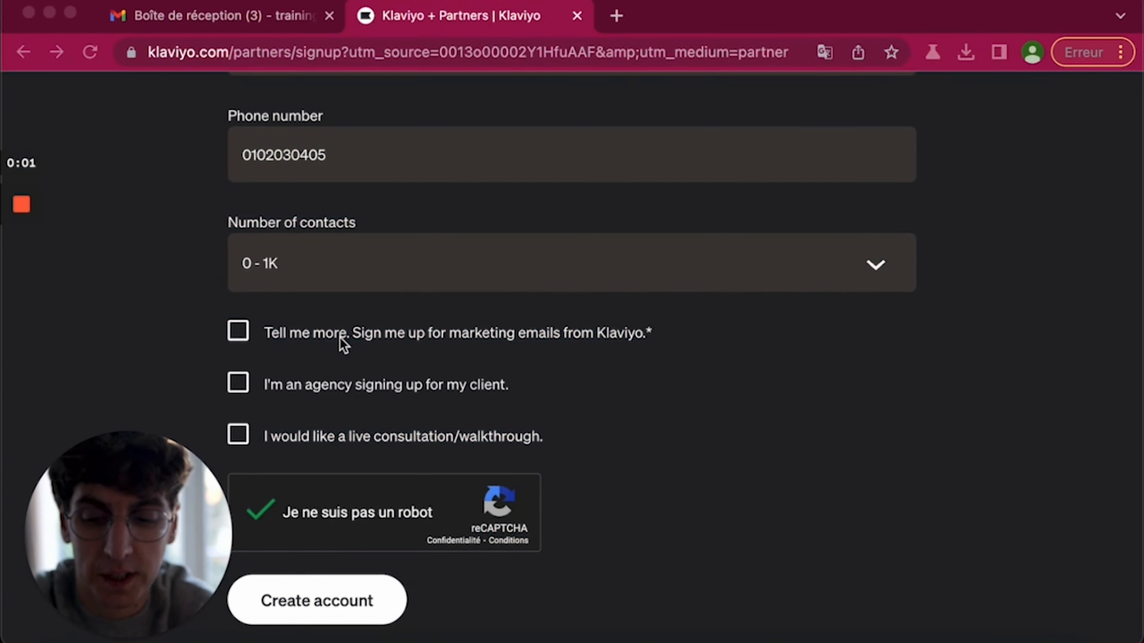
- Scroll through the completed signup form and submit it with Create account
scroll(301, 363, "up", 15)
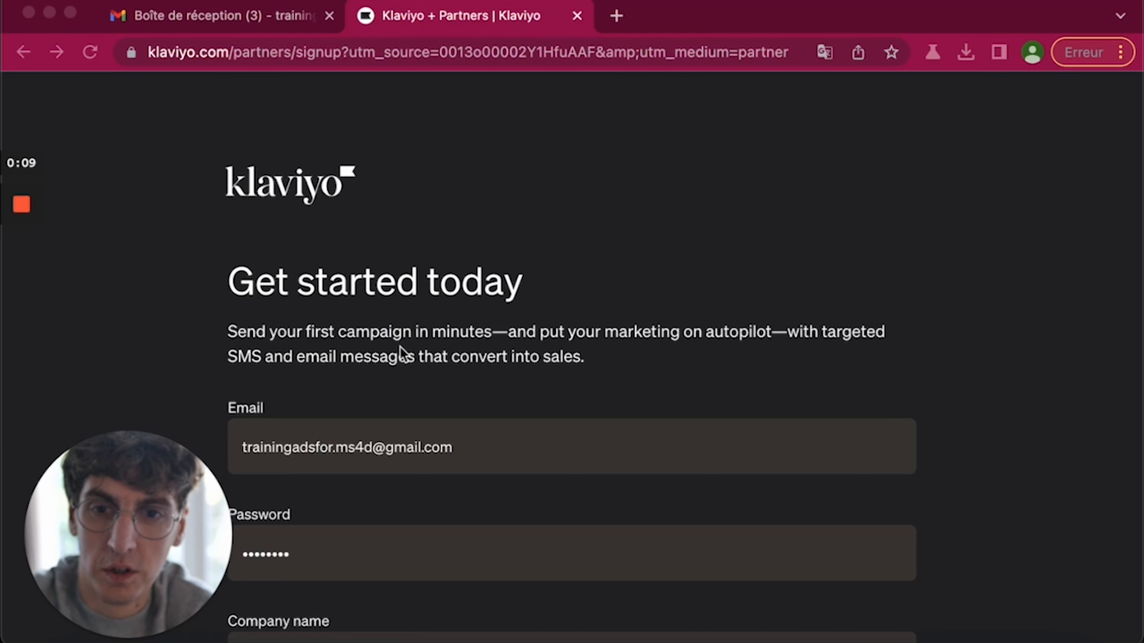
scroll(399, 346, "down", 2)
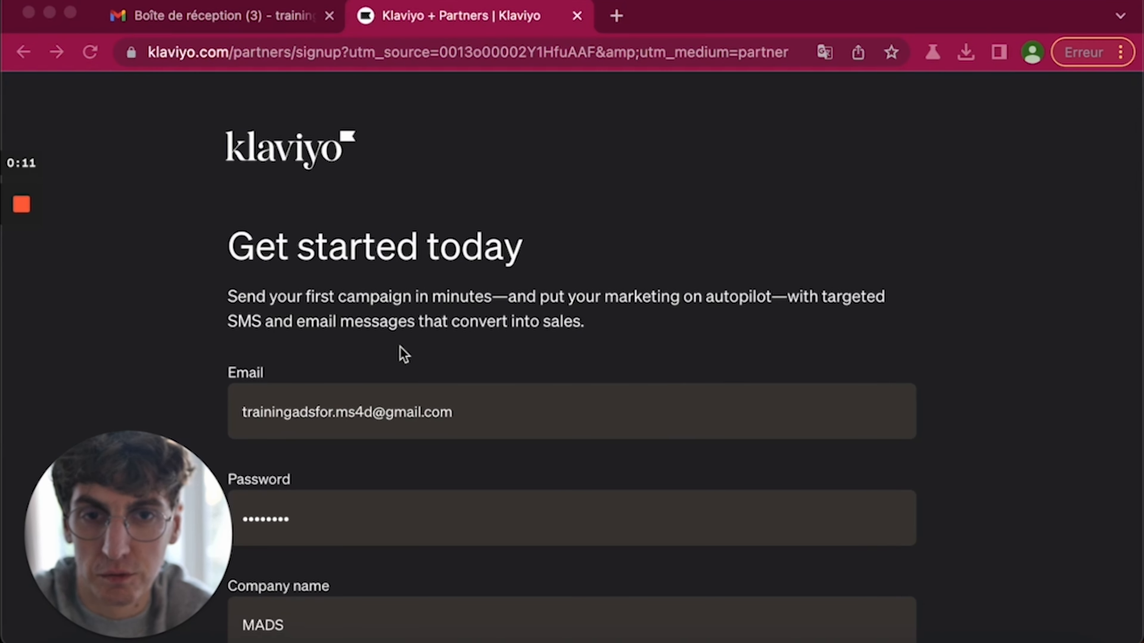
scroll(403, 353, "down", 5)
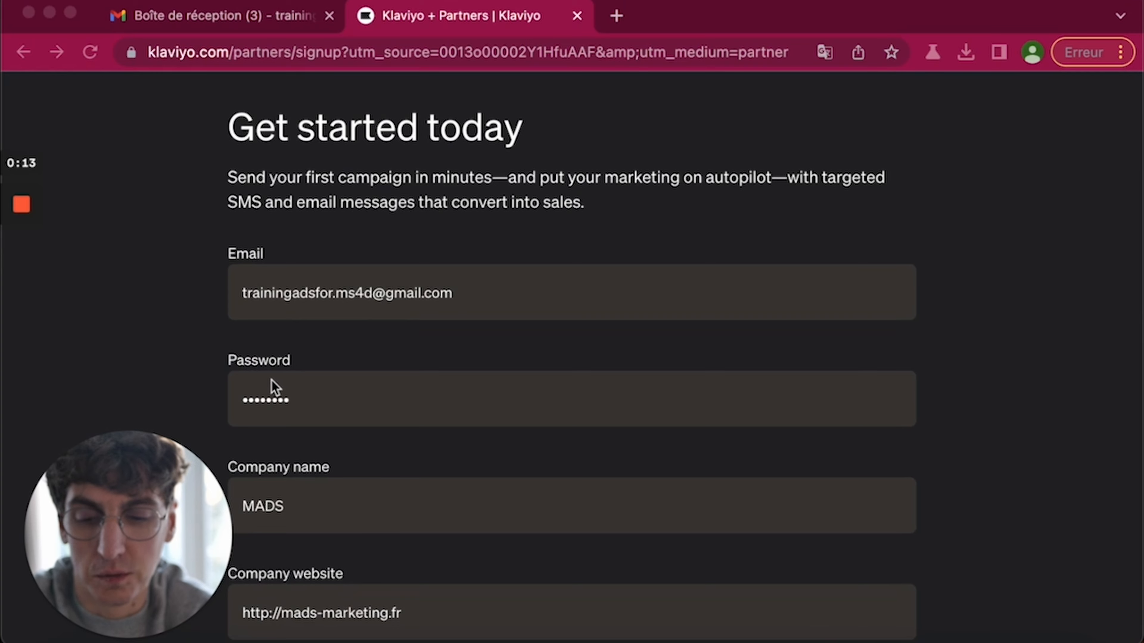
scroll(377, 479, "down", 15)
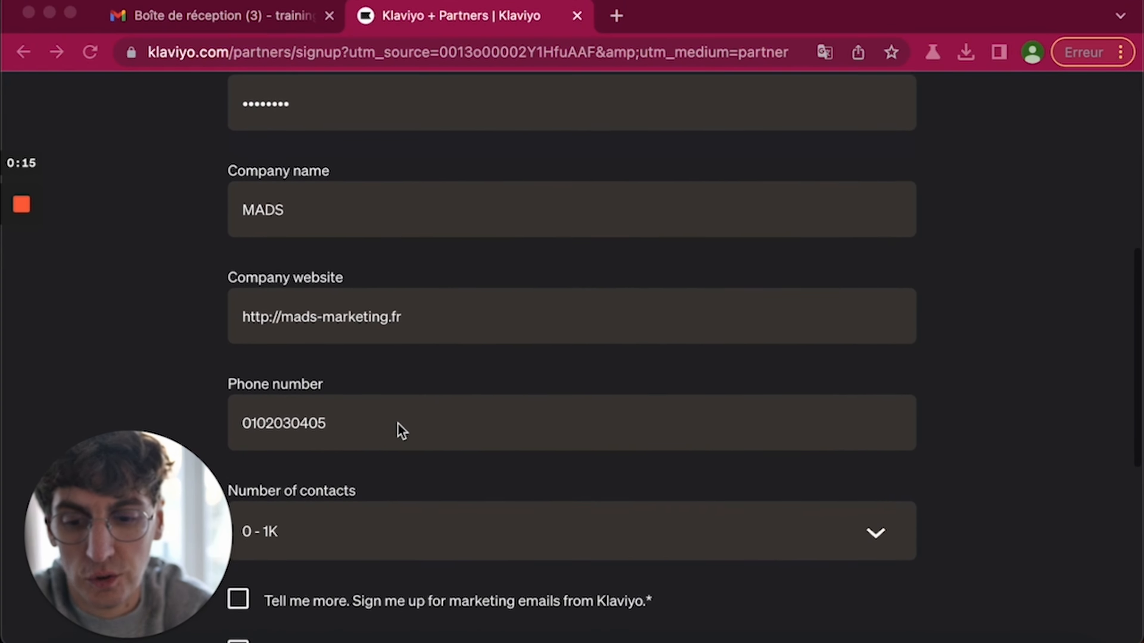
scroll(398, 335, "down", 3)
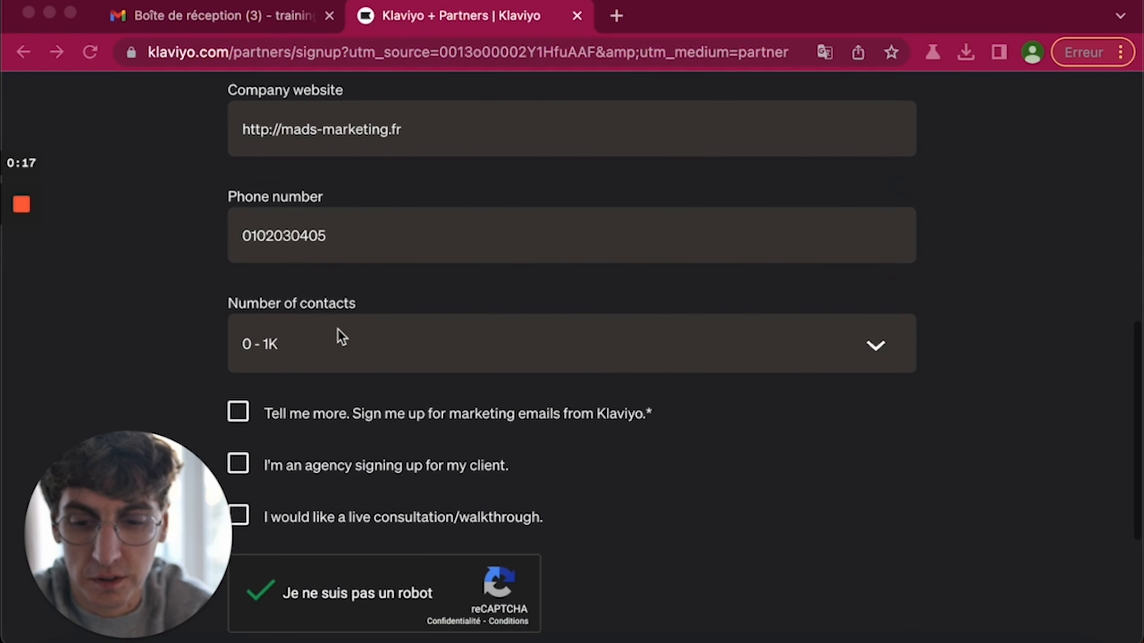
scroll(382, 369, "down", 3)
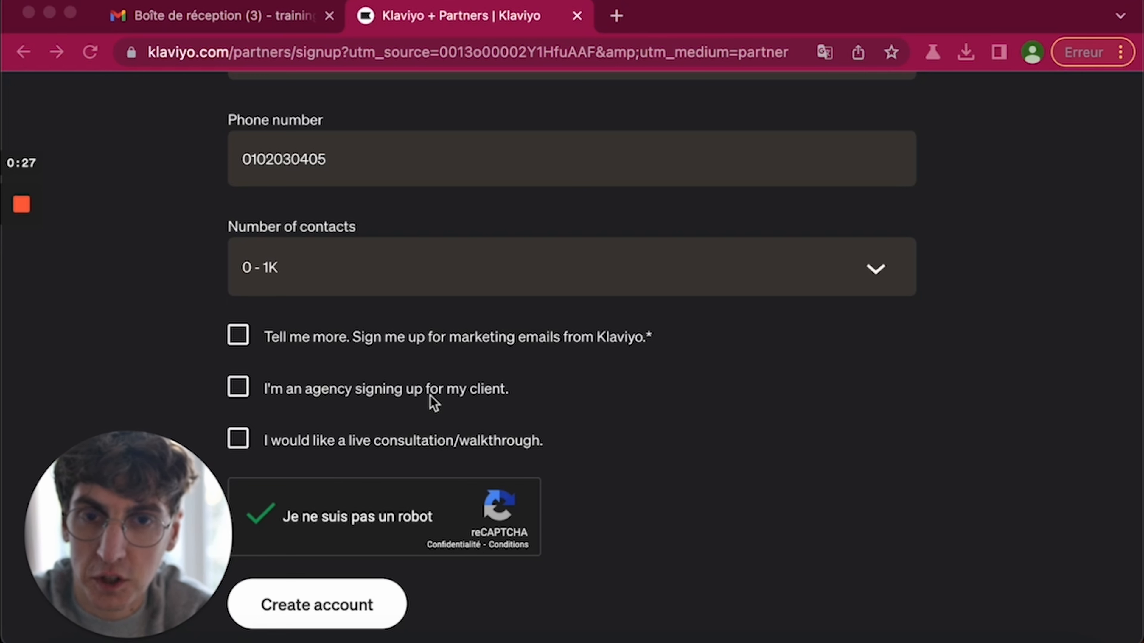
scroll(402, 419, "down", 2)
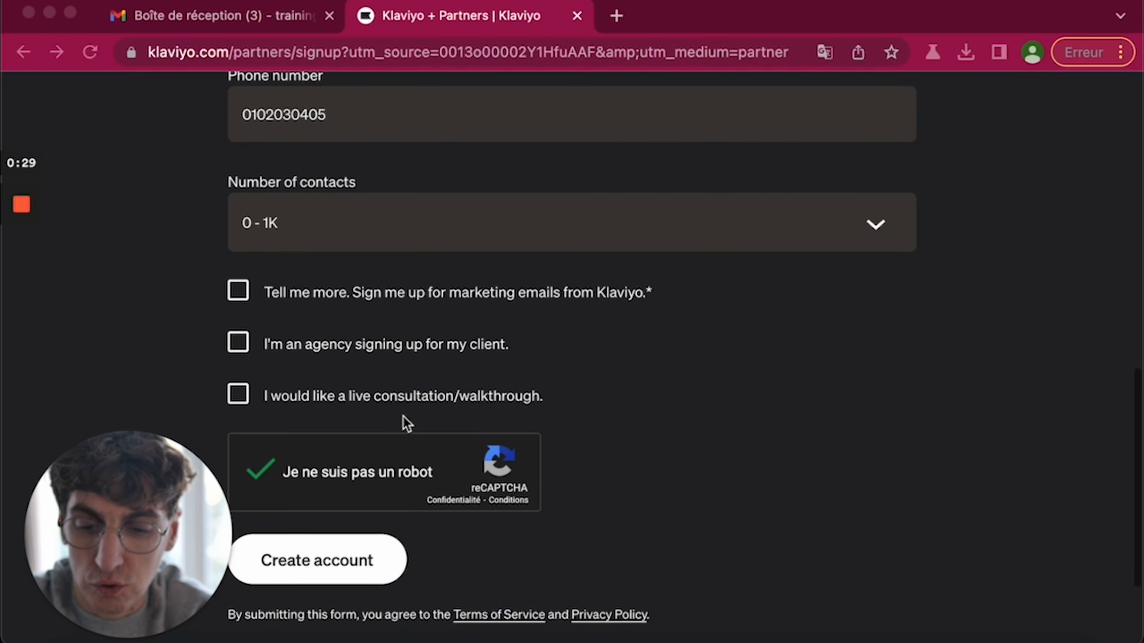
scroll(360, 476, "down", 2)
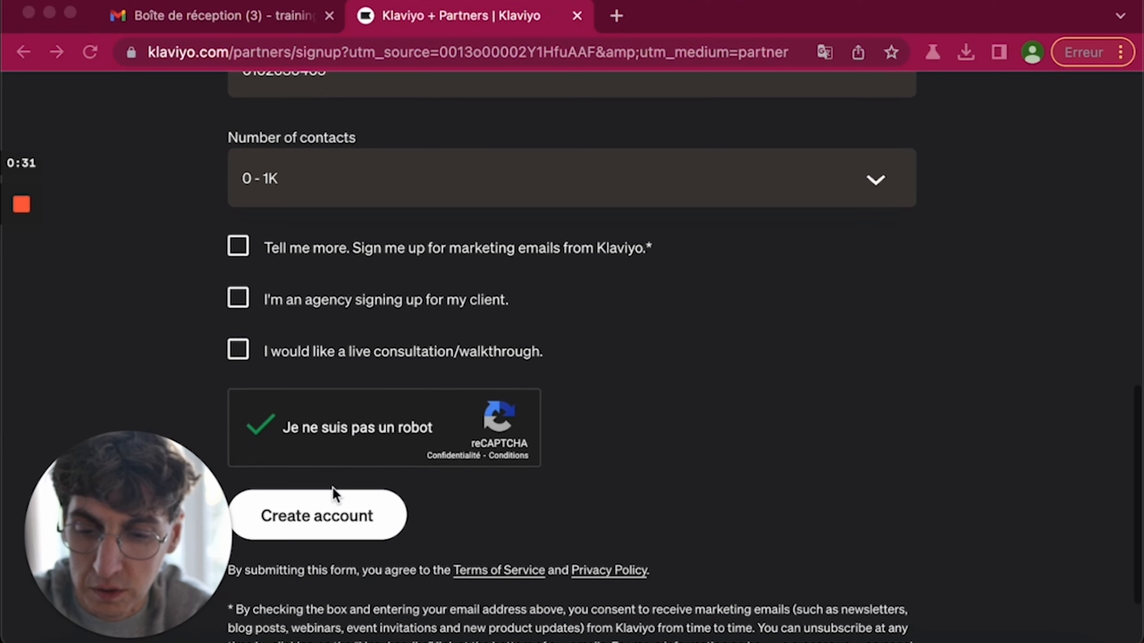
left_click(325, 515)
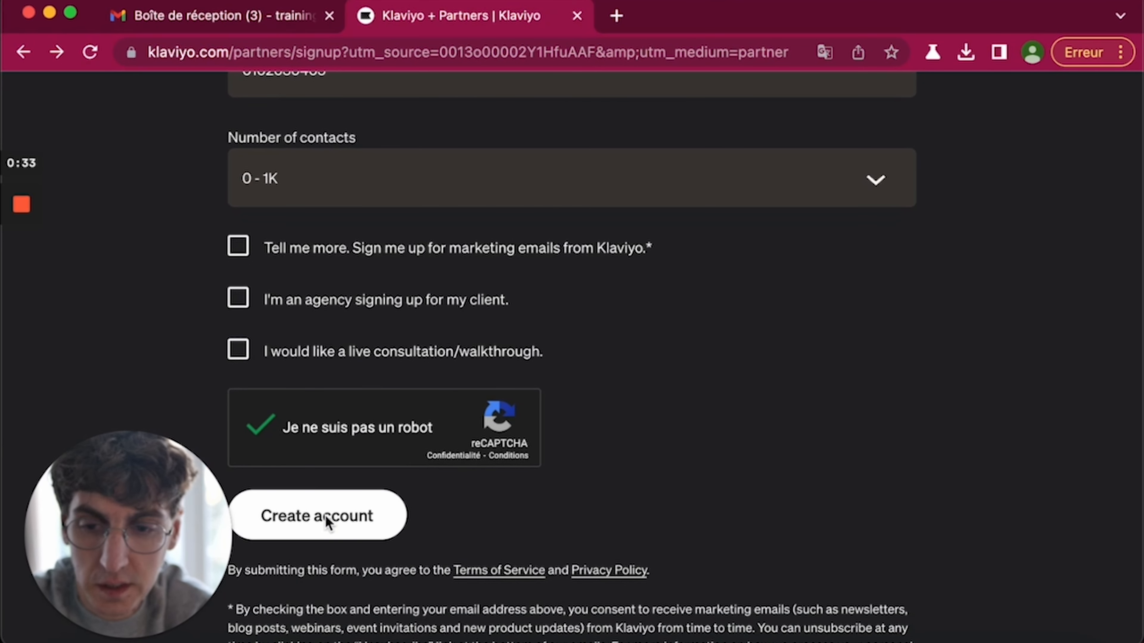
left_click(325, 515)
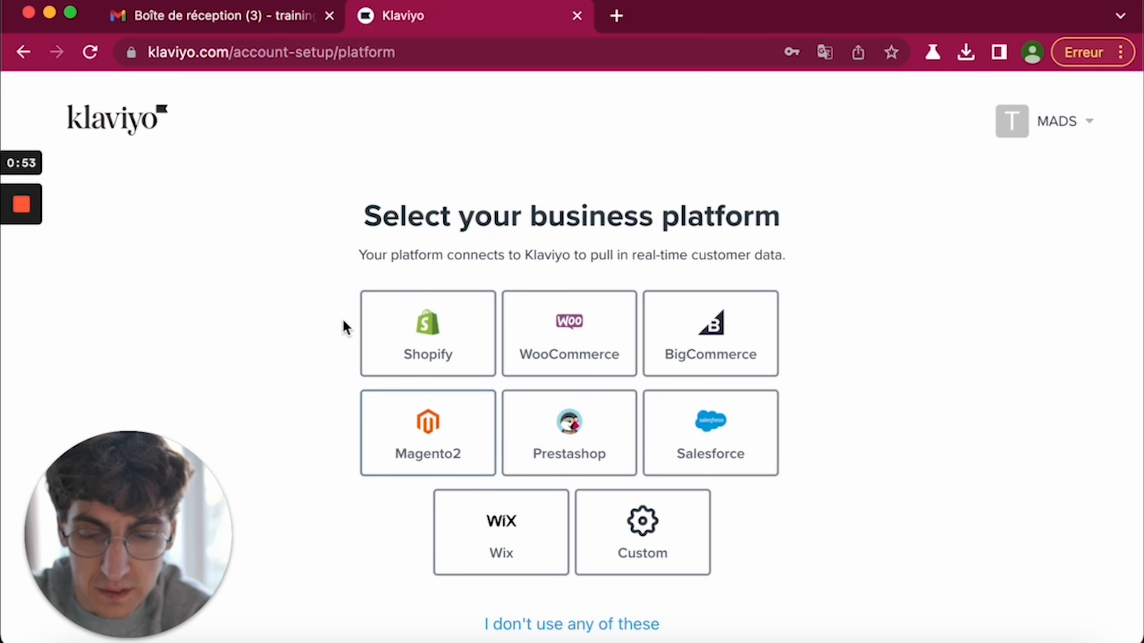
- Choose Shopify as the platform, paste the store's subdomain as the store URL, and continue
left_click(411, 340)
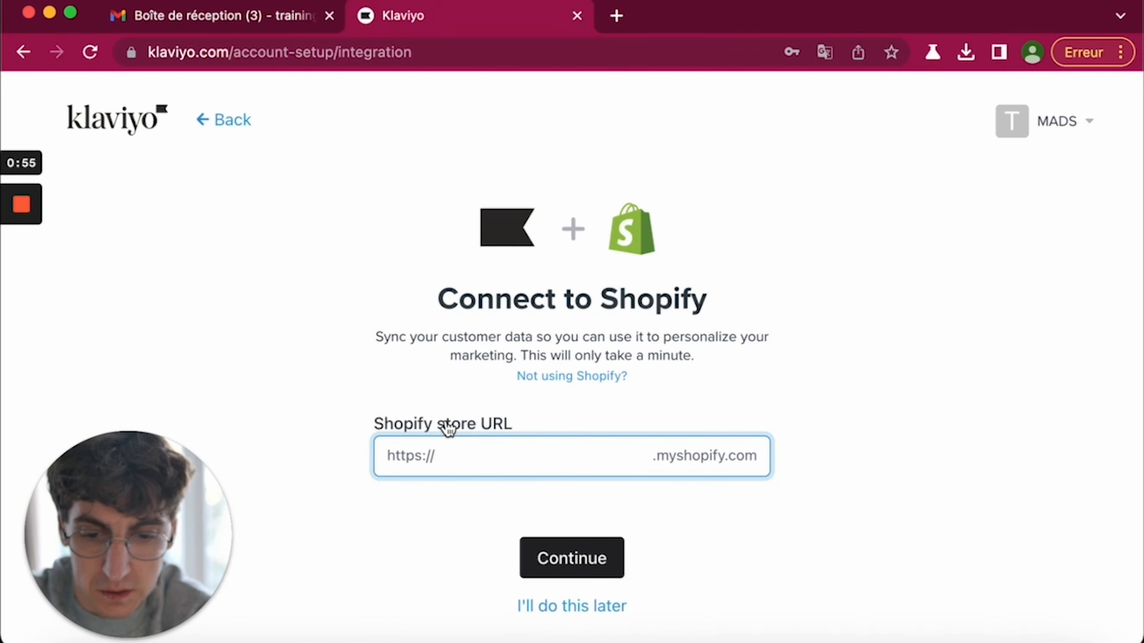
mouse_move(23, 266)
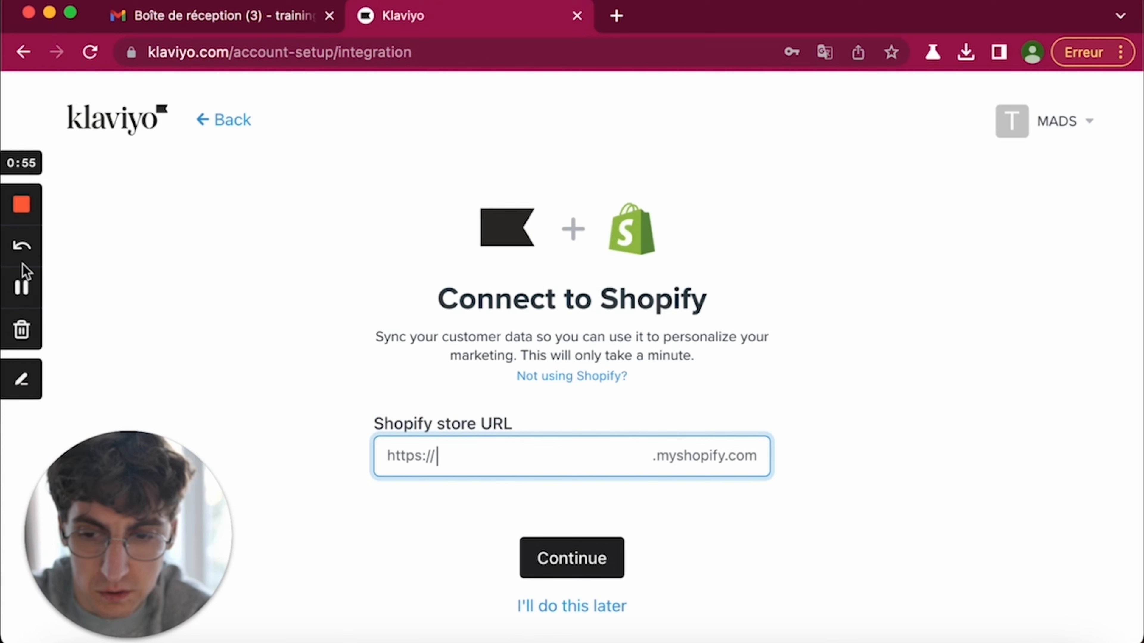
left_click(25, 288)
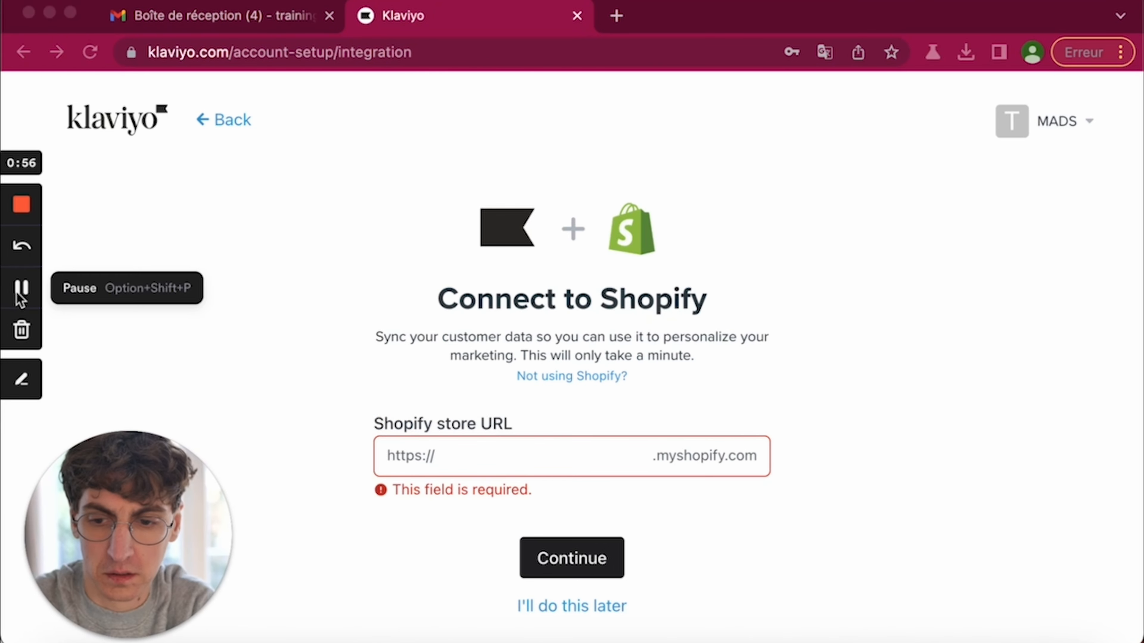
left_click(454, 456)
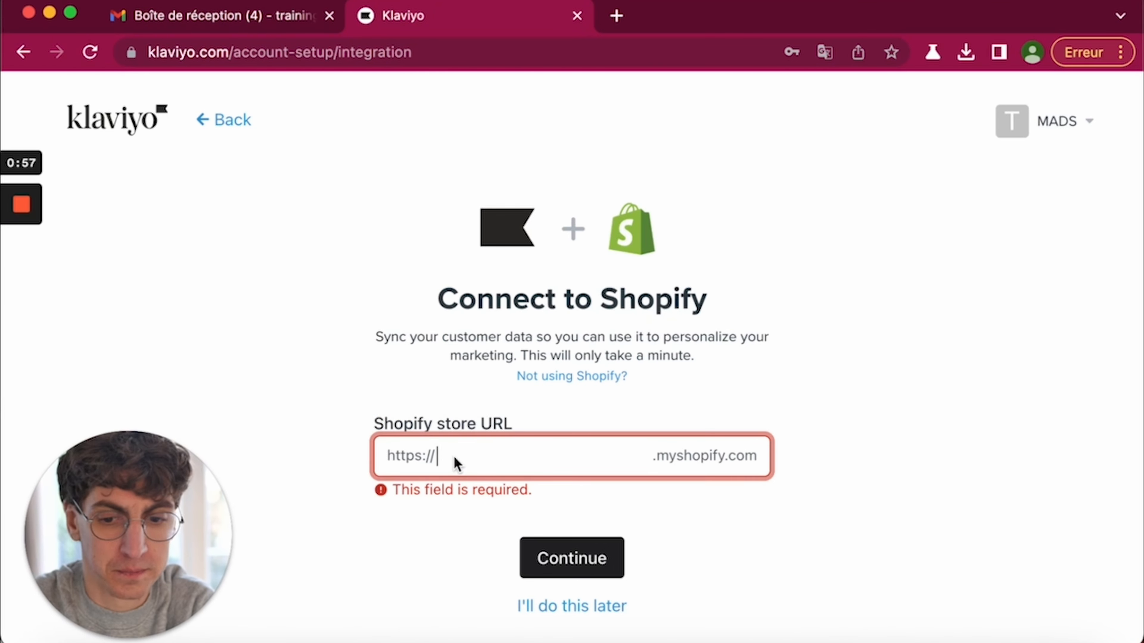
type("a-boutique-de-bernard-du-59")
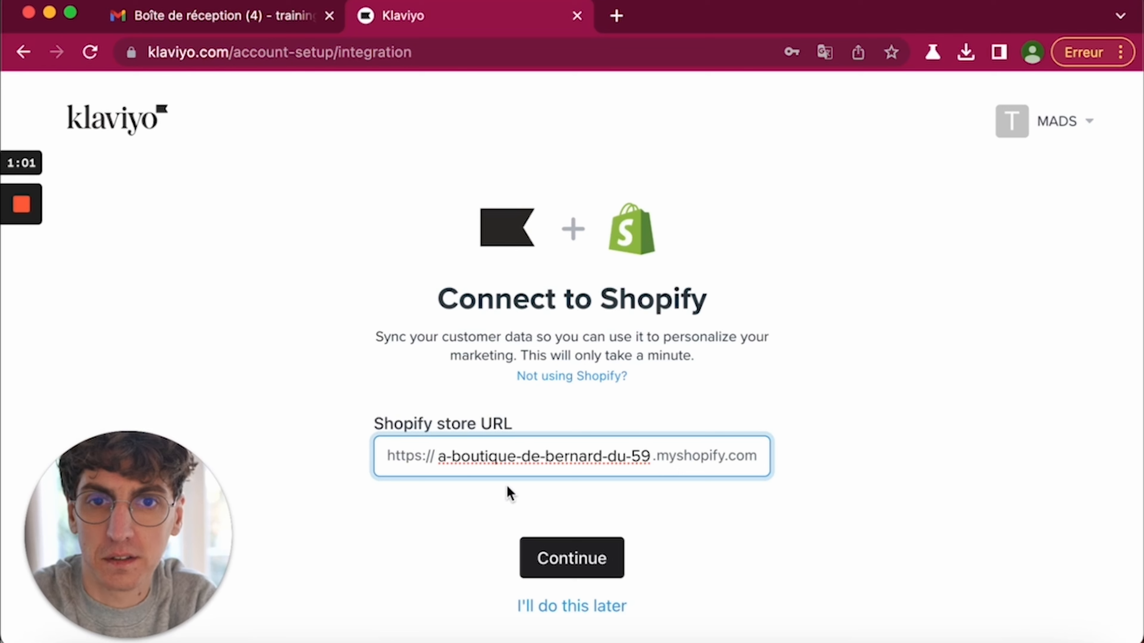
left_click(528, 562)
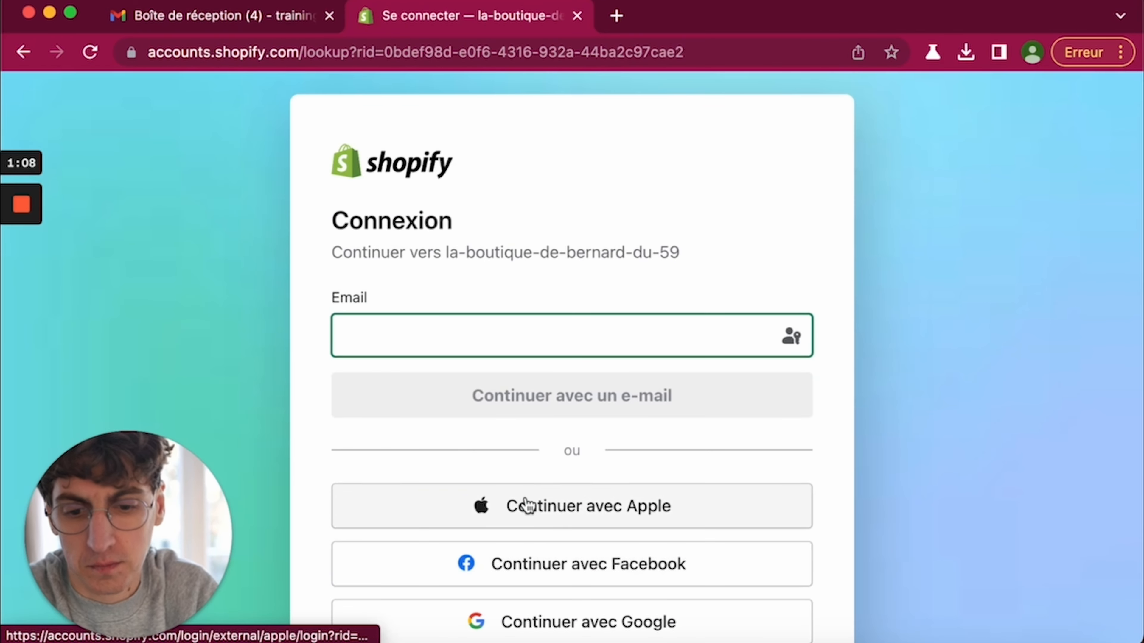
- Sign in to Shopify with the Google account
scroll(544, 613, "down", 2)
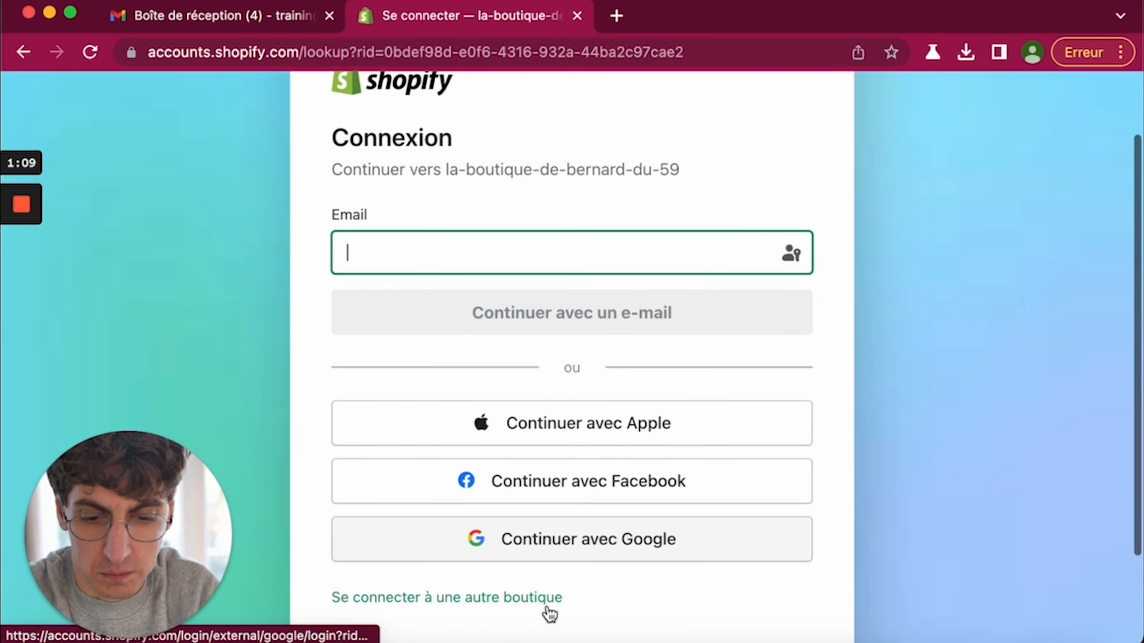
left_click(557, 546)
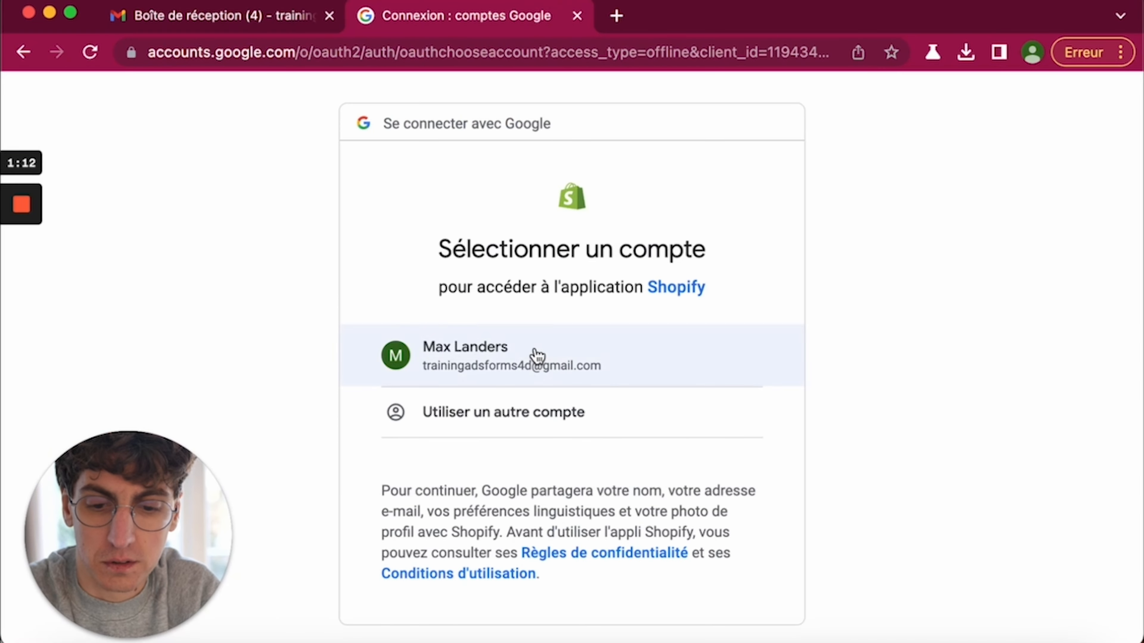
left_click(536, 356)
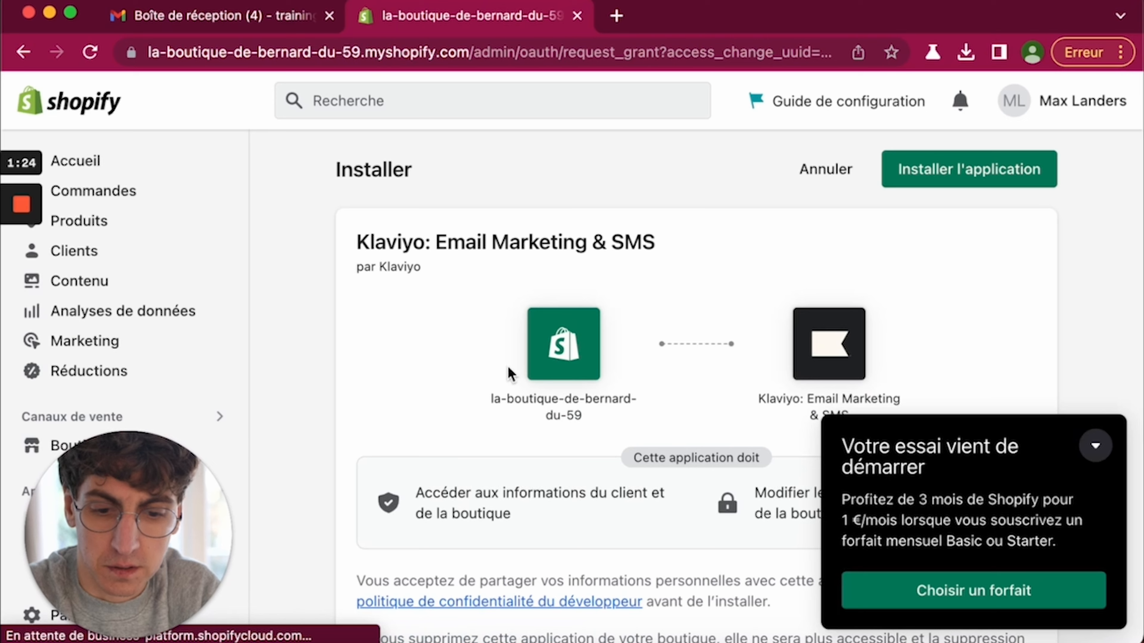
- Dismiss the trial popup, install Klaviyo: Email Marketing & SMS, and return to Klaviyo
left_click(1095, 446)
scroll(898, 470, "down", 2)
scroll(898, 471, "down", 8)
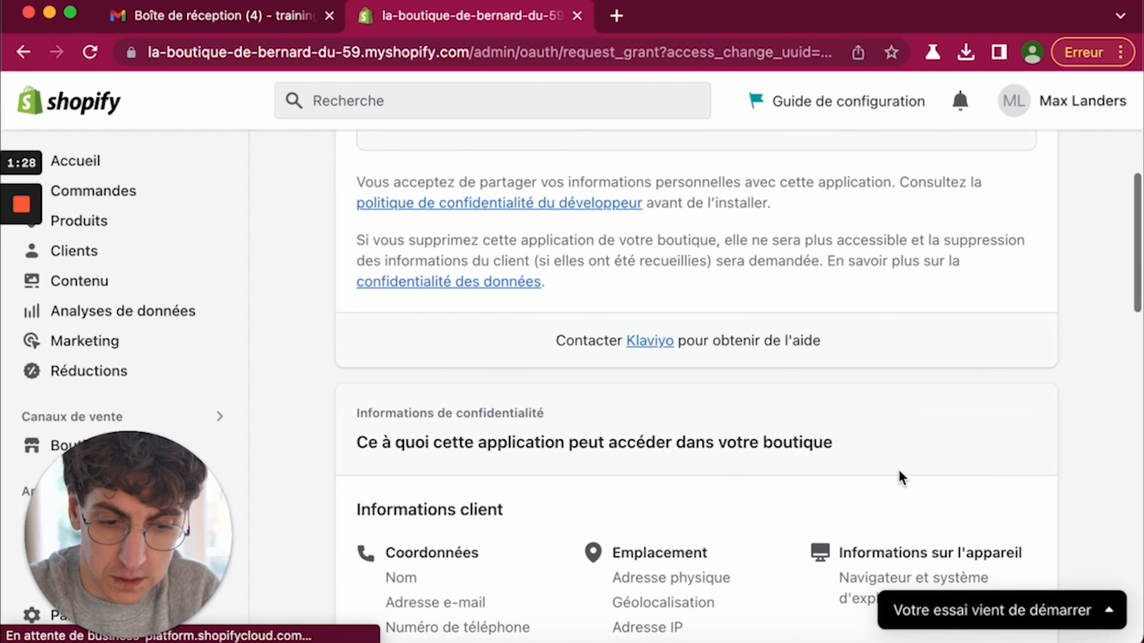
scroll(900, 477, "down", 20)
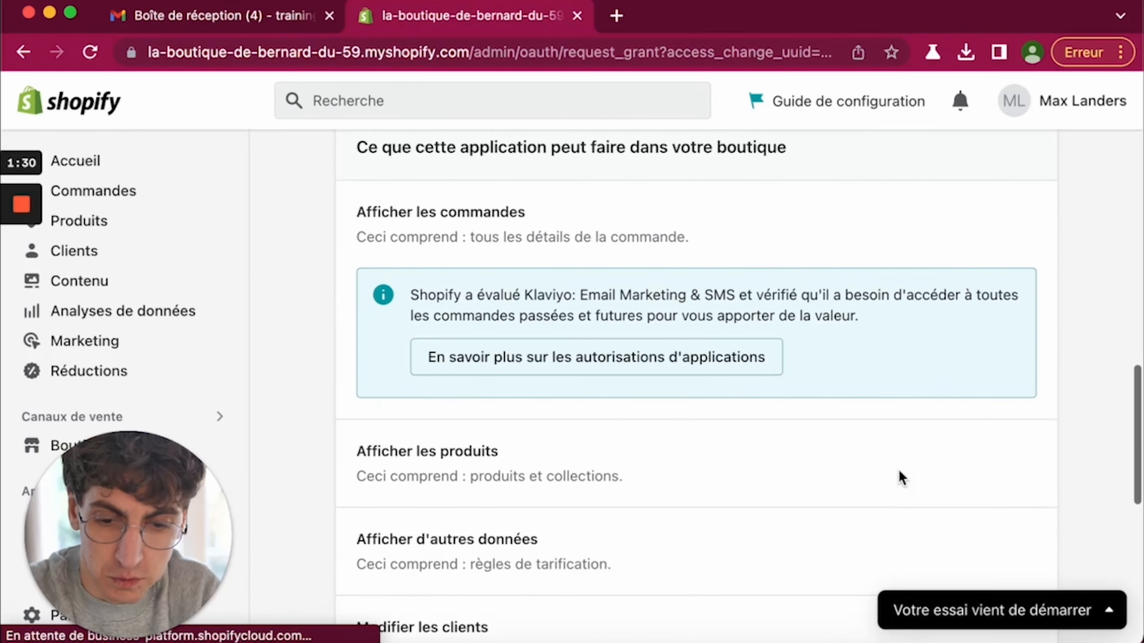
scroll(664, 307, "down", 15)
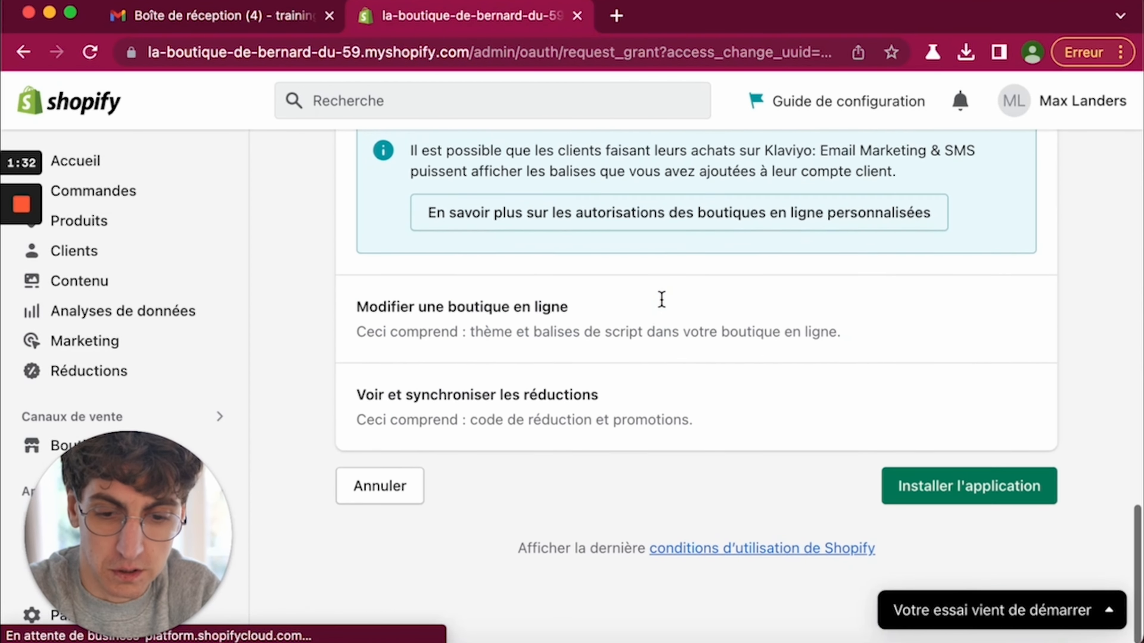
left_click(988, 490)
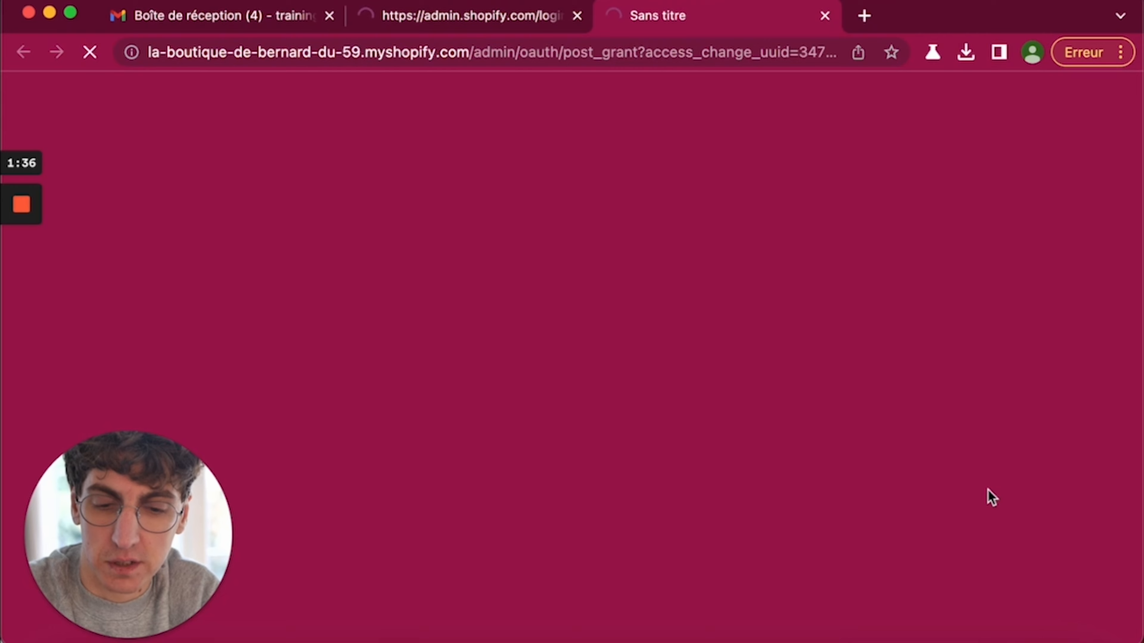
left_click(468, 28)
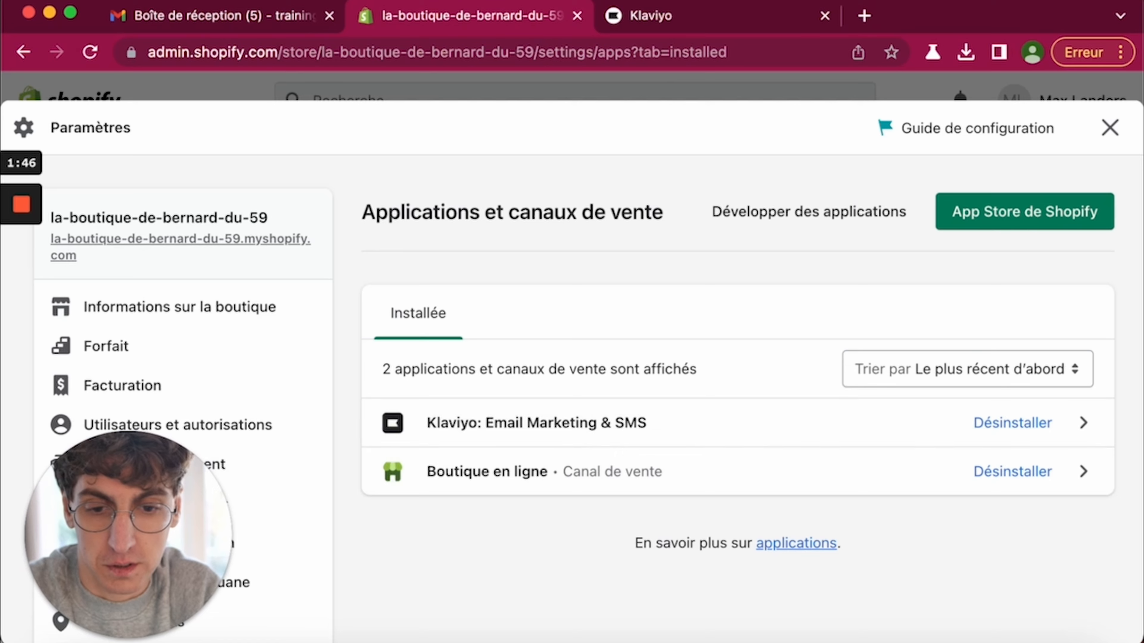
left_click(695, 17)
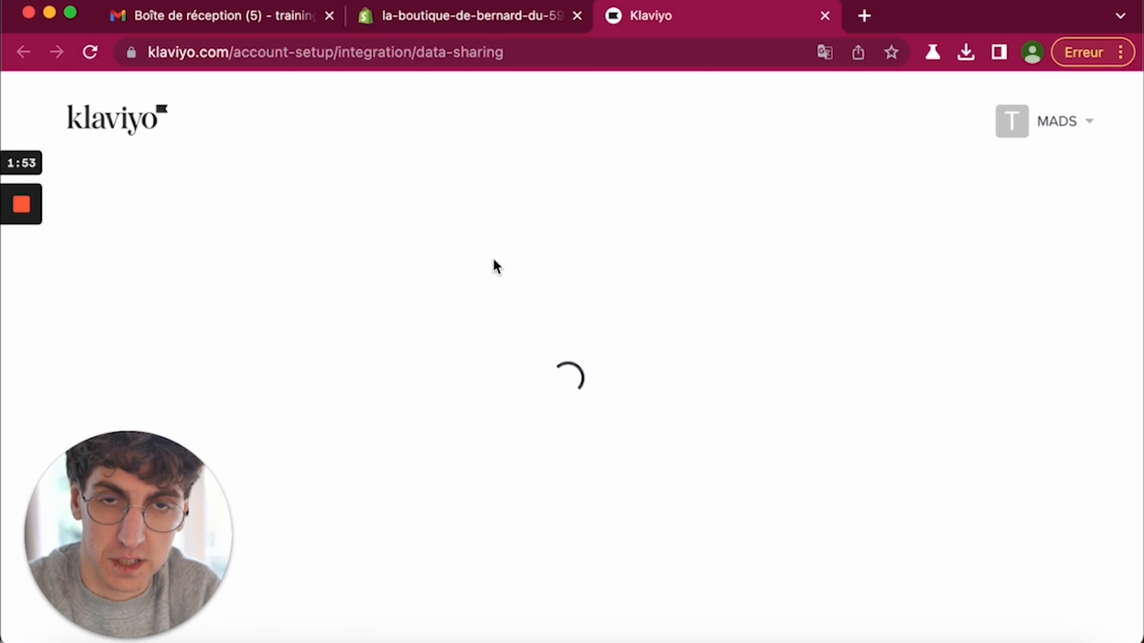
- Confirm the Klaviyo and Shopify data sync
scroll(455, 416, "down", 2)
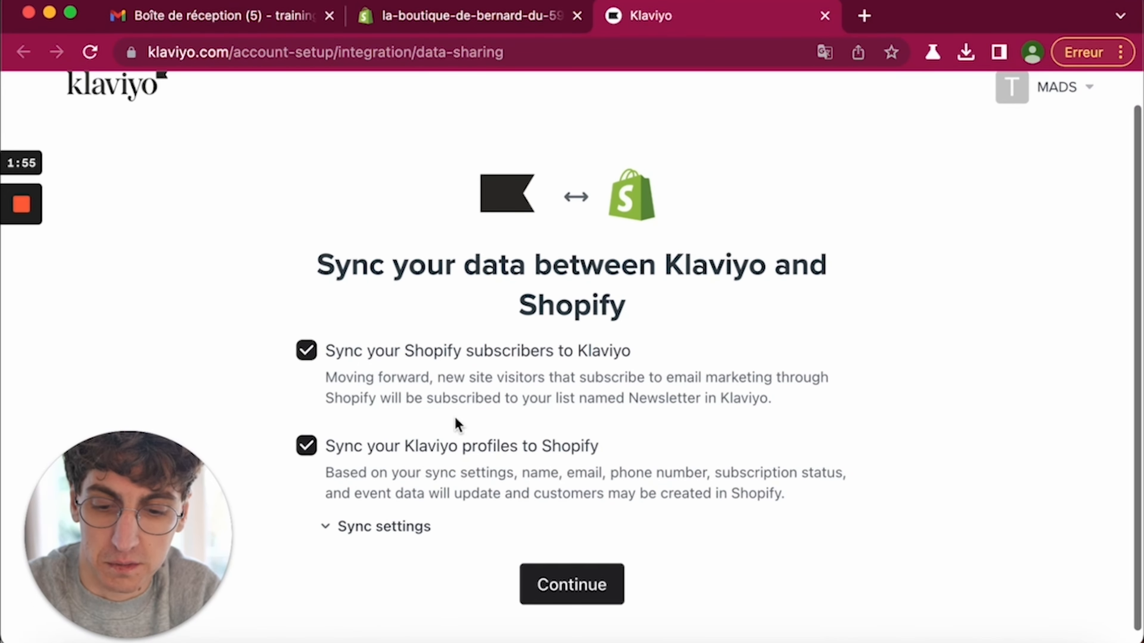
scroll(585, 468, "down", 1)
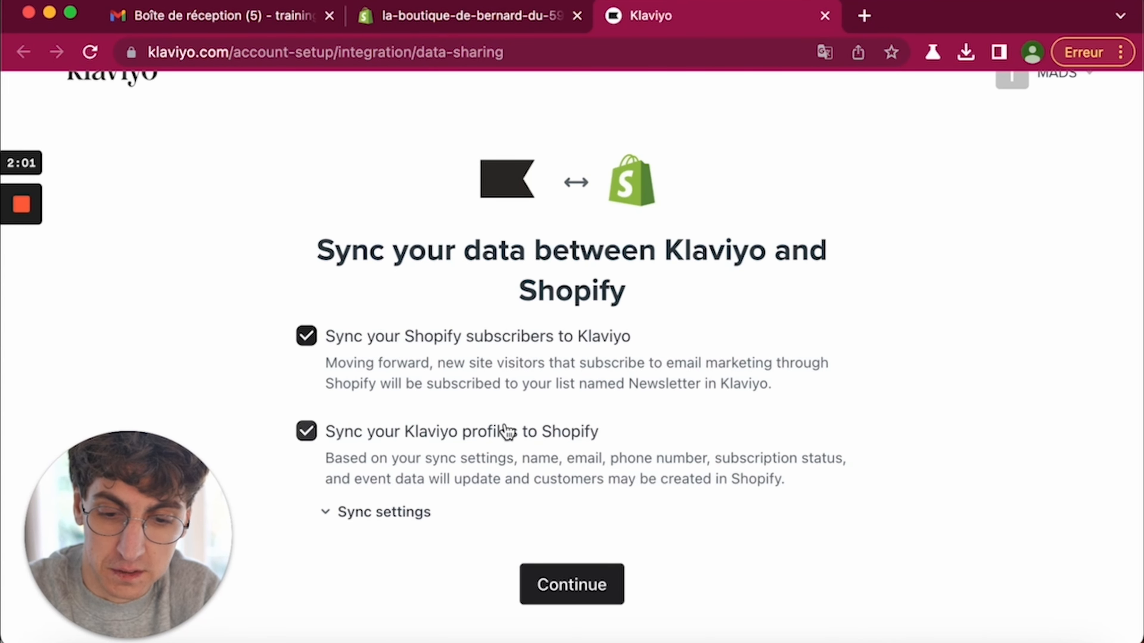
left_click(581, 596)
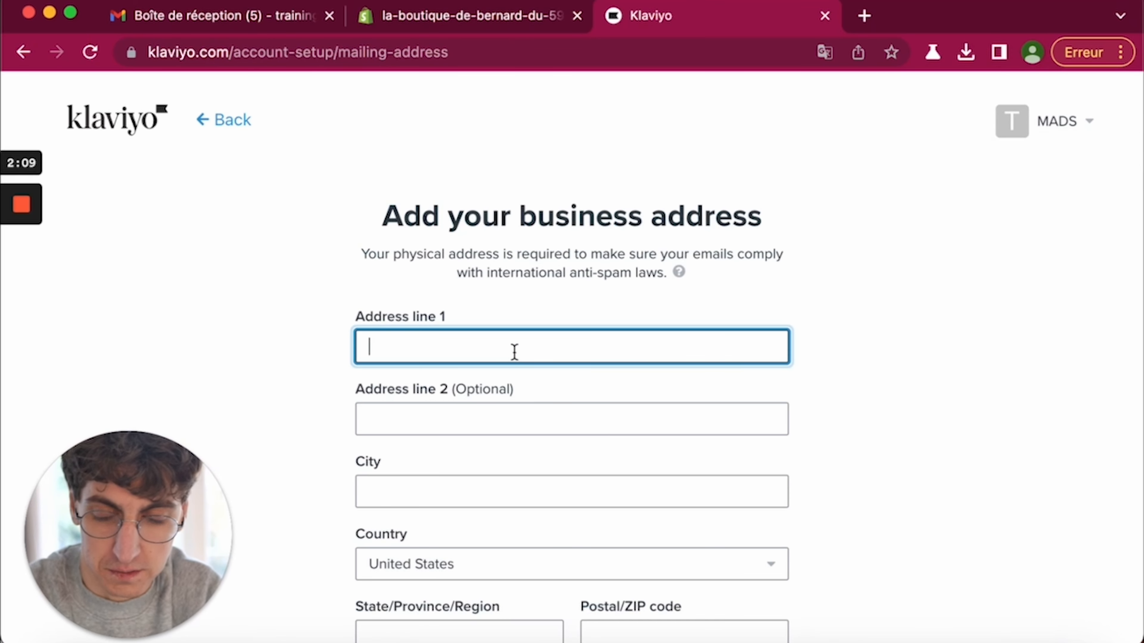
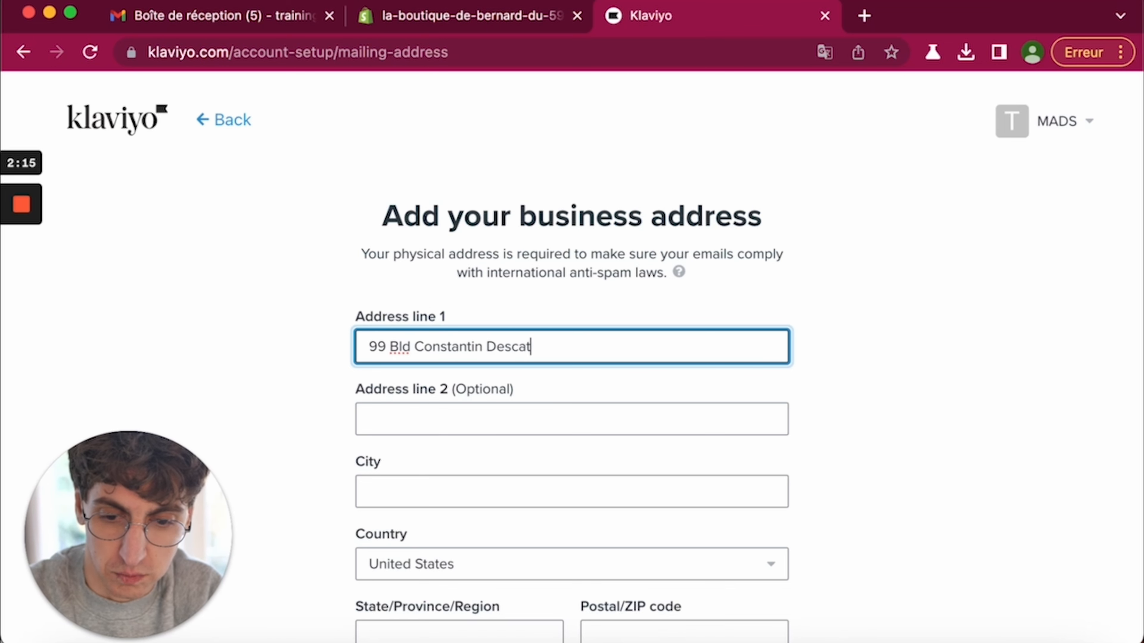
- Fill in the business street address and city, choosing France as the country
scroll(572, 342, "down", 3)
left_click(472, 421)
left_click(472, 388)
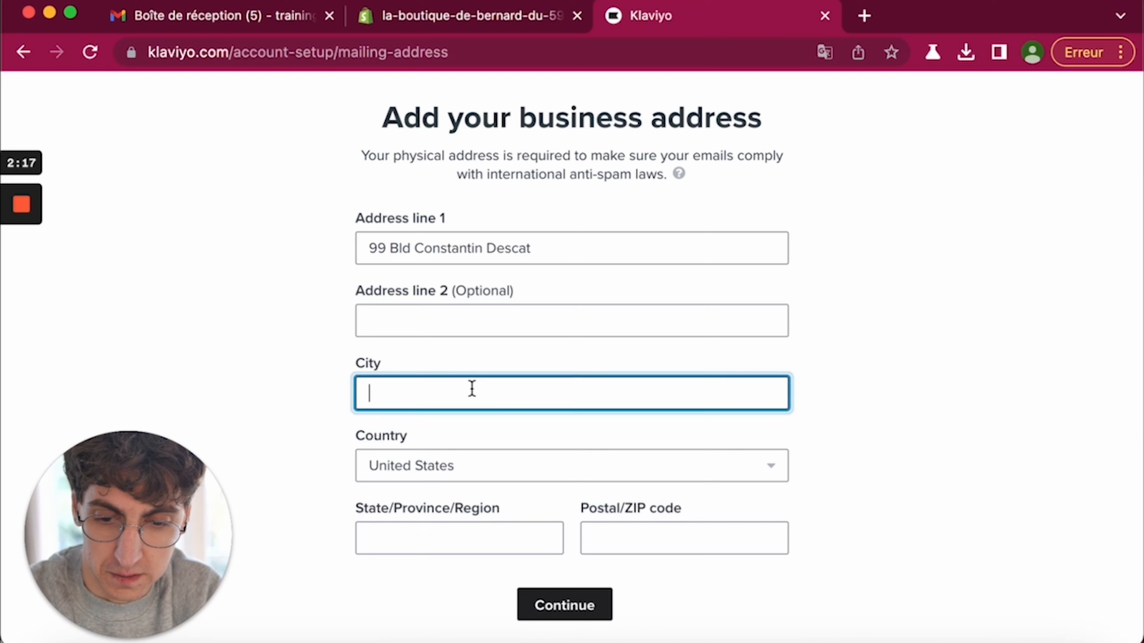
key("Tab")
key("Down")
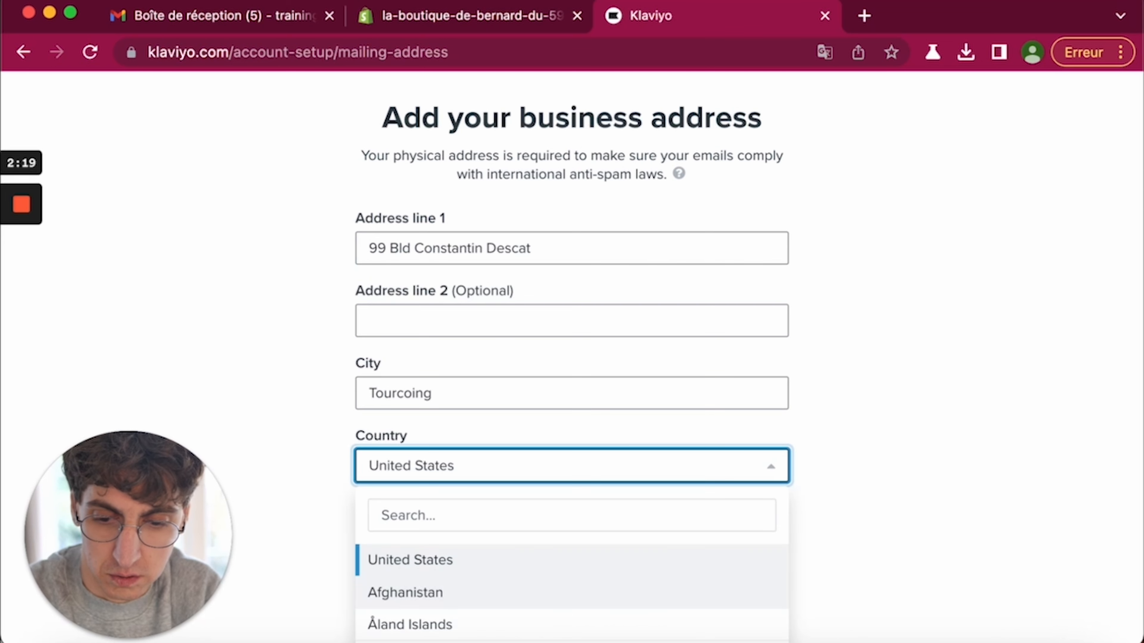
left_click(445, 513)
type("fr")
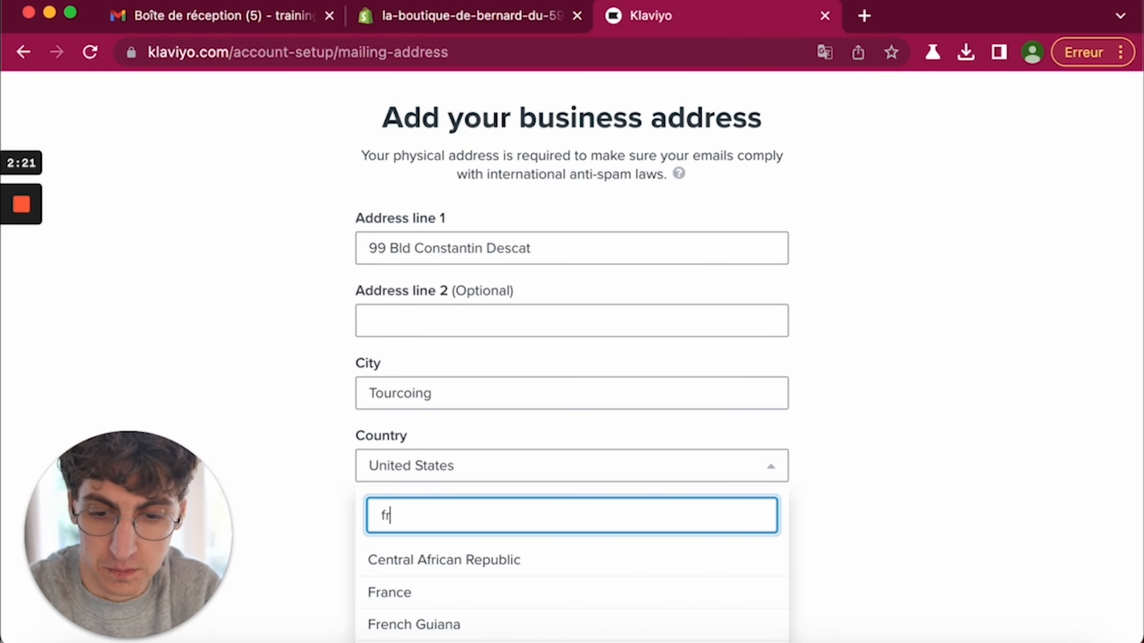
left_click(426, 593)
- Enter the postal code, submit the address, and select the prefilled sender name for replacement
left_click(414, 533)
type("59200")
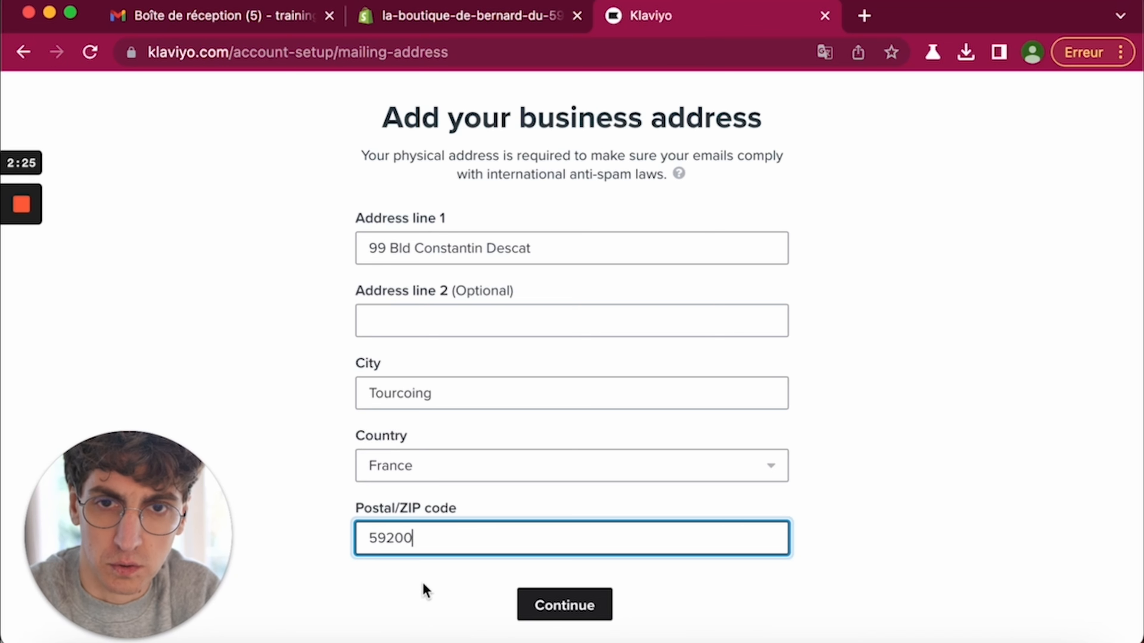
left_click(545, 602)
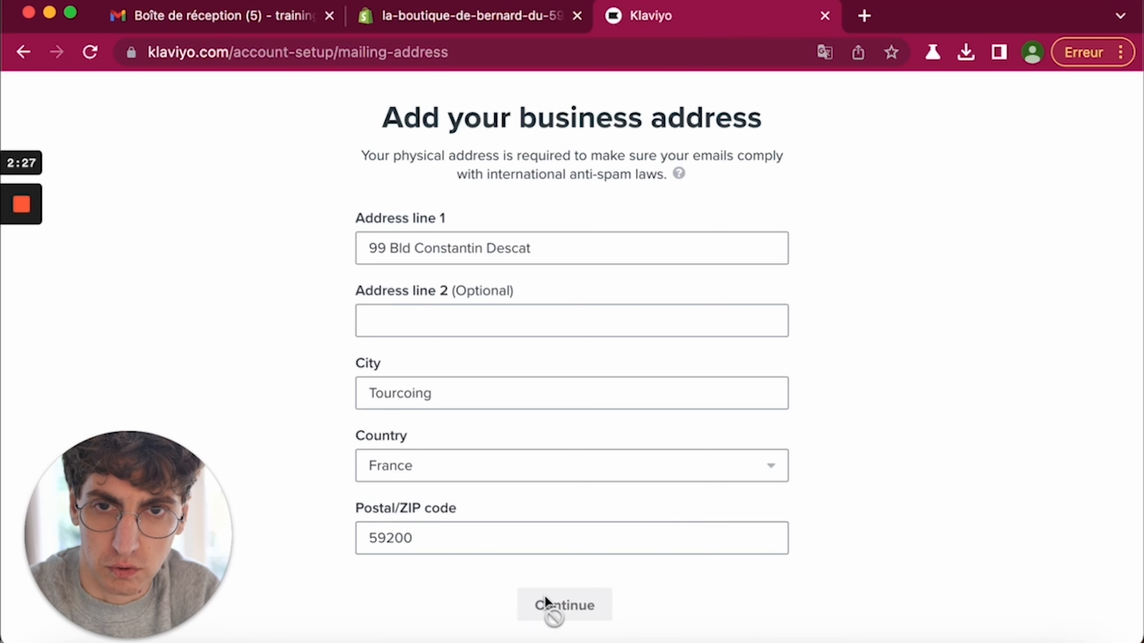
left_click(473, 443)
double_click(374, 336)
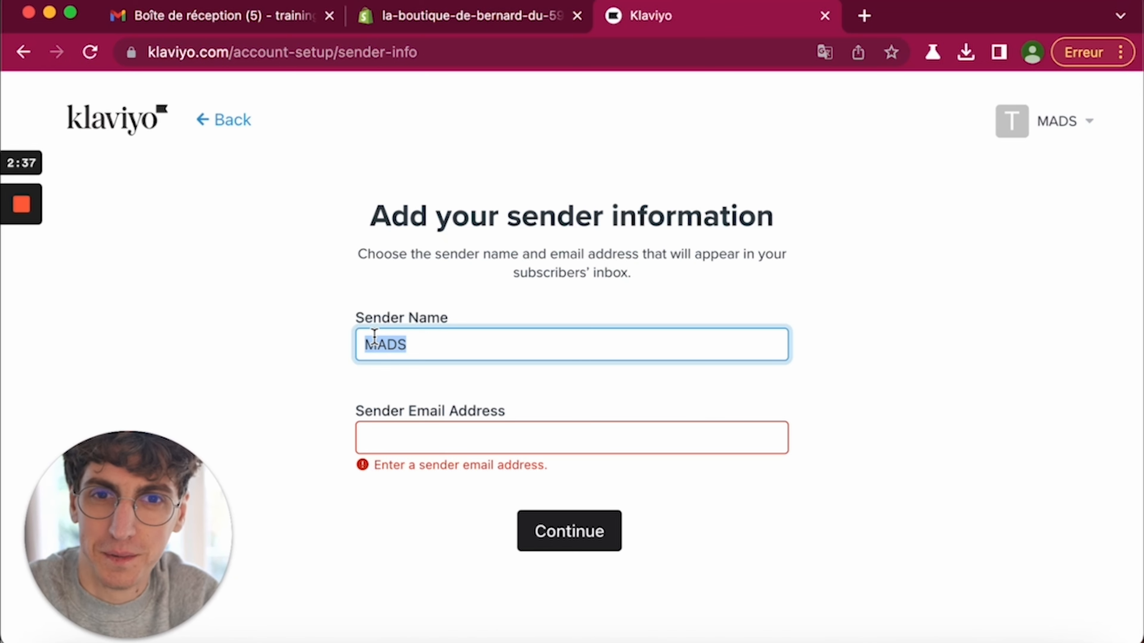
- Set the sender name and sender email address, then choose Email only as the channel
type("Maxence")
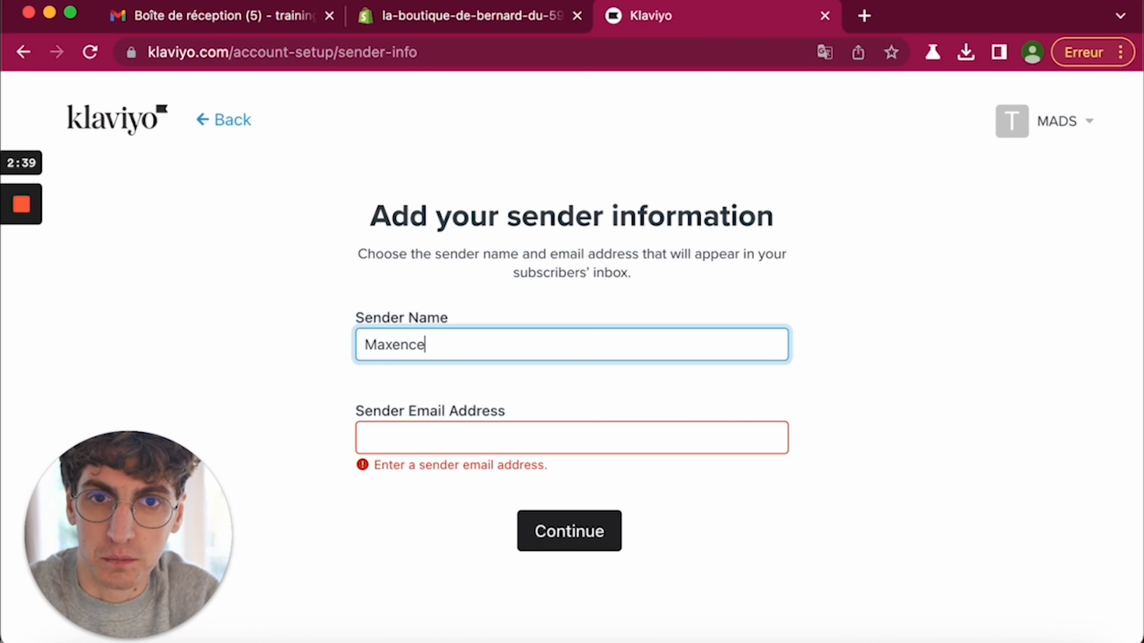
left_click(388, 438)
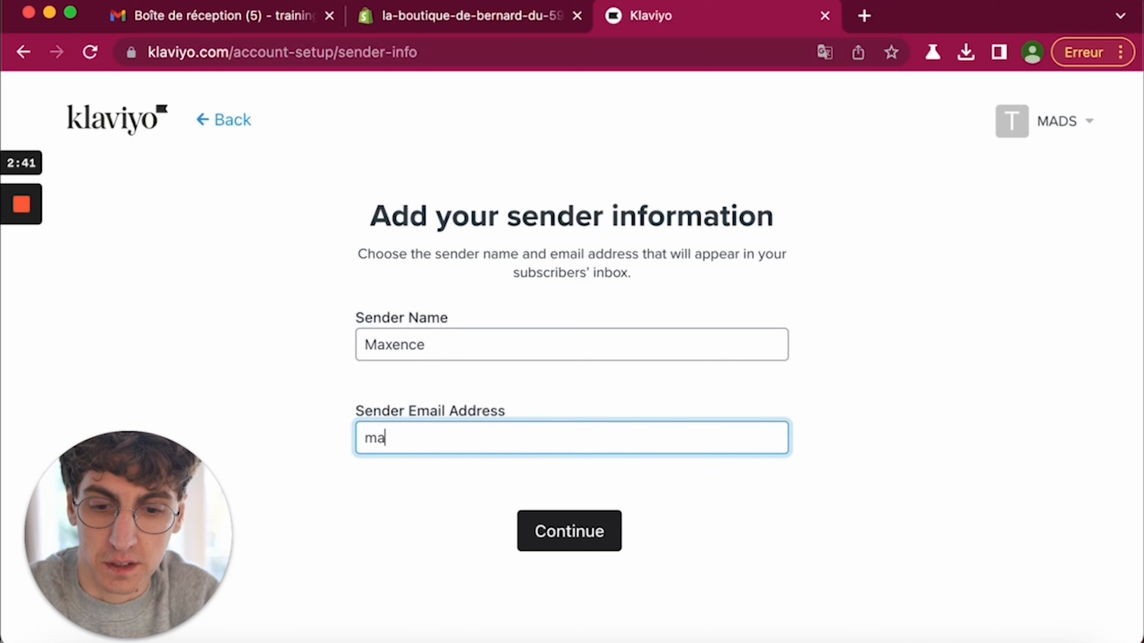
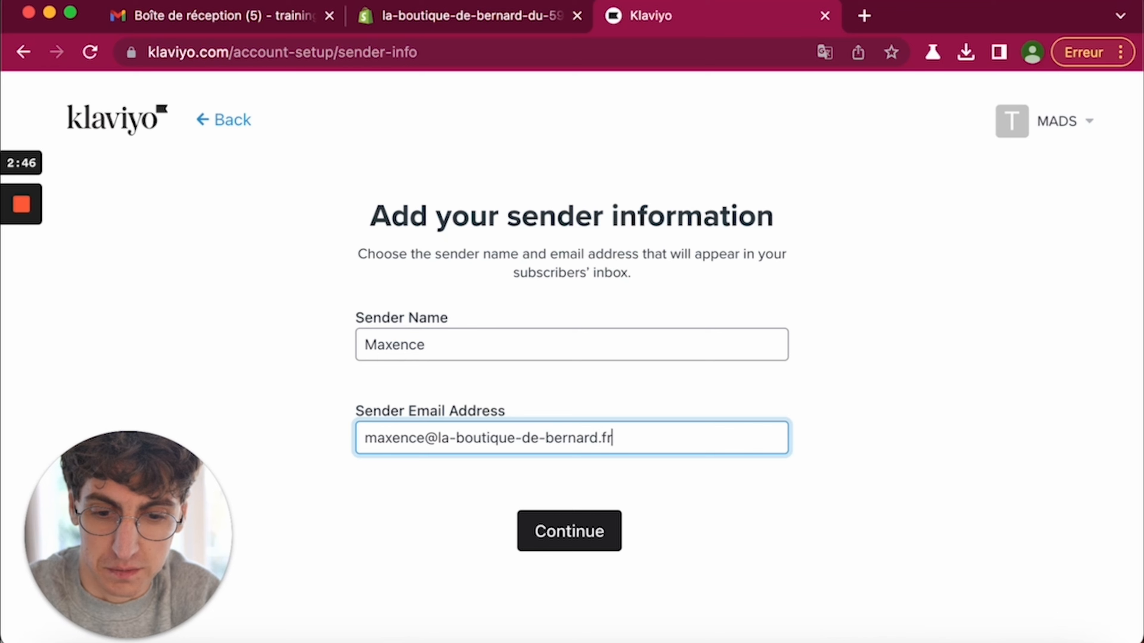
left_click(571, 535)
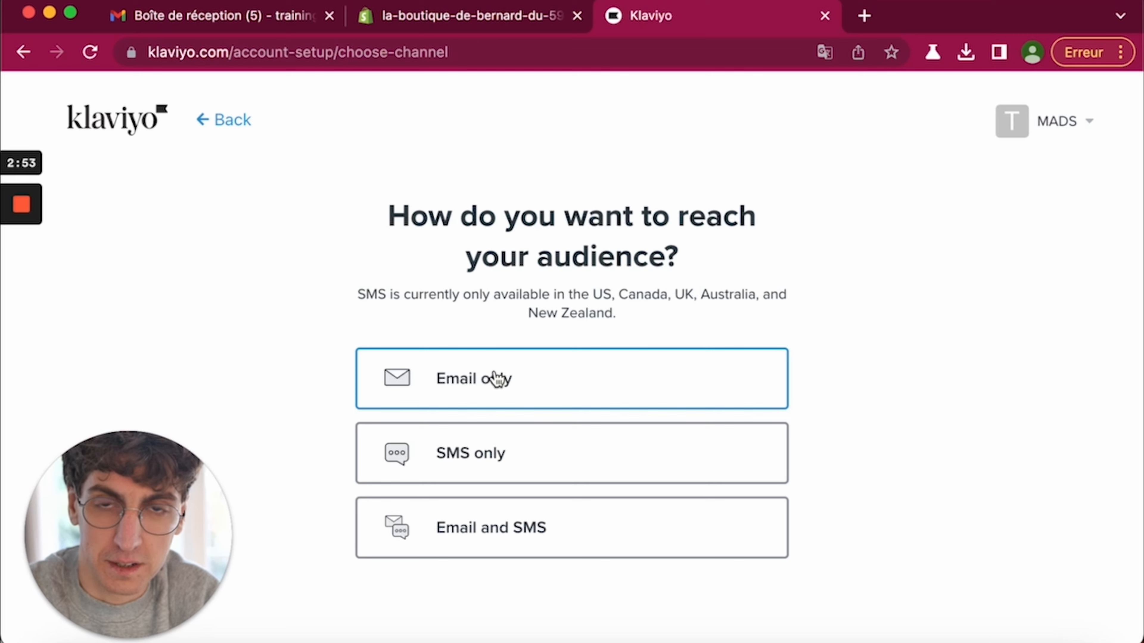
left_click(486, 387)
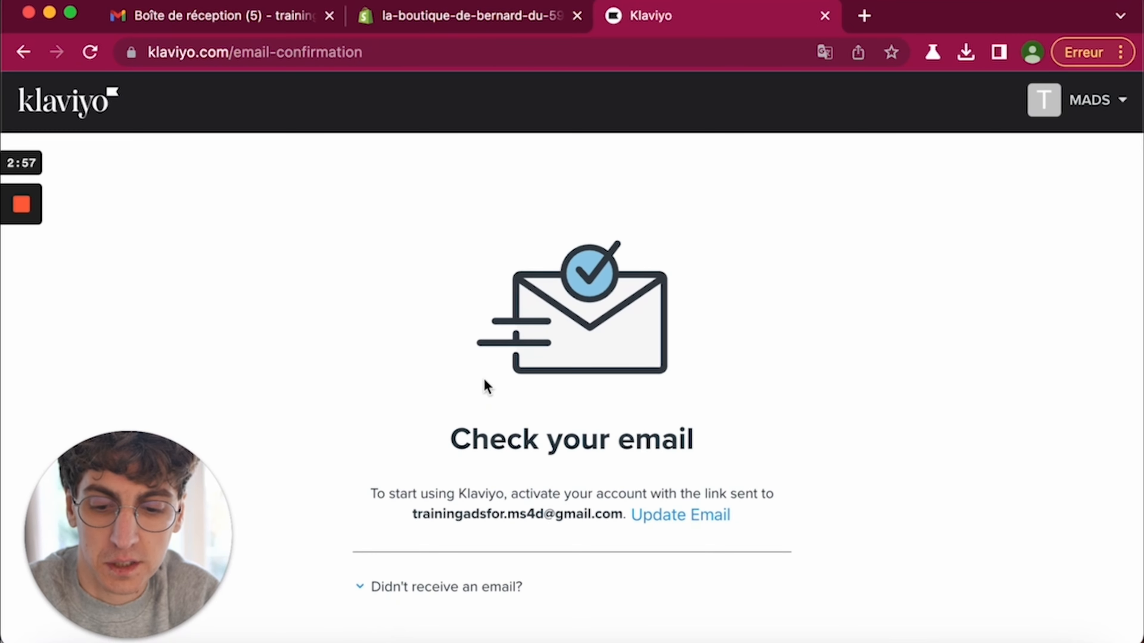
- Confirm the Klaviyo account from the confirmation email in the inbox
left_click(162, 17)
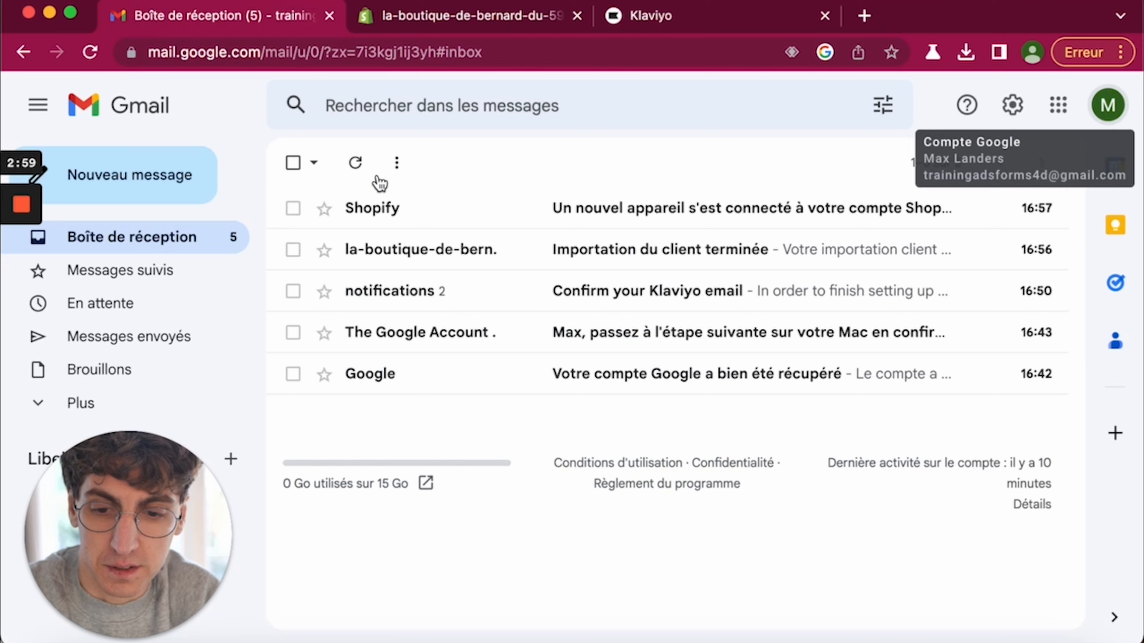
left_click(447, 290)
scroll(582, 472, "down", 7)
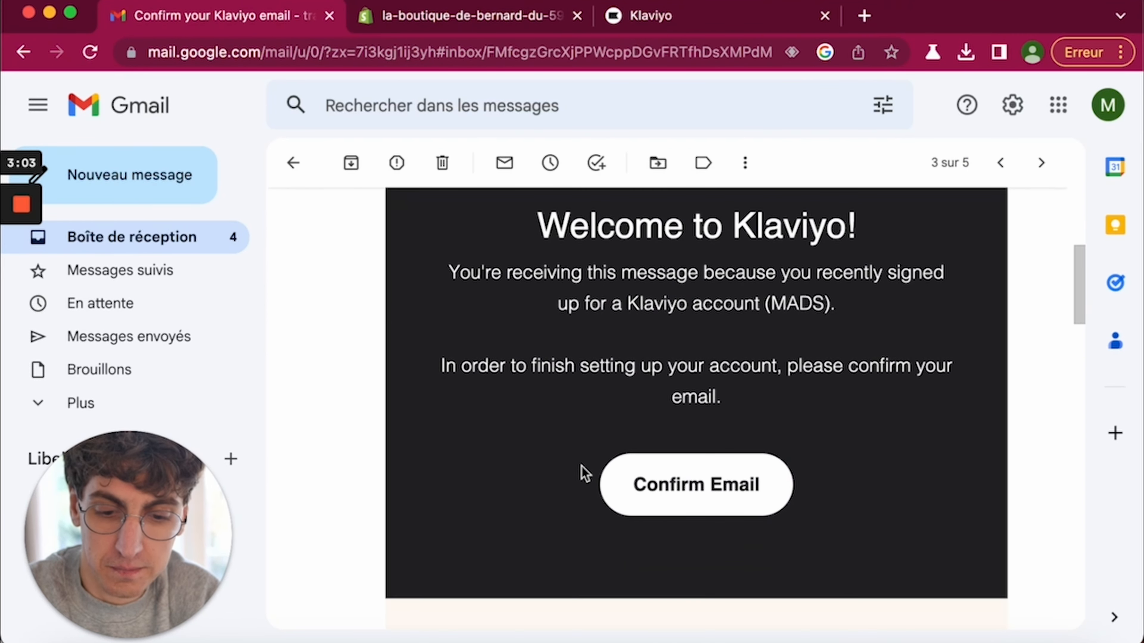
left_click(656, 485)
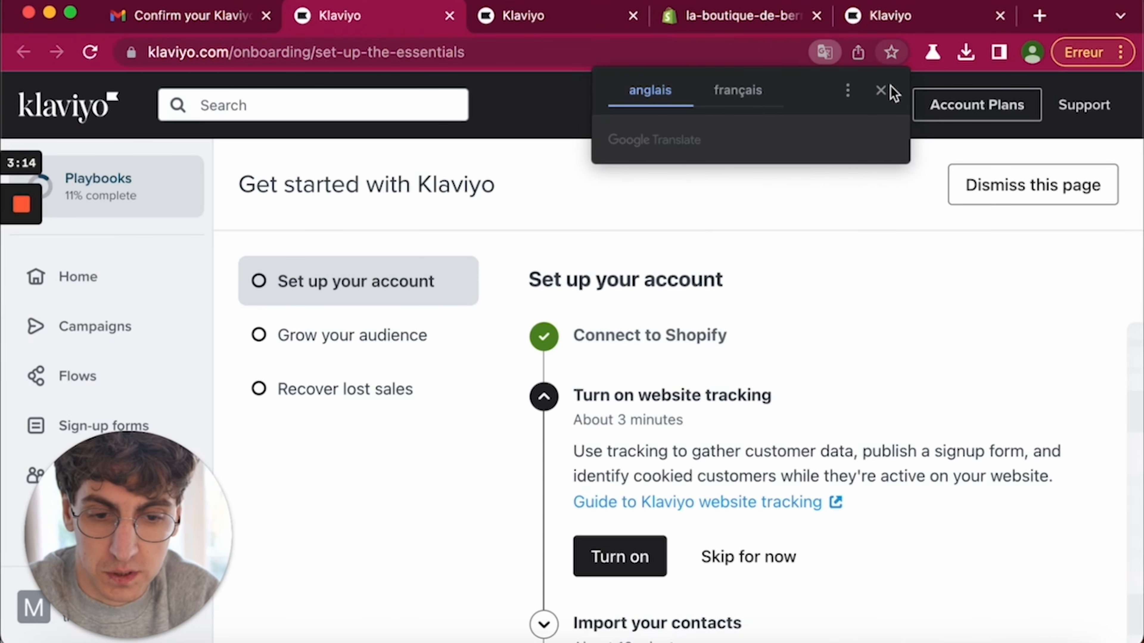
- Dismiss the translate prompt, turn on website tracking, and view the Shopify App Embed settings
left_click(880, 88)
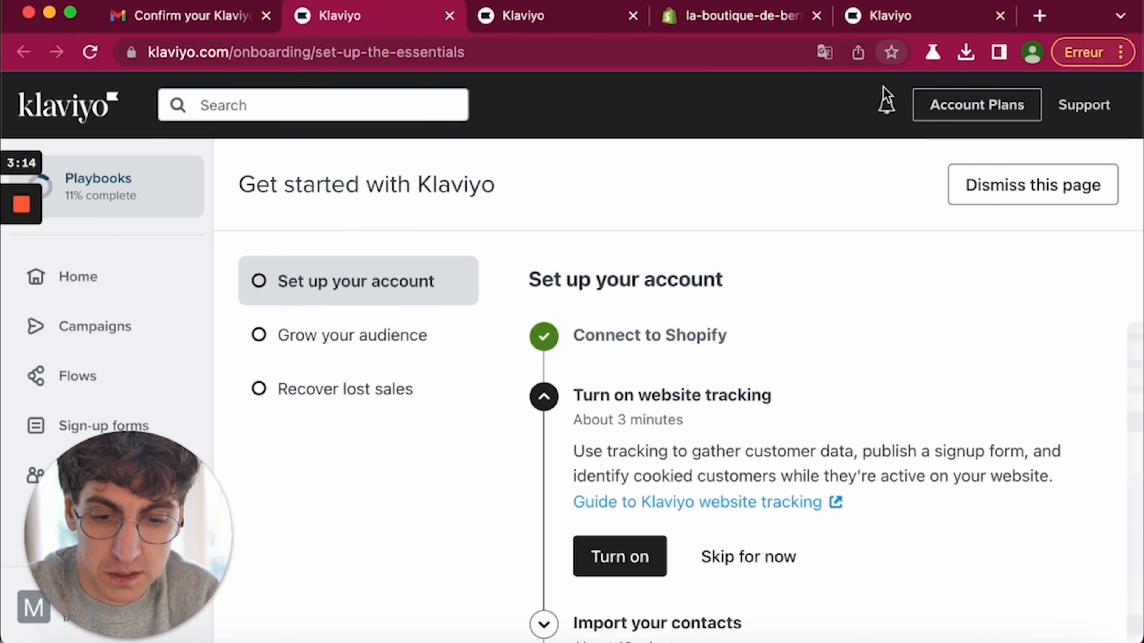
scroll(740, 396, "down", 3)
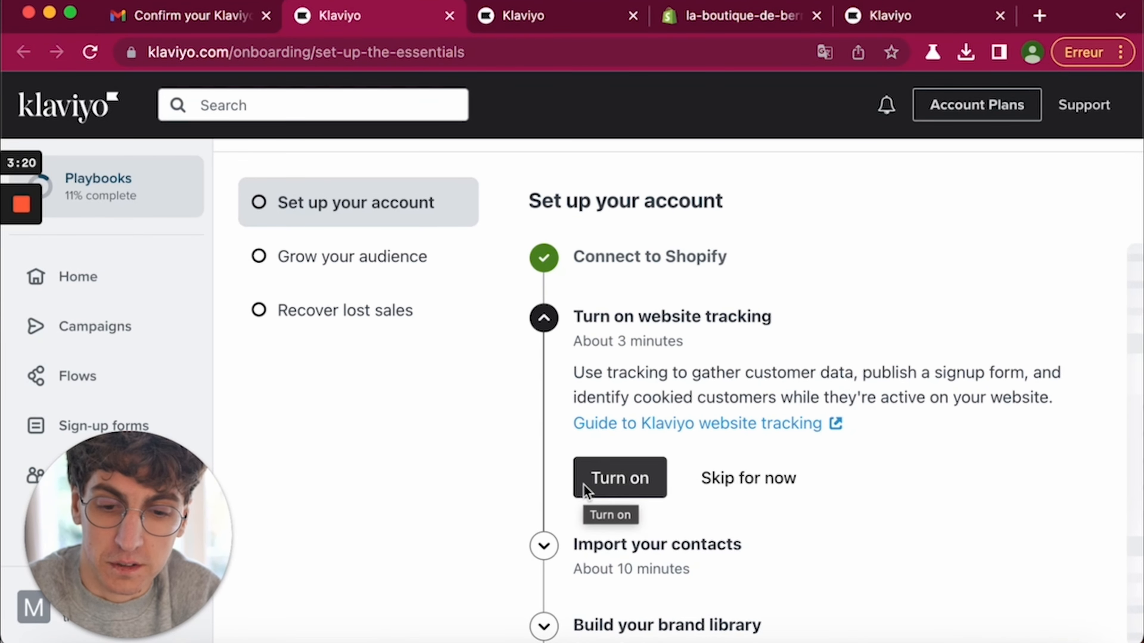
left_click(604, 481)
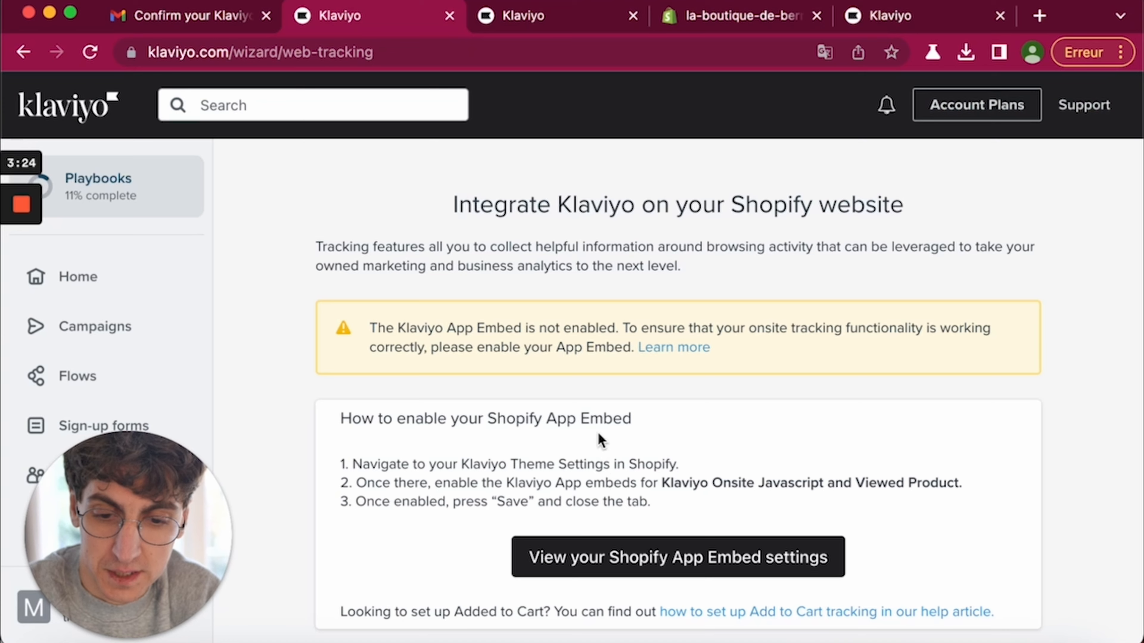
scroll(601, 441, "down", 1)
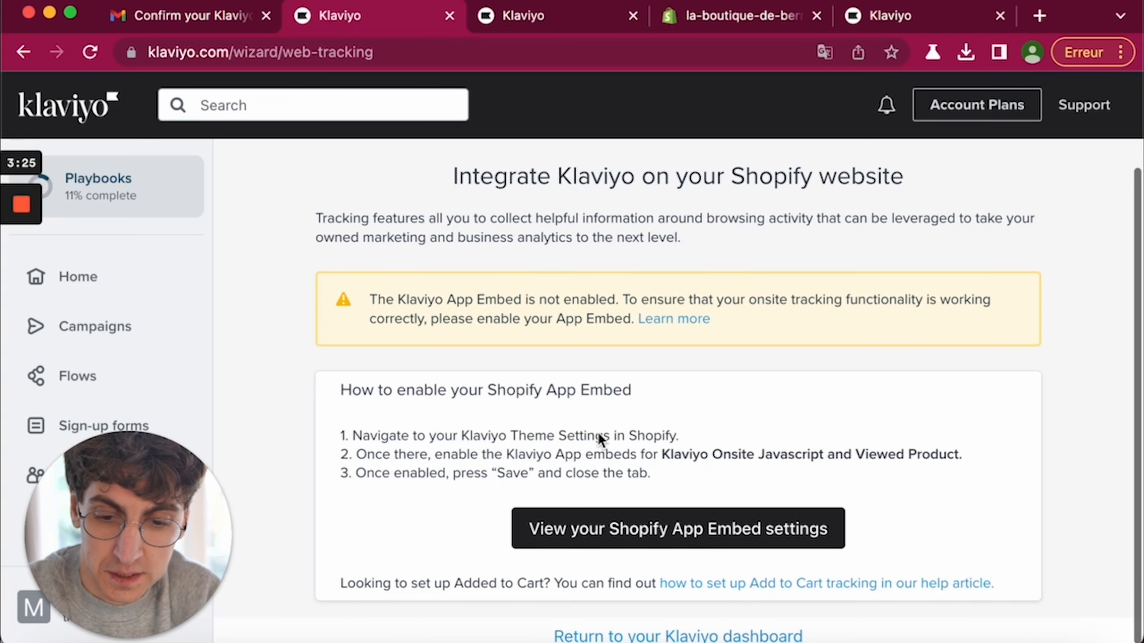
left_click(627, 545)
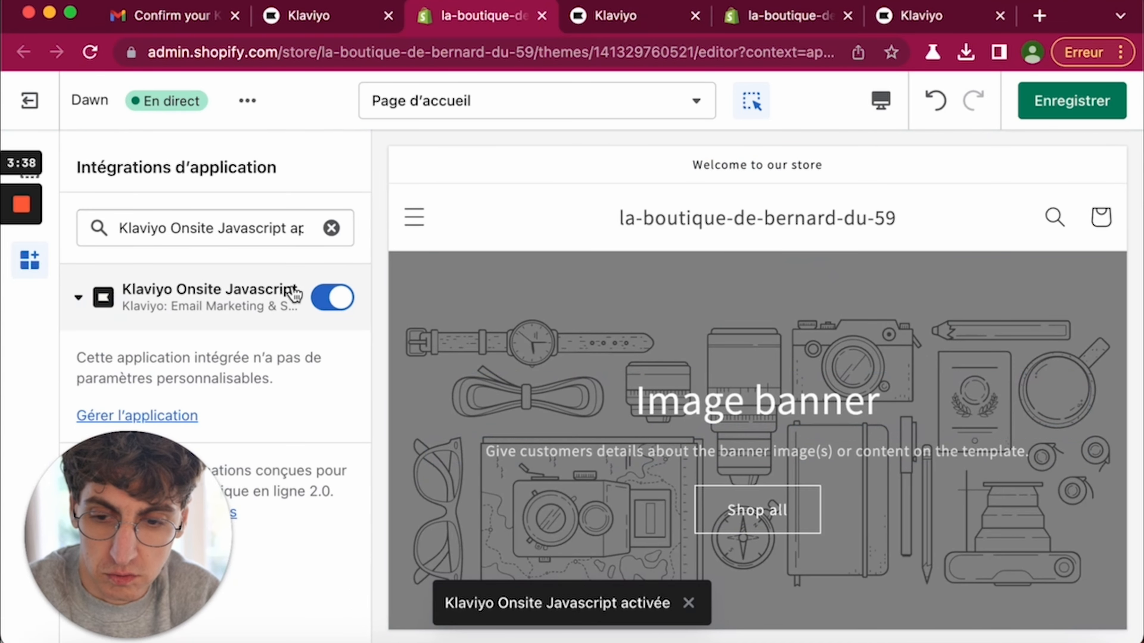
- Save the Dawn theme with Klaviyo Onsite Javascript enabled and return to Klaviyo
left_click(1054, 111)
left_click(261, 20)
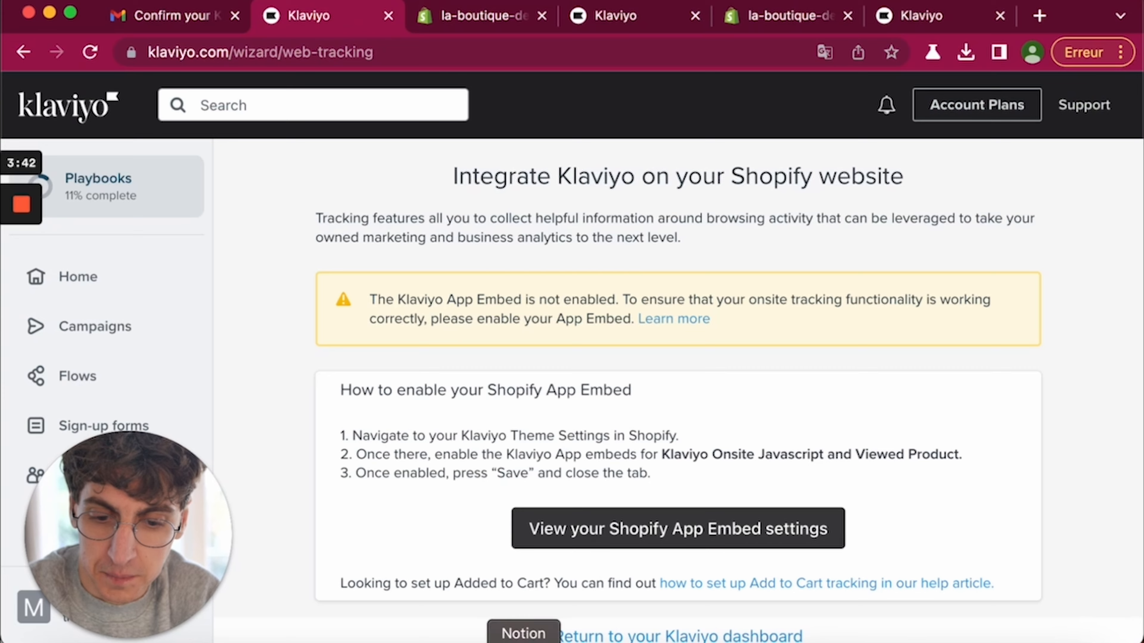
- Return to the Klaviyo dashboard, then switch to Google Tag Manager's install-code dialog
left_click(569, 635)
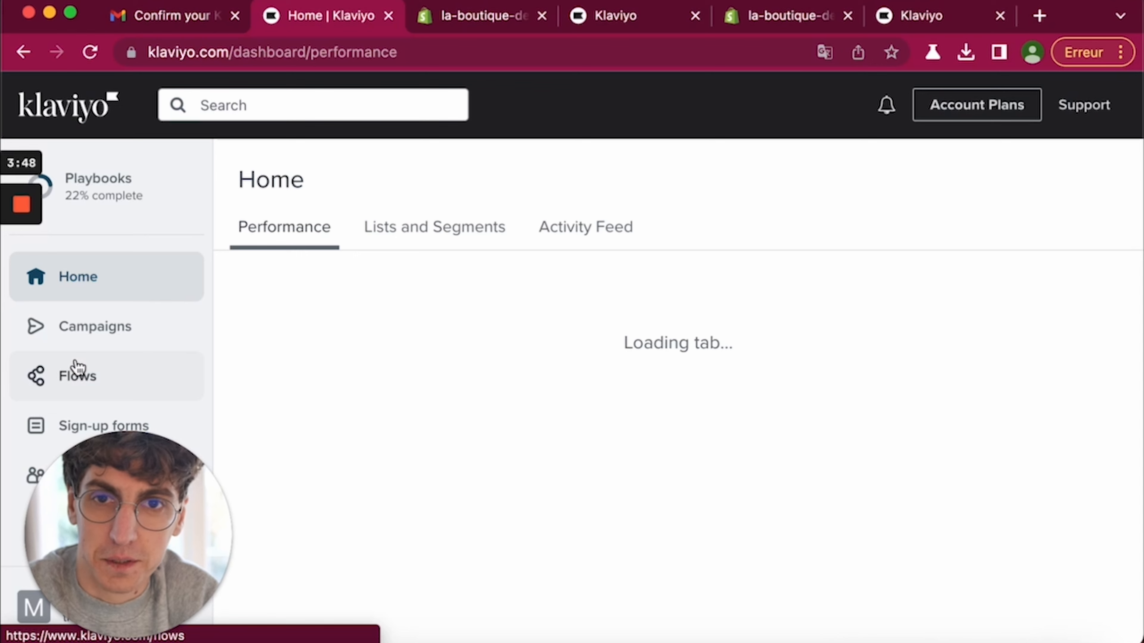
mouse_move(6, 306)
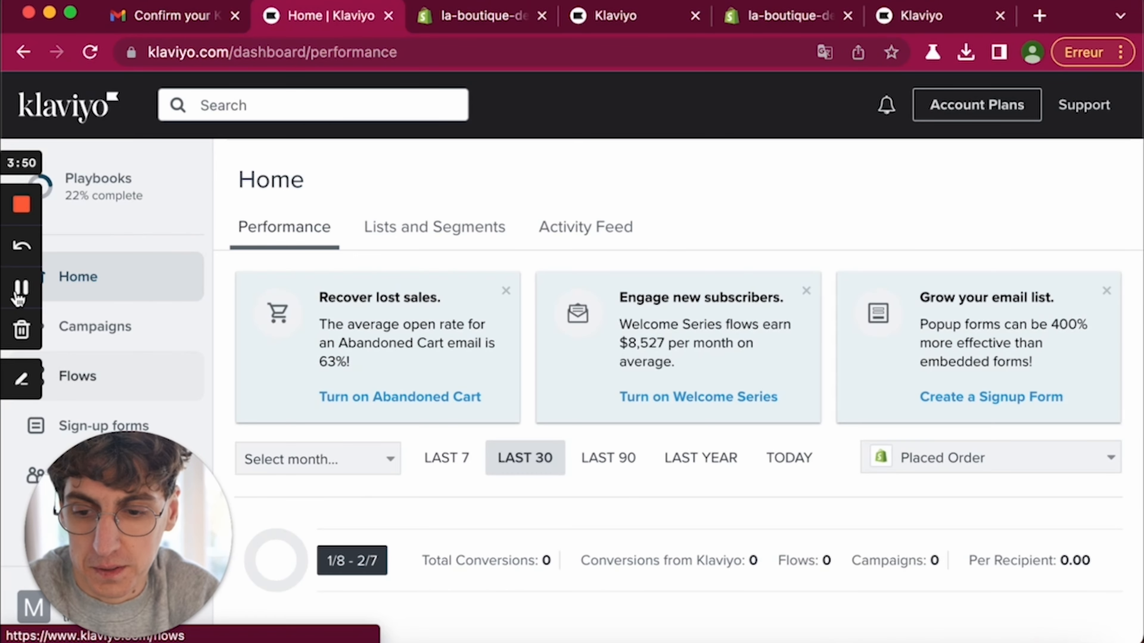
left_click(18, 298)
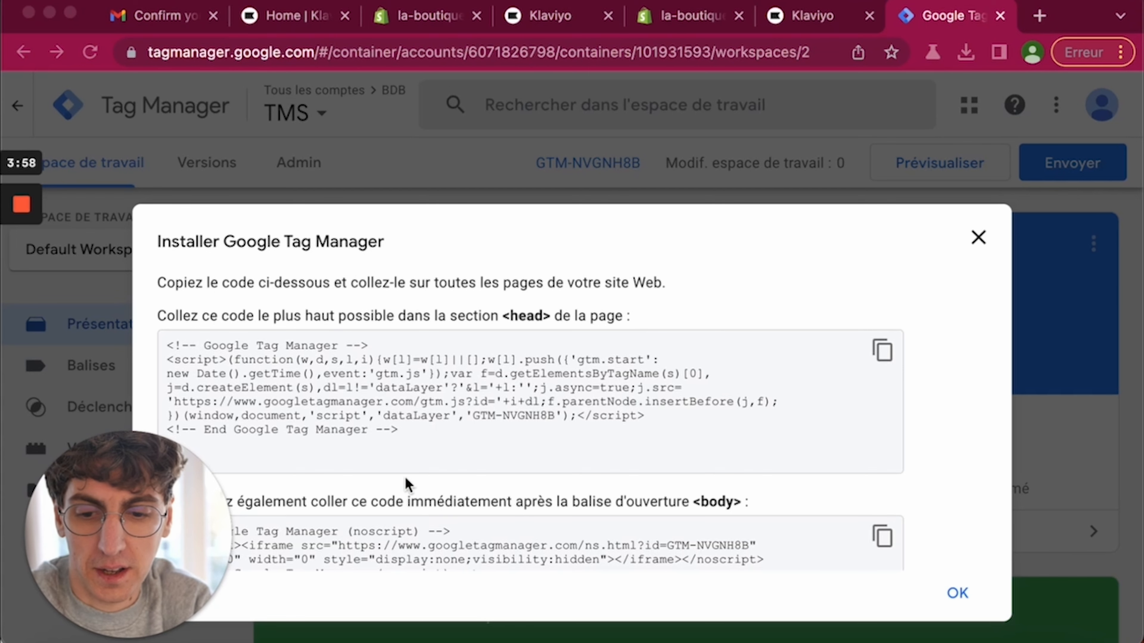
scroll(400, 469, "down", 2)
- Close the install dialog and create a new HTML personnalisée tag under Balises
scroll(401, 468, "up", 2)
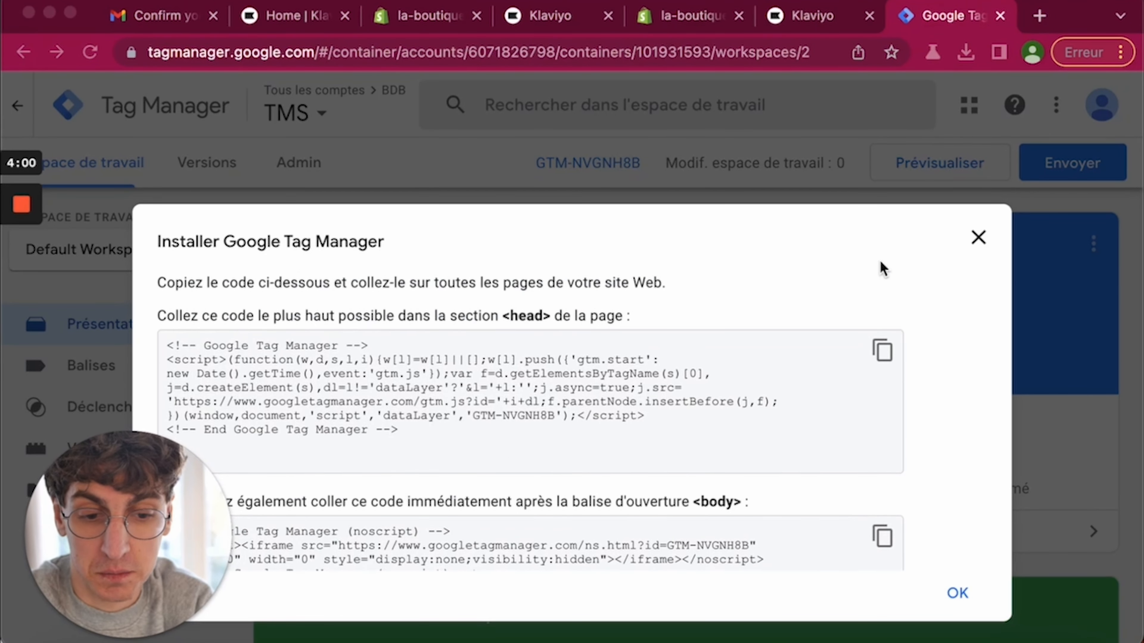
left_click(977, 240)
left_click(977, 240)
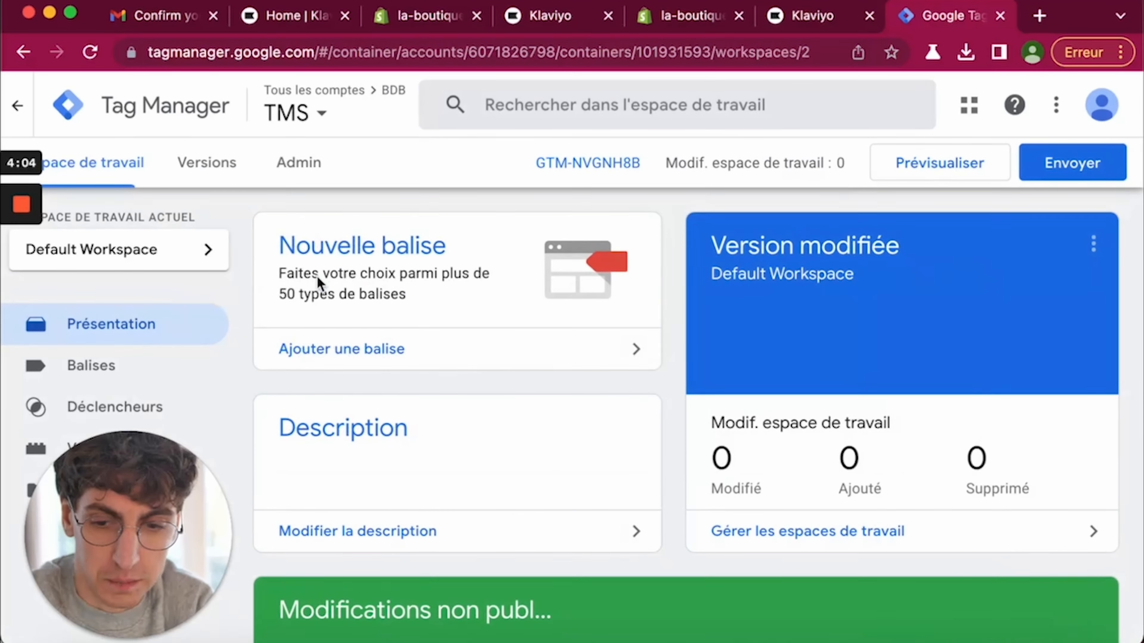
left_click(213, 361)
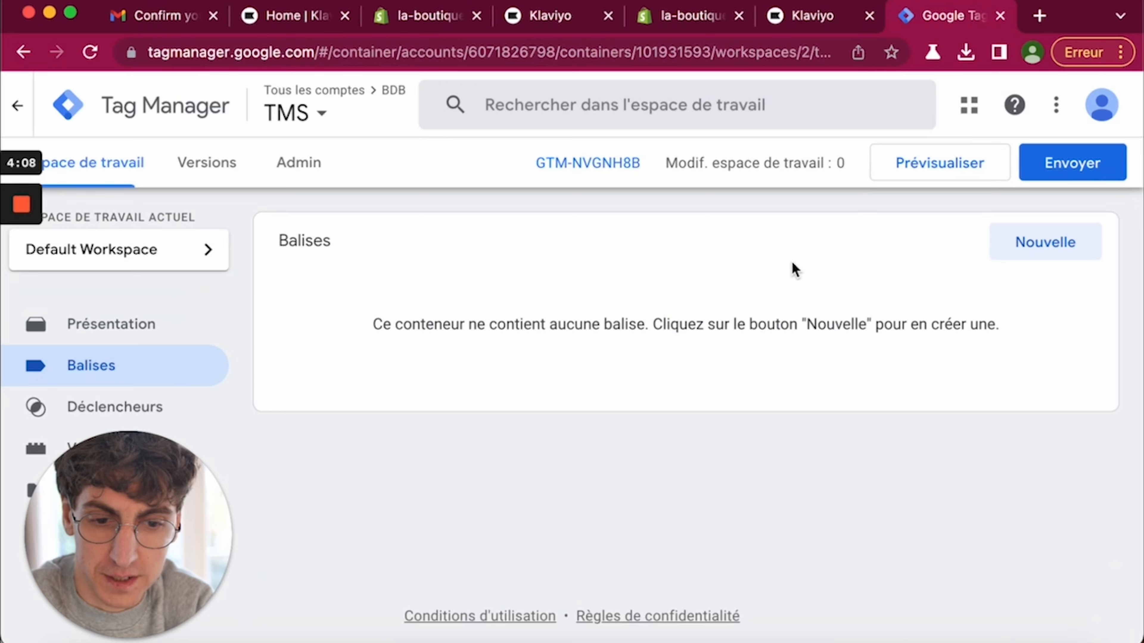
left_click(1036, 245)
left_click(637, 345)
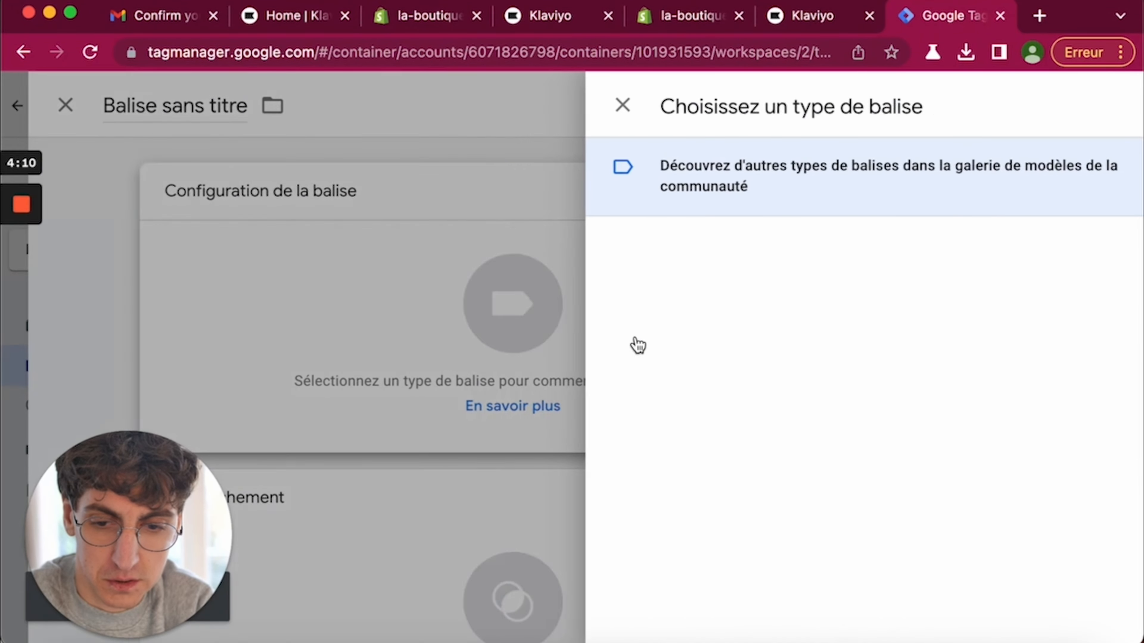
scroll(601, 386, "down", 5)
scroll(601, 386, "down", 5)
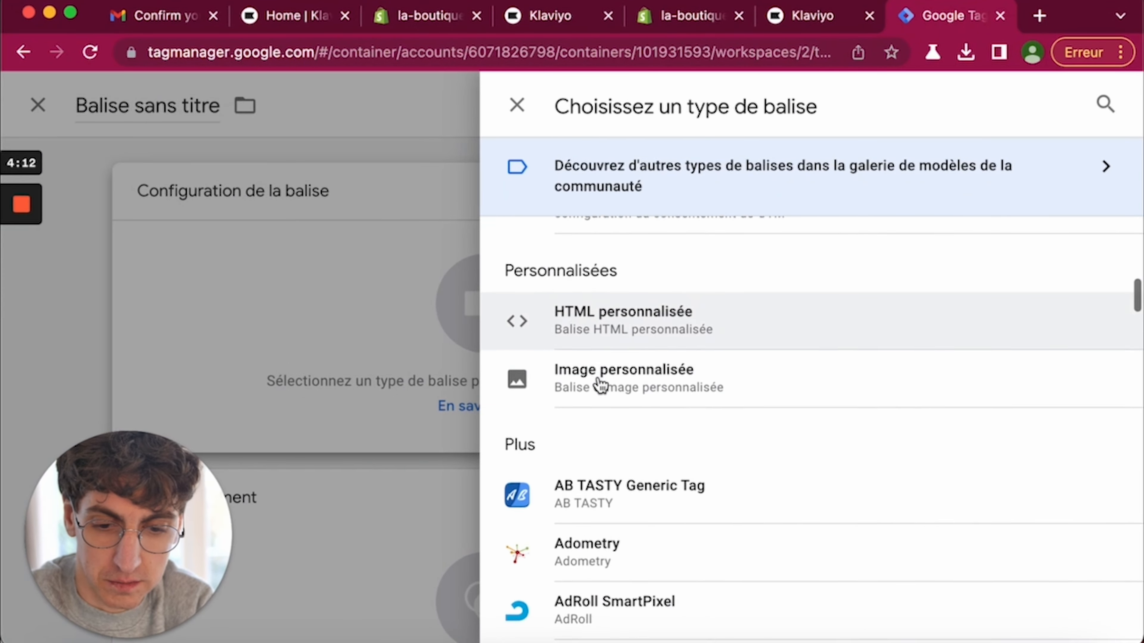
left_click(543, 327)
left_click(511, 462)
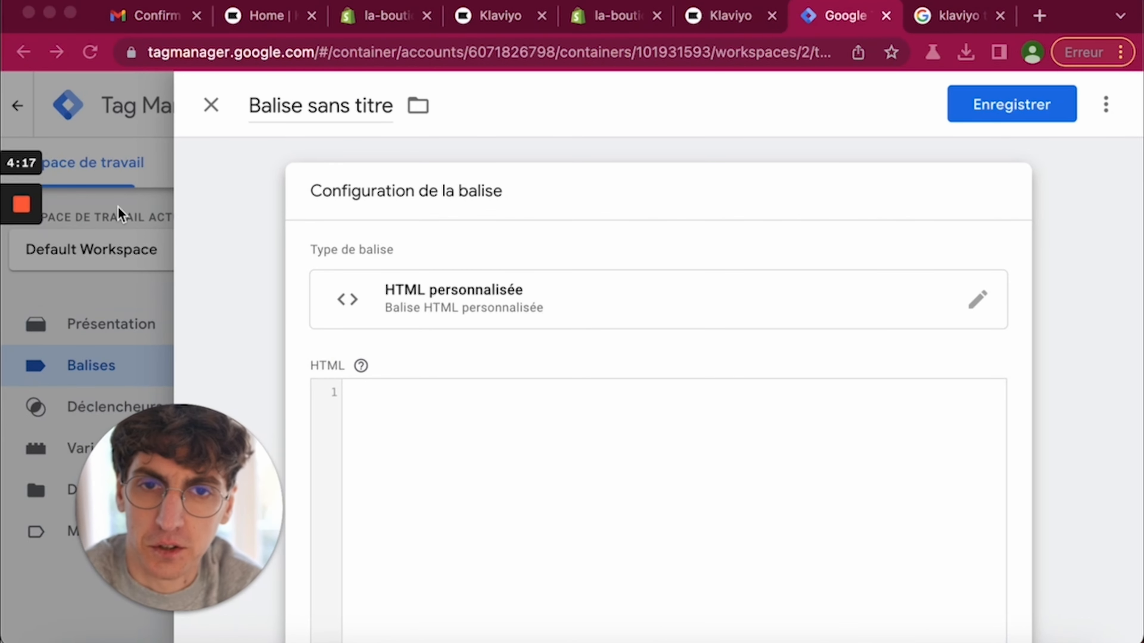
left_click(269, 17)
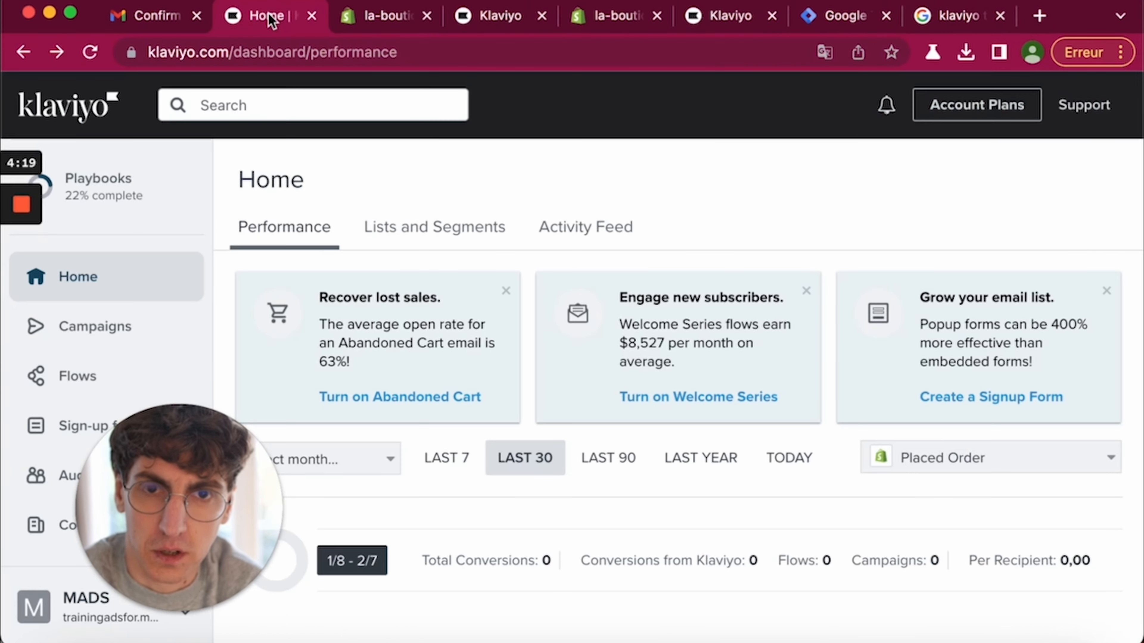
left_click_drag(208, 435, 1045, 528)
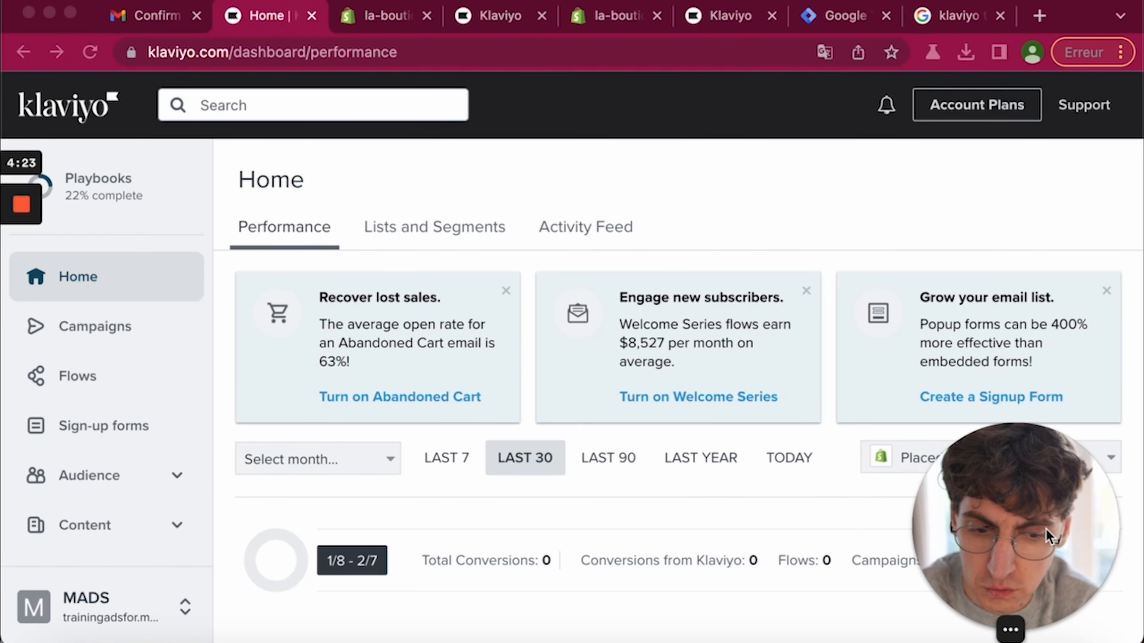
left_click(108, 611)
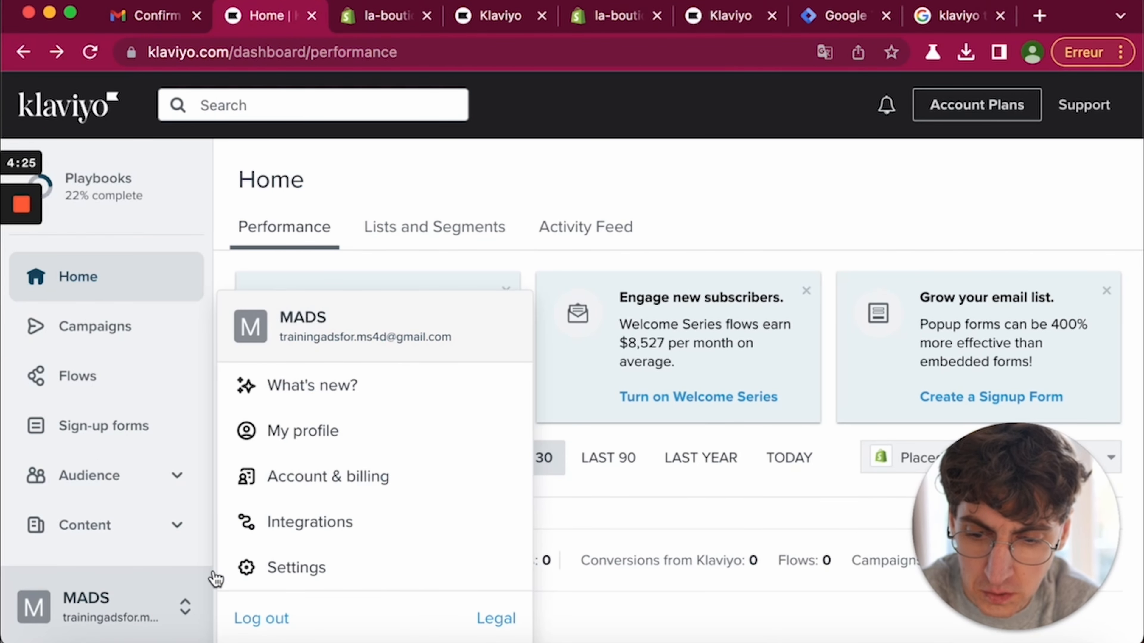
left_click(290, 523)
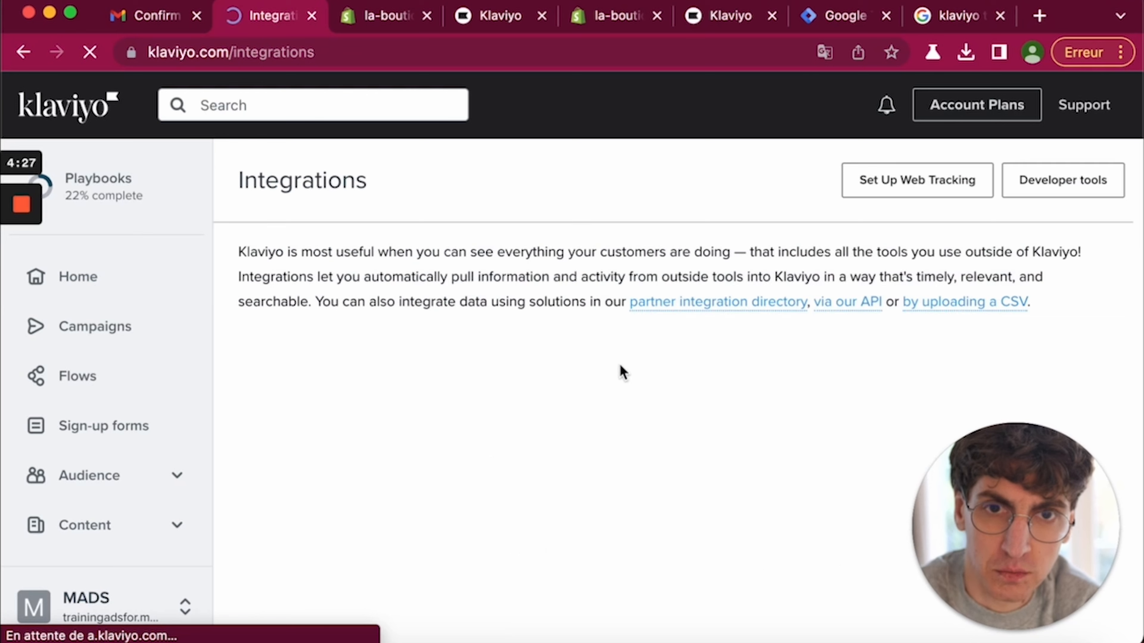
left_click(869, 182)
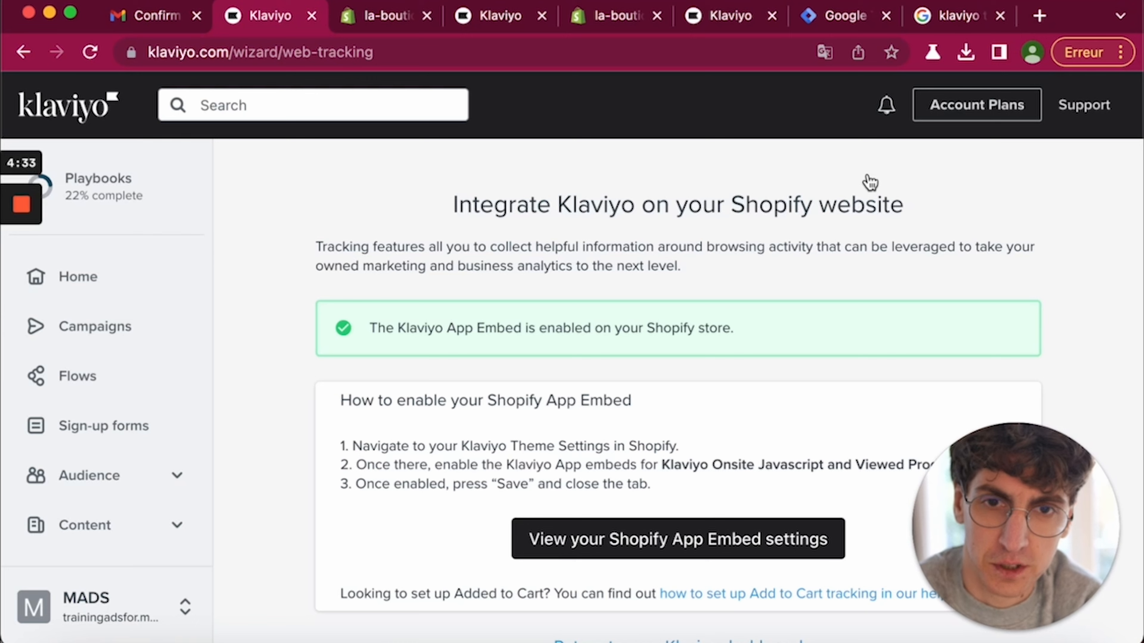
scroll(598, 363, "down", 1)
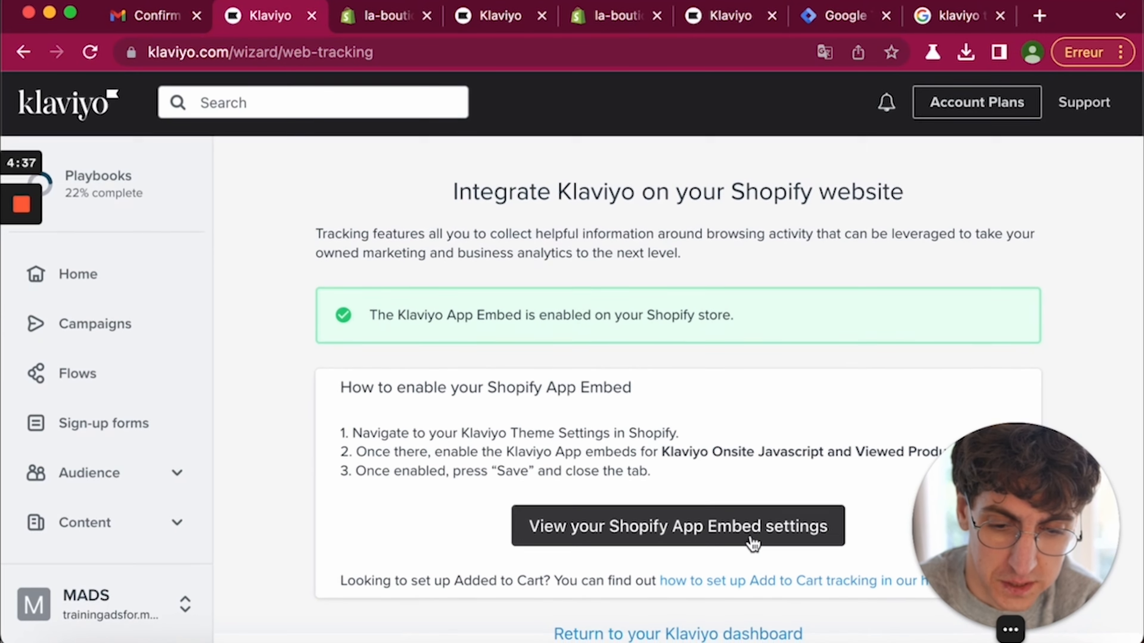
left_click_drag(959, 579, 2, 540)
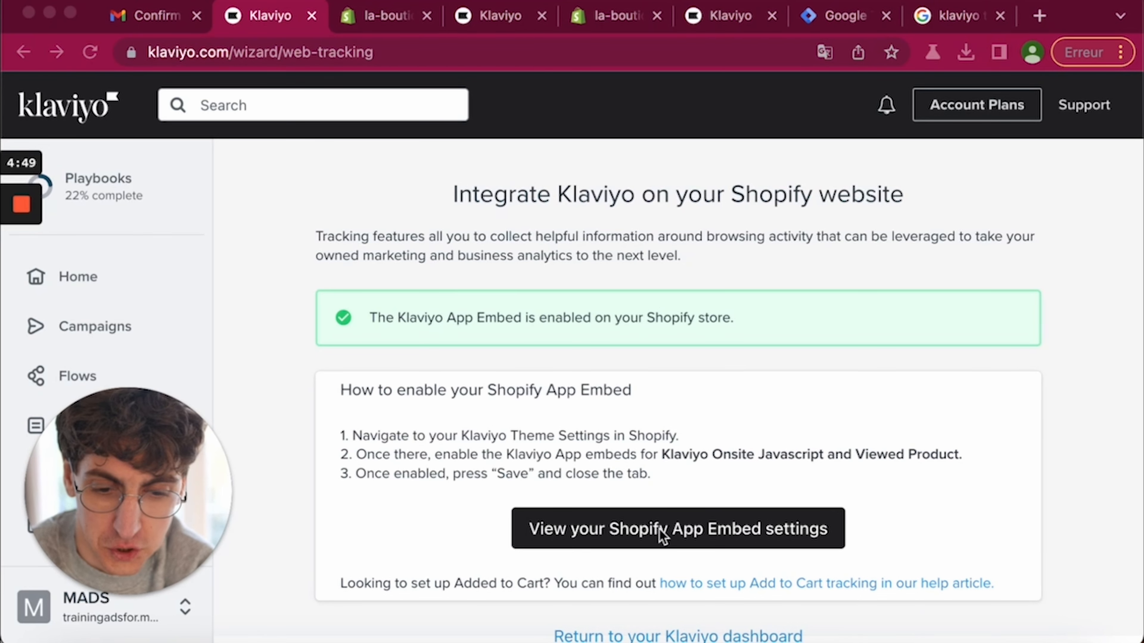
mouse_move(22, 288)
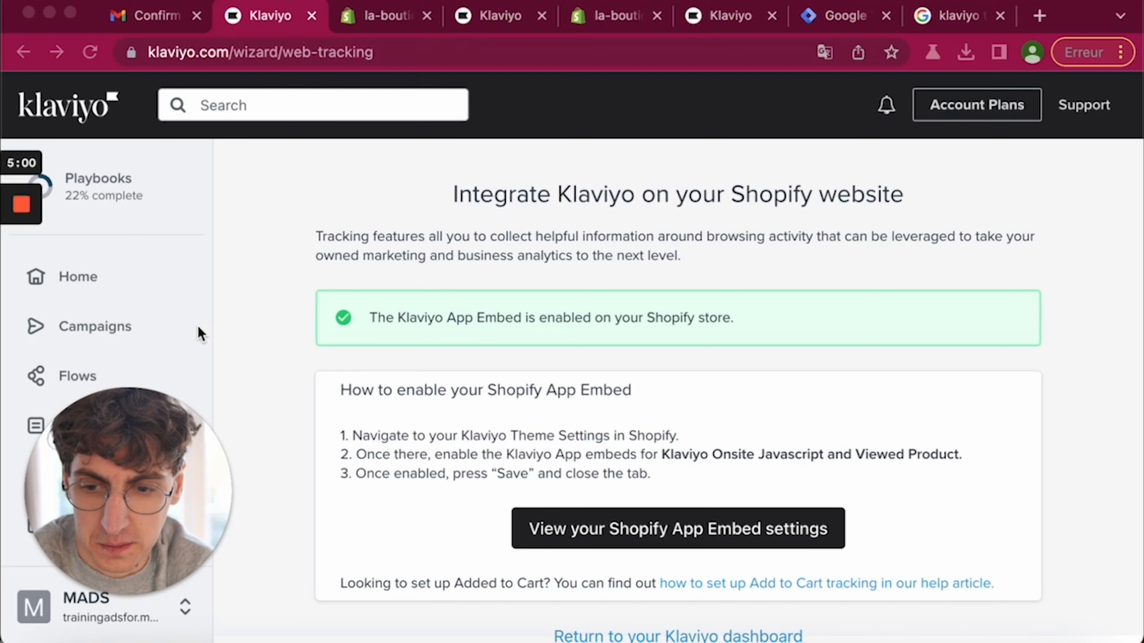
left_click(100, 319)
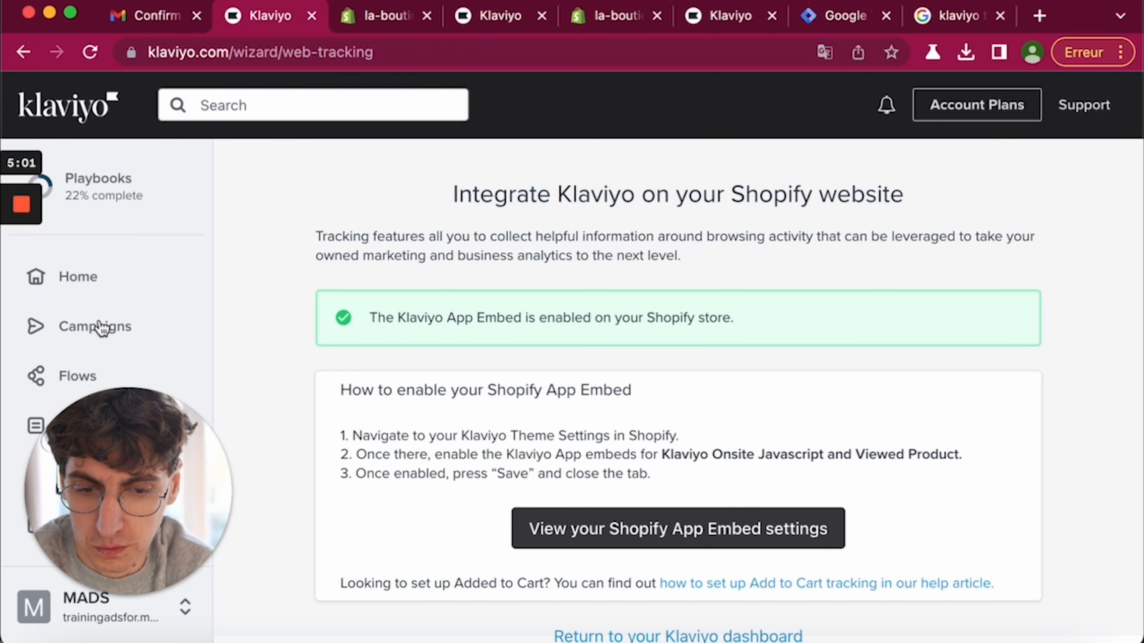
left_click_drag(105, 455, 993, 400)
left_click(82, 333)
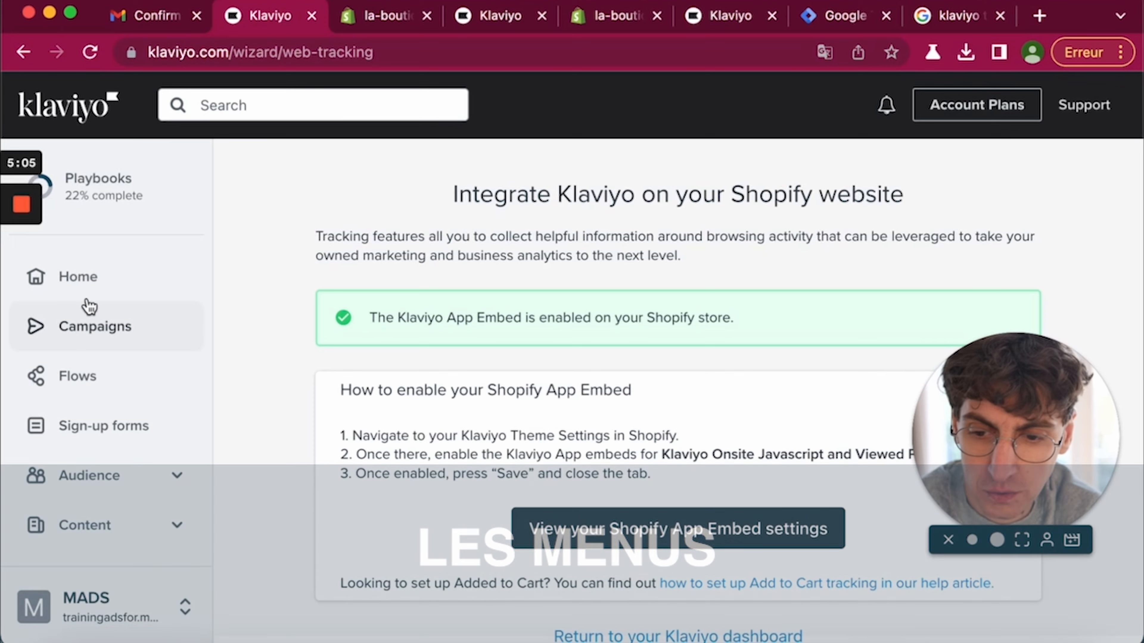
- Review the Home dashboard and the empty Campaigns list, then open Flows
left_click(95, 285)
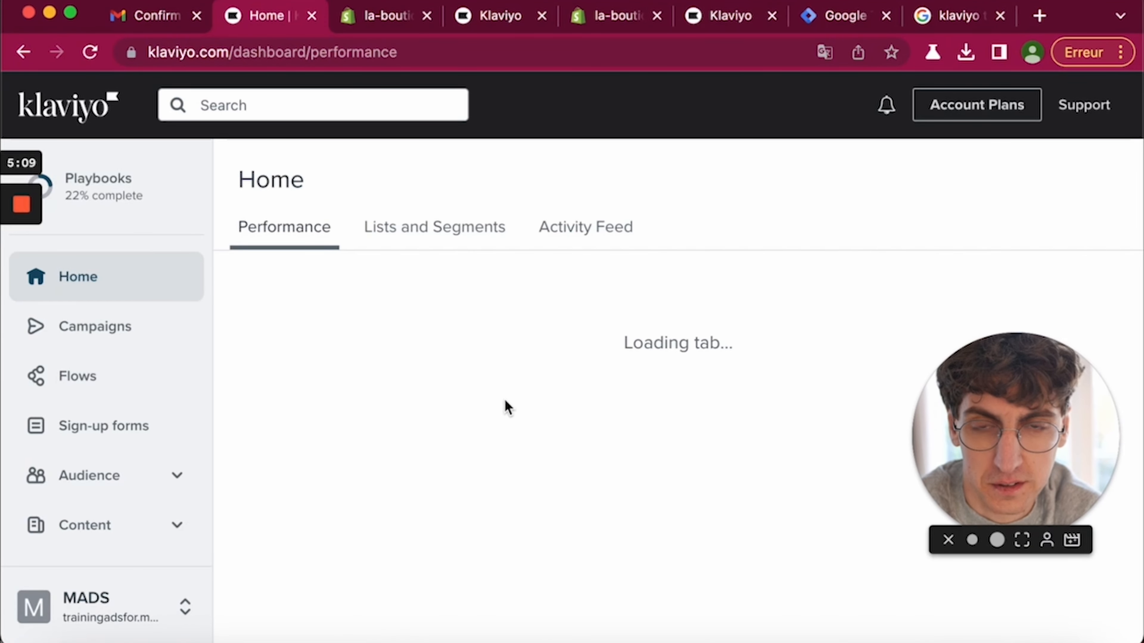
scroll(505, 401, "down", 4)
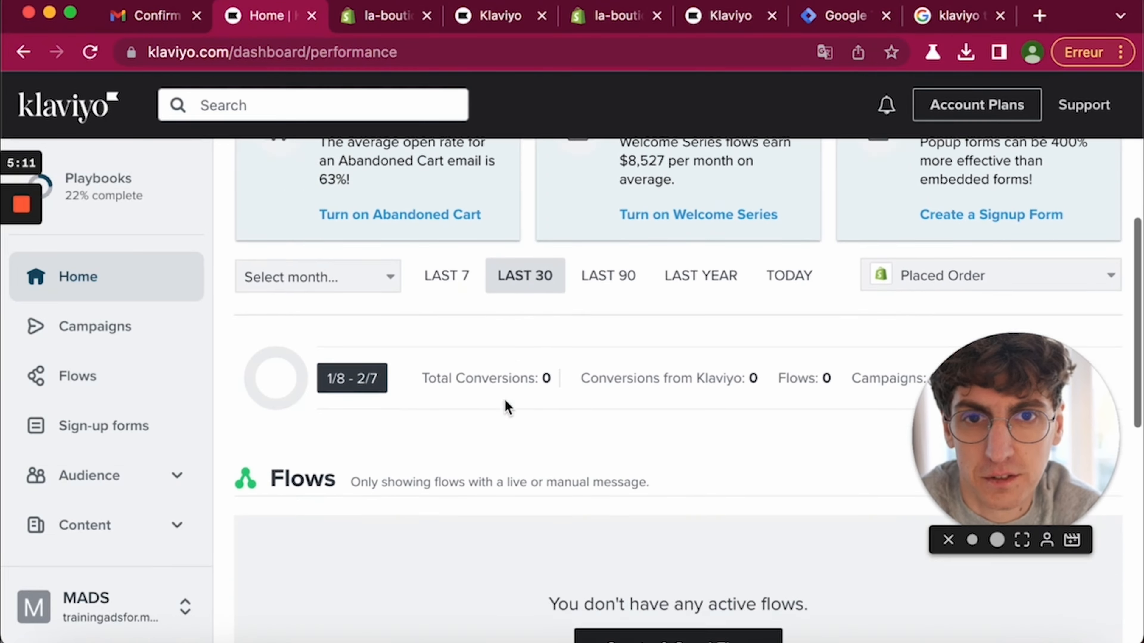
scroll(504, 401, "down", 9)
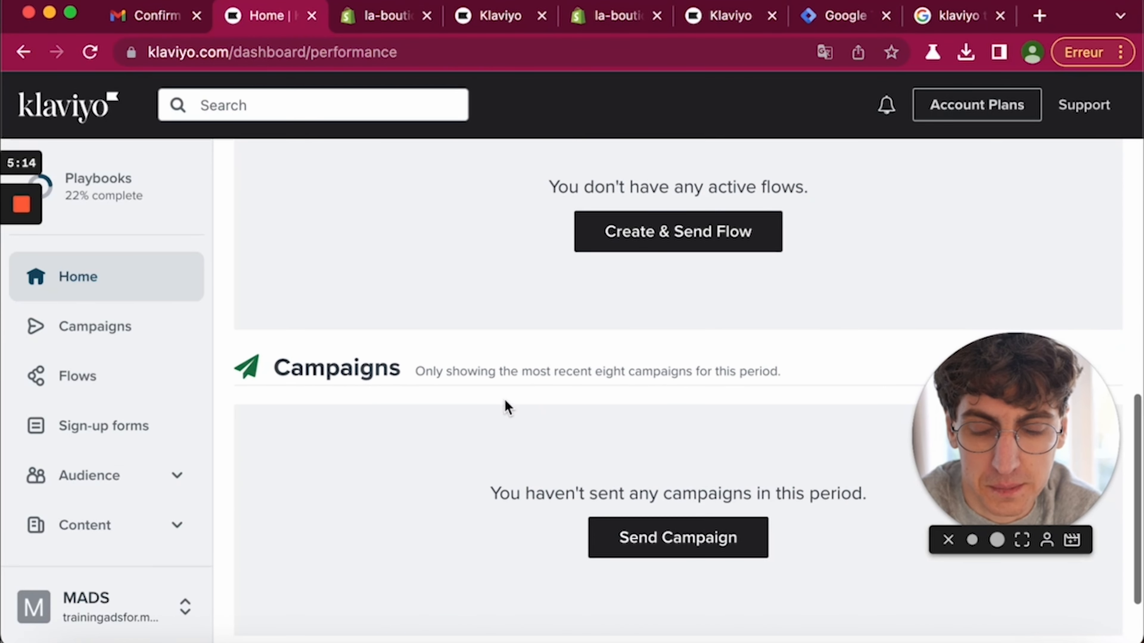
left_click(93, 332)
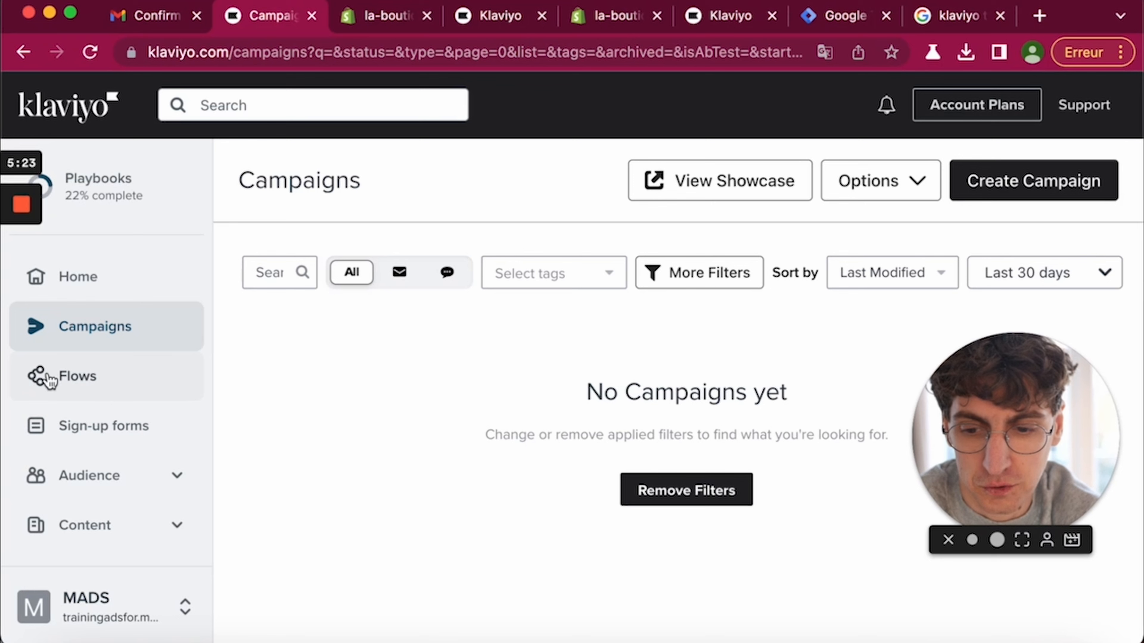
left_click(72, 383)
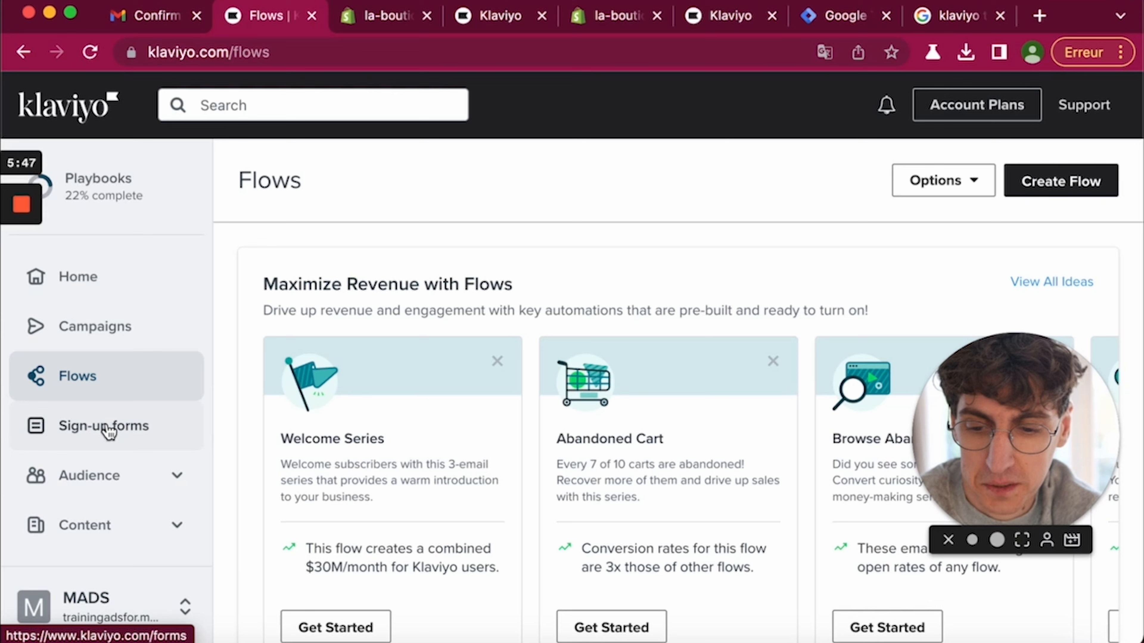
- Browse the Sign-up forms page, then the Audience > Lists & segments page
left_click(128, 434)
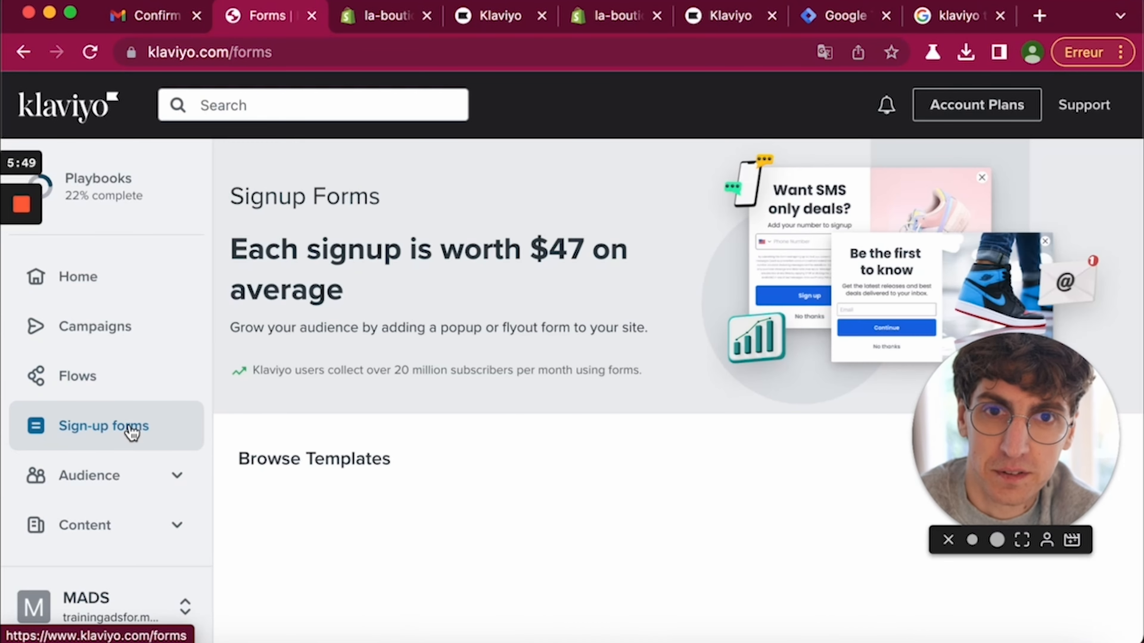
scroll(384, 473, "down", 2)
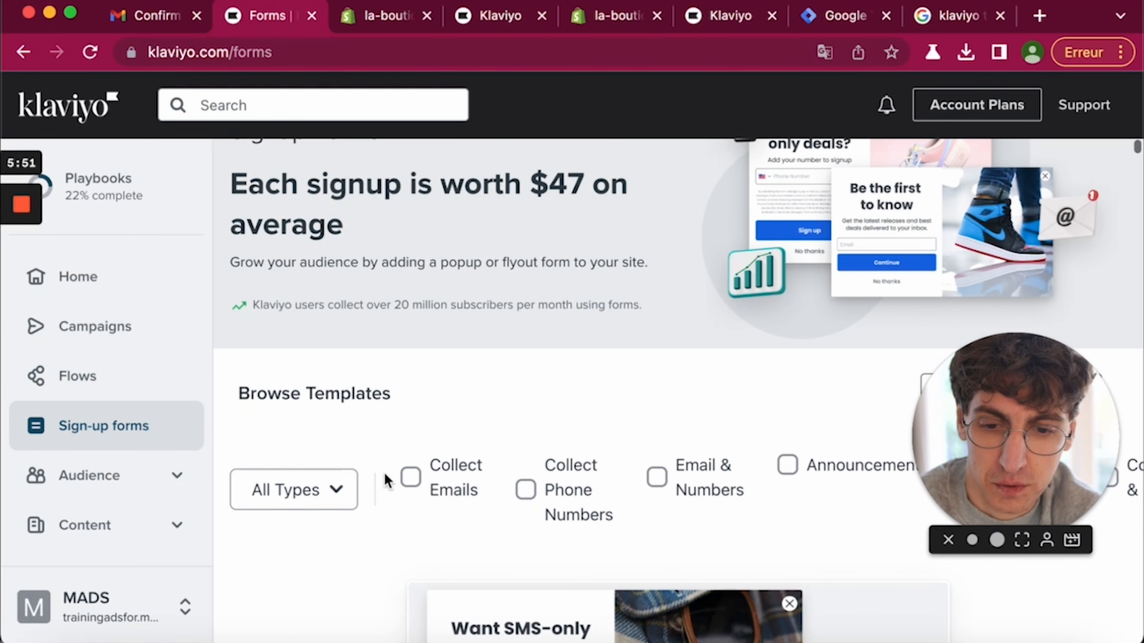
left_click(94, 486)
scroll(93, 485, "down", 4)
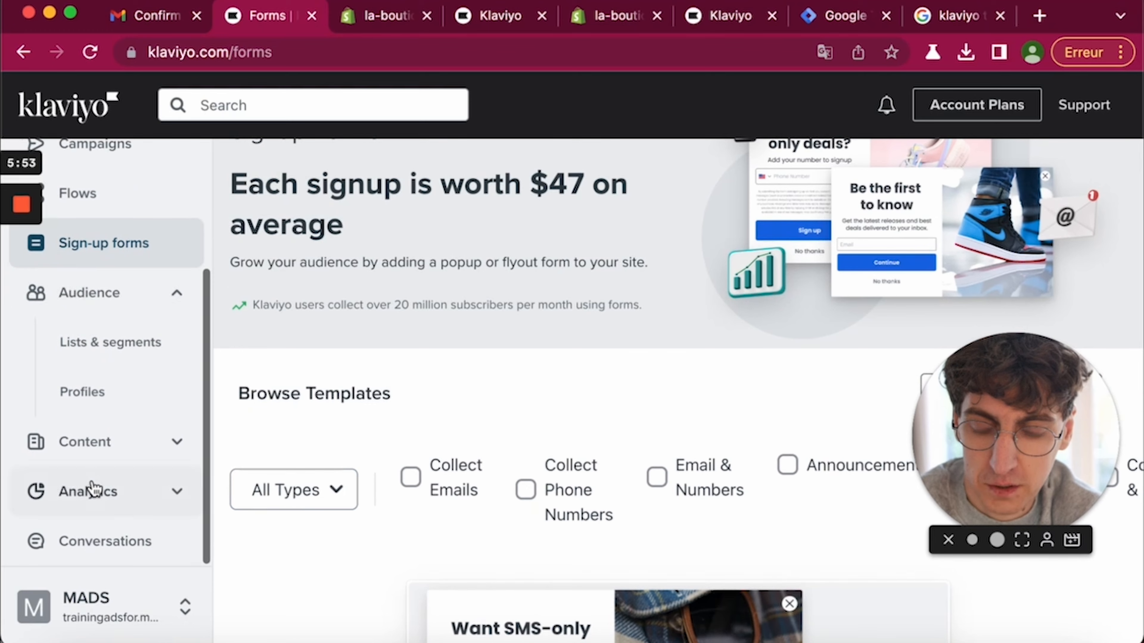
left_click(98, 353)
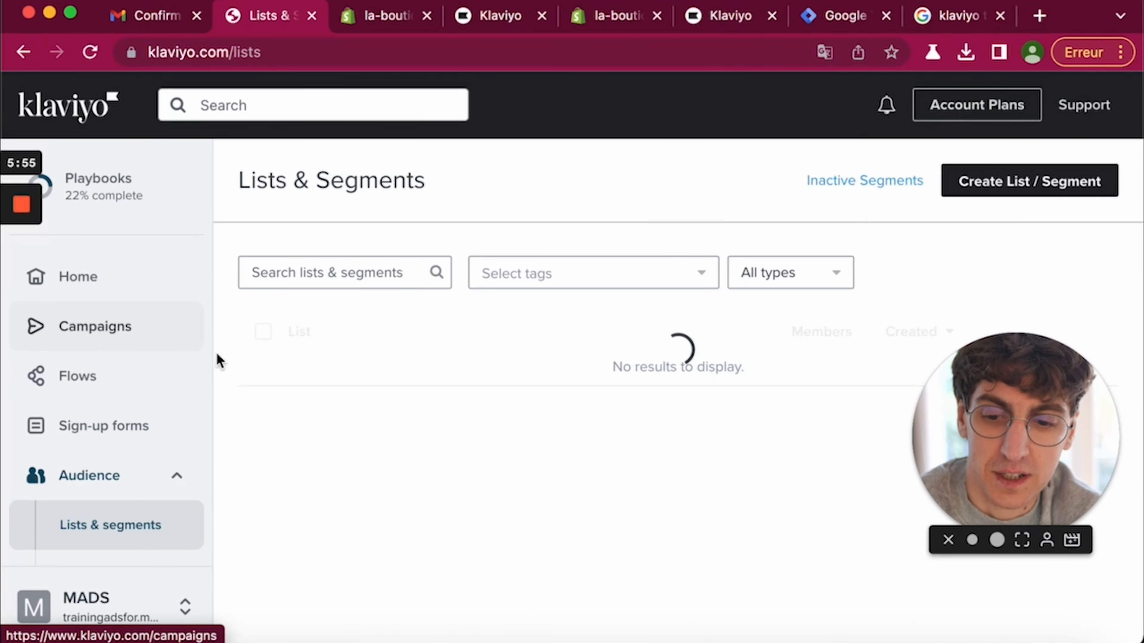
scroll(439, 274, "down", 10)
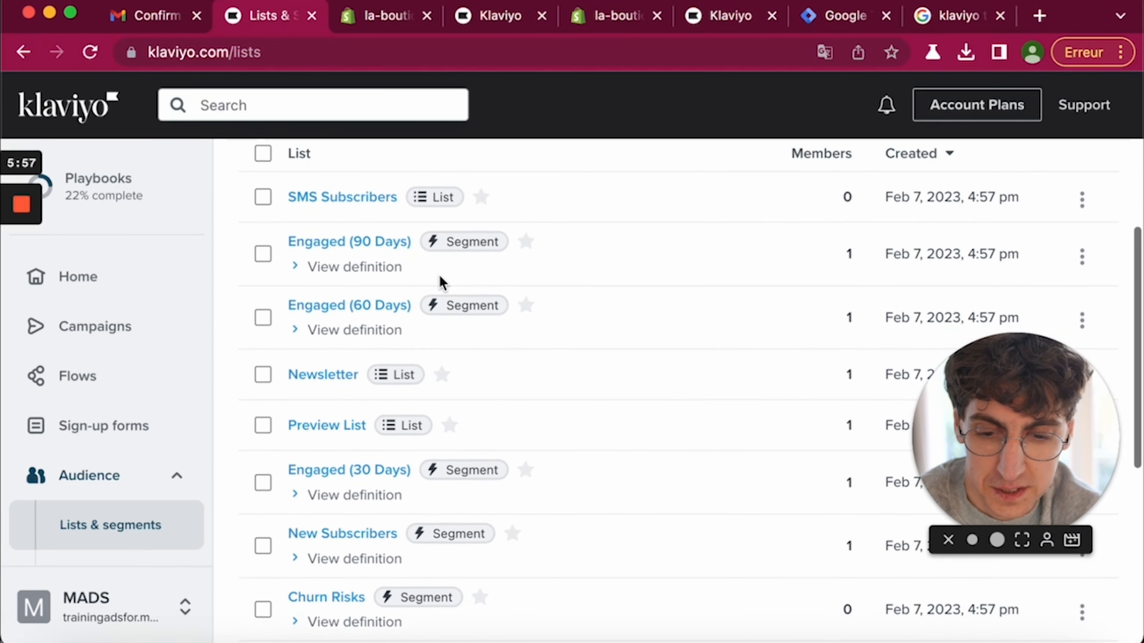
scroll(440, 278, "up", 10)
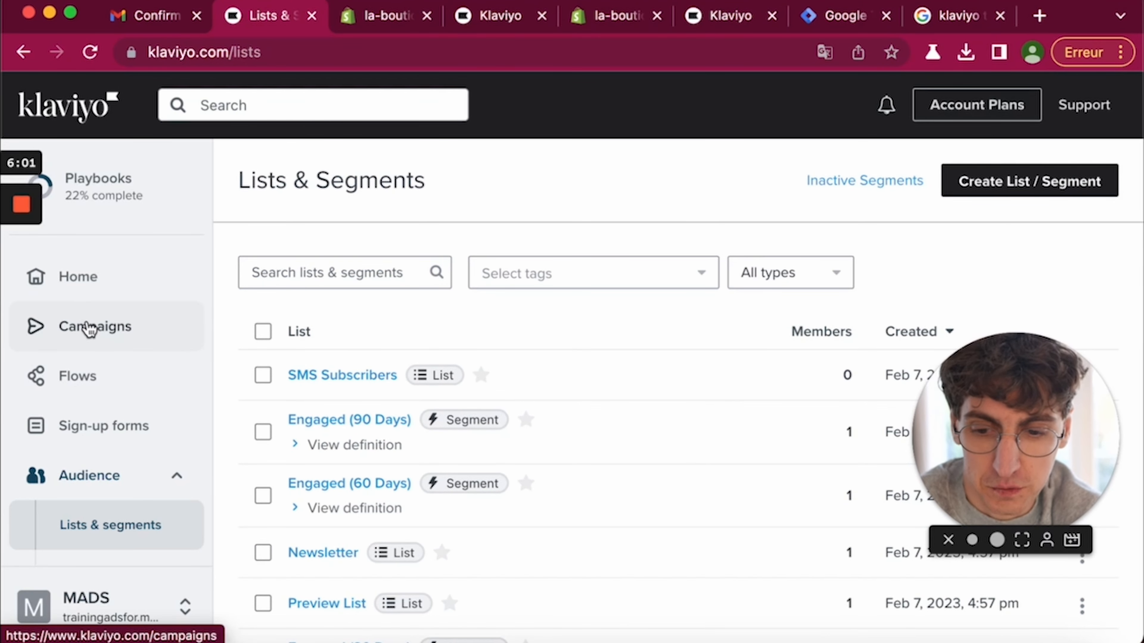
scroll(117, 405, "down", 3)
- View the saved email templates, then the Images & brand library, cancelling an image upload
left_click(108, 477)
scroll(125, 484, "down", 3)
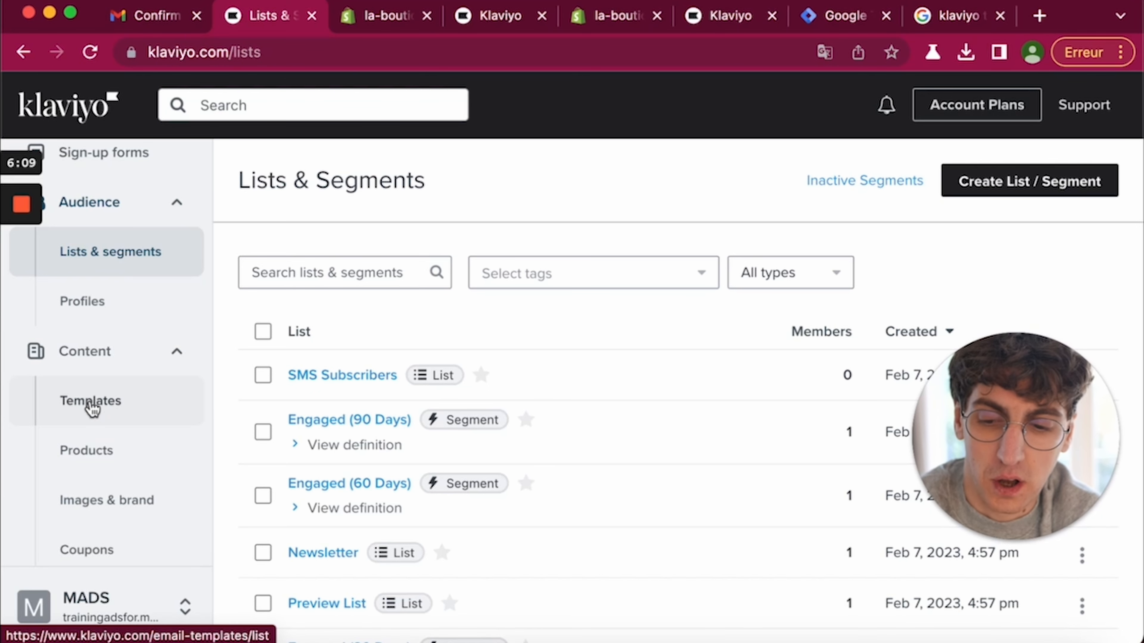
left_click(91, 403)
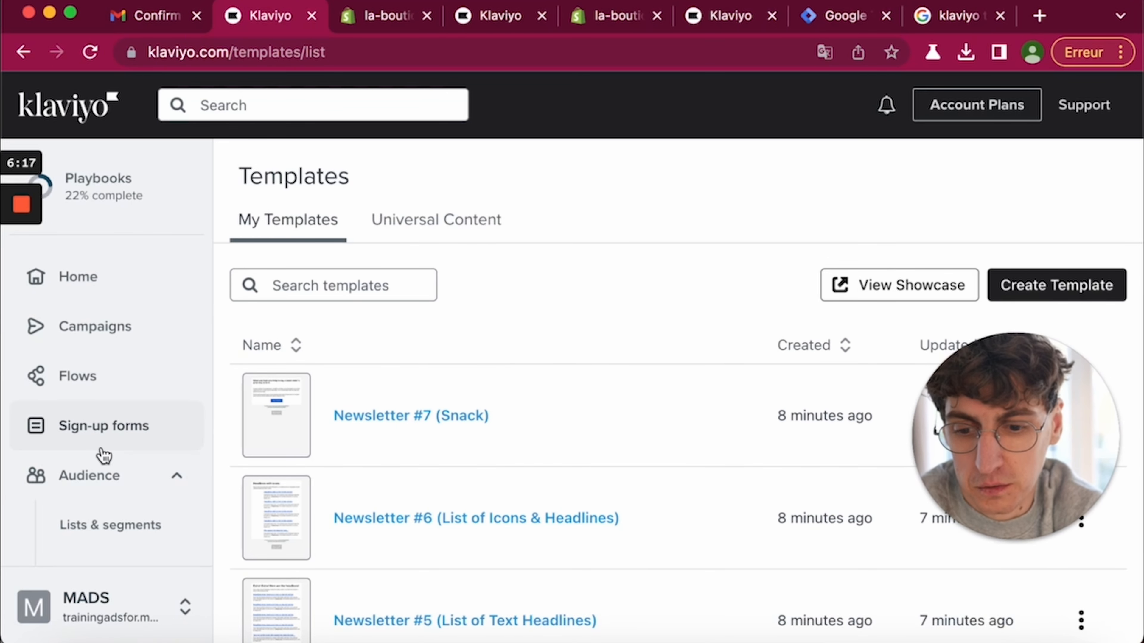
scroll(103, 454, "down", 3)
scroll(103, 454, "down", 3)
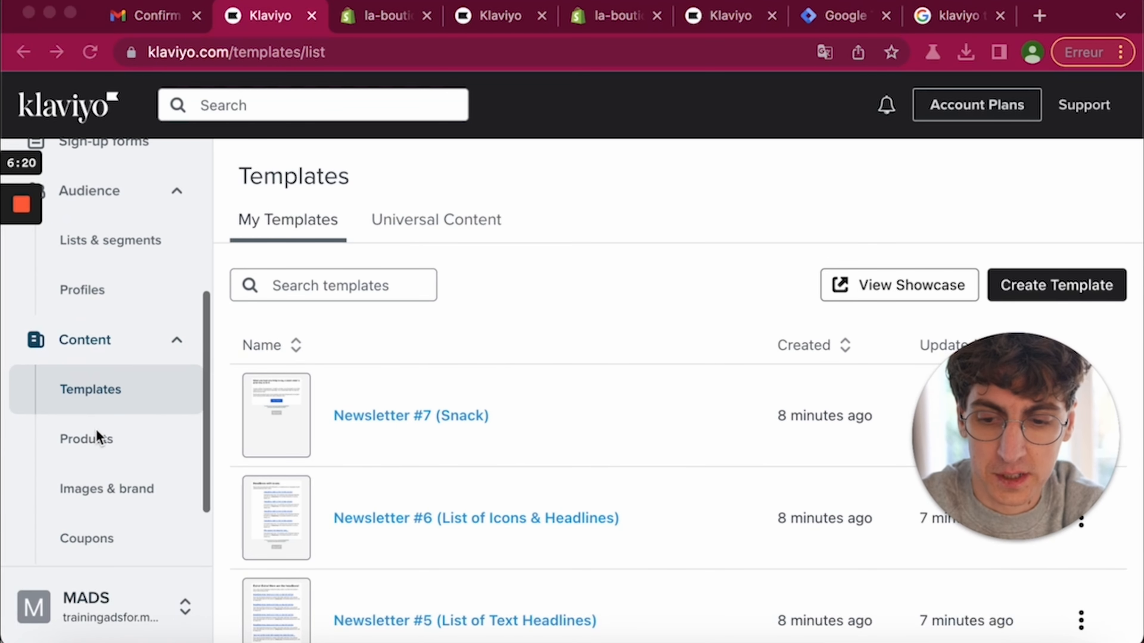
left_click(107, 490)
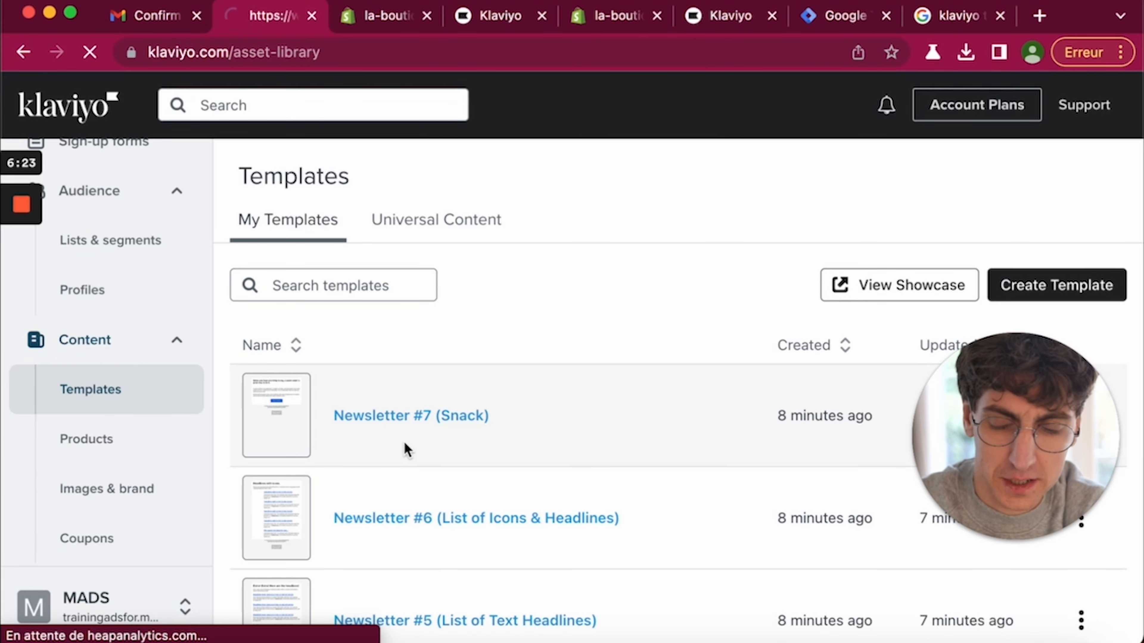
left_click(1043, 301)
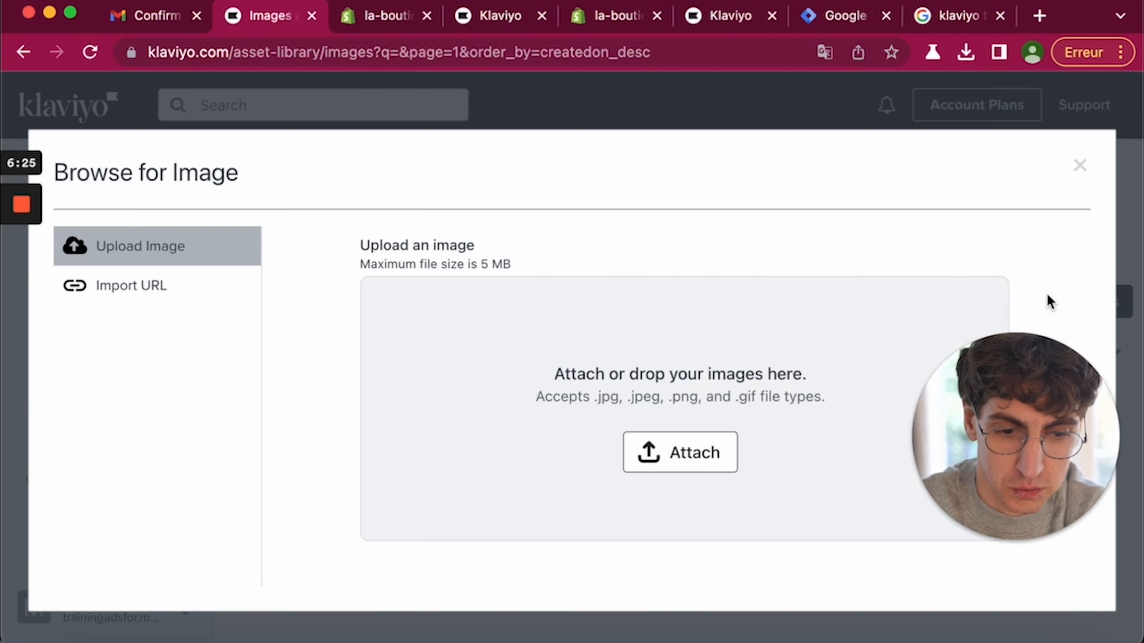
left_click(1077, 165)
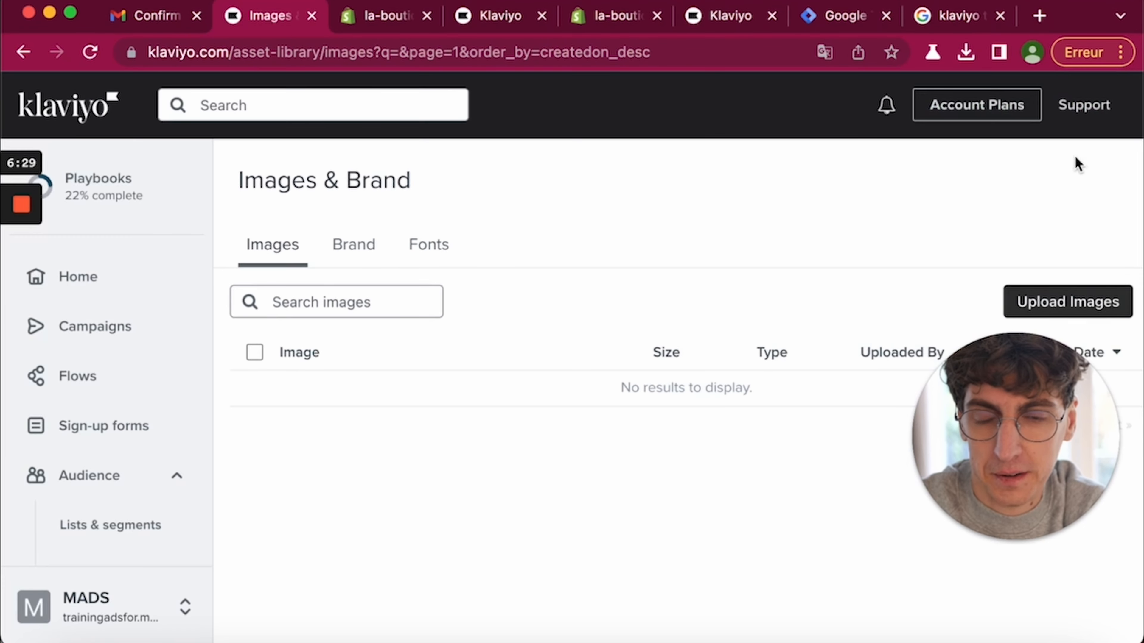
scroll(76, 388, "down", 8)
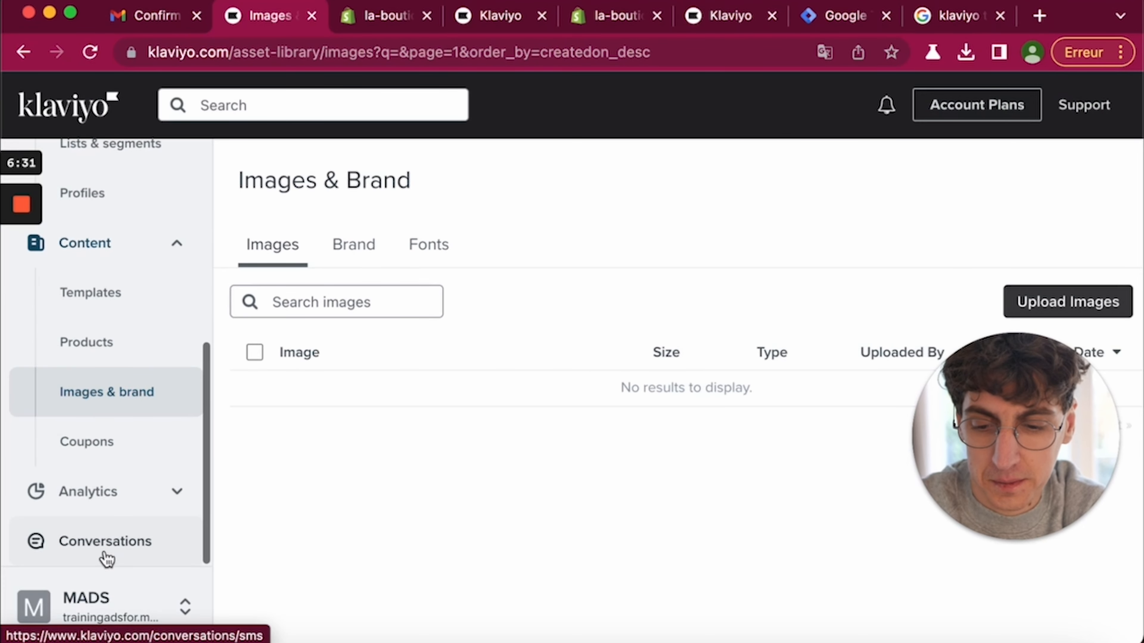
- Look at Analytics dashboards, then start a new list or segment from Lists & segments
left_click(85, 488)
scroll(84, 483, "down", 5)
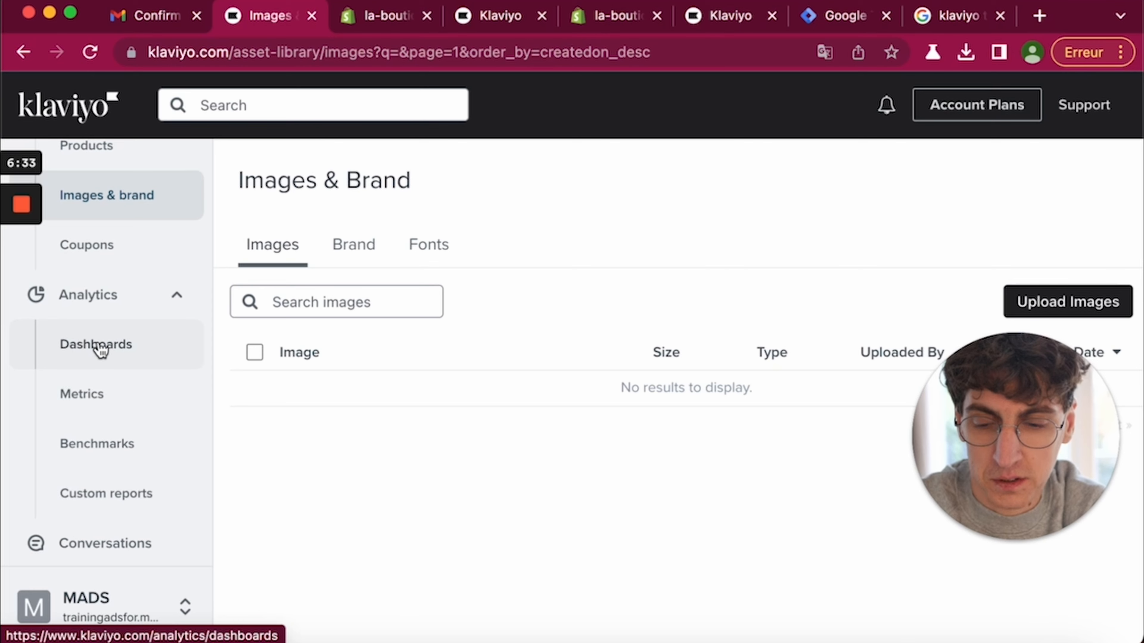
left_click(100, 350)
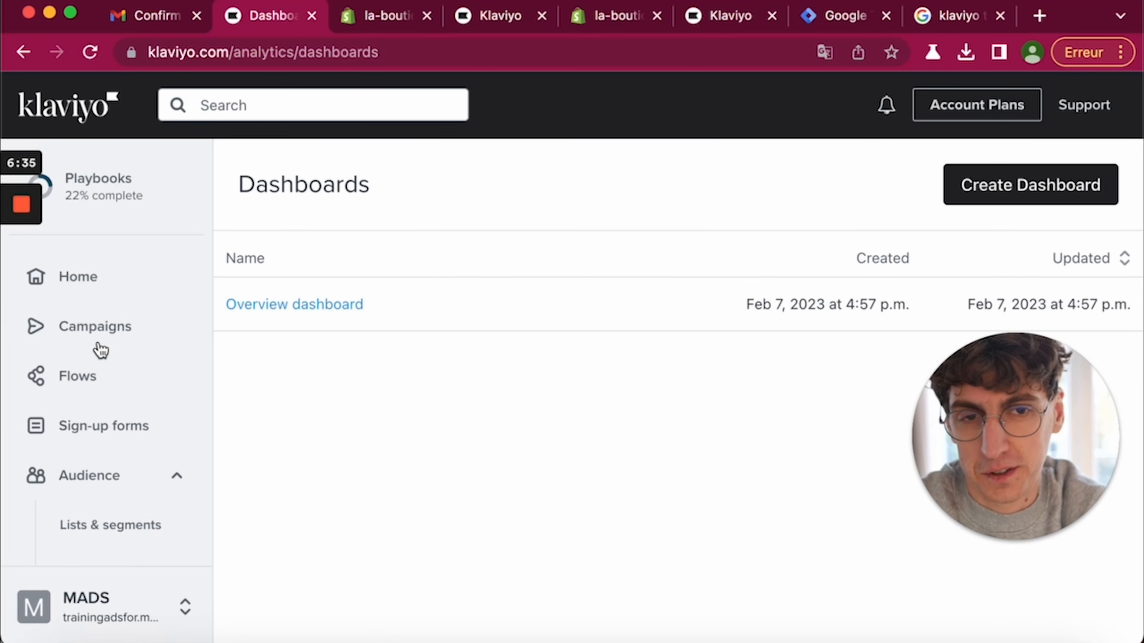
left_click(100, 347)
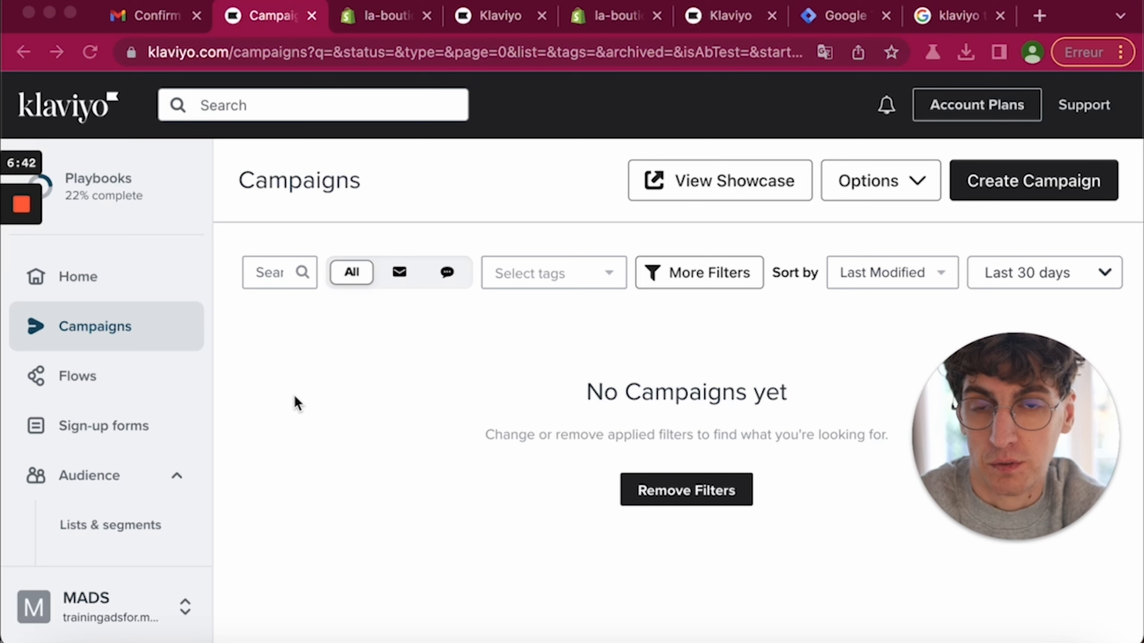
scroll(111, 454, "down", 2)
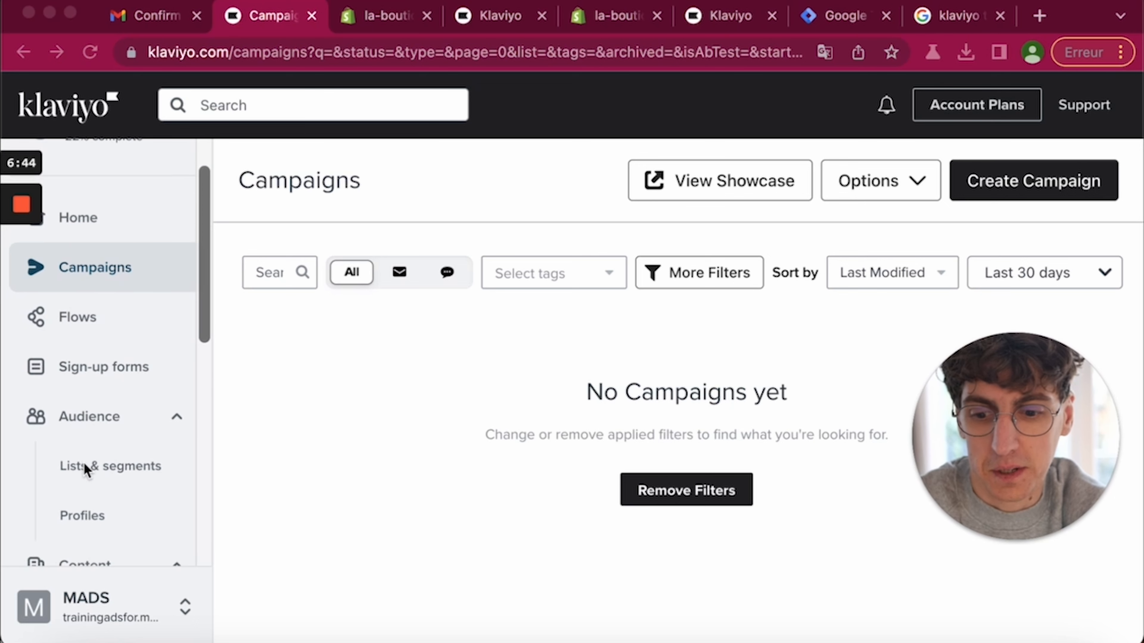
left_click(95, 469)
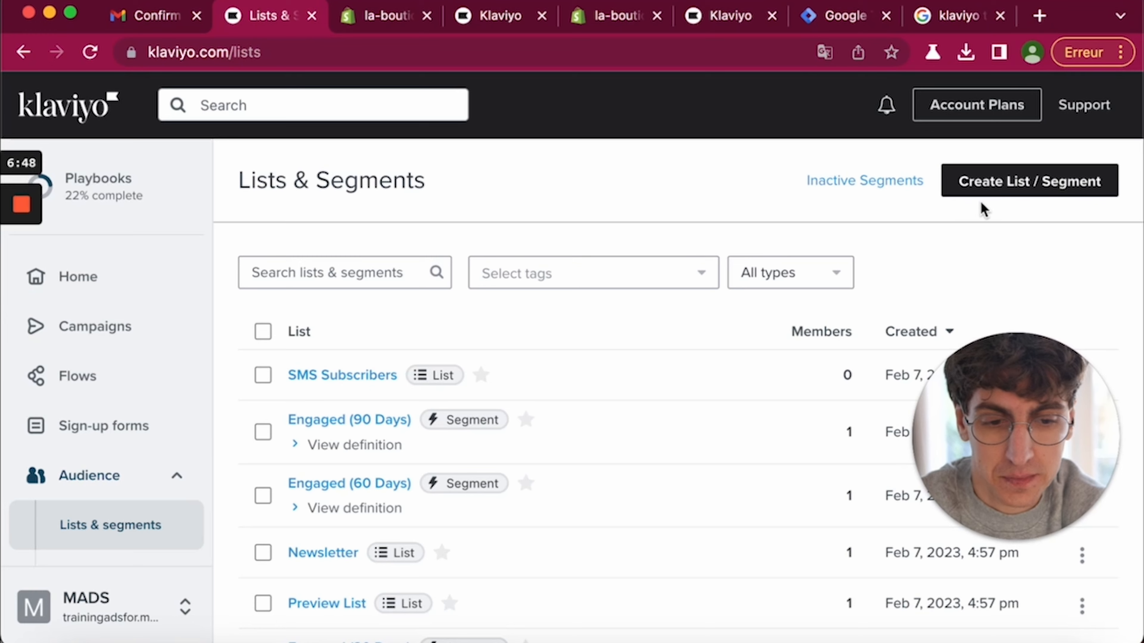
left_click(1008, 183)
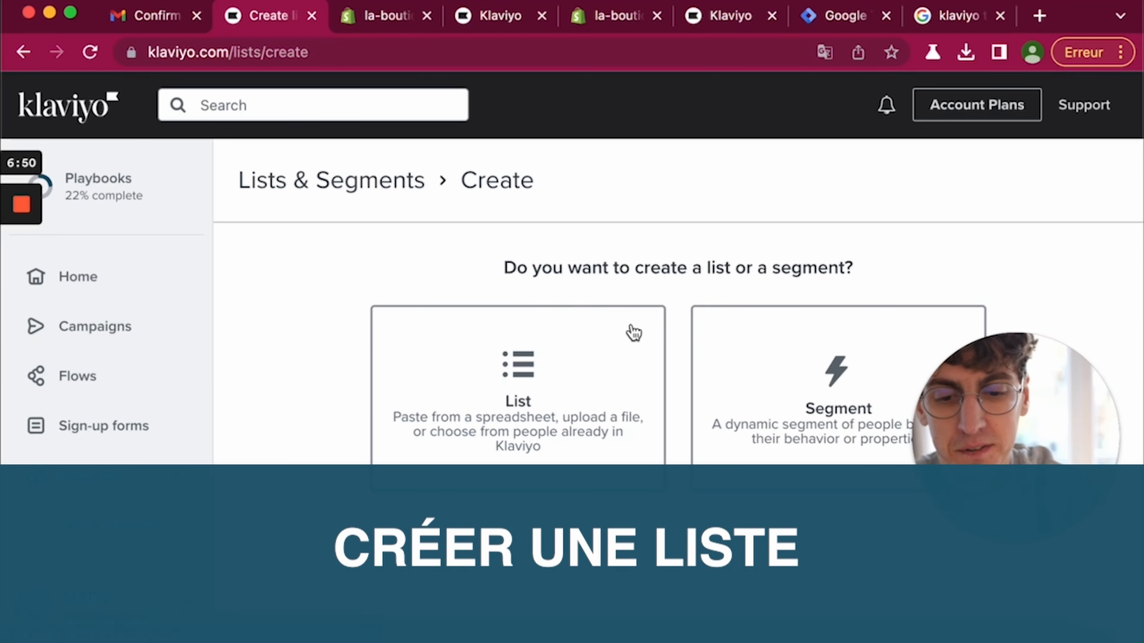
- Create an empty list named 'Masterlist' and begin adding contacts from a file
left_click(546, 393)
left_click(462, 314)
type("M")
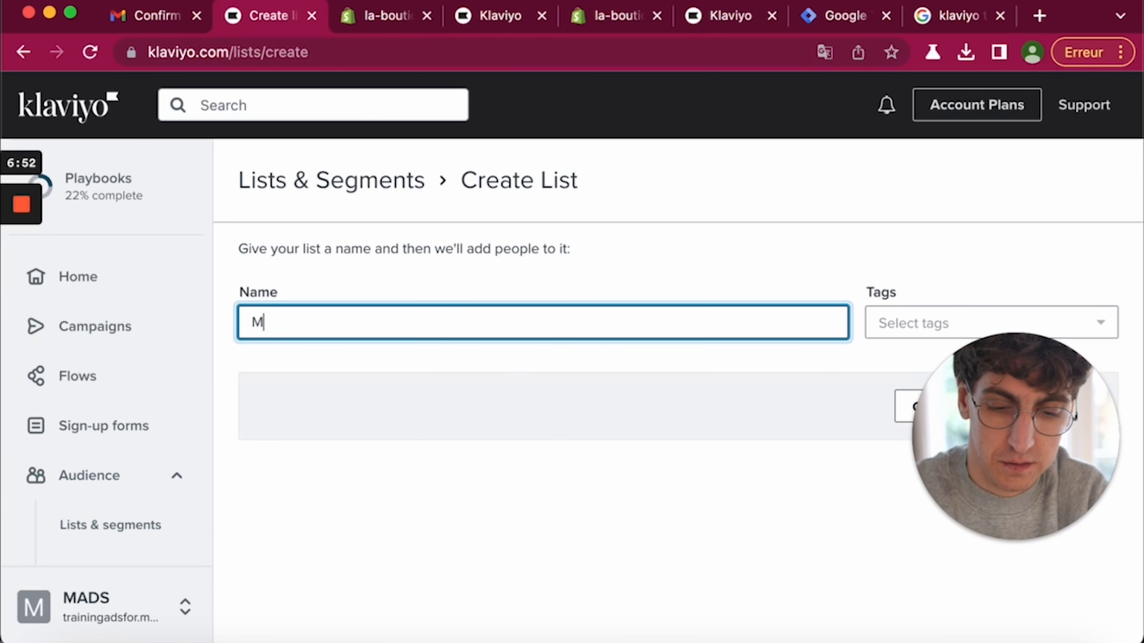
type("asterlist")
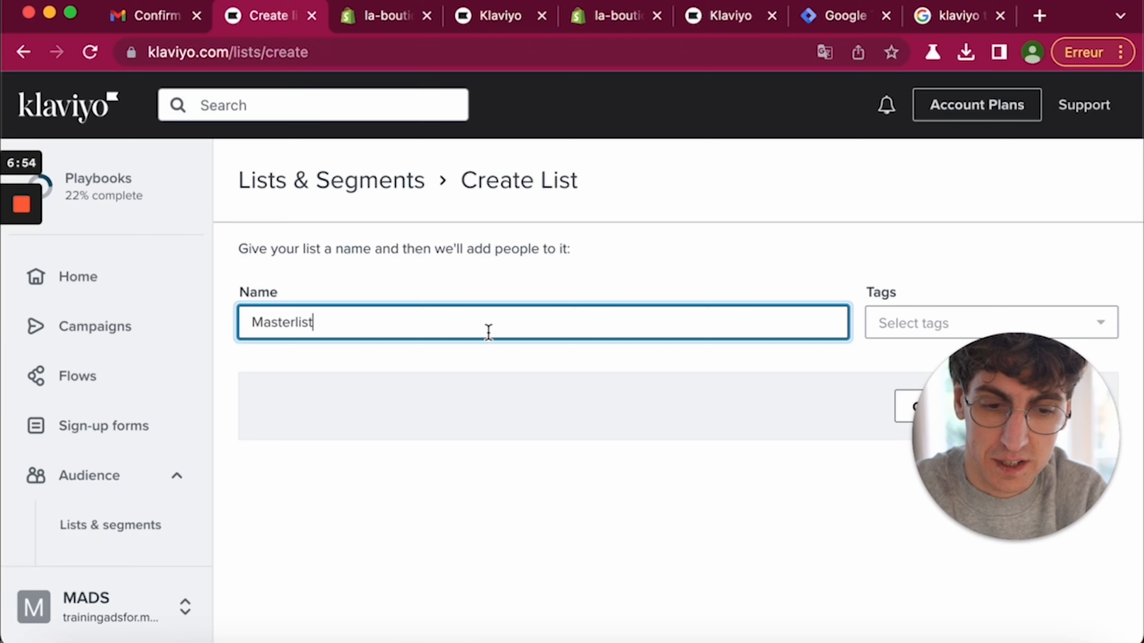
scroll(592, 327, "down", 3)
left_click(1029, 391)
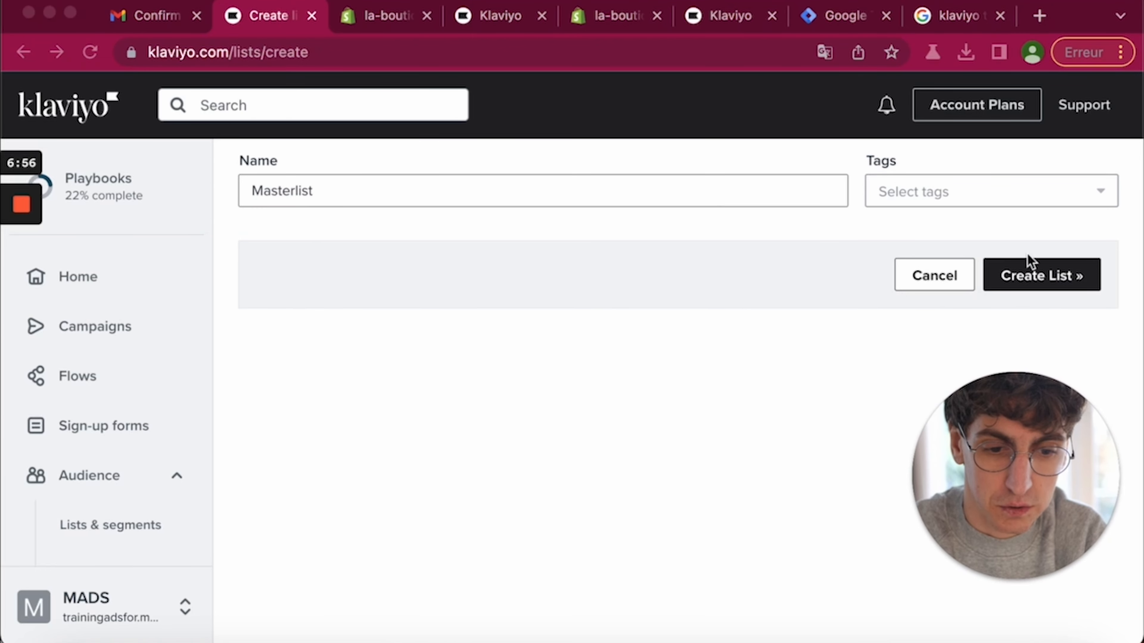
left_click(1030, 277)
left_click(1022, 282)
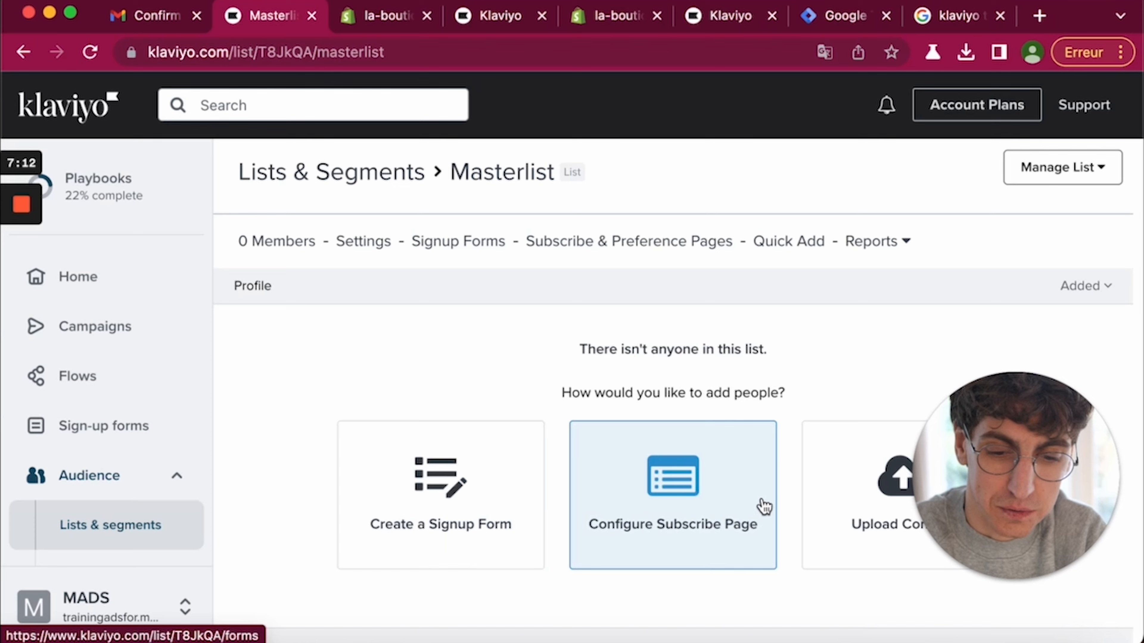
left_click(830, 503)
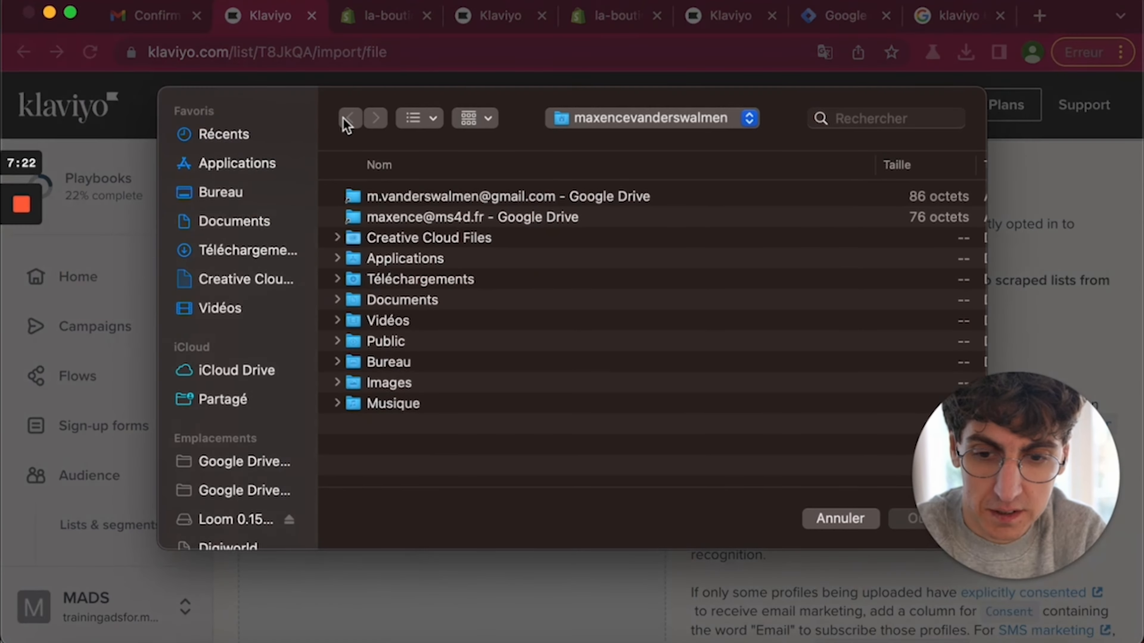
- Upload the contacts file from the Téléchargements folder
left_click(236, 247)
double_click(411, 193)
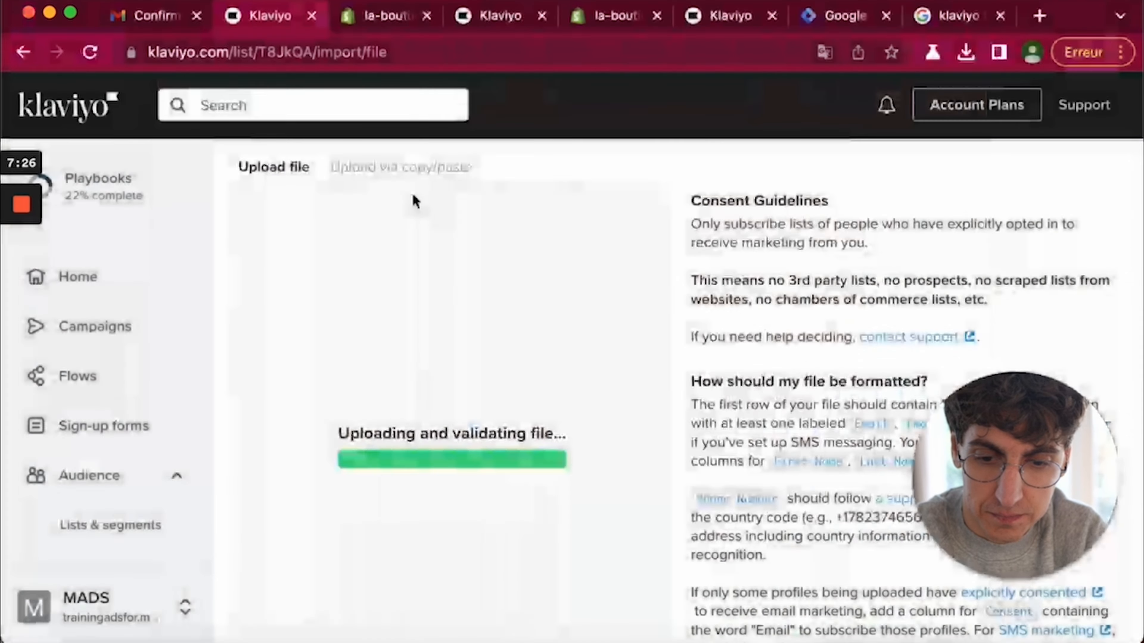
scroll(621, 374, "down", 1)
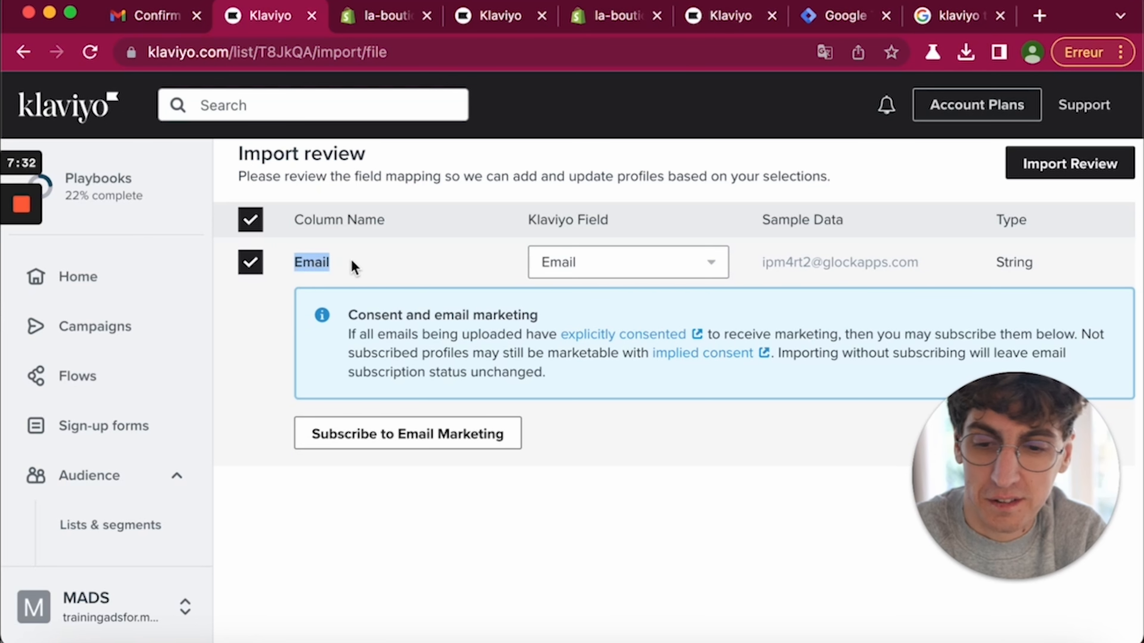
- Keep the file's Email column mapped to the Klaviyo Email field
left_click(581, 269)
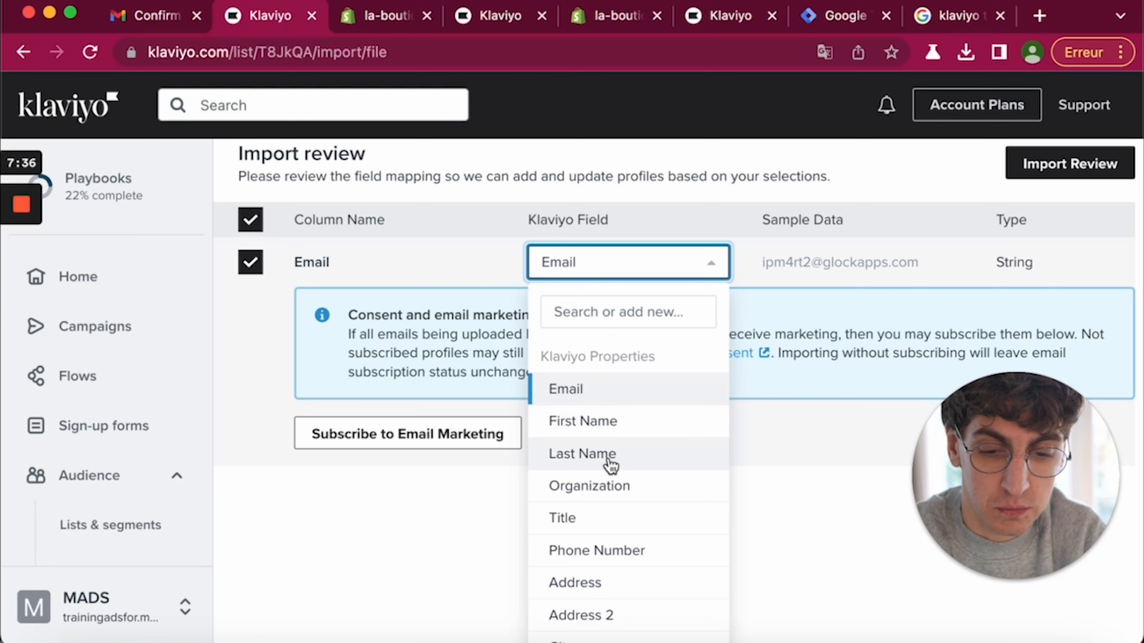
scroll(607, 467, "down", 2)
scroll(586, 473, "down", 2)
scroll(593, 450, "down", 1)
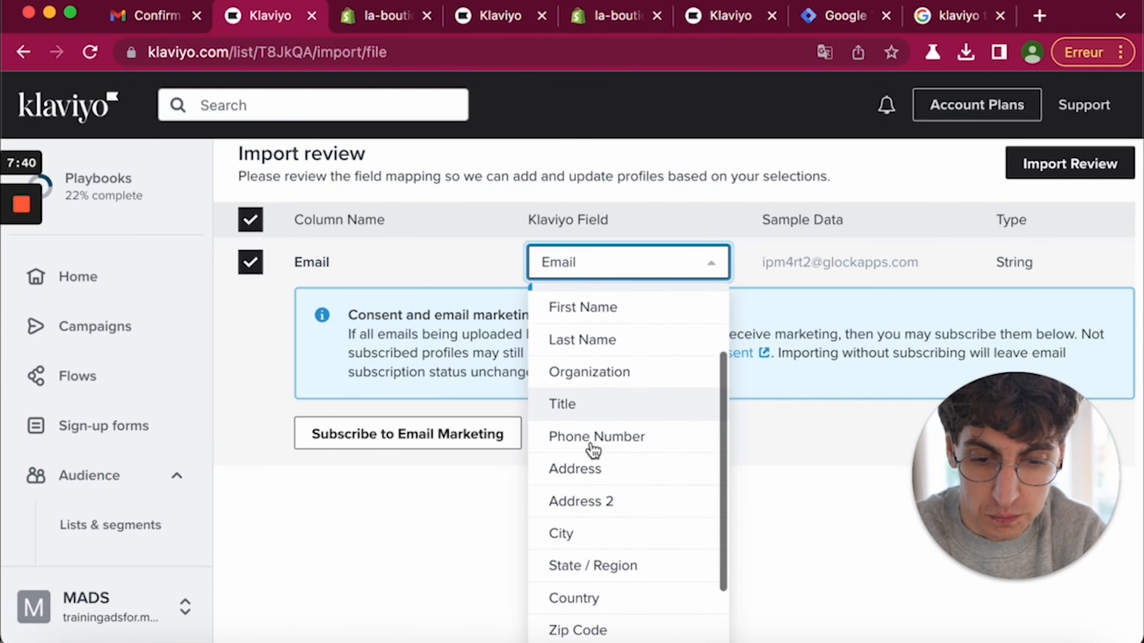
scroll(593, 450, "up", 2)
scroll(603, 457, "down", 2)
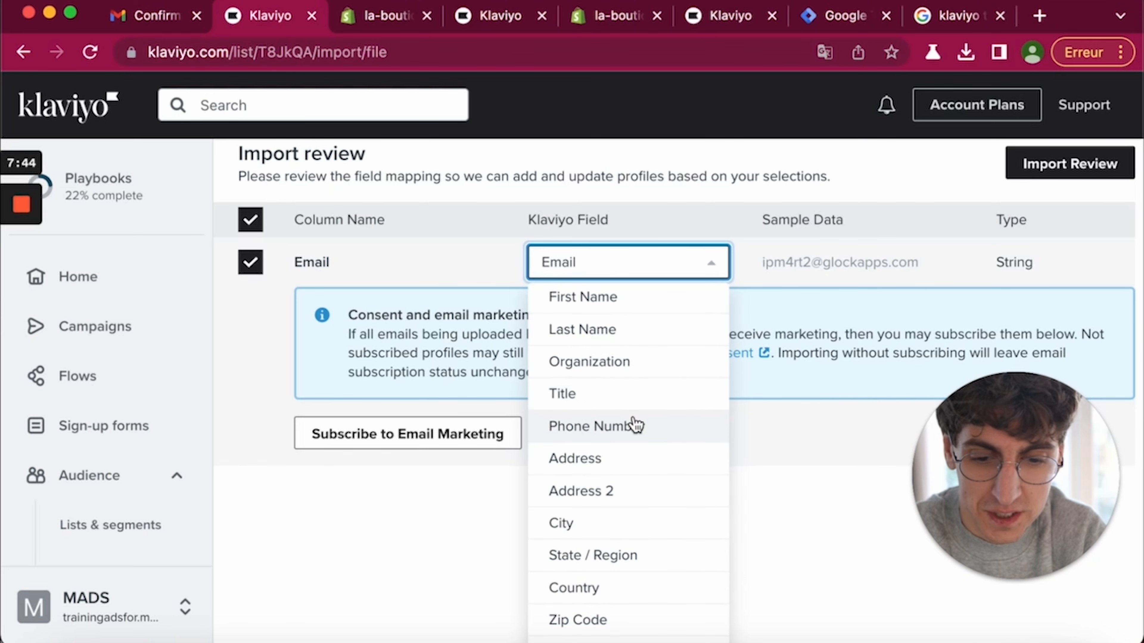
scroll(612, 473, "down", 3)
scroll(612, 473, "down", 2)
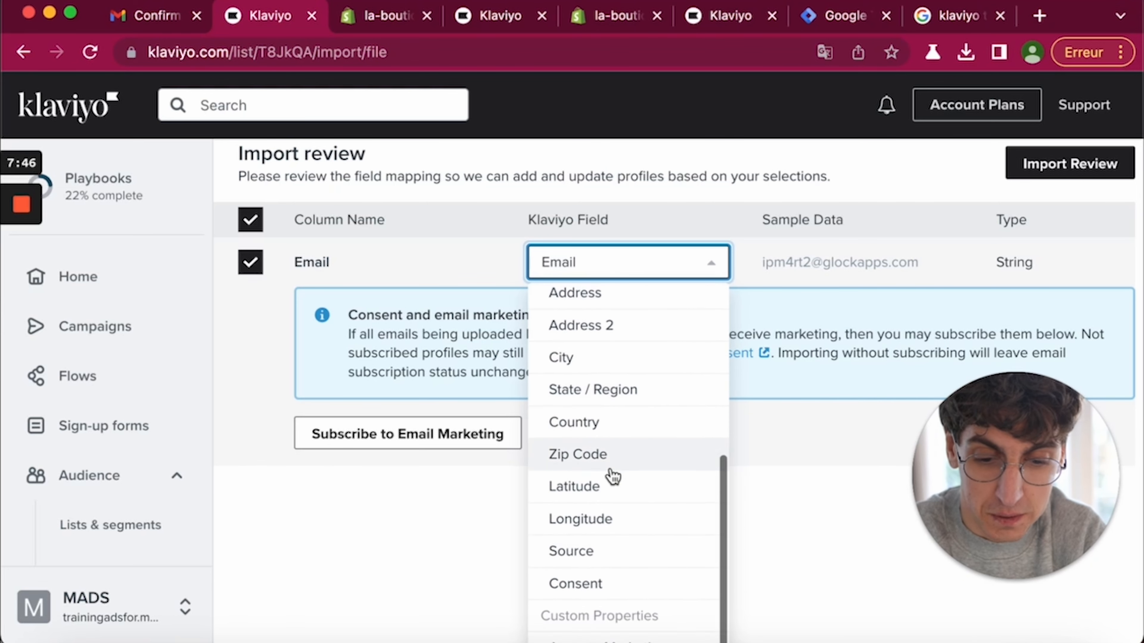
scroll(602, 550, "down", 2)
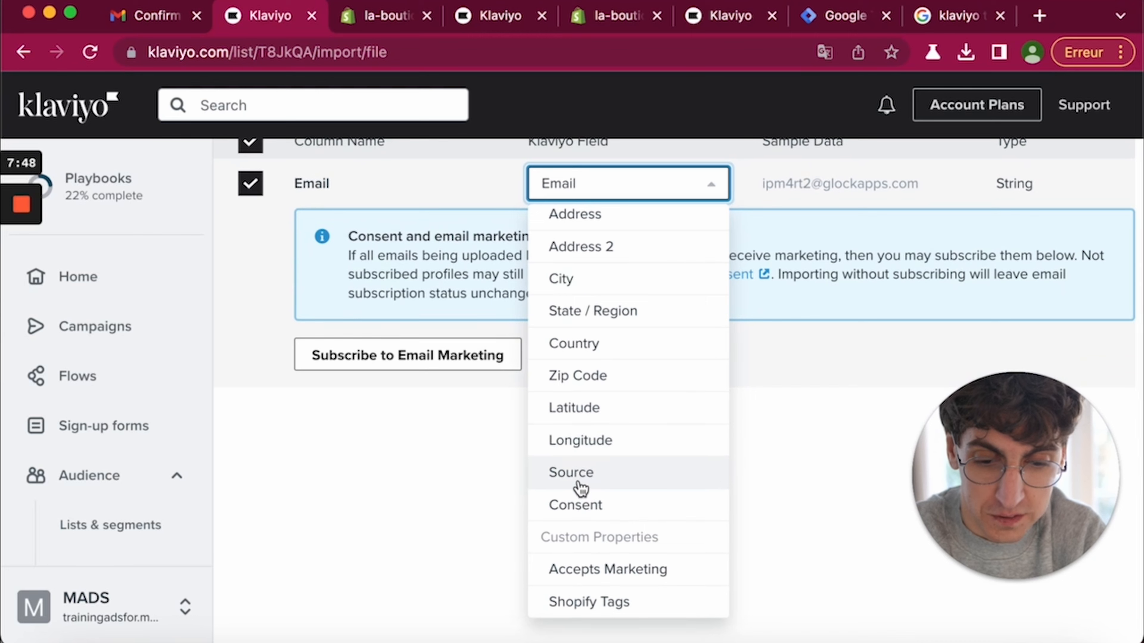
left_click(771, 349)
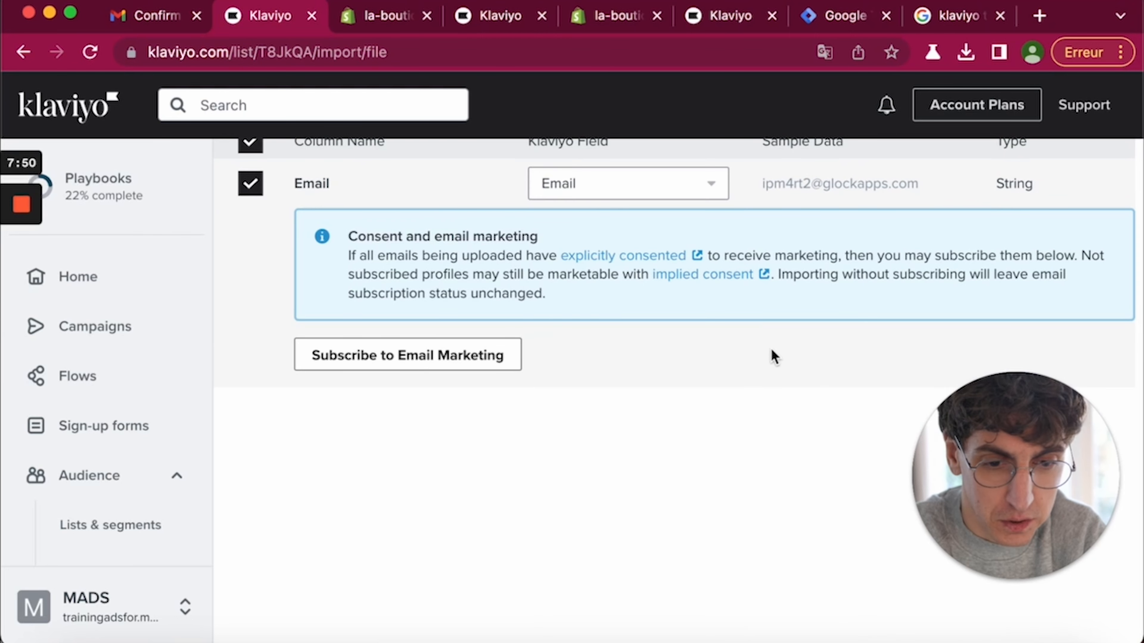
scroll(771, 350, "up", 4)
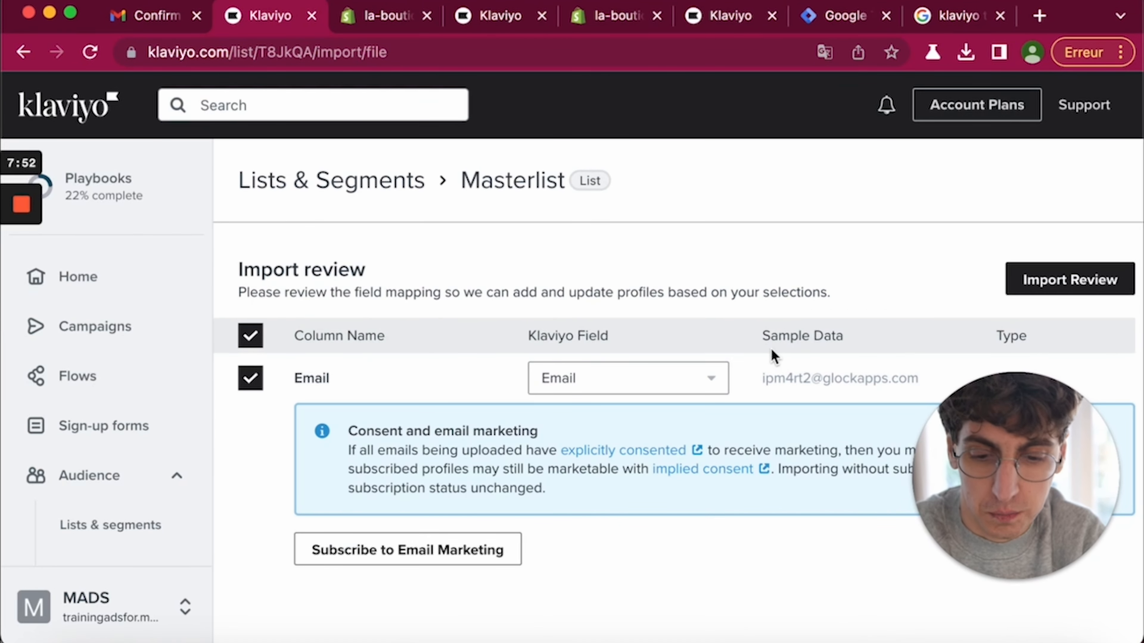
scroll(771, 349, "down", 3)
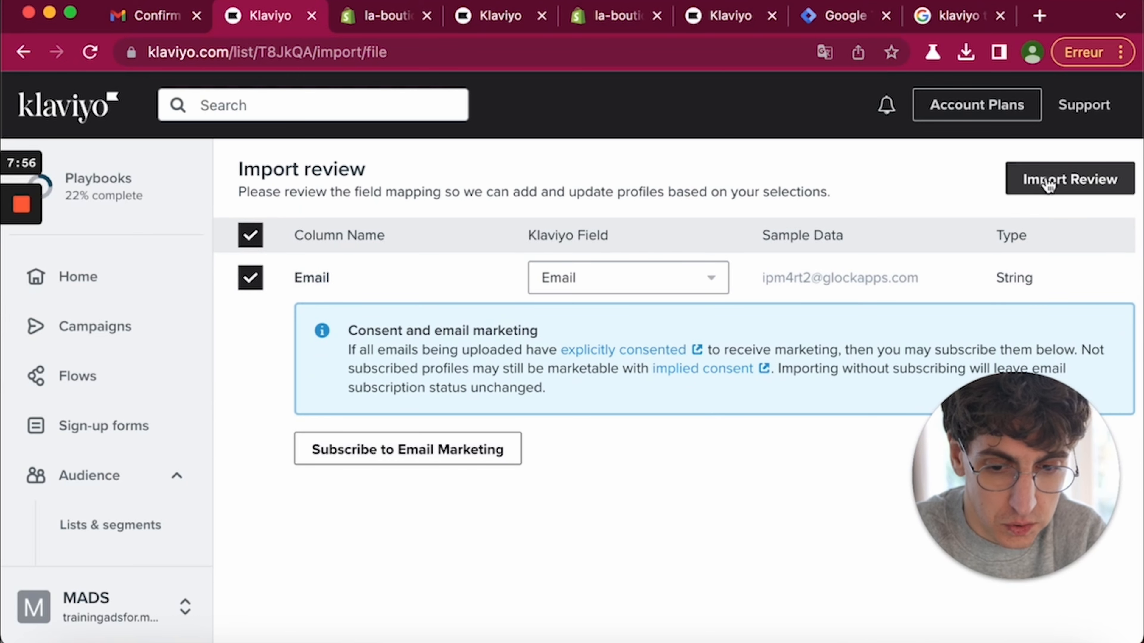
- Subscribe the imported profiles to email marketing with explicit consent and start the import
left_click(439, 460)
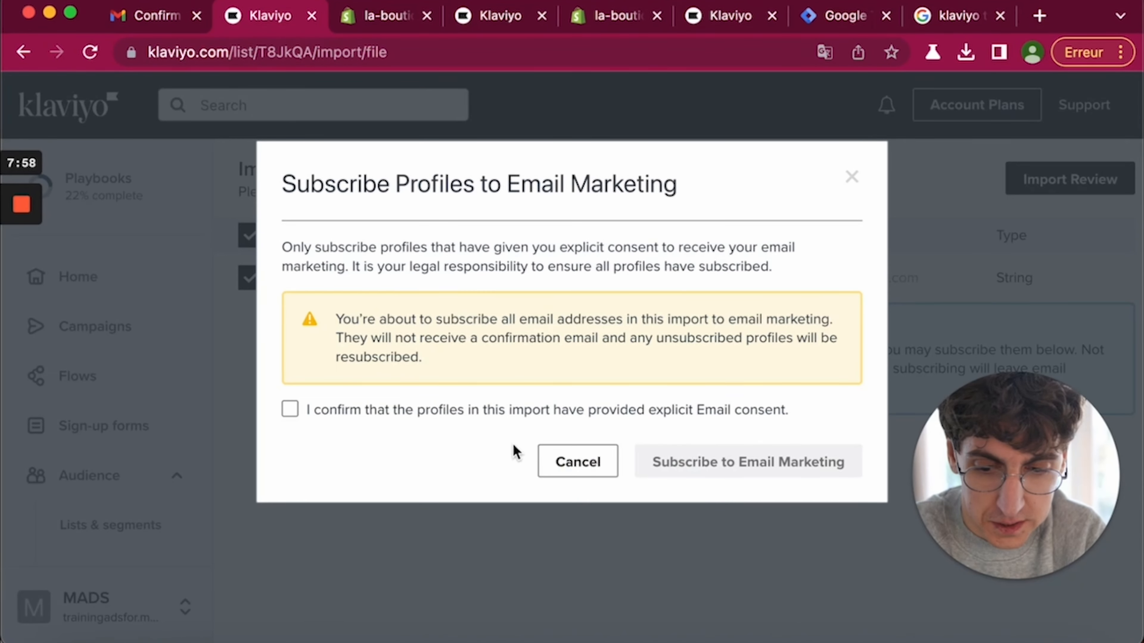
left_click(380, 412)
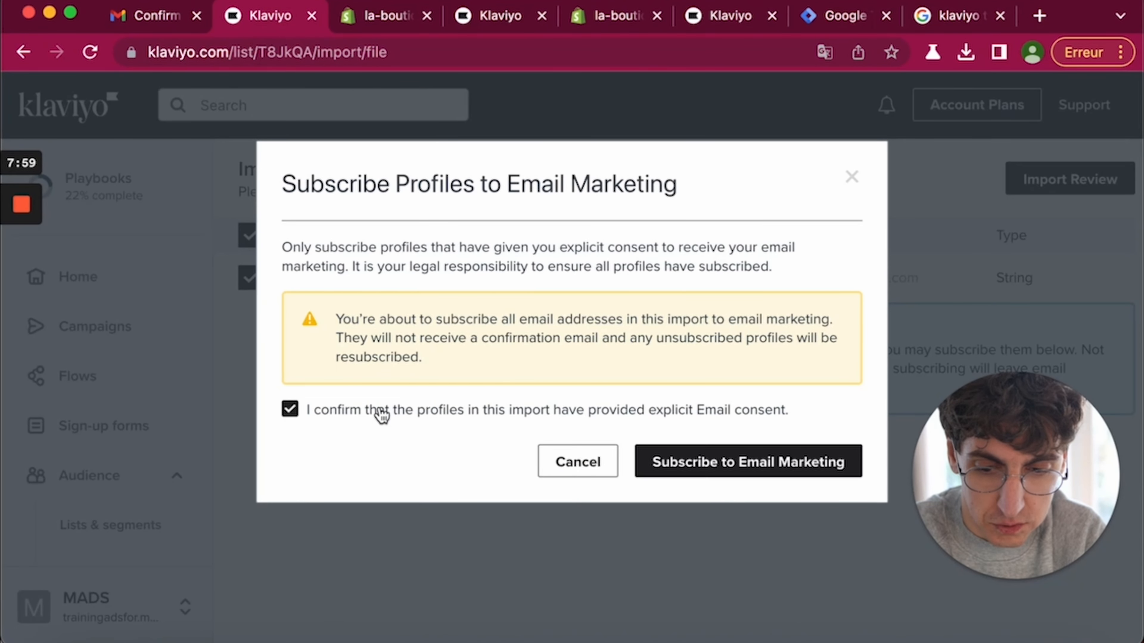
left_click(748, 463)
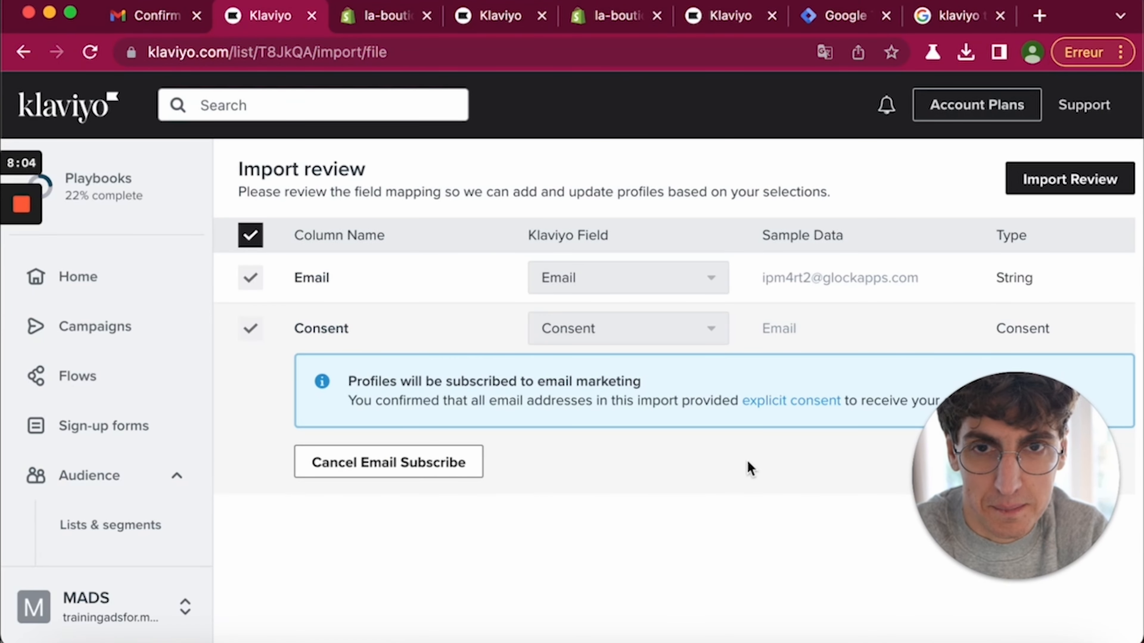
left_click(1026, 181)
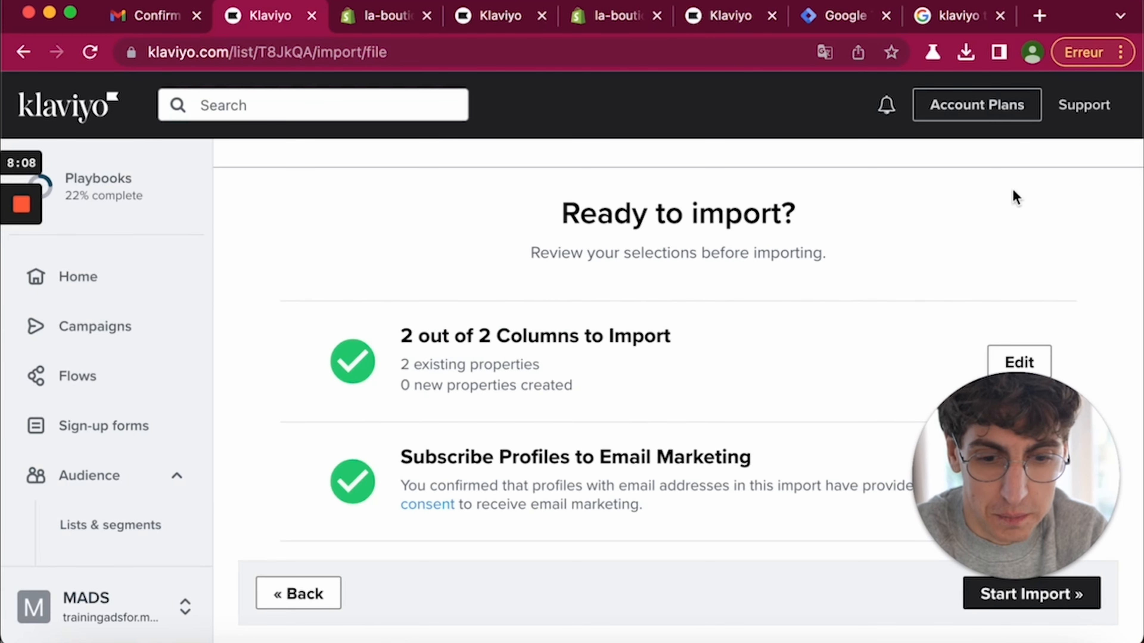
left_click(998, 606)
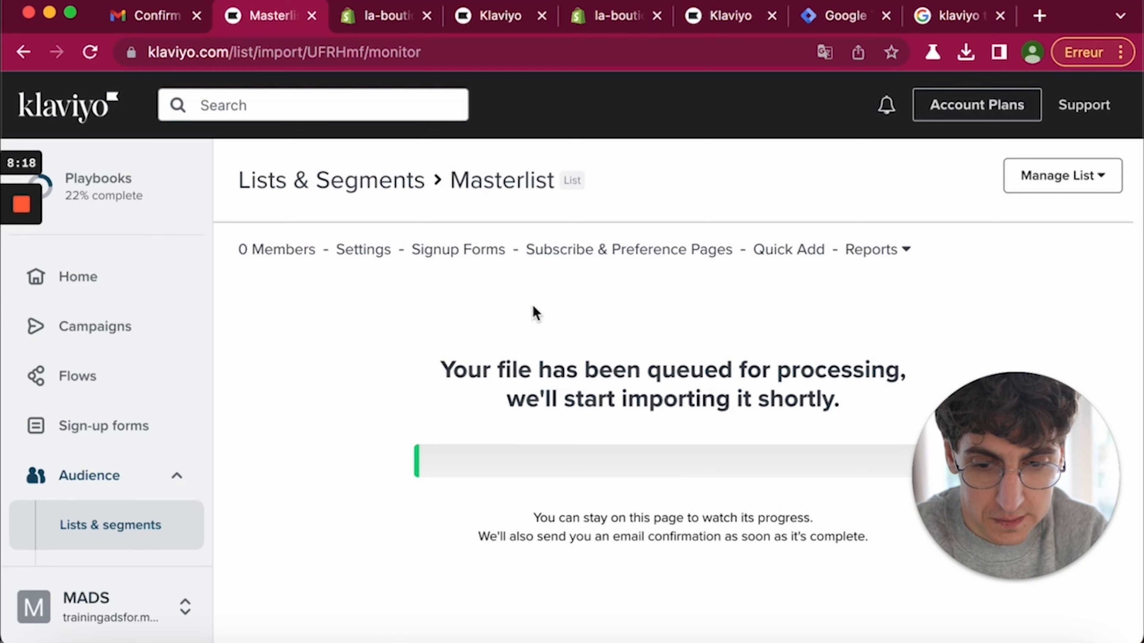
- Check that Masterlist now has 68 members, then go back to Lists & segments
left_click(94, 521)
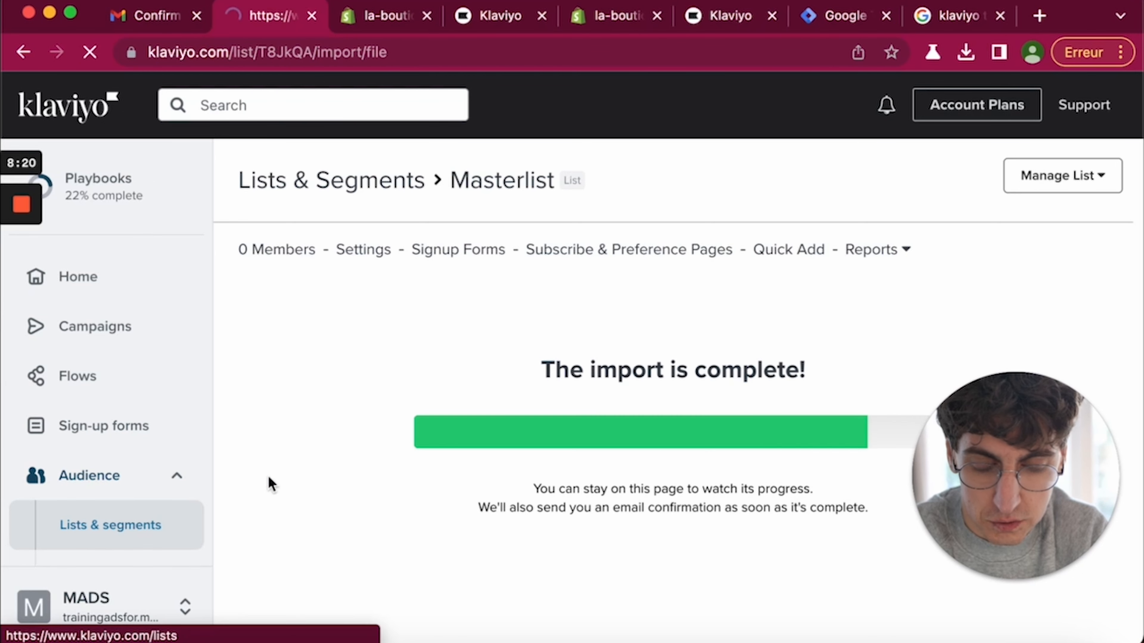
left_click(97, 527)
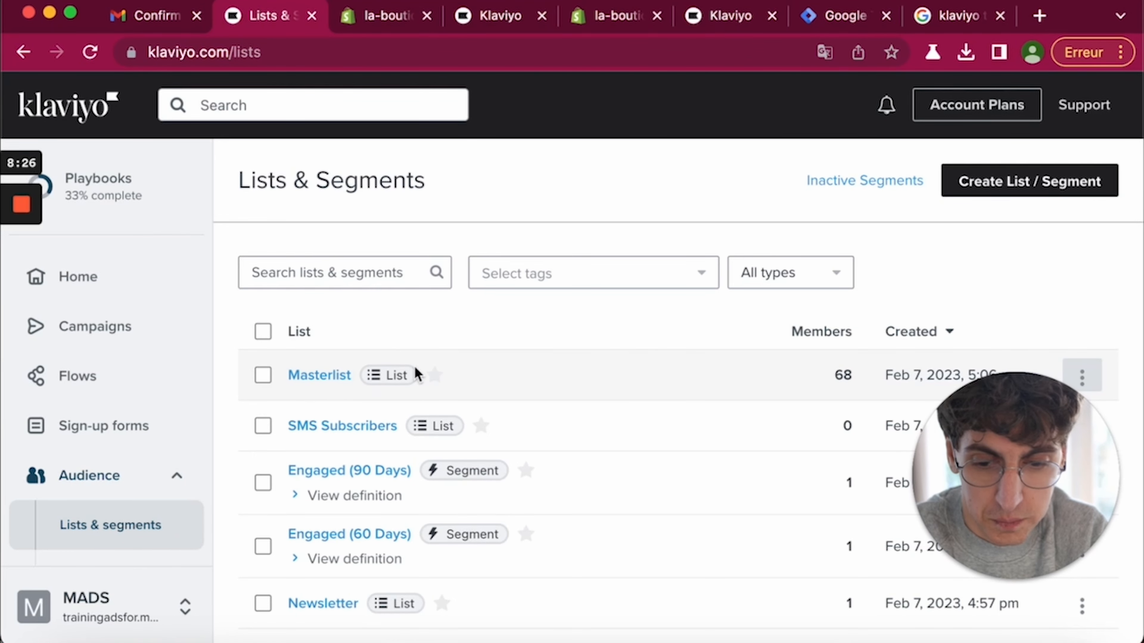
left_click(299, 377)
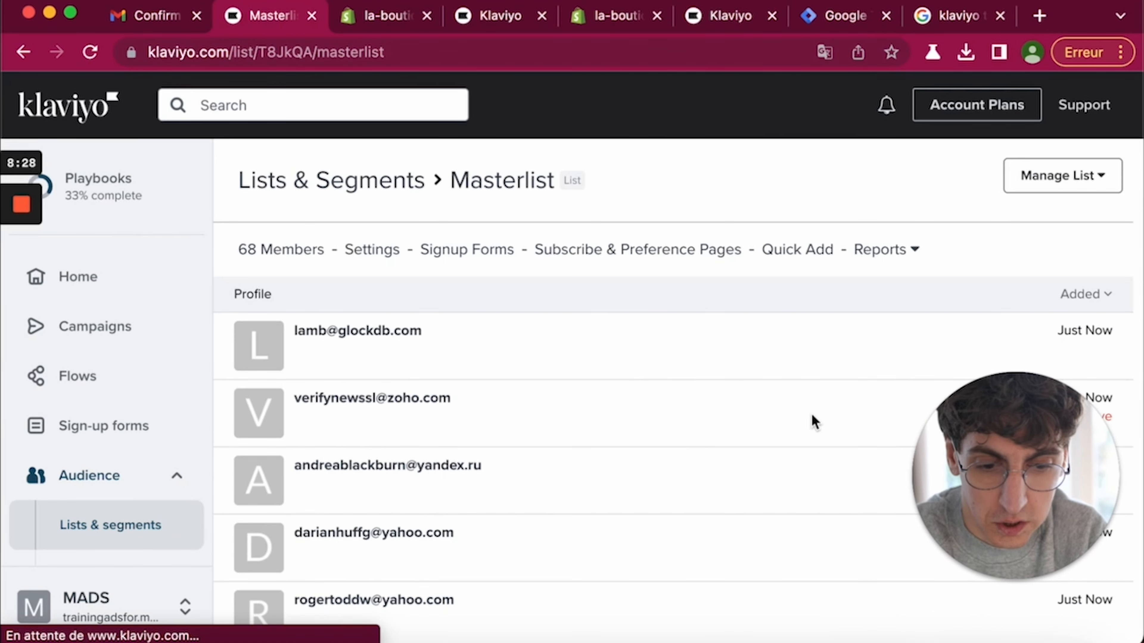
scroll(632, 383, "down", 2)
scroll(632, 383, "down", 5)
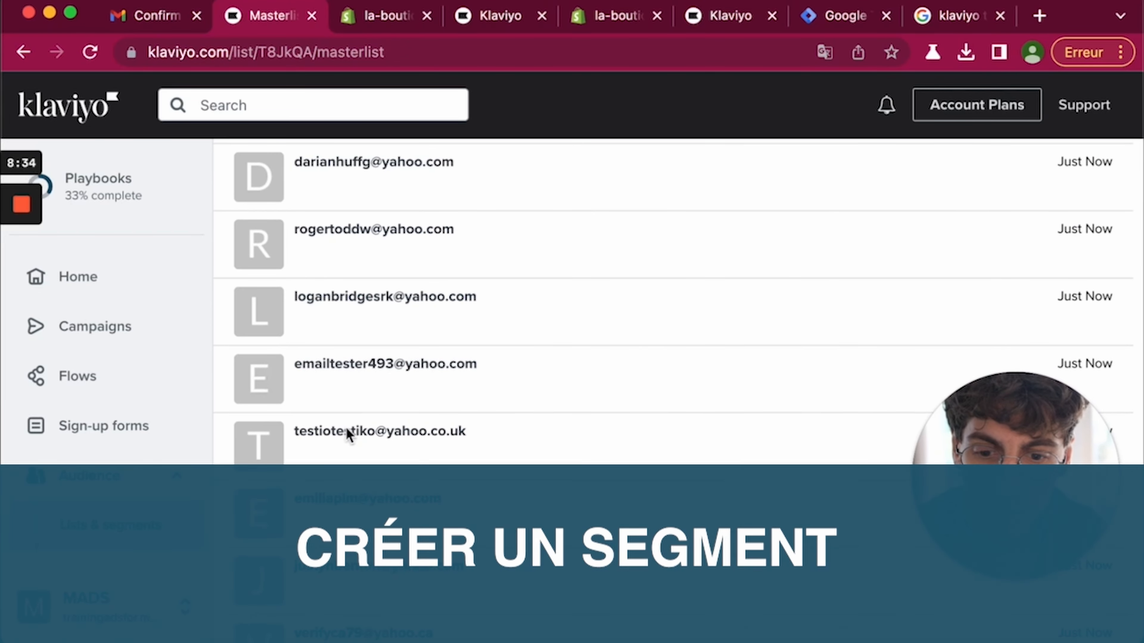
left_click(97, 526)
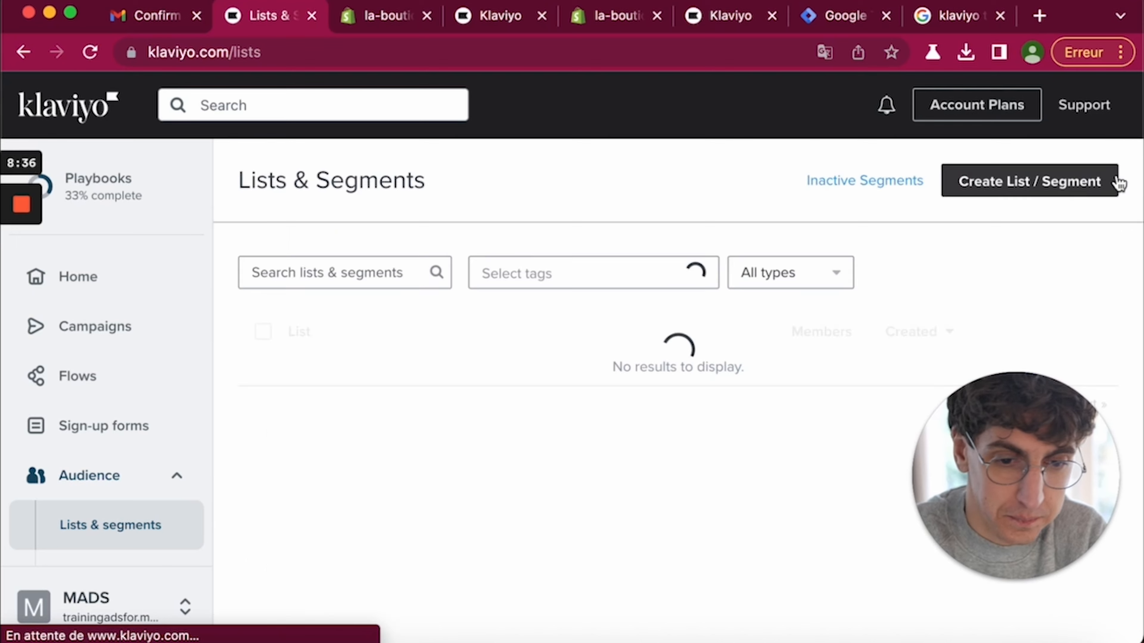
- Start a new segment named 'Inscrits depuis moins de 7 jours'
left_click(1003, 195)
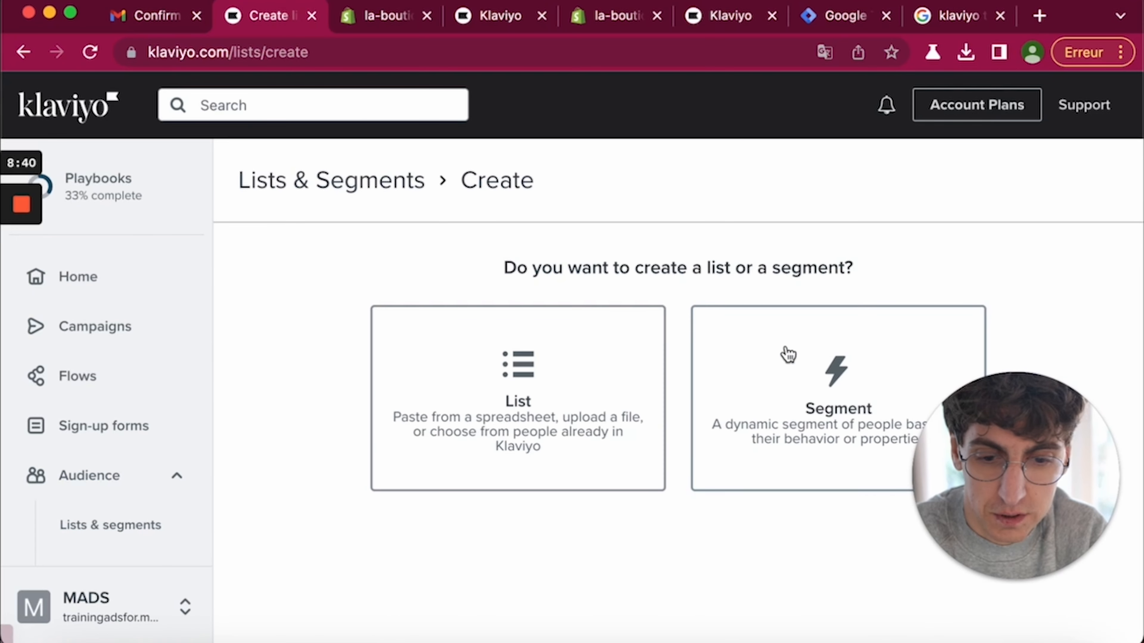
left_click(769, 384)
left_click(627, 322)
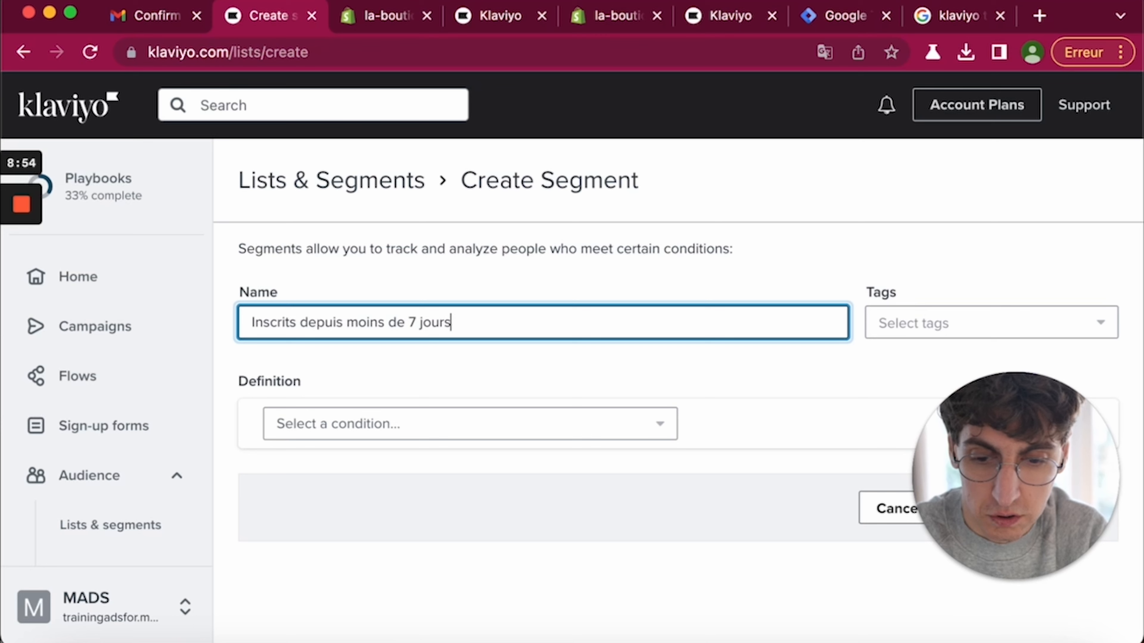
- Add a condition: Clicked Email zero times over all time
left_click(613, 431)
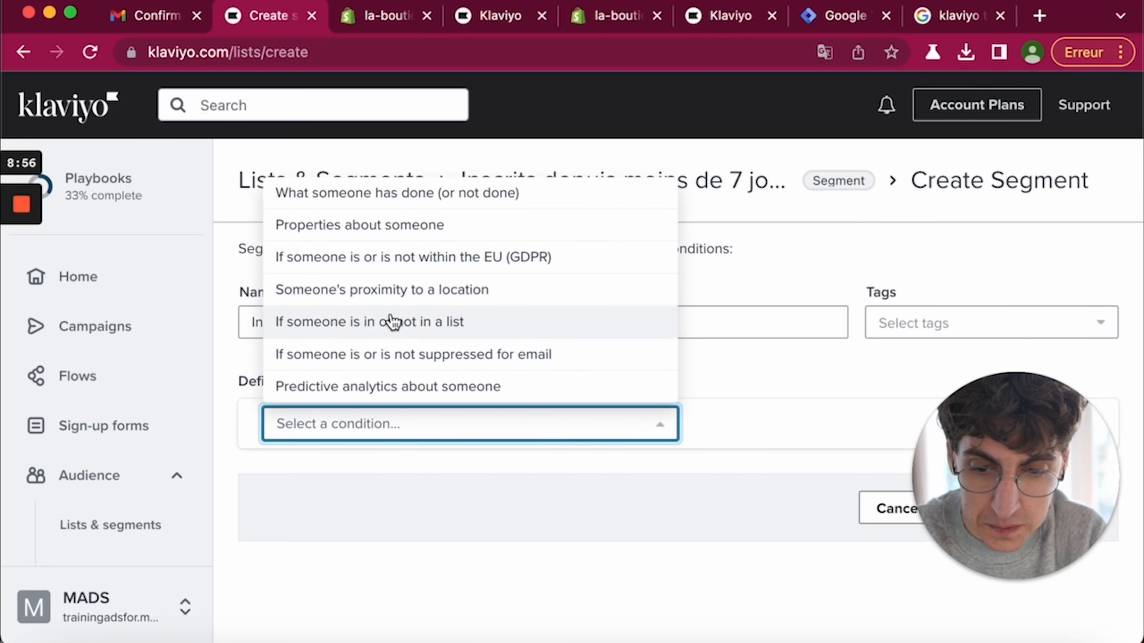
left_click(368, 208)
scroll(486, 433, "down", 5)
left_click(462, 337)
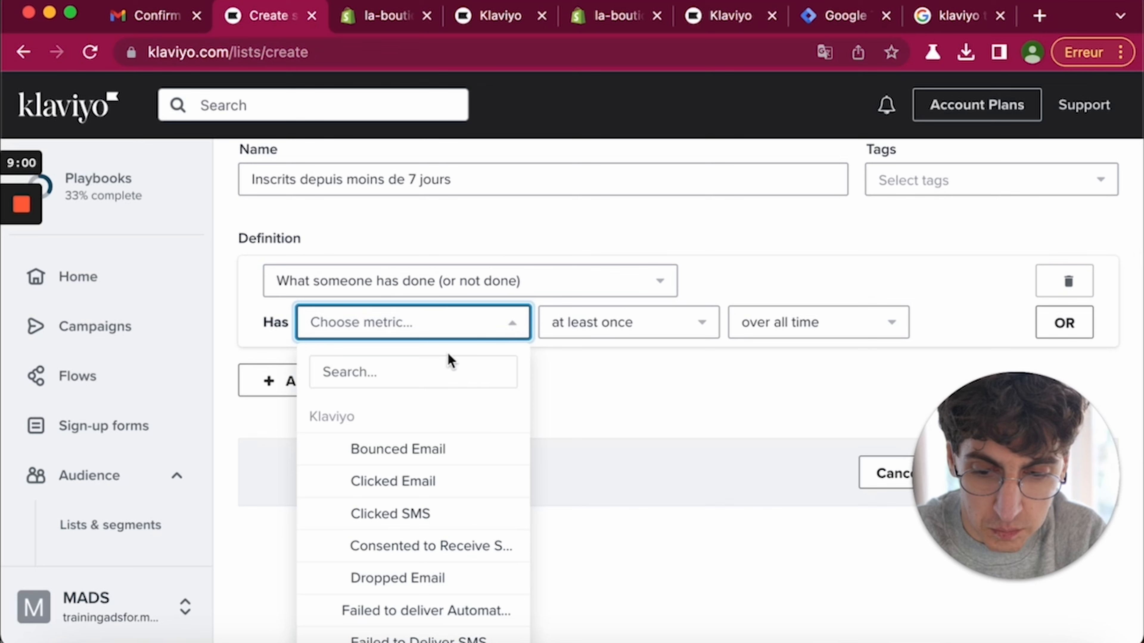
scroll(450, 412, "down", 3)
scroll(450, 416, "down", 1)
scroll(451, 416, "up", 5)
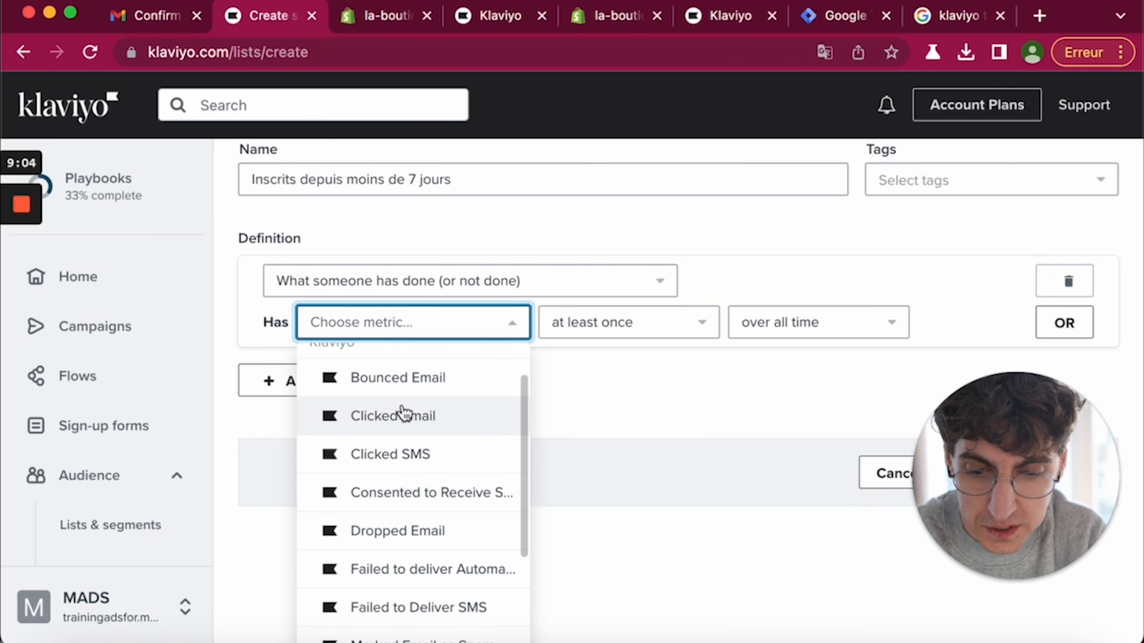
left_click(399, 420)
left_click(648, 329)
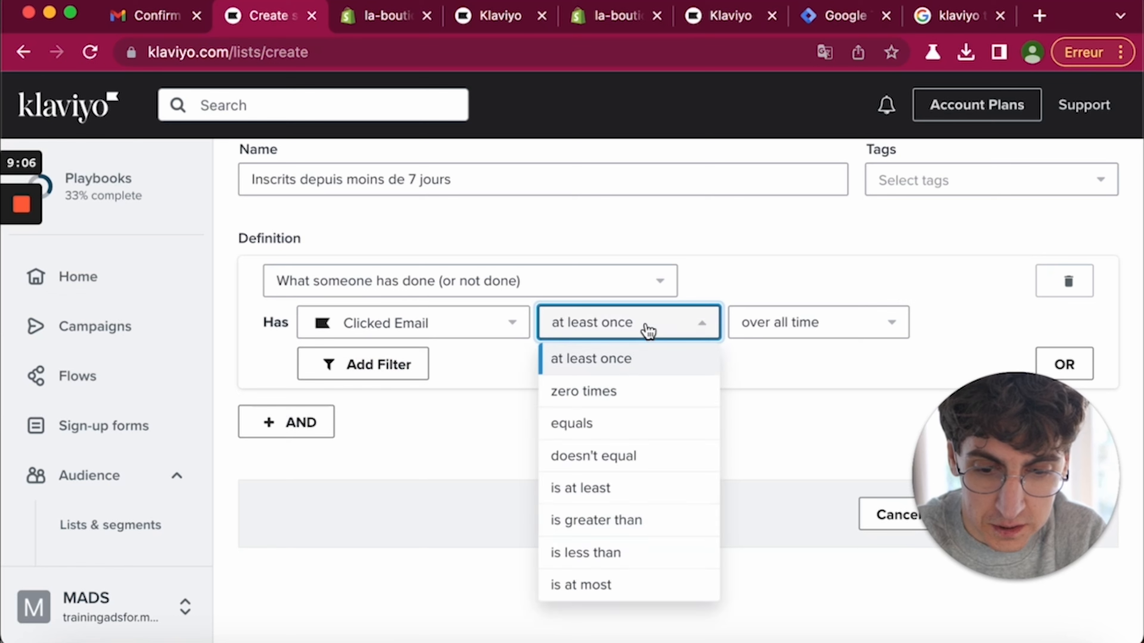
left_click(601, 394)
left_click(863, 333)
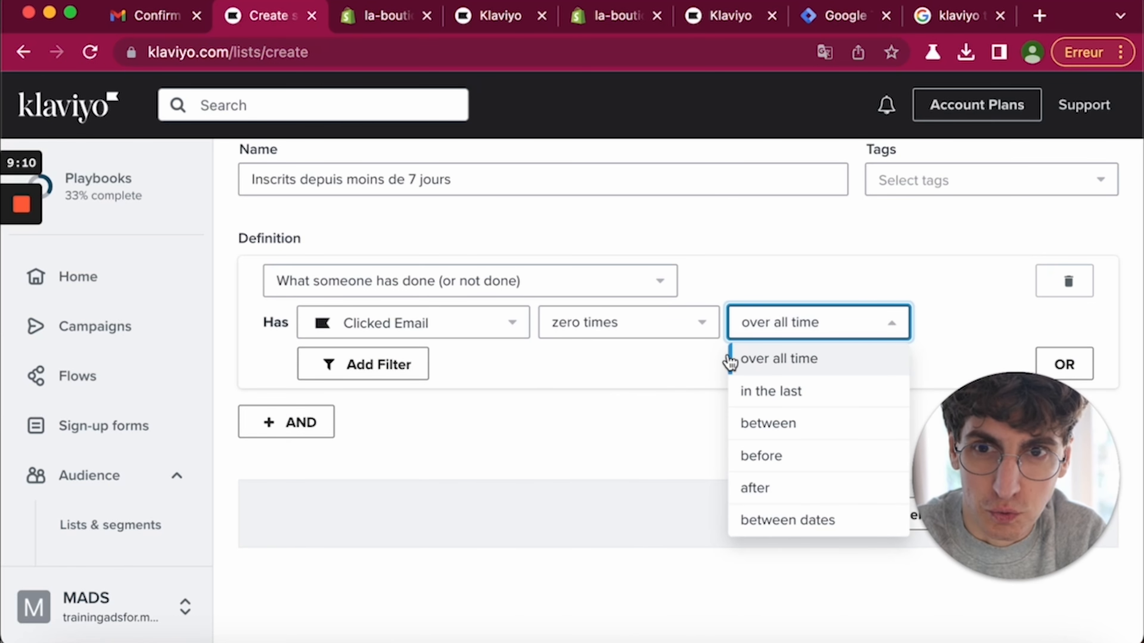
left_click(619, 407)
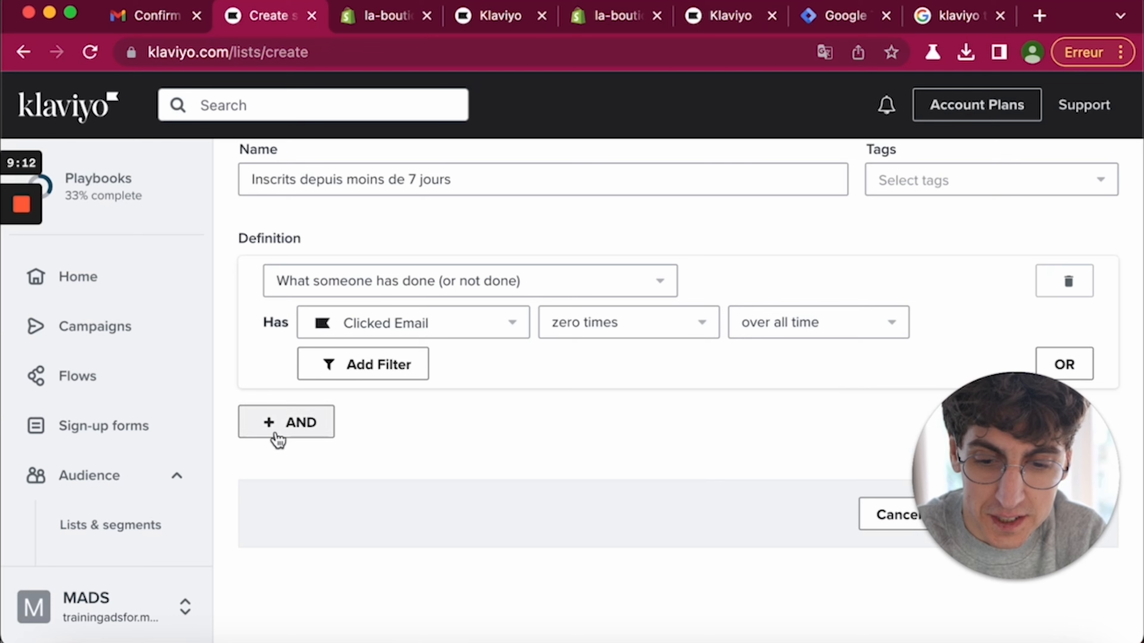
- Add a second condition requiring membership in Masterlist
left_click(270, 433)
left_click(320, 477)
left_click(335, 281)
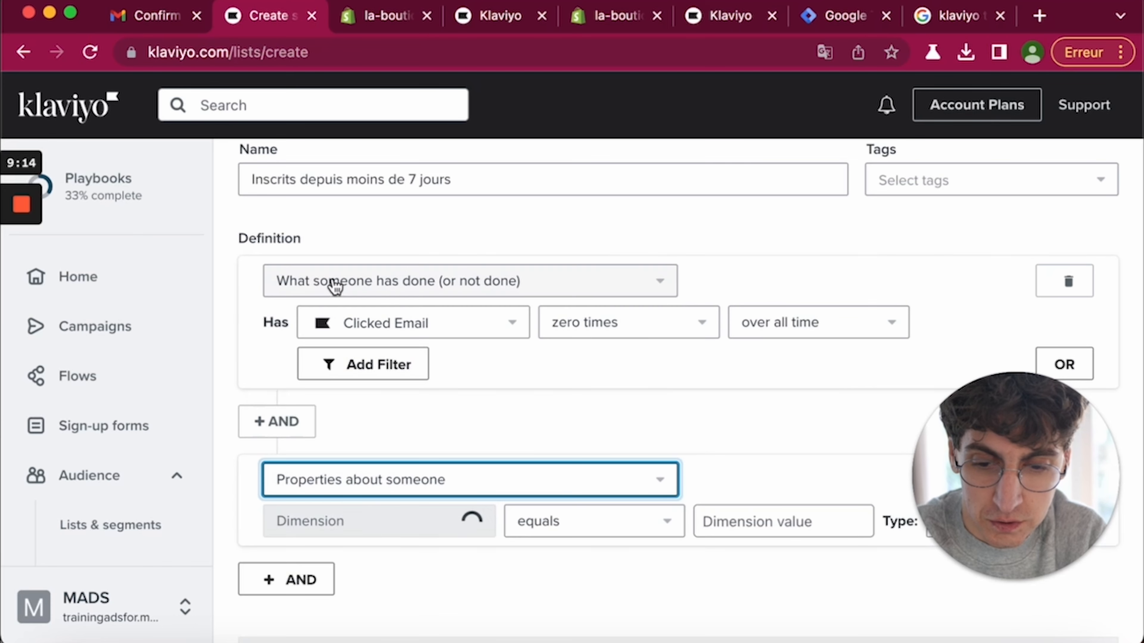
scroll(599, 497, "down", 4)
left_click(392, 352)
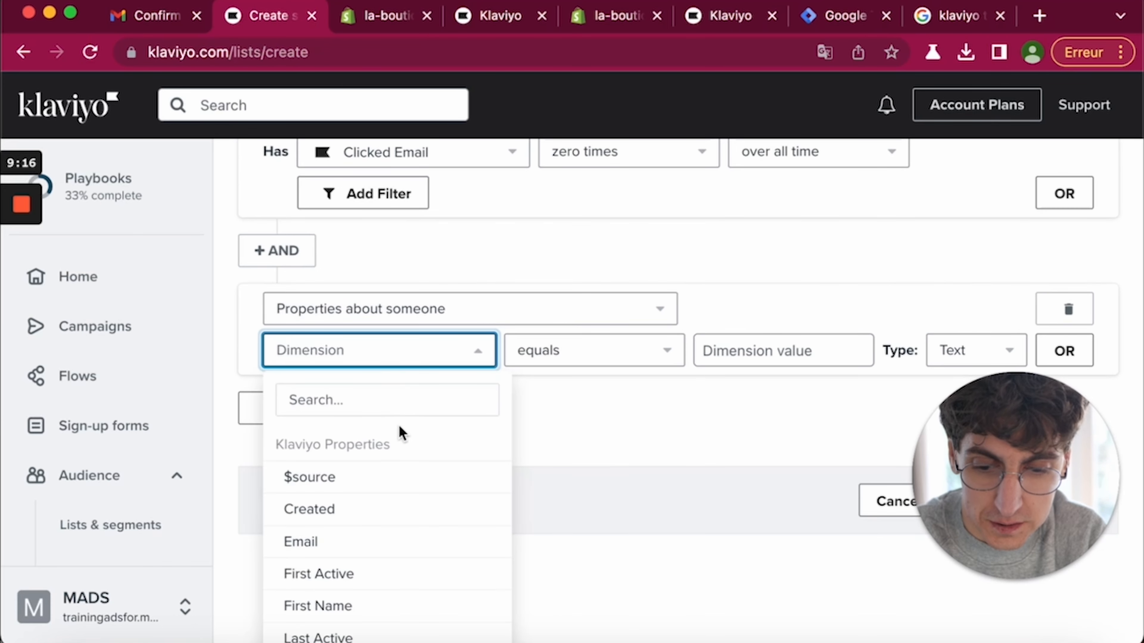
left_click(408, 314)
left_click(407, 523)
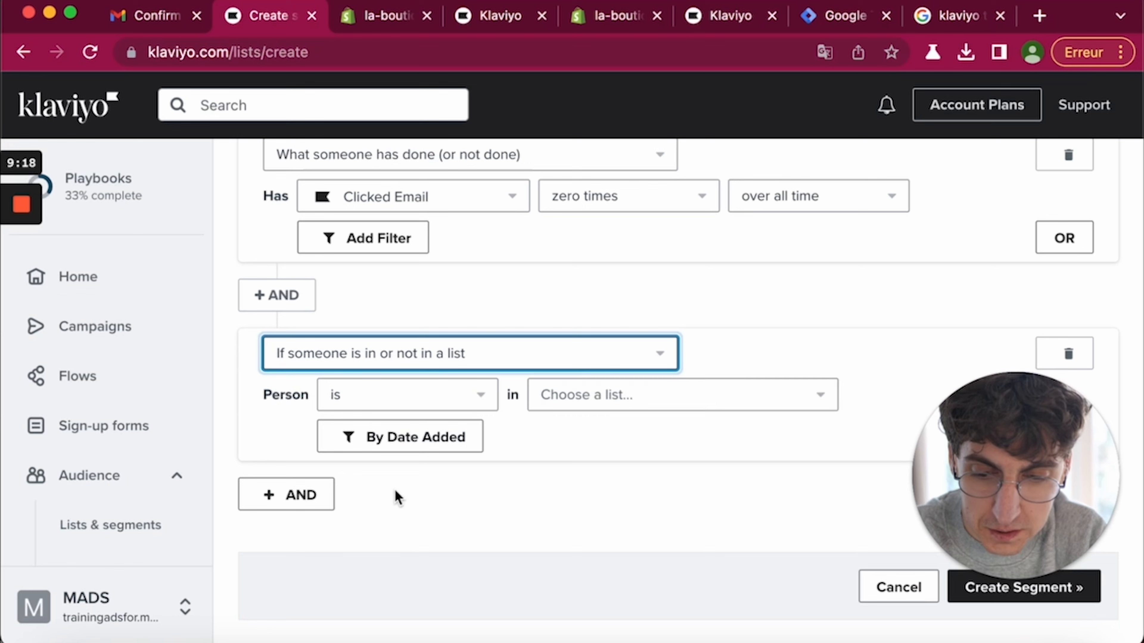
left_click(647, 403)
left_click(629, 497)
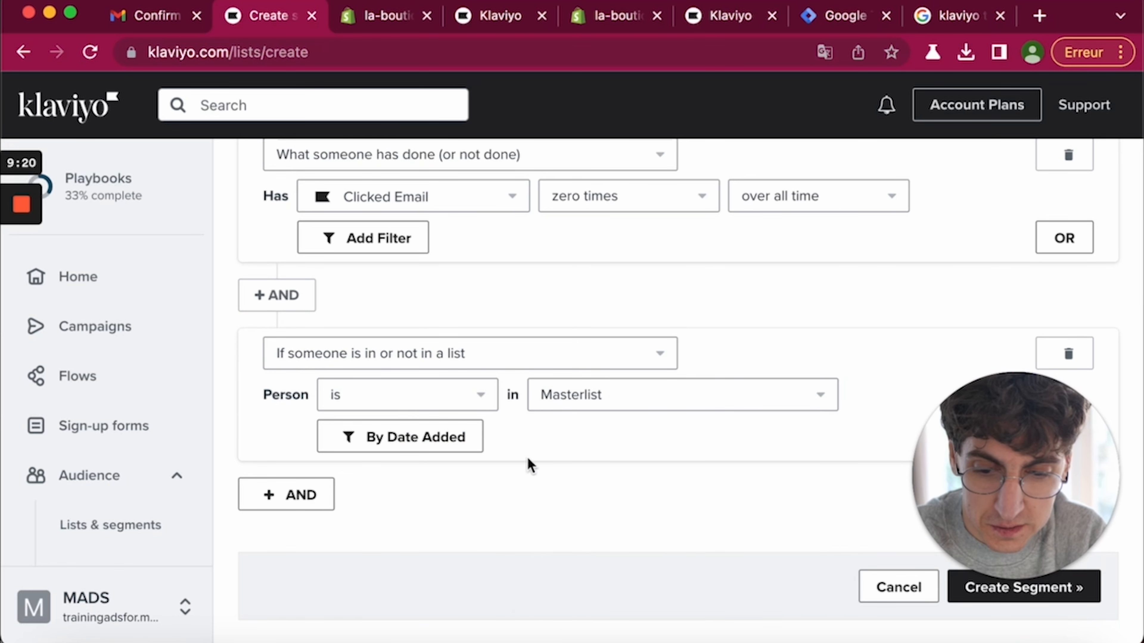
- Limit it to people added in the last 7 days and create the segment
left_click(407, 436)
left_click_drag(482, 448, 659, 453)
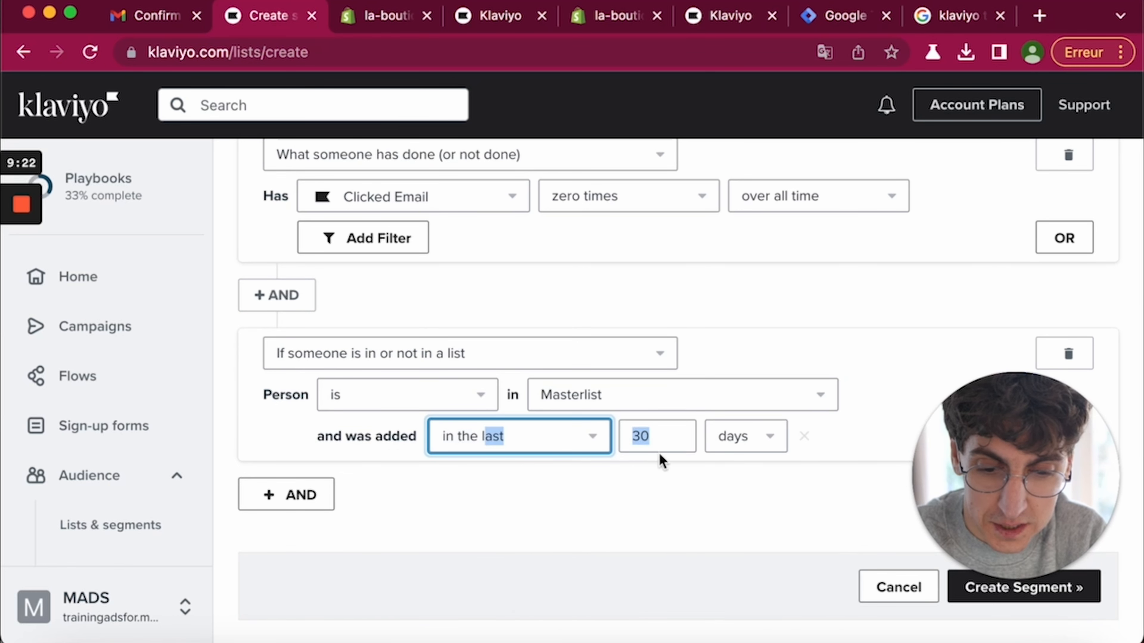
double_click(653, 442)
type("7")
left_click(646, 485)
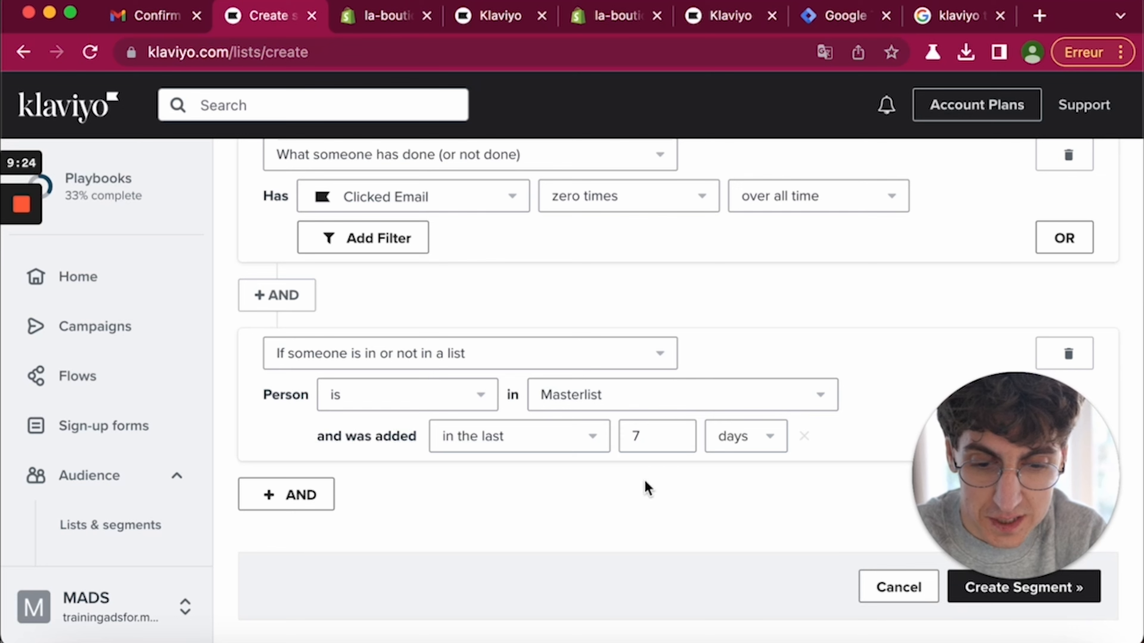
left_click_drag(988, 443, 130, 482)
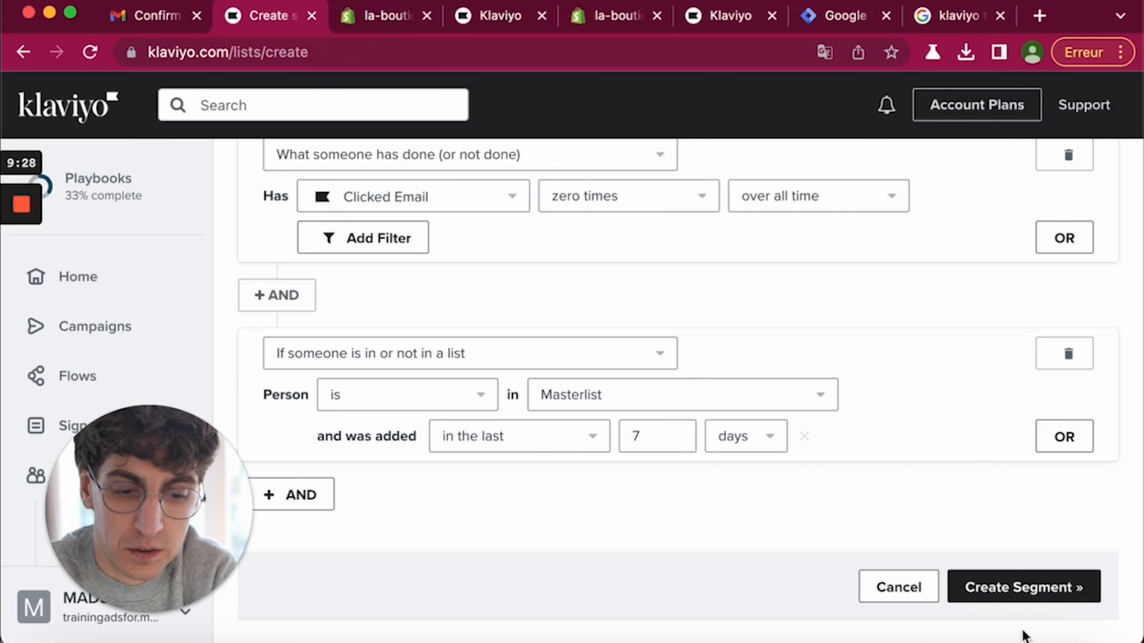
left_click(1018, 594)
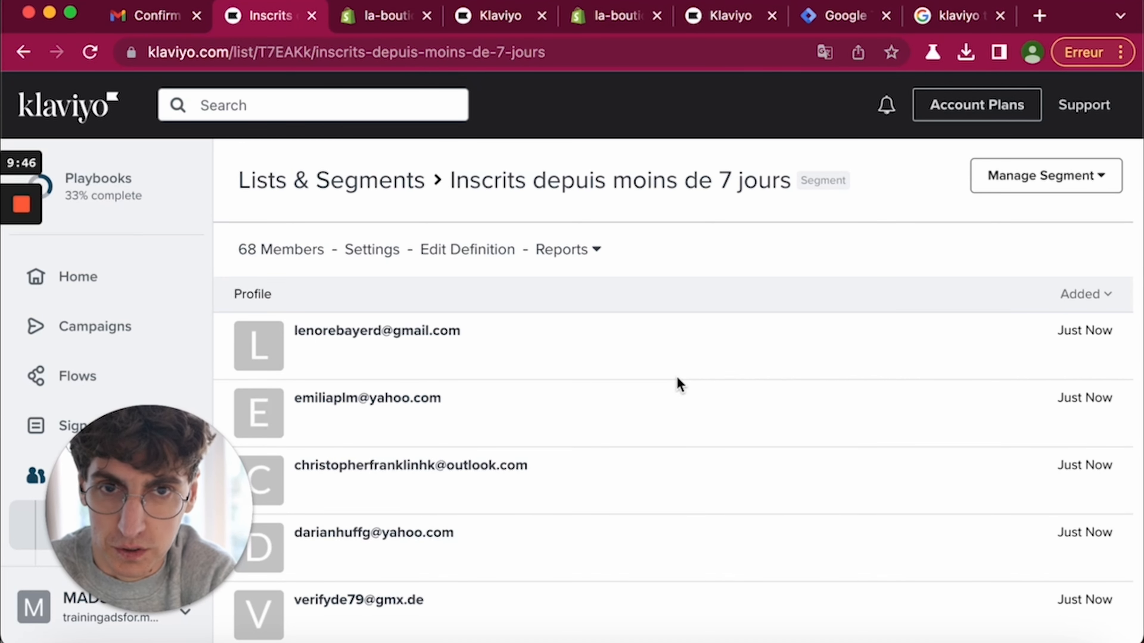
- Review the new segment's 68 members, then go to the Campaigns list
scroll(676, 376, "down", 1)
scroll(676, 376, "up", 1)
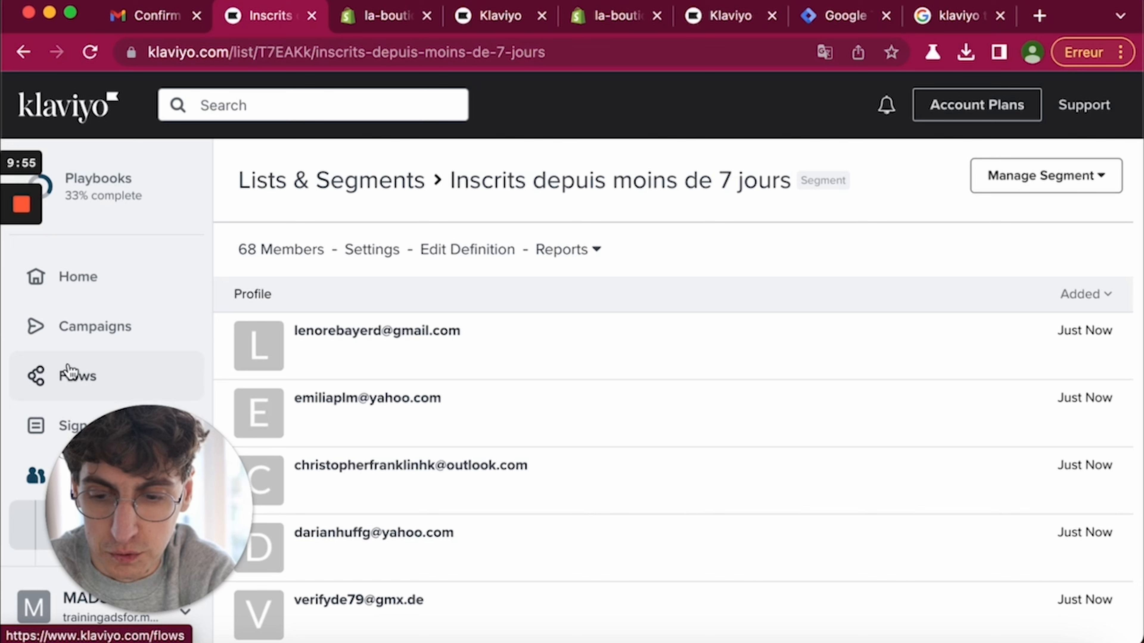
left_click(111, 335)
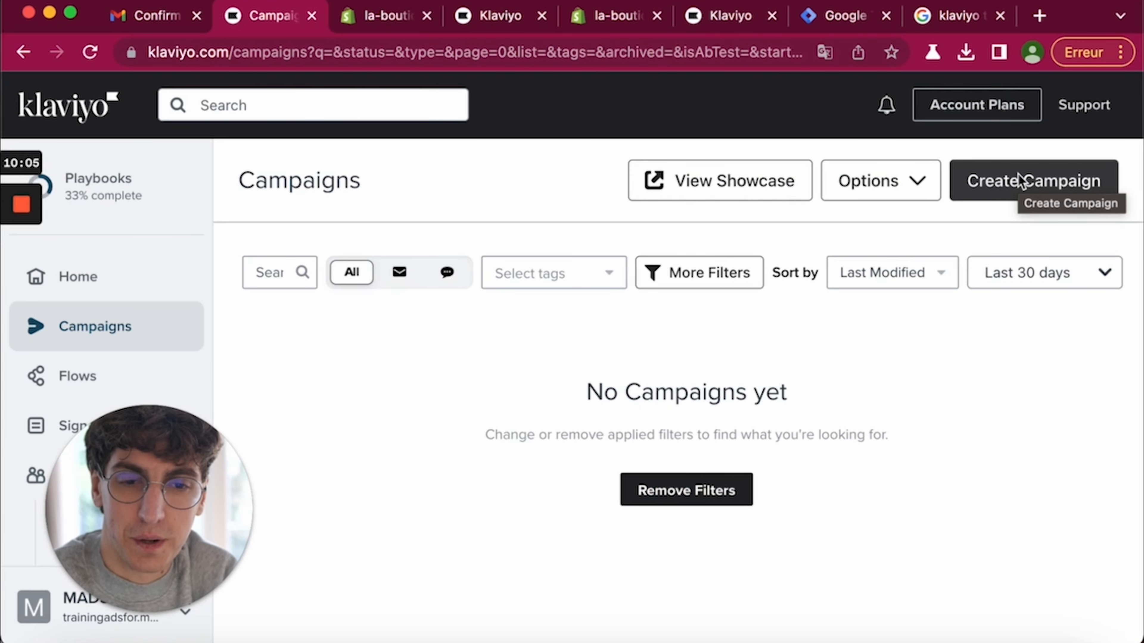
- Create an email campaign and start renaming it '2023-02-07 - Offre fin de soldes'
left_click(1021, 180)
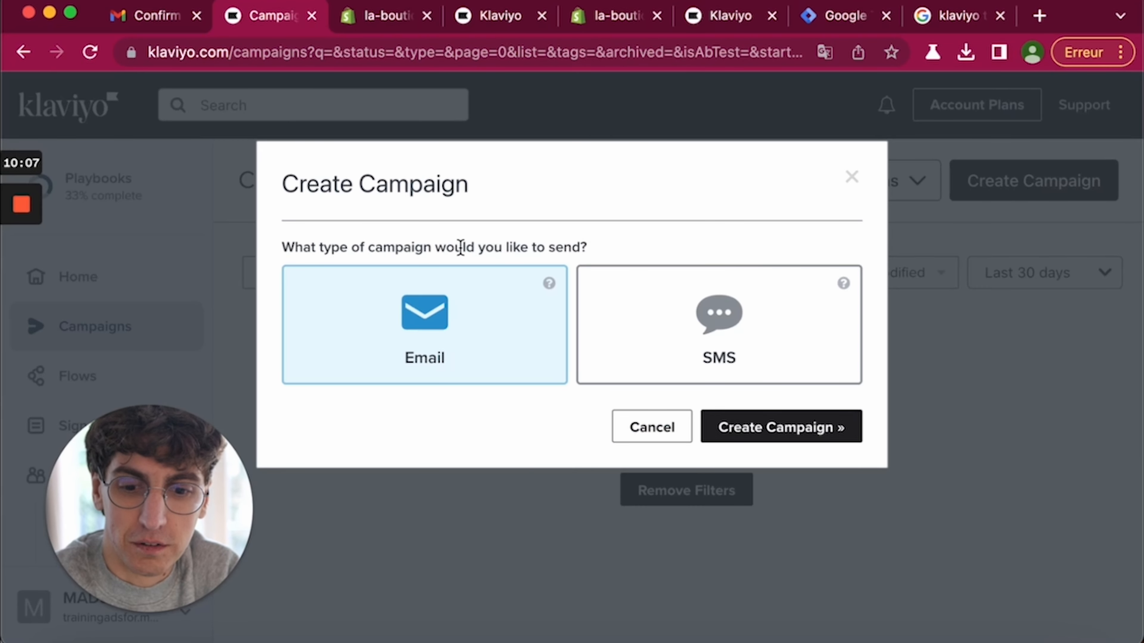
left_click(782, 445)
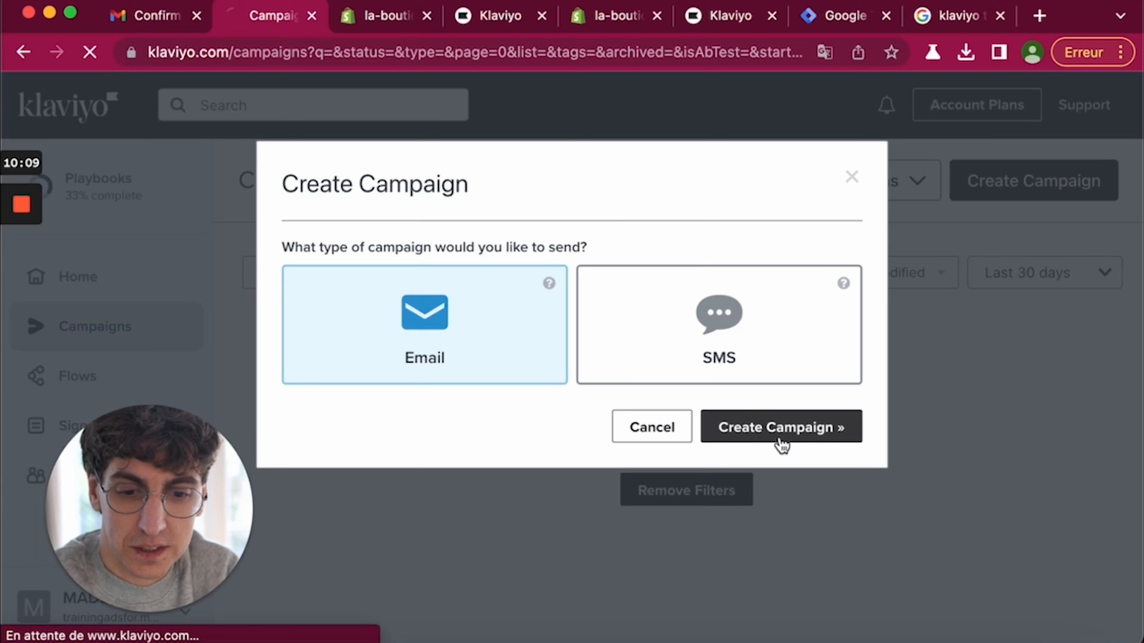
triple_click(458, 348)
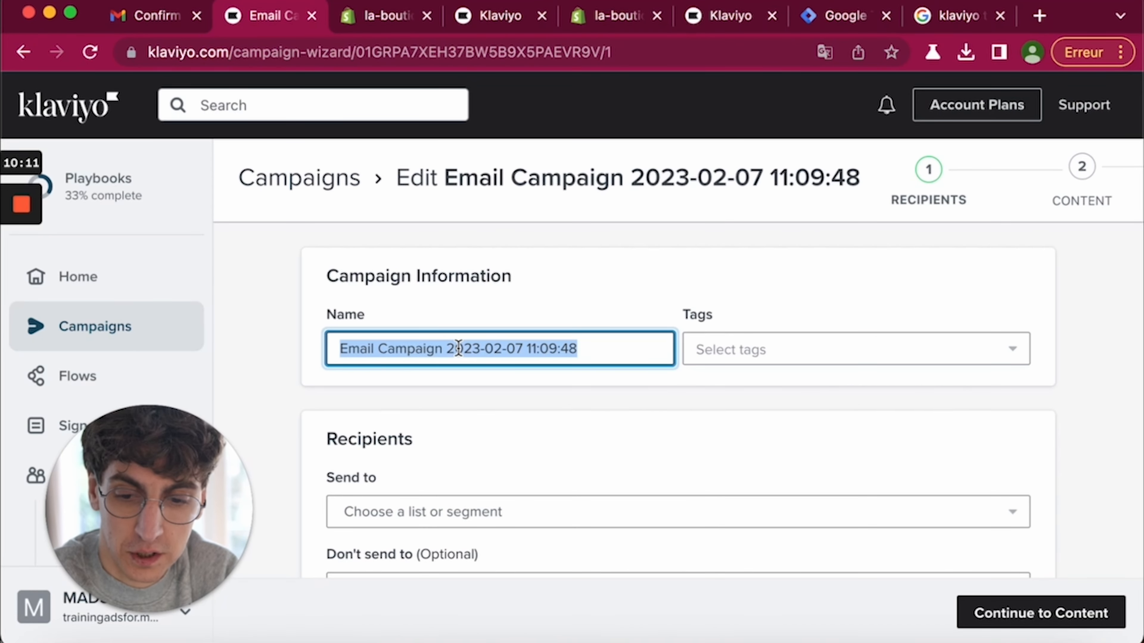
type("2023-02-07 -")
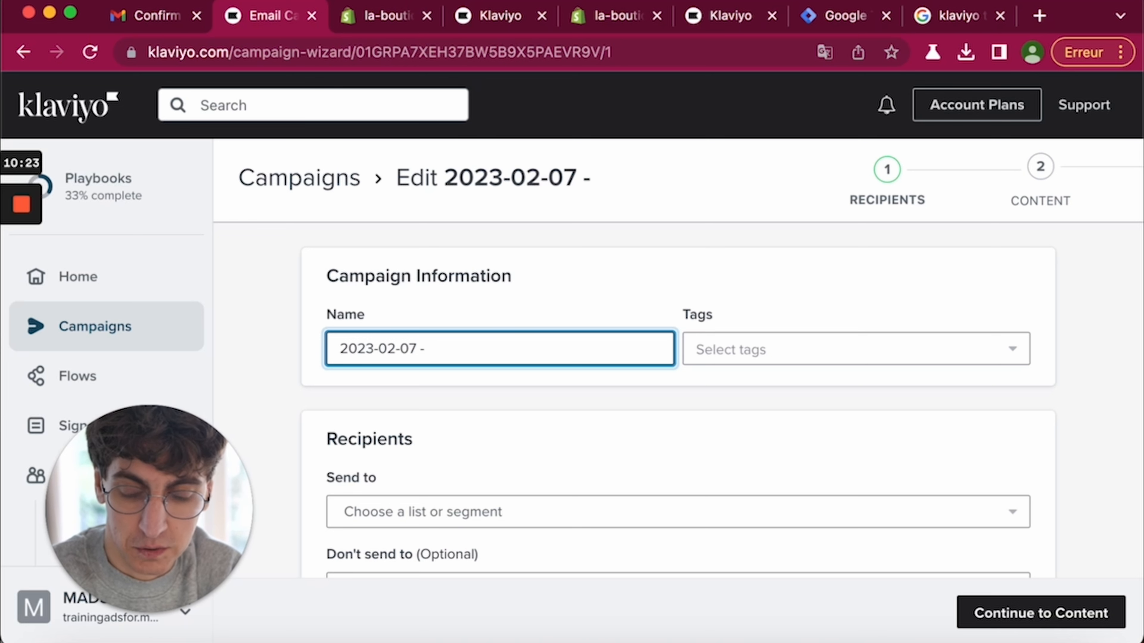
- Finish the campaign name and choose Masterlist as the recipient list
type("re fin de soldes")
scroll(678, 405, "down", 4)
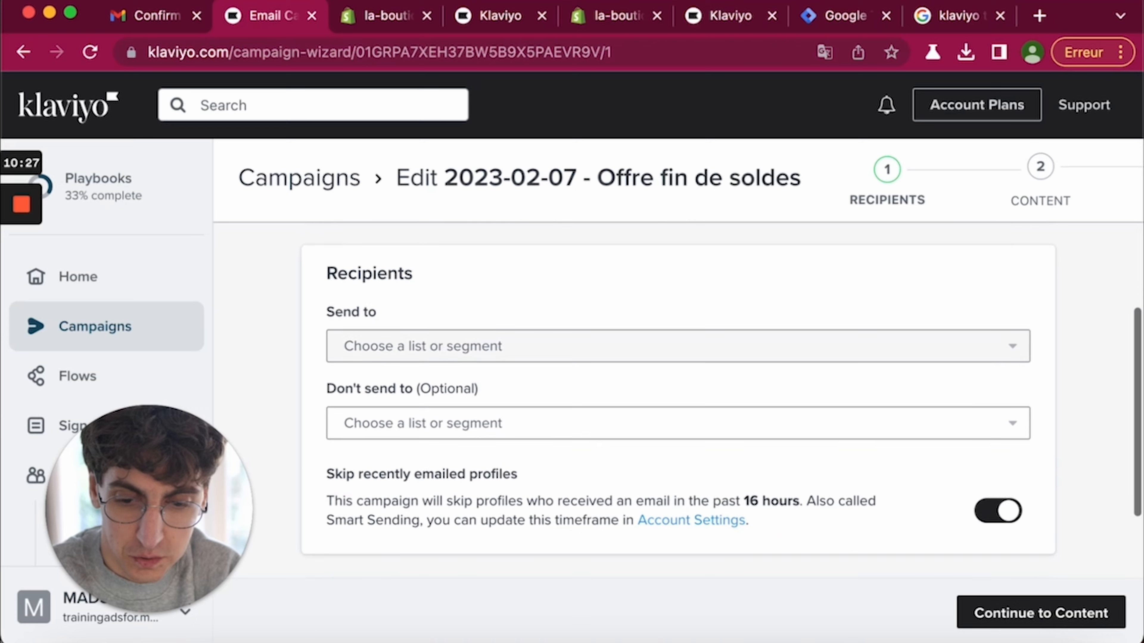
left_click(396, 341)
left_click(428, 399)
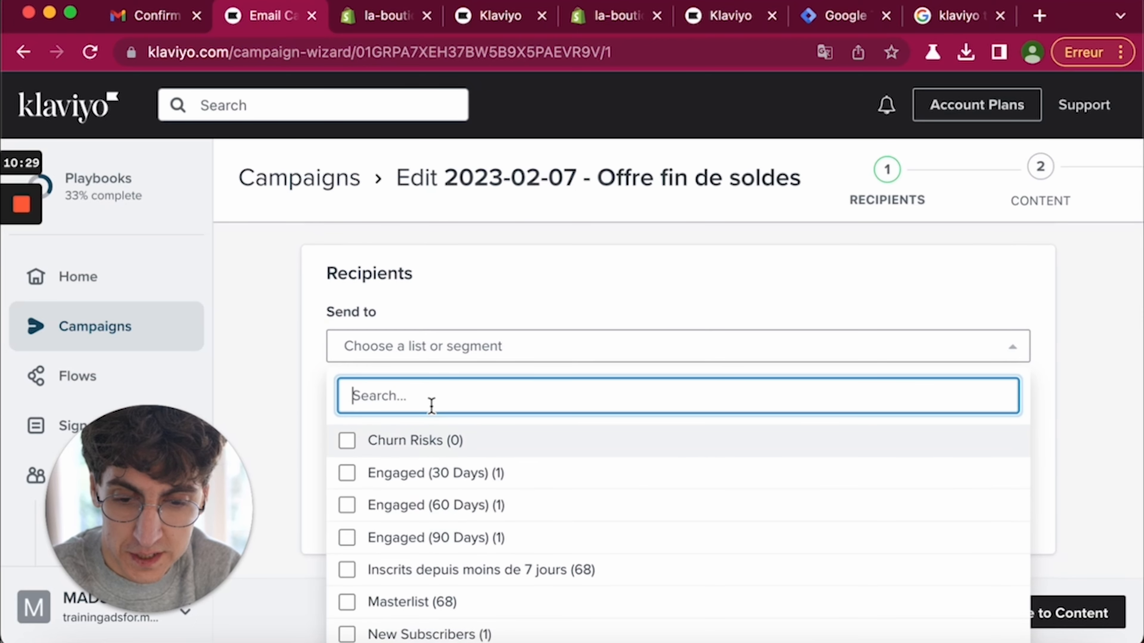
type("mas")
left_click(399, 440)
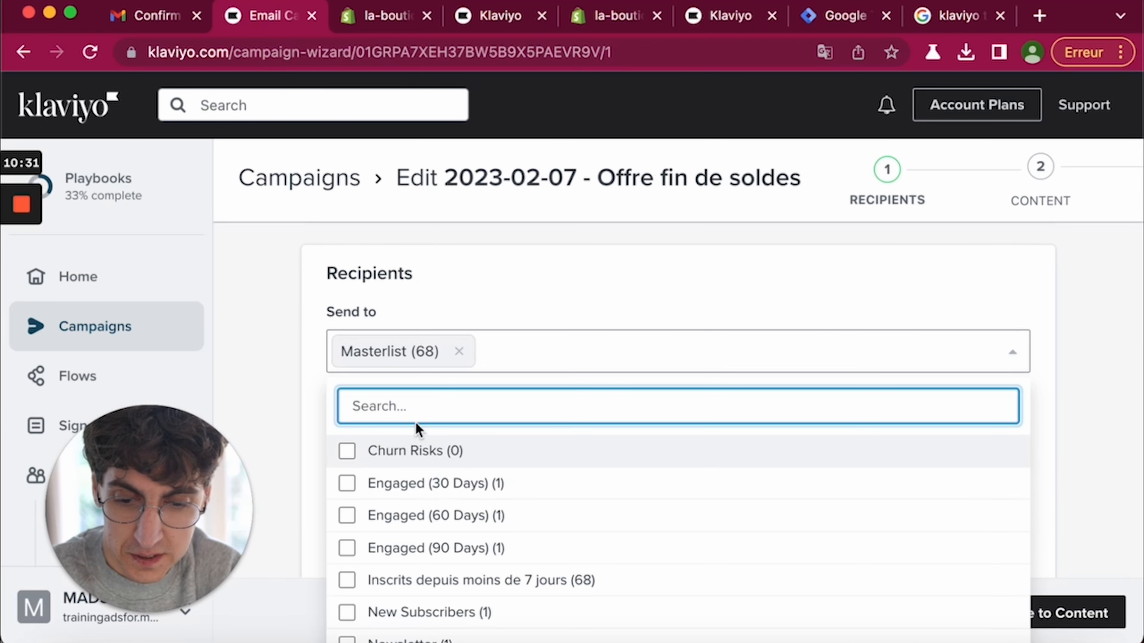
left_click(278, 377)
- Exclude the Newsletter list and continue to the campaign content step
scroll(278, 377, "down", 3)
left_click(393, 298)
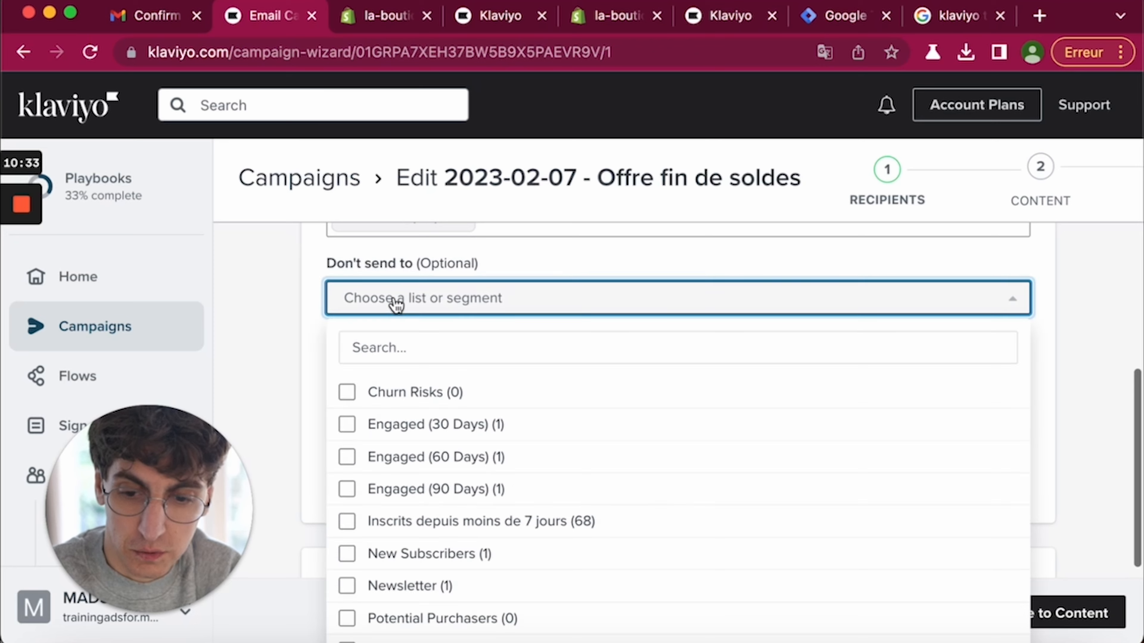
scroll(410, 414, "down", 10)
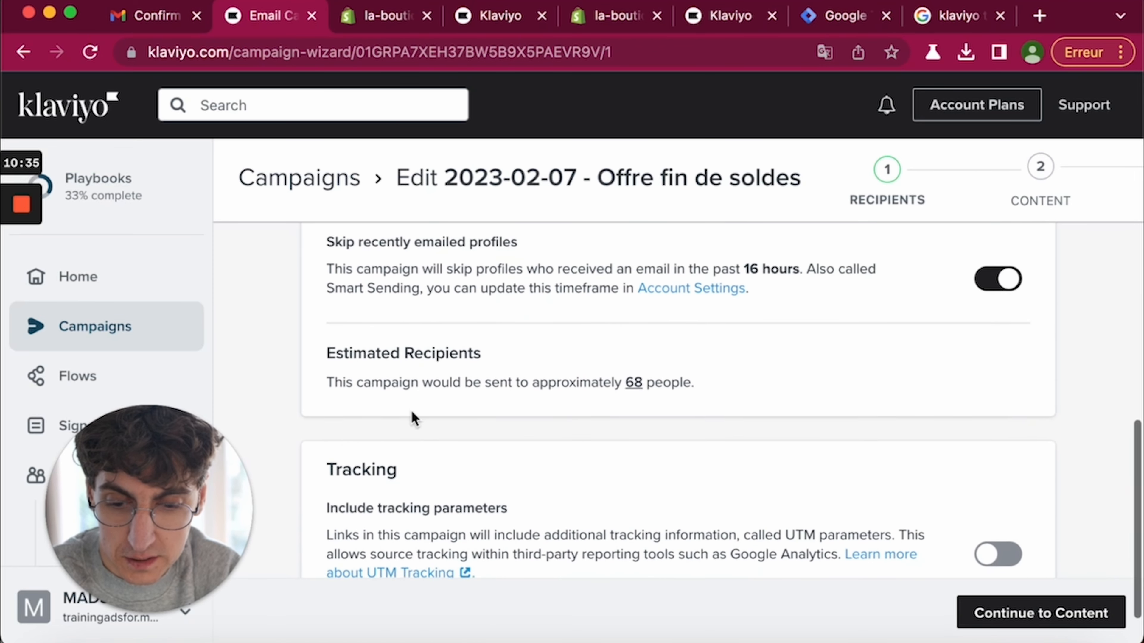
scroll(405, 428, "up", 5)
scroll(390, 472, "down", 3)
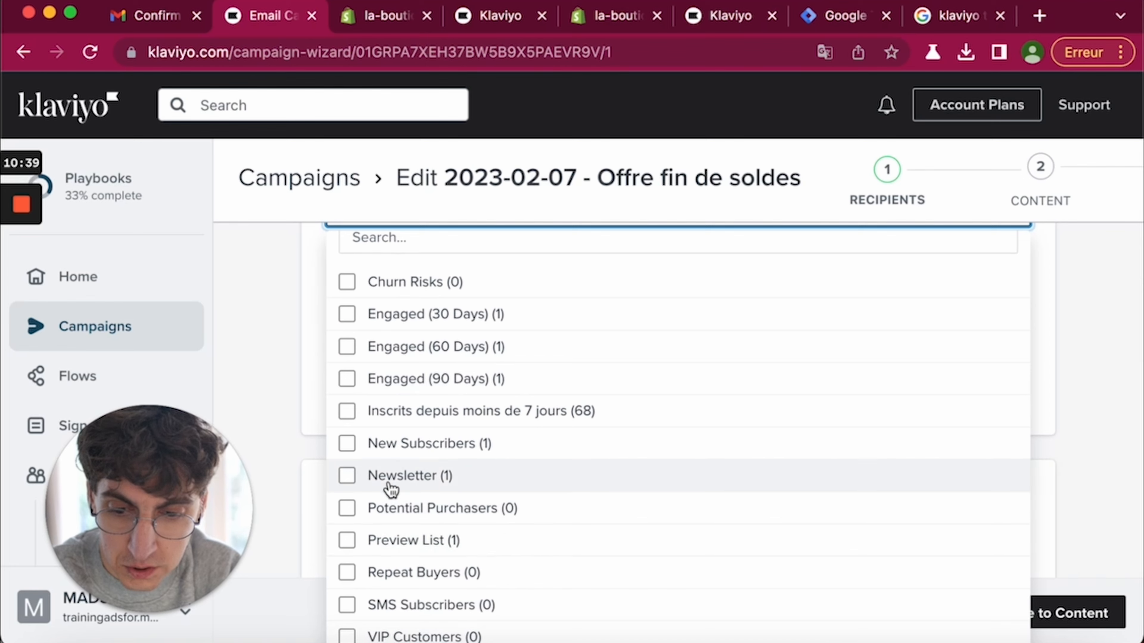
left_click(370, 475)
left_click(293, 350)
scroll(306, 353, "up", 2)
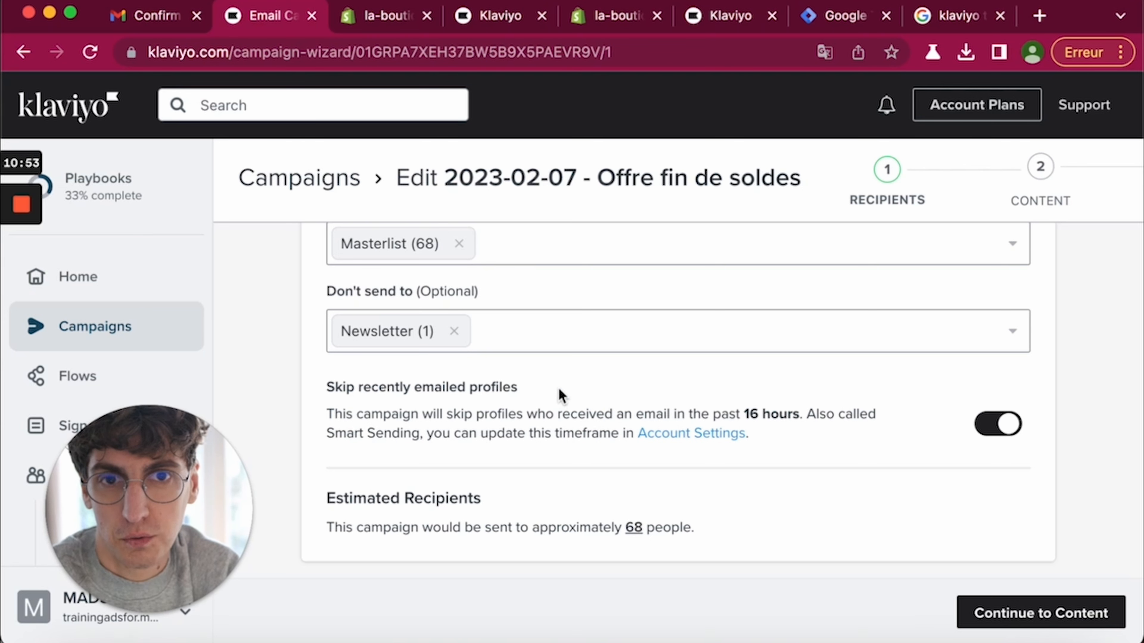
left_click_drag(734, 419, 801, 414)
left_click(765, 406)
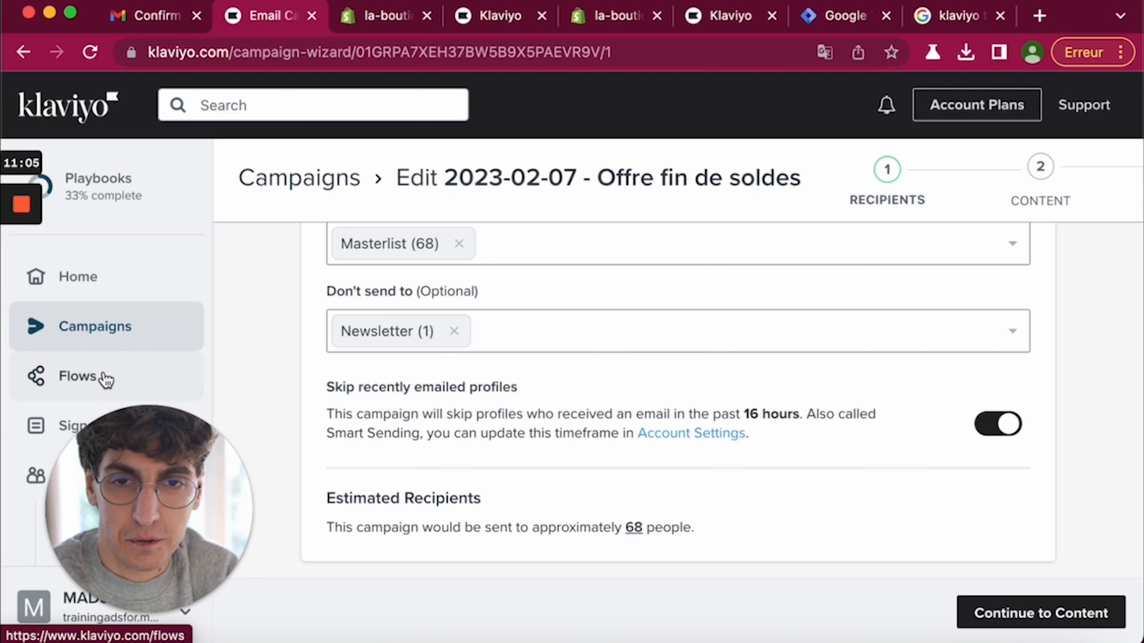
left_click(1004, 620)
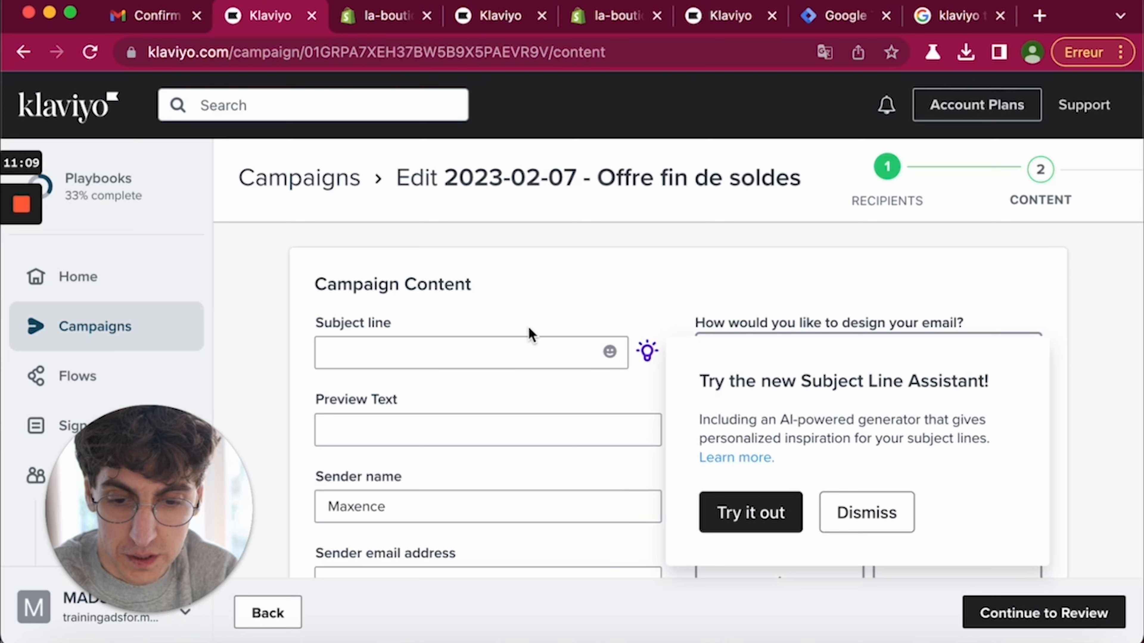
- Enter subject 'Derniers jours pour en profiter' and preview text 'Les soldes s'arrêtent ce soir'
left_click(850, 523)
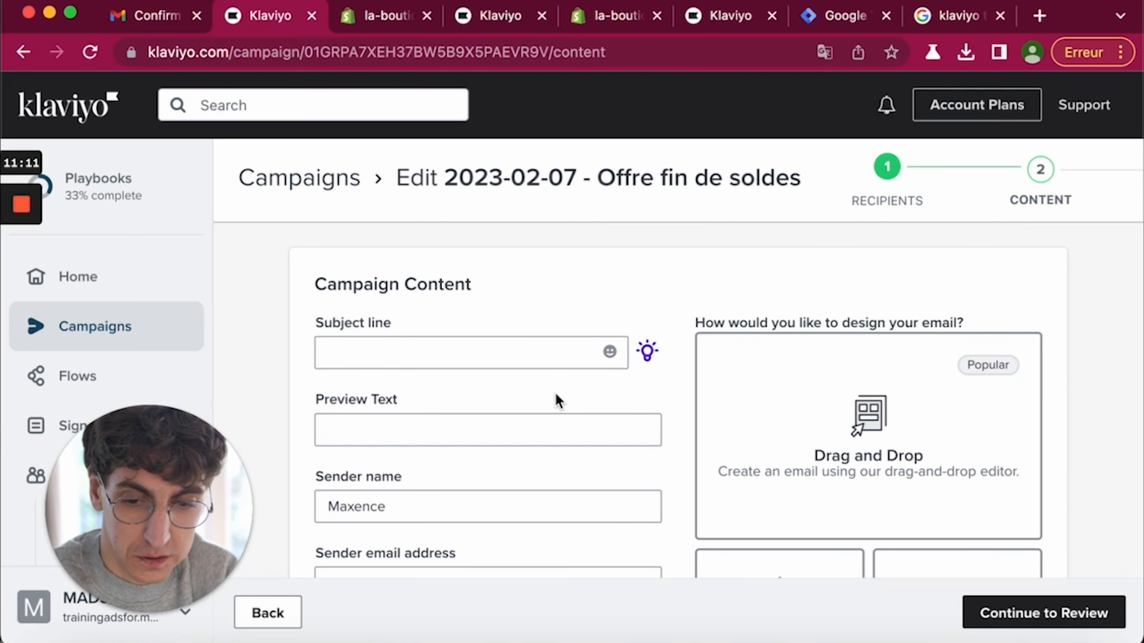
left_click(524, 355)
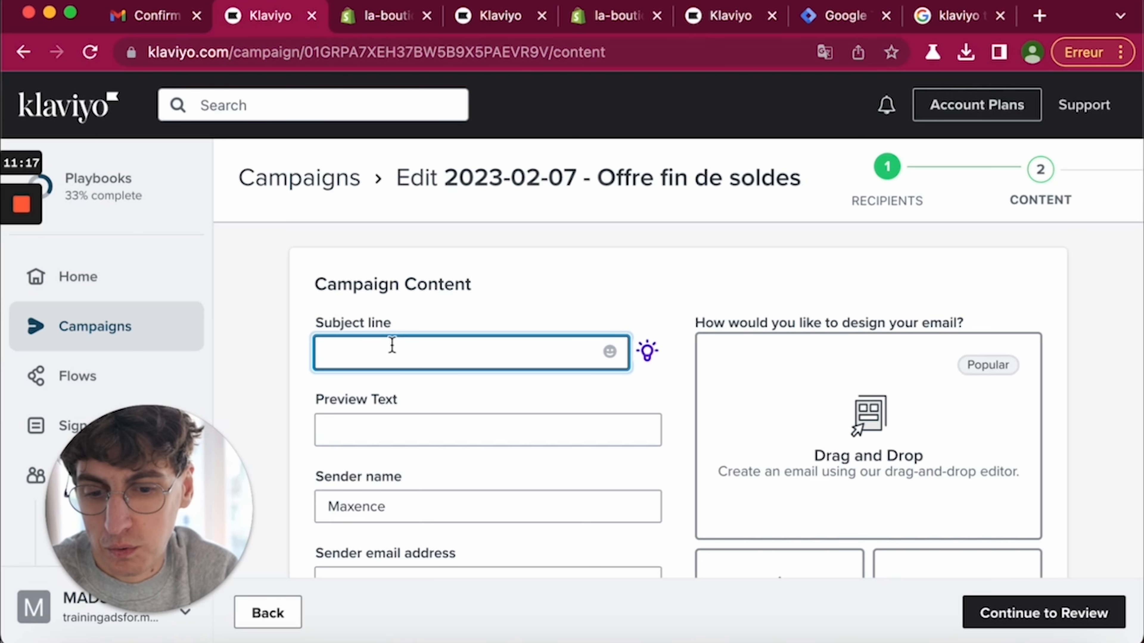
left_click(375, 505)
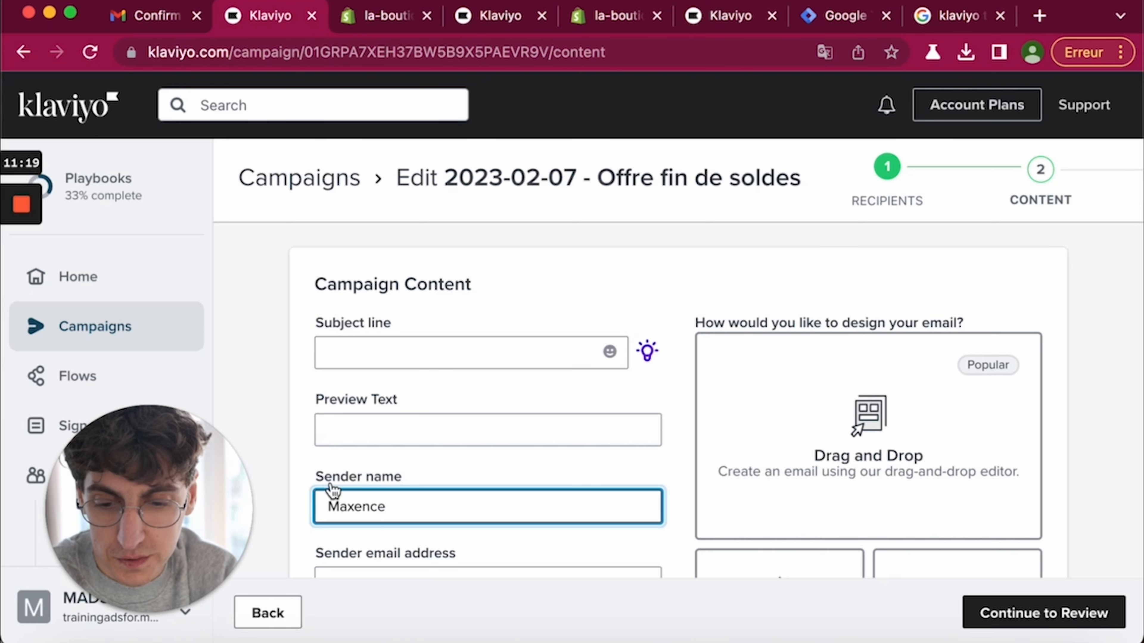
left_click(348, 360)
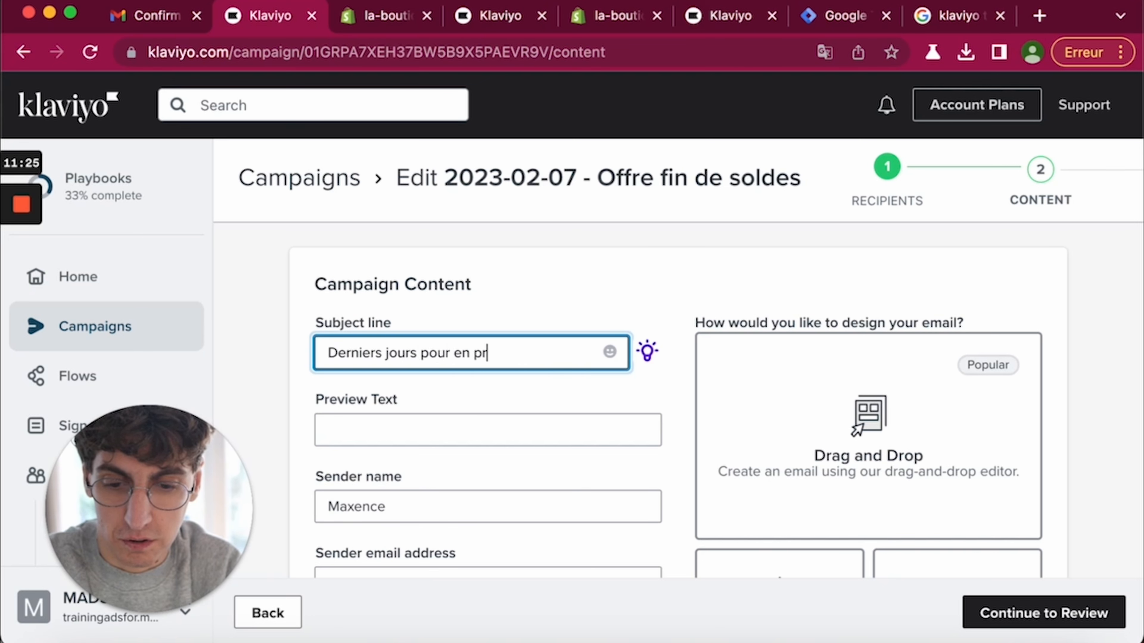
left_click(322, 421)
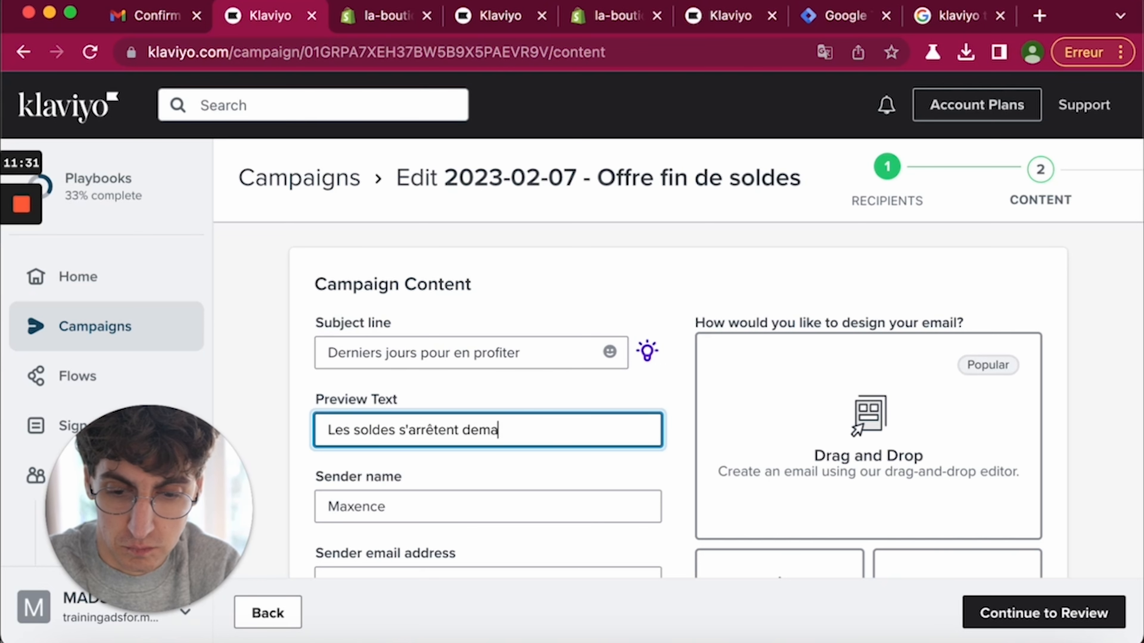
type("Les soldes s'arrêtent ce soir")
scroll(382, 419, "down", 3)
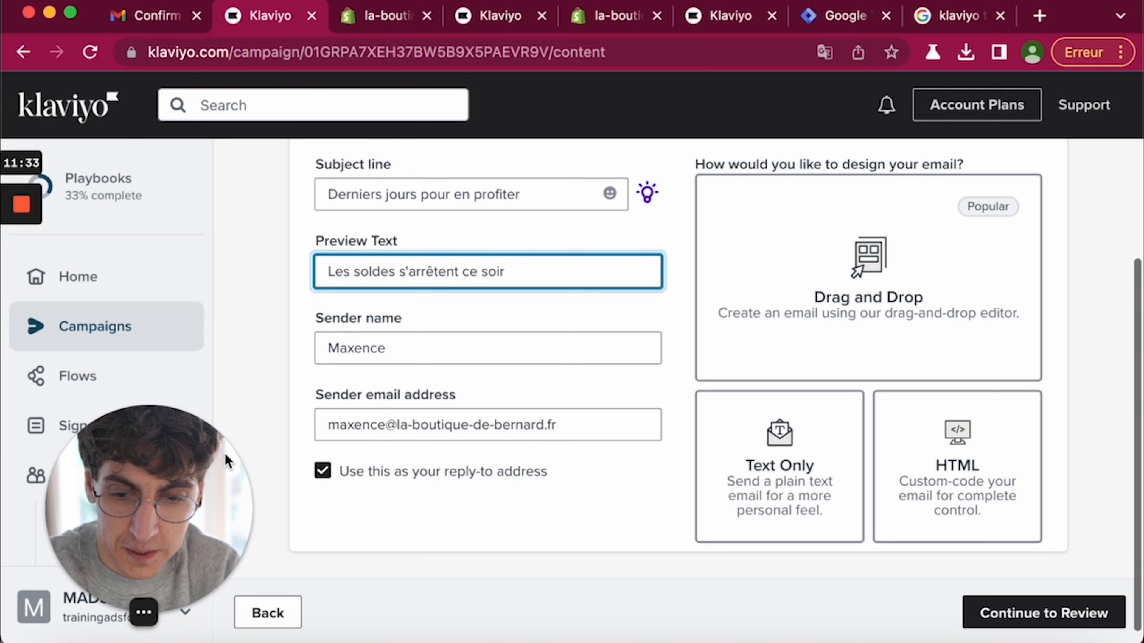
- Make the sender email address the reply-to address, toggling it off and back on
left_click_drag(332, 432, 584, 431)
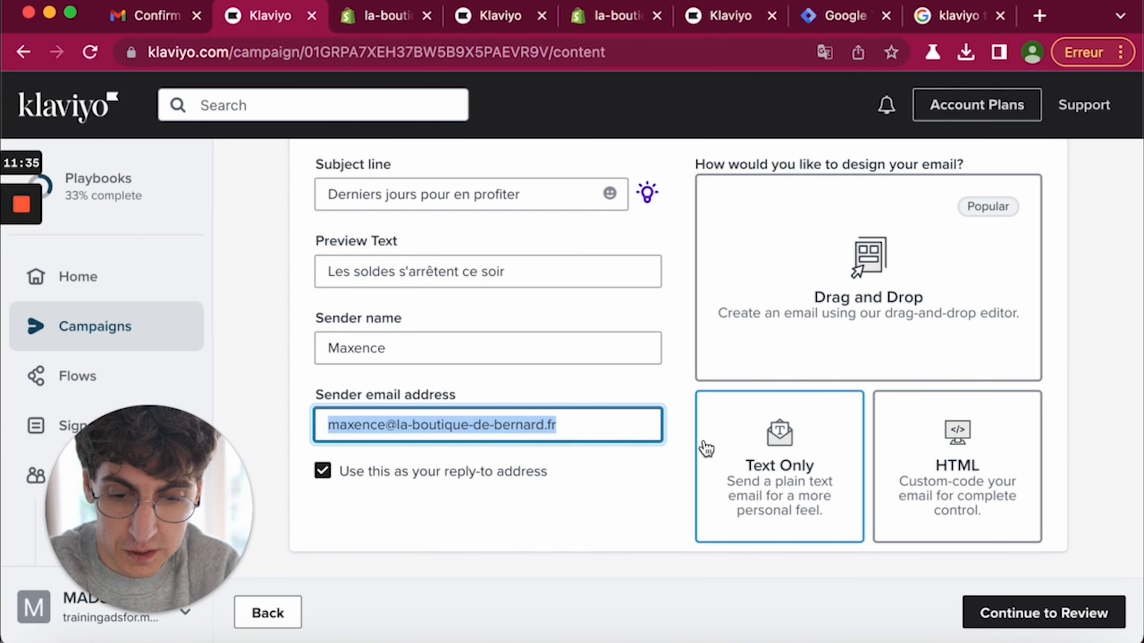
left_click(326, 474)
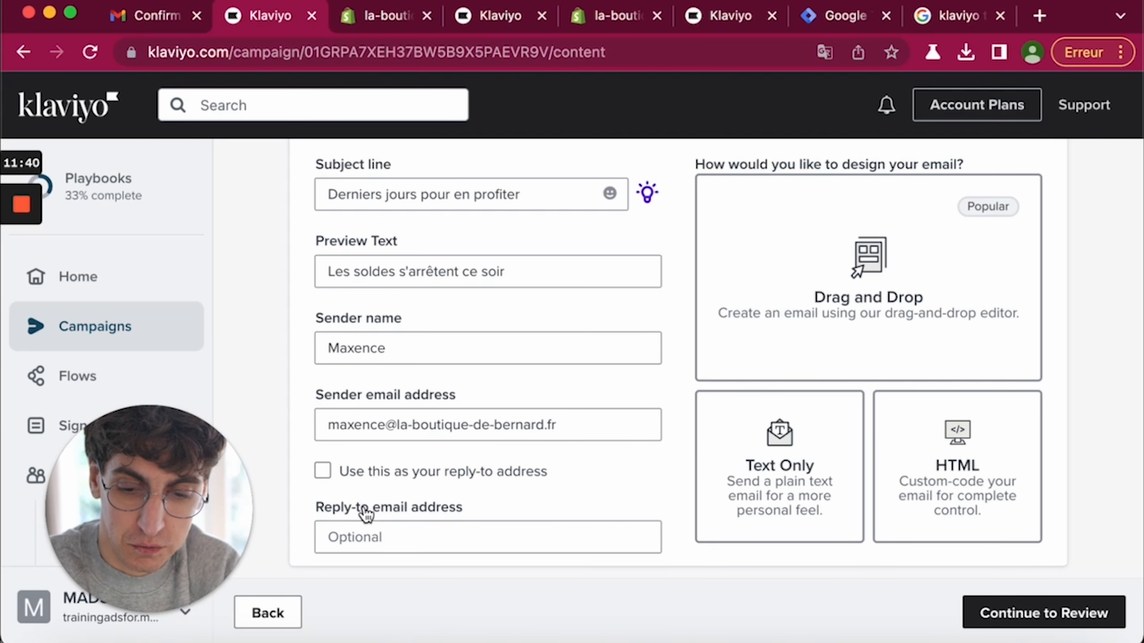
left_click(324, 472)
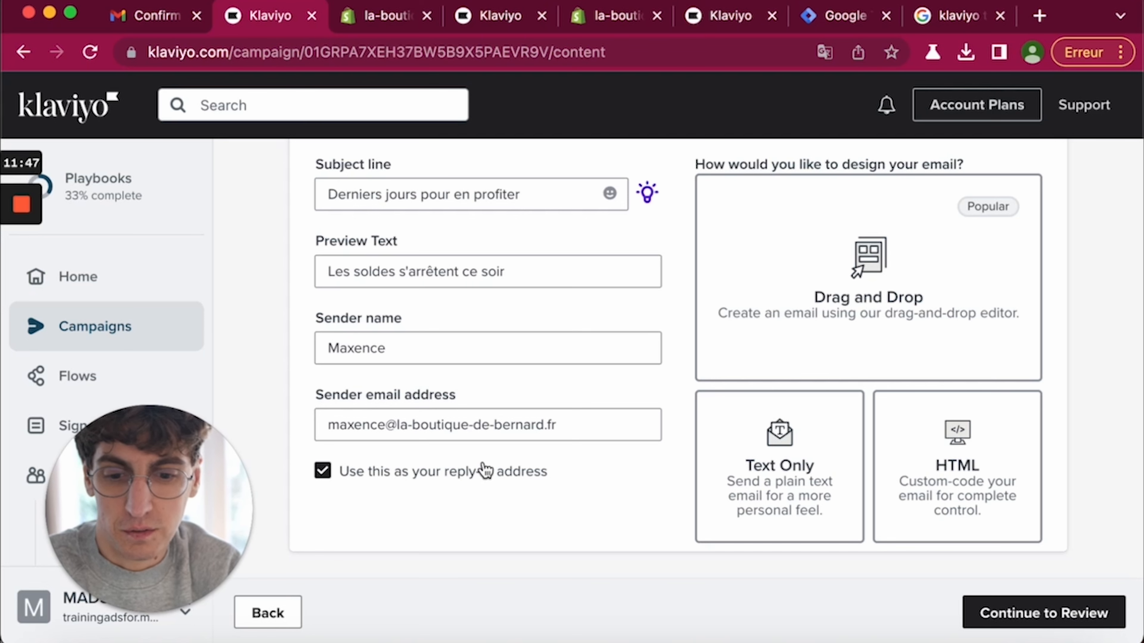
left_click_drag(339, 428, 613, 421)
left_click(582, 427)
left_click(465, 481)
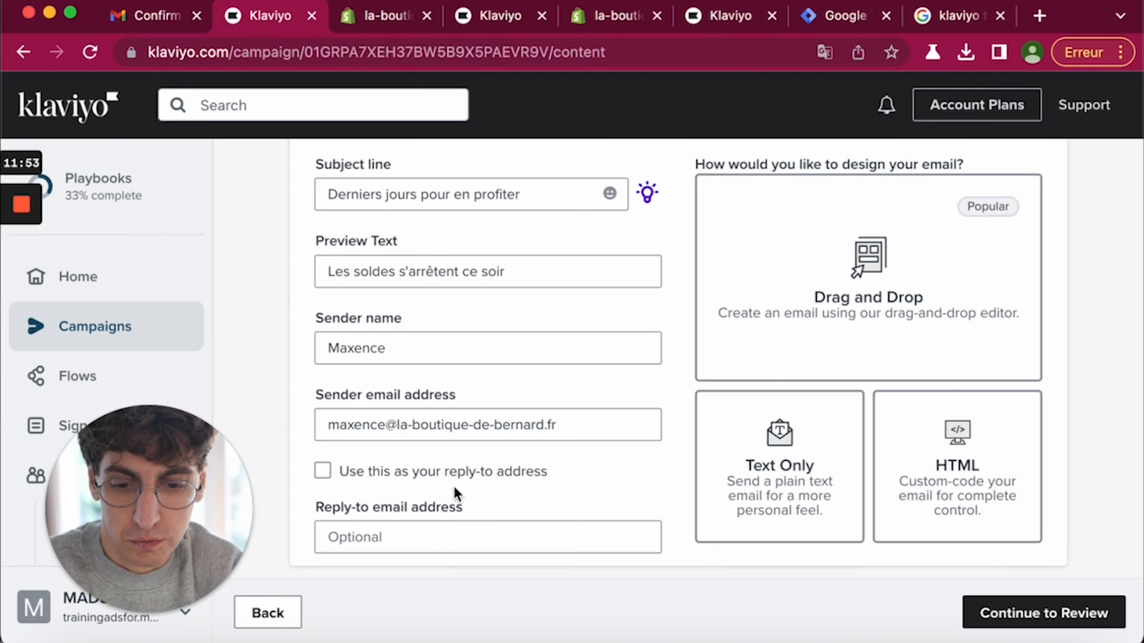
left_click(348, 485)
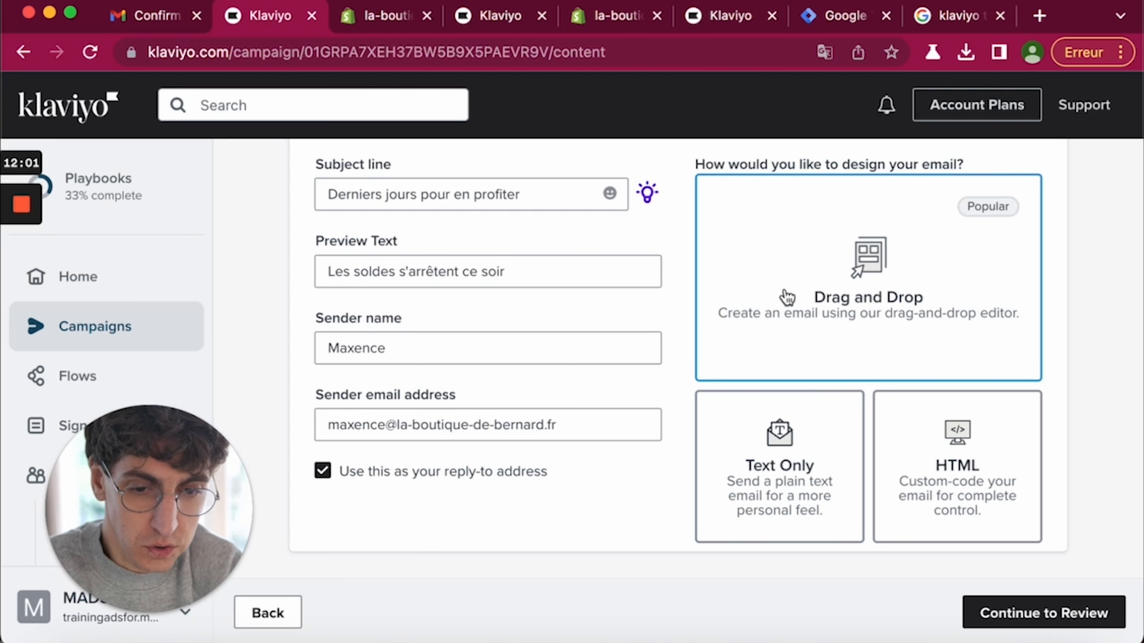
scroll(832, 367, "up", 2)
- Start a drag-and-drop email design and browse the template library
left_click(869, 323)
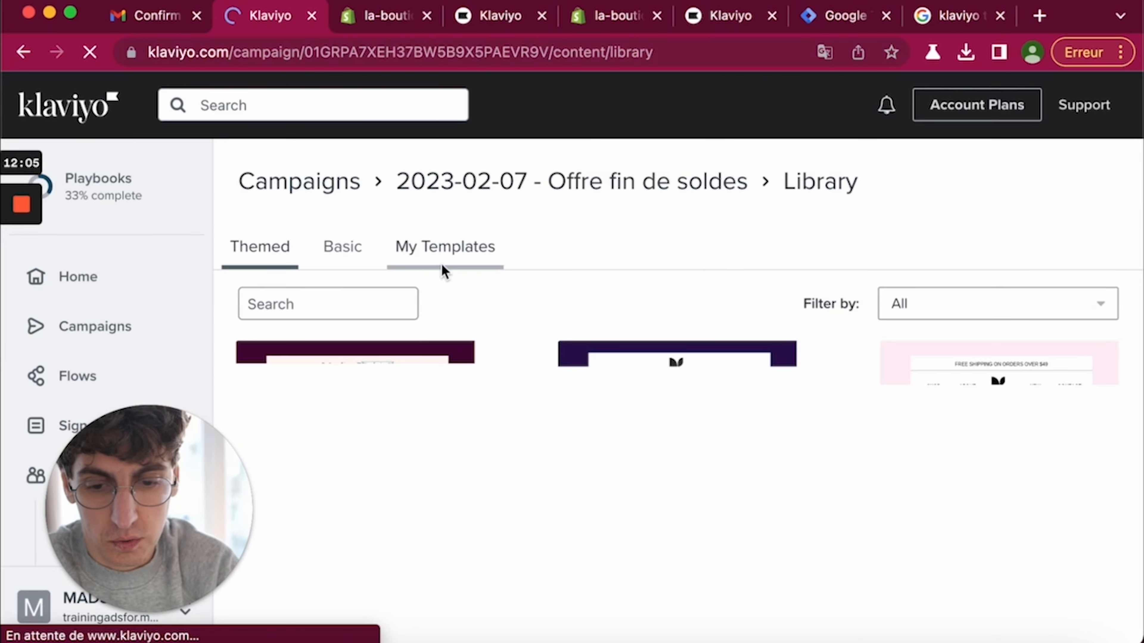
scroll(528, 256, "down", 1)
scroll(532, 325, "down", 5)
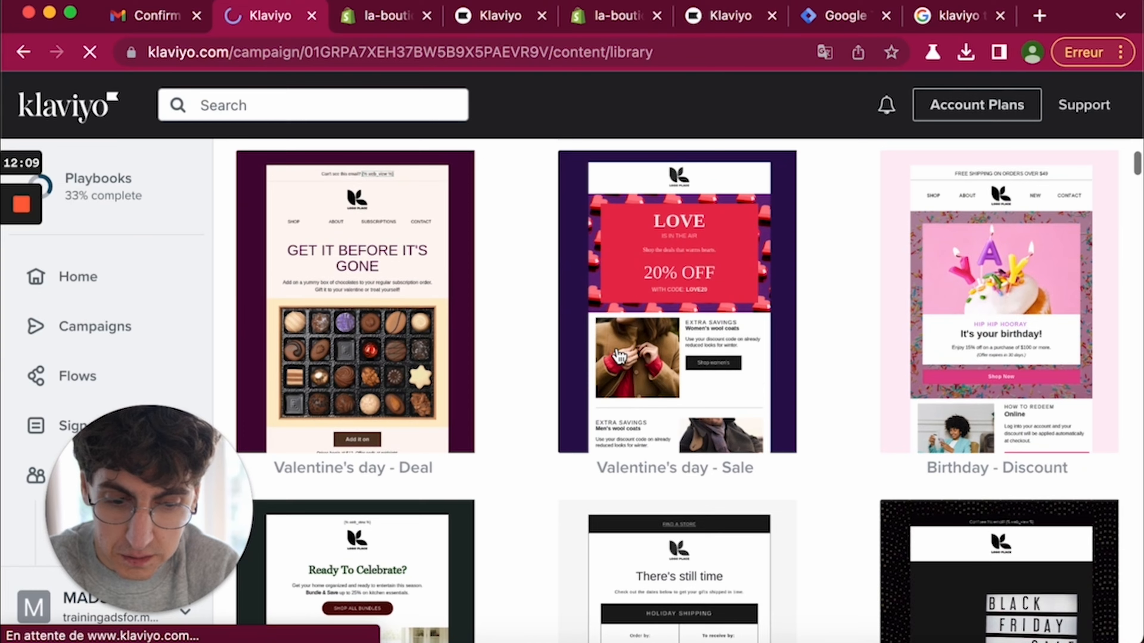
scroll(620, 355, "down", 8)
scroll(804, 351, "down", 16)
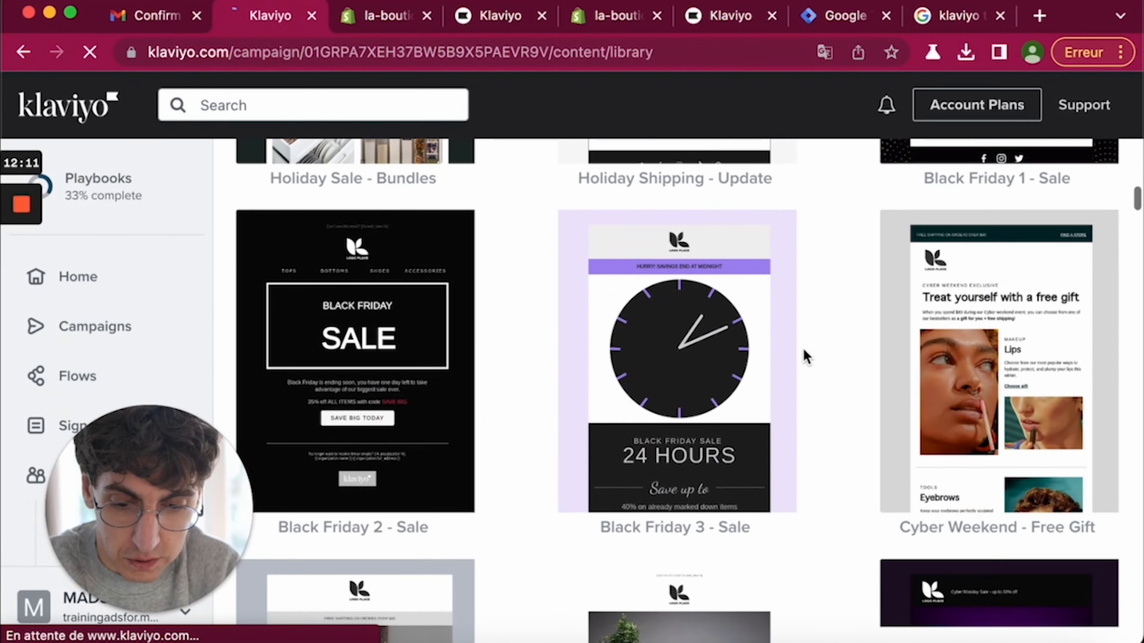
scroll(806, 357, "down", 1)
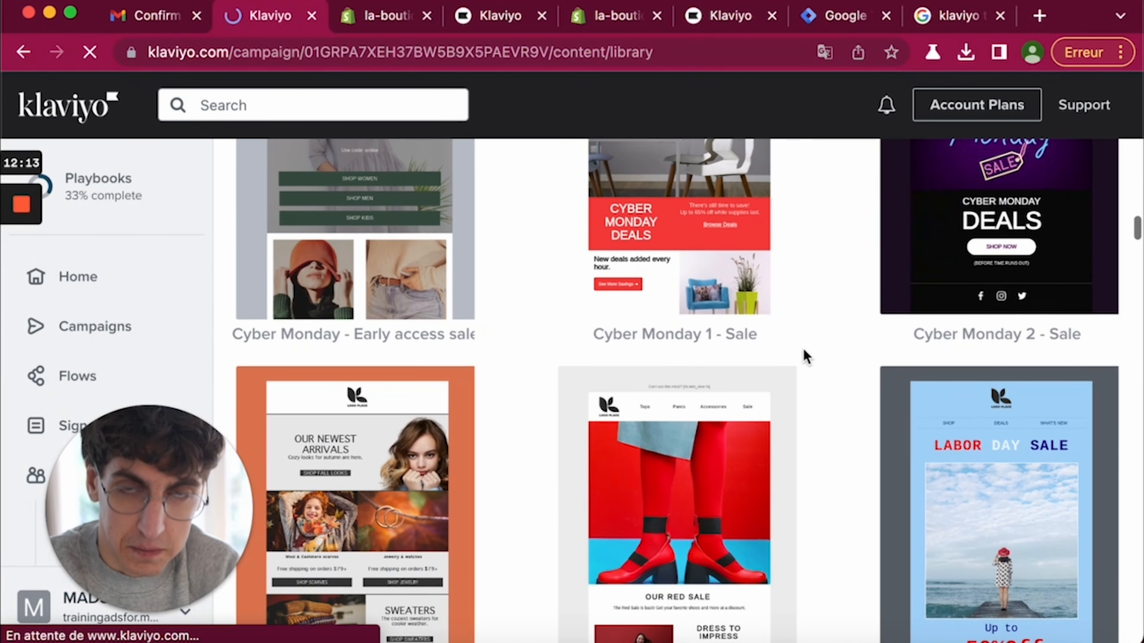
scroll(804, 351, "down", 3)
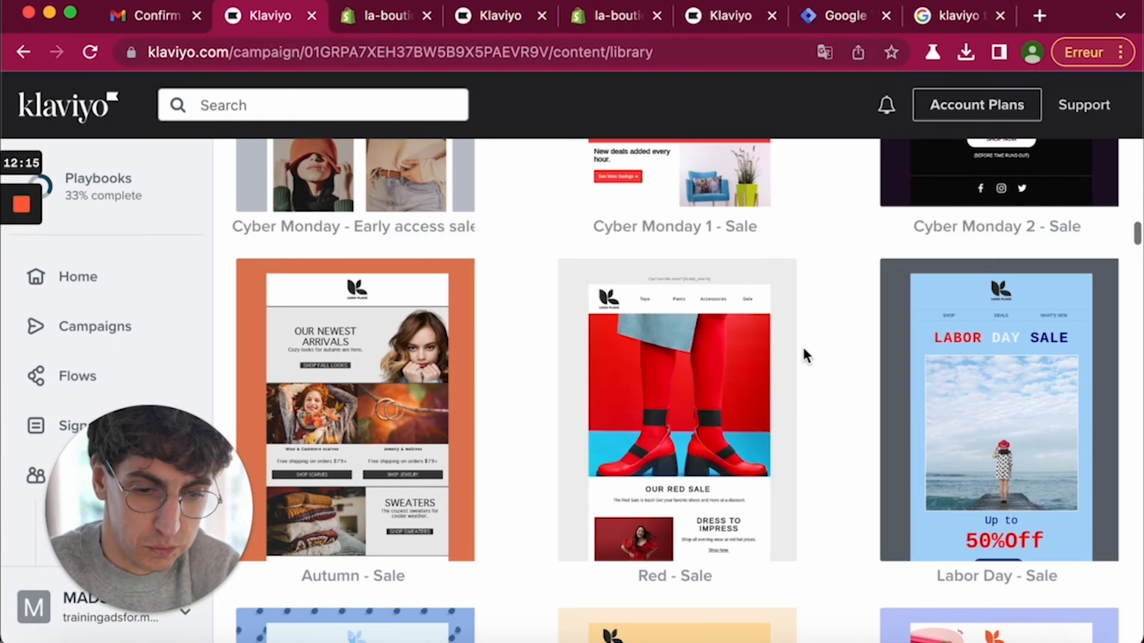
scroll(805, 355, "down", 3)
scroll(802, 355, "down", 2)
scroll(803, 355, "up", 20)
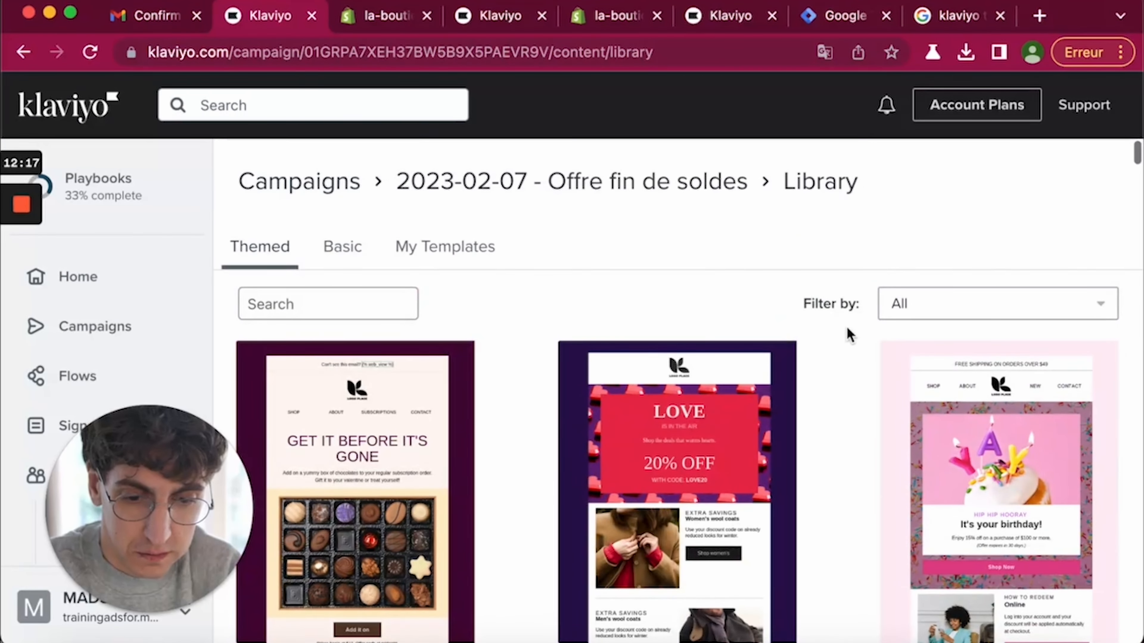
- Search the templates for 'sale' and preview Black Friday 3 - Sale
left_click(921, 316)
left_click(314, 300)
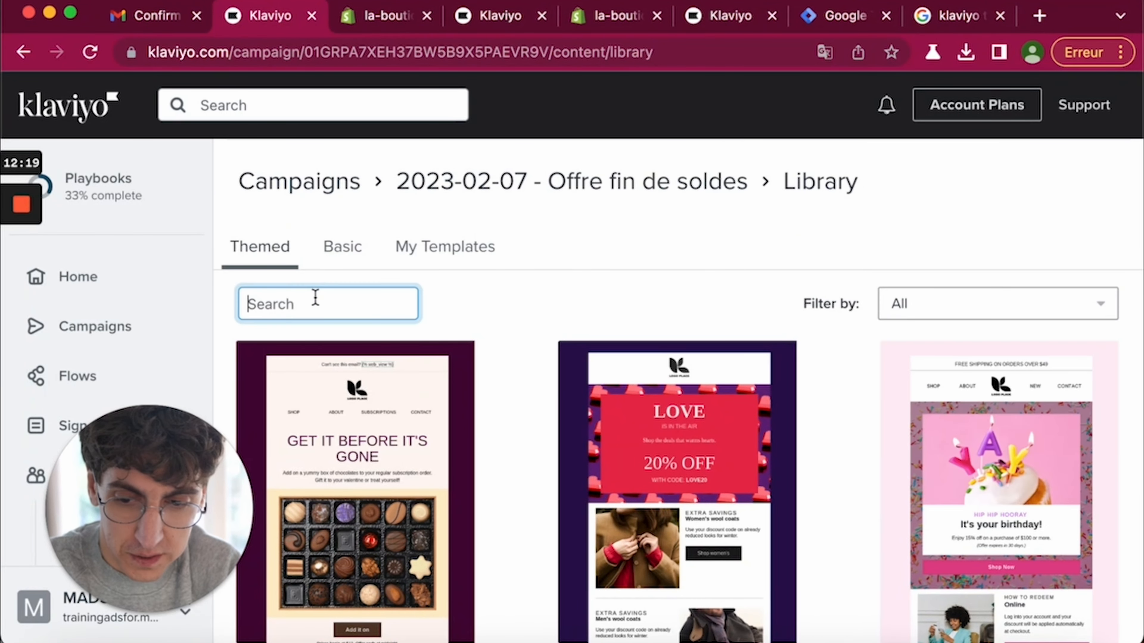
type("sale")
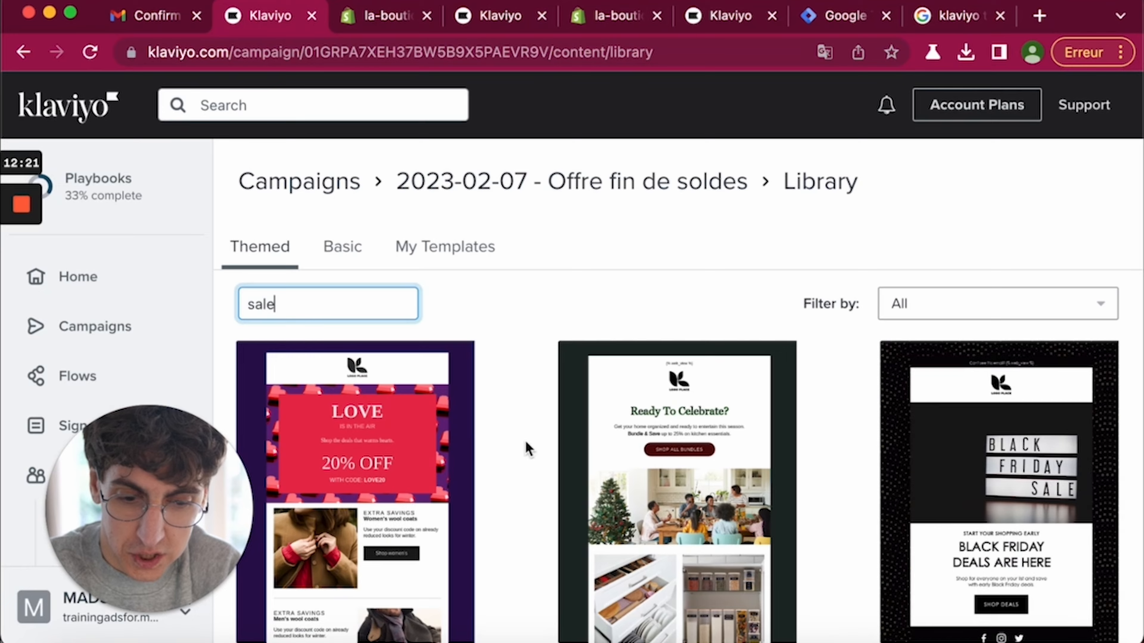
scroll(568, 476, "down", 11)
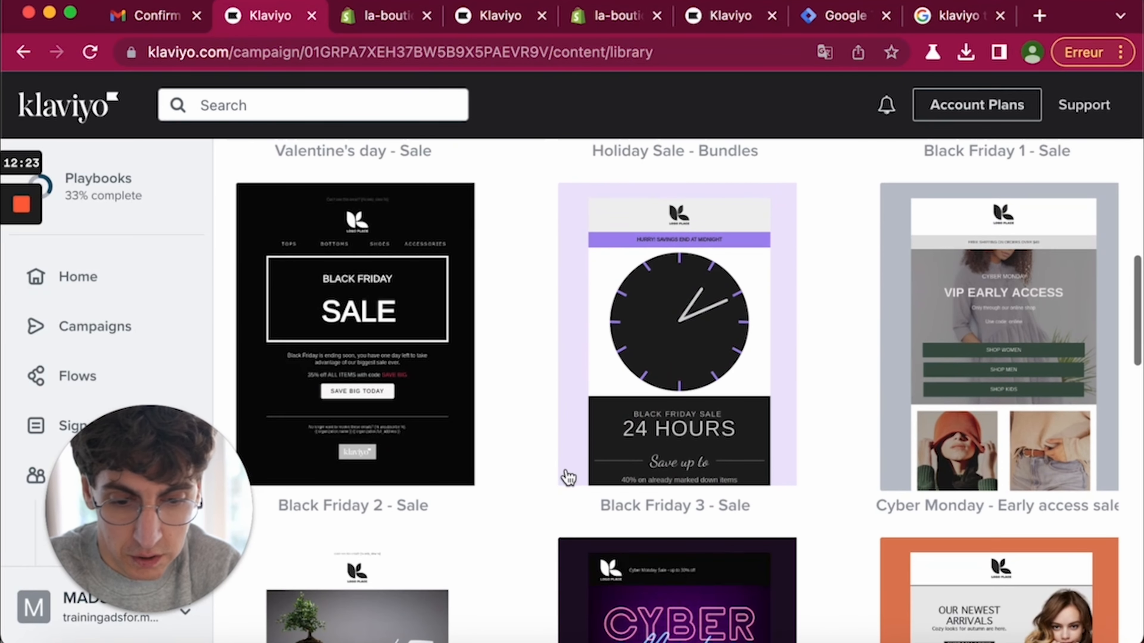
left_click(672, 343)
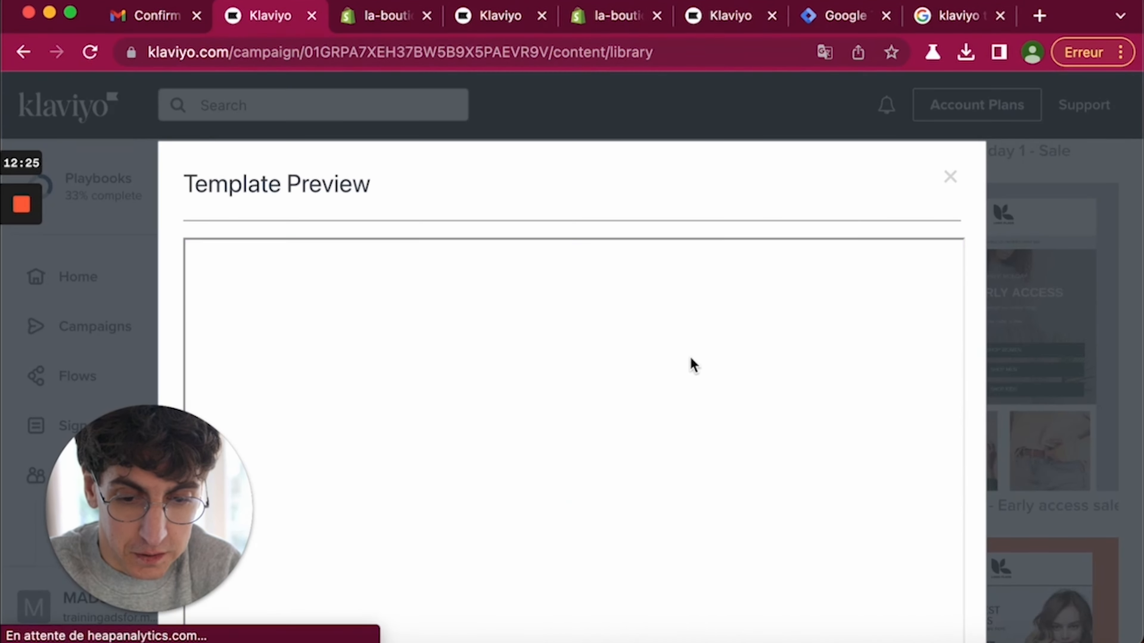
scroll(694, 501, "down", 10)
scroll(697, 502, "up", 3)
scroll(698, 504, "up", 5)
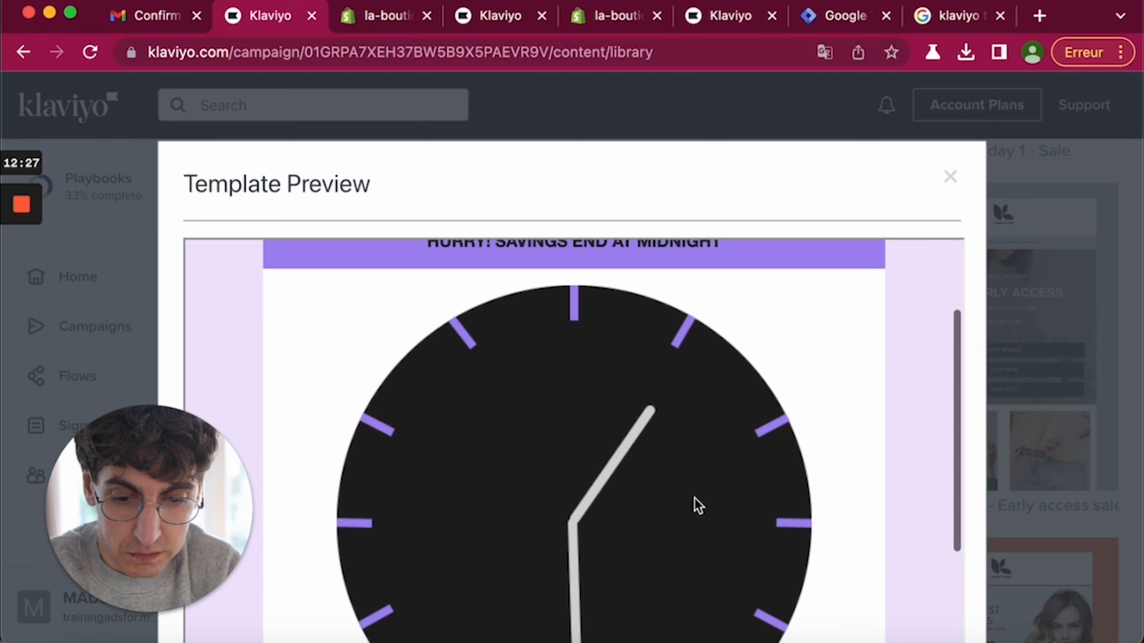
scroll(696, 503, "down", 15)
scroll(696, 503, "down", 10)
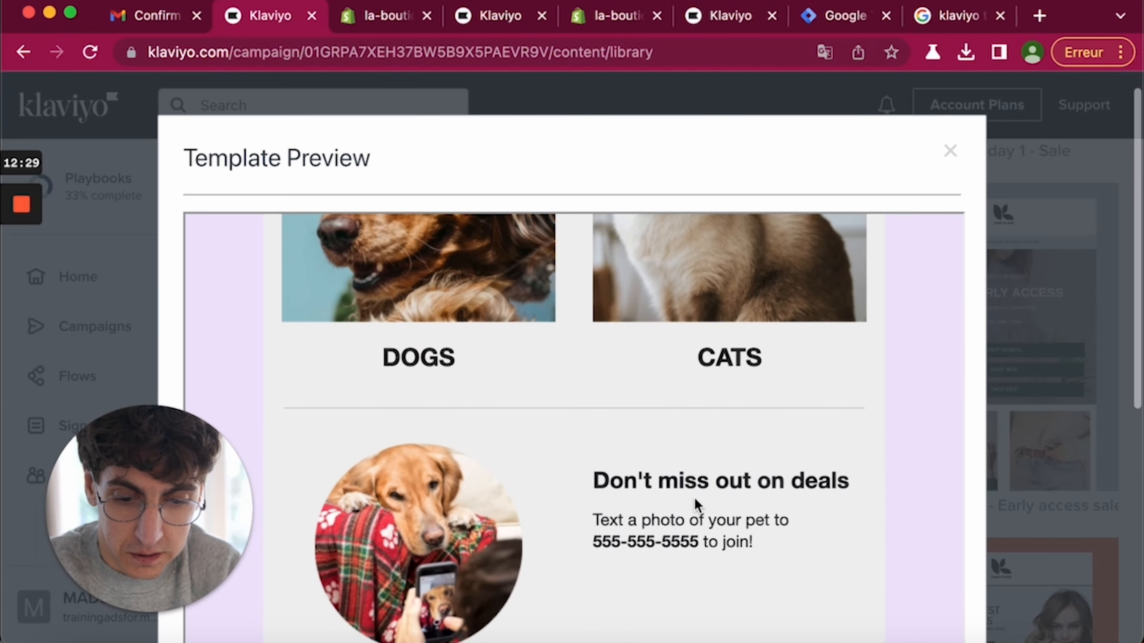
- Apply the Black Friday 3 - Sale template to the campaign email
left_click(908, 542)
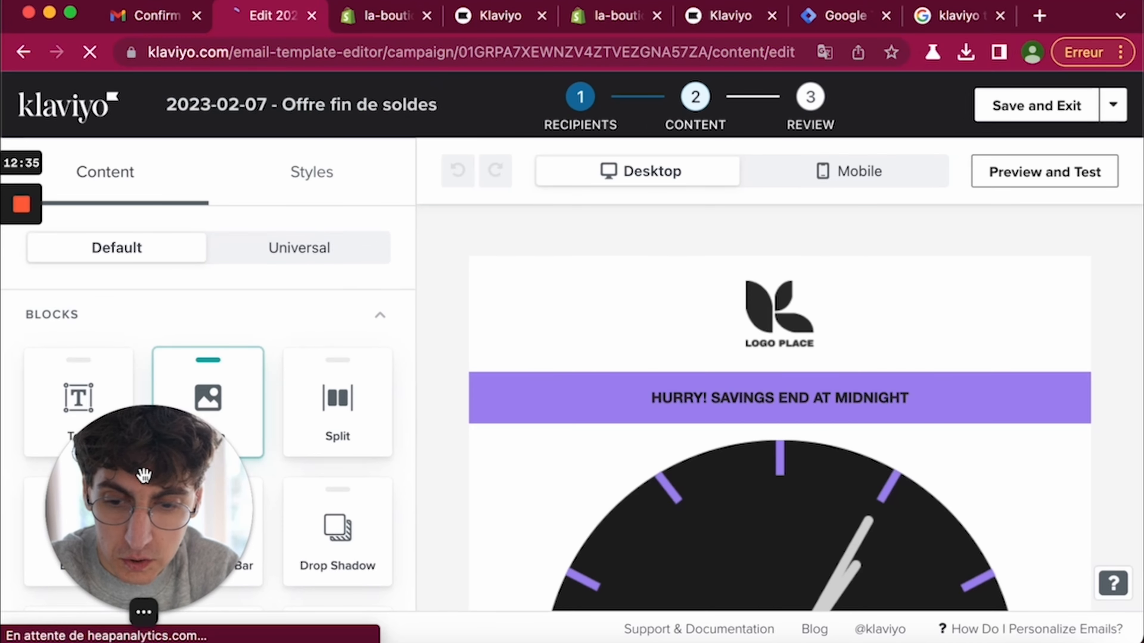
scroll(590, 476, "down", 1)
scroll(587, 472, "down", 2)
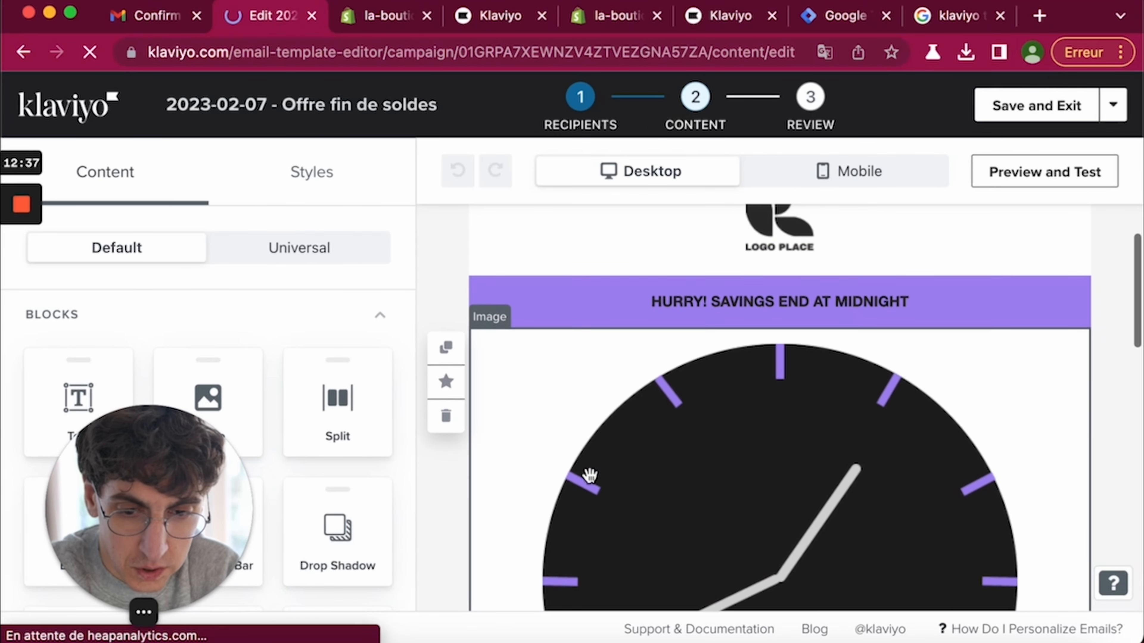
scroll(692, 283, "up", 4)
- Replace the logo placeholder image with the uploaded fort.gif
left_click(751, 322)
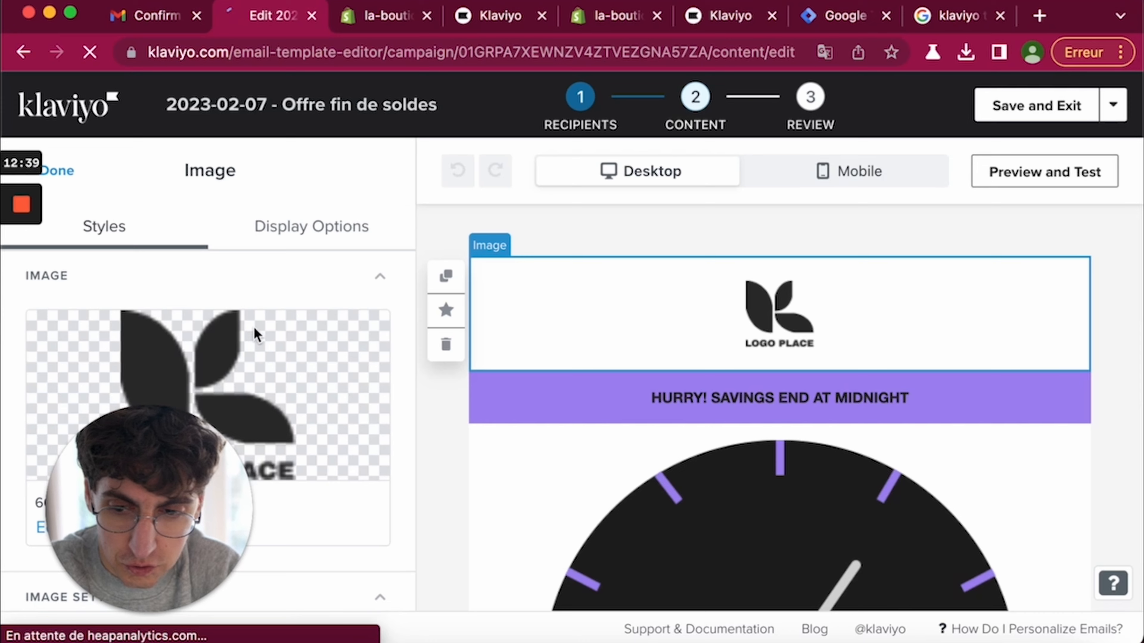
scroll(263, 355, "down", 5)
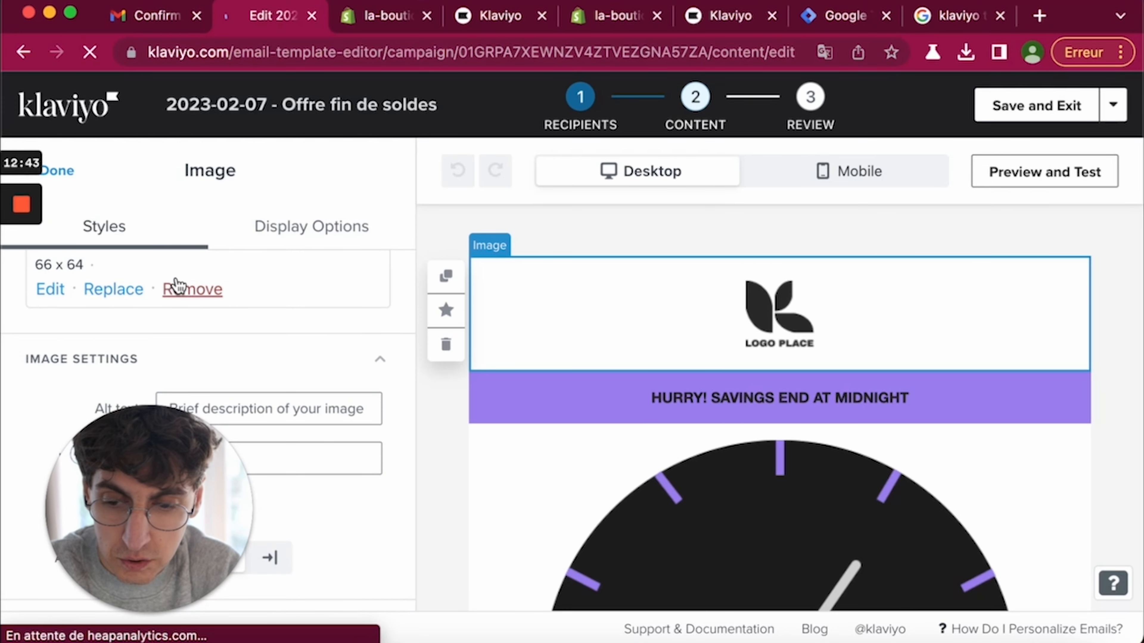
left_click(109, 290)
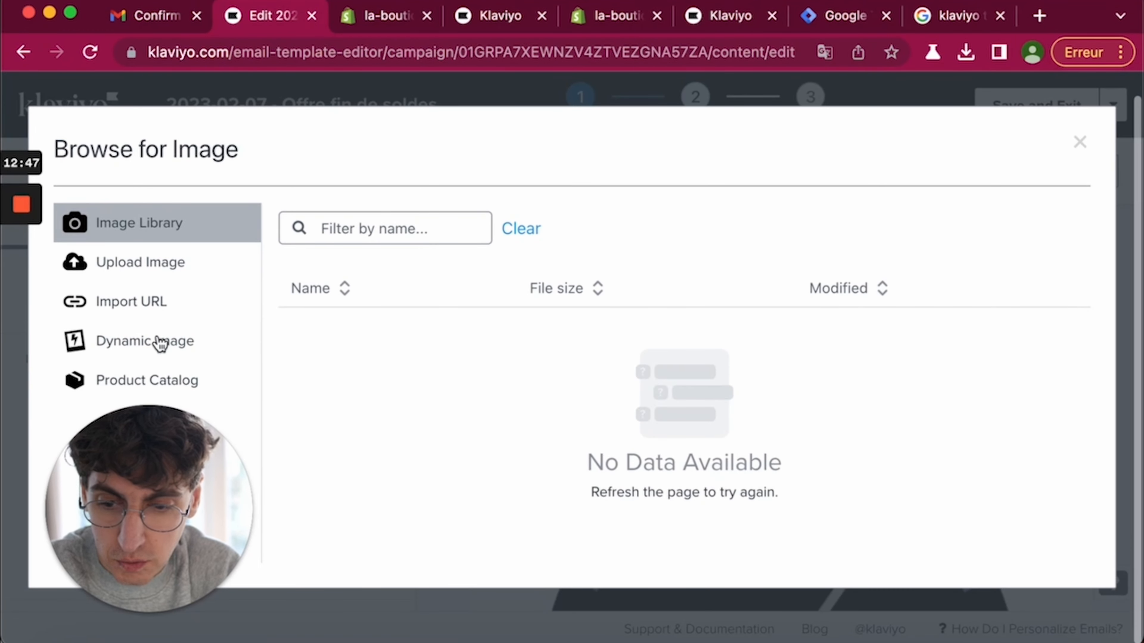
left_click(141, 383)
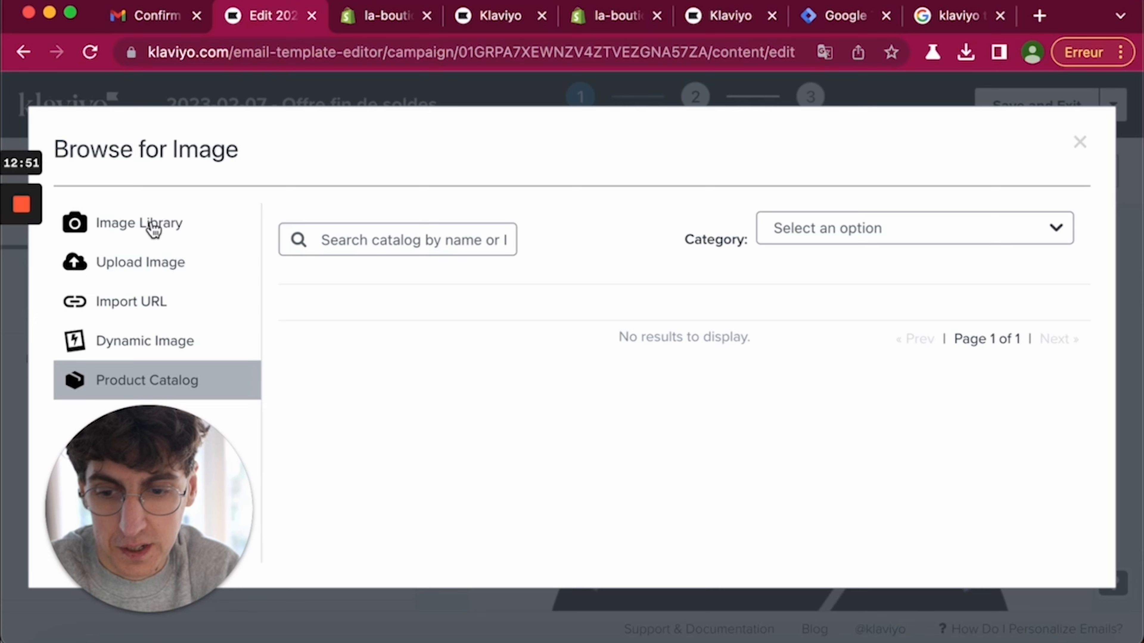
left_click(147, 228)
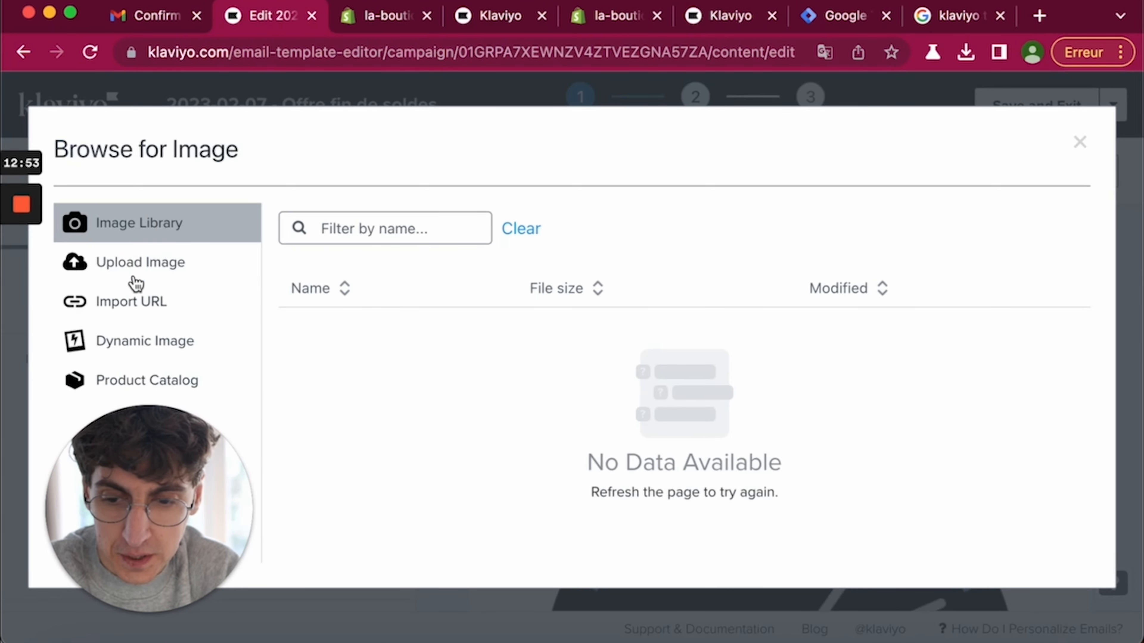
left_click_drag(124, 266, 168, 203)
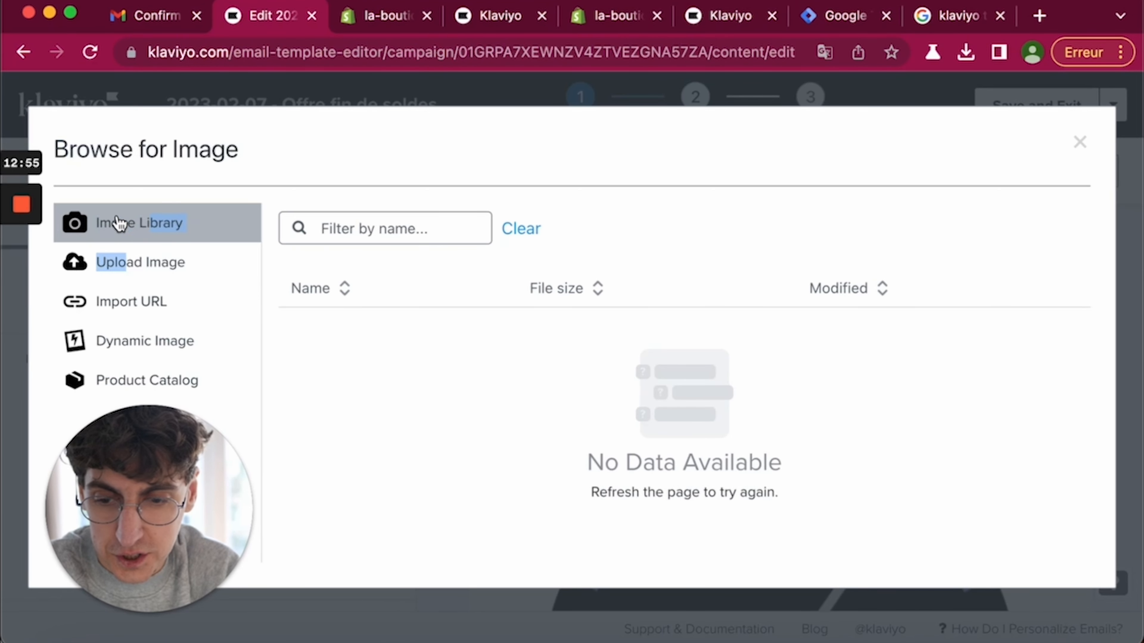
left_click(85, 260)
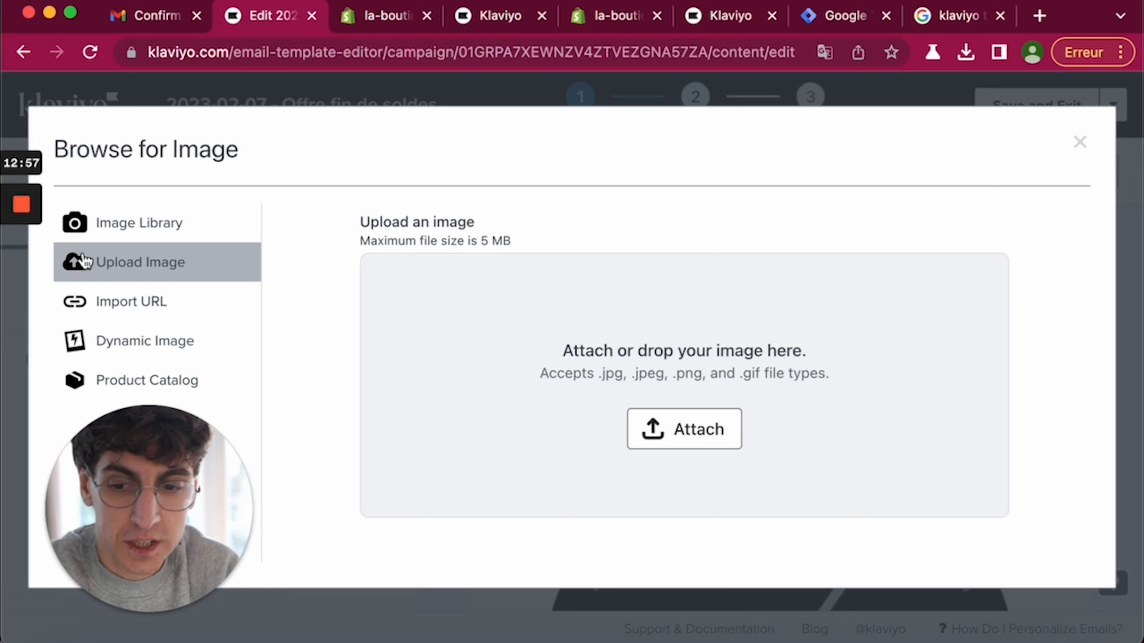
left_click(685, 429)
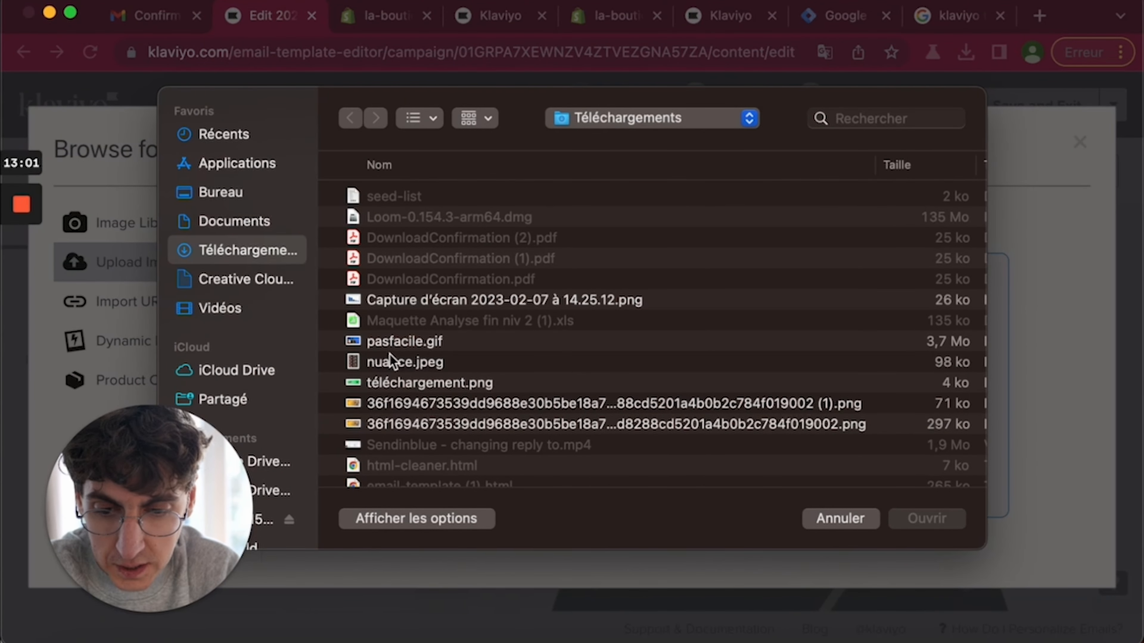
scroll(397, 366, "down", 5)
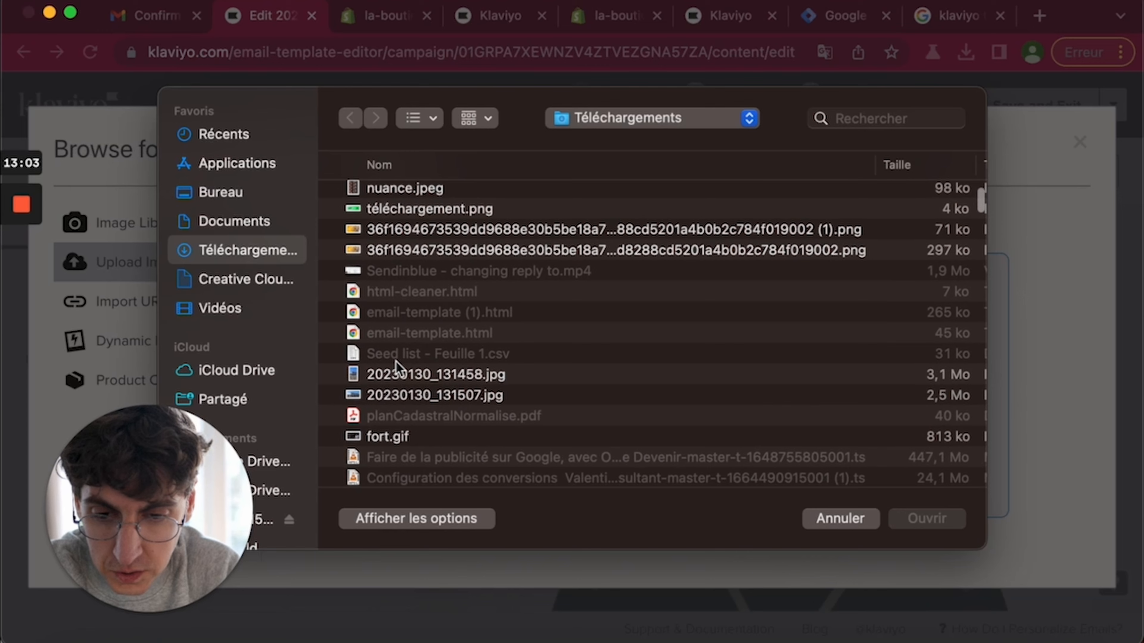
scroll(430, 382, "down", 3)
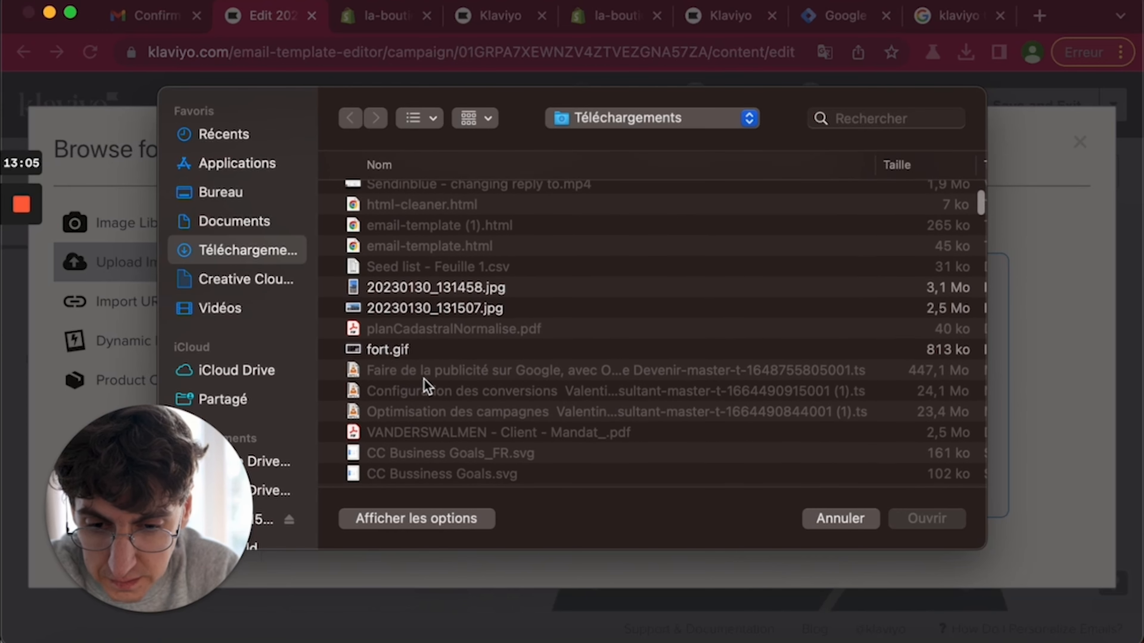
double_click(388, 349)
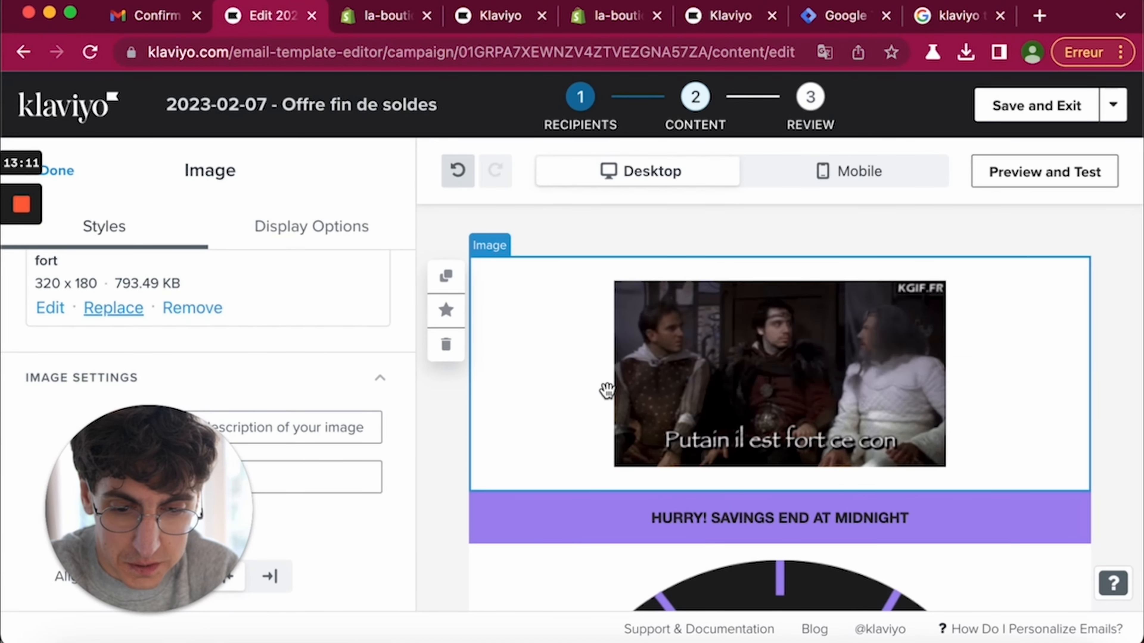
scroll(606, 390, "down", 2)
- Replace the HURRY! SAVINGS END AT MIDNIGHT banner line with 'FAITES VITE, BIENTÔT LA FIN DES PROMOS'
scroll(606, 389, "down", 4)
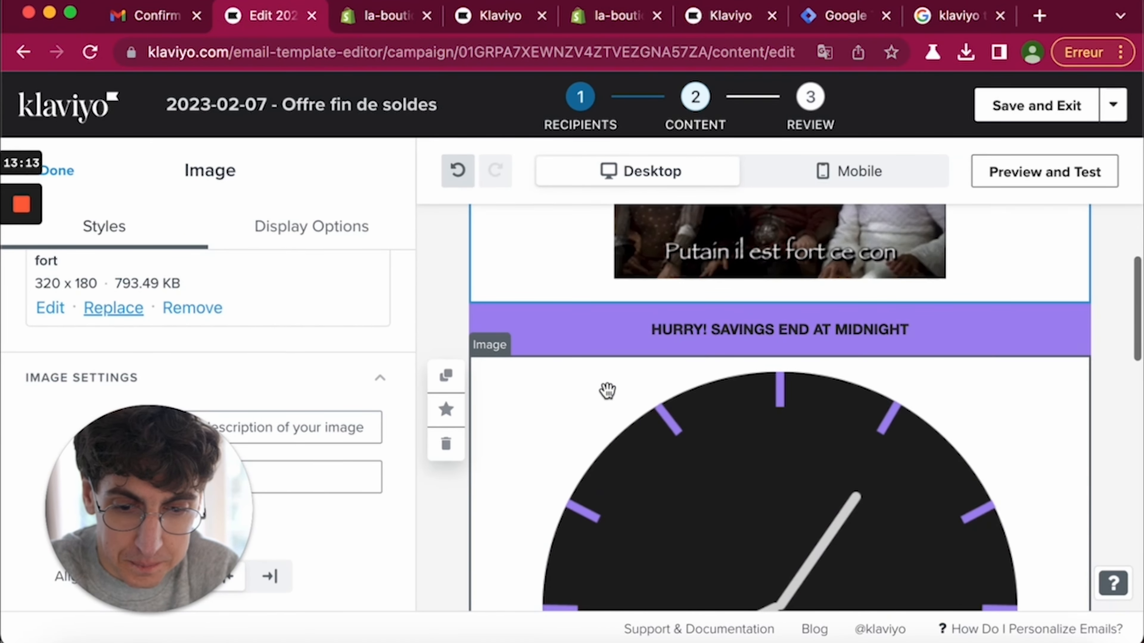
left_click(669, 265)
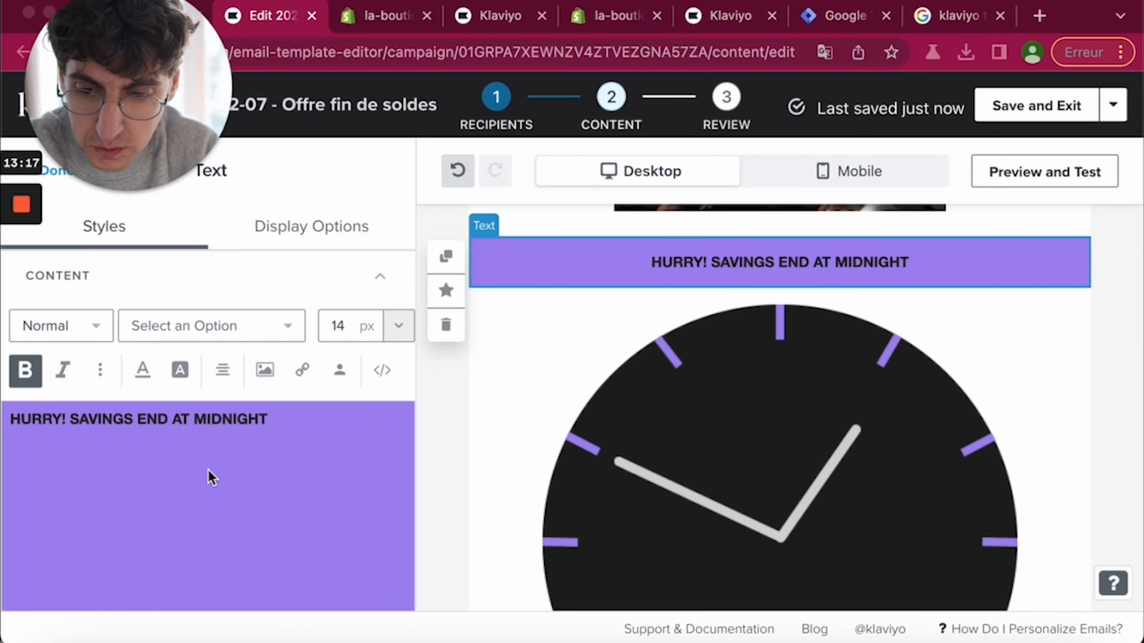
triple_click(169, 417)
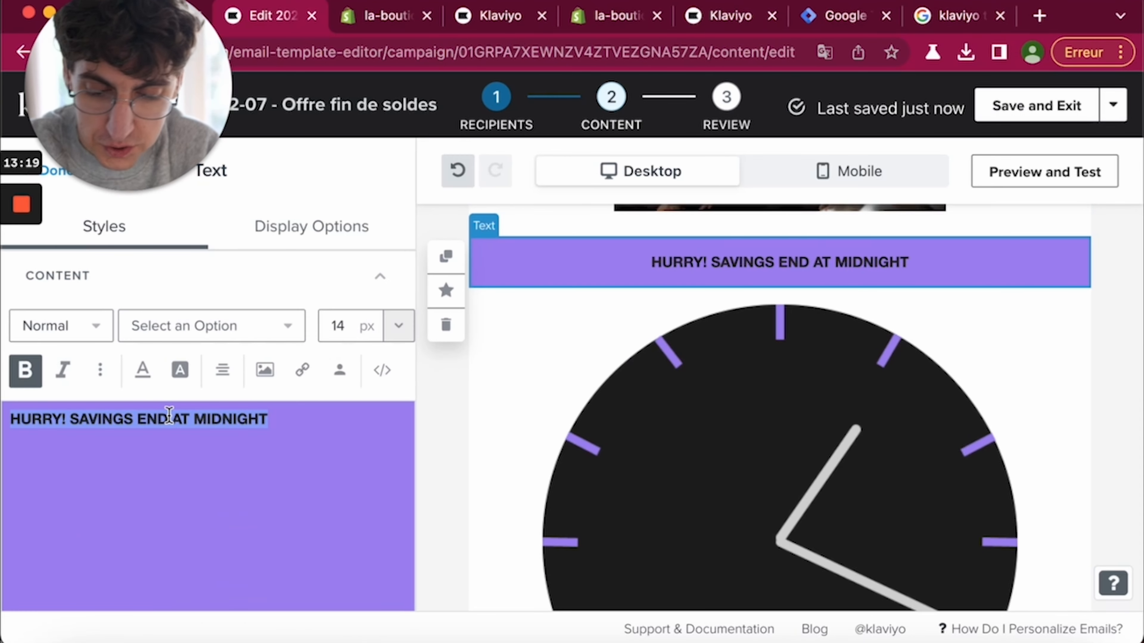
type("FAITES VITE")
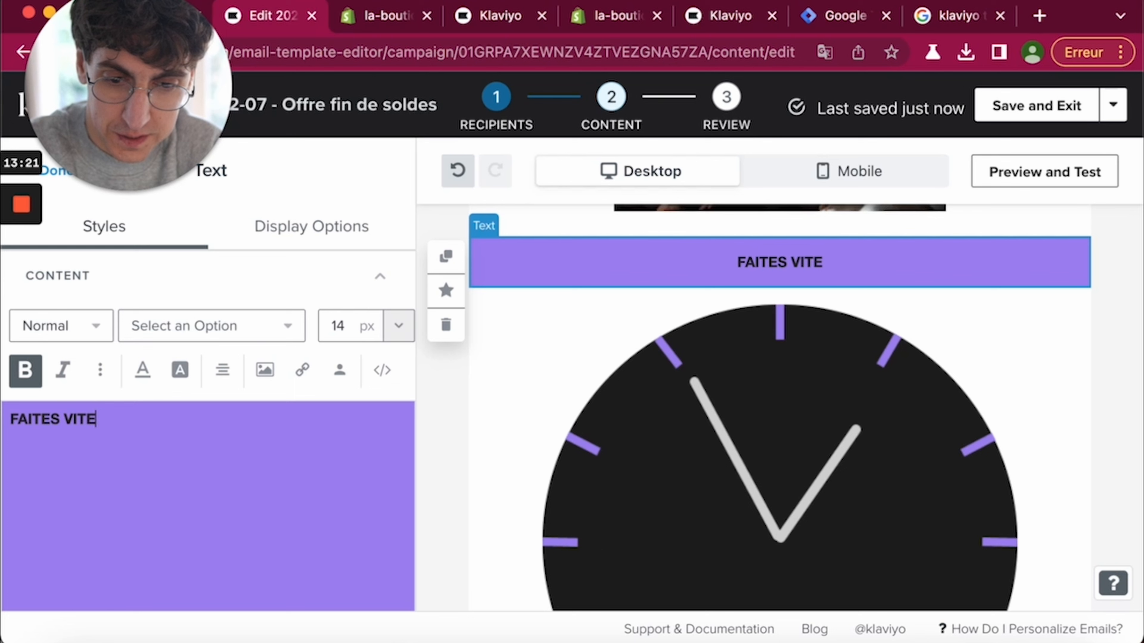
type(", BIENT'")
key("BackSpace")
type("$")
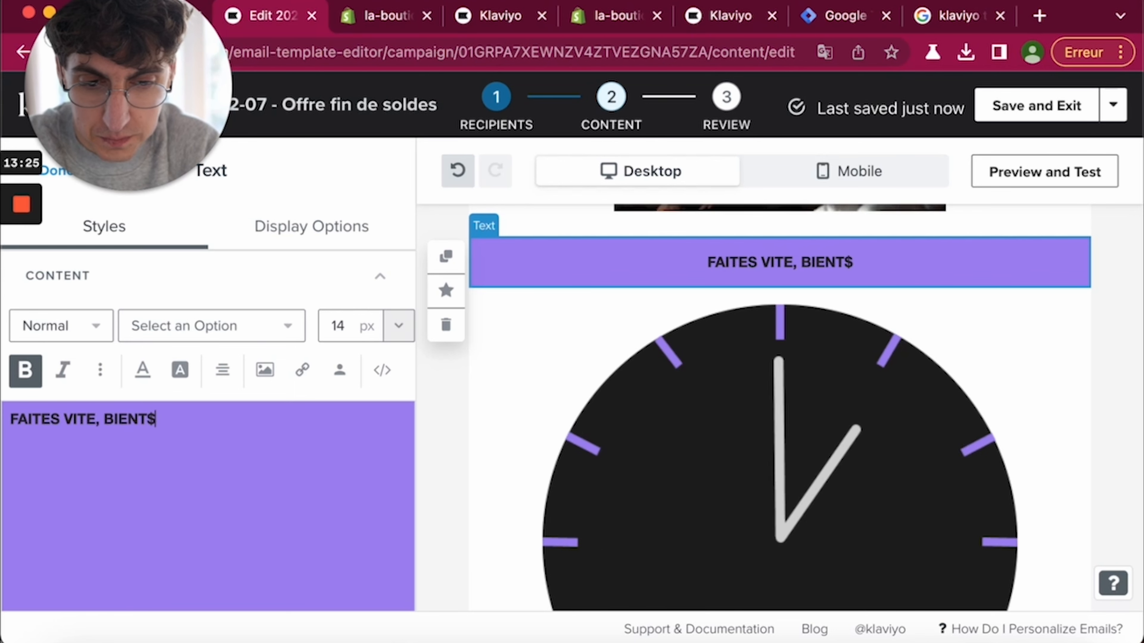
key("BackSpace")
type("ÔT ")
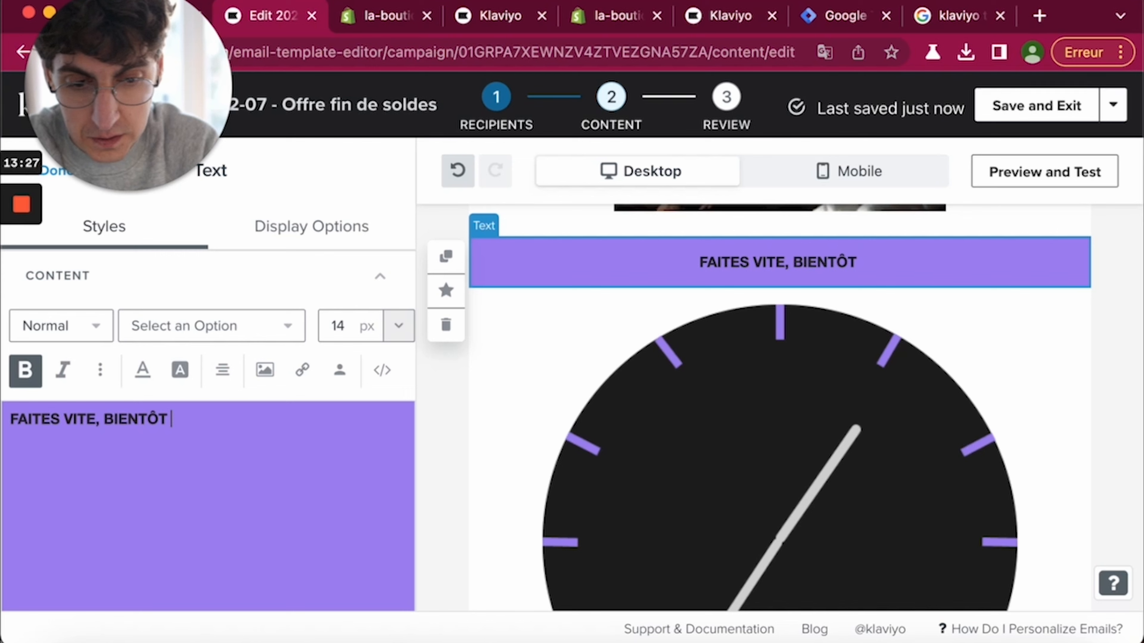
type("LA FIN DES PROMOS")
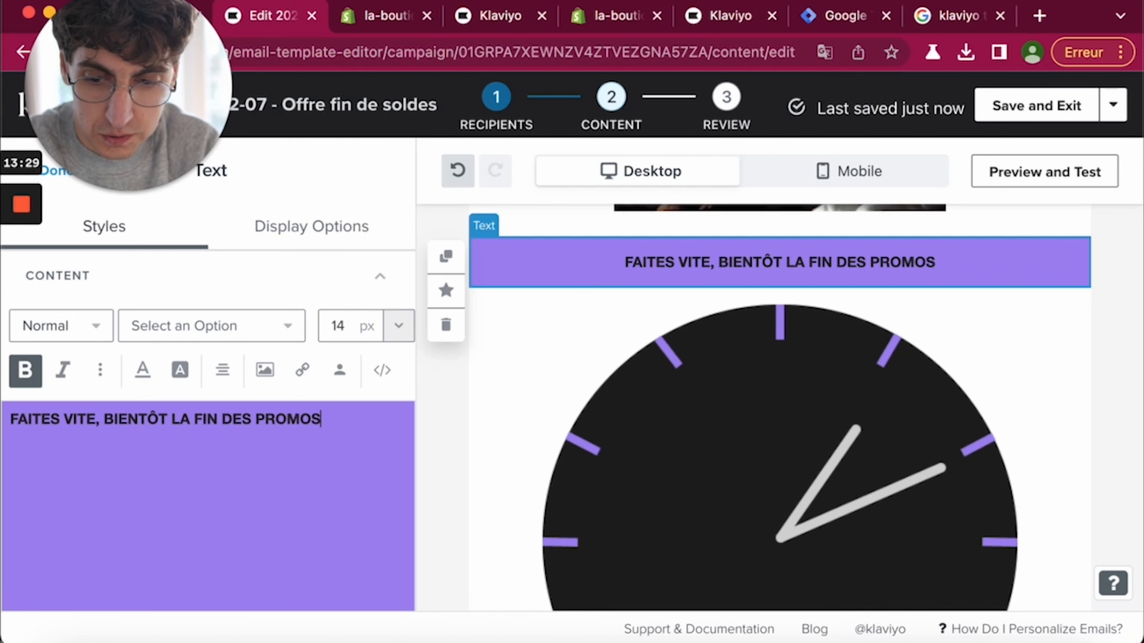
scroll(579, 446, "down", 1)
scroll(578, 446, "down", 3)
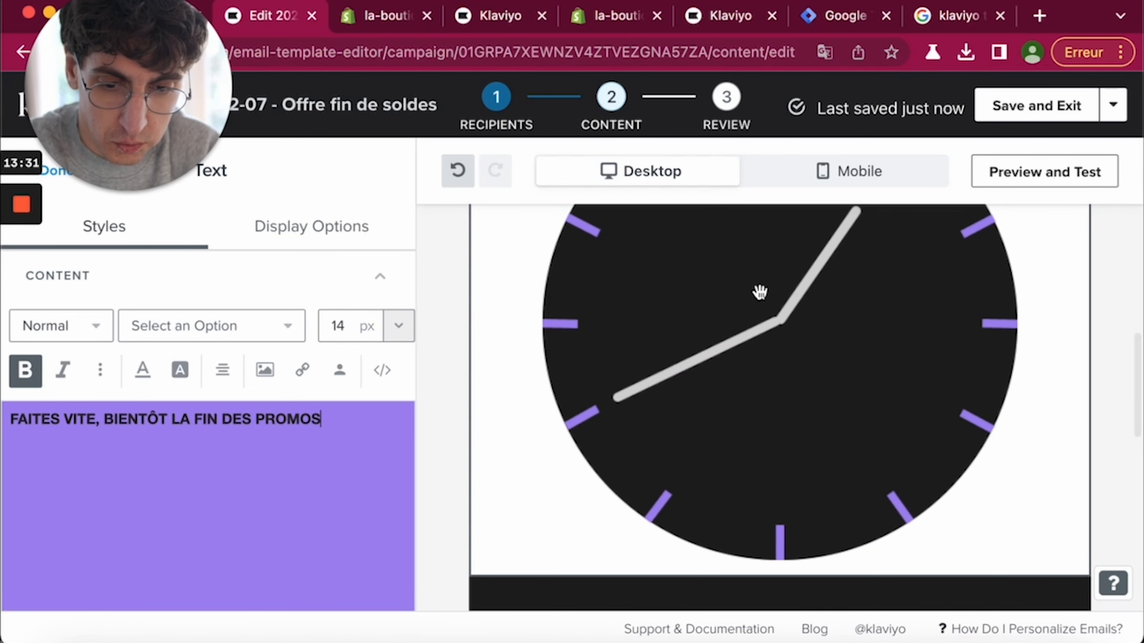
scroll(759, 400, "down", 5)
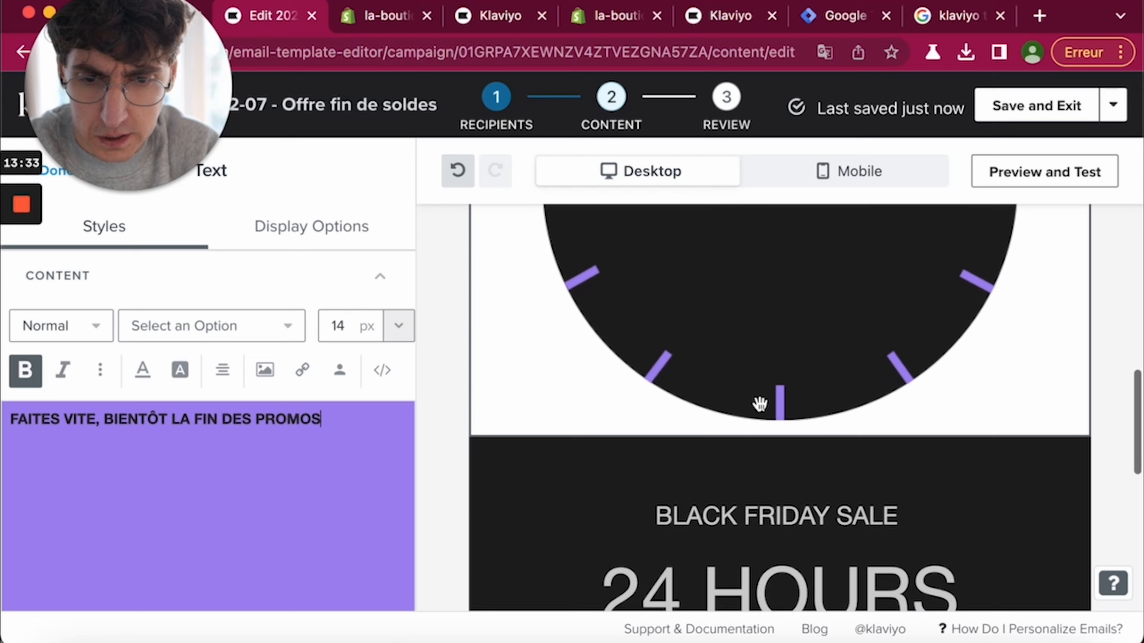
- Rewrite the heading as 'SOLDES D'HIVER' over '24 HEURES RESTANTES'
left_click(736, 340)
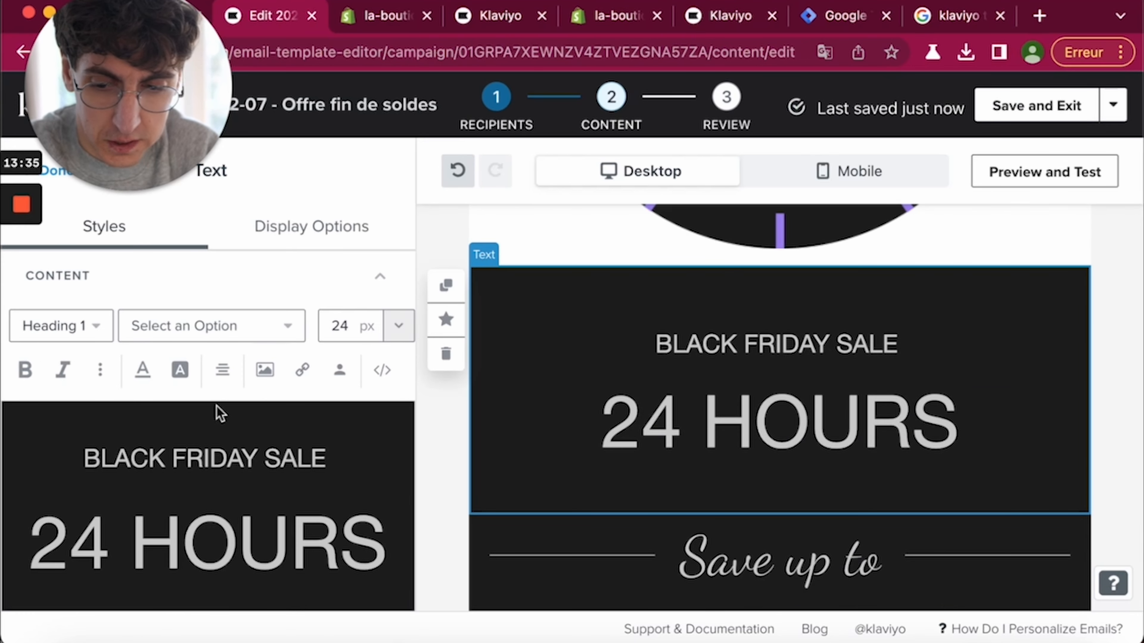
triple_click(270, 459)
type("SOLDES d")
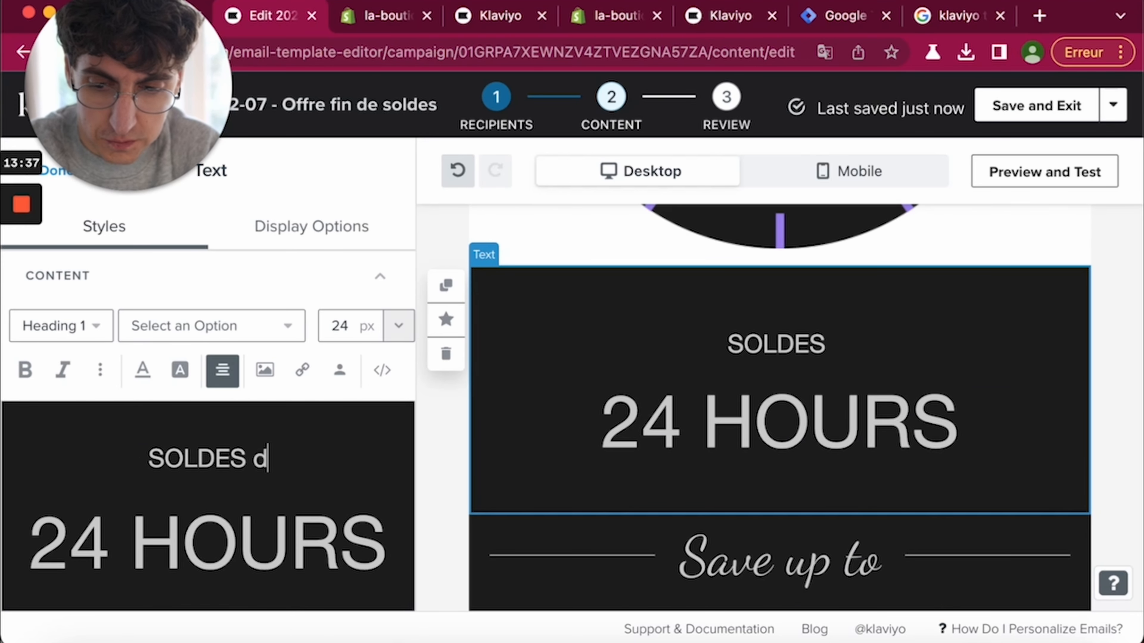
key("BackSpace")
type("D'HIVER")
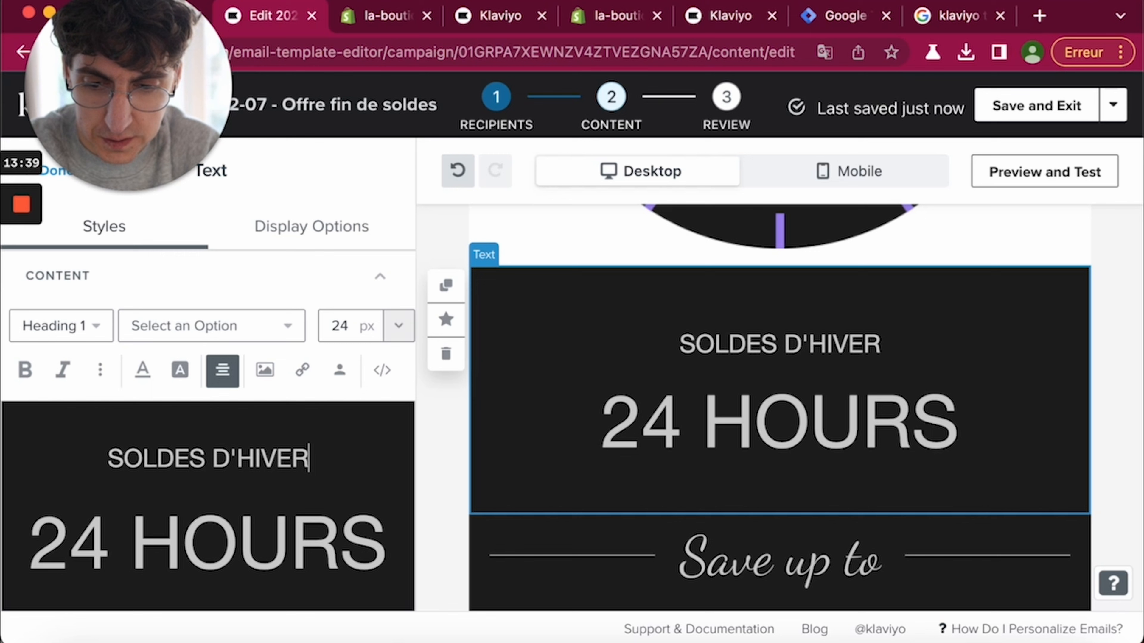
double_click(238, 541)
type("HEURE")
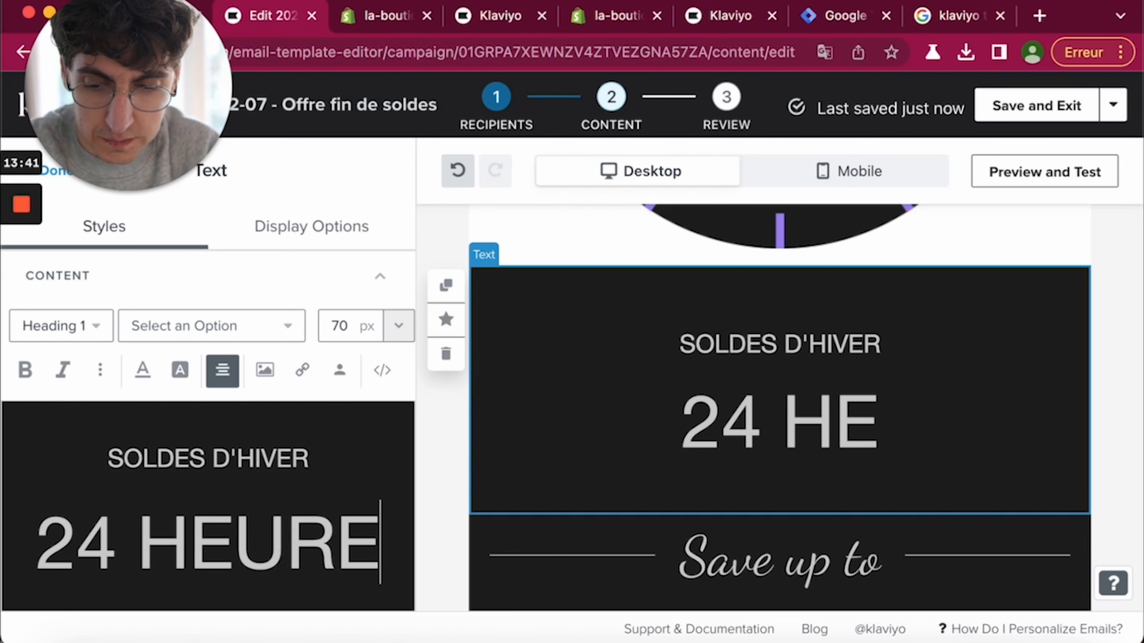
type("S RETANTS")
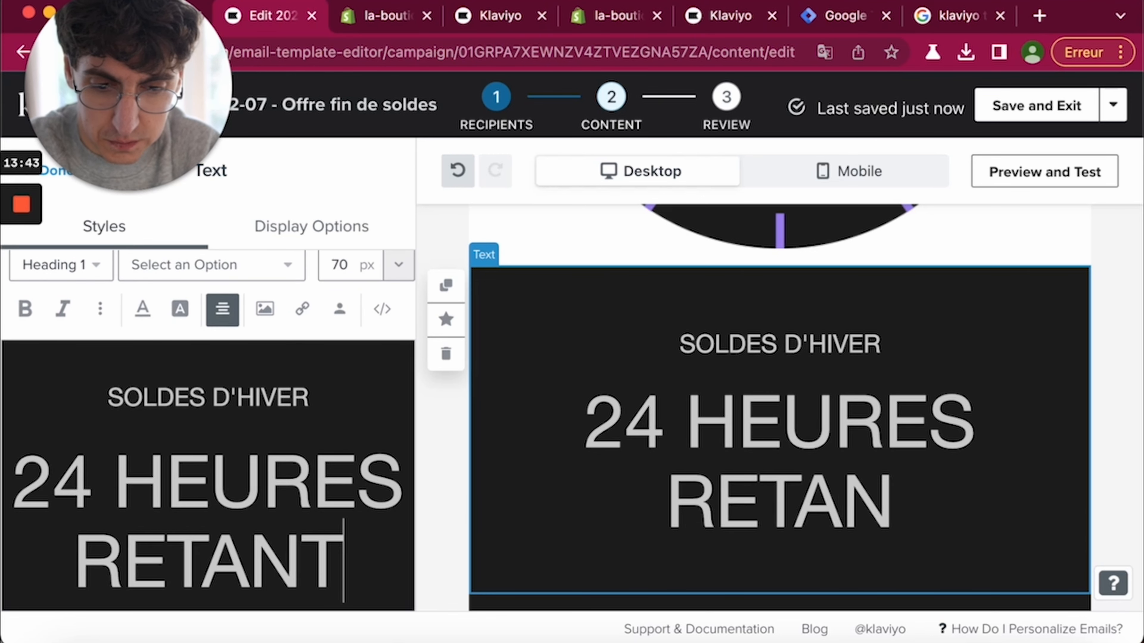
key("BackSpace")
type("ES")
scroll(602, 531, "down", 3)
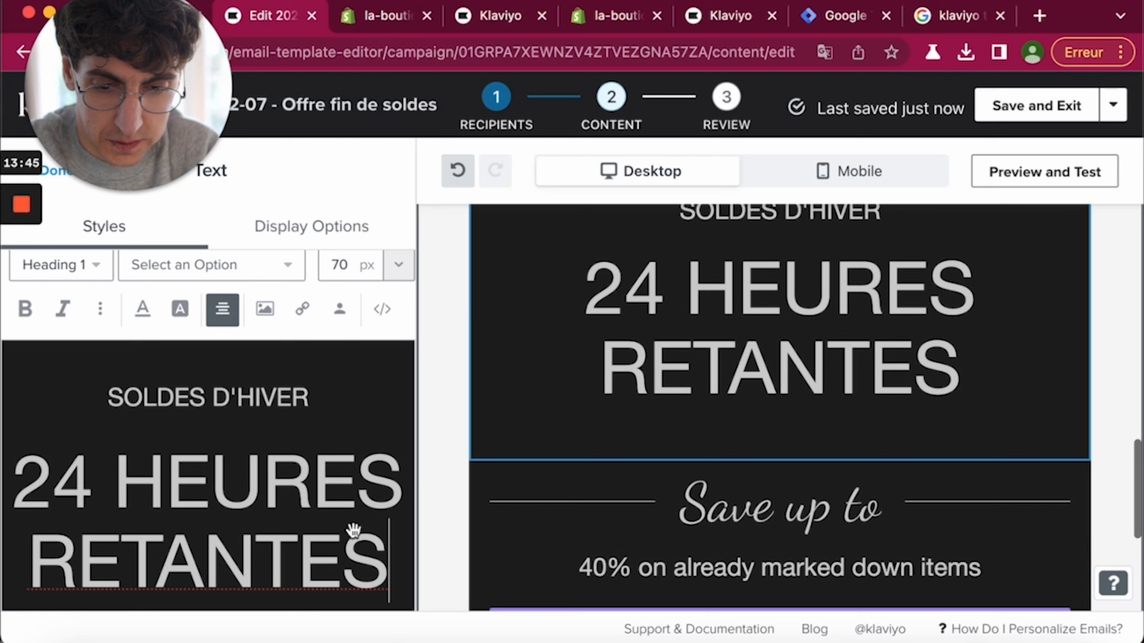
left_click(119, 569)
type("S")
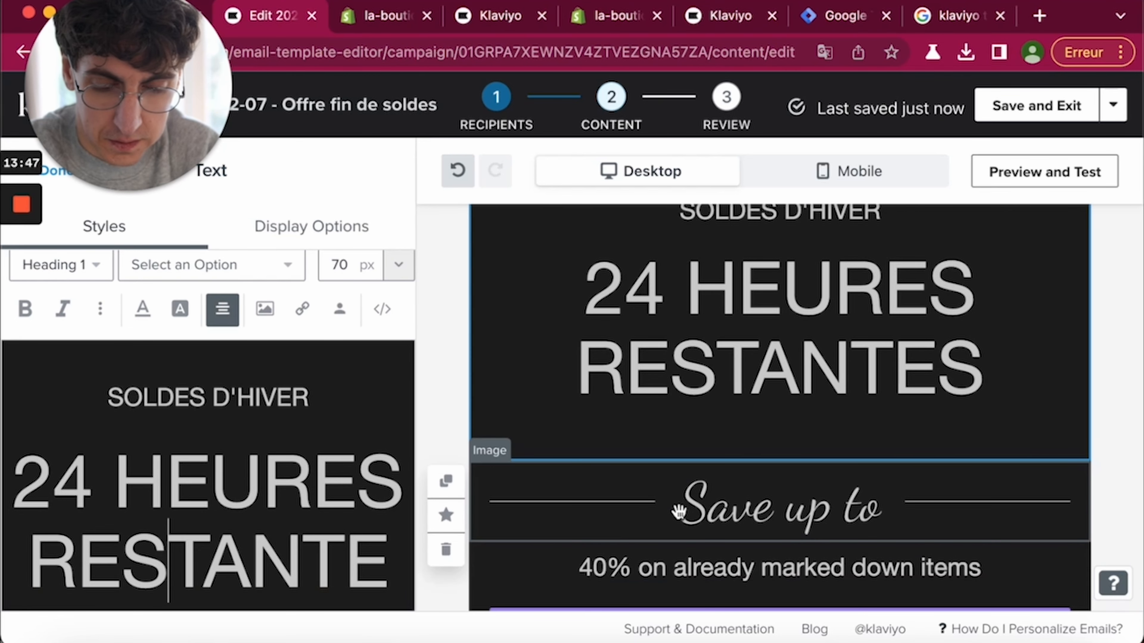
- Select the Save up to image, the 40% text, then the GET THE DEALS button block
left_click(690, 510)
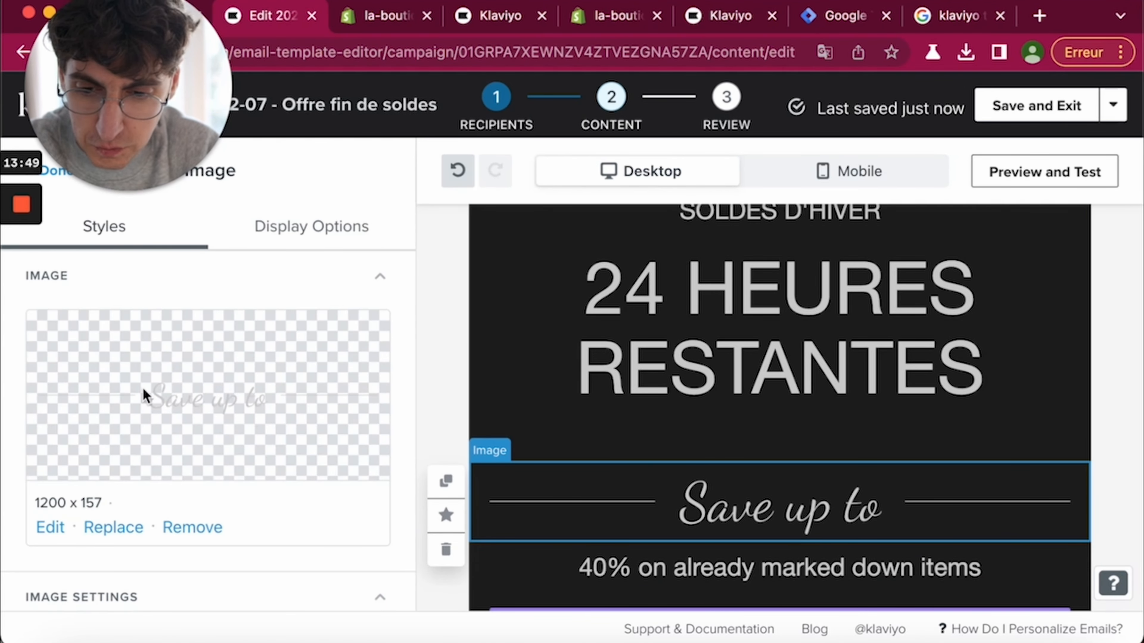
scroll(551, 506, "down", 3)
left_click(628, 462)
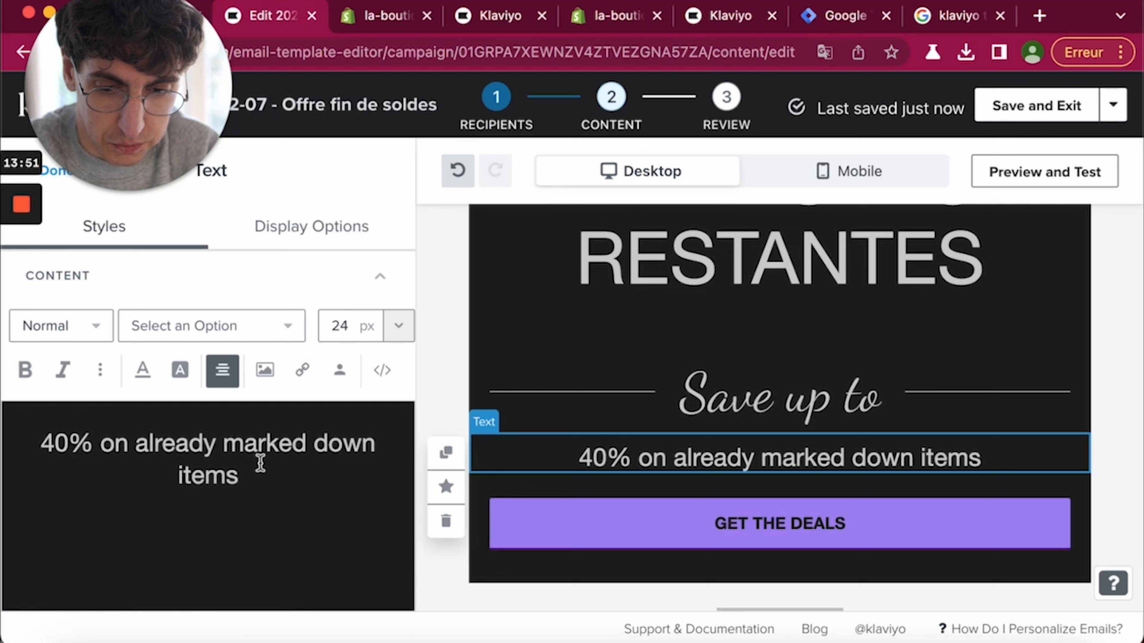
left_click_drag(242, 477, 61, 368)
scroll(767, 388, "down", 5)
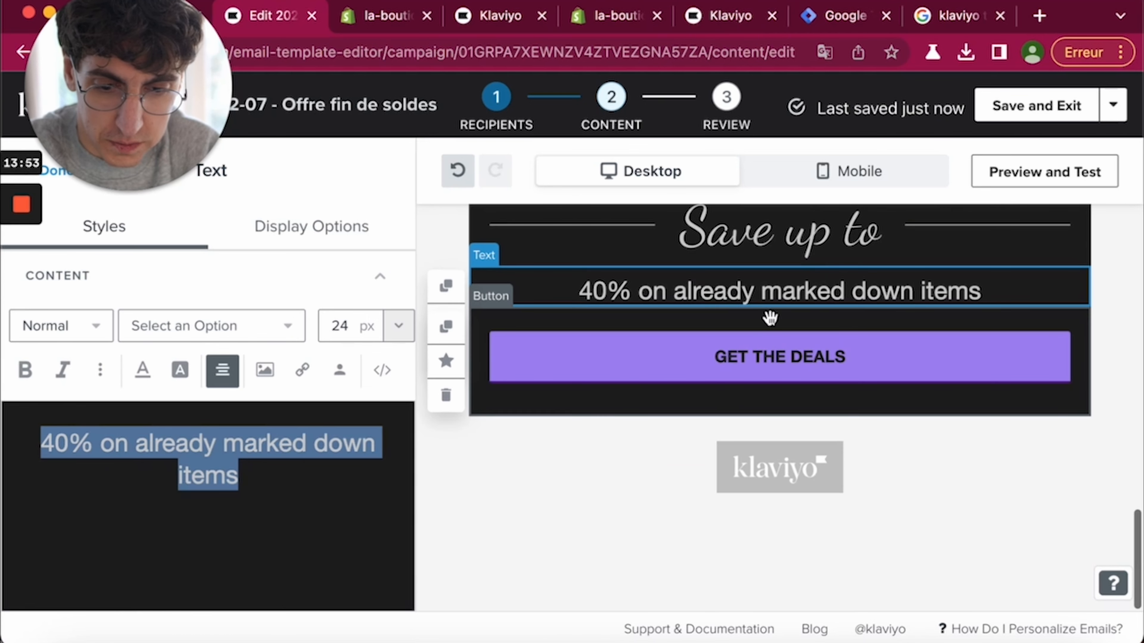
left_click(767, 381)
- Relabel the button J'EN PROFITE MAINTENANT and copy the shop domain from Shopify for its URL
left_click(236, 340)
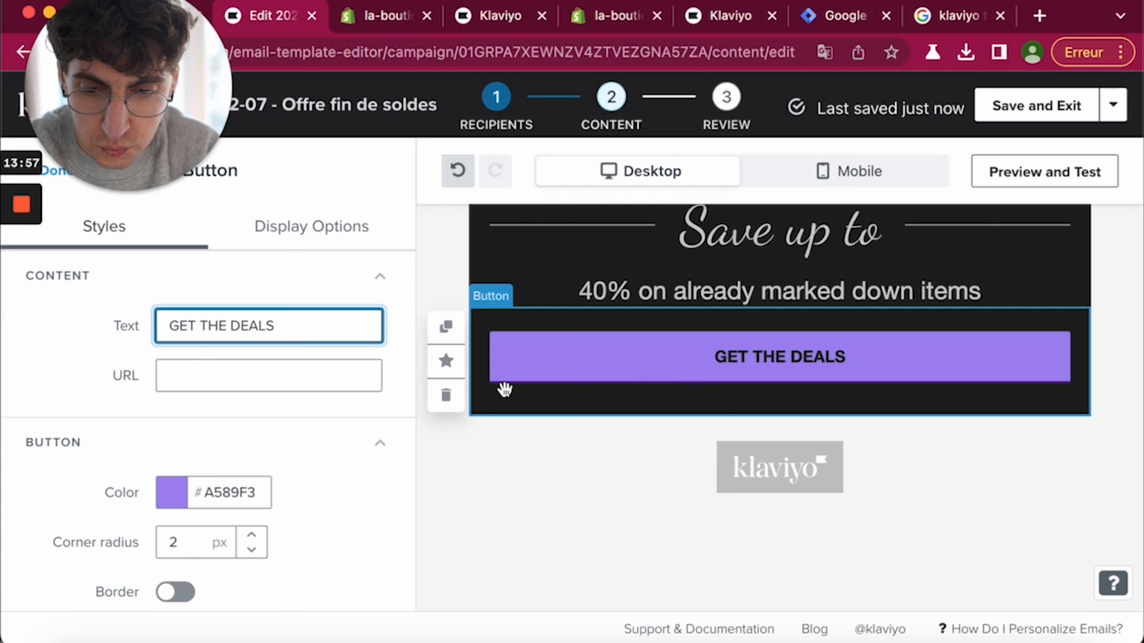
triple_click(193, 326)
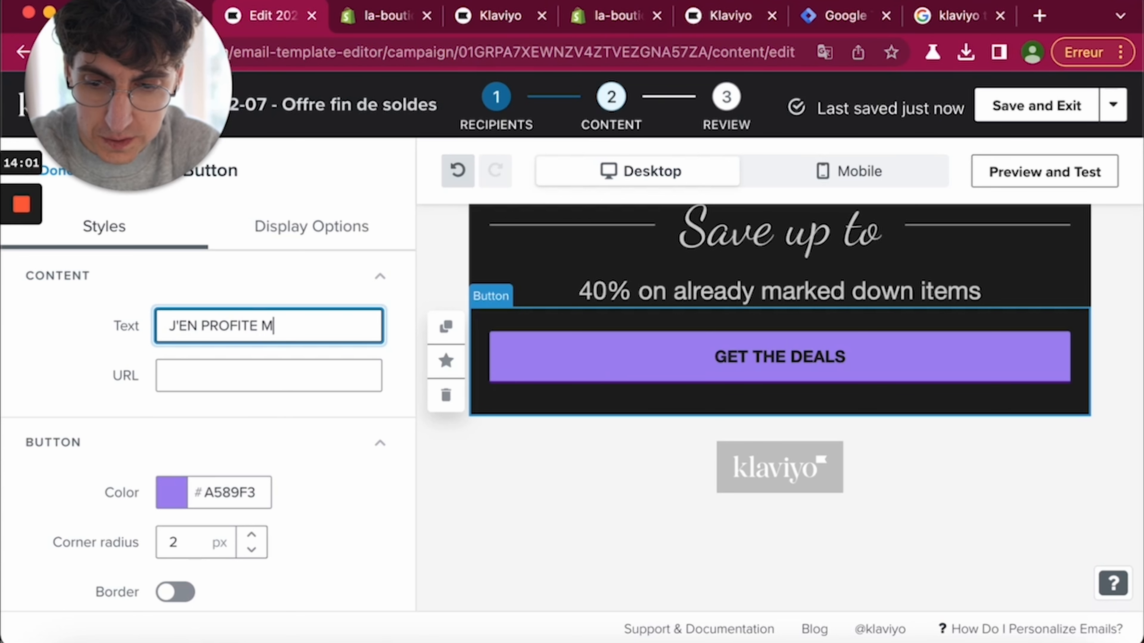
left_click(204, 378)
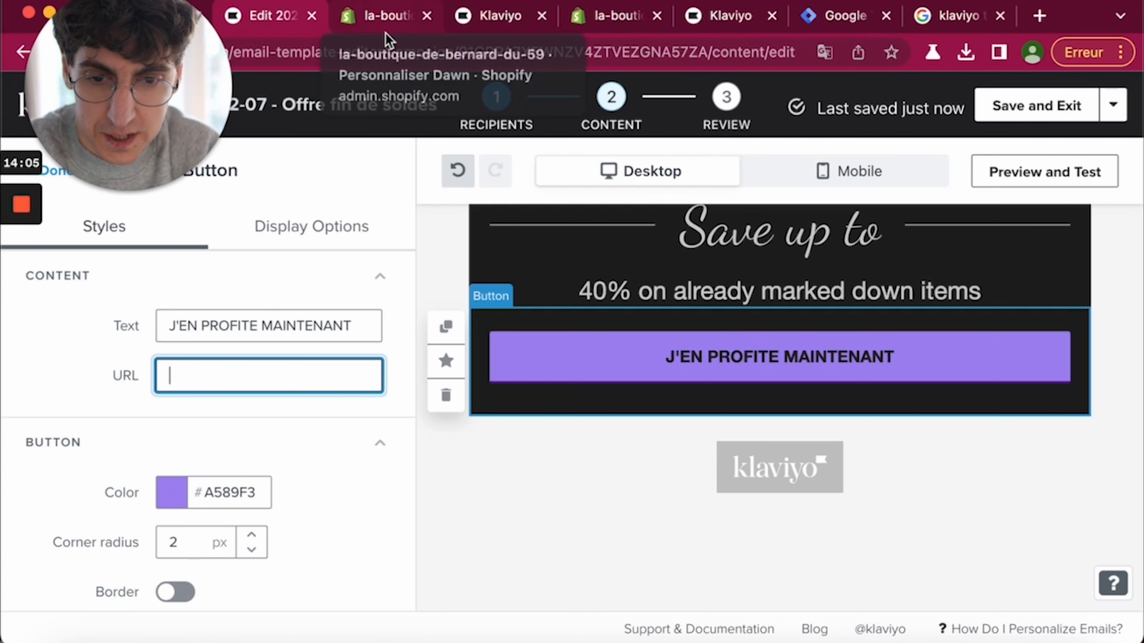
left_click(375, 23)
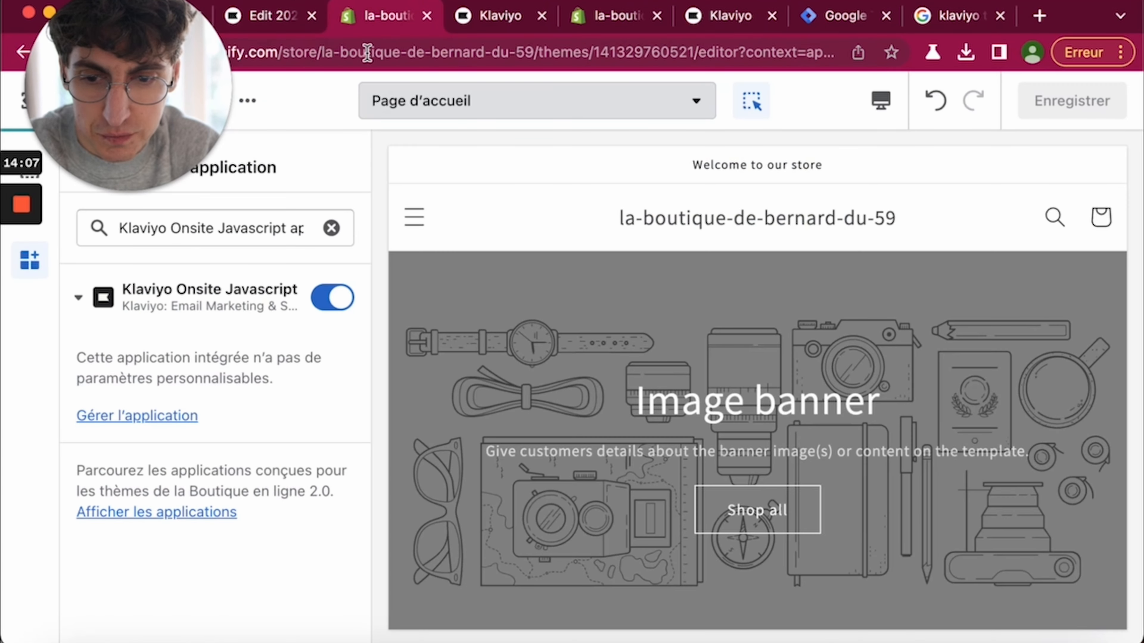
left_click_drag(322, 52, 525, 52)
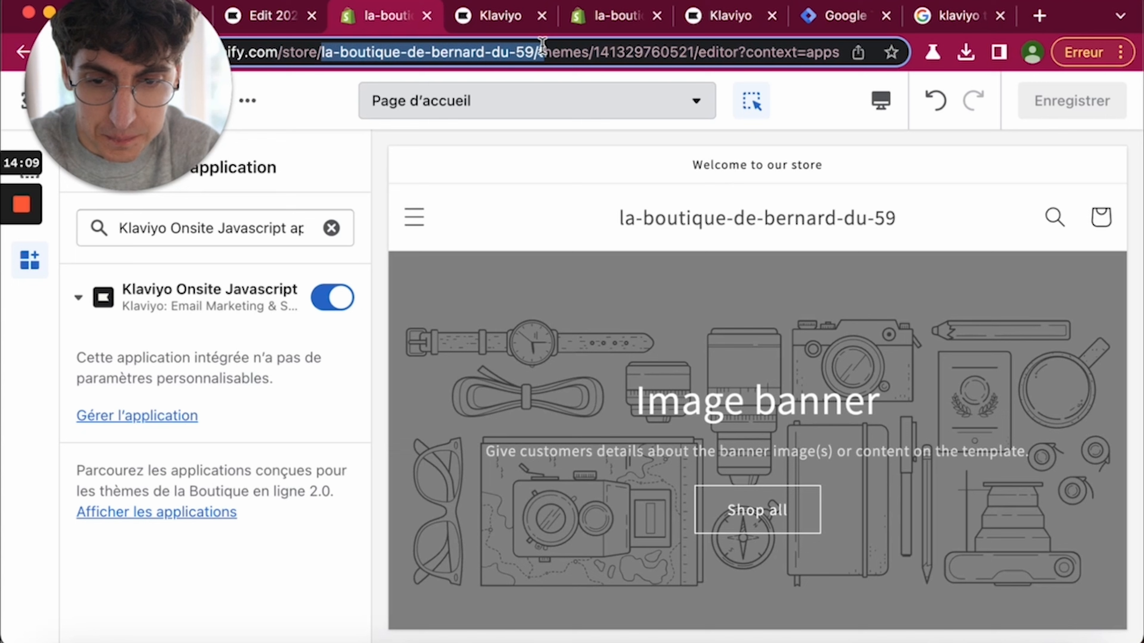
left_click(298, 27)
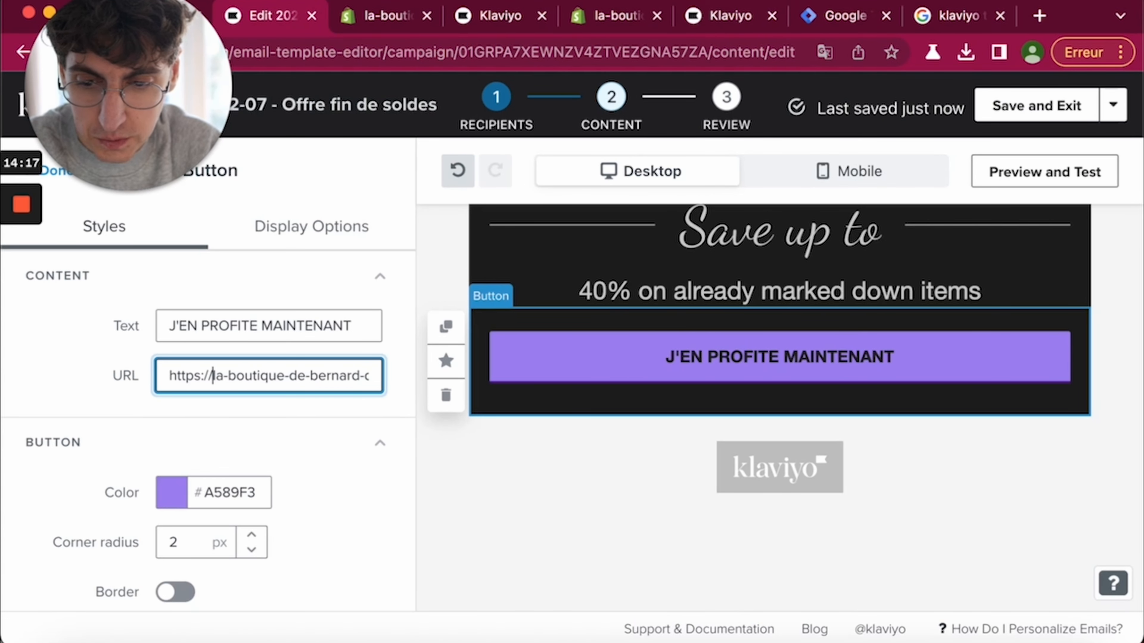
- Finish the button's link and keep the button sized to fit its text
left_click(387, 509)
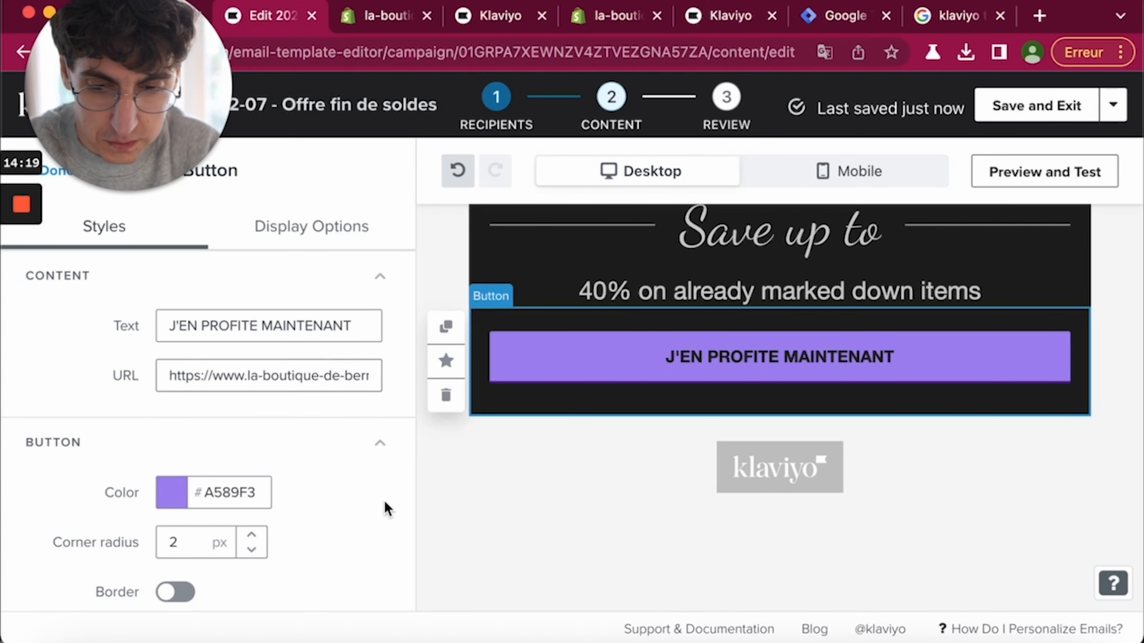
scroll(352, 528, "down", 10)
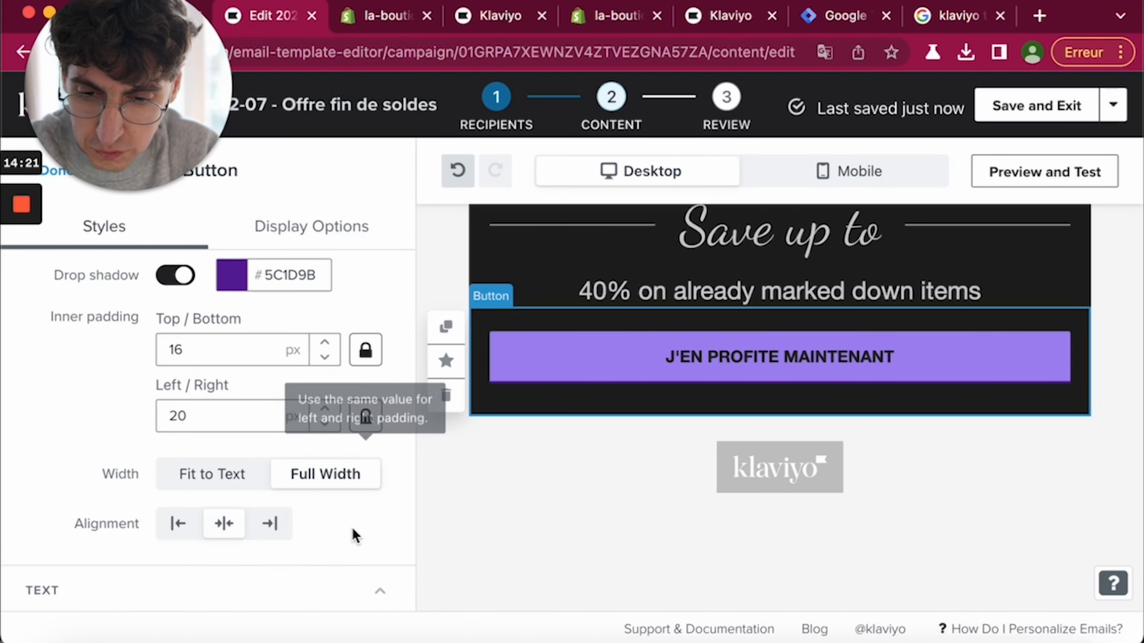
scroll(222, 387, "up", 3)
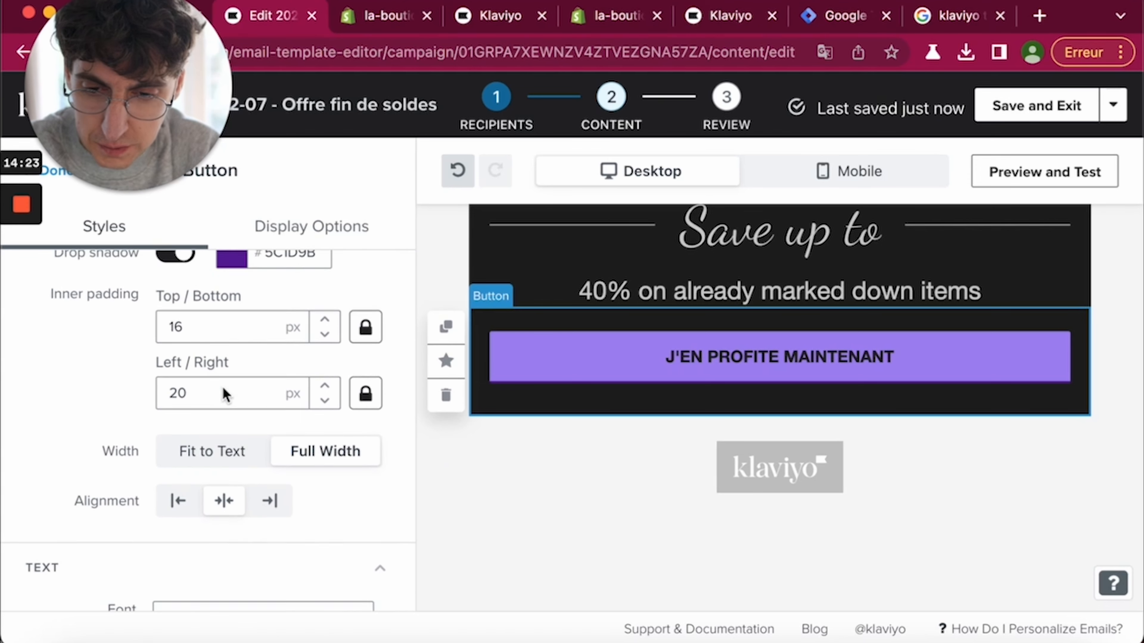
left_click(227, 491)
left_click(298, 482)
left_click(231, 480)
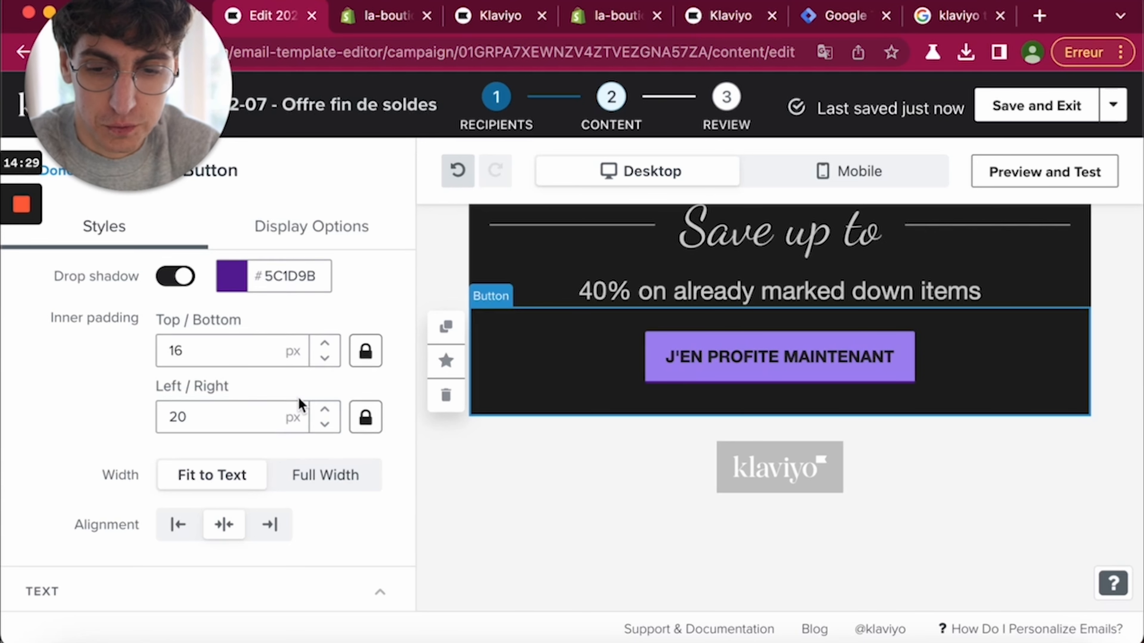
- Extend the button label to 'J'EN PROFITE MAINTENANT POUR PROFITER', leaving its background colour on
scroll(298, 399, "up", 5)
left_click(346, 316)
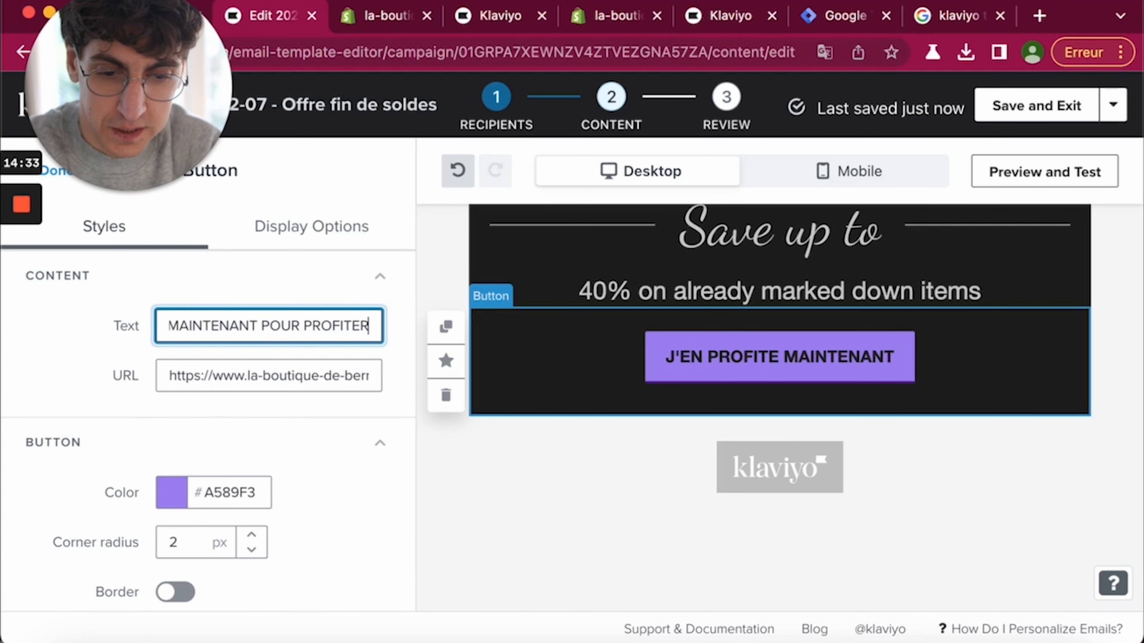
type("POUR PROFITER")
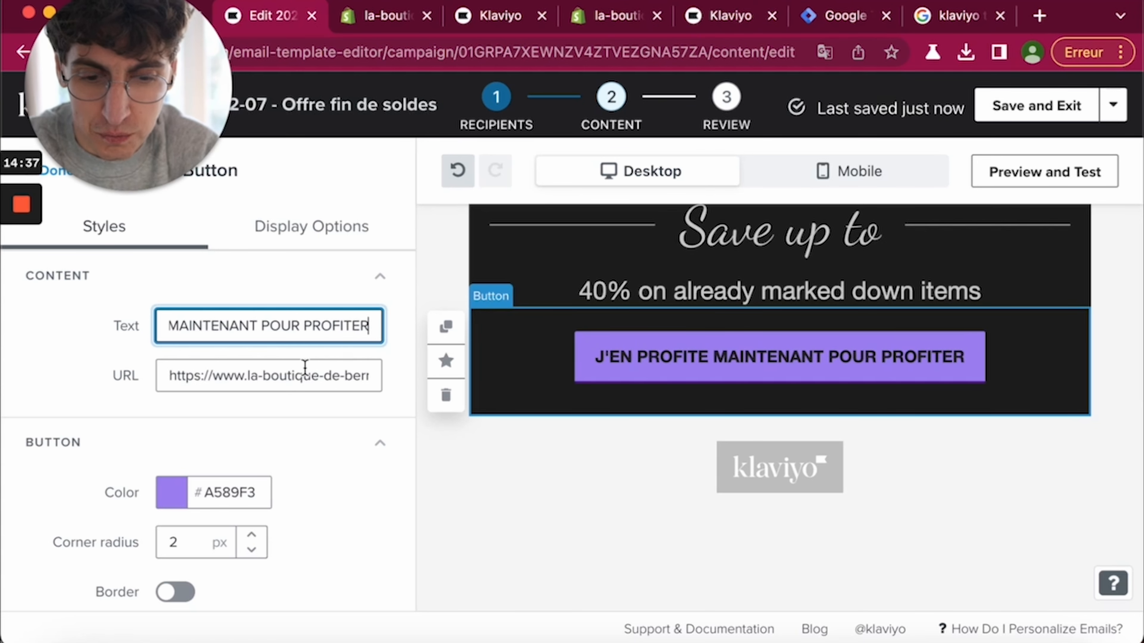
scroll(305, 367, "down", 2)
scroll(305, 368, "down", 7)
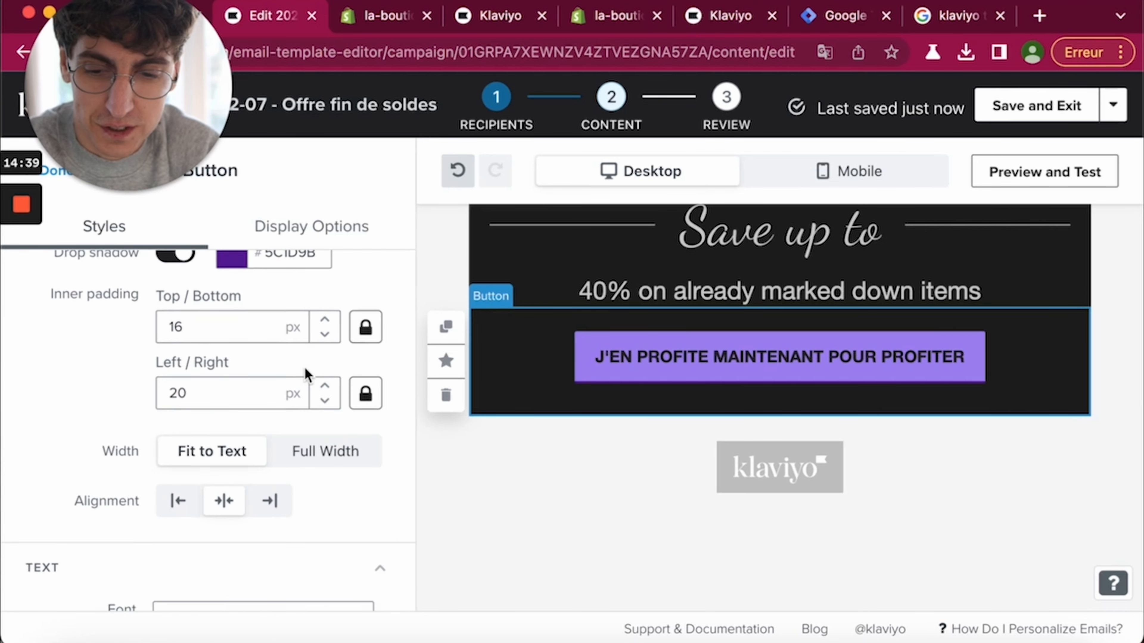
scroll(305, 368, "down", 8)
scroll(304, 368, "down", 4)
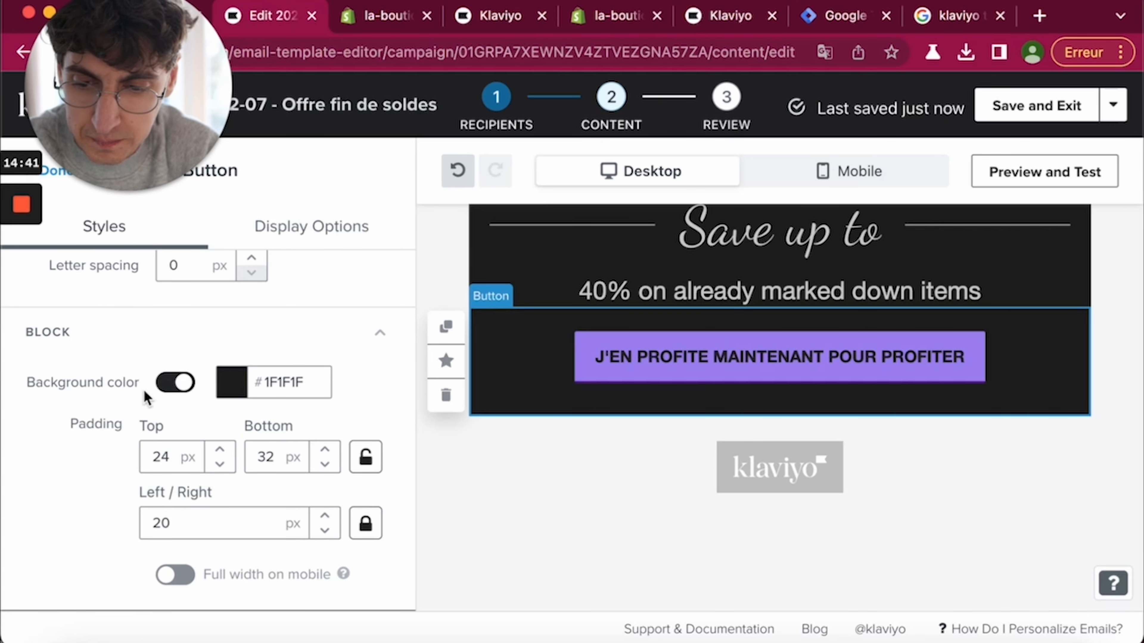
left_click(167, 385)
left_click(168, 387)
left_click(167, 386)
left_click(168, 386)
- Select the Save up to image and return to the Content blocks panel
left_click(511, 258)
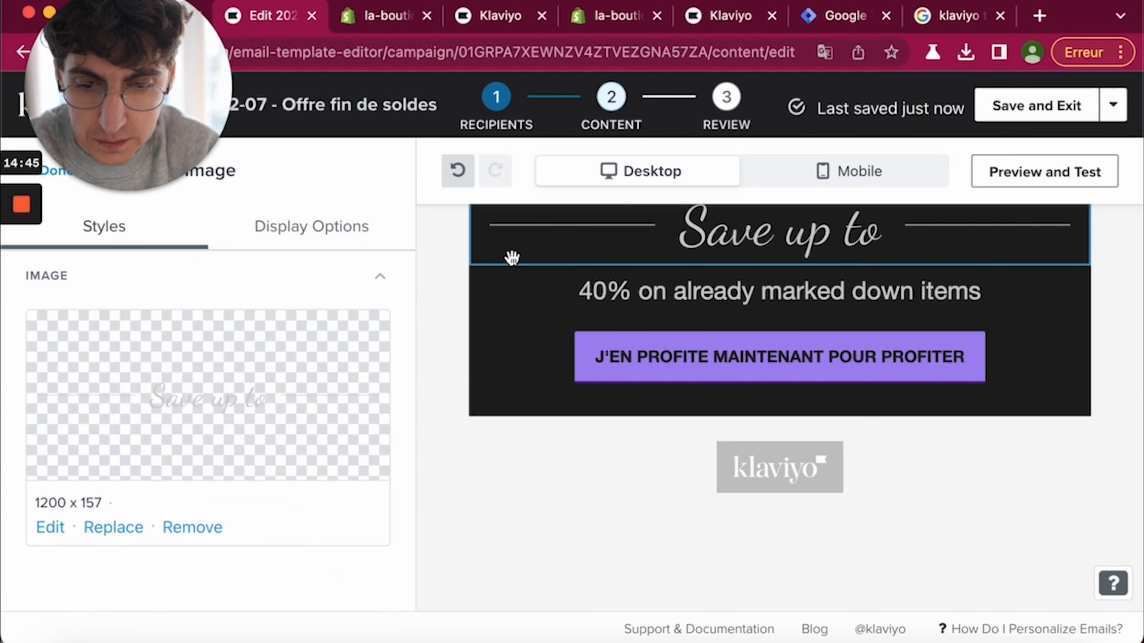
scroll(429, 304, "up", 10)
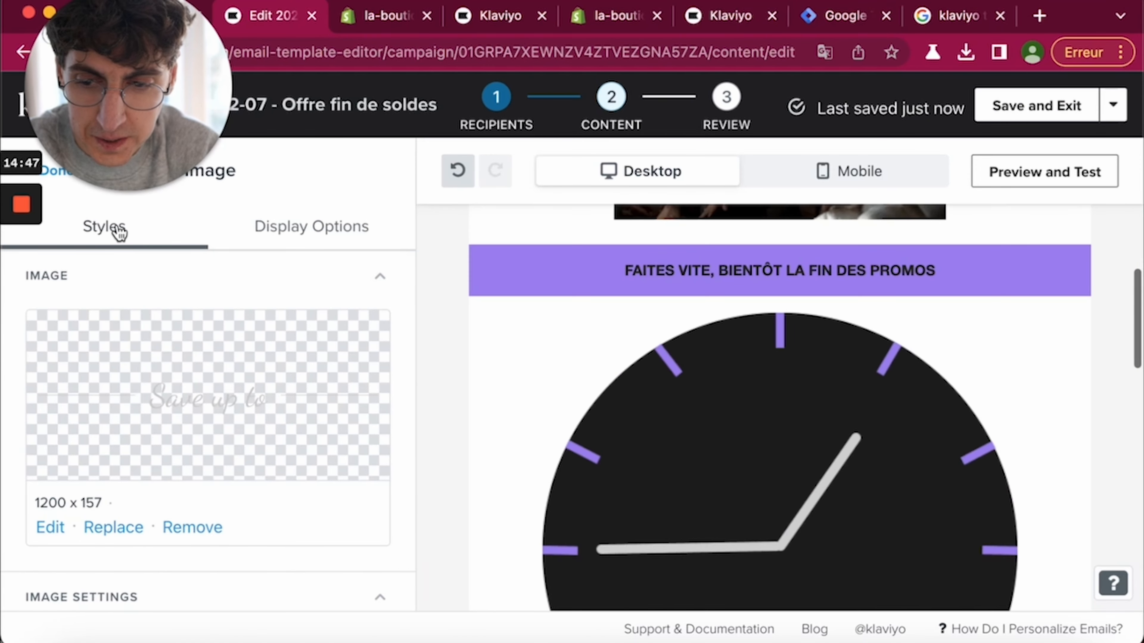
left_click_drag(93, 115, 85, 631)
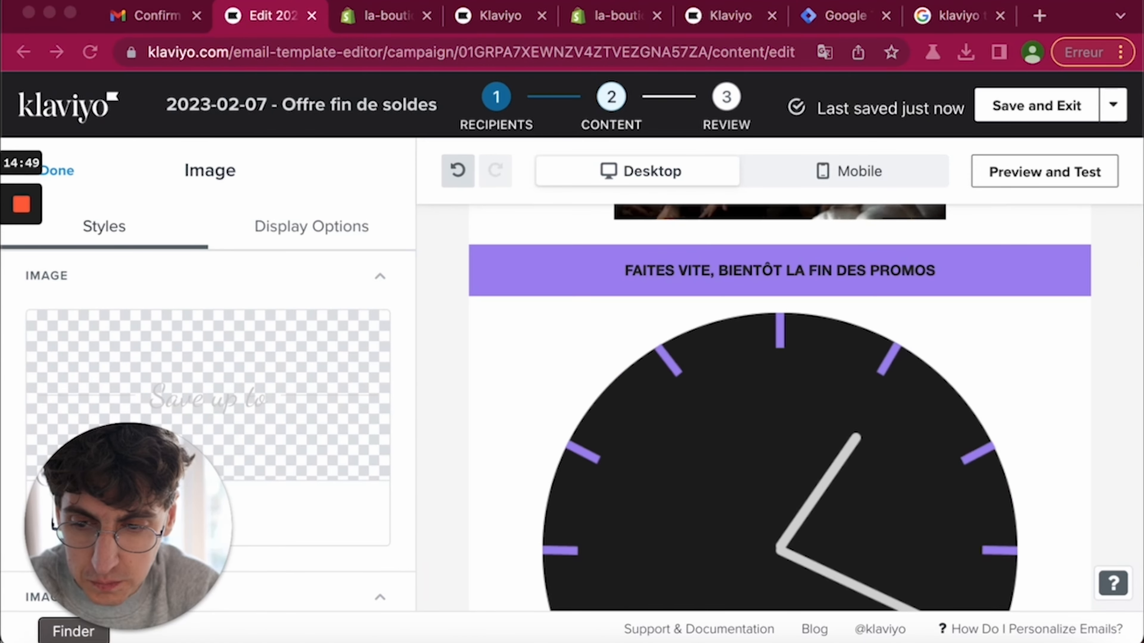
left_click(65, 169)
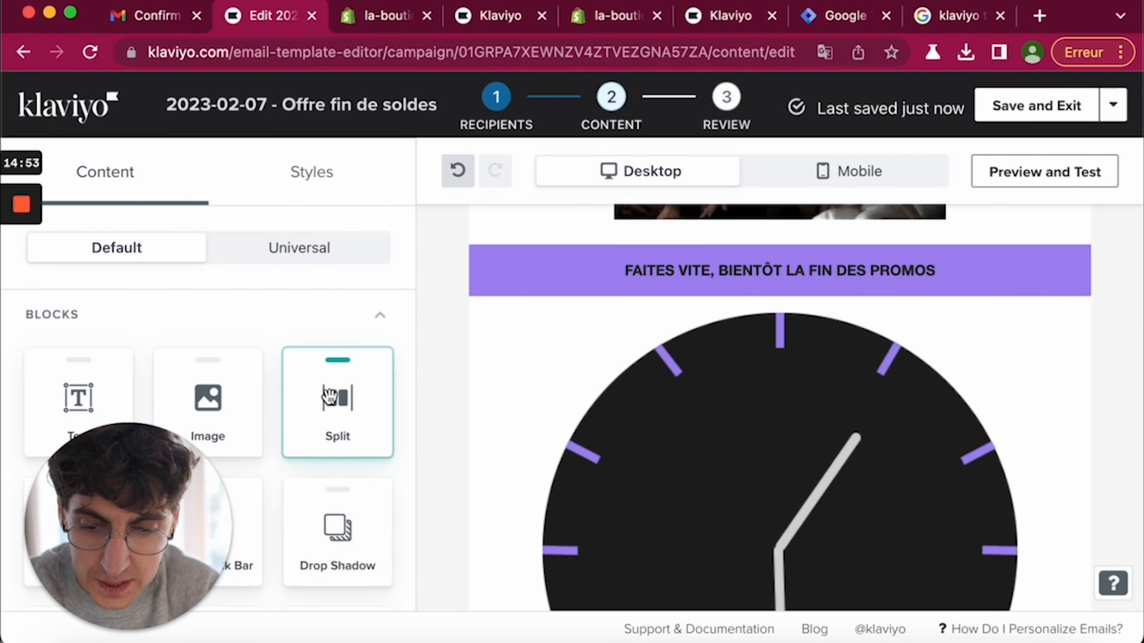
- Add a text block below the banner reading 'Déjà 10.000 clients en ont profité'
left_click_drag(90, 392, 577, 294)
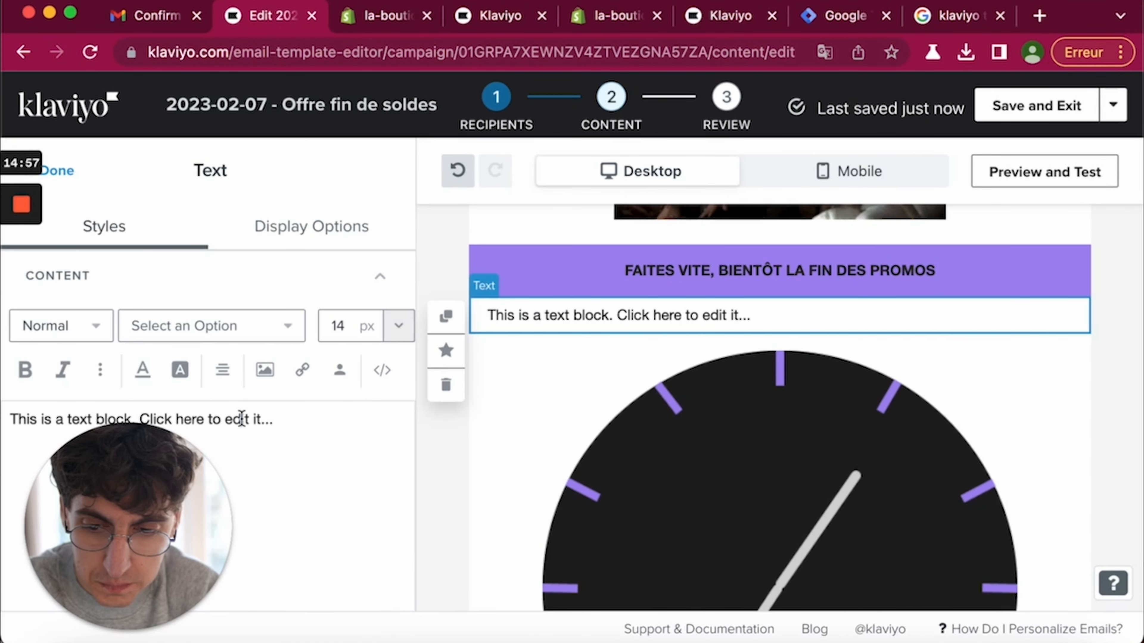
triple_click(241, 419)
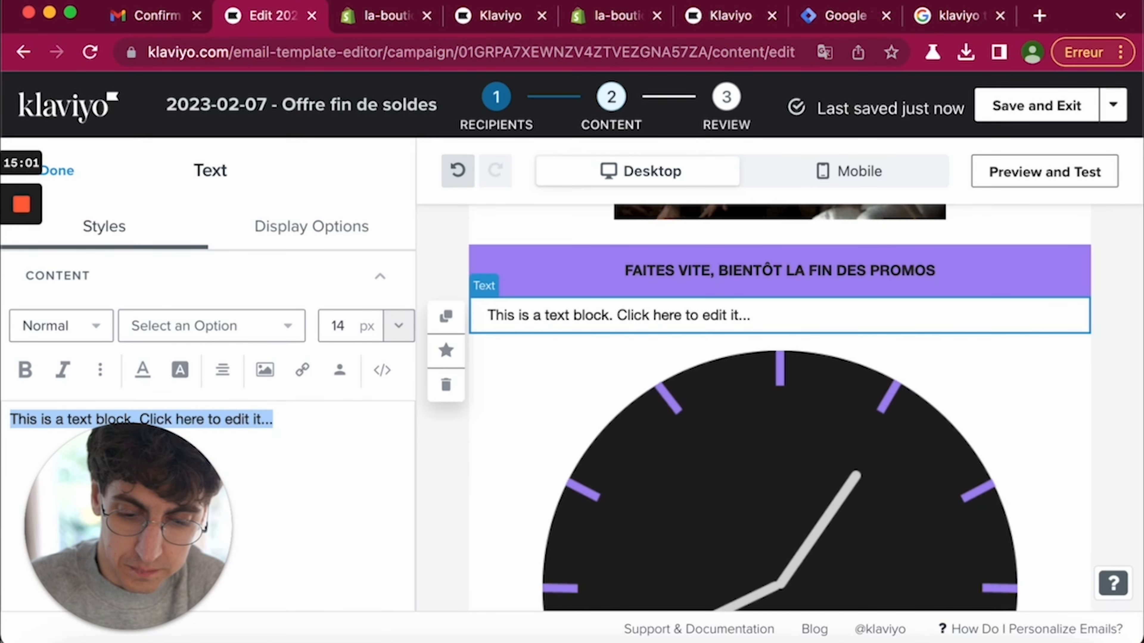
type("Déjà ")
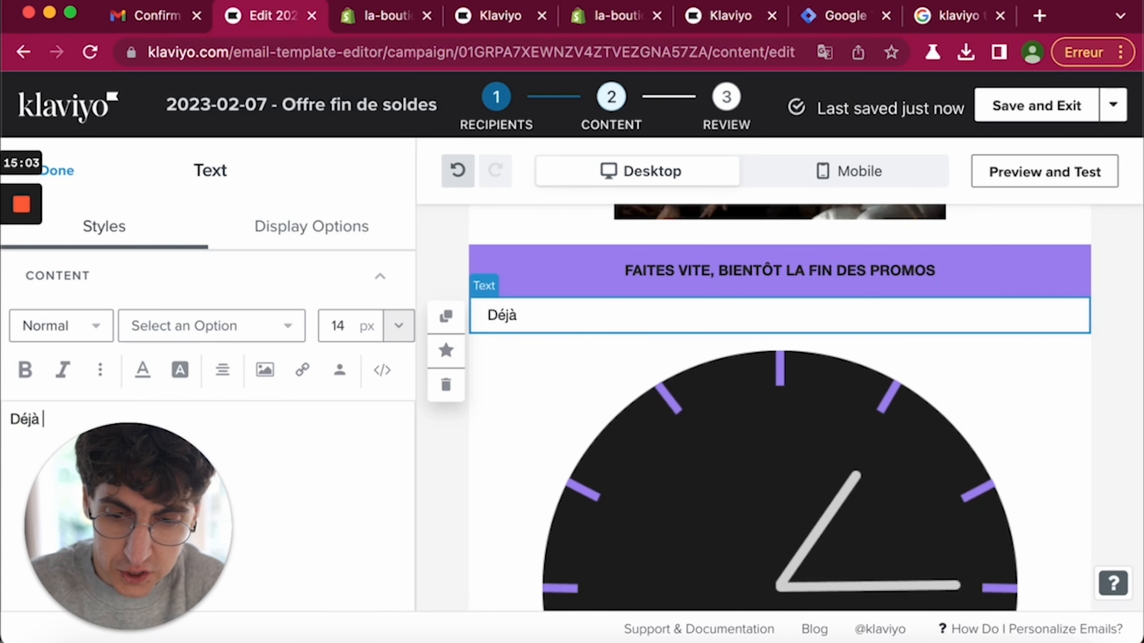
type("10.000 clients")
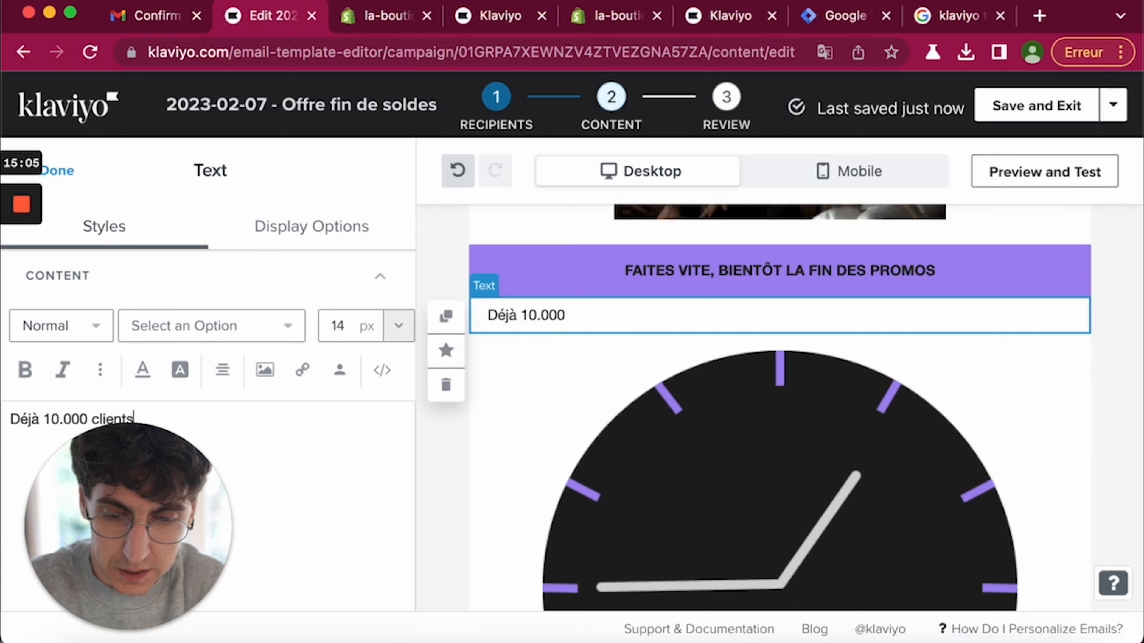
type(" en ont profité")
key("super+a")
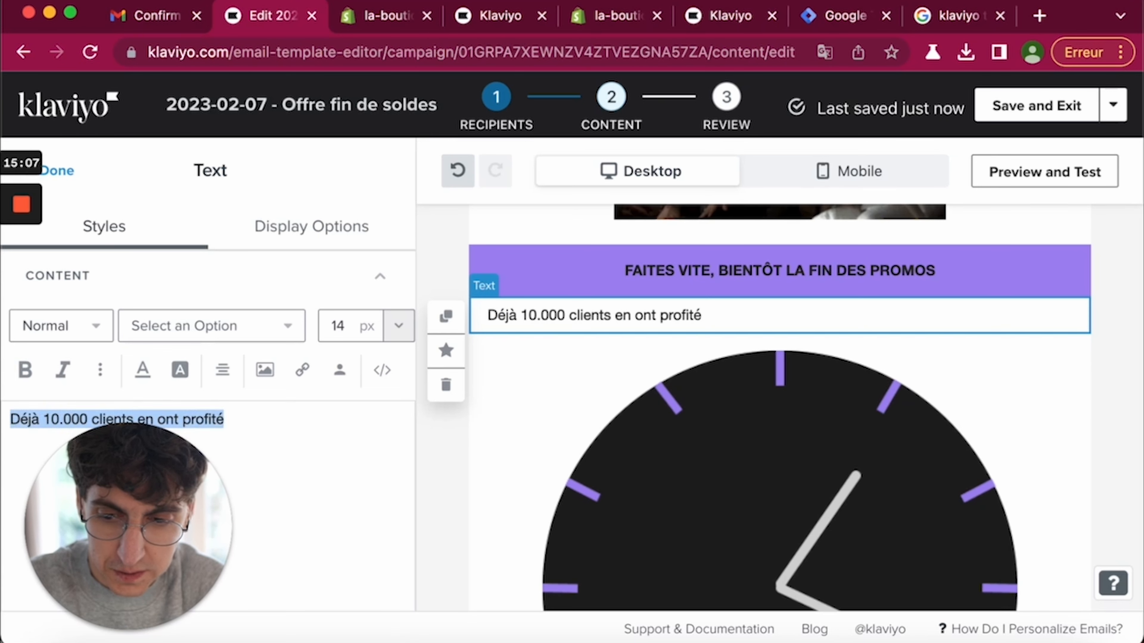
left_click(23, 375)
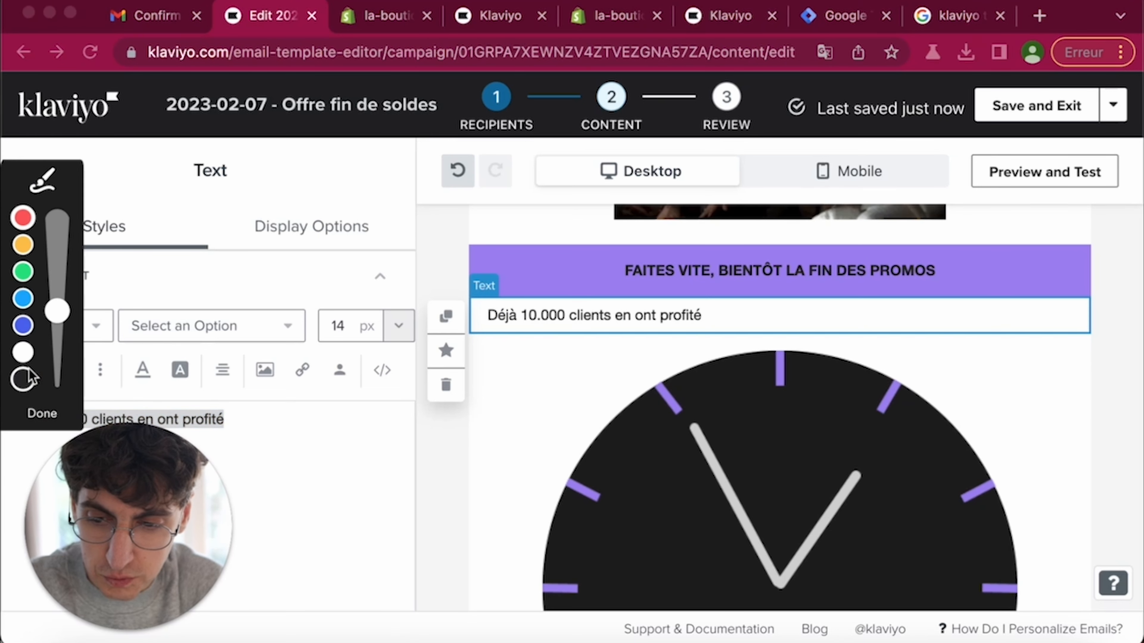
left_click(45, 414)
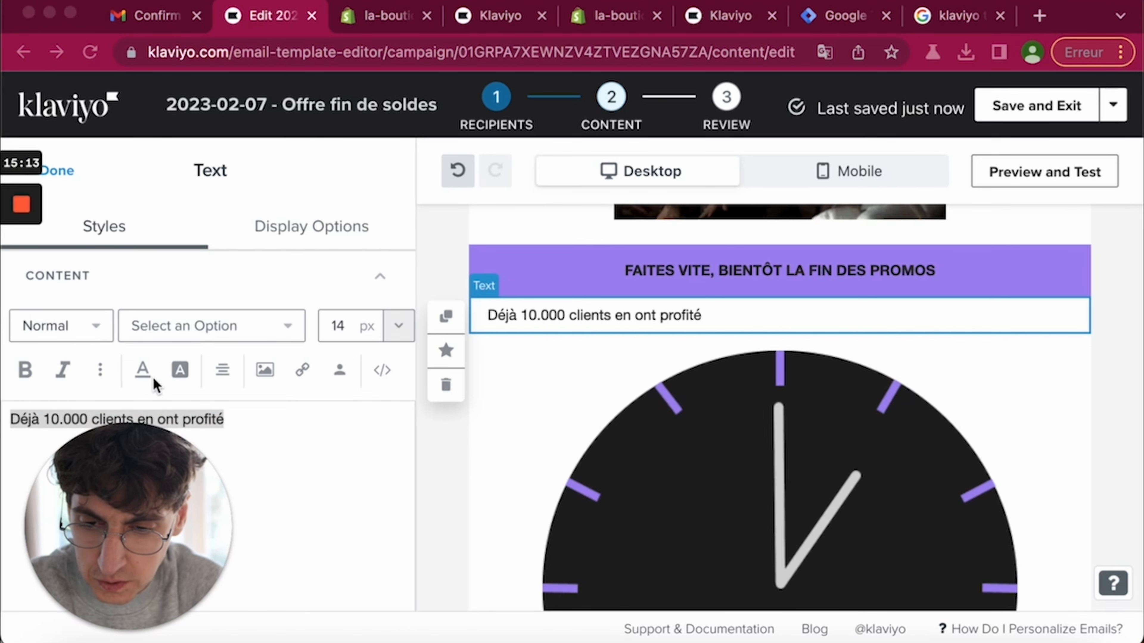
- Centre the line, make it bold red, and give the block a black background
left_click(223, 369)
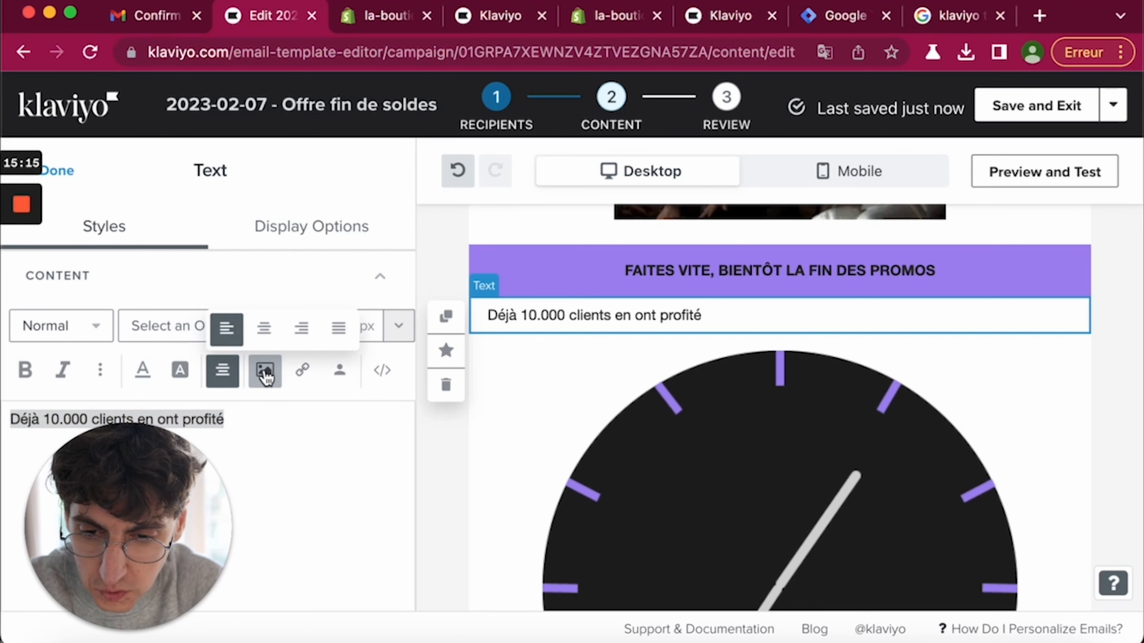
left_click(266, 338)
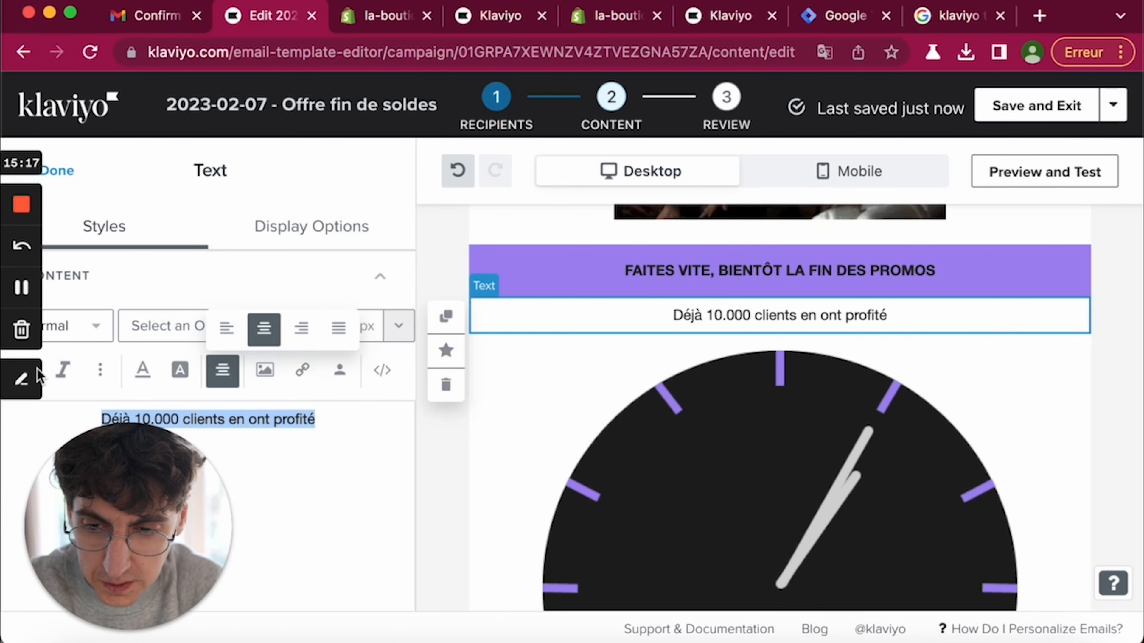
left_click_drag(90, 4, 143, 6)
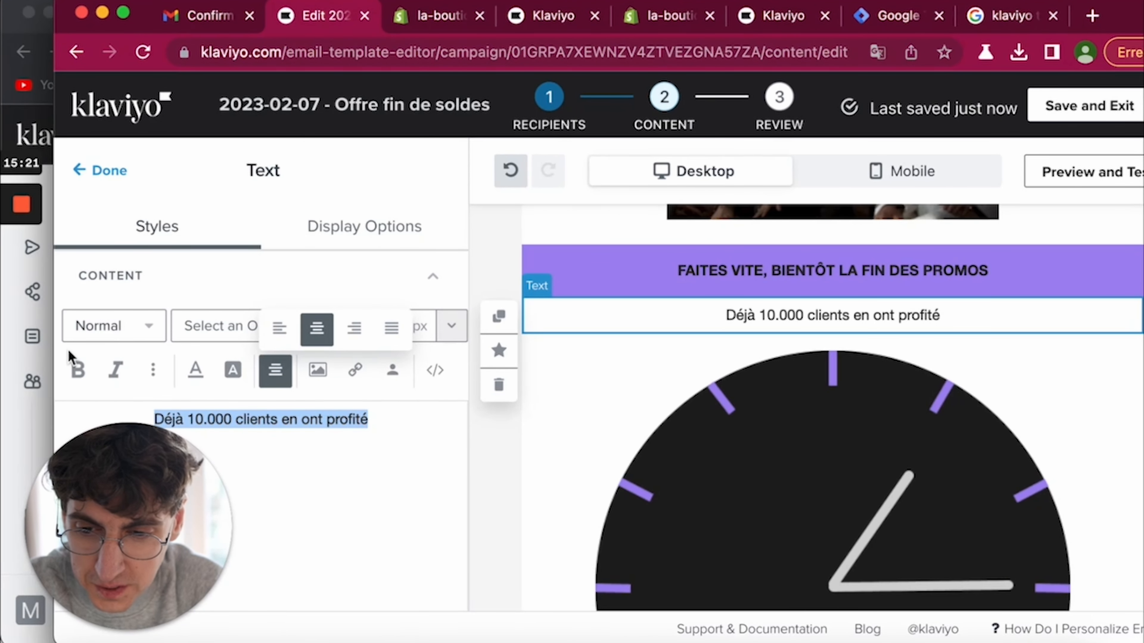
left_click(79, 370)
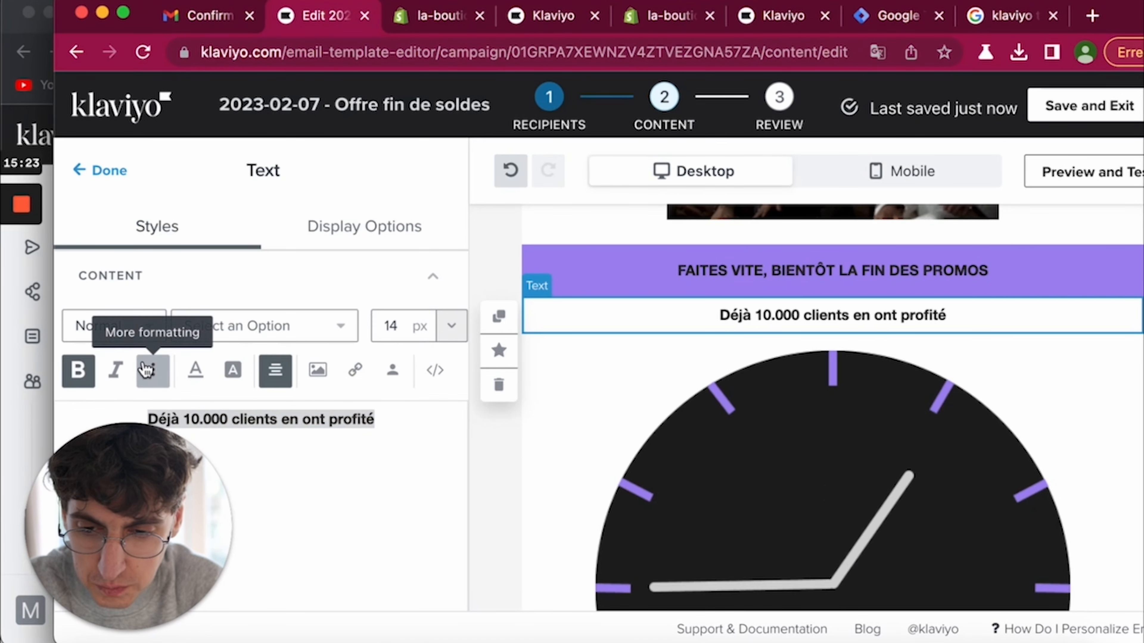
left_click(195, 370)
mouse_move(396, 426)
left_mouse_down()
mouse_move(388, 401)
mouse_move(384, 415)
left_mouse_up()
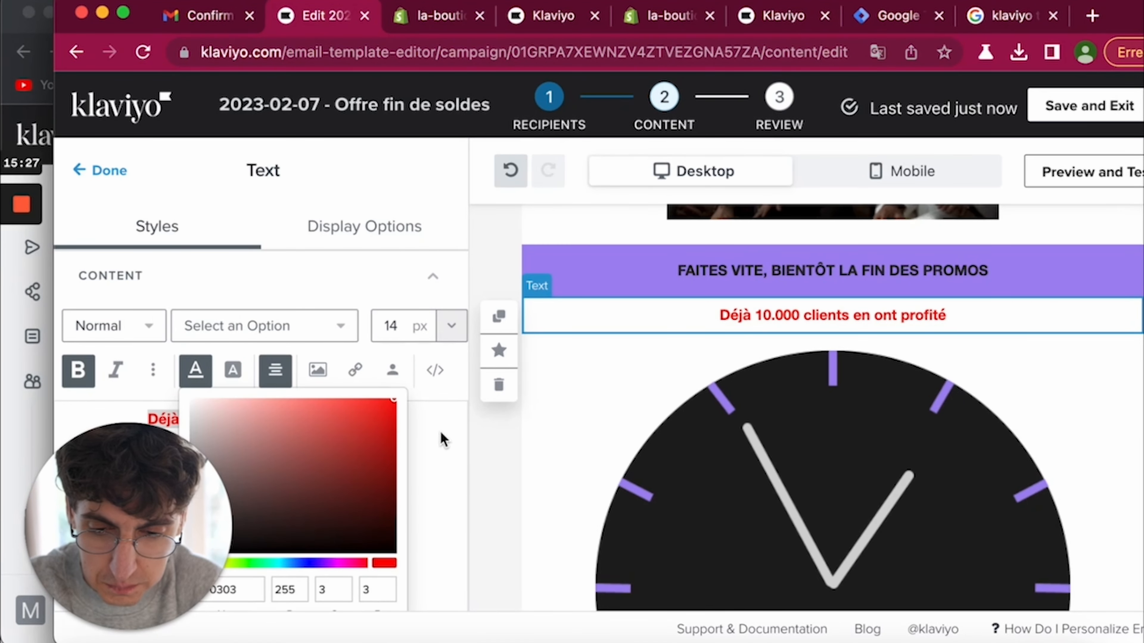
left_click(428, 440)
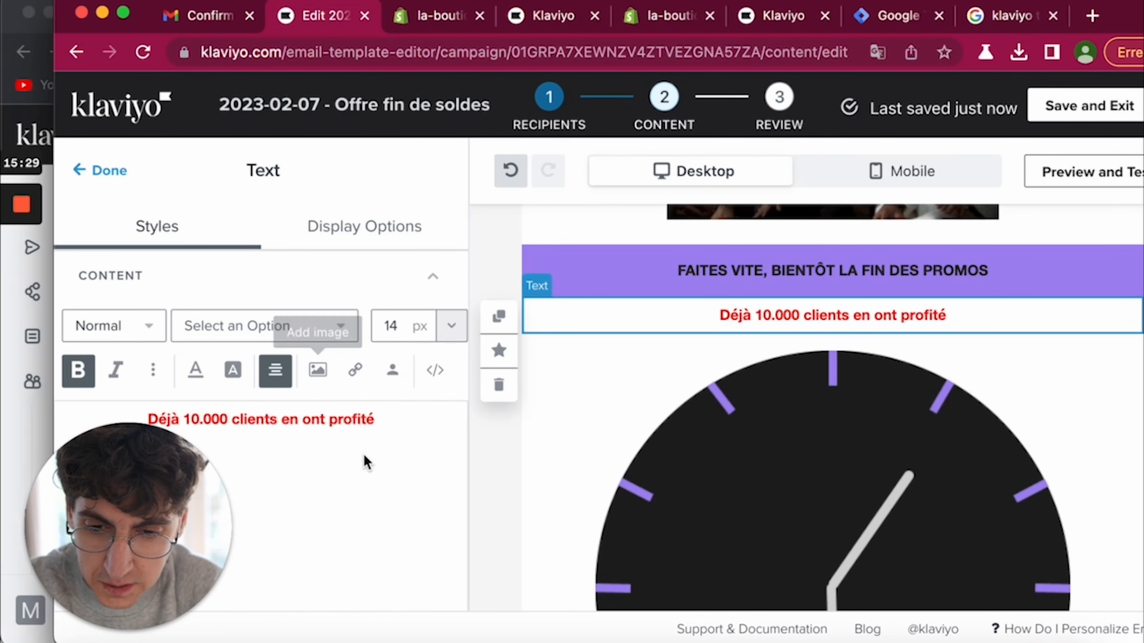
scroll(365, 462, "down", 10)
scroll(365, 462, "down", 2)
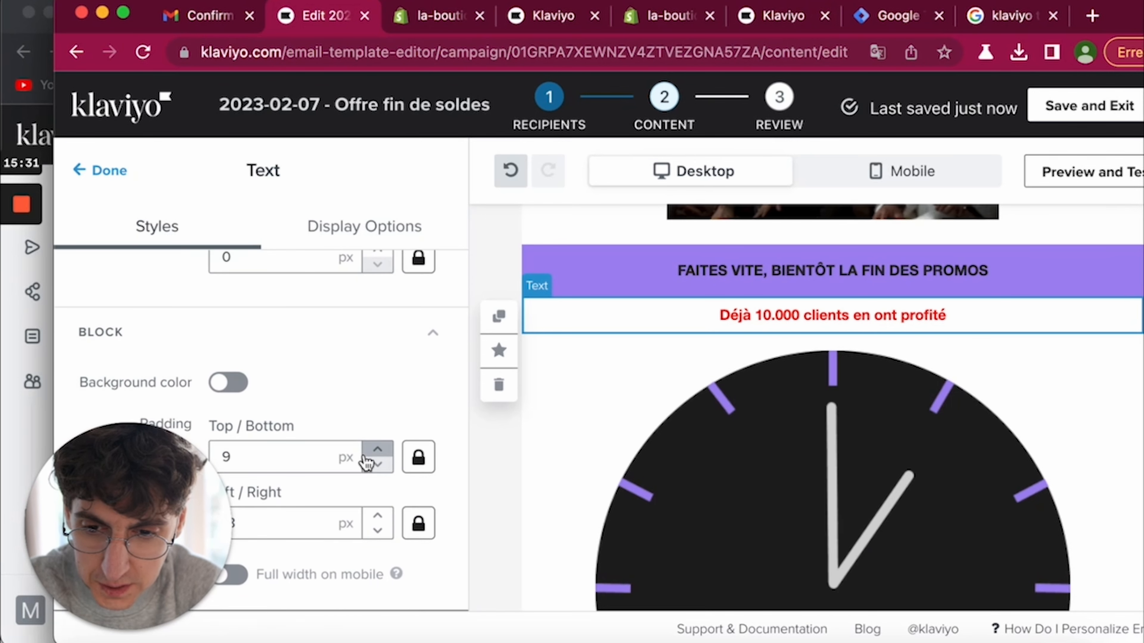
left_click(228, 383)
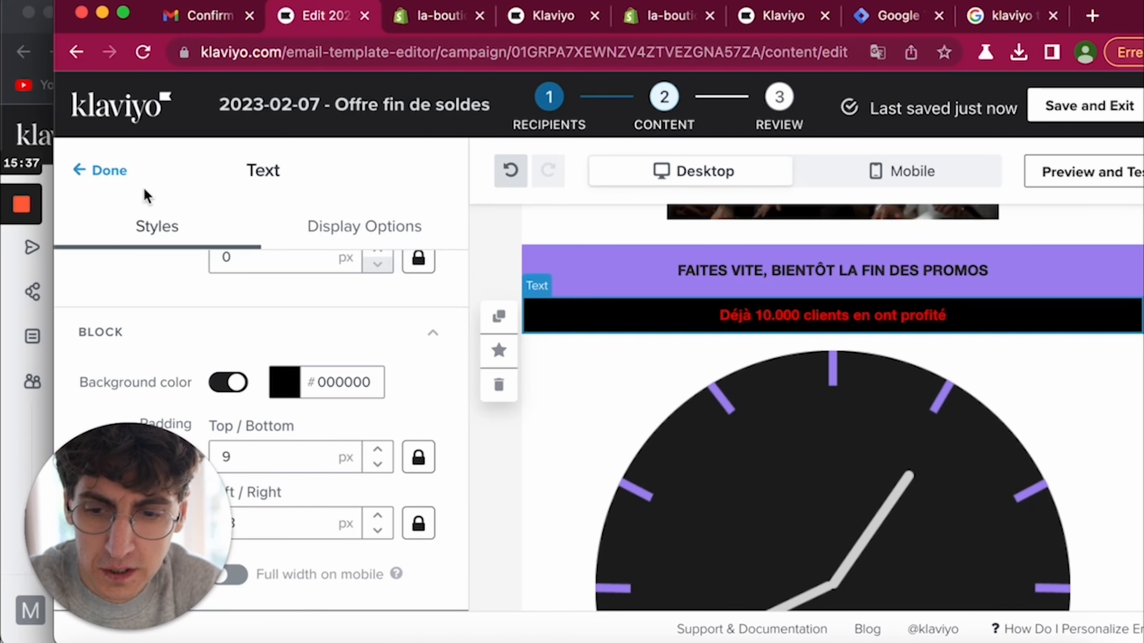
- Send a test email to the preview profile's address, checking mobile and desktop previews
left_click(105, 171)
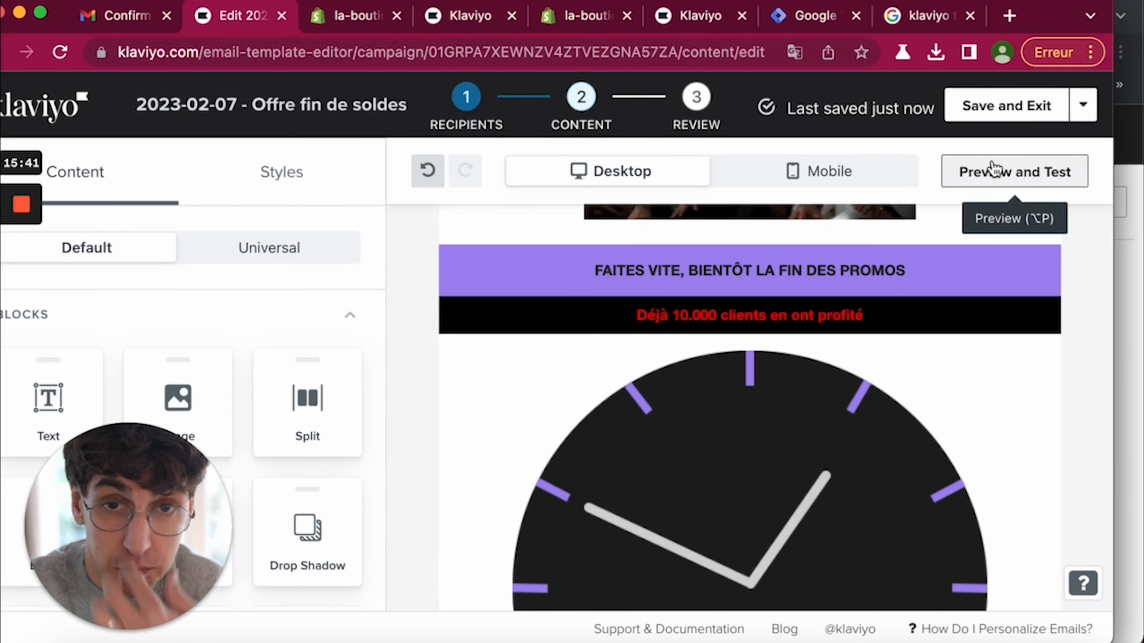
left_click(986, 170)
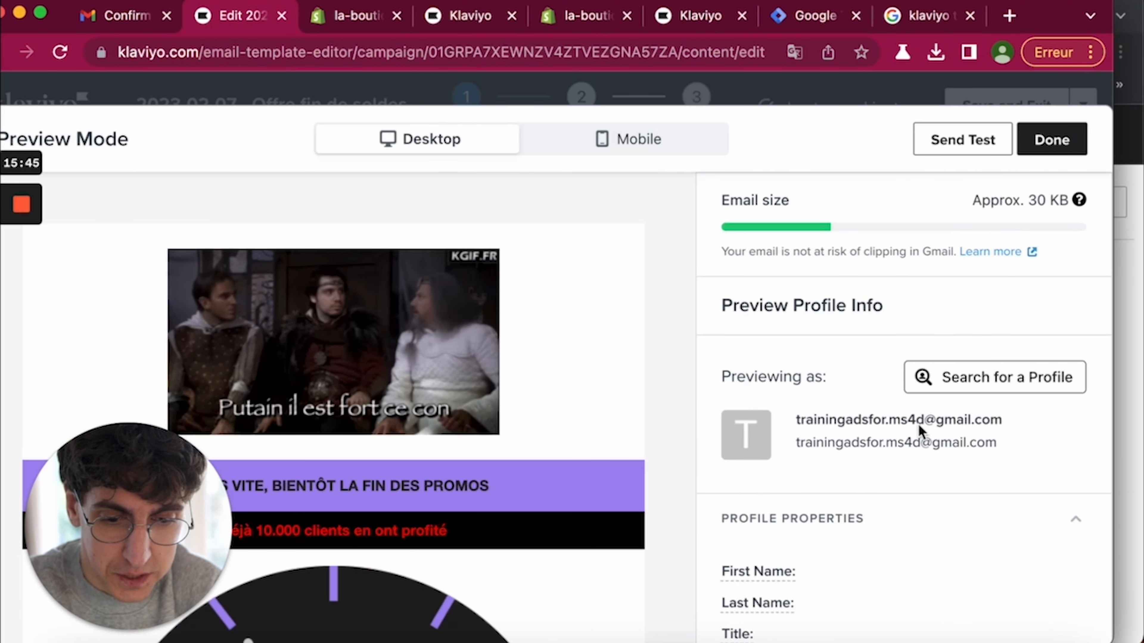
triple_click(952, 417)
key("super+c")
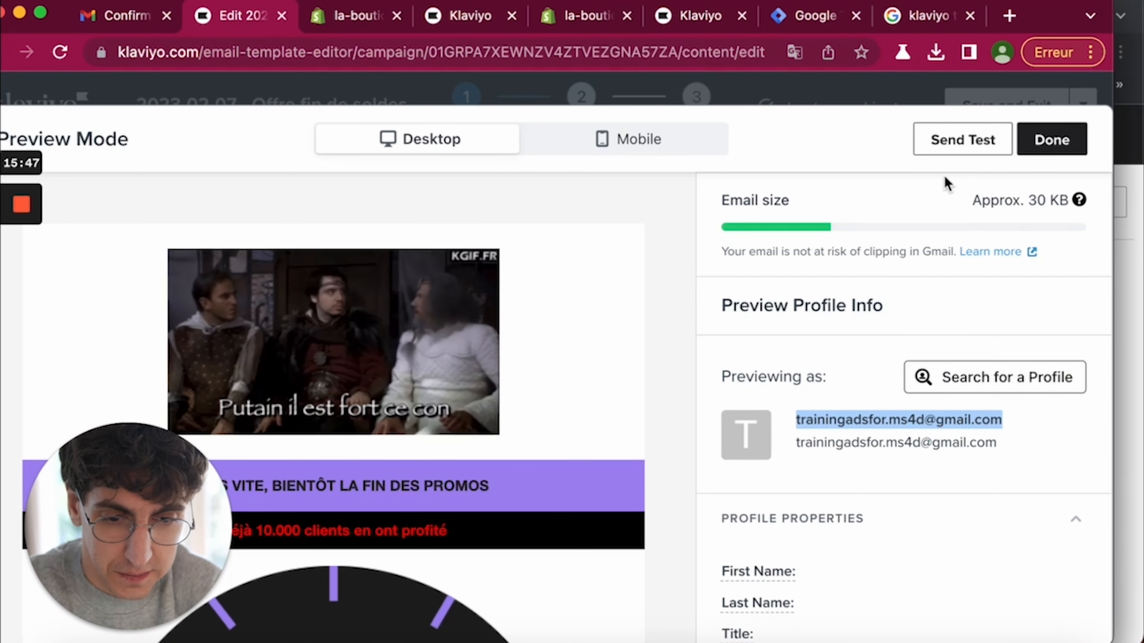
left_click(945, 140)
left_click(804, 270)
key("super+v")
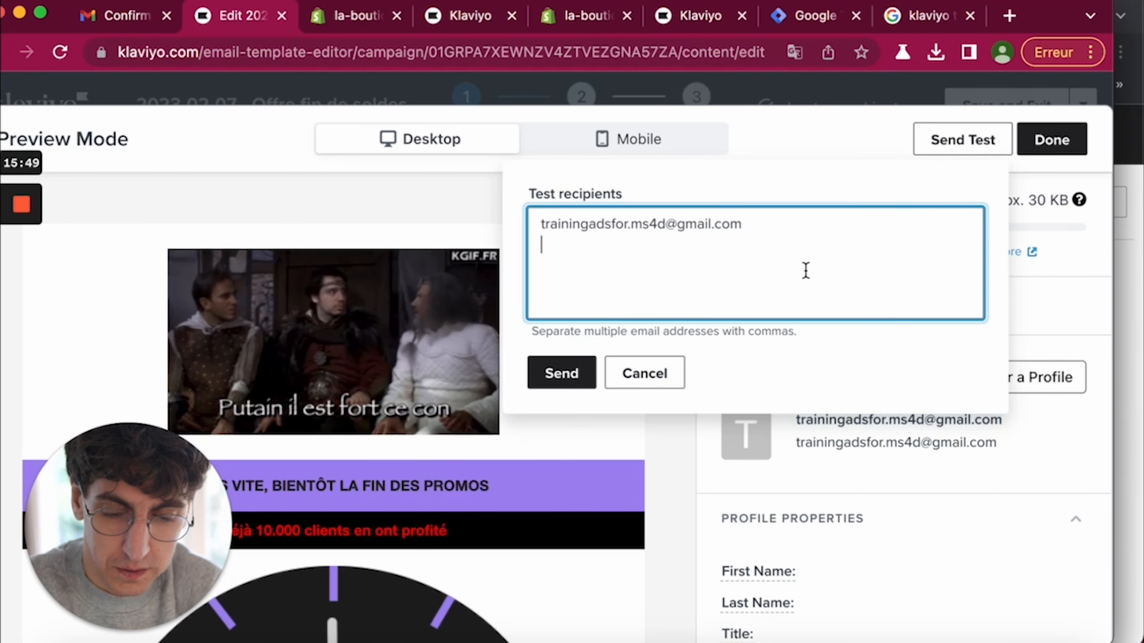
left_click(565, 372)
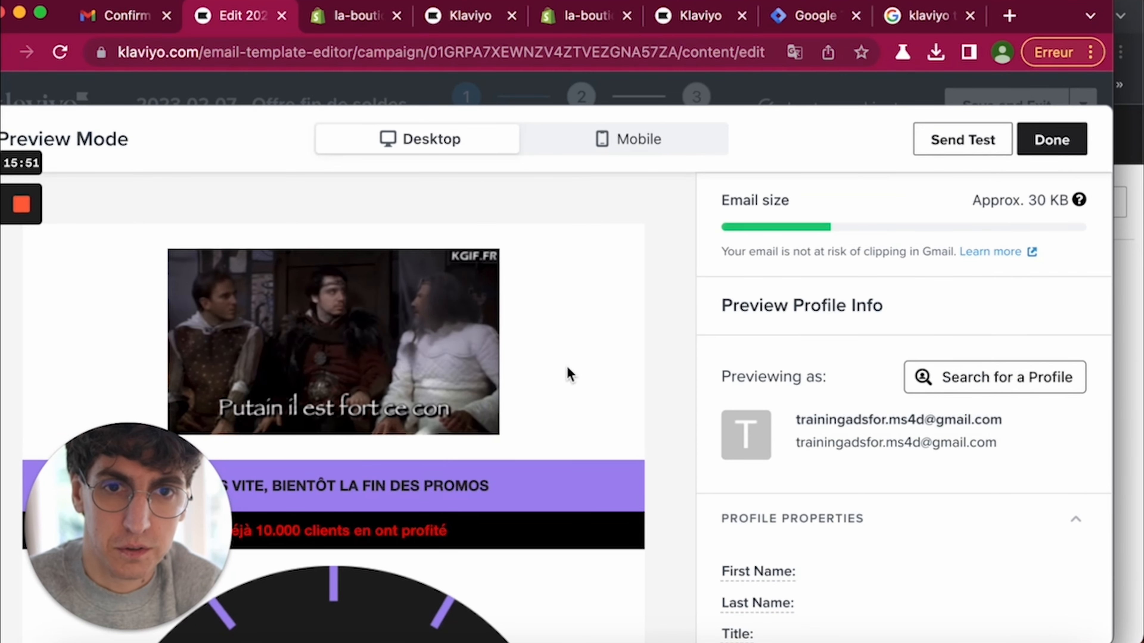
left_click(591, 145)
scroll(510, 366, "down", 10)
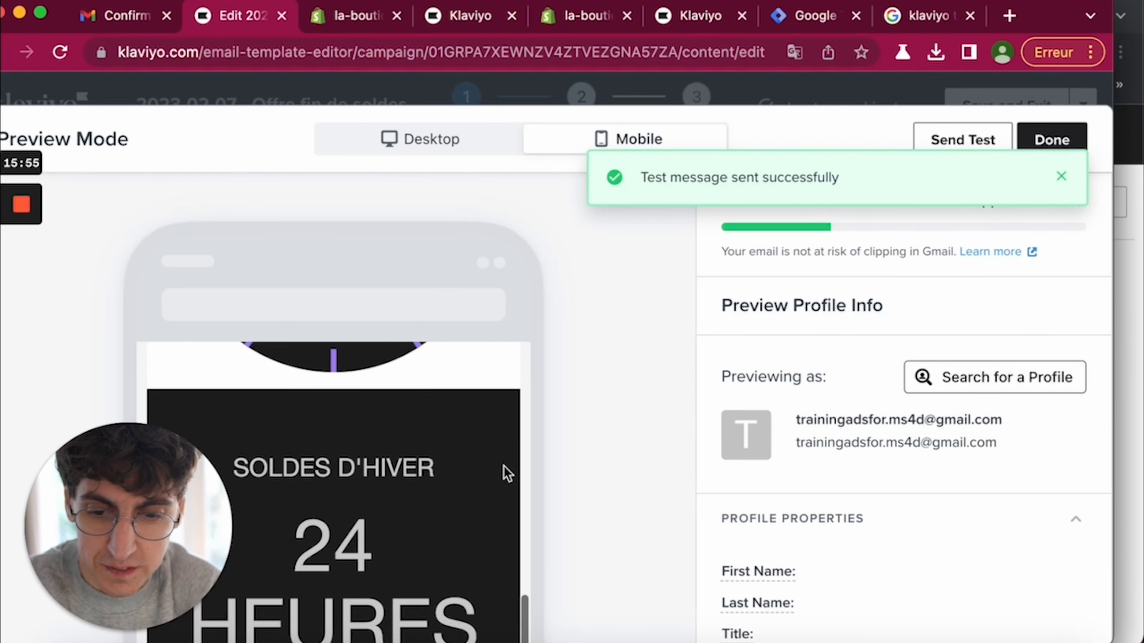
left_click(424, 136)
left_click(1056, 147)
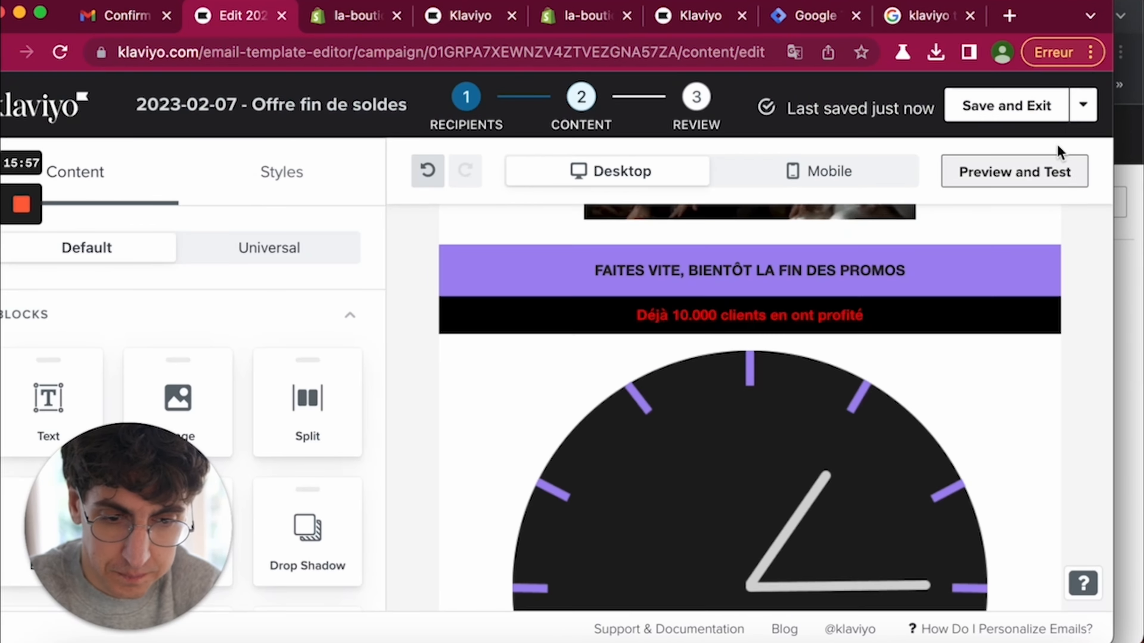
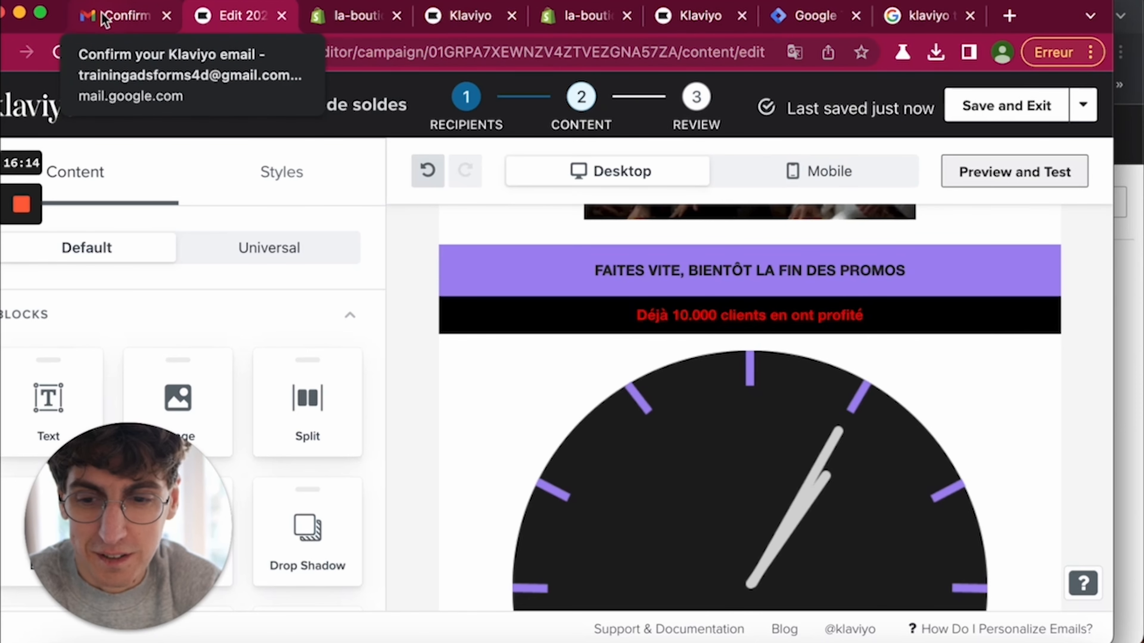
- Browse the Gmail inbox, including the 'A new subscriber! Now what?' email
left_click(104, 20)
left_click(151, 238)
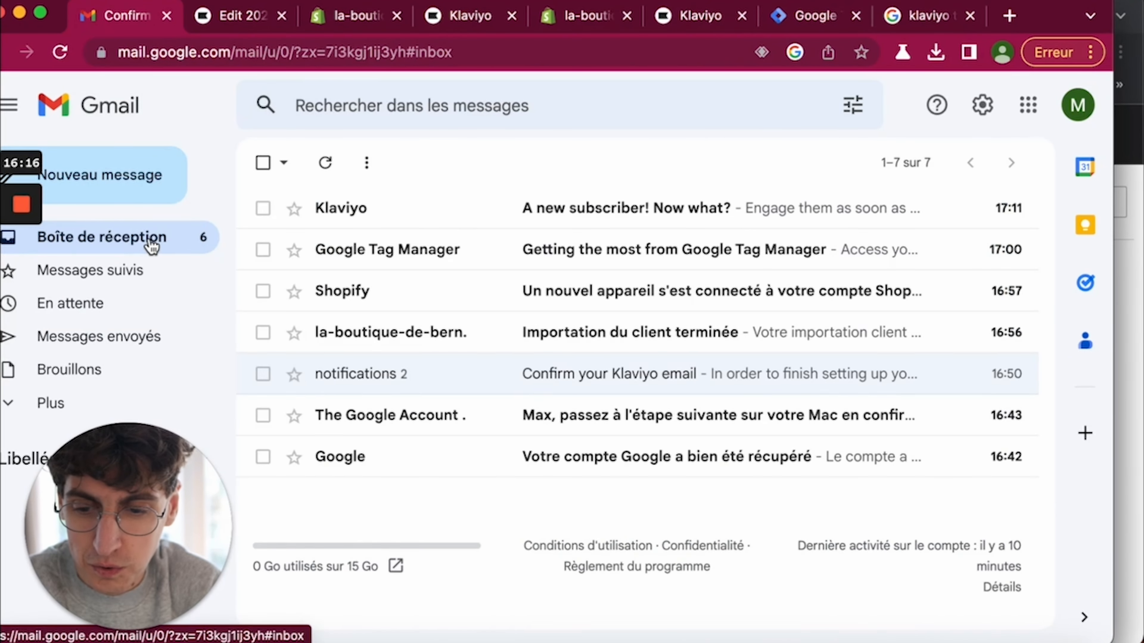
left_click(523, 207)
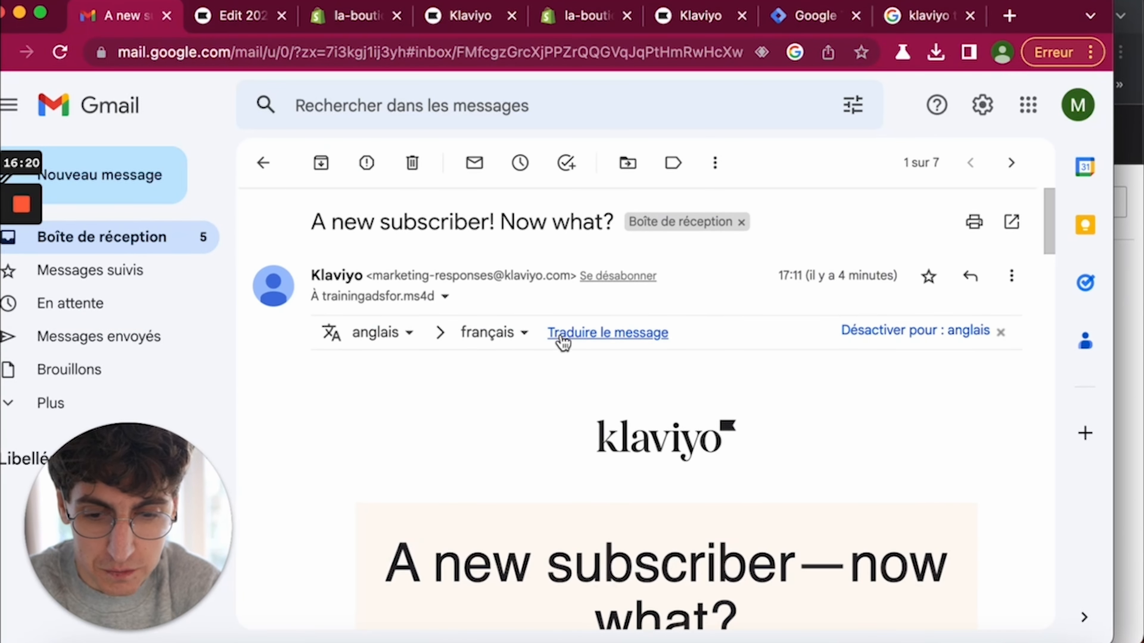
left_click(170, 238)
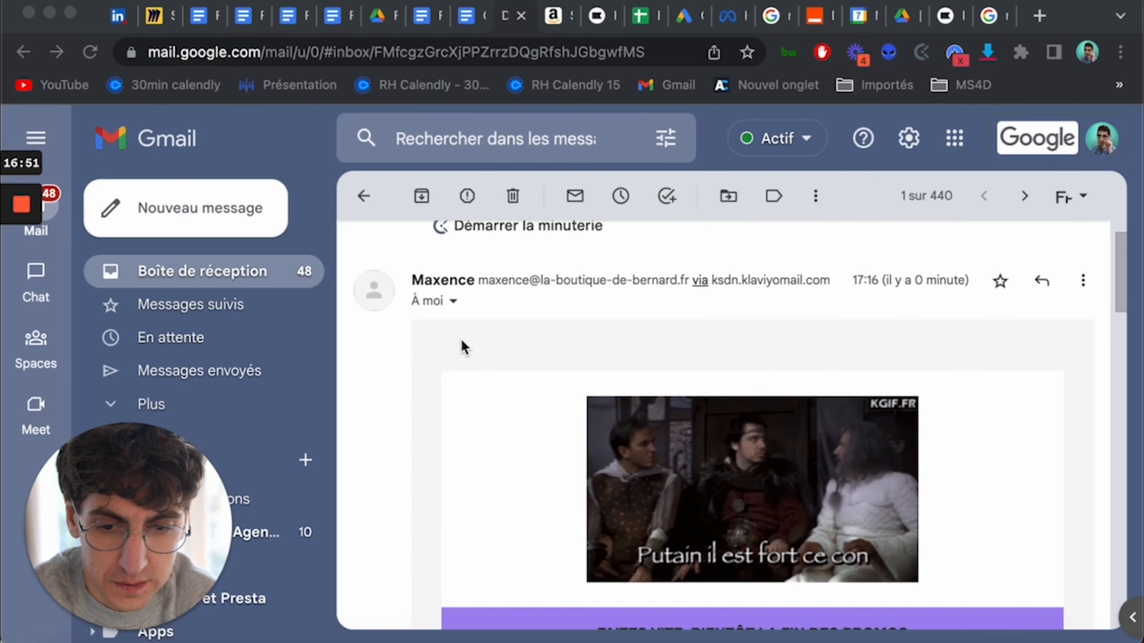
scroll(461, 338, "down", 2)
scroll(520, 339, "down", 15)
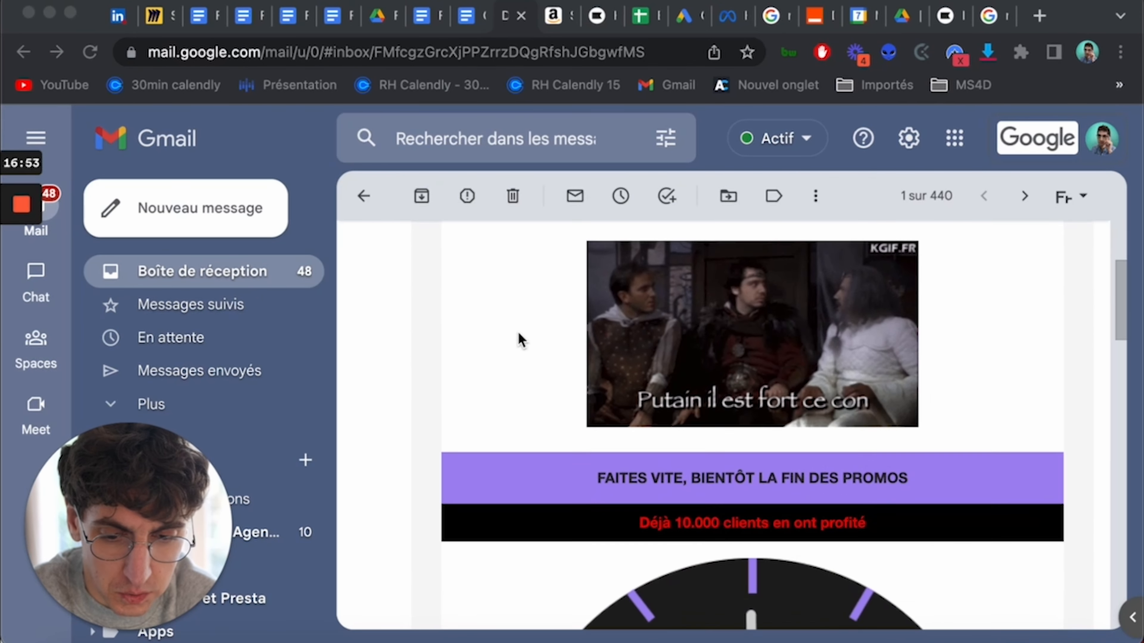
scroll(519, 337, "down", 5)
scroll(518, 337, "up", 10)
scroll(684, 418, "down", 7)
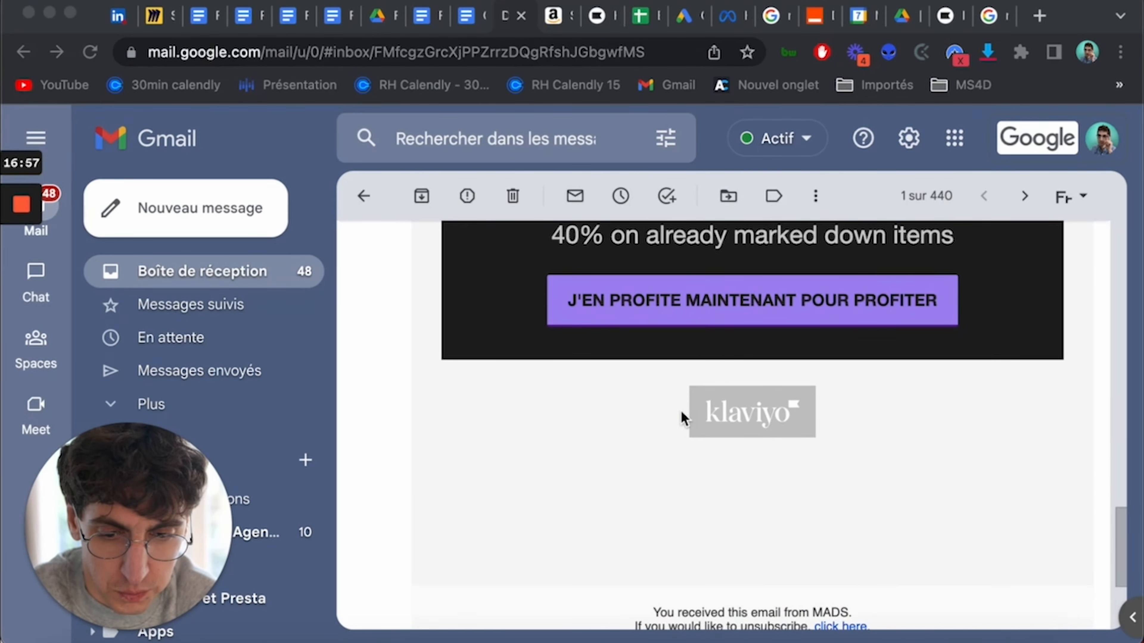
- Open the received test email and follow its J'EN PROFITE link
left_click(738, 298)
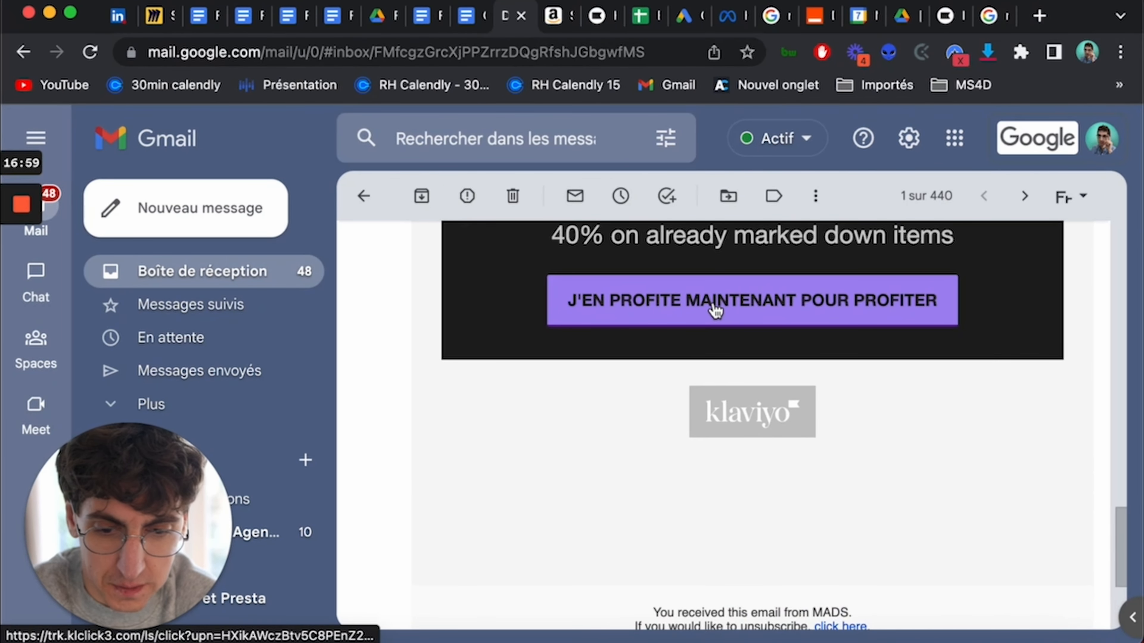
left_click(718, 311)
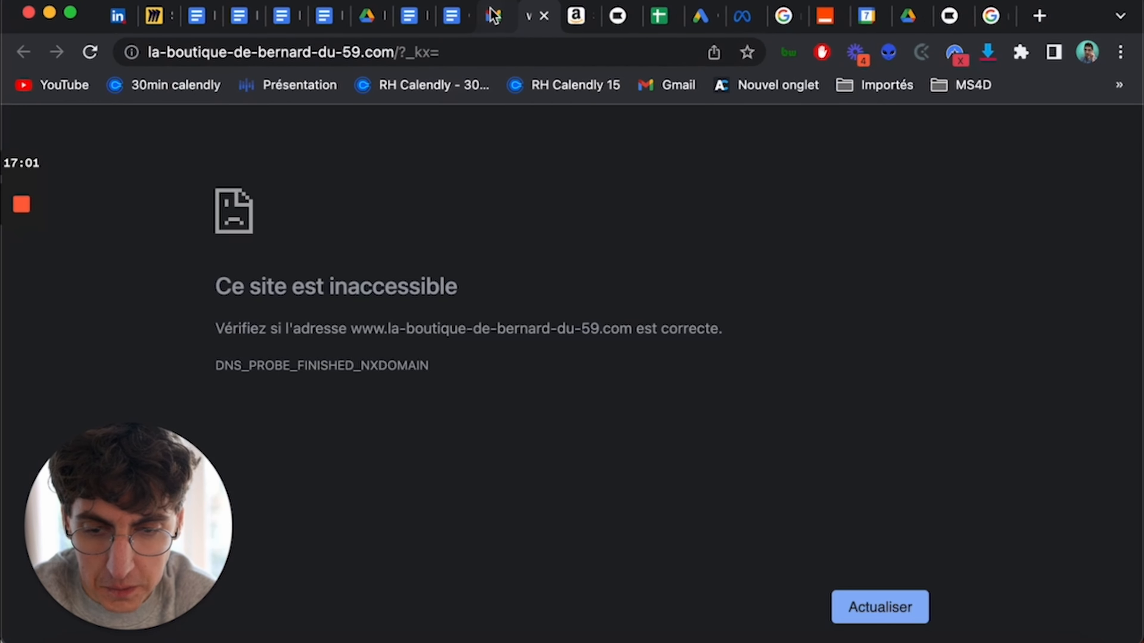
left_click(493, 17)
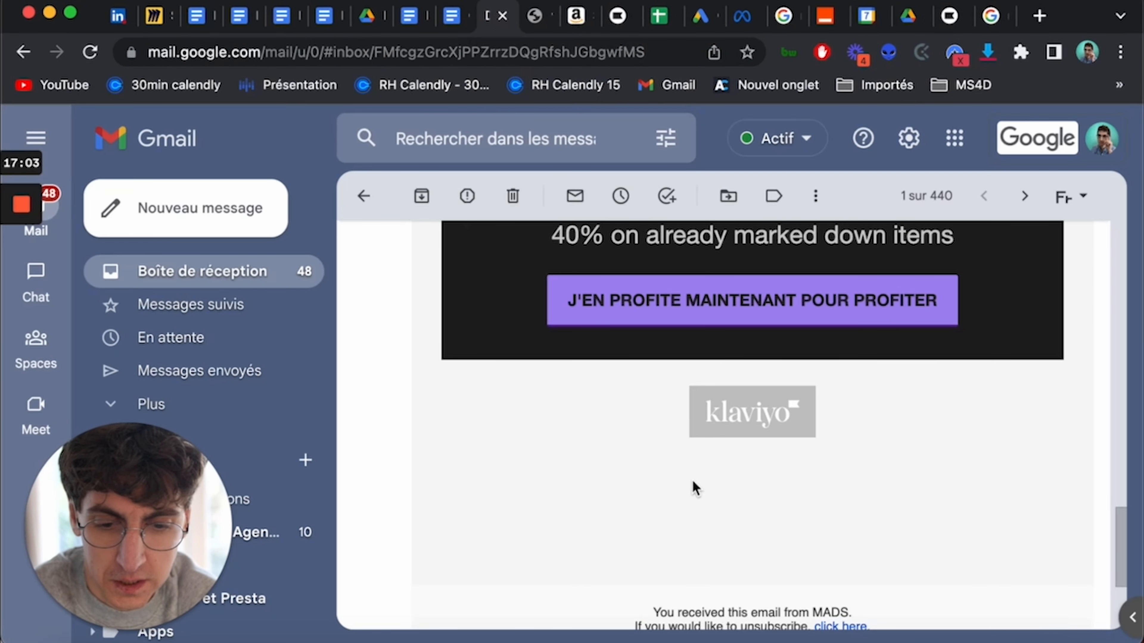
scroll(695, 488, "up", 20)
scroll(511, 299, "down", 1)
scroll(564, 442, "down", 4)
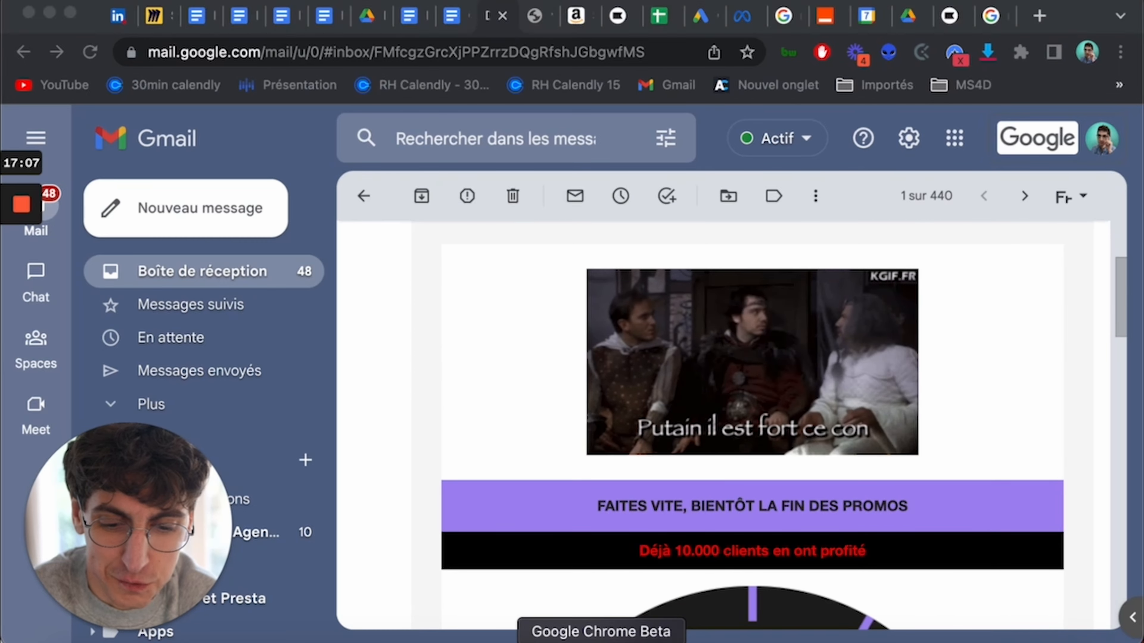
- Close the Klaviyo preview and save the campaign email, leaving the editor
left_click(601, 640)
left_click(1056, 138)
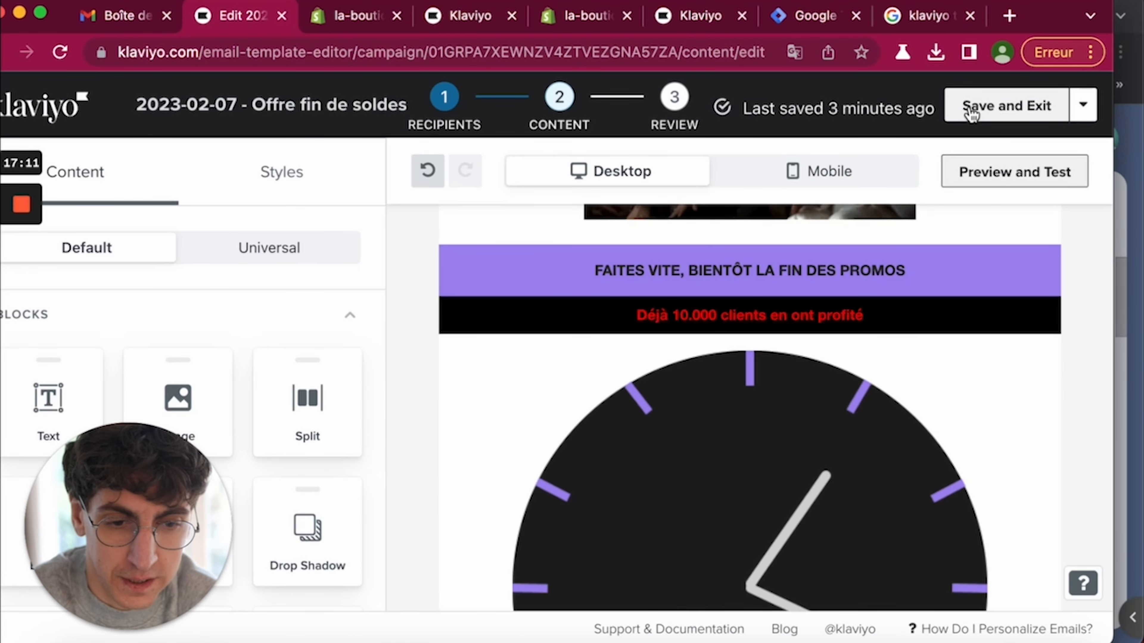
left_click(989, 119)
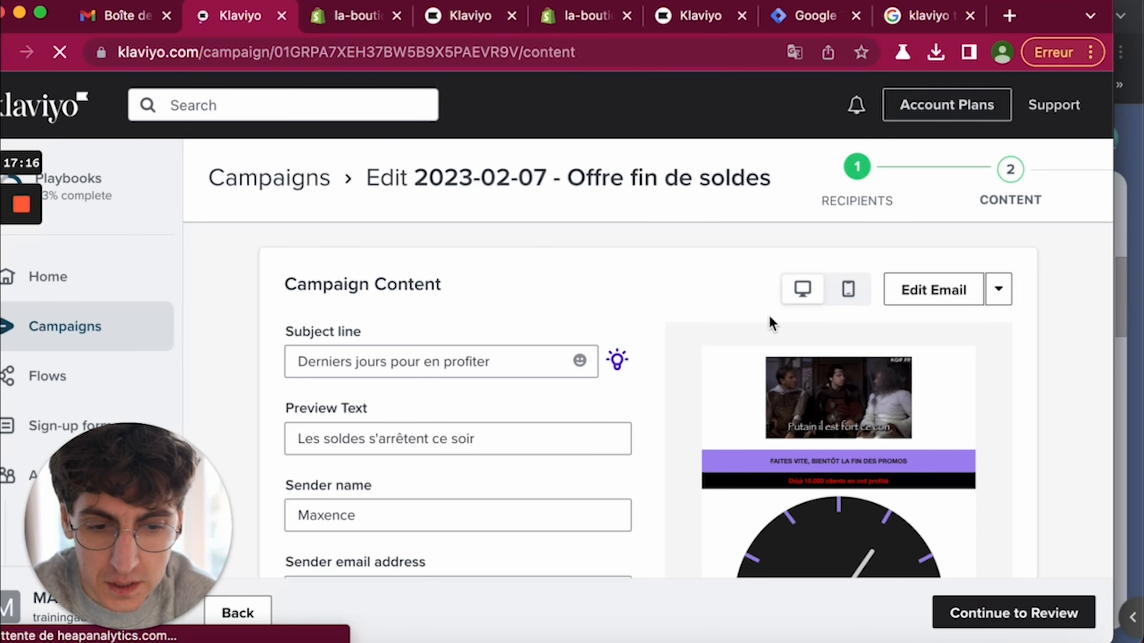
scroll(1083, 417, "down", 2)
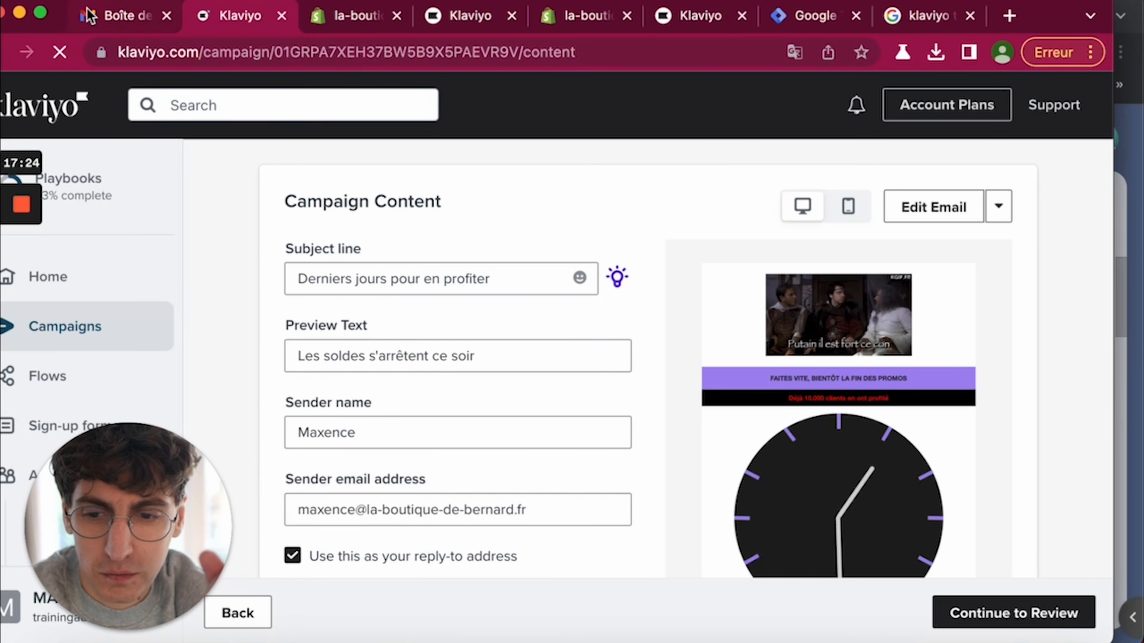
- Glance at Gmail again, then continue to the campaign's Ready to Send review
left_click(121, 16)
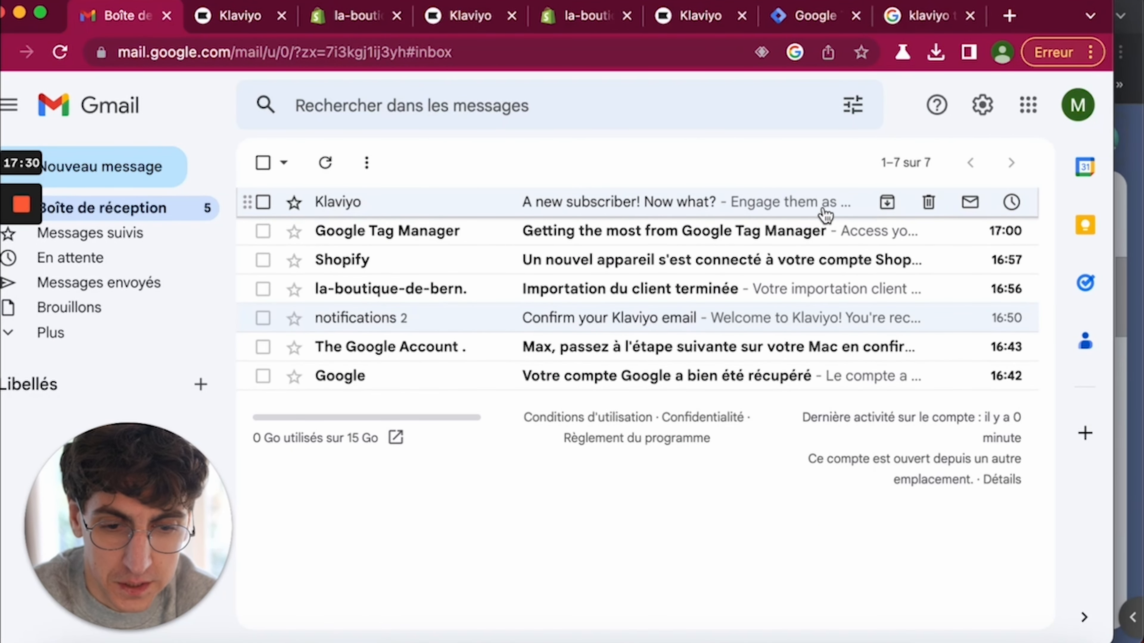
left_click(905, 163)
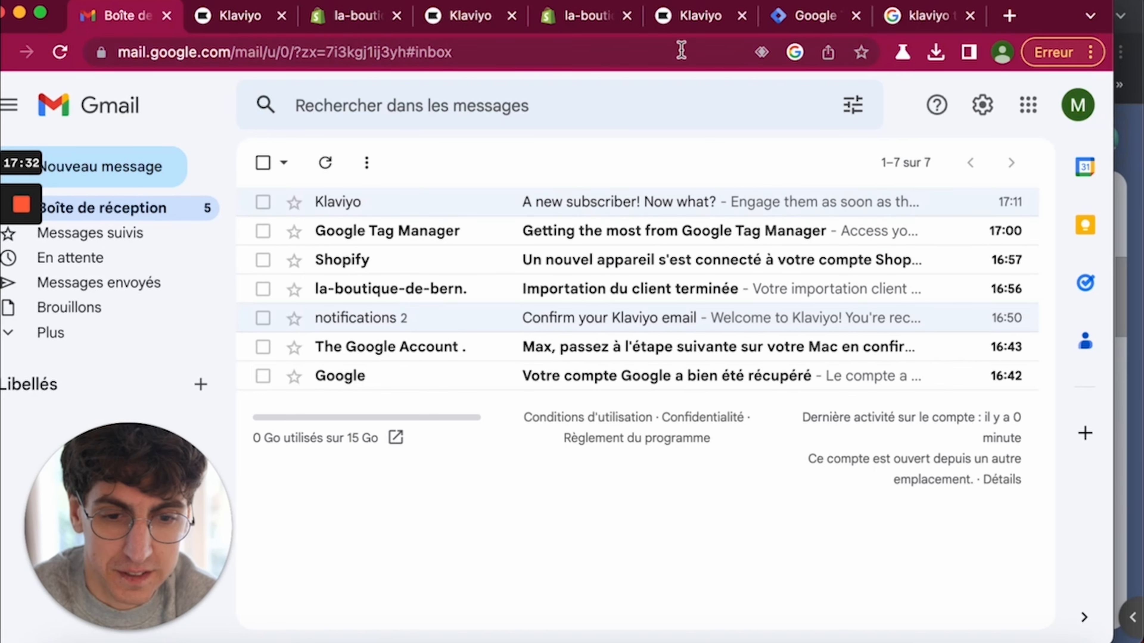
left_click(216, 17)
scroll(485, 418, "down", 5)
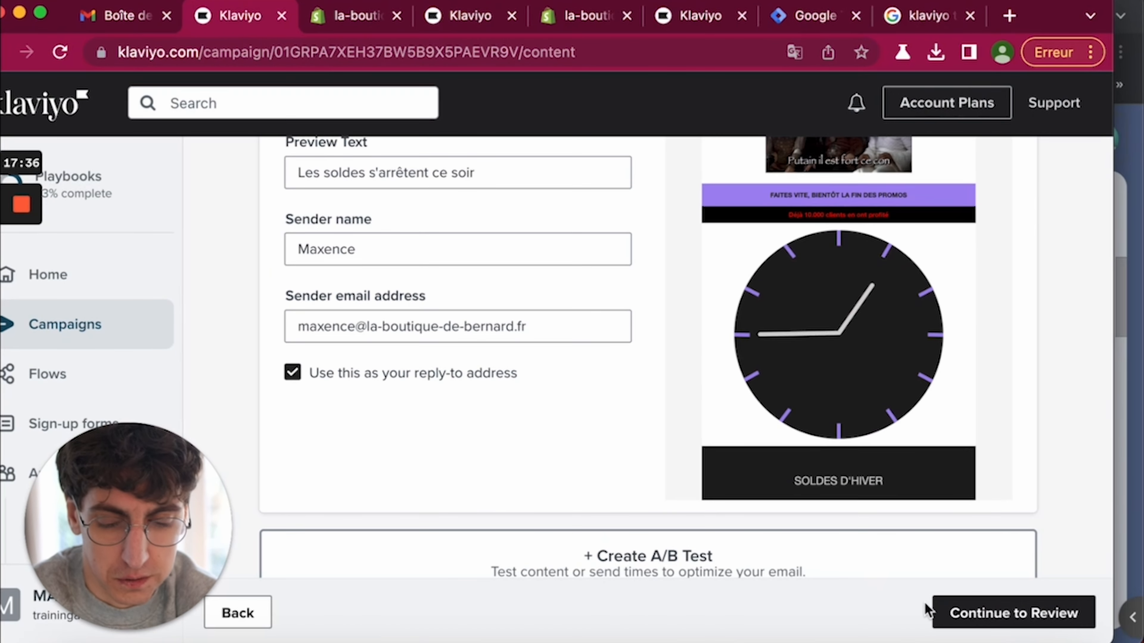
scroll(950, 520, "down", 2)
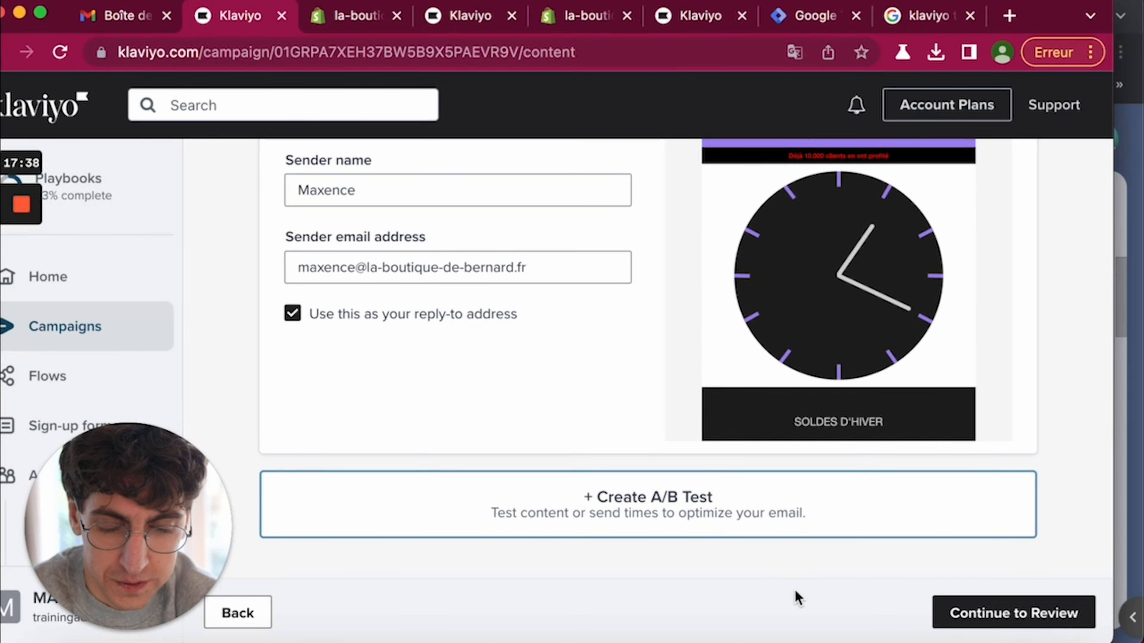
left_click(979, 620)
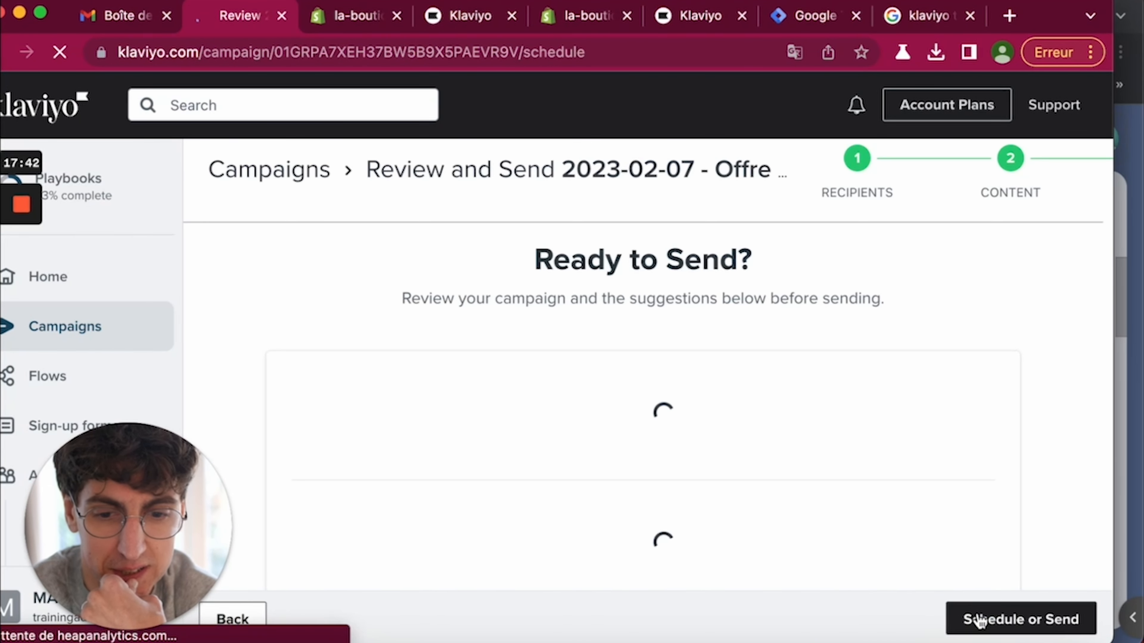
- Check the recipients: Masterlist included, Newsletter excluded
scroll(980, 384, "down", 2)
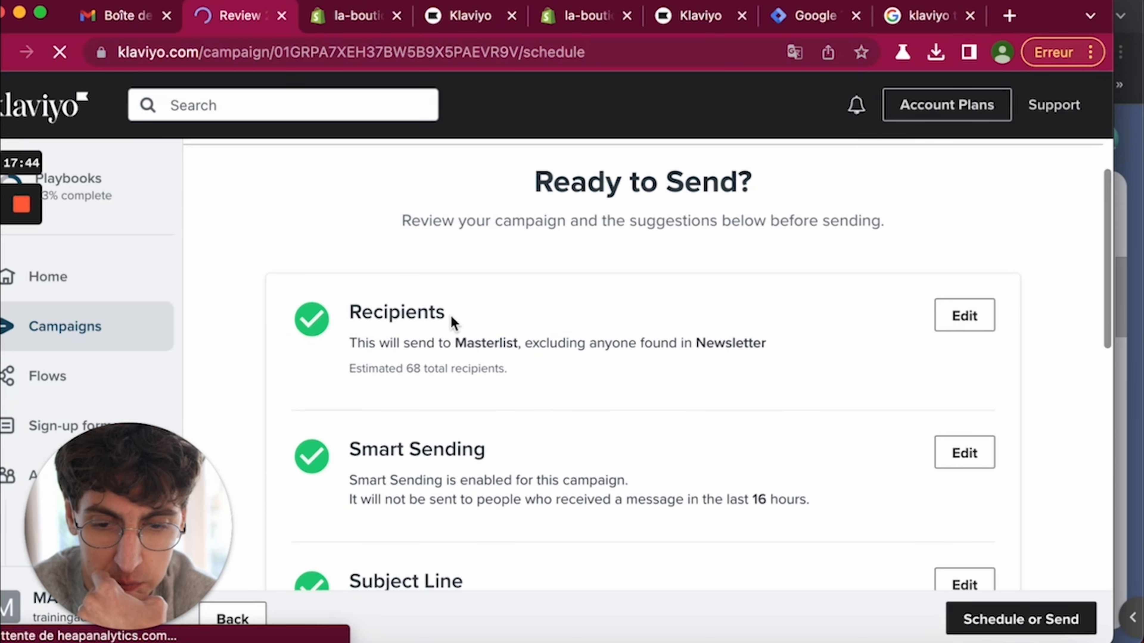
left_click_drag(460, 348, 518, 348)
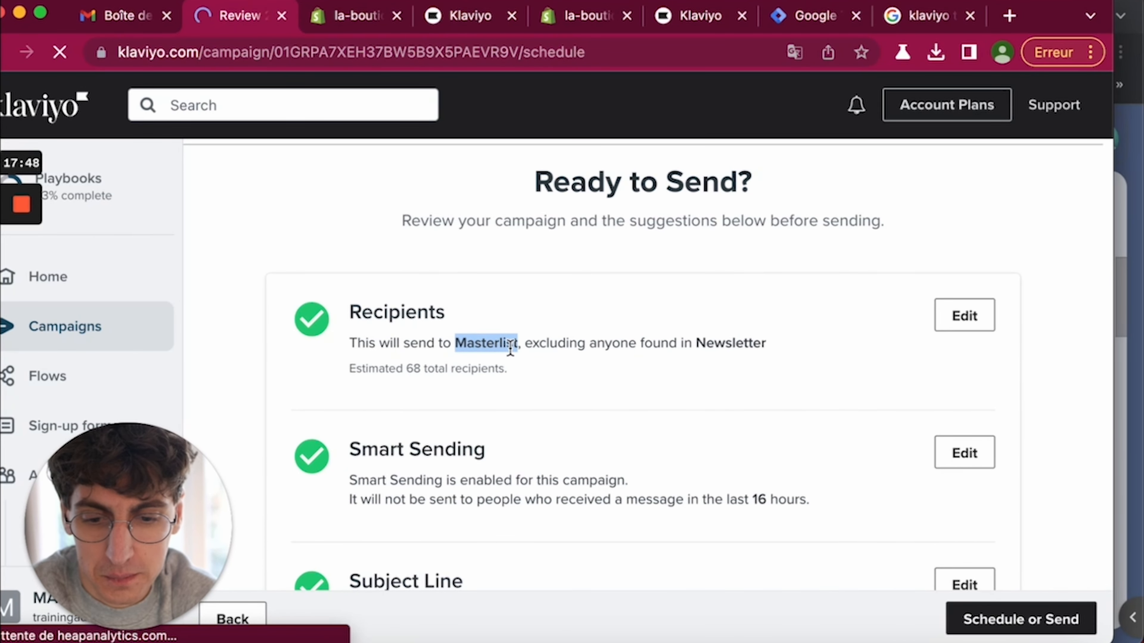
left_click_drag(696, 348, 738, 346)
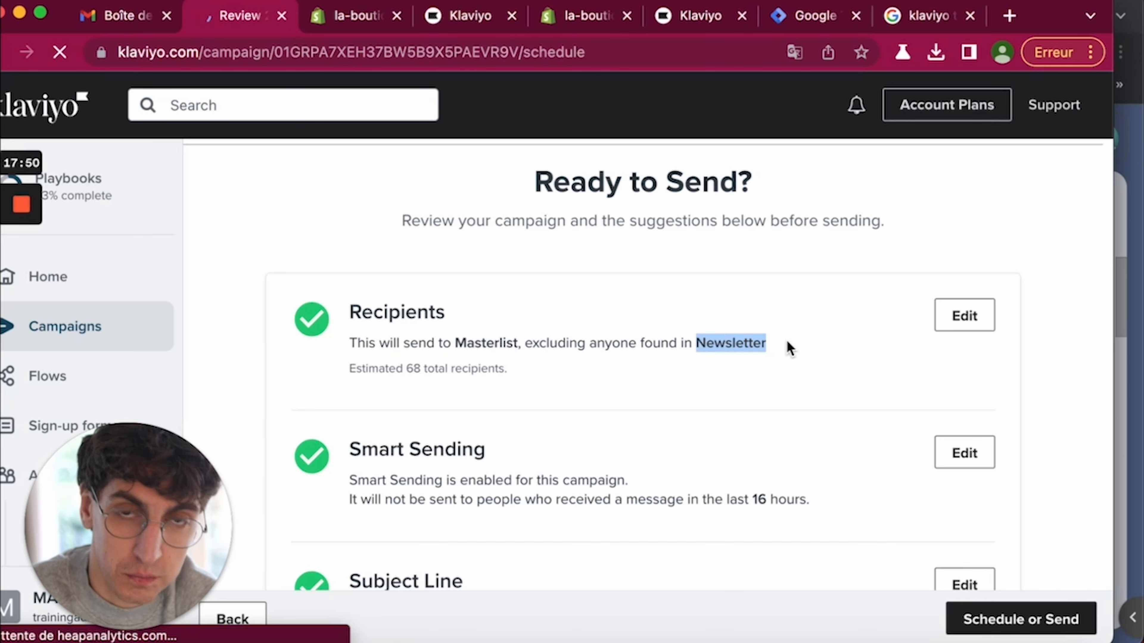
scroll(786, 348, "down", 2)
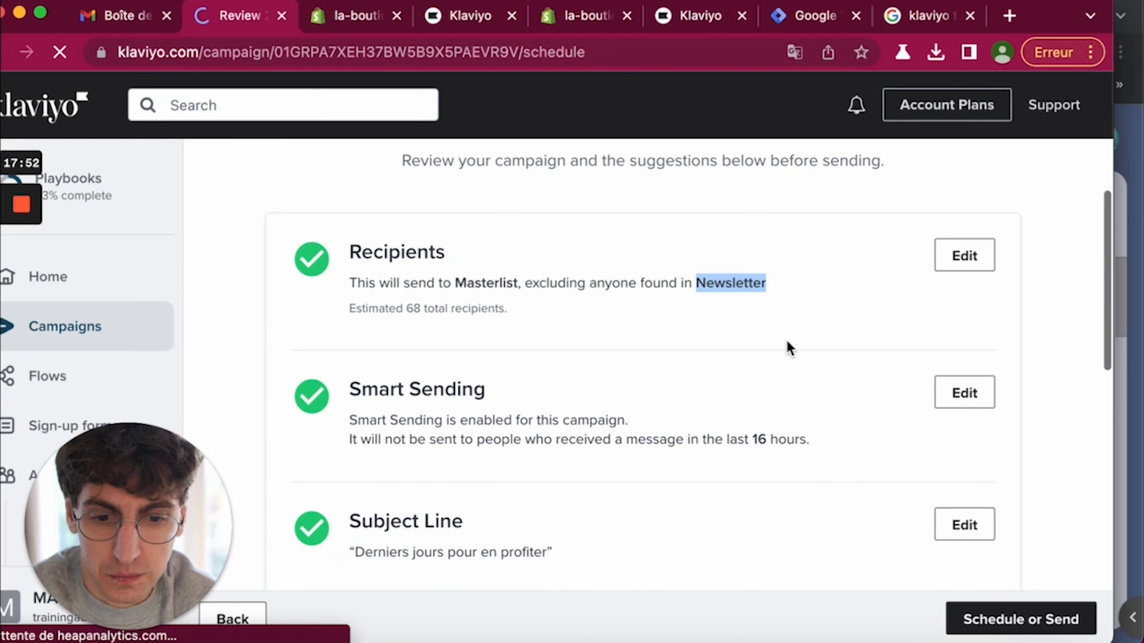
left_click(363, 412)
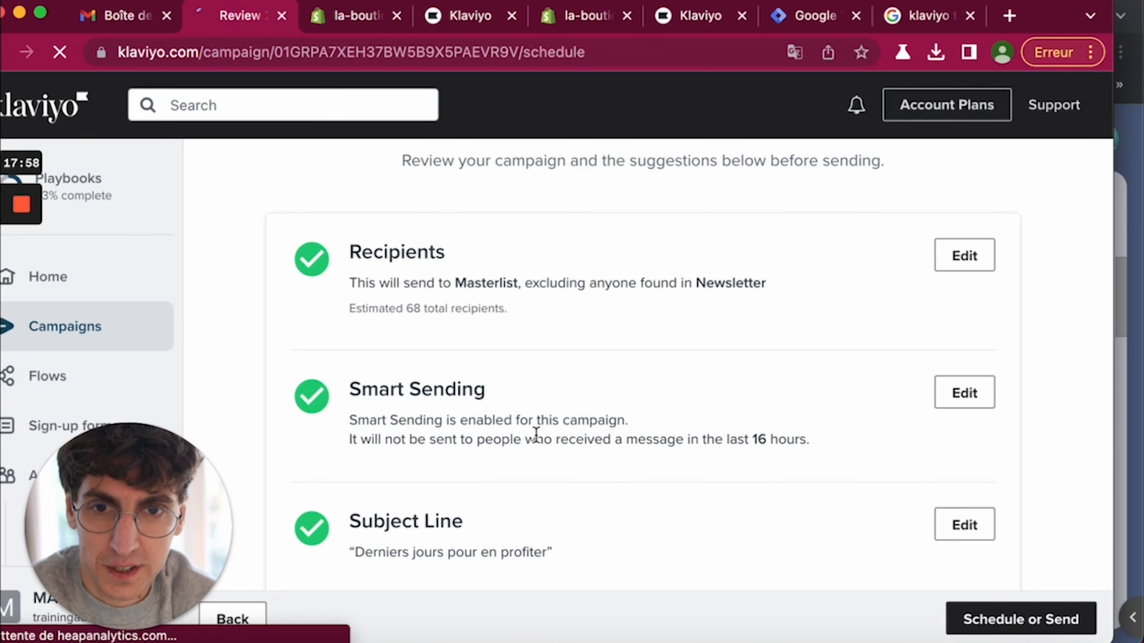
- Scroll the review checks and edit the content to fix the missing unsubscribe link
scroll(533, 473, "down", 2)
scroll(405, 451, "down", 3)
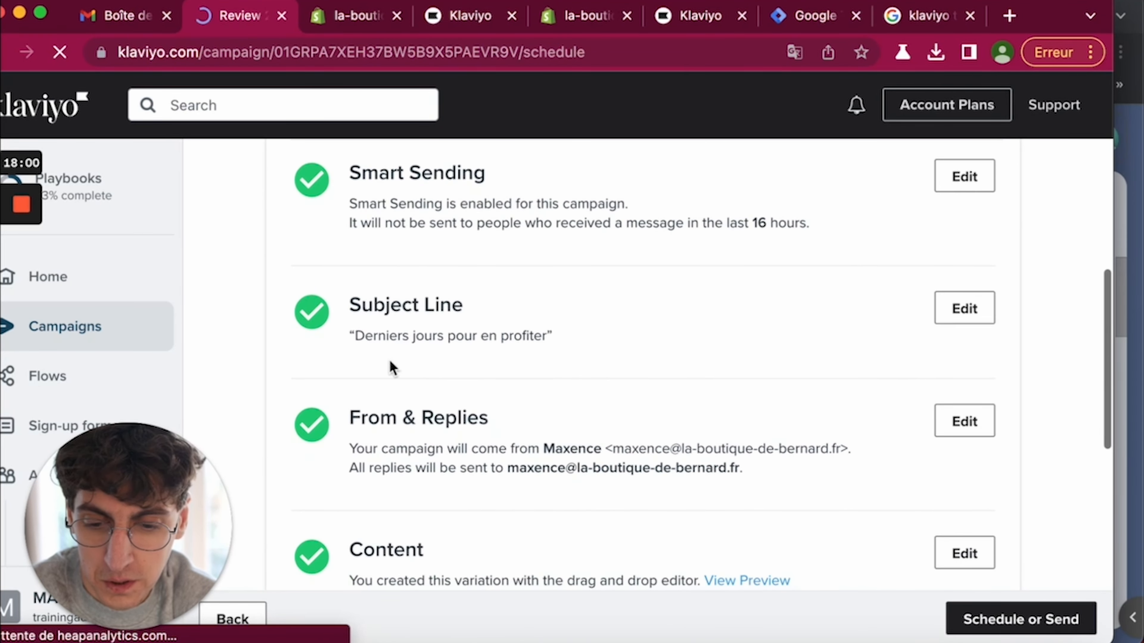
scroll(417, 488, "down", 5)
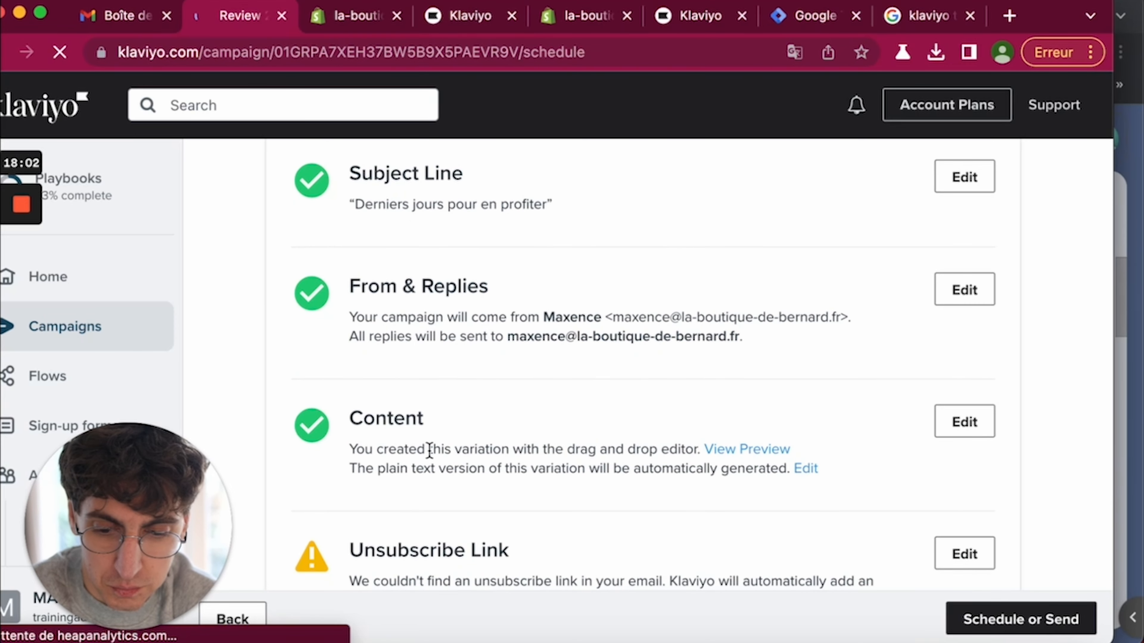
scroll(613, 509, "down", 2)
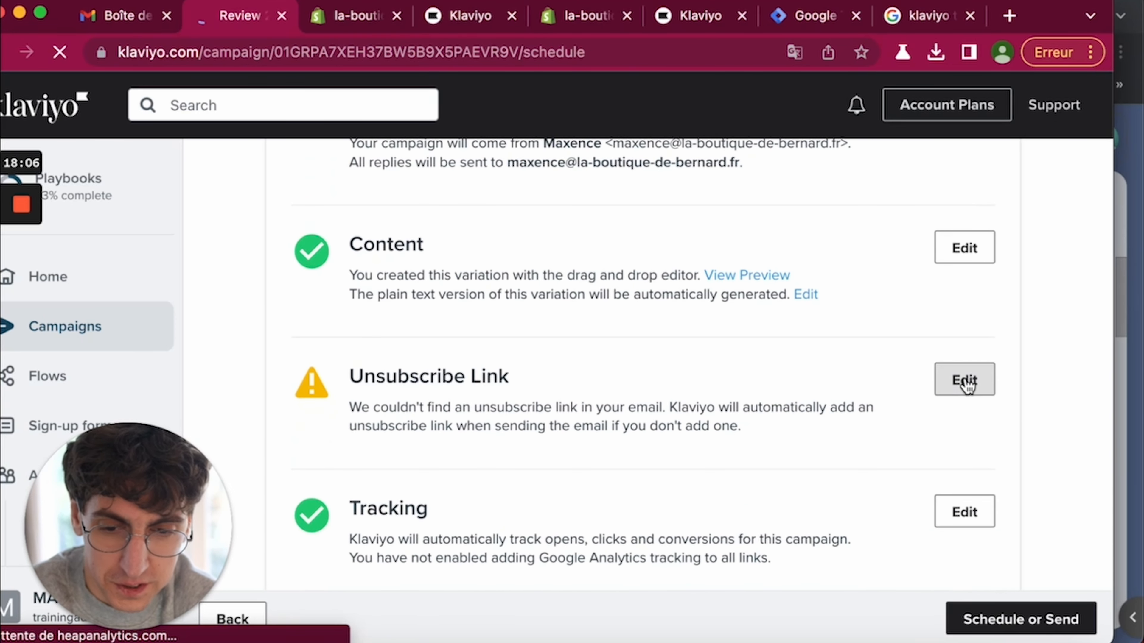
left_click(966, 383)
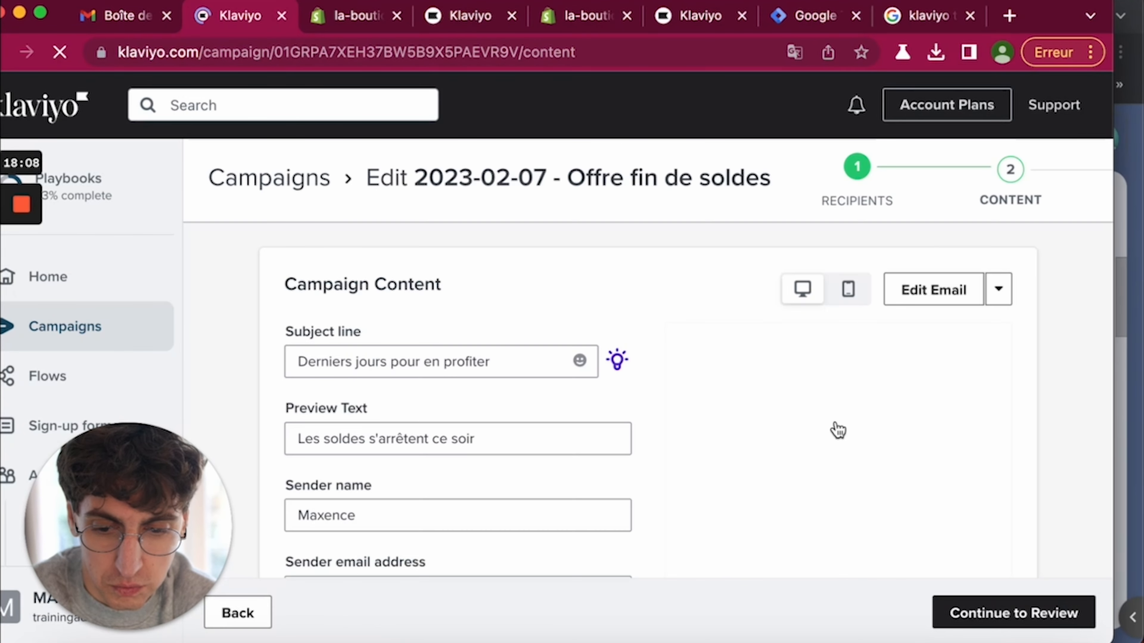
scroll(838, 431, "down", 4)
scroll(906, 230, "up", 3)
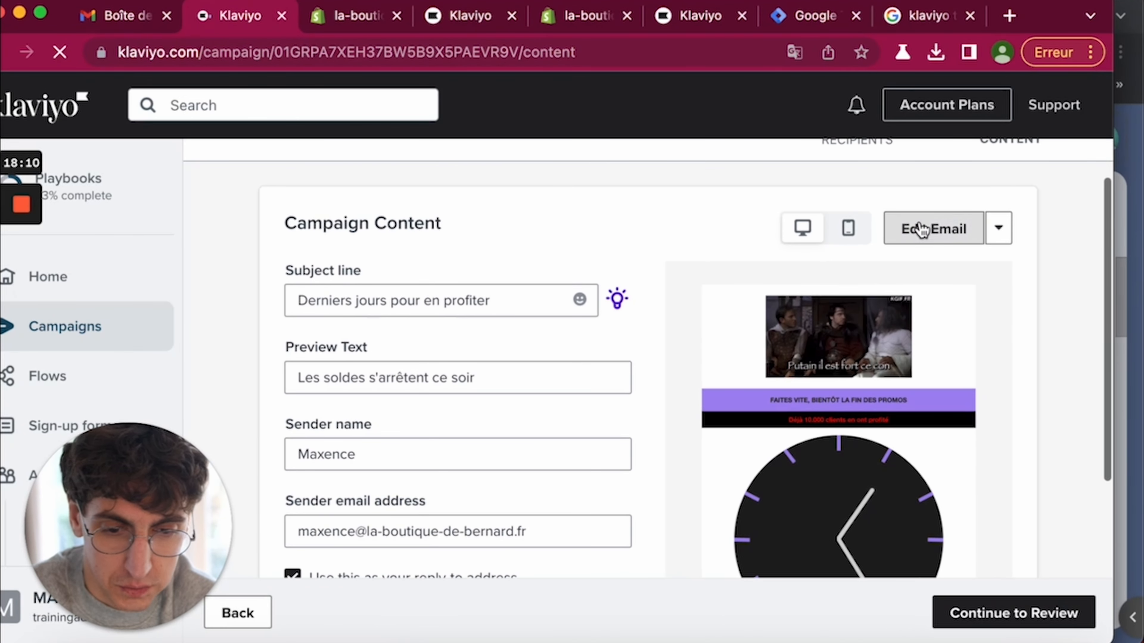
left_click(920, 230)
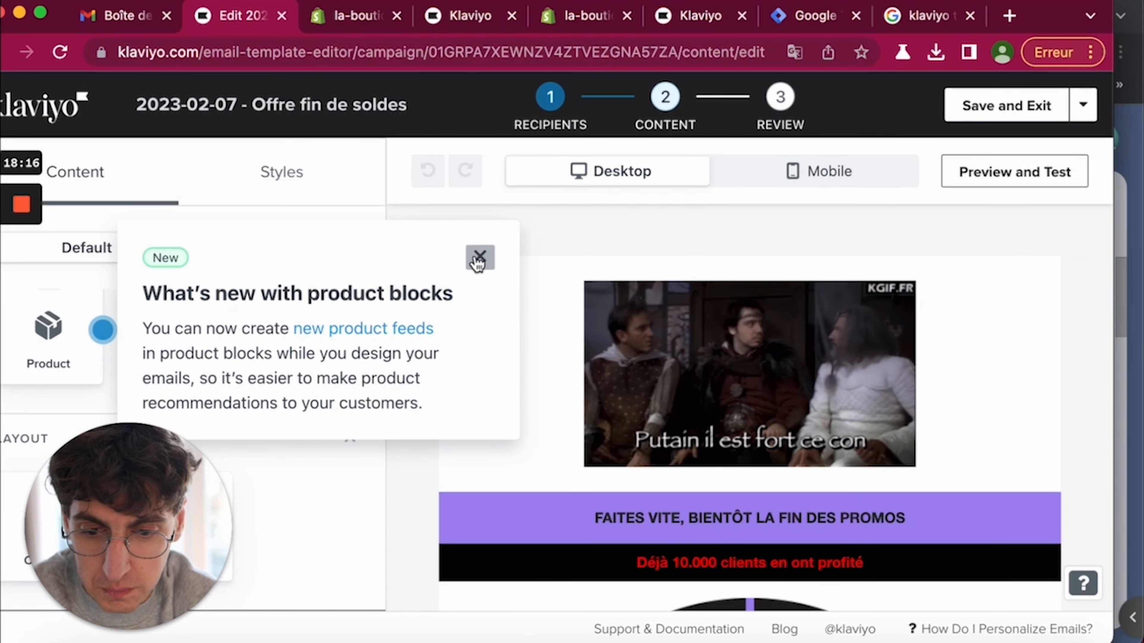
left_click(479, 259)
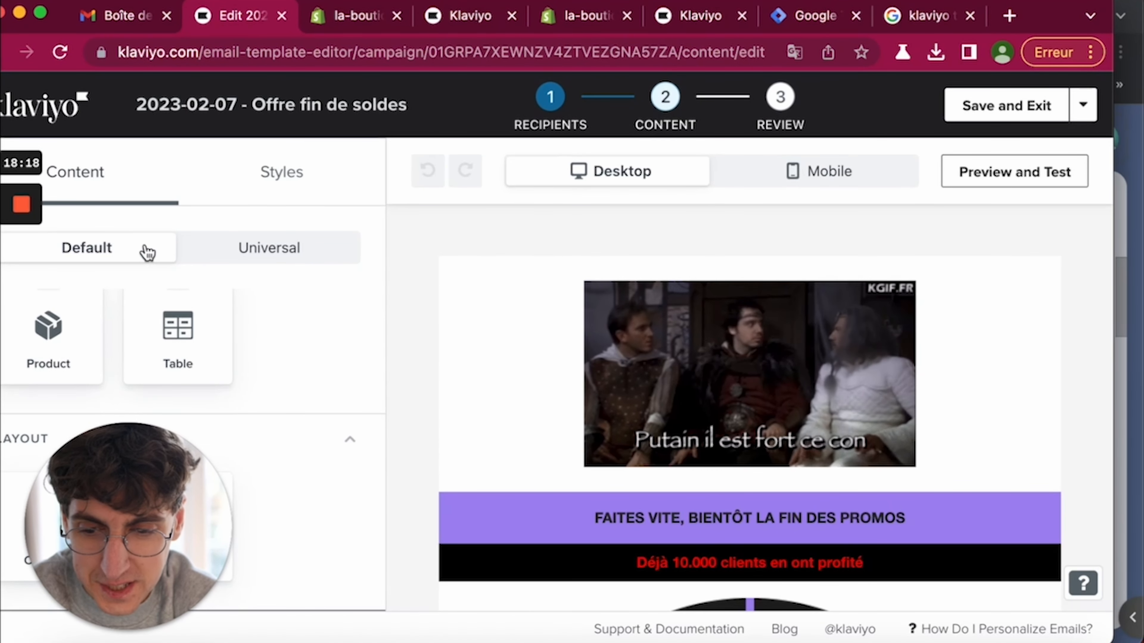
mouse_move(12, 341)
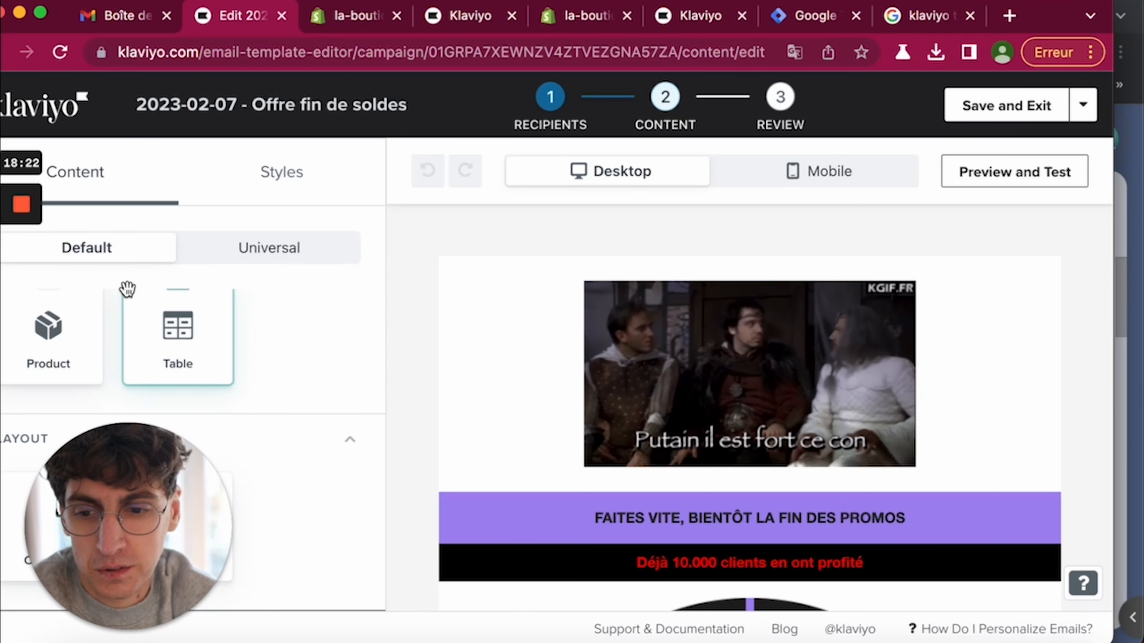
mouse_move(40, 322)
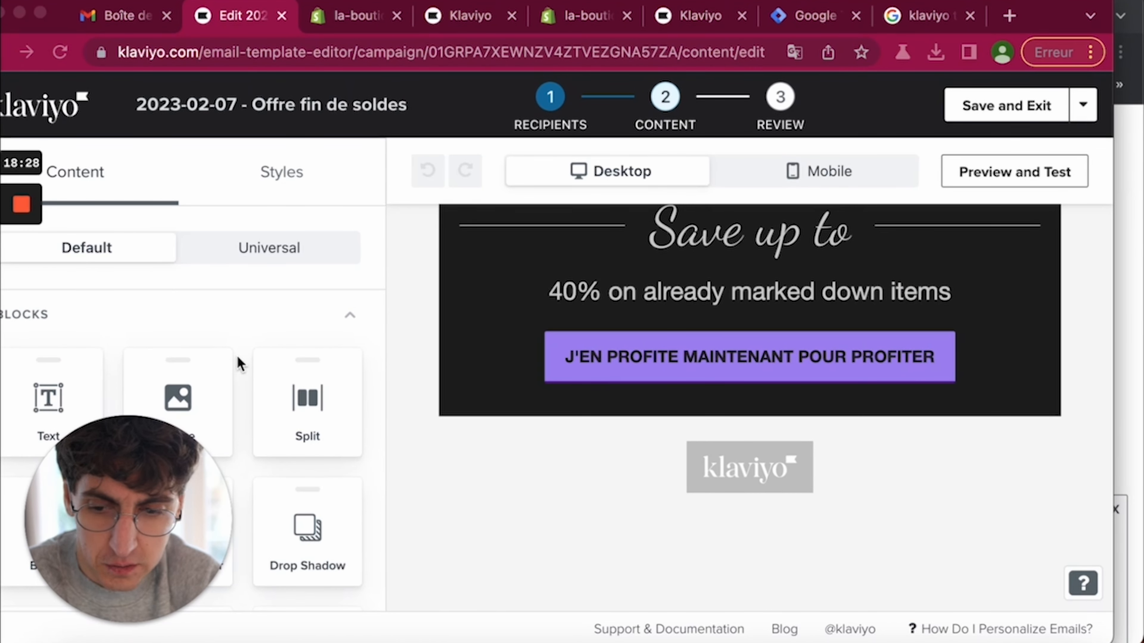
left_click(71, 383)
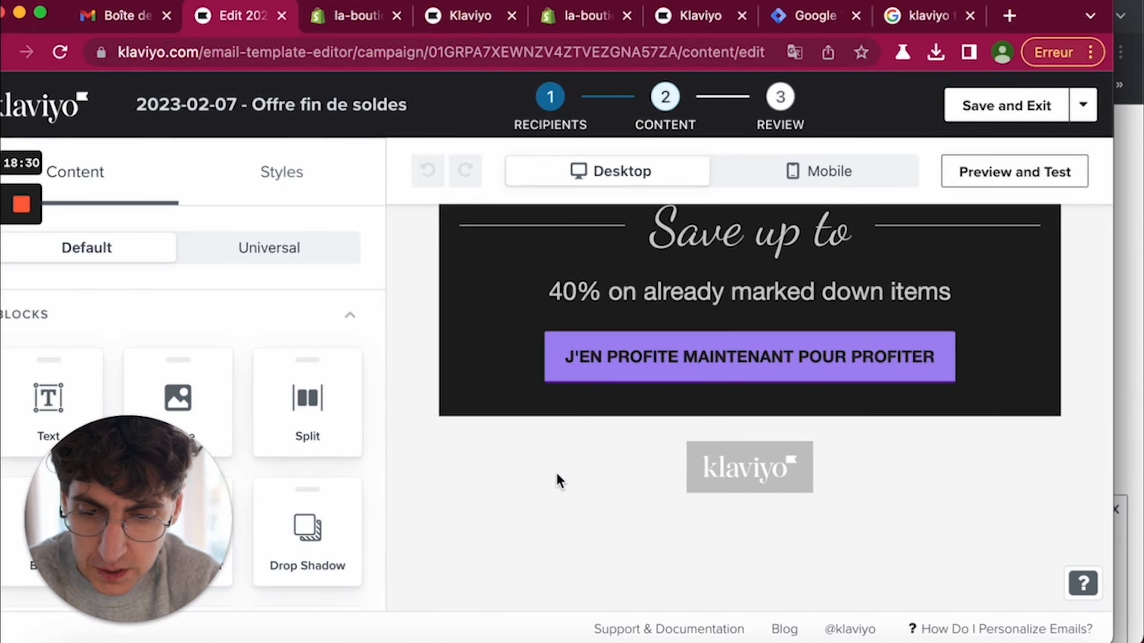
- Add a text block below the dark offer section and replace its placeholder with the unsubscribe sentence
left_click_drag(51, 399, 660, 419)
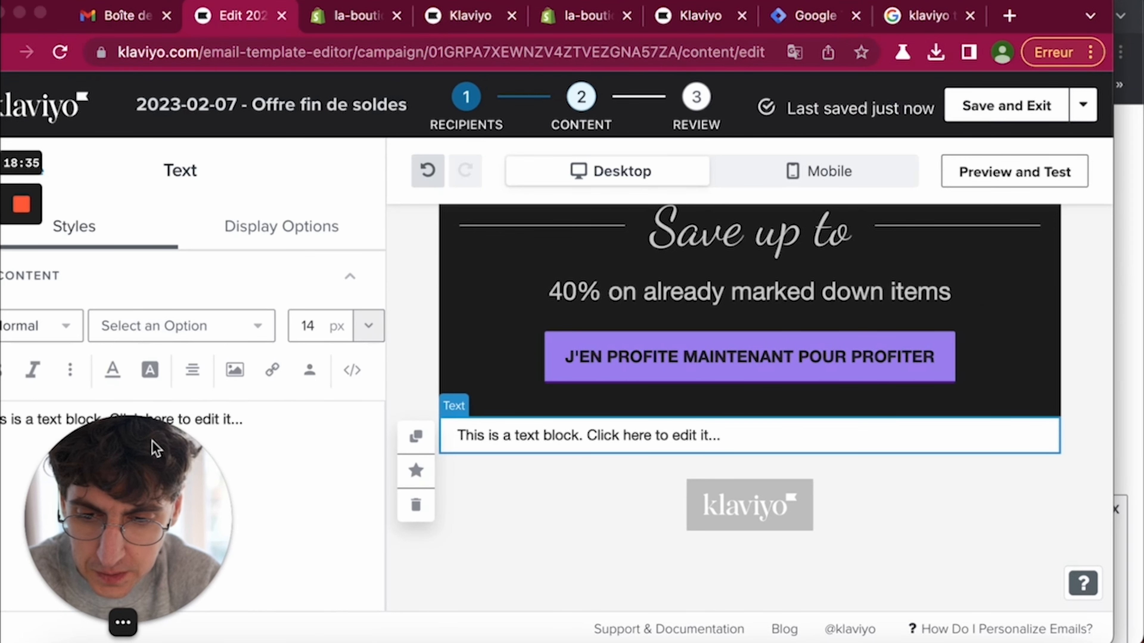
triple_click(215, 419)
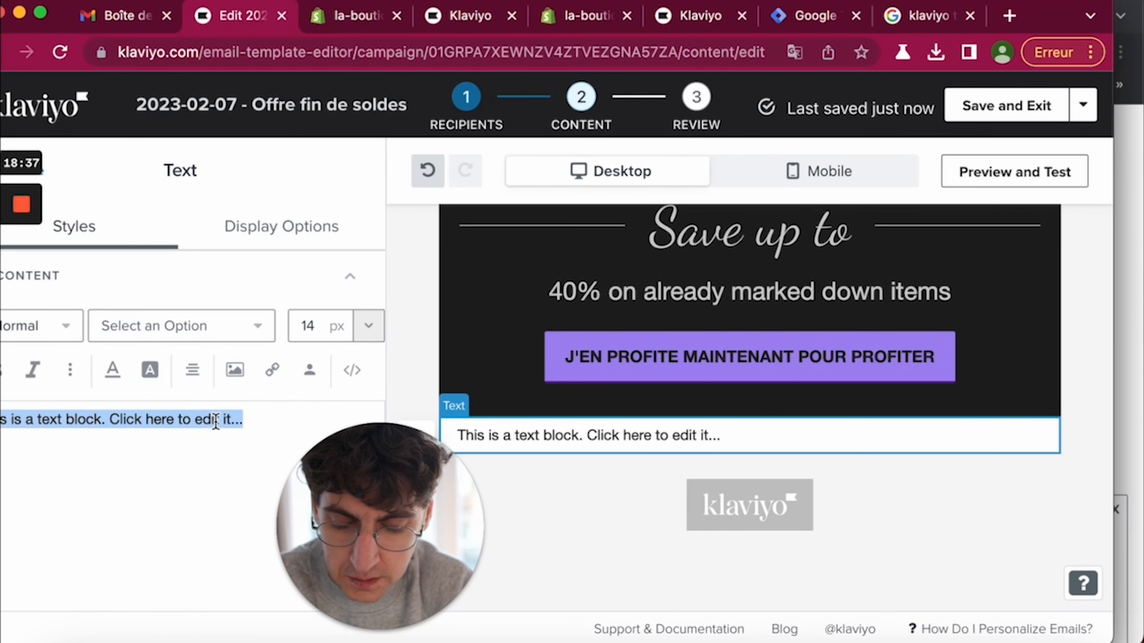
type("S")
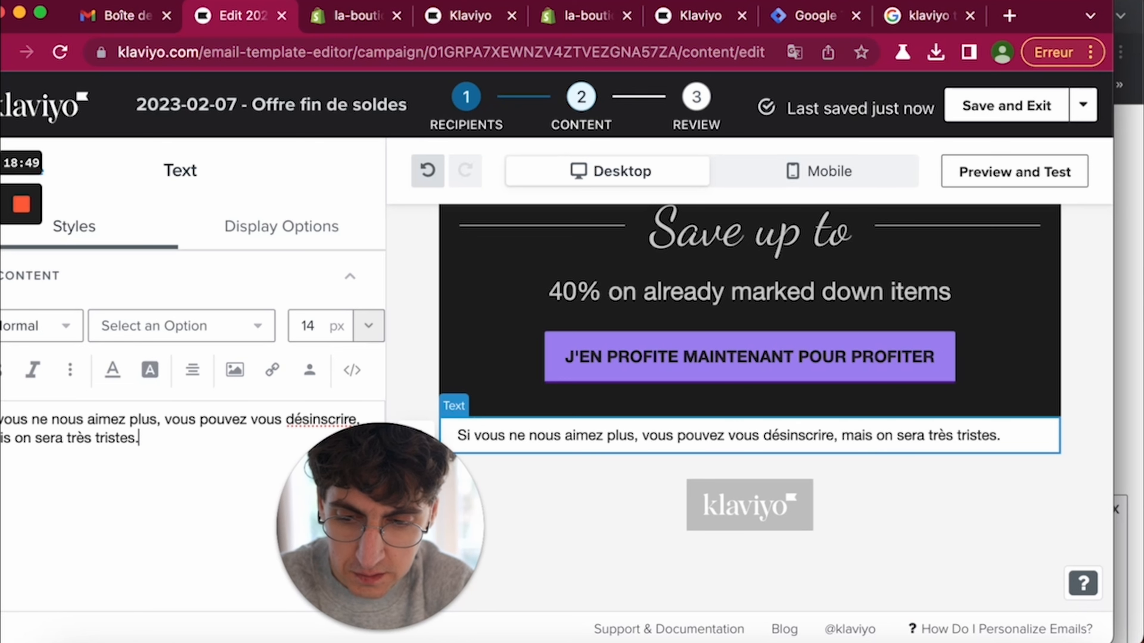
- Link the word 'désinscrire' to {% unsubscribe %} and save the email
double_click(301, 418)
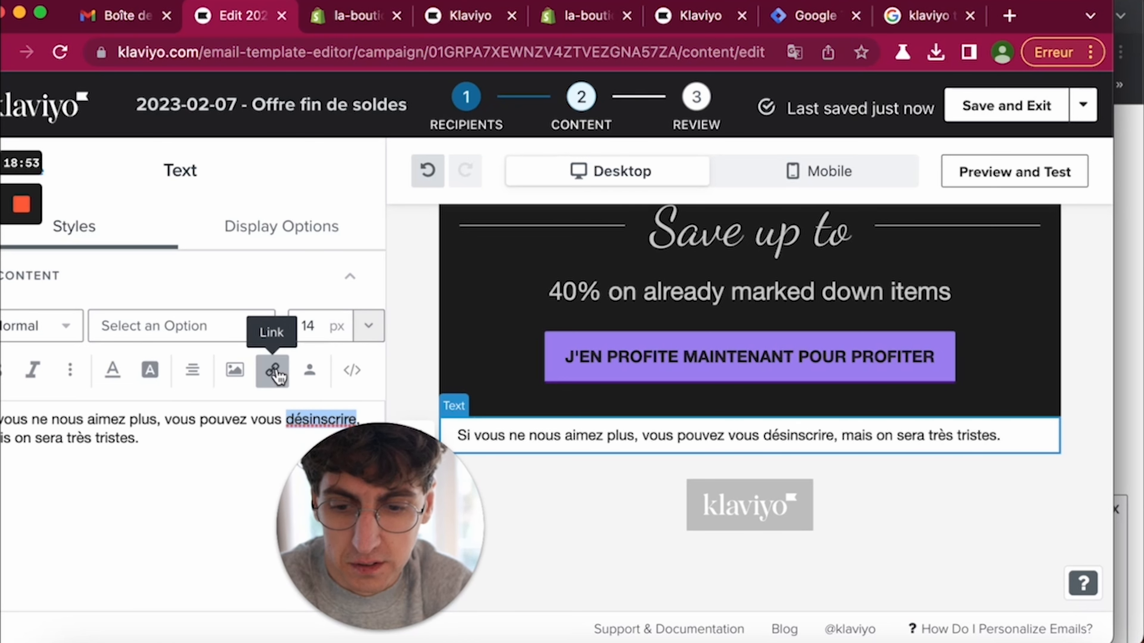
left_click(272, 370)
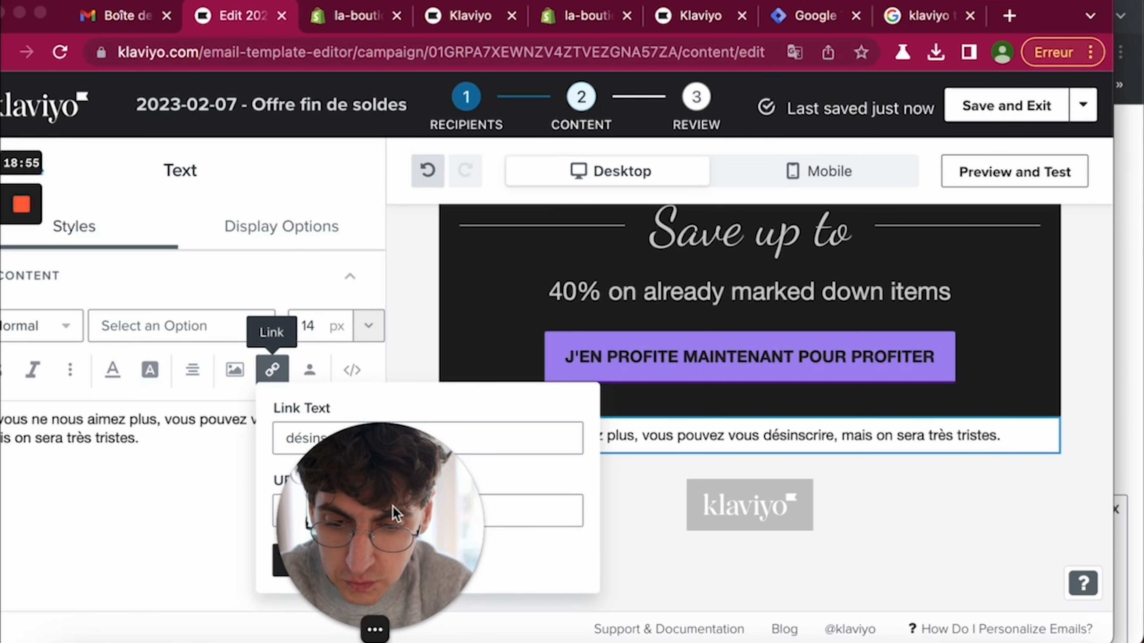
left_click(303, 516)
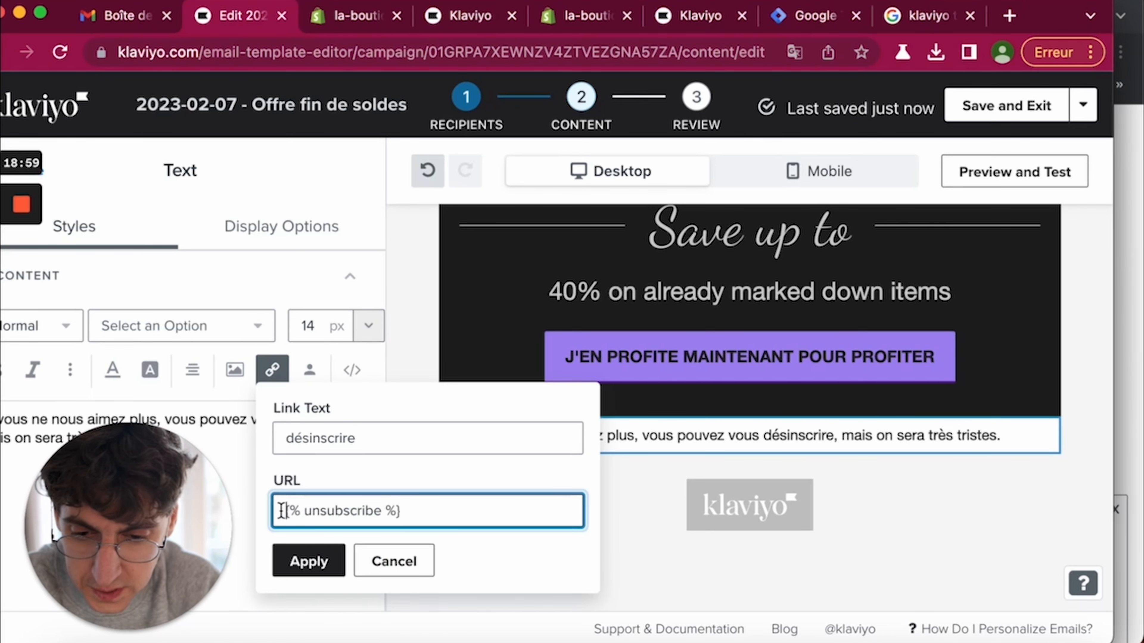
left_click(303, 562)
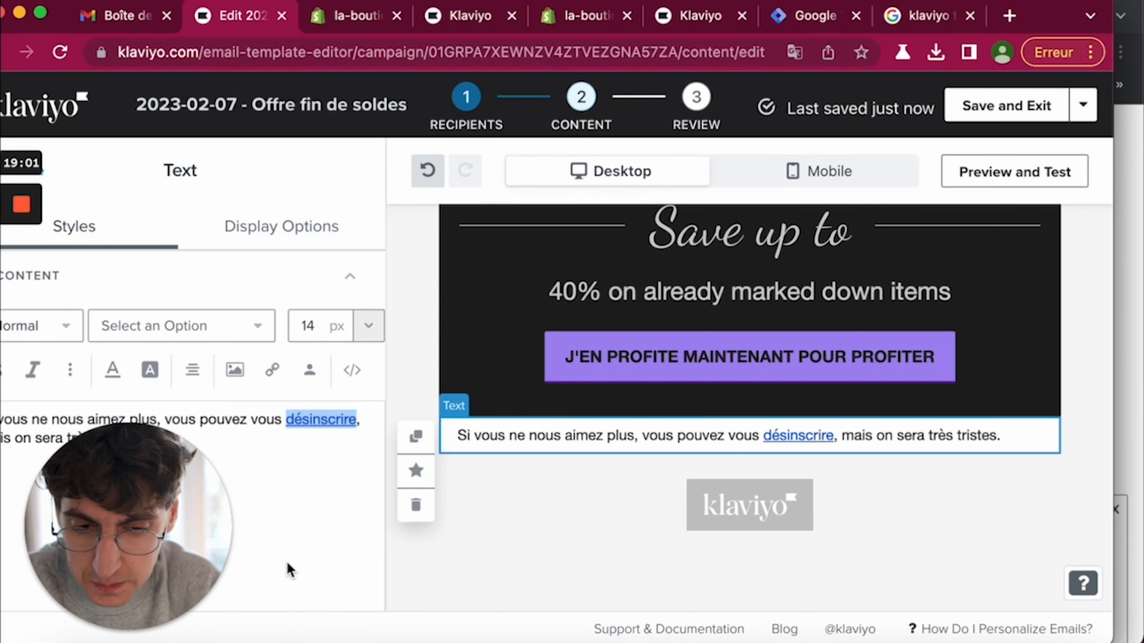
left_click(990, 117)
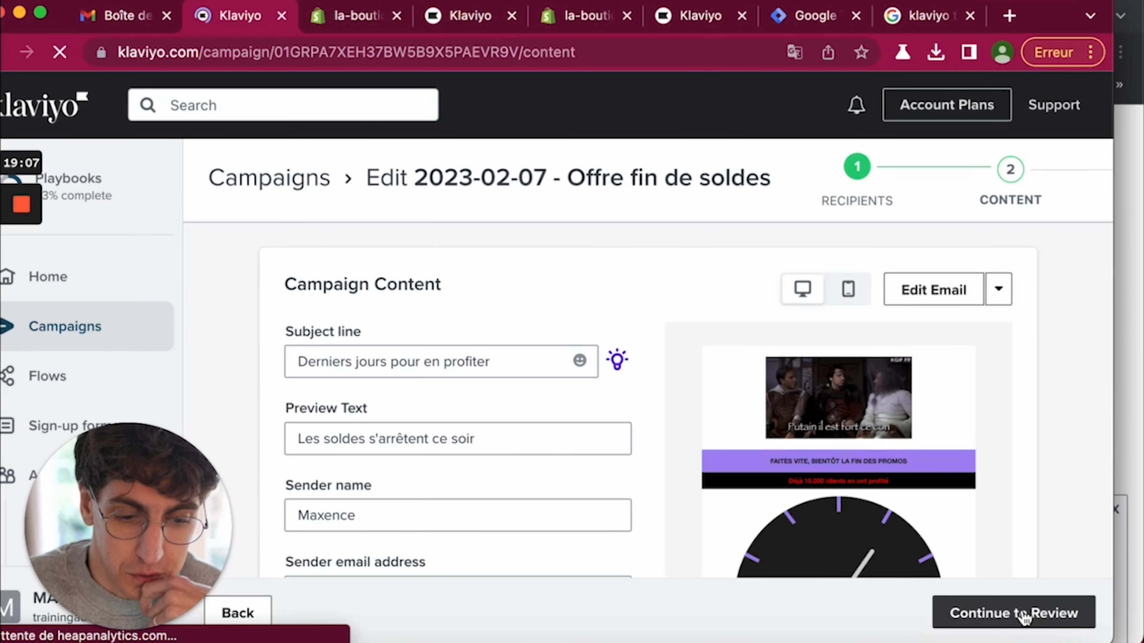
- Review the campaign, now passing the unsubscribe-link check, and open Schedule or Send
left_click(1020, 613)
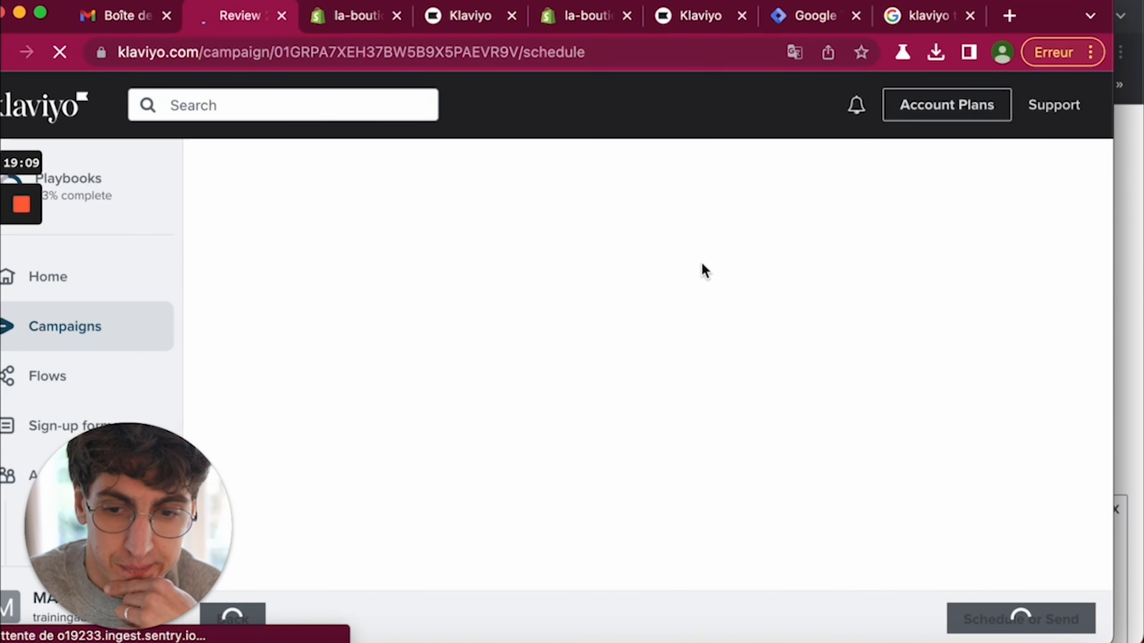
scroll(782, 433, "down", 10)
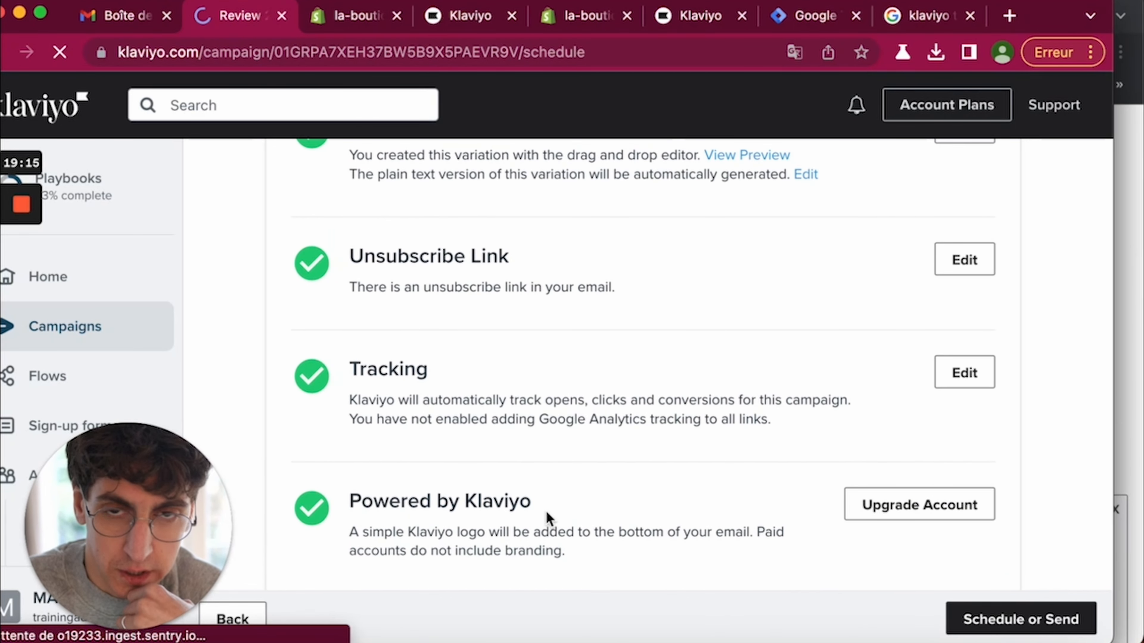
scroll(738, 544, "down", 1)
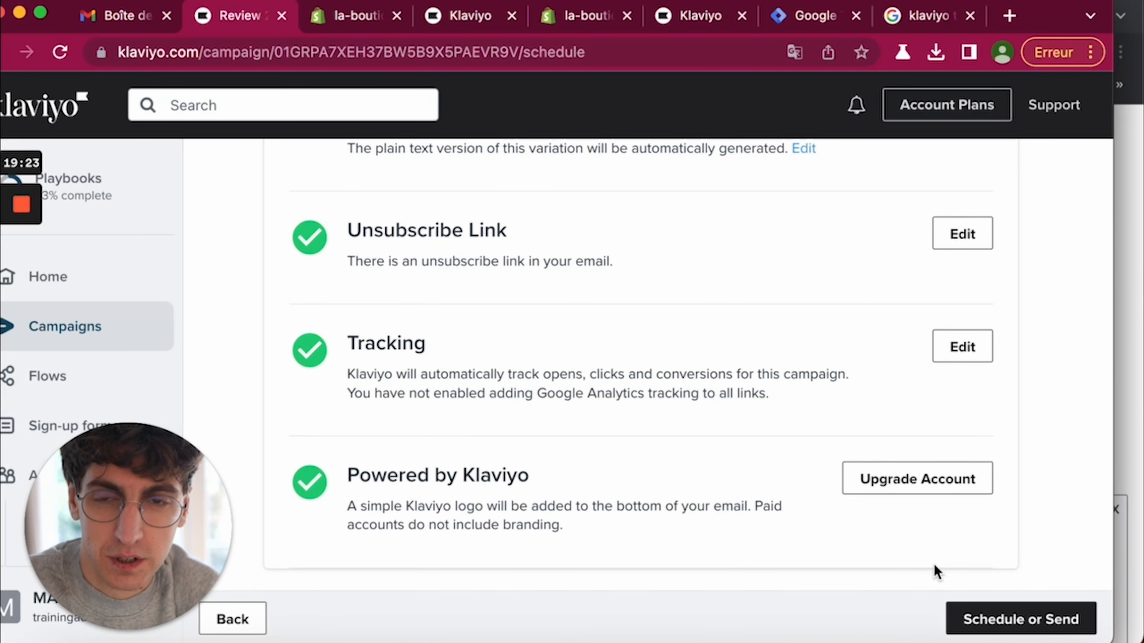
left_click(962, 626)
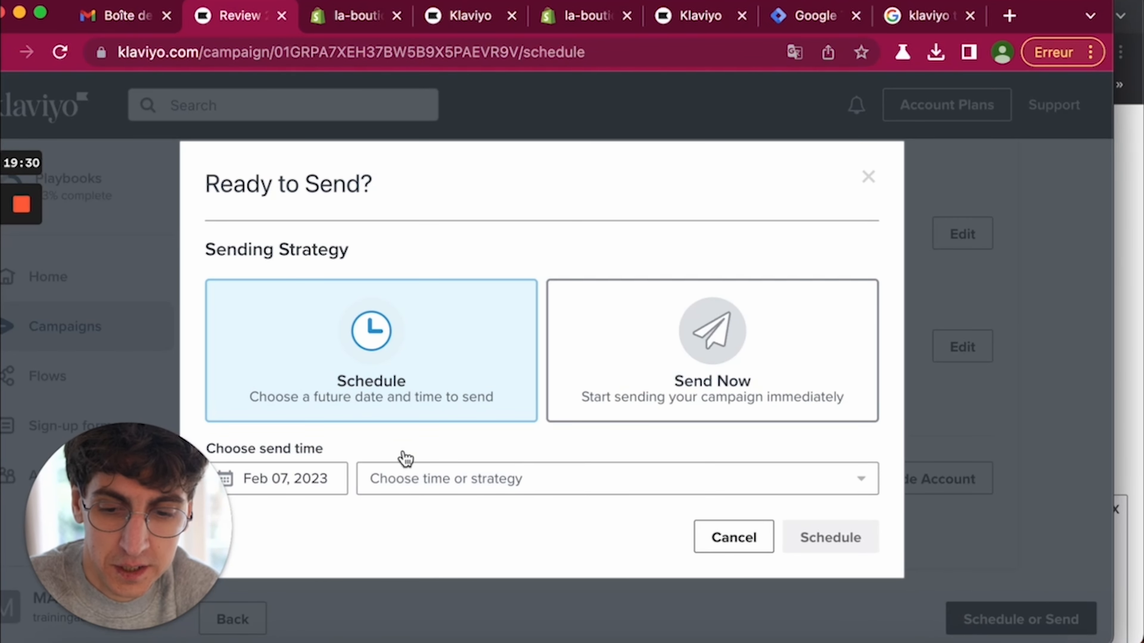
- Schedule the send for Feb 09, 2023 at 1:00 am, Europe/Paris timezone
left_click(346, 481)
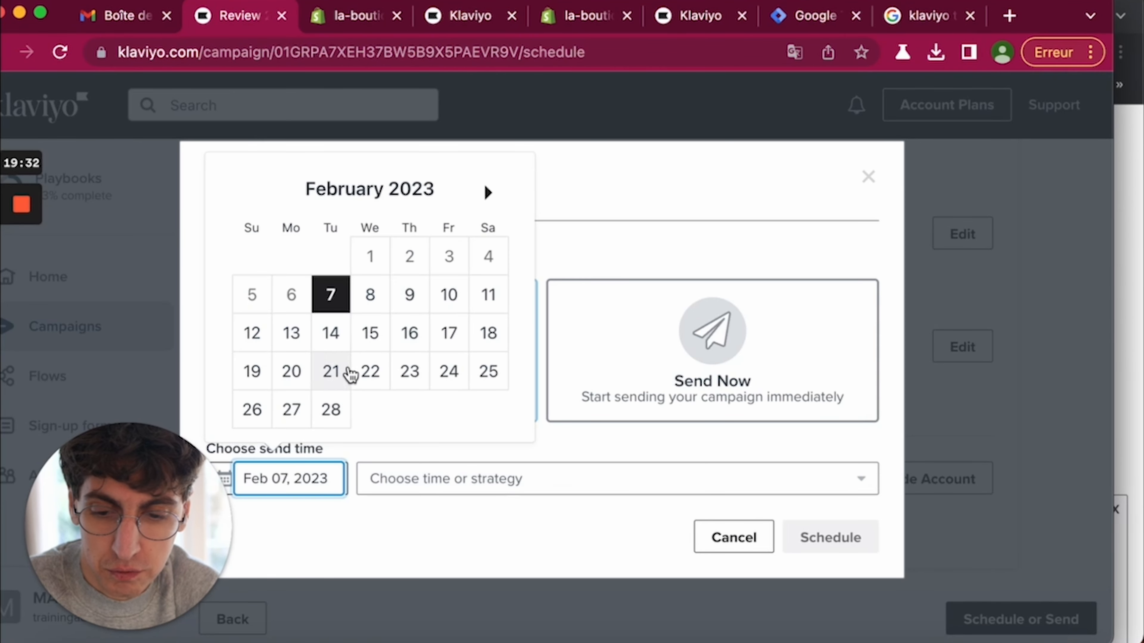
left_click(413, 296)
left_click(479, 478)
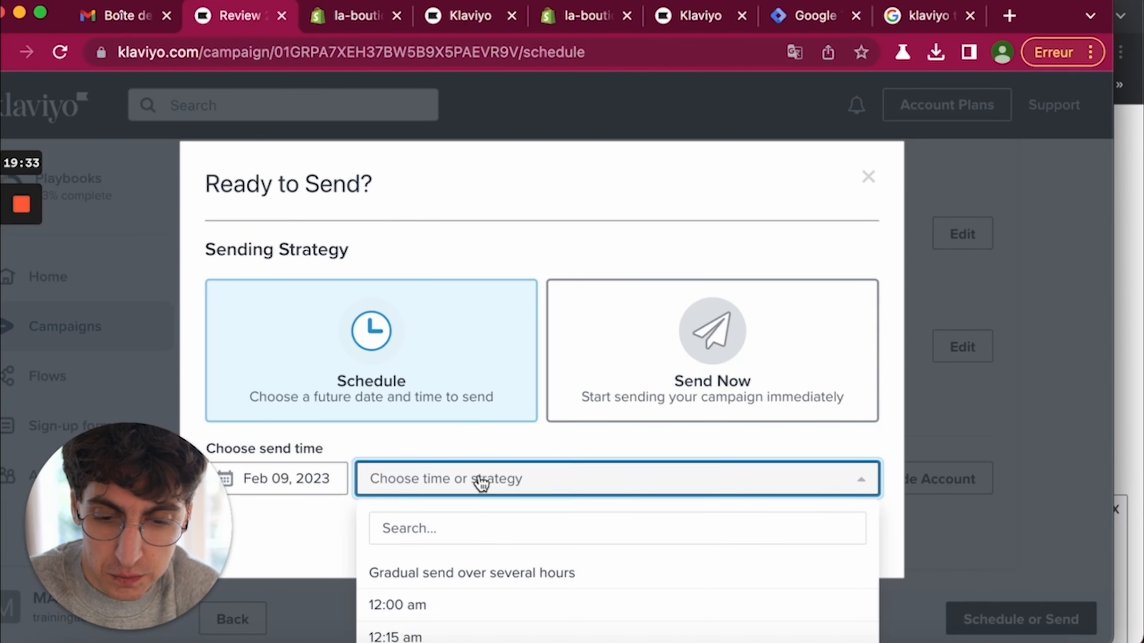
scroll(498, 585, "down", 2)
scroll(497, 591, "down", 2)
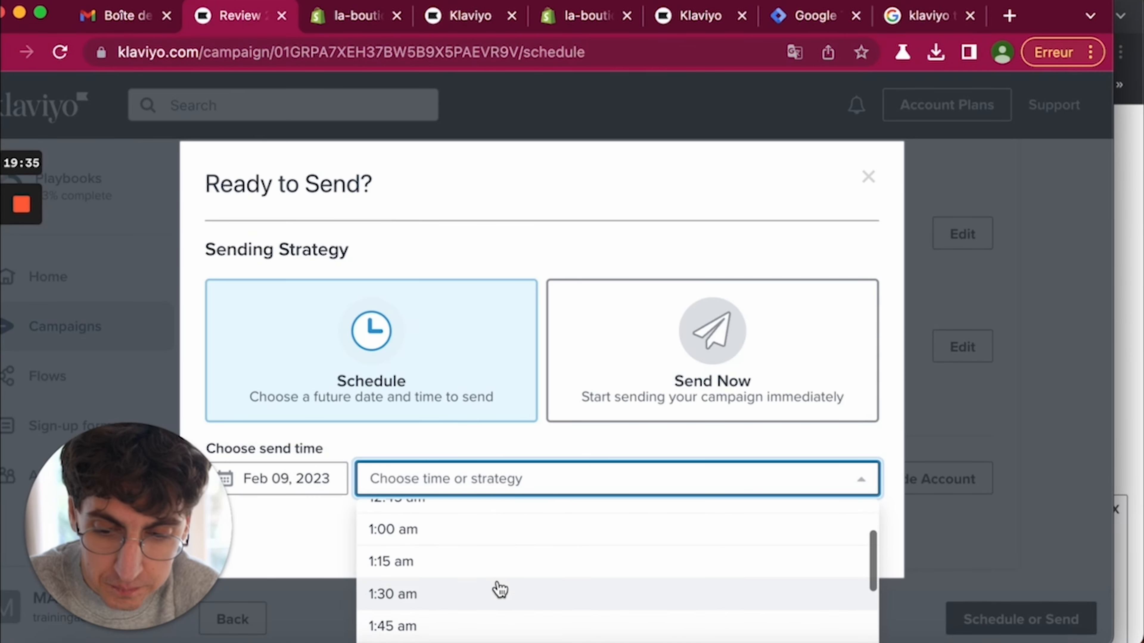
scroll(500, 587, "up", 1)
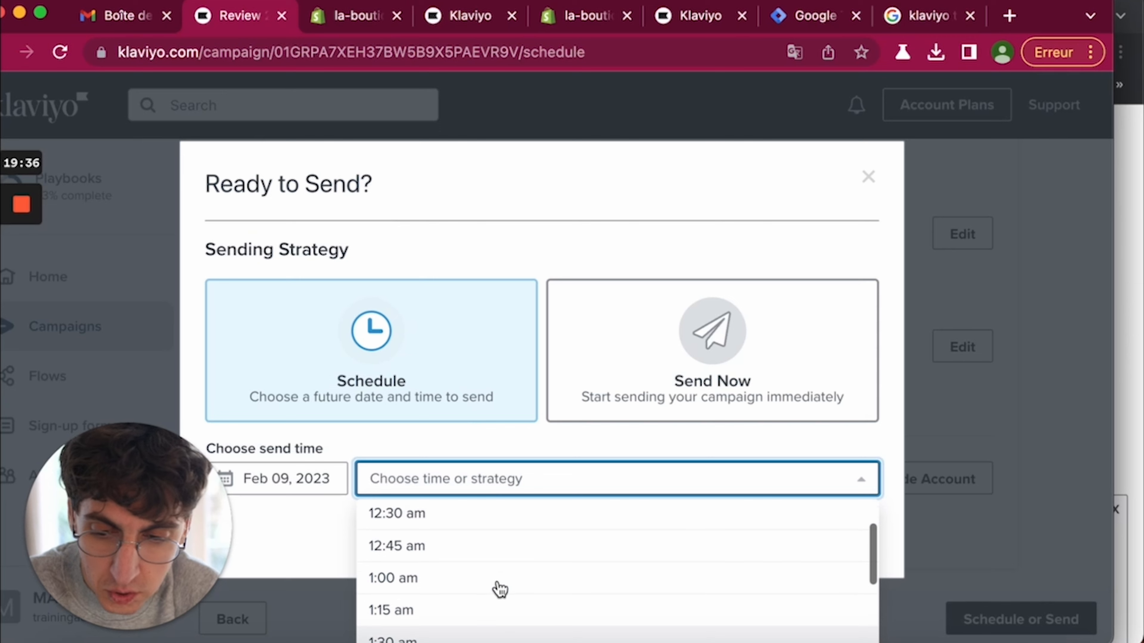
left_click(430, 583)
left_click(611, 490)
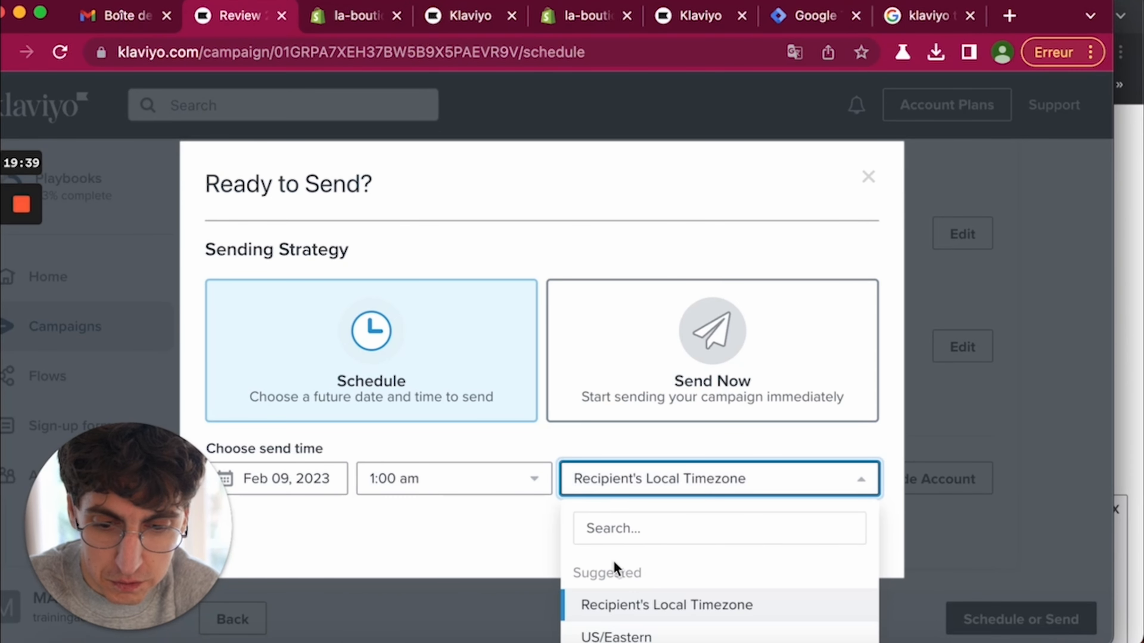
scroll(624, 606, "down", 1)
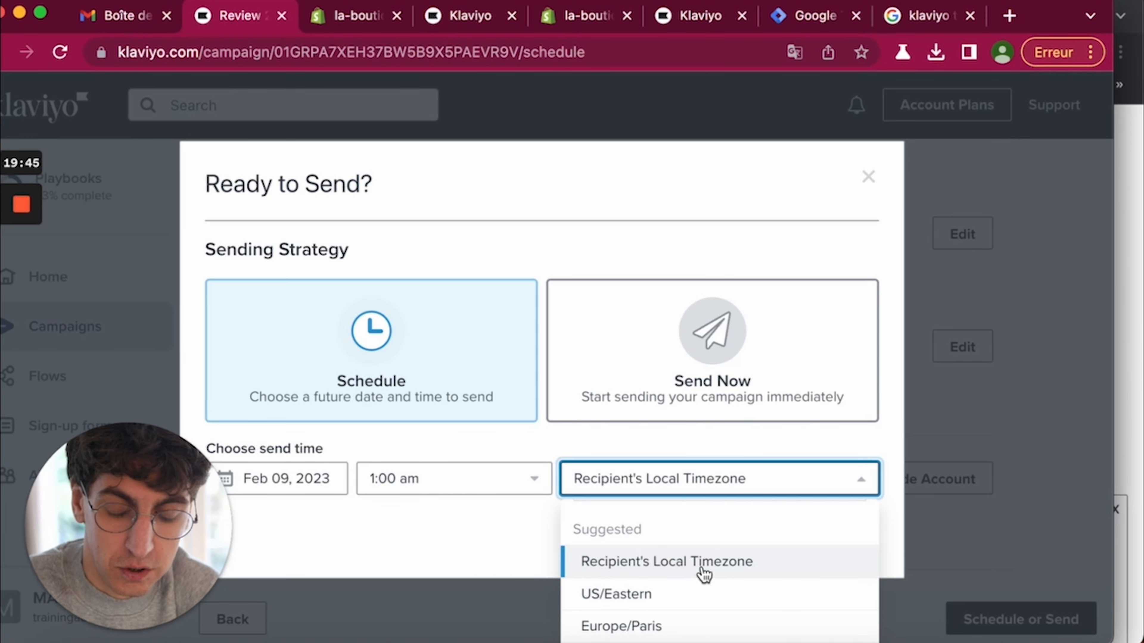
scroll(704, 574, "down", 2)
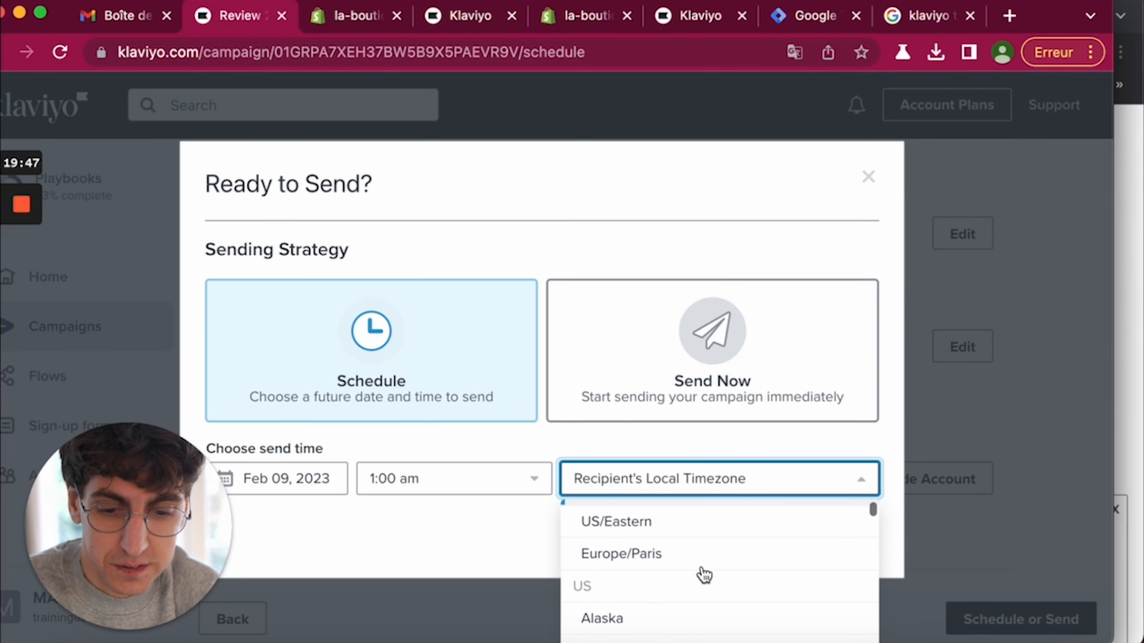
left_click(604, 556)
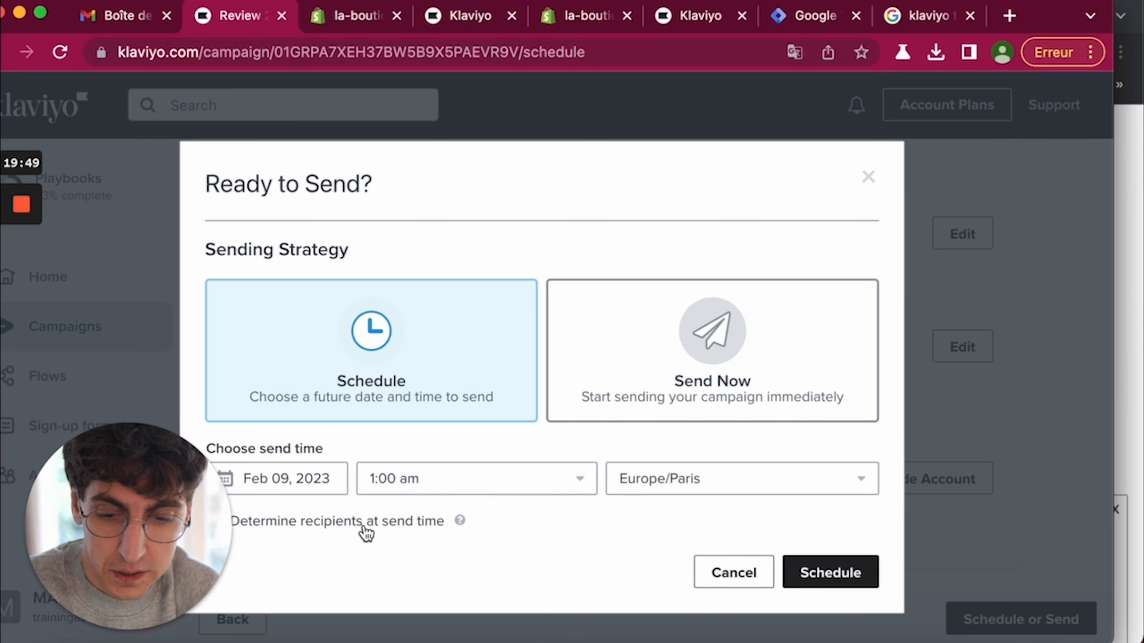
- Toggle 'Determine recipients at send time' on and off, then choose Send Now instead
left_click_drag(83, 461, 81, 273)
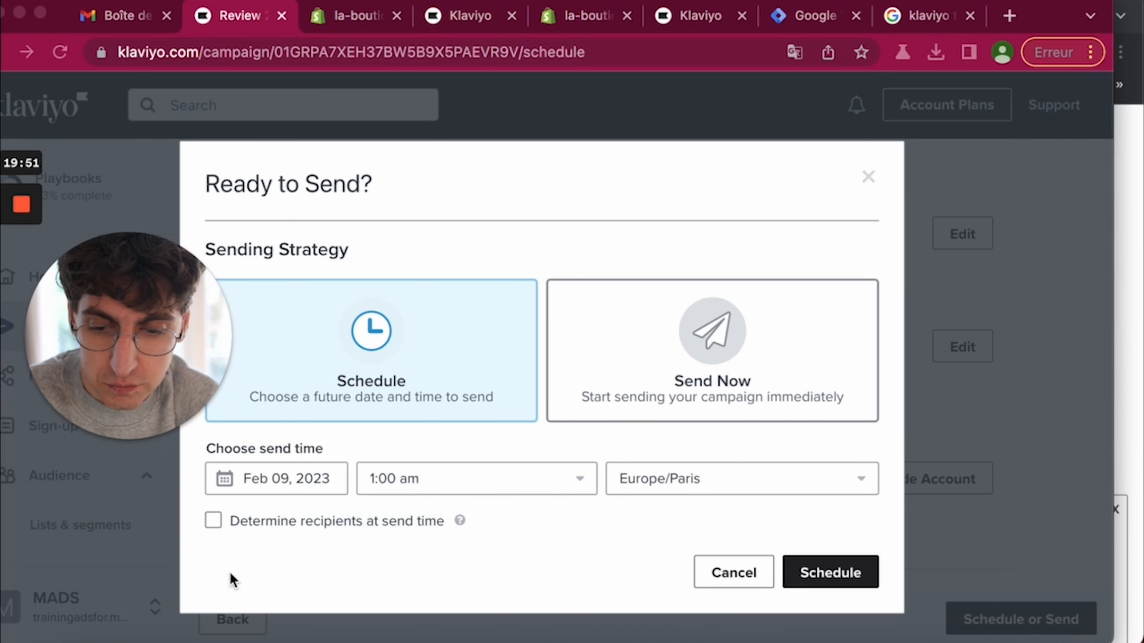
left_click(216, 521)
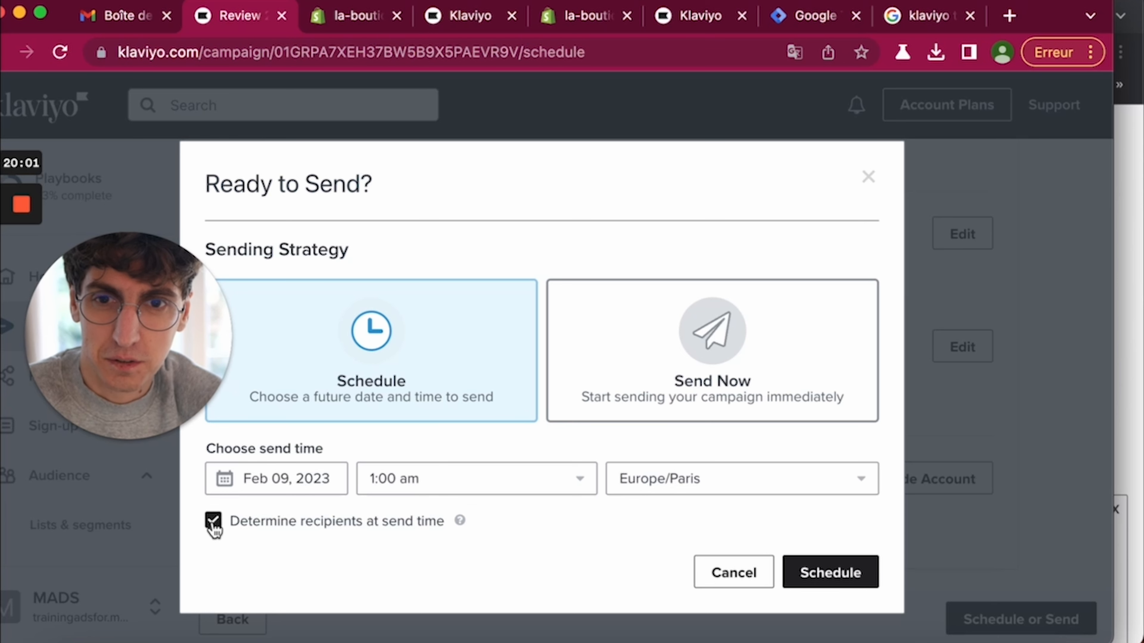
left_click(213, 525)
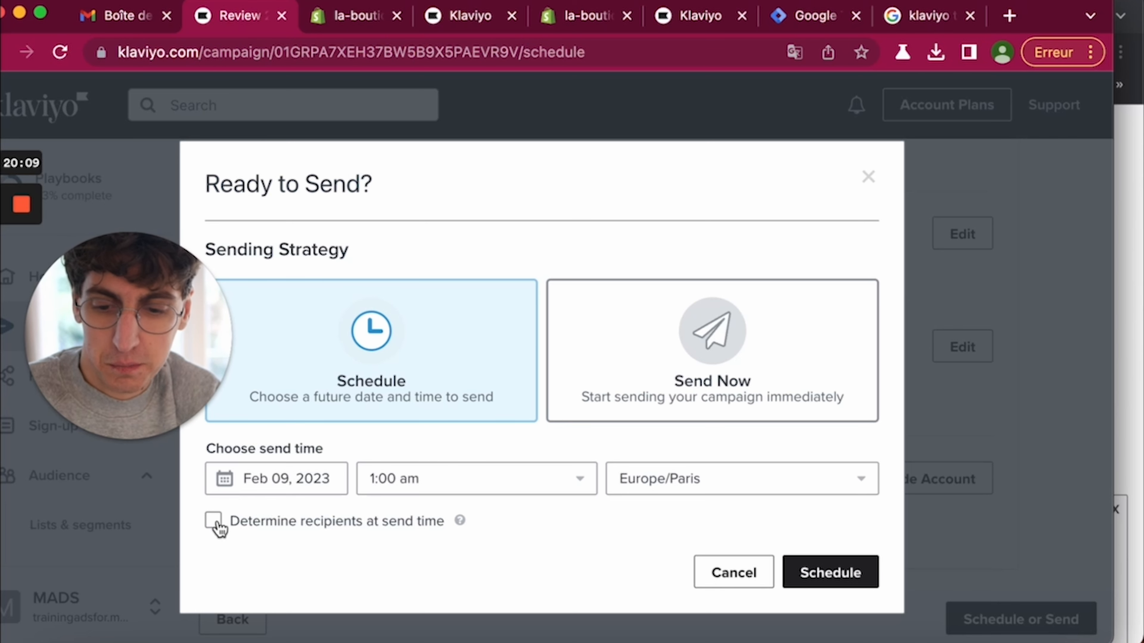
left_click(644, 356)
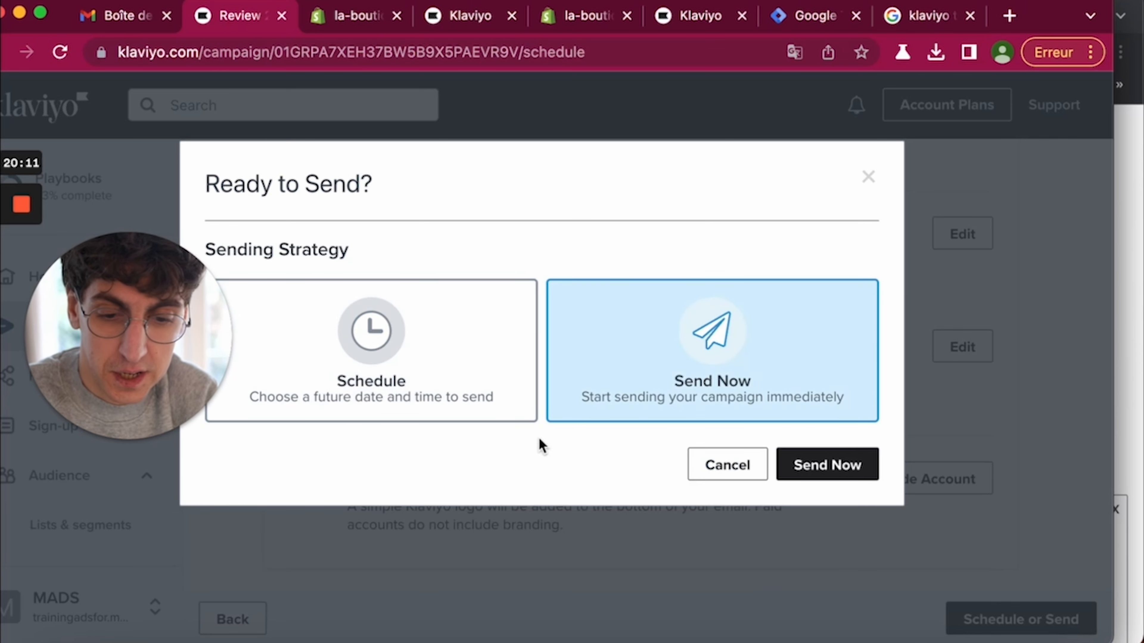
- Send 'Offre fin de soldes' immediately and view it as sent in the widened Campaigns list
left_click(806, 473)
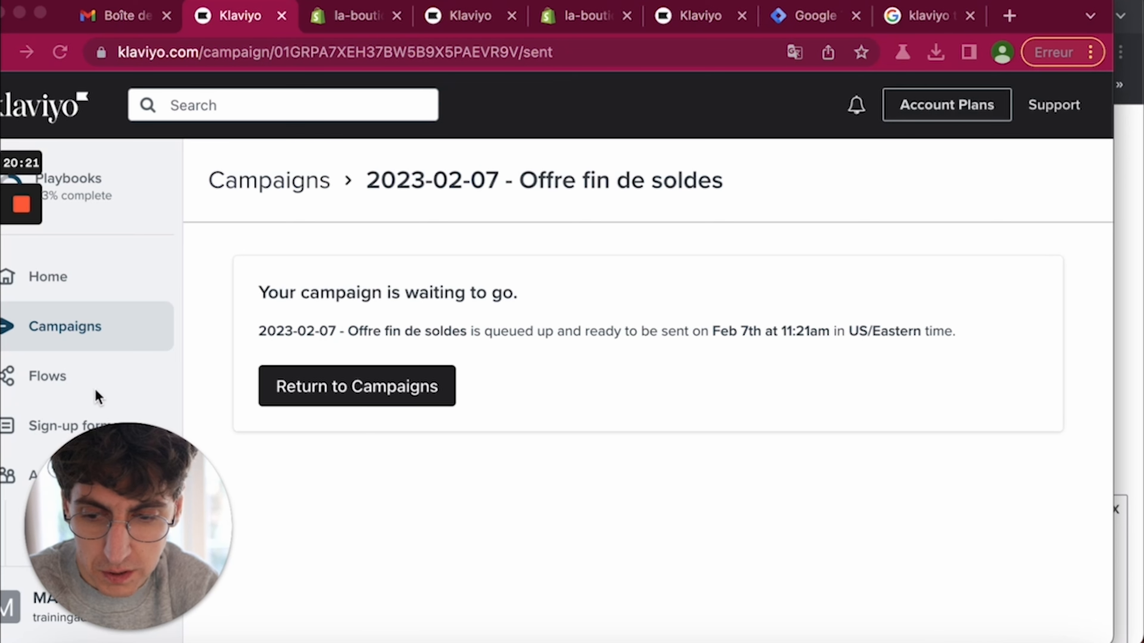
left_click(80, 341)
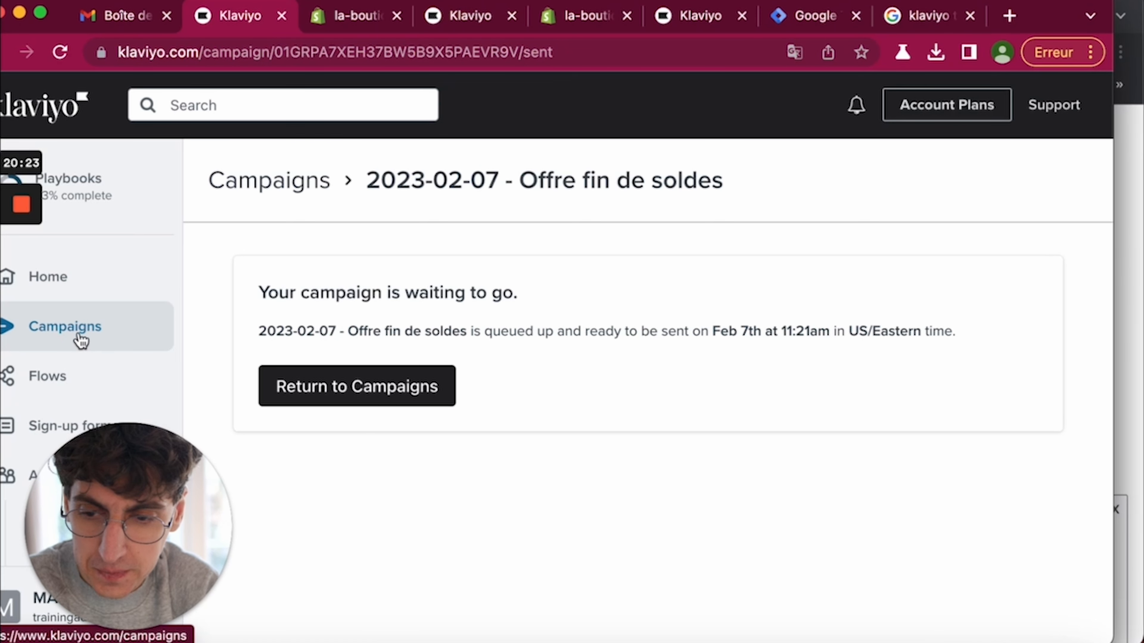
left_click(104, 333)
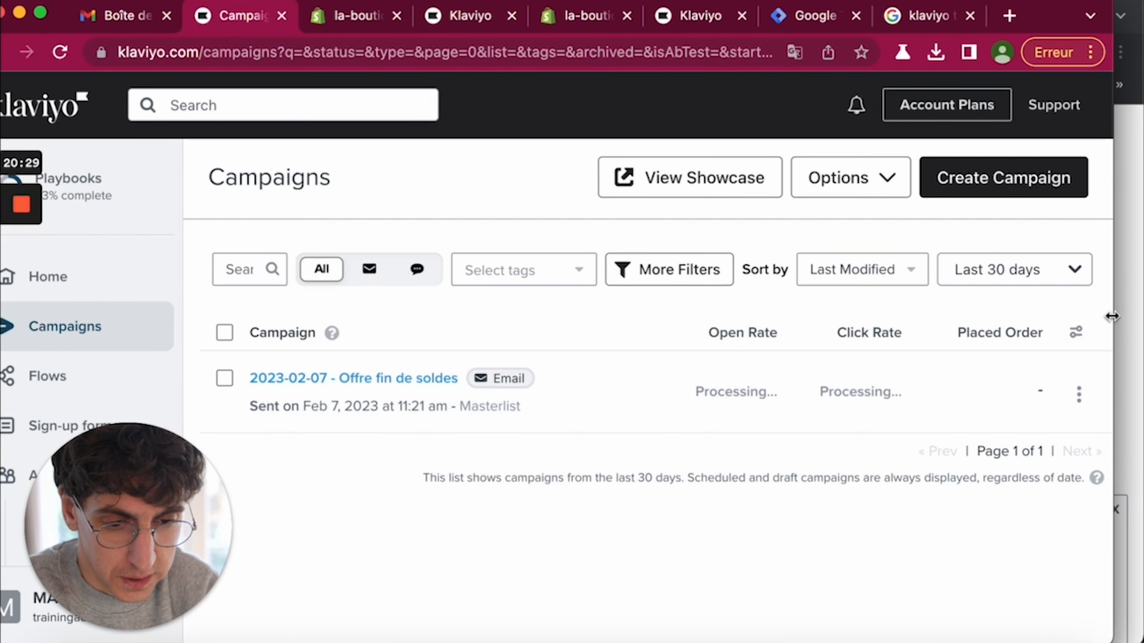
left_click_drag(1111, 317, 1138, 316)
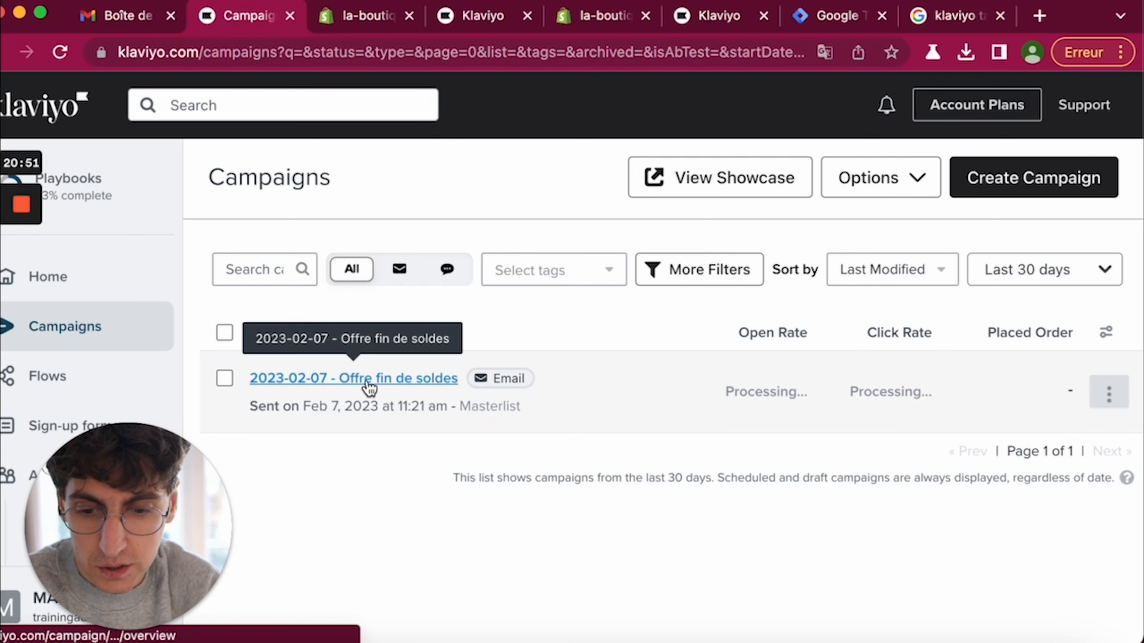
- Open the Offre fin de soldes report and check the 50% opened and 0 clicked rates
left_click(342, 377)
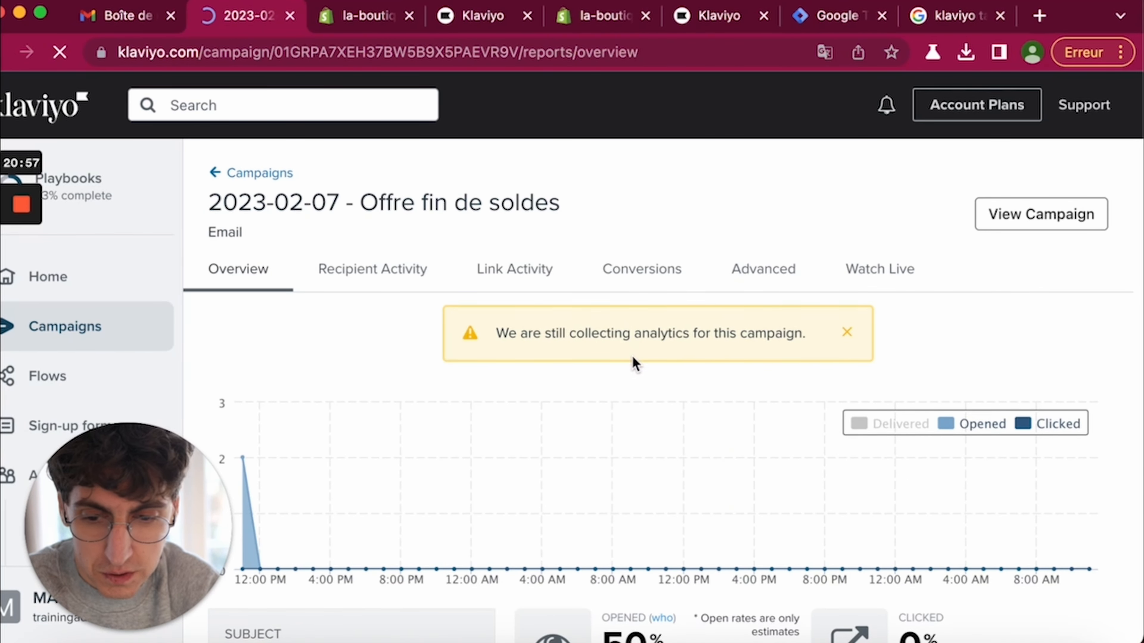
scroll(631, 356, "down", 1)
scroll(676, 357, "down", 3)
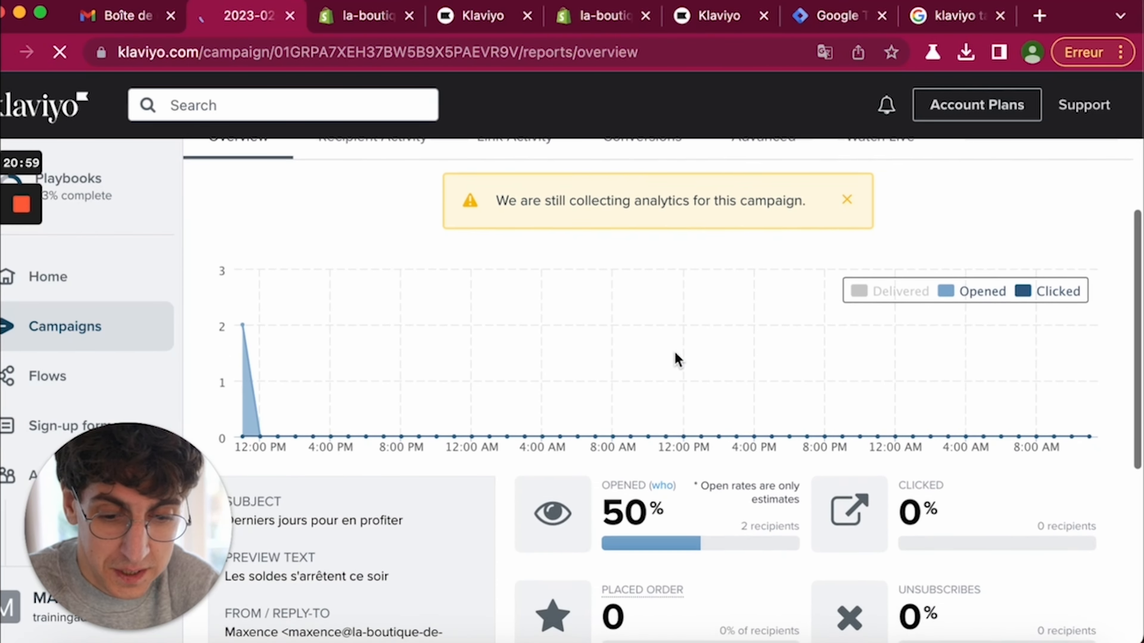
scroll(408, 454, "up", 1)
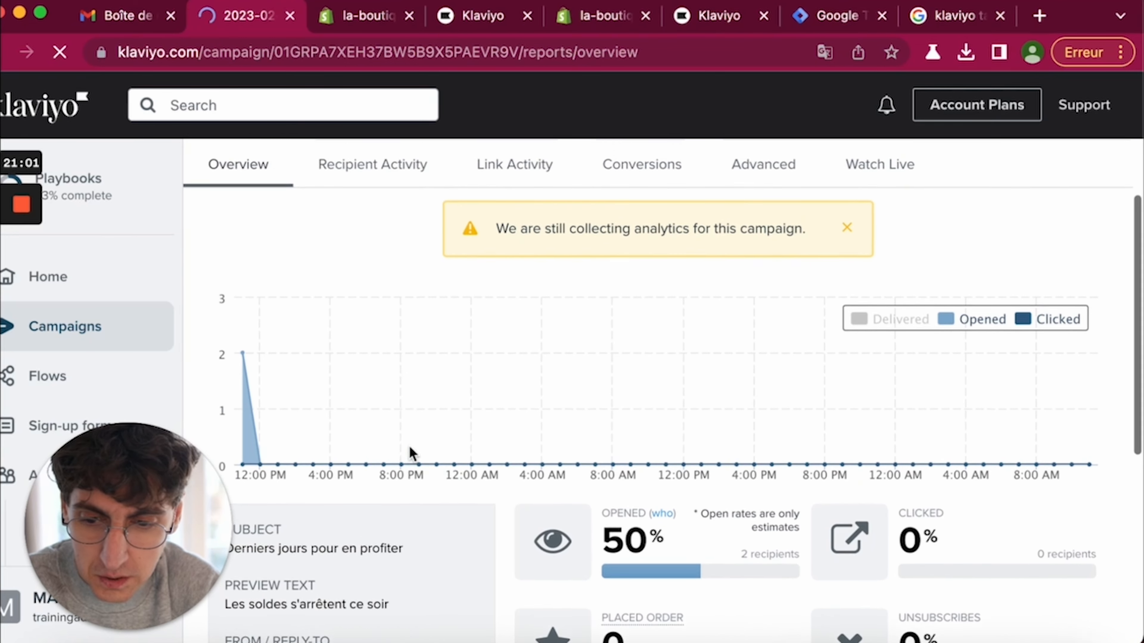
scroll(409, 451, "down", 3)
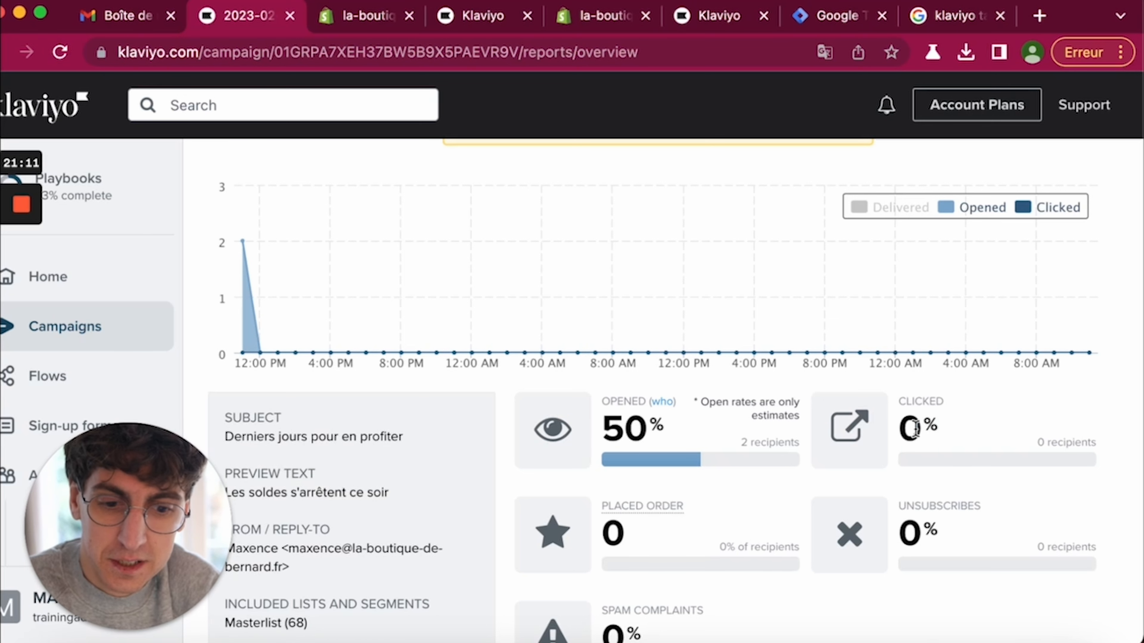
left_click_drag(912, 430, 983, 437)
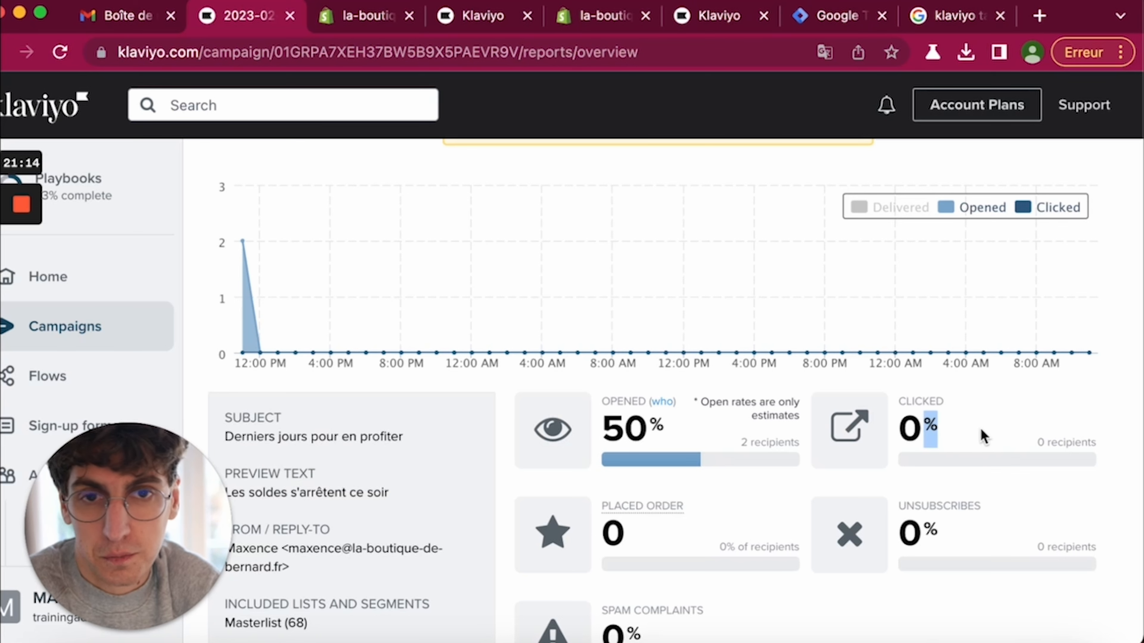
scroll(651, 464, "down", 2)
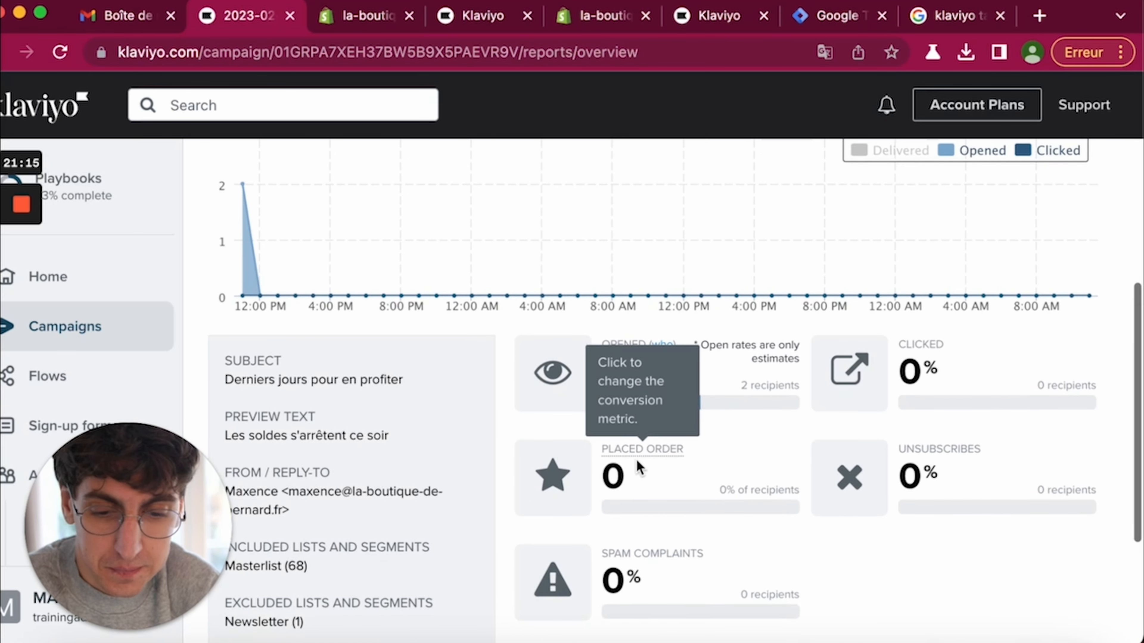
- Check the zero Placed Order, Unsubscribes and Spam Complaints figures
double_click(612, 476)
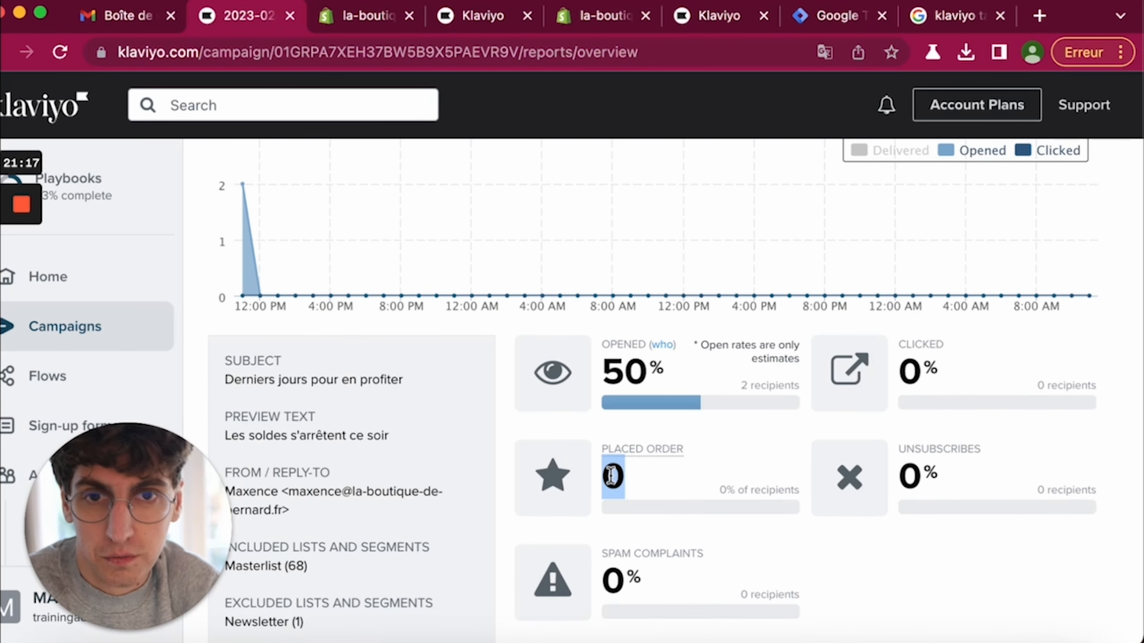
left_click_drag(900, 467, 943, 476)
left_click(944, 477)
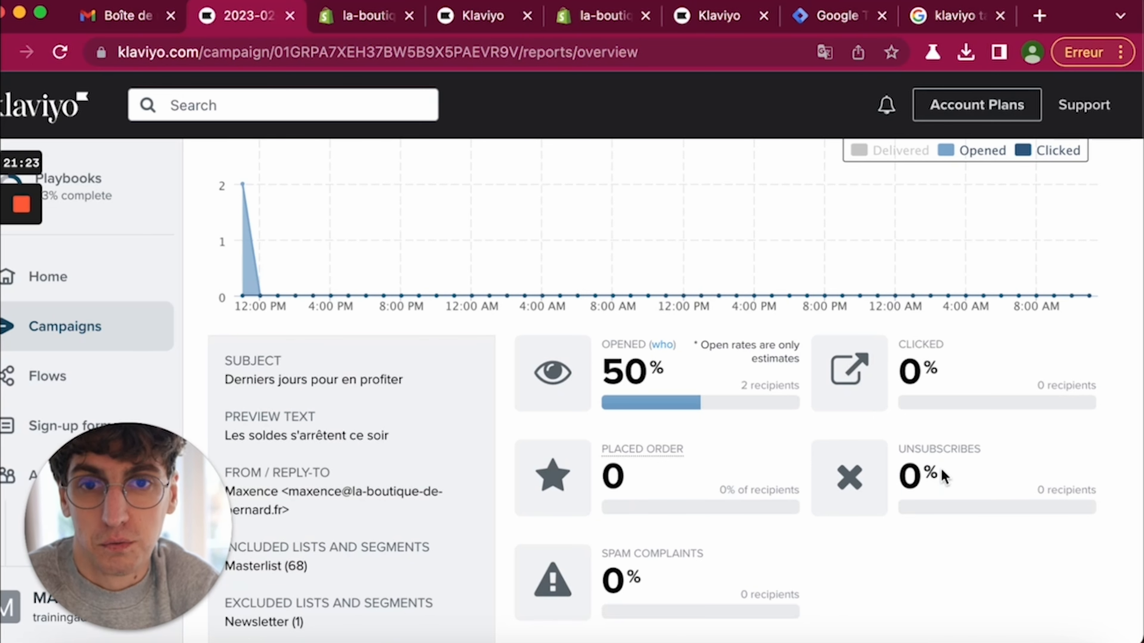
scroll(943, 476, "down", 1)
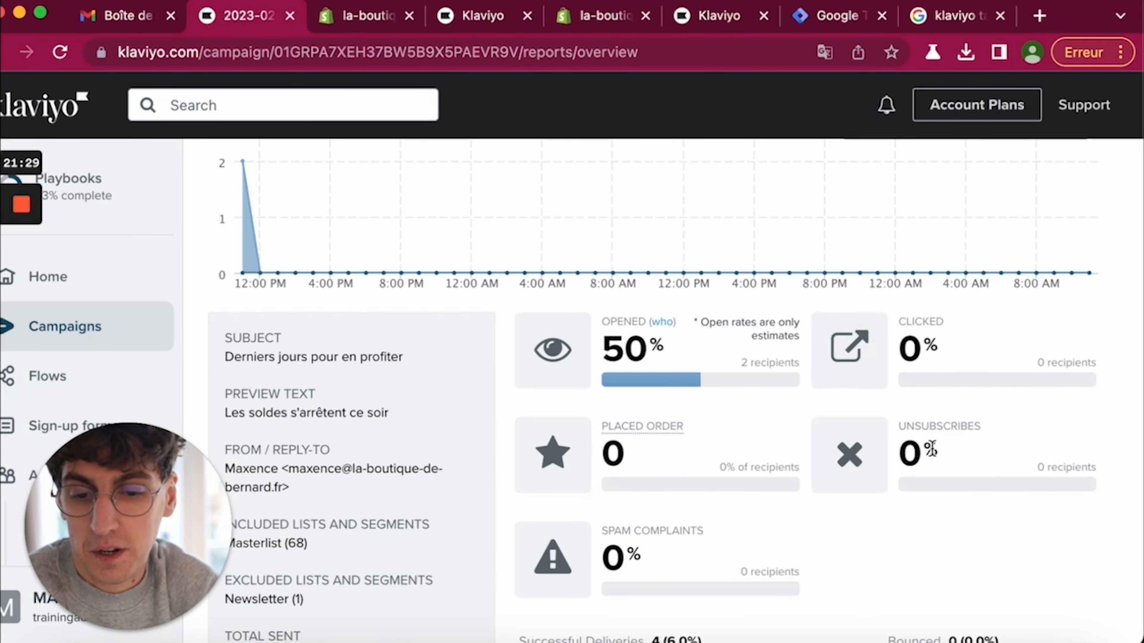
scroll(858, 500, "down", 3)
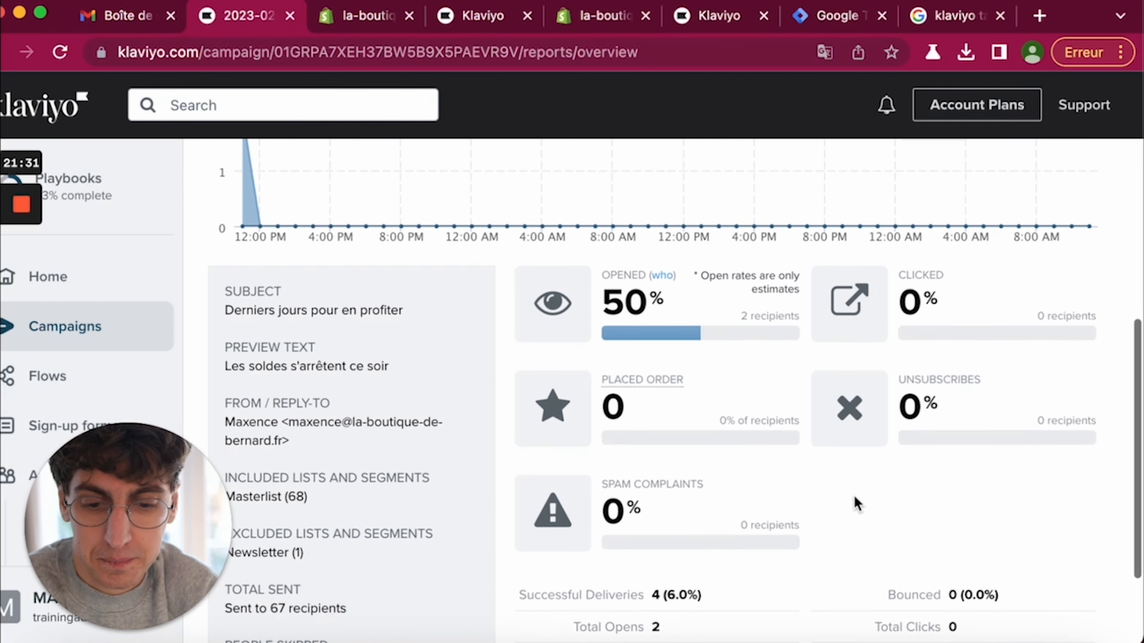
left_click_drag(601, 484, 664, 489)
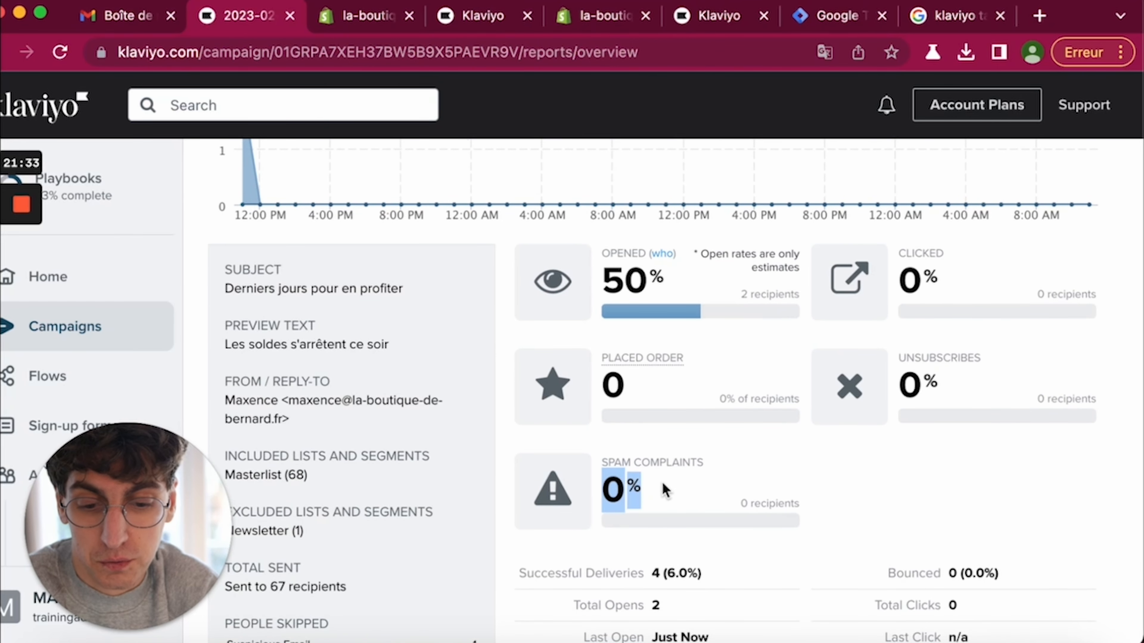
left_click(648, 490)
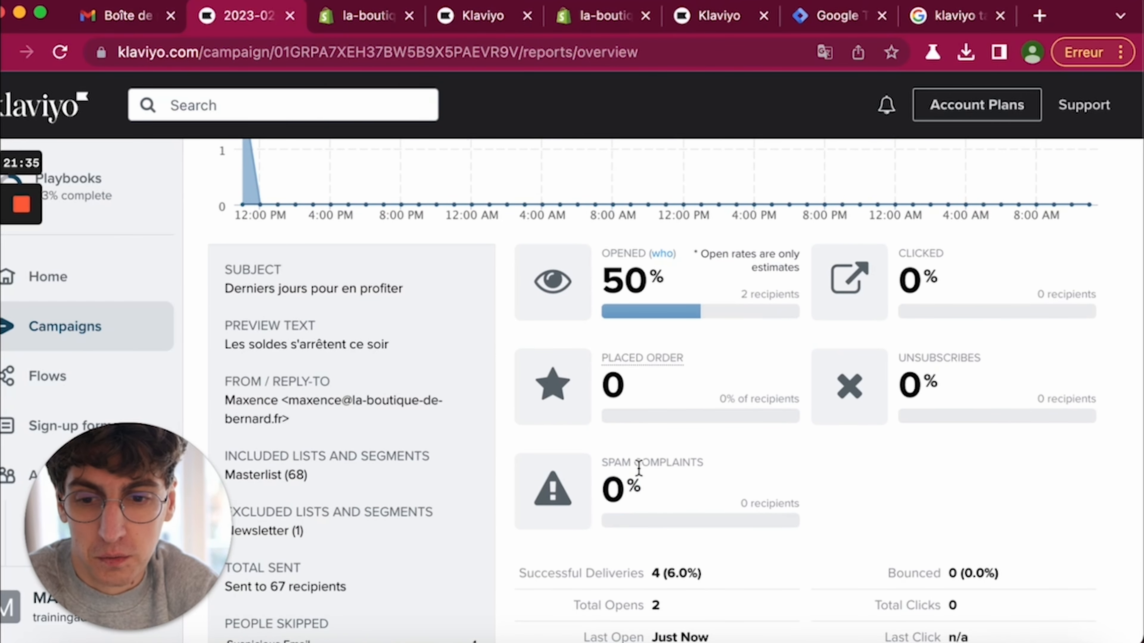
- Look at the 'A new subscriber! Now what?' email in Gmail, then return to the report
left_click(127, 16)
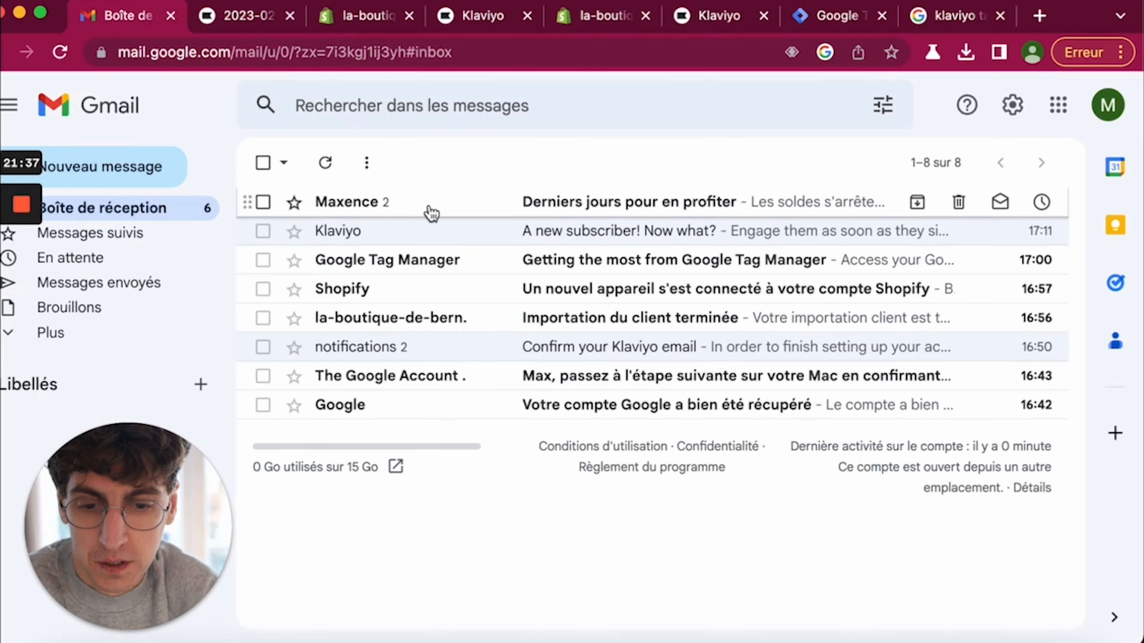
left_click(430, 229)
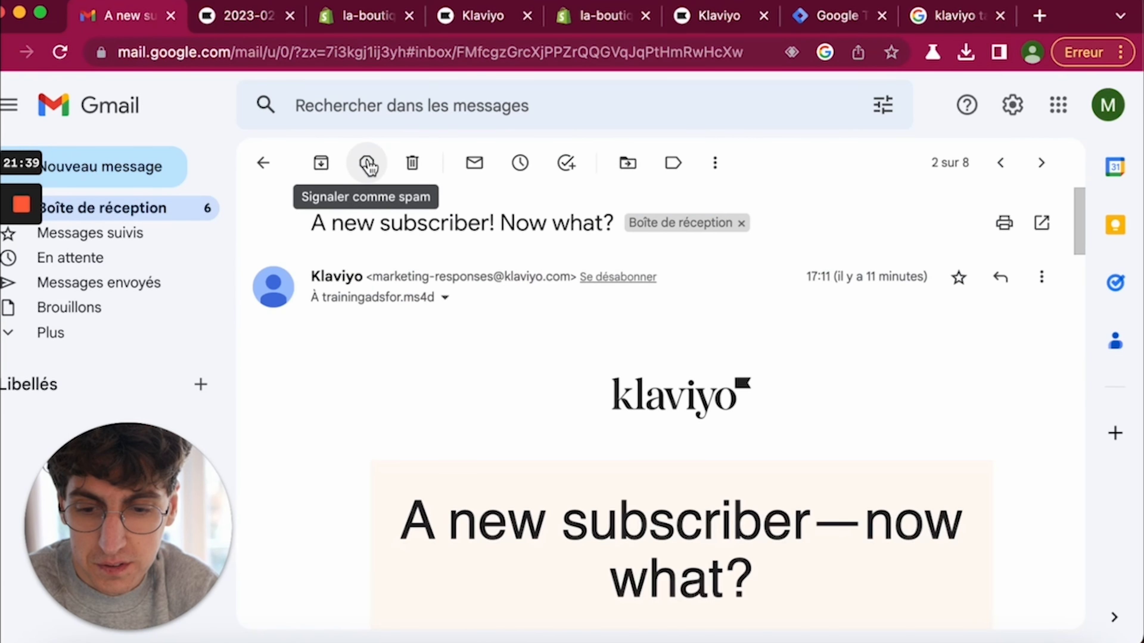
left_click(237, 18)
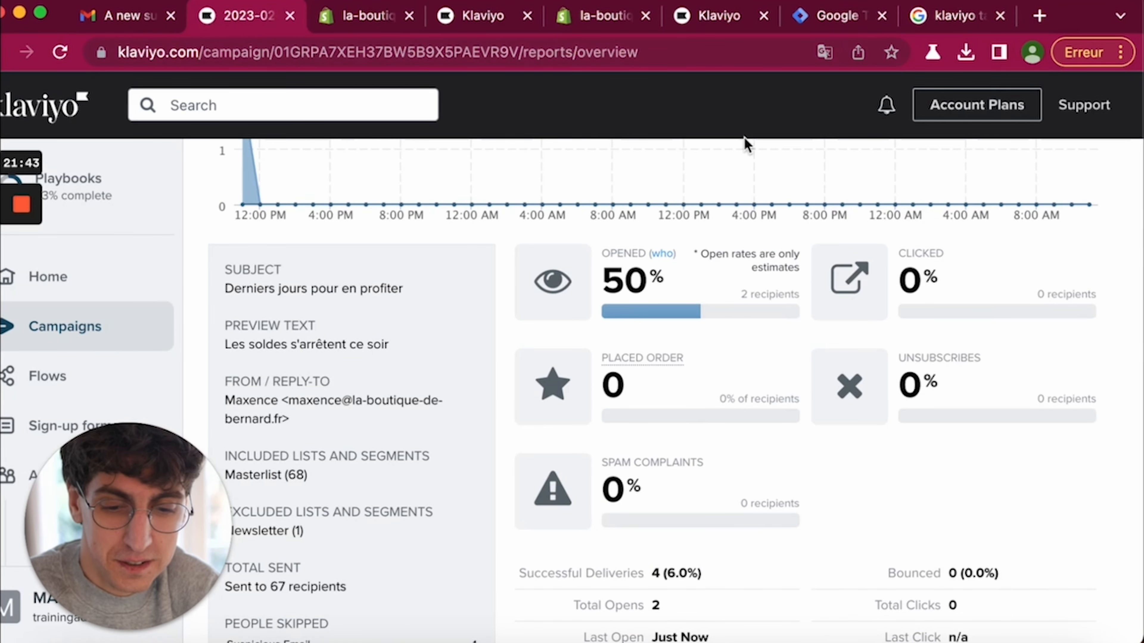
scroll(824, 473, "down", 2)
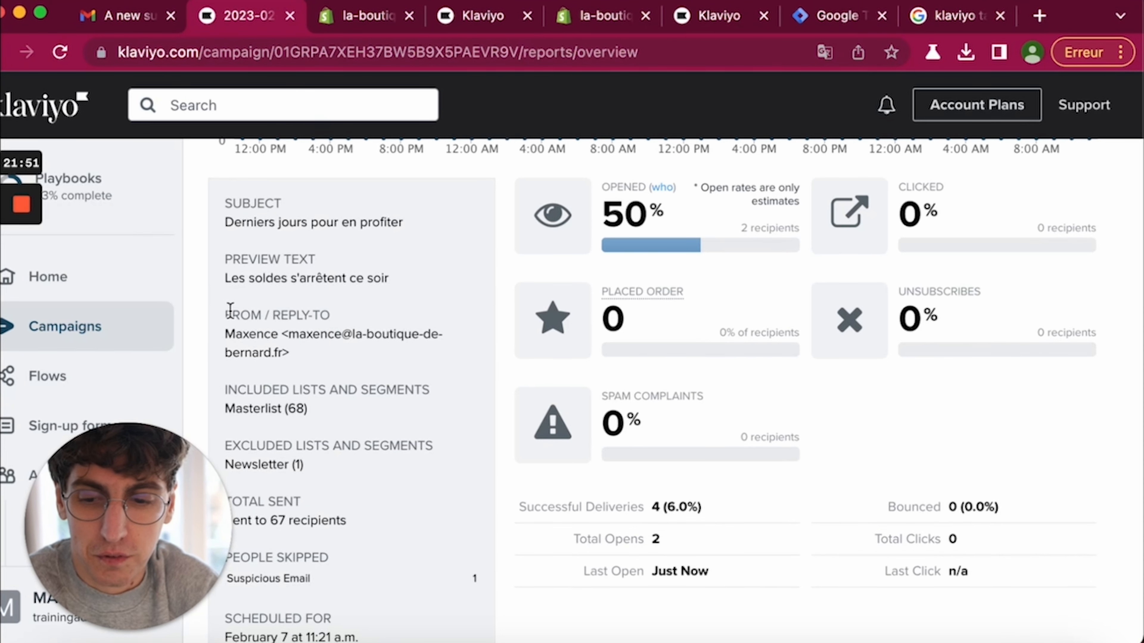
- Reopen the Offre fin de soldes report from the Campaigns list, now showing 14.1% opened
scroll(366, 380, "up", 10)
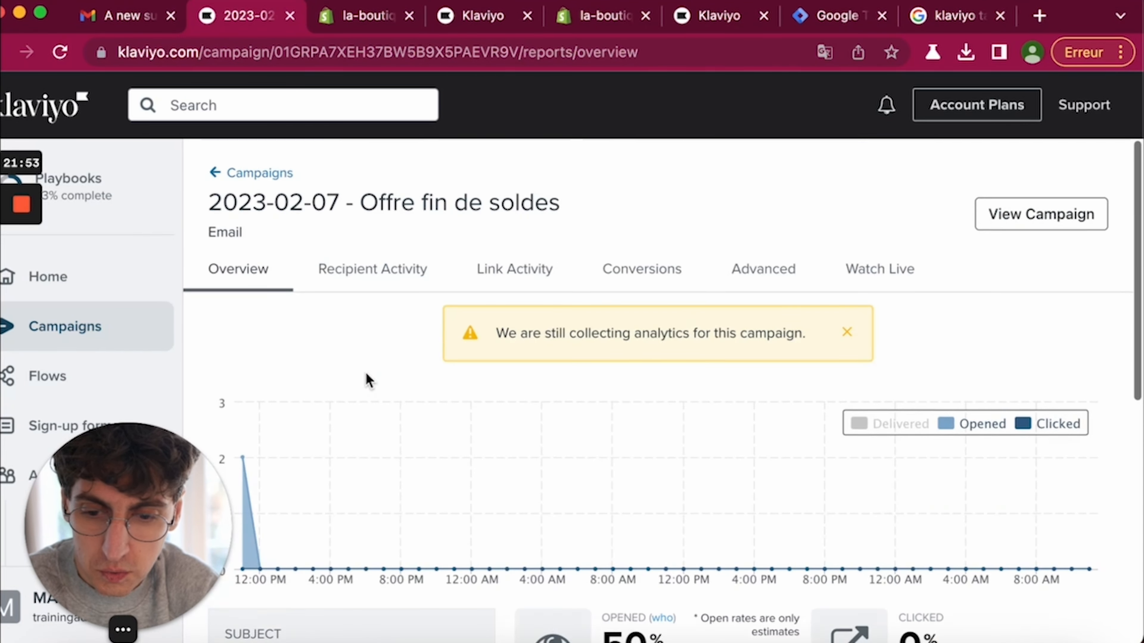
left_click(234, 173)
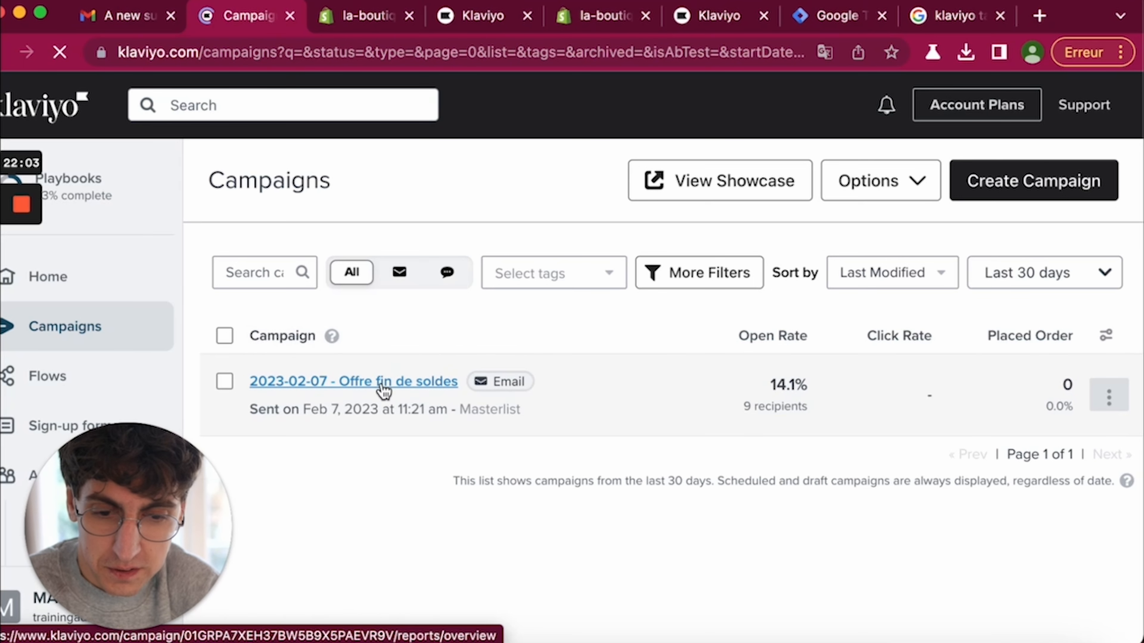
left_click(391, 383)
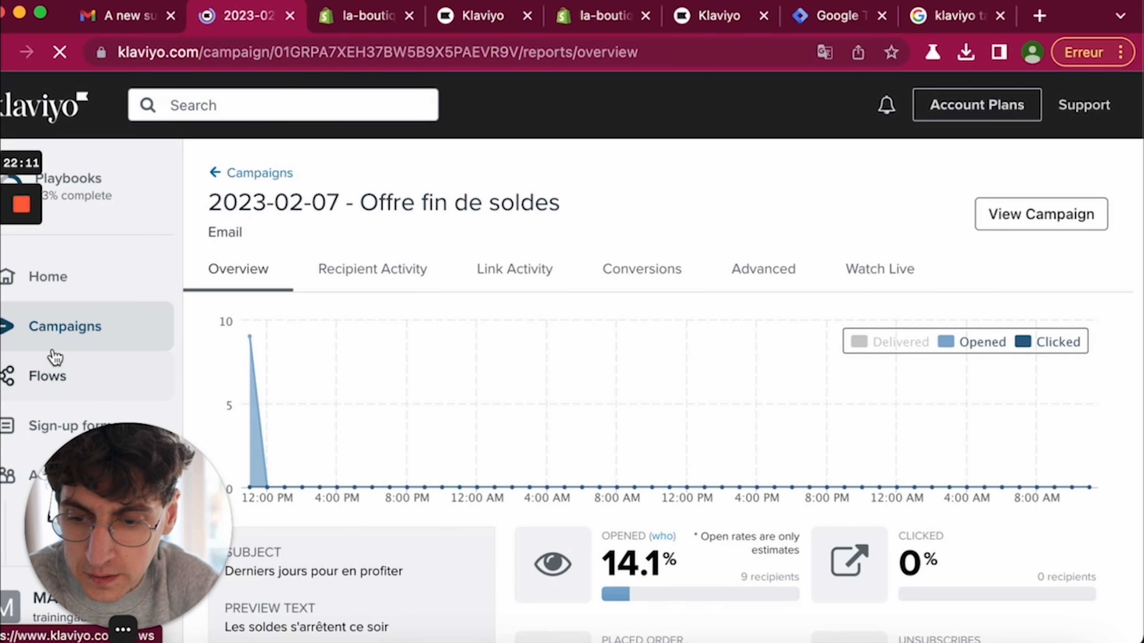
mouse_move(45, 297)
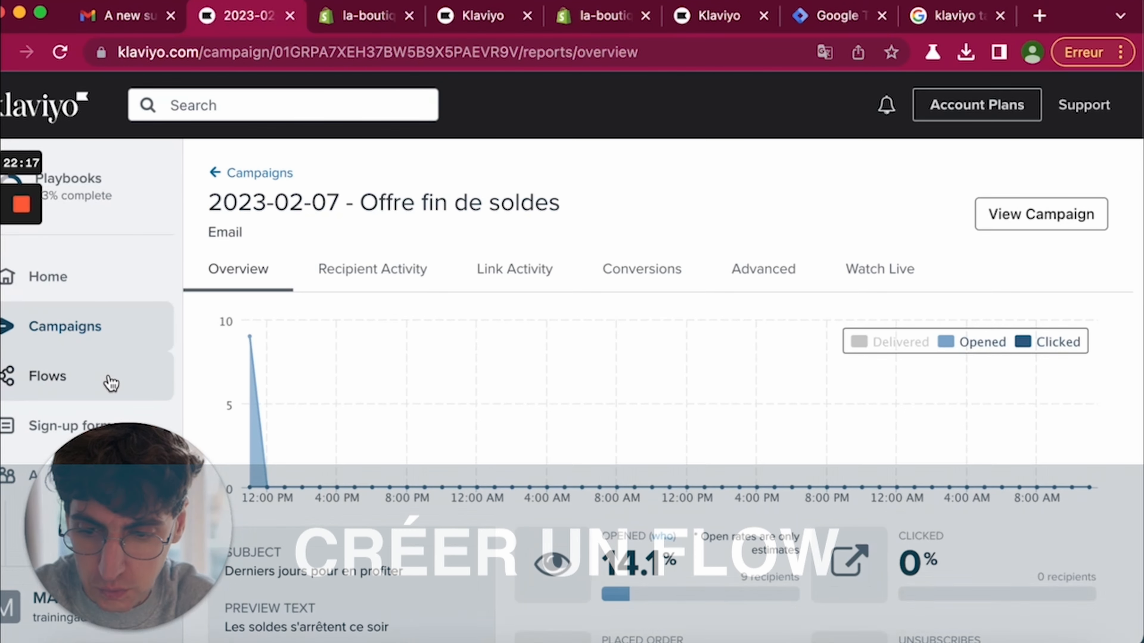
left_click(110, 383)
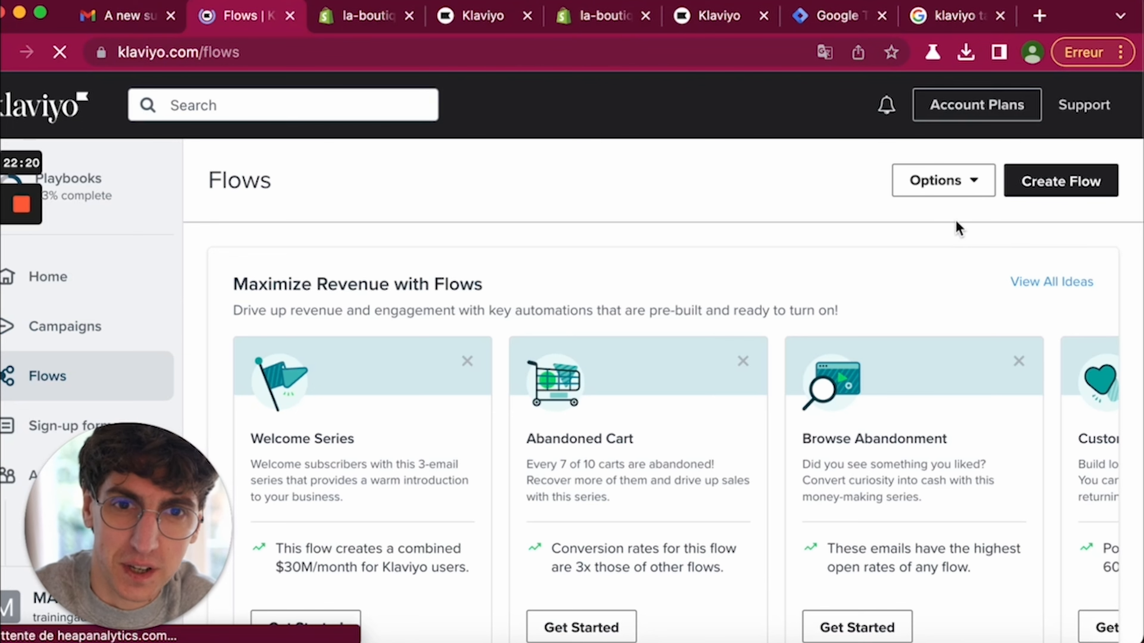
- Start a new flow, skipping the templates to build it from scratch
left_click(1076, 181)
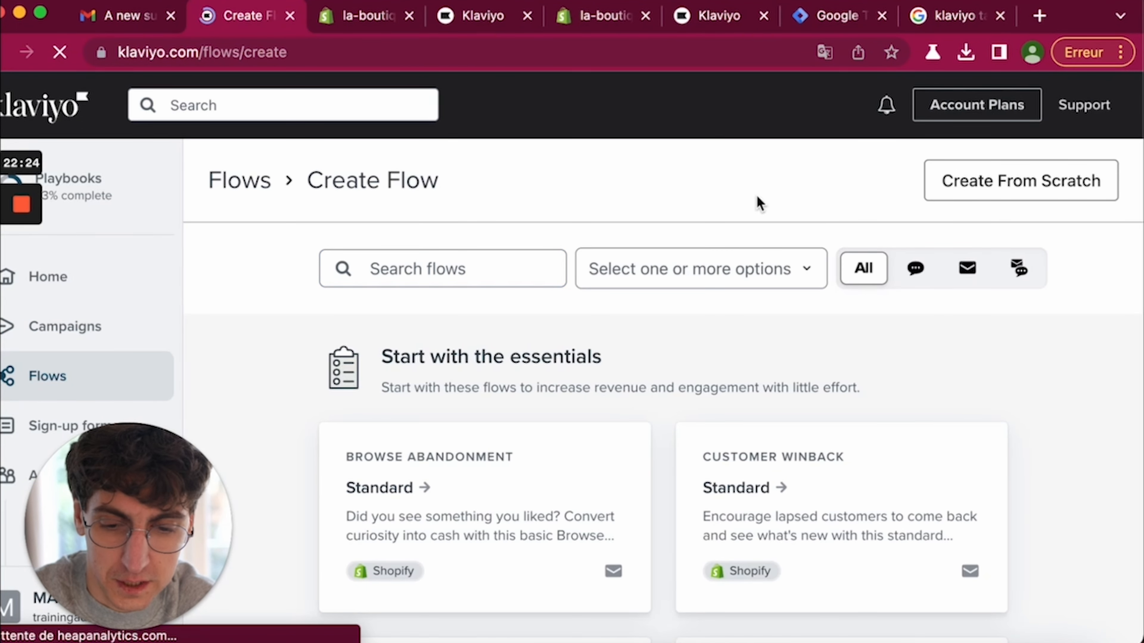
scroll(759, 202, "down", 2)
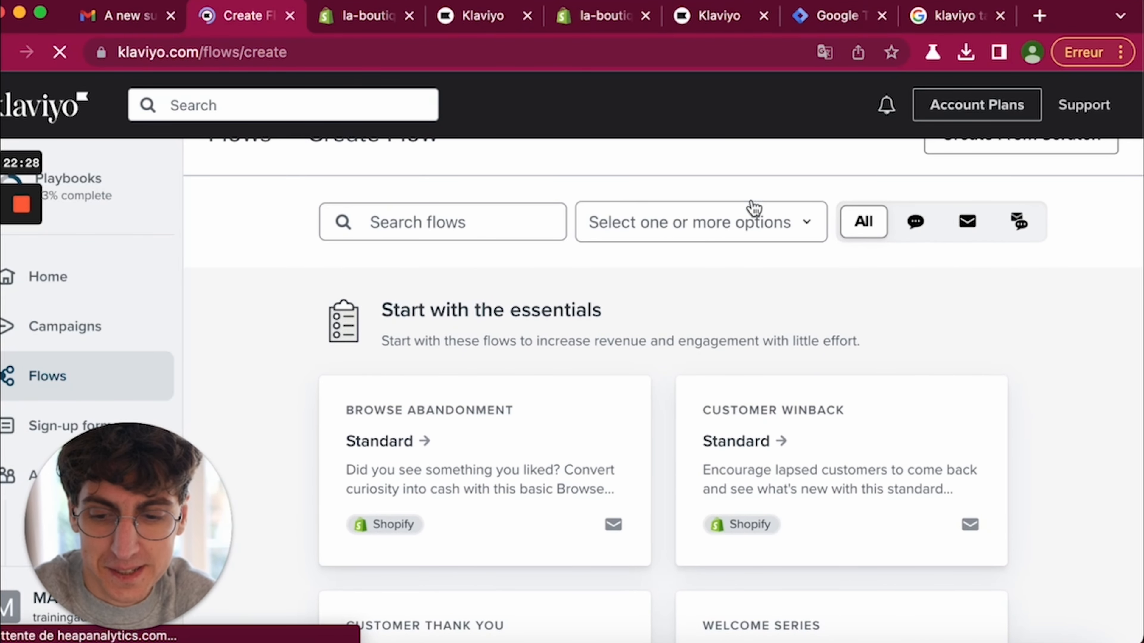
scroll(721, 234, "down", 5)
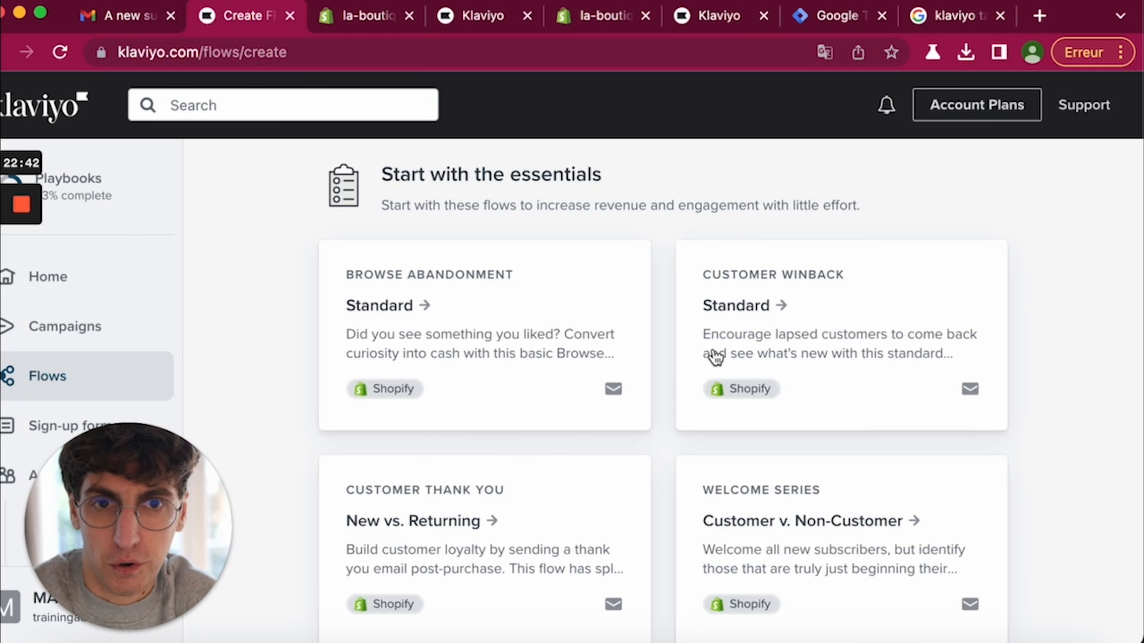
scroll(715, 357, "up", 5)
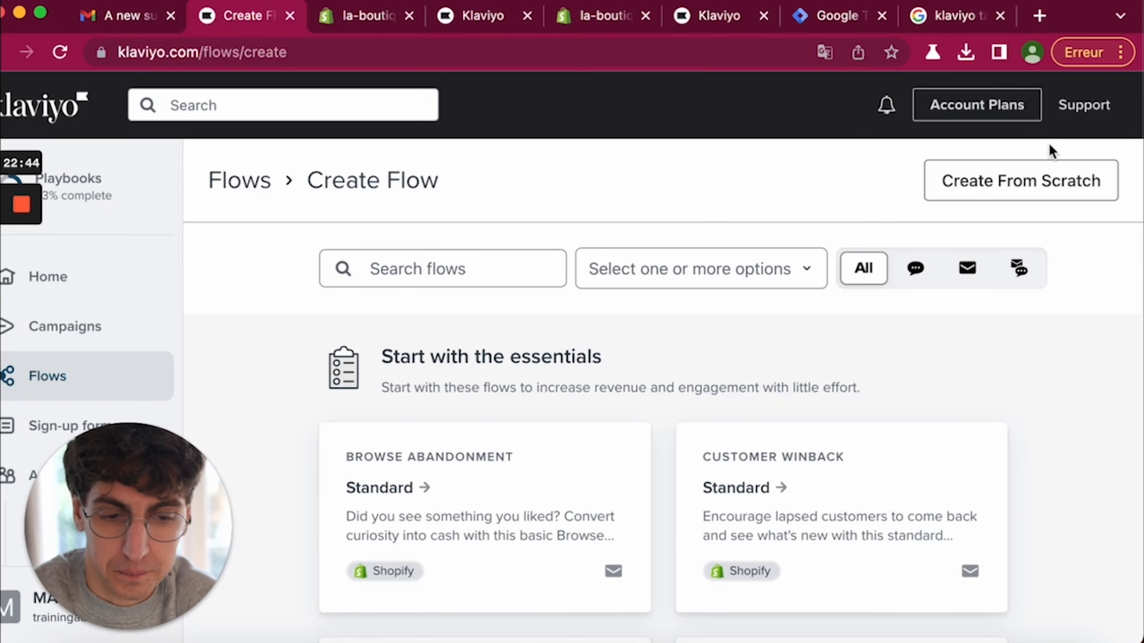
left_click(1026, 185)
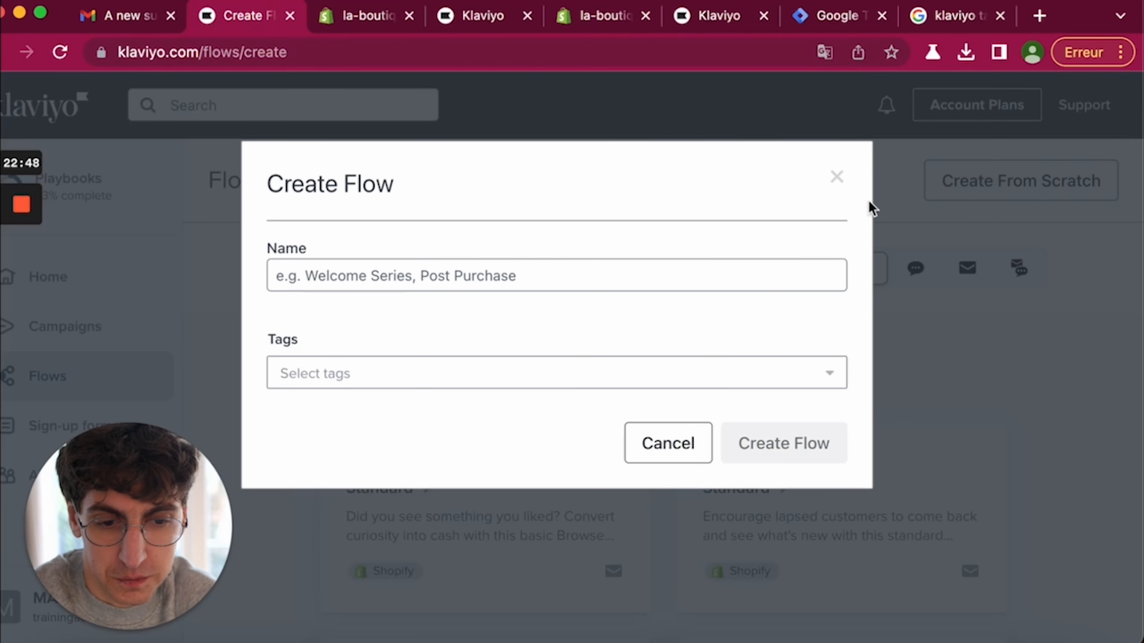
- Create a flow named 'Welcome'
left_click(575, 274)
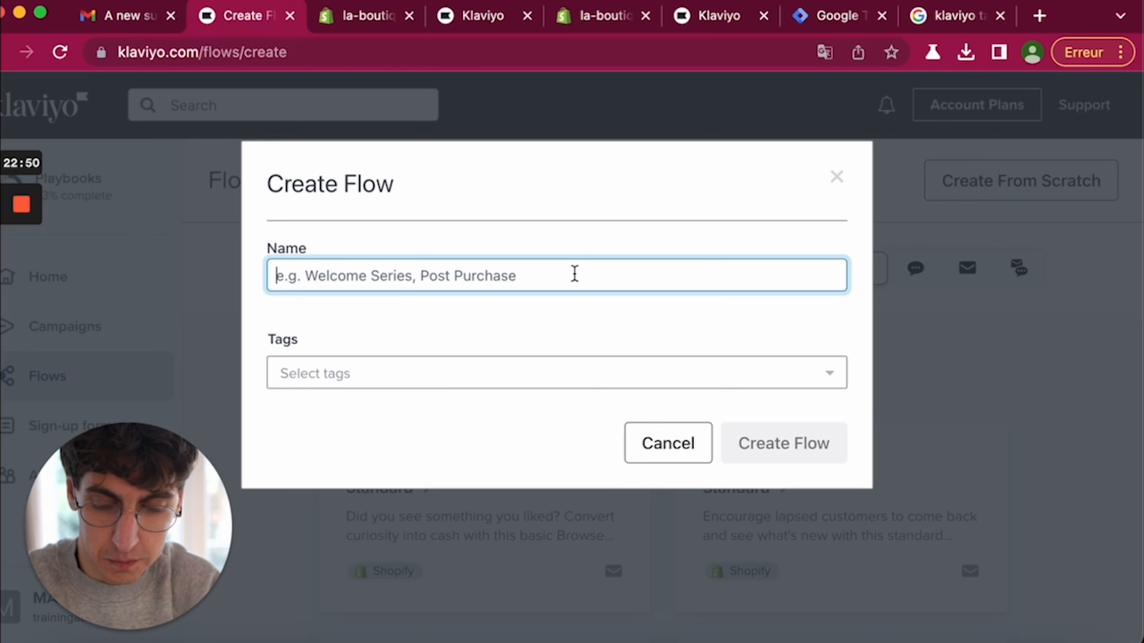
type("Welcome")
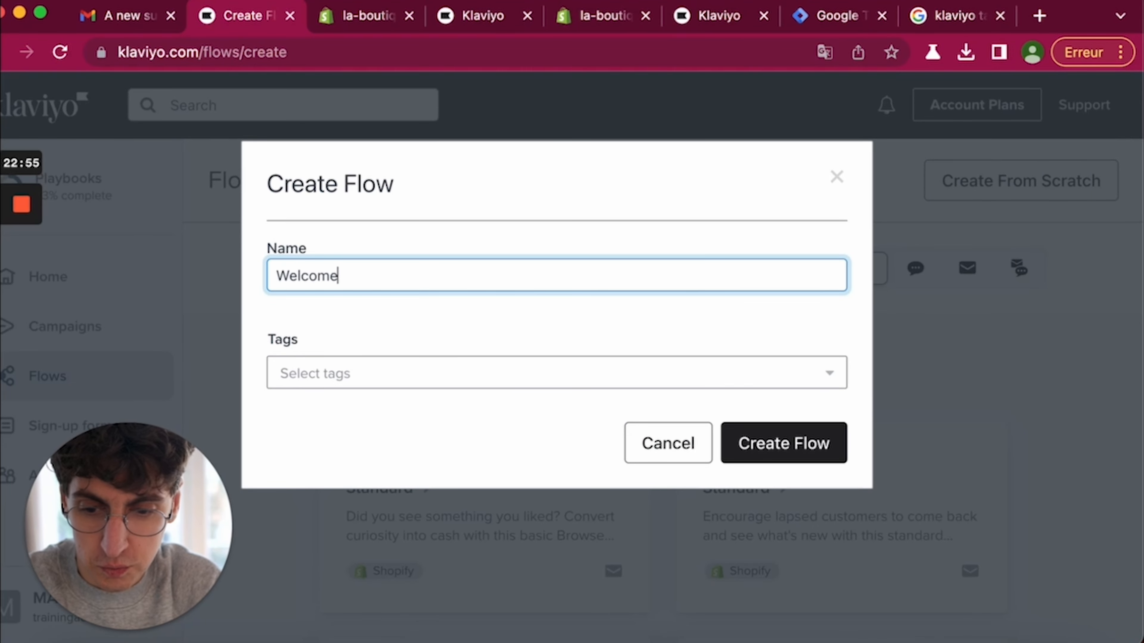
left_click(777, 456)
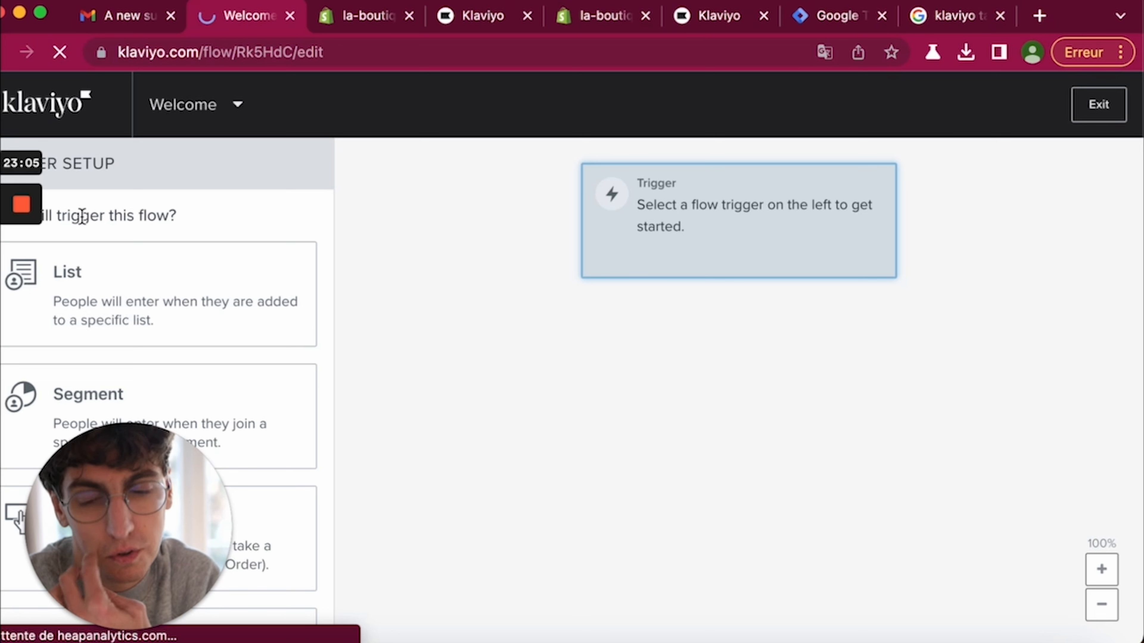
- Set the flow's trigger to subscribing to the Masterlist list
scroll(173, 296, "down", 3)
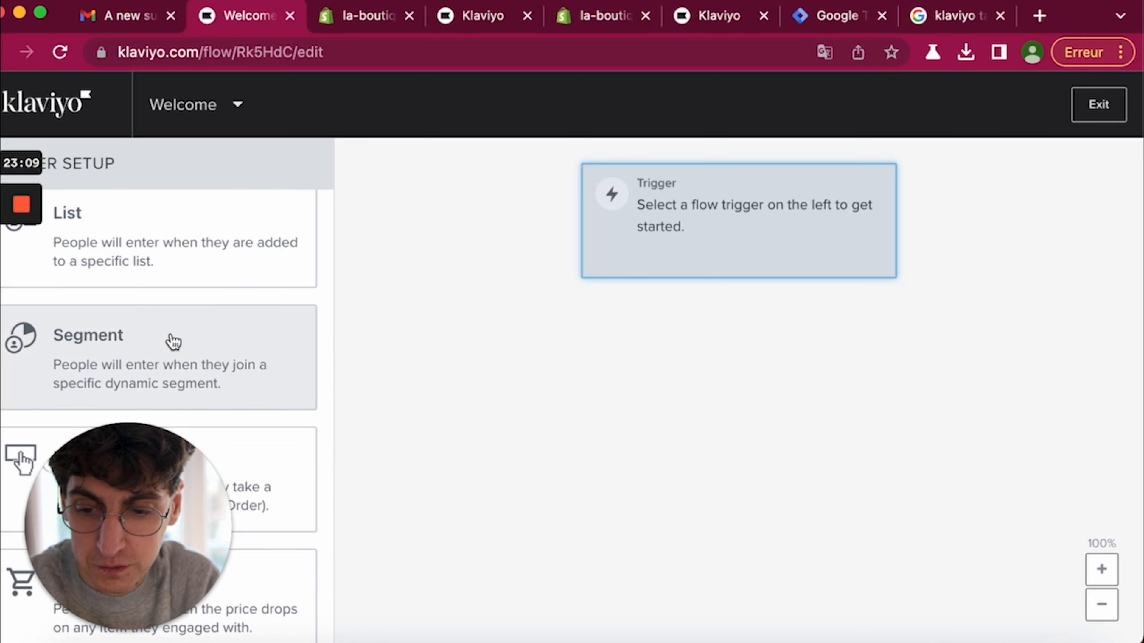
scroll(172, 340, "down", 3)
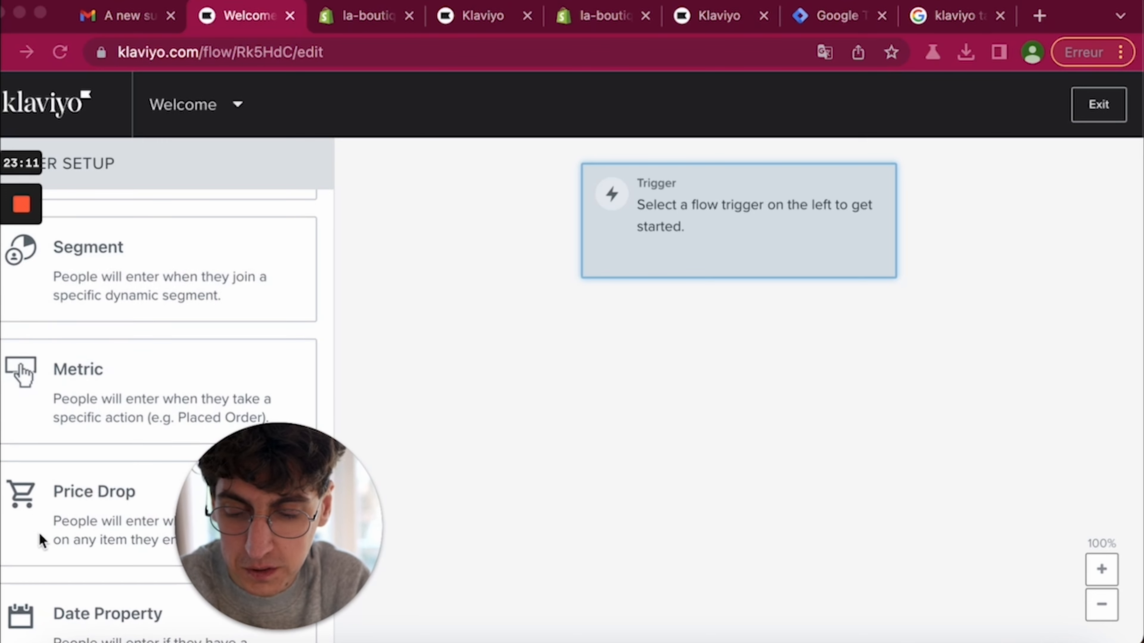
scroll(48, 549, "down", 3)
scroll(119, 481, "up", 8)
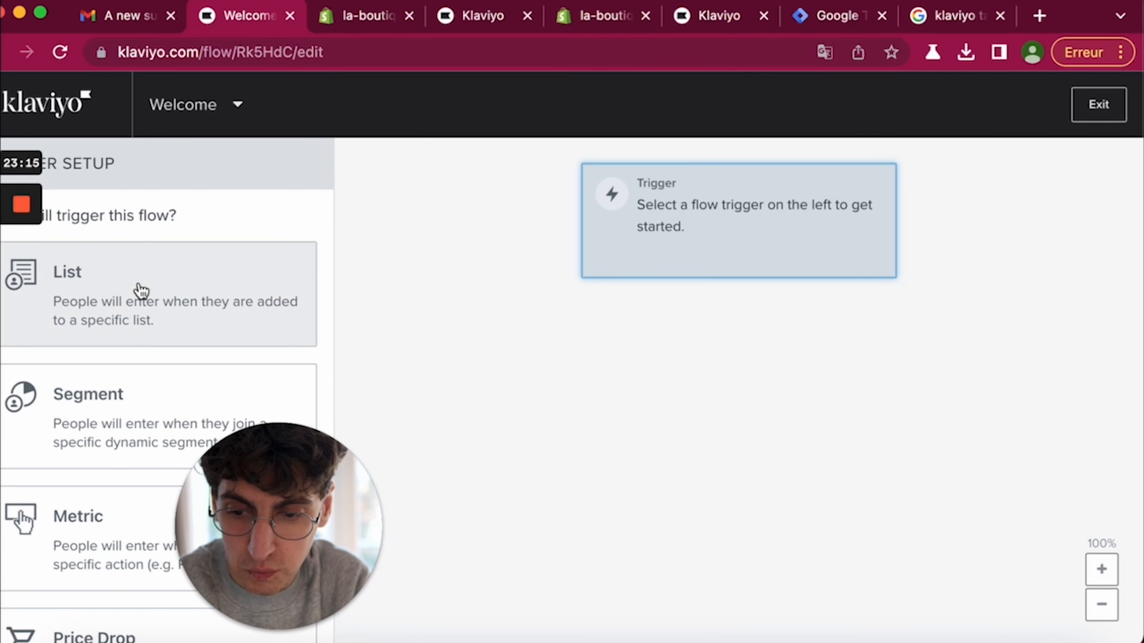
left_click(170, 301)
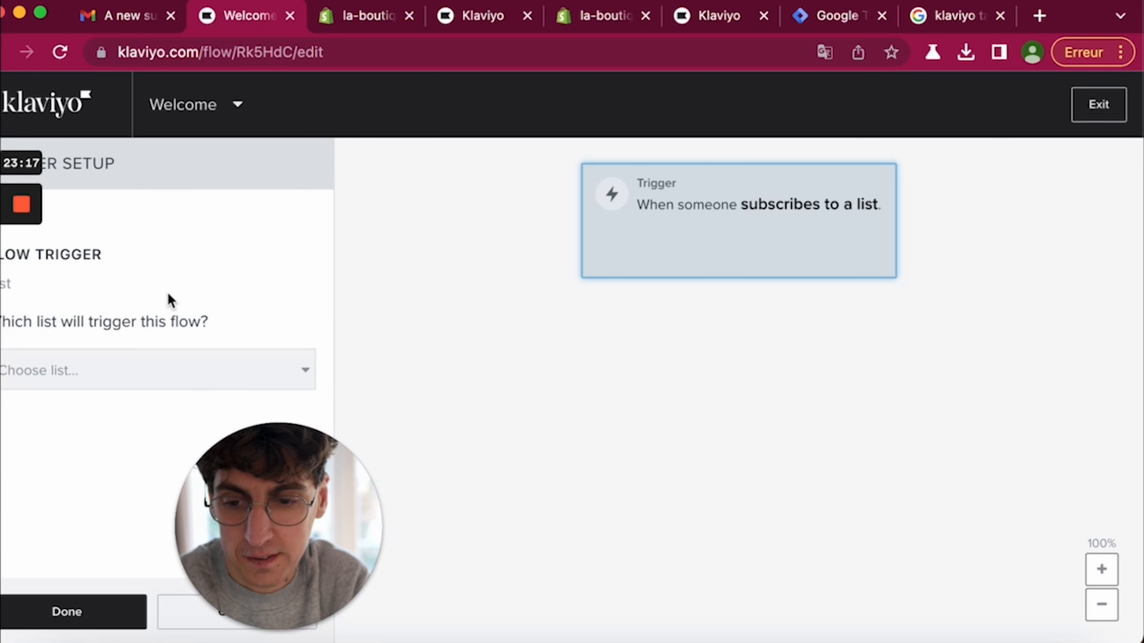
left_click(143, 369)
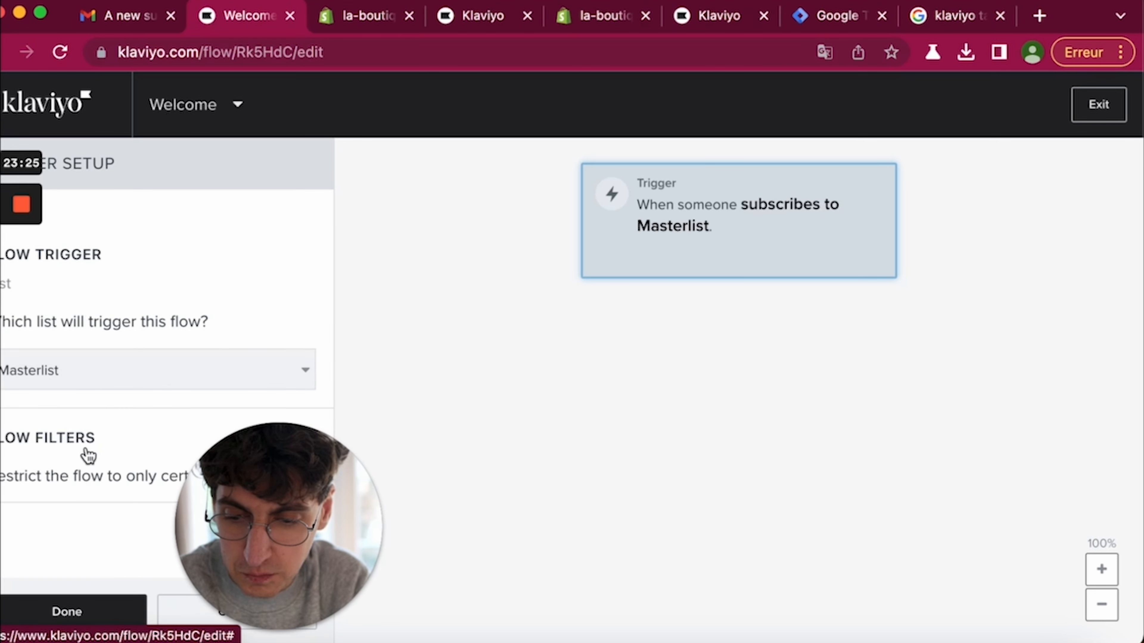
left_click(69, 611)
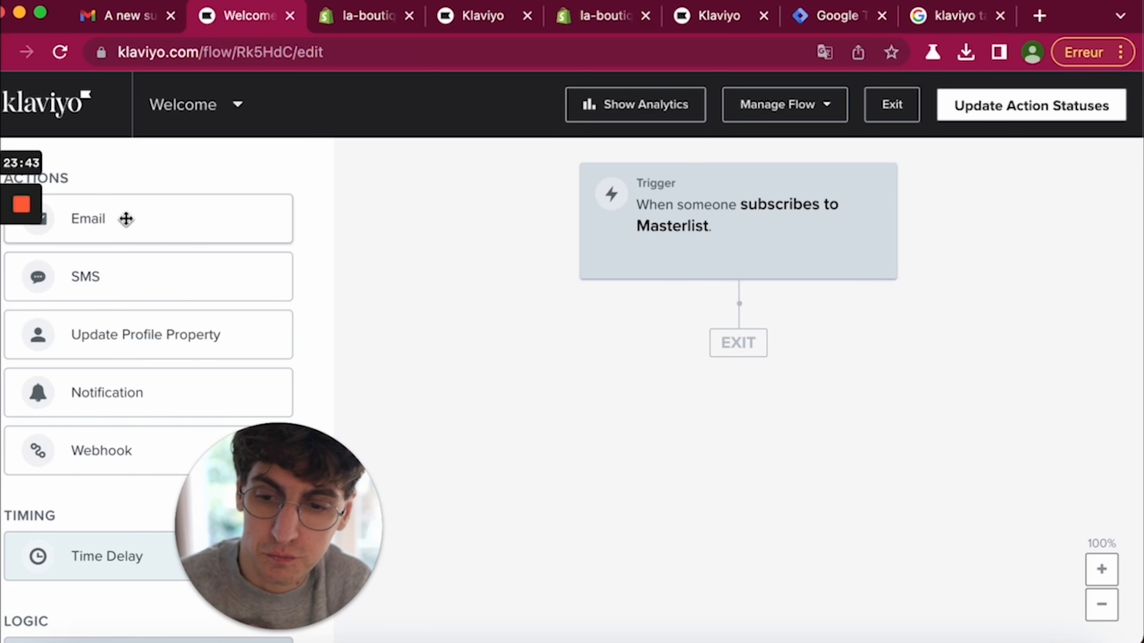
- Add Email #1 after the Masterlist trigger, then Email #2, with a Time Delay between them
left_click_drag(126, 219, 730, 359)
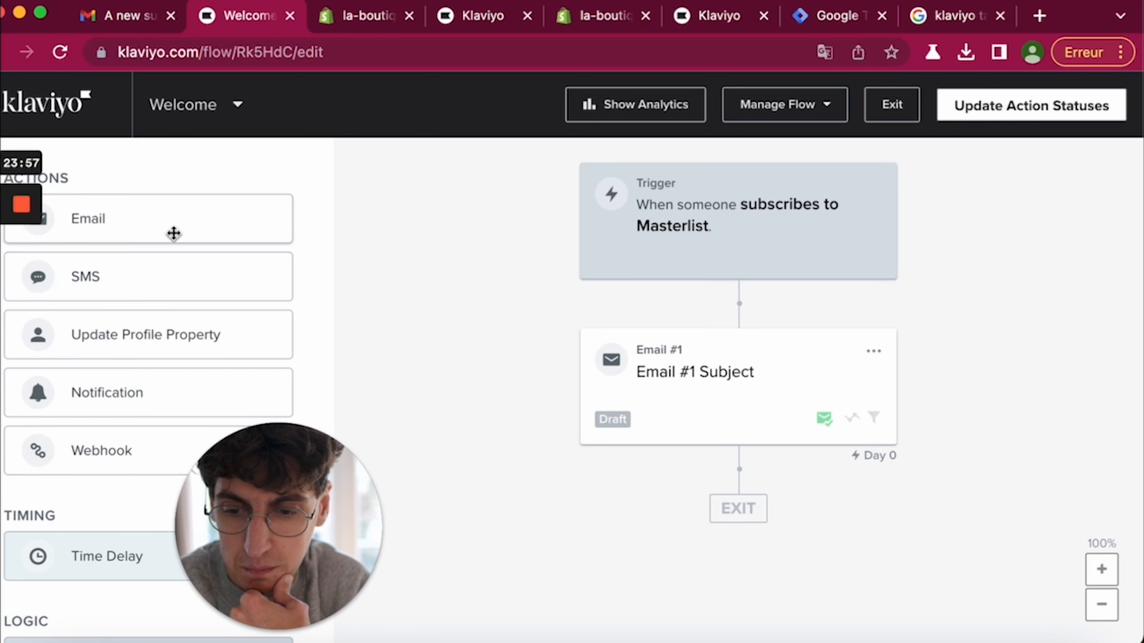
left_click_drag(174, 233, 727, 523)
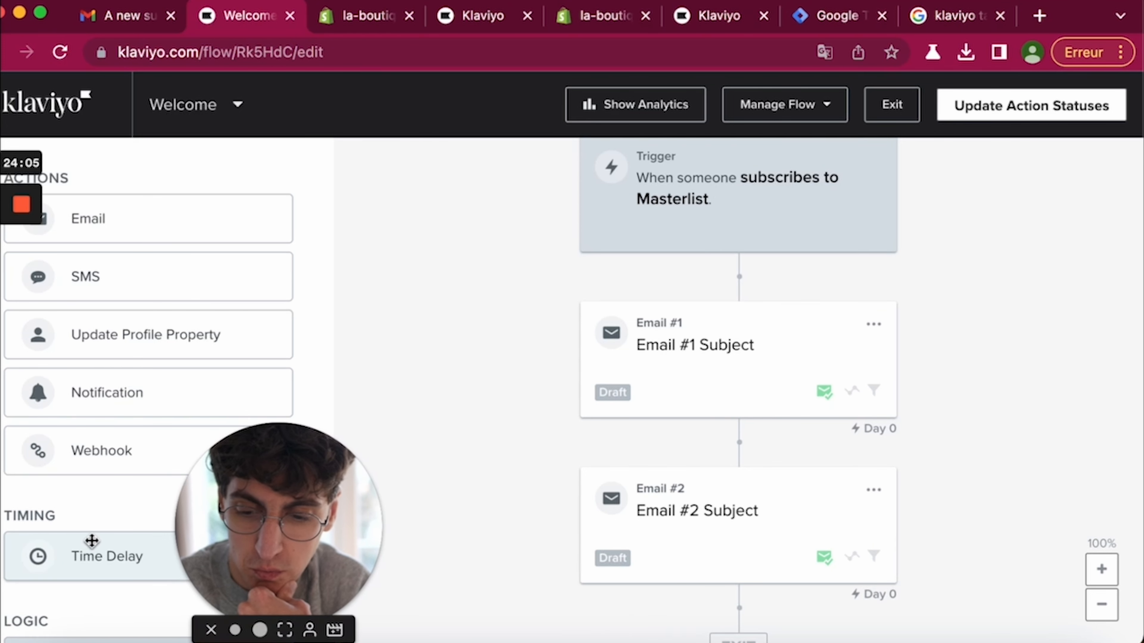
scroll(77, 538, "down", 3)
left_click_drag(69, 467, 721, 497)
- Set the Time Delay between the two emails to 2 days
left_click(730, 332)
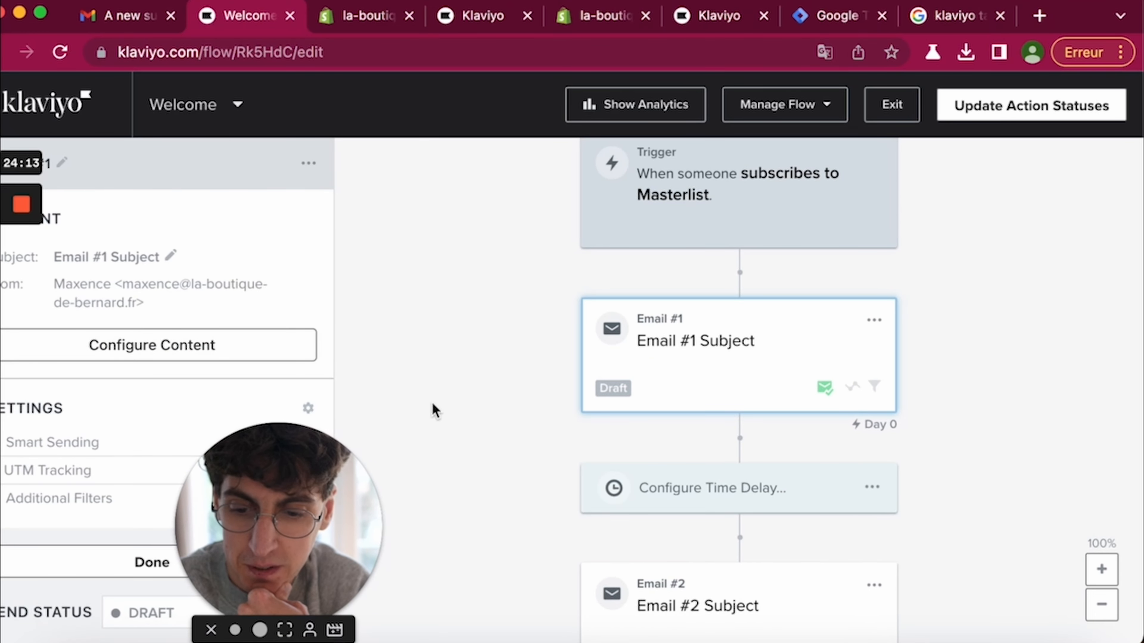
left_click(733, 510)
left_click(69, 259)
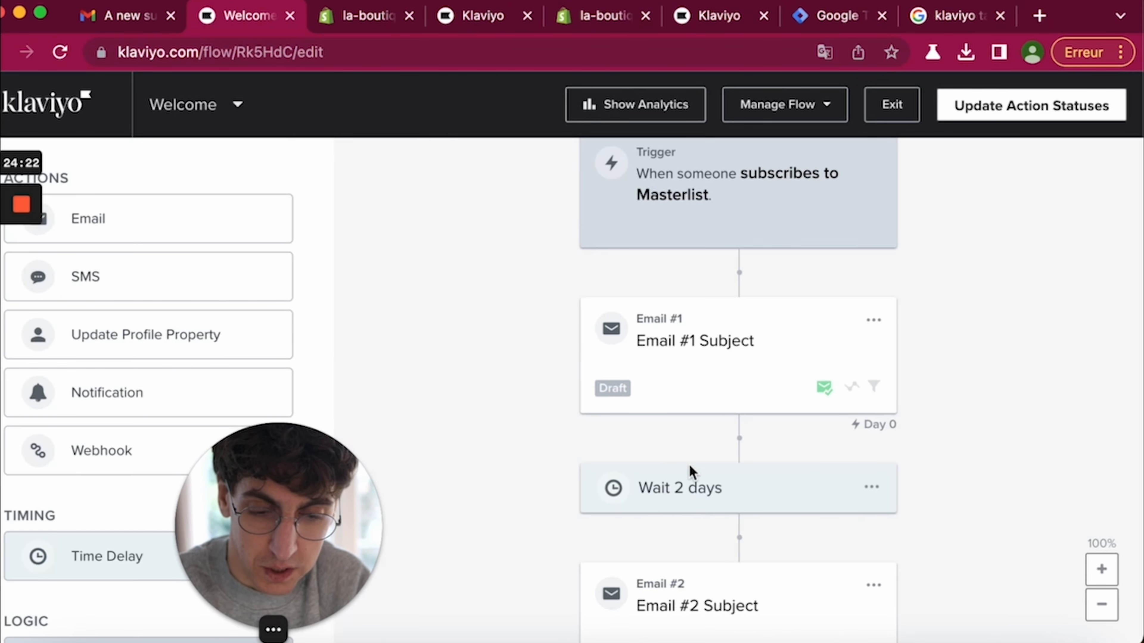
scroll(697, 475, "down", 3)
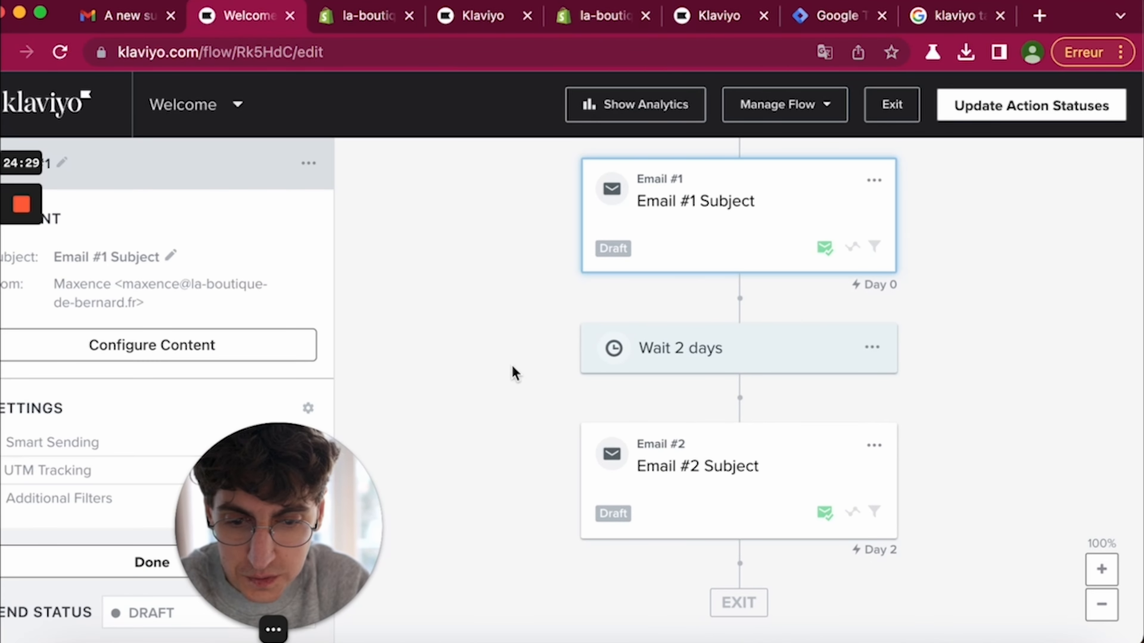
scroll(144, 288, "down", 1)
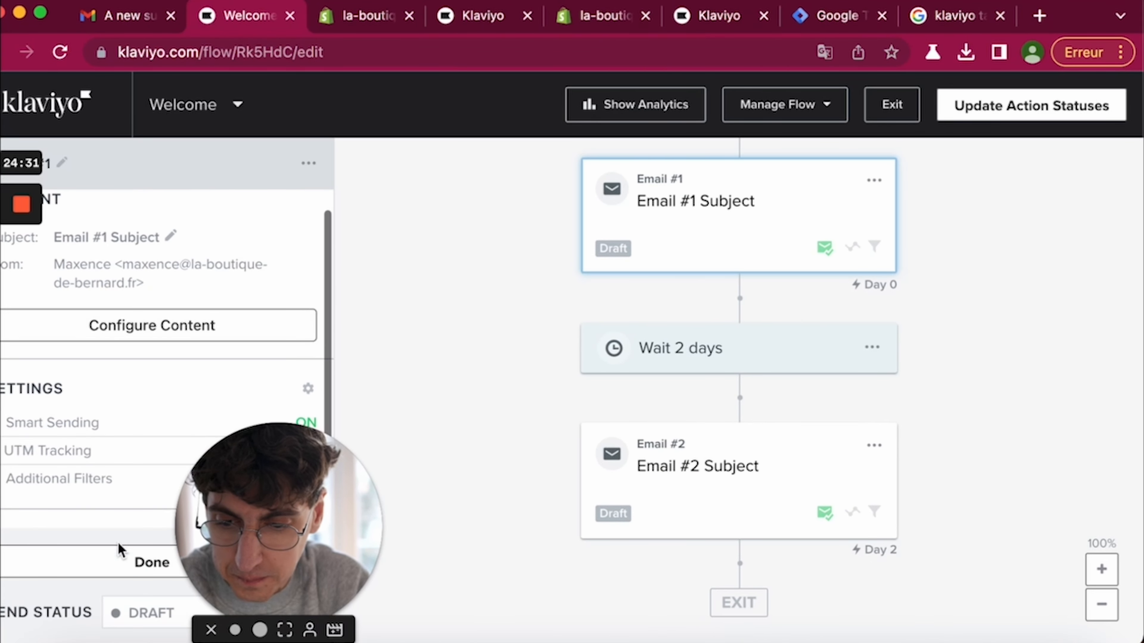
- Add a Conditional Split directly below Email #1
left_click(113, 566)
scroll(130, 585, "down", 2)
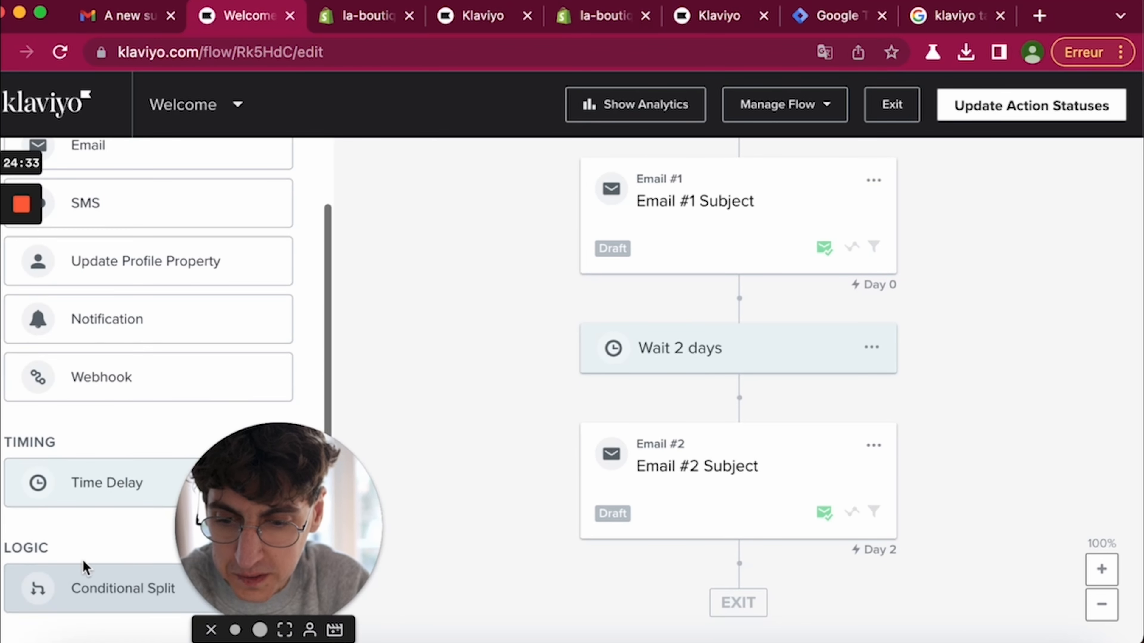
left_click_drag(101, 585, 716, 345)
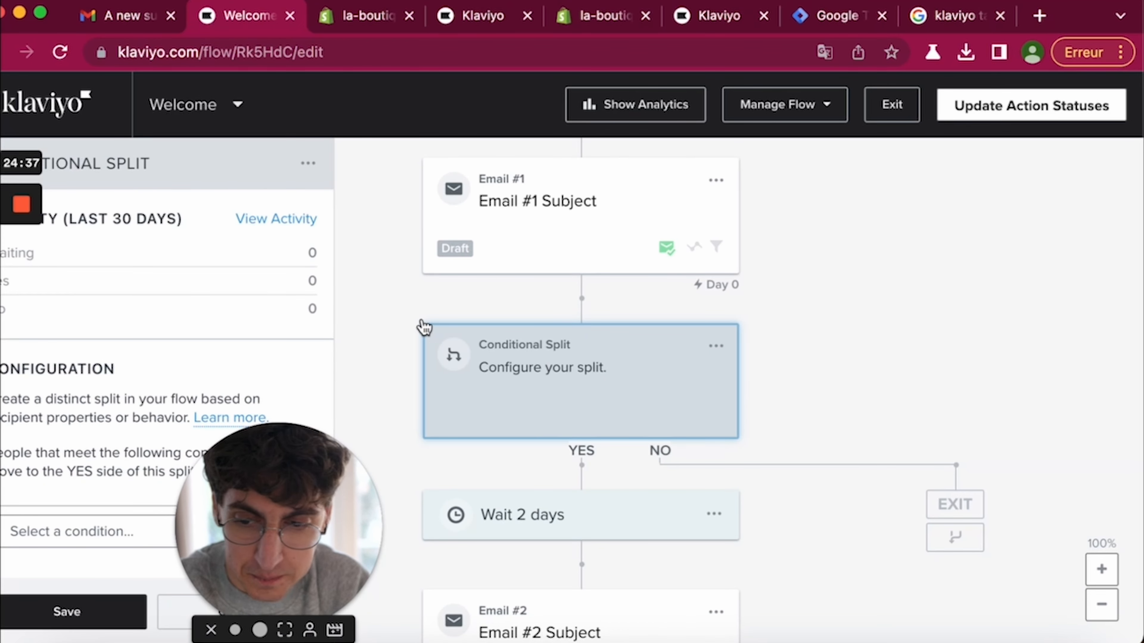
- Base the split on Ordered Product at least once over all time, moving the 2-day wait to NO
scroll(112, 532, "down", 2)
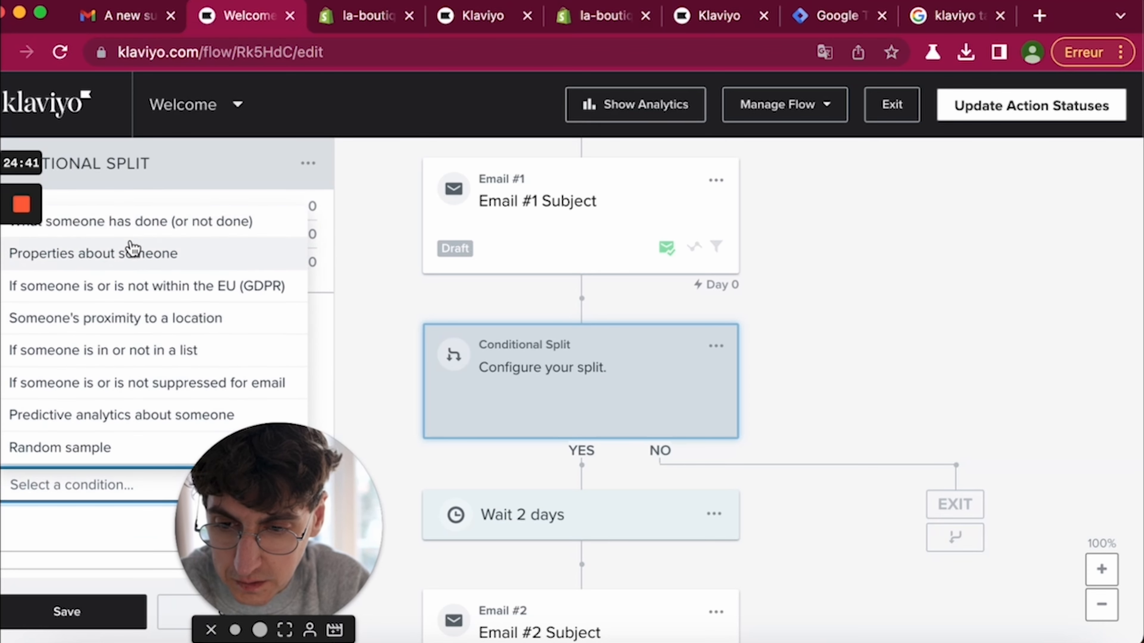
left_click(179, 227)
scroll(107, 419, "down", 4)
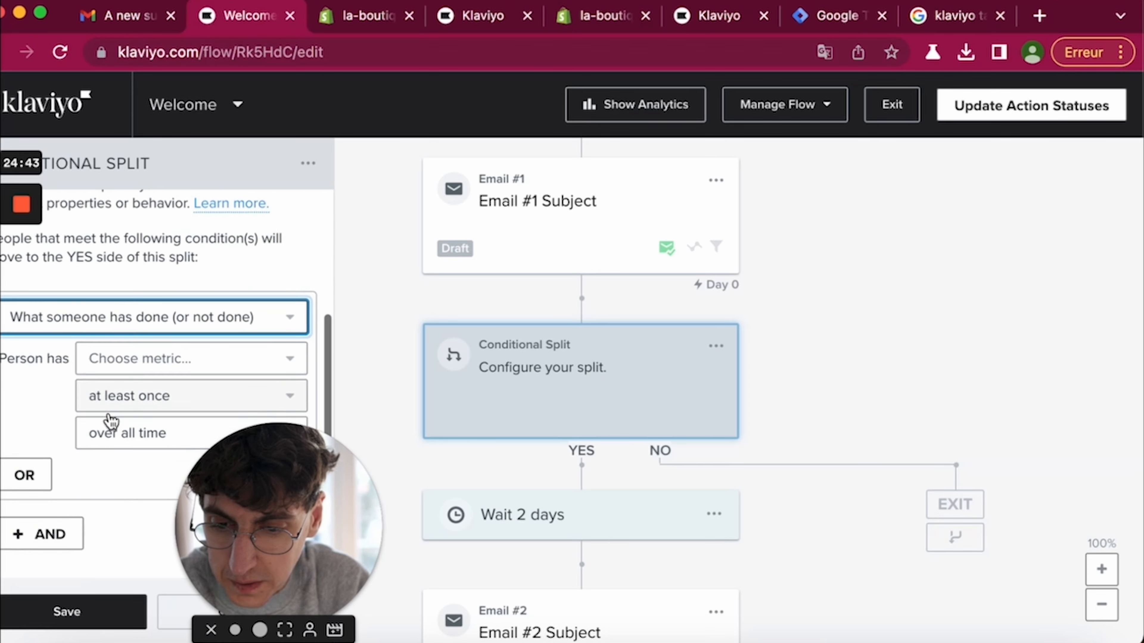
left_click(126, 284)
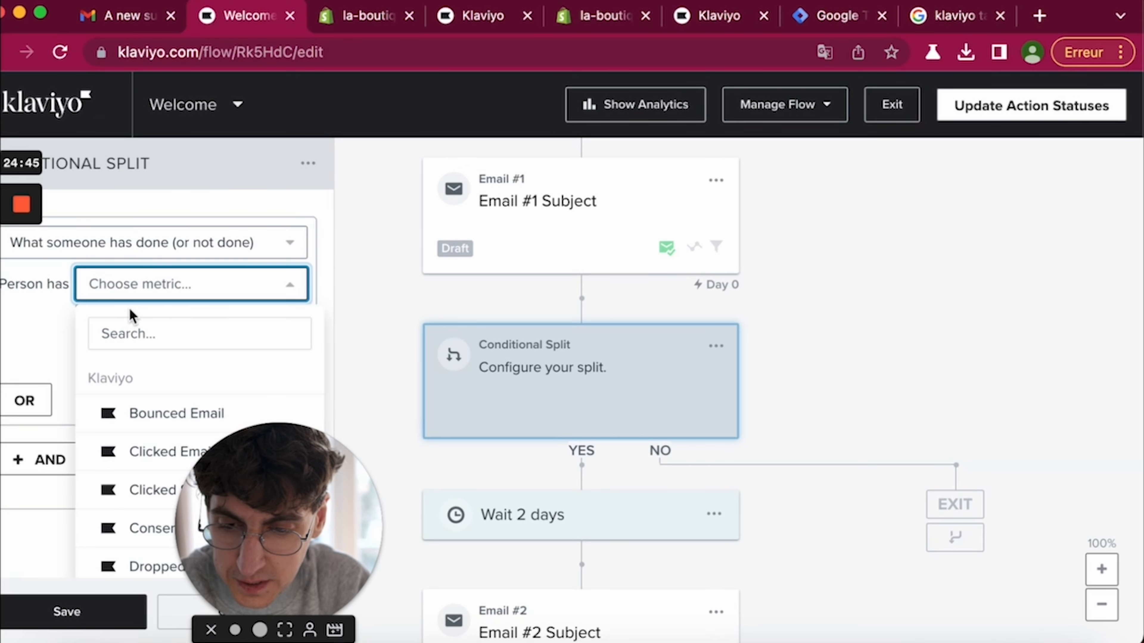
left_click(130, 333)
type("ord")
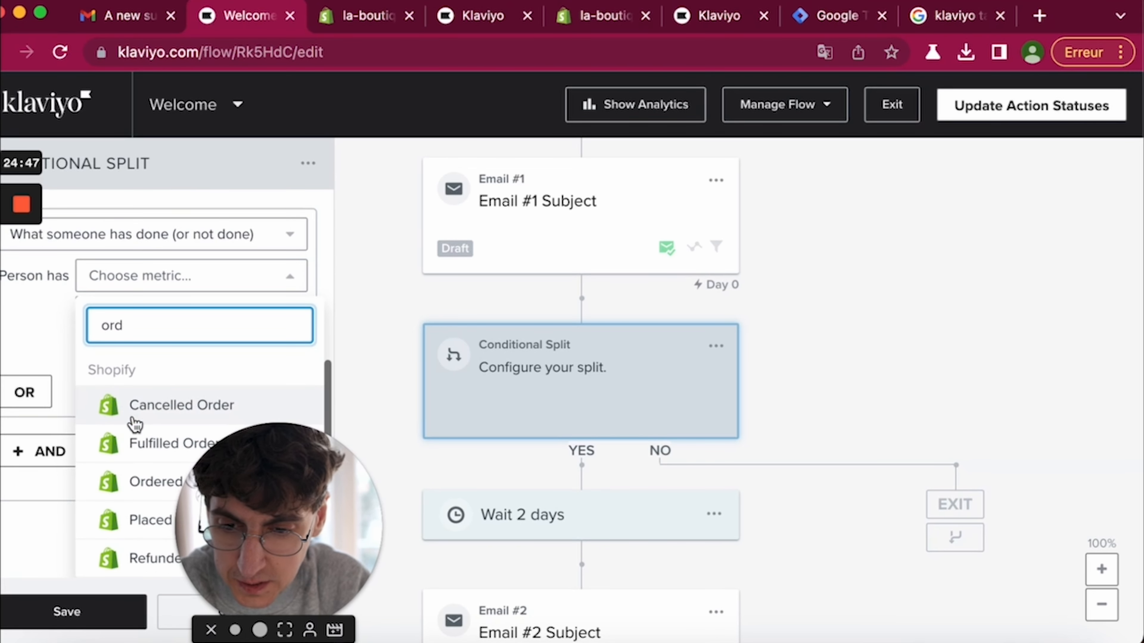
left_click(121, 481)
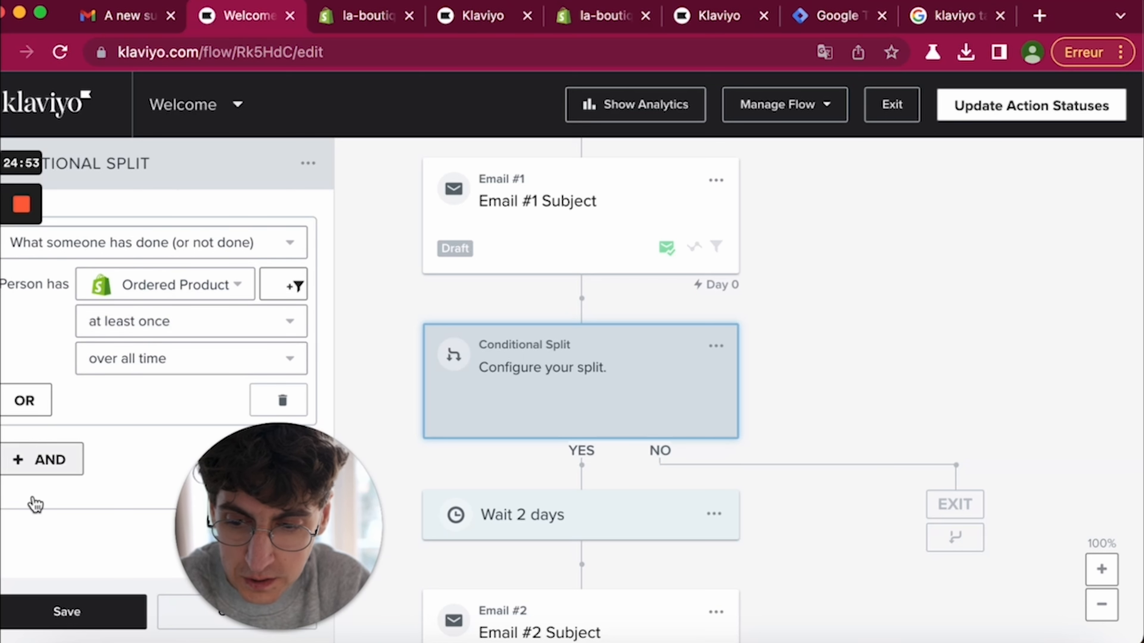
left_click(74, 611)
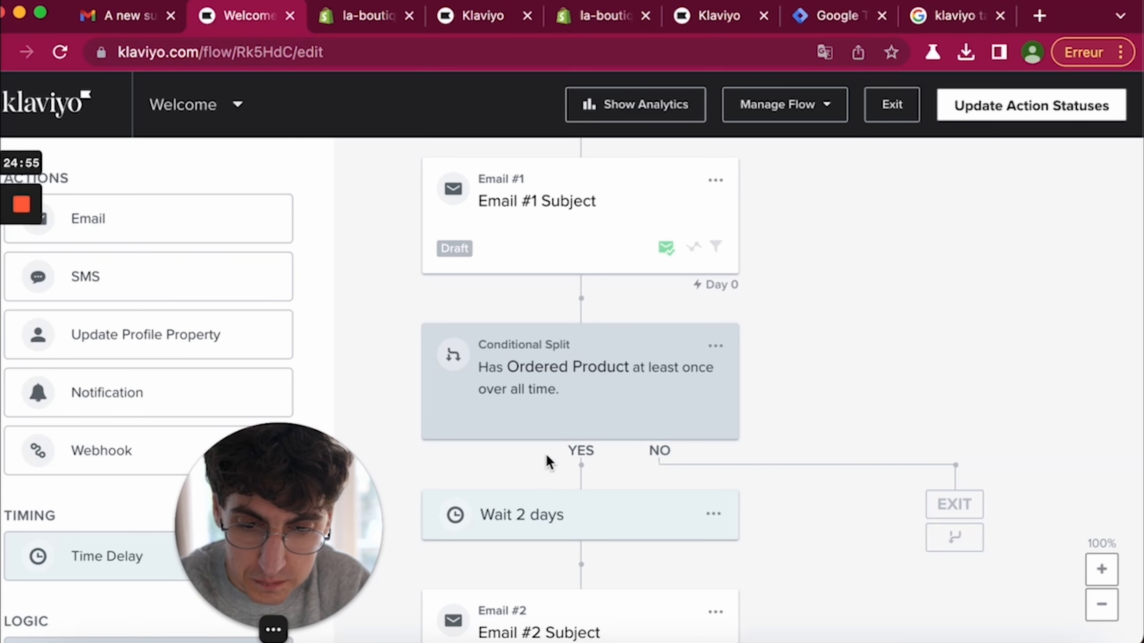
left_click_drag(540, 520, 916, 492)
left_click_drag(568, 589, 957, 399)
left_click_drag(610, 411, 993, 412)
left_click_drag(643, 456, 995, 510)
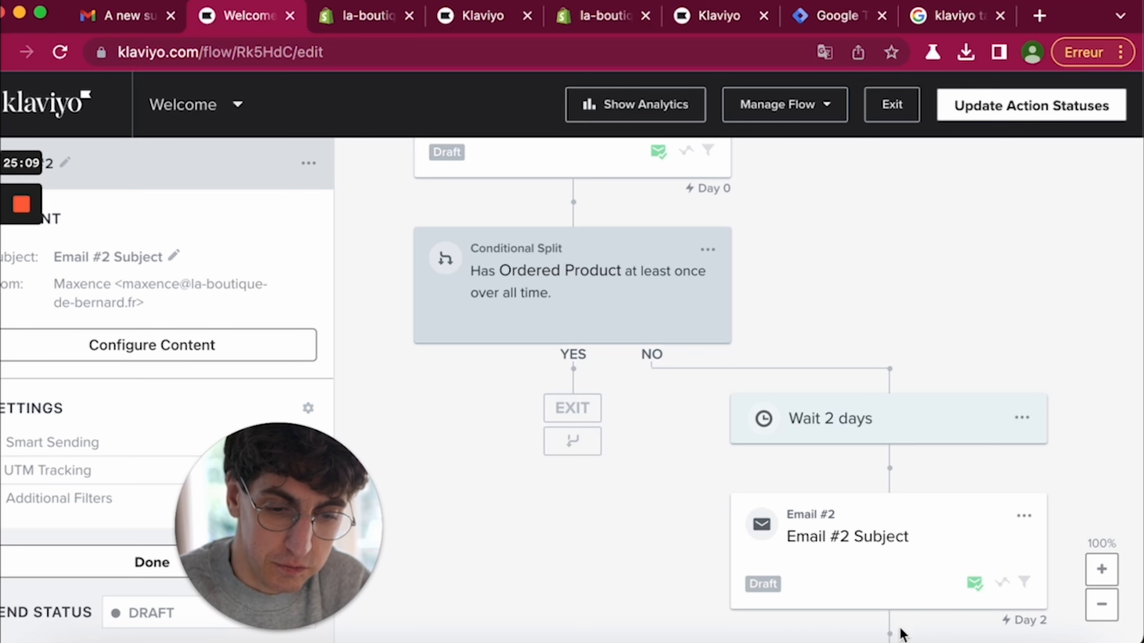
scroll(868, 575, "down", 2)
scroll(850, 424, "up", 3)
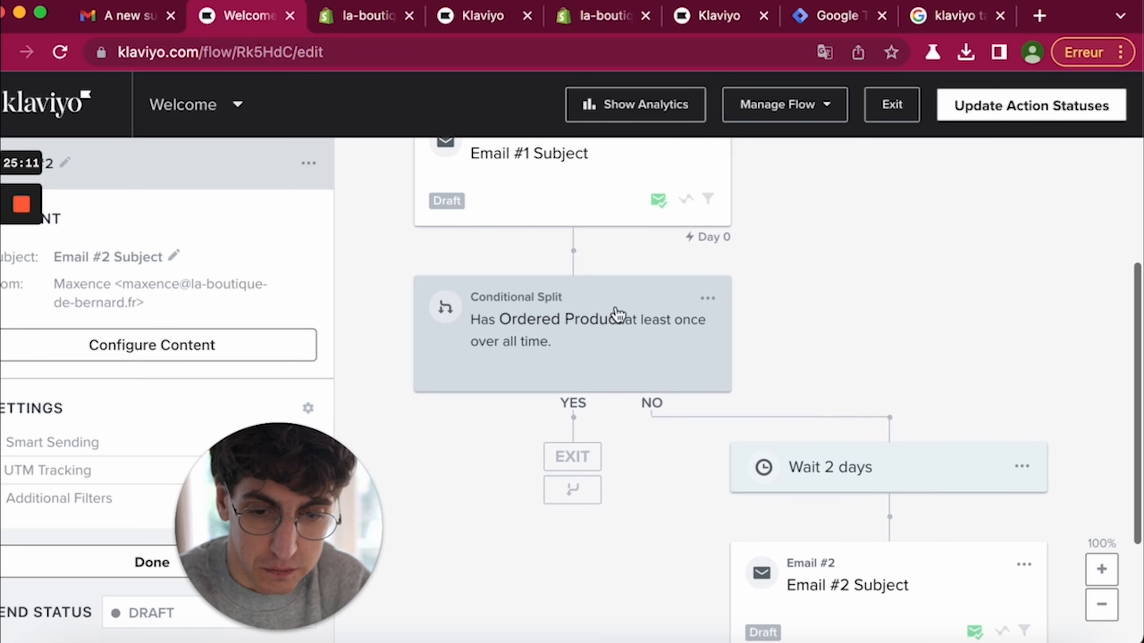
scroll(572, 346, "up", 1)
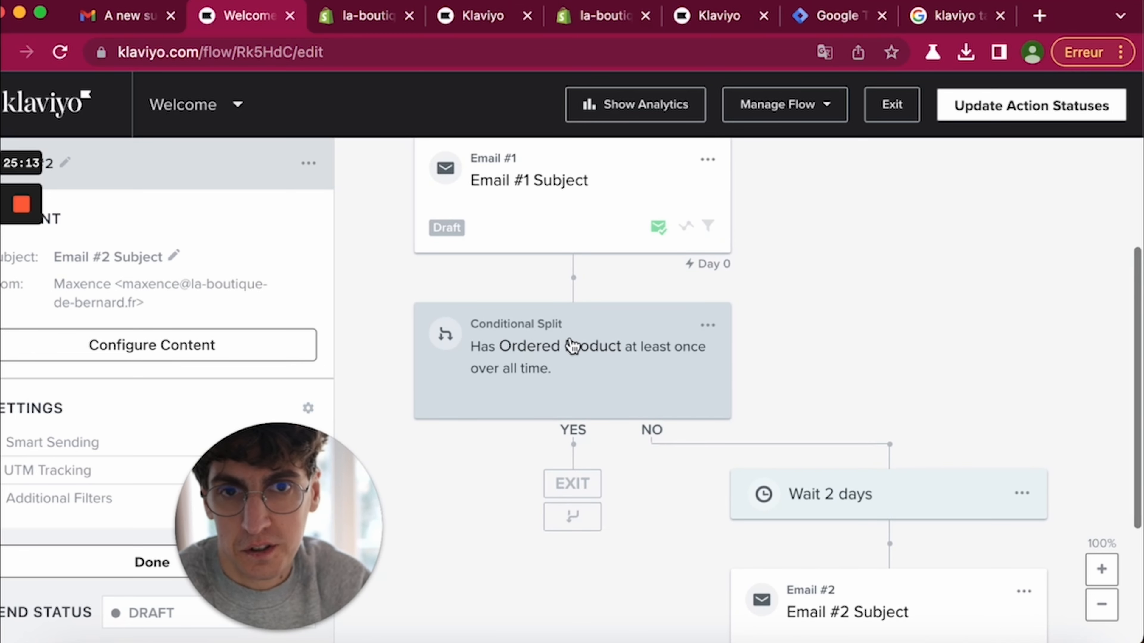
left_click(566, 355)
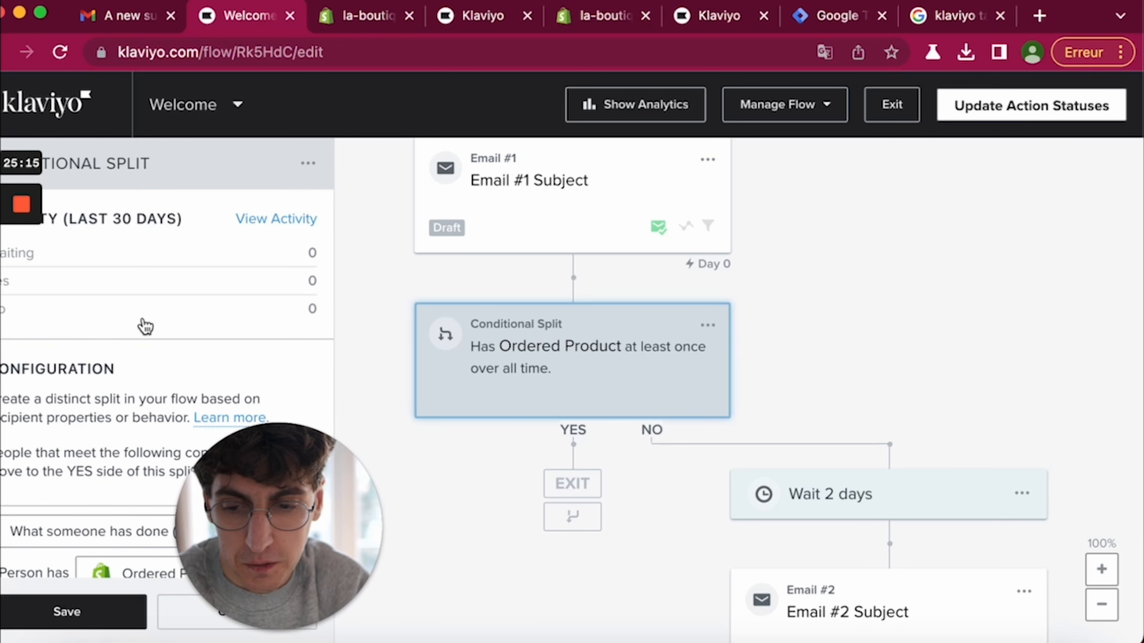
scroll(133, 457, "down", 10)
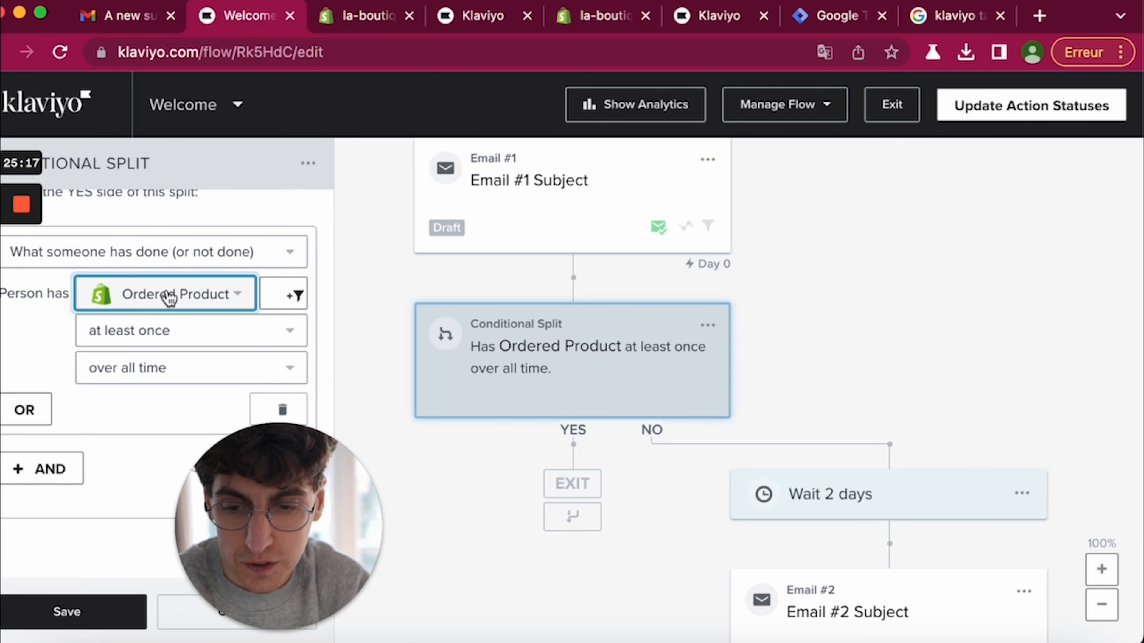
left_click(137, 212)
left_click(139, 287)
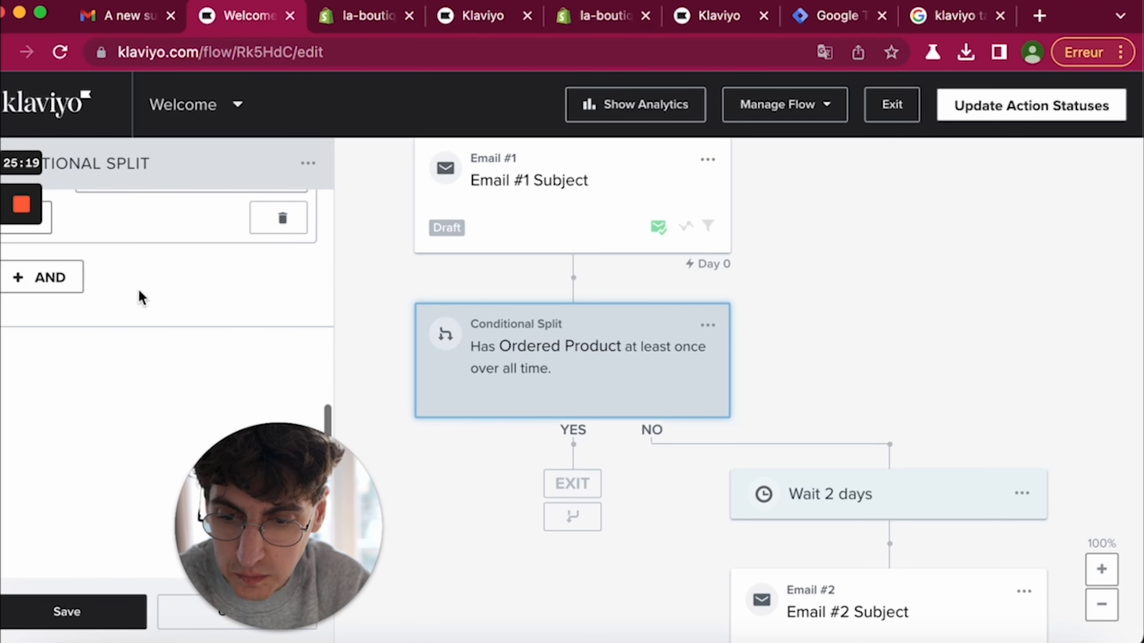
scroll(120, 241, "up", 1)
scroll(156, 356, "down", 2)
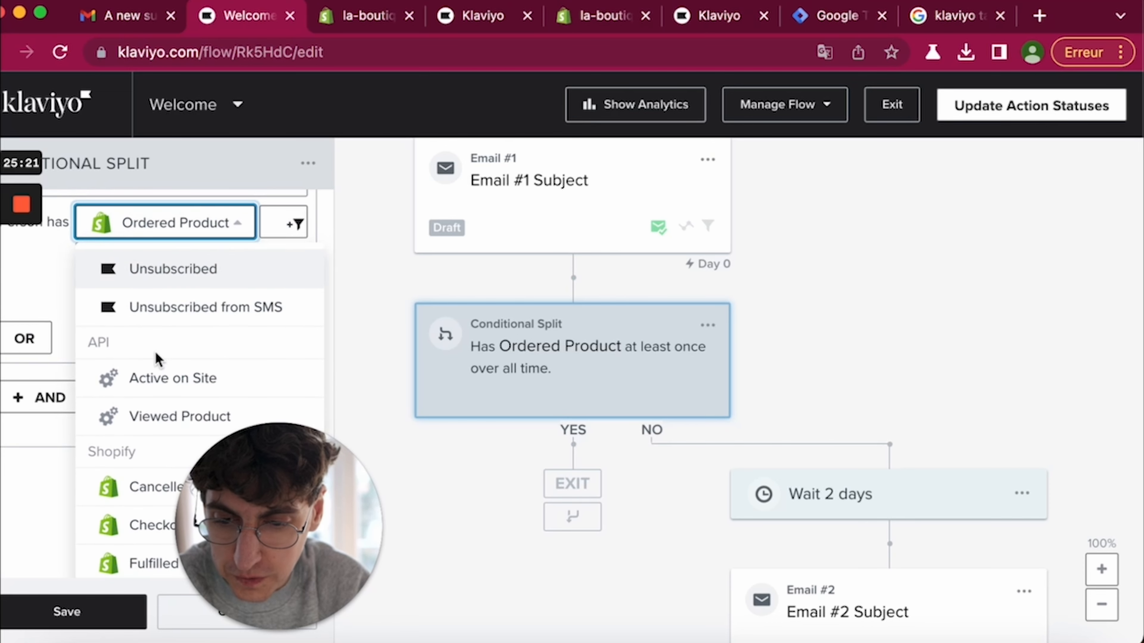
scroll(155, 358, "down", 3)
scroll(156, 359, "up", 4)
left_click(138, 277)
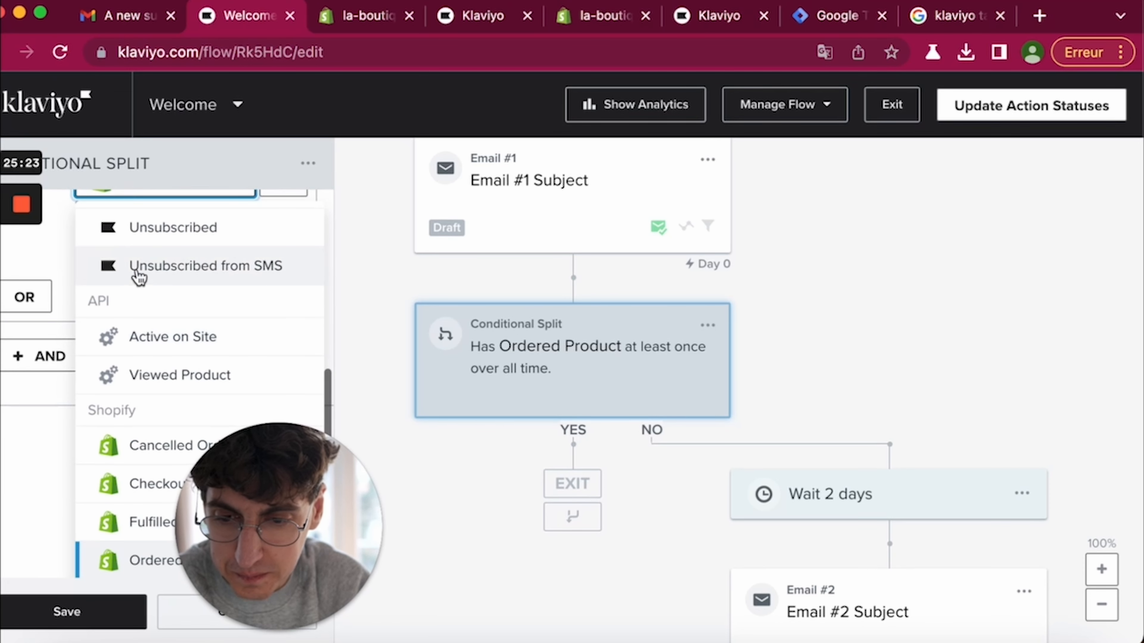
left_click(139, 482)
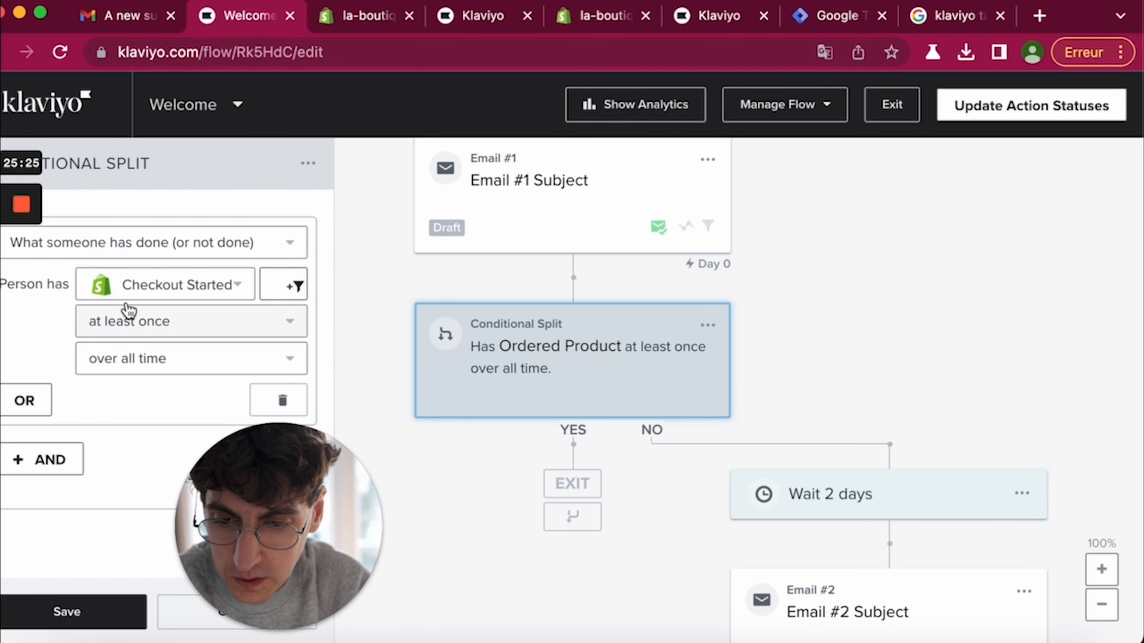
scroll(144, 281, "down", 3)
scroll(143, 281, "up", 4)
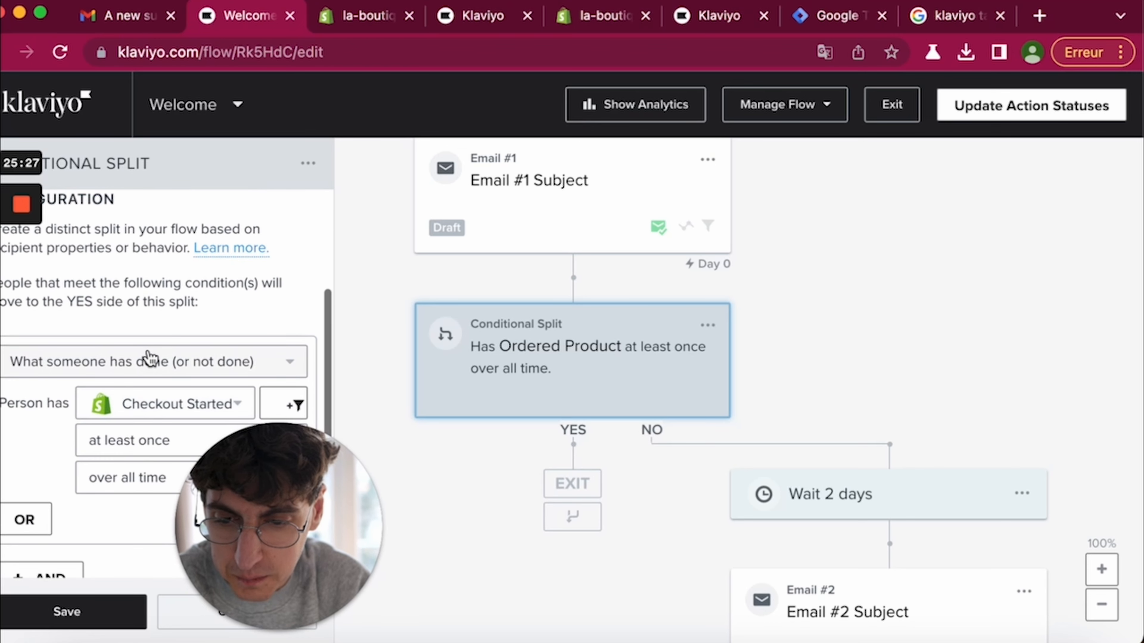
scroll(146, 410, "down", 4)
scroll(135, 358, "up", 4)
left_click(135, 357)
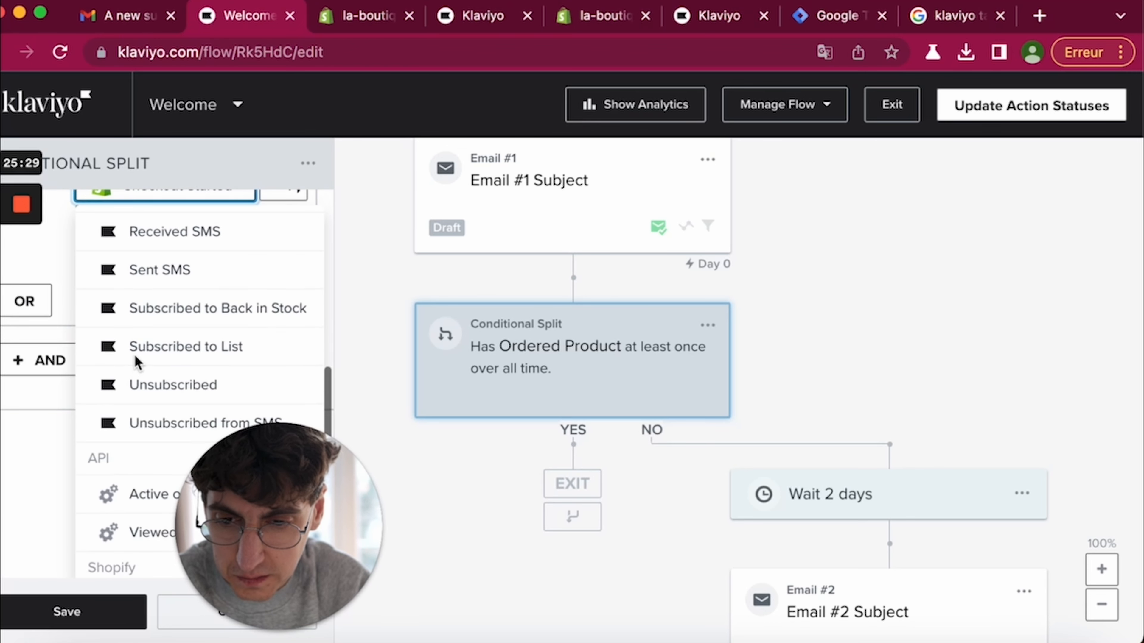
scroll(131, 347, "up", 2)
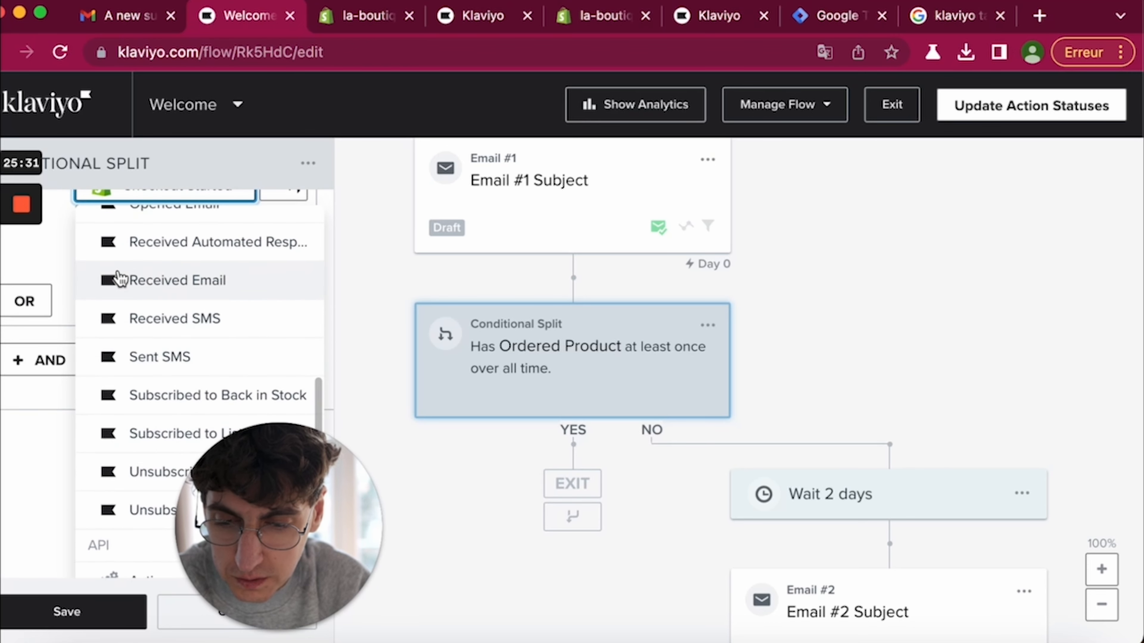
scroll(117, 277, "down", 5)
left_click(130, 356)
scroll(132, 365, "down", 1)
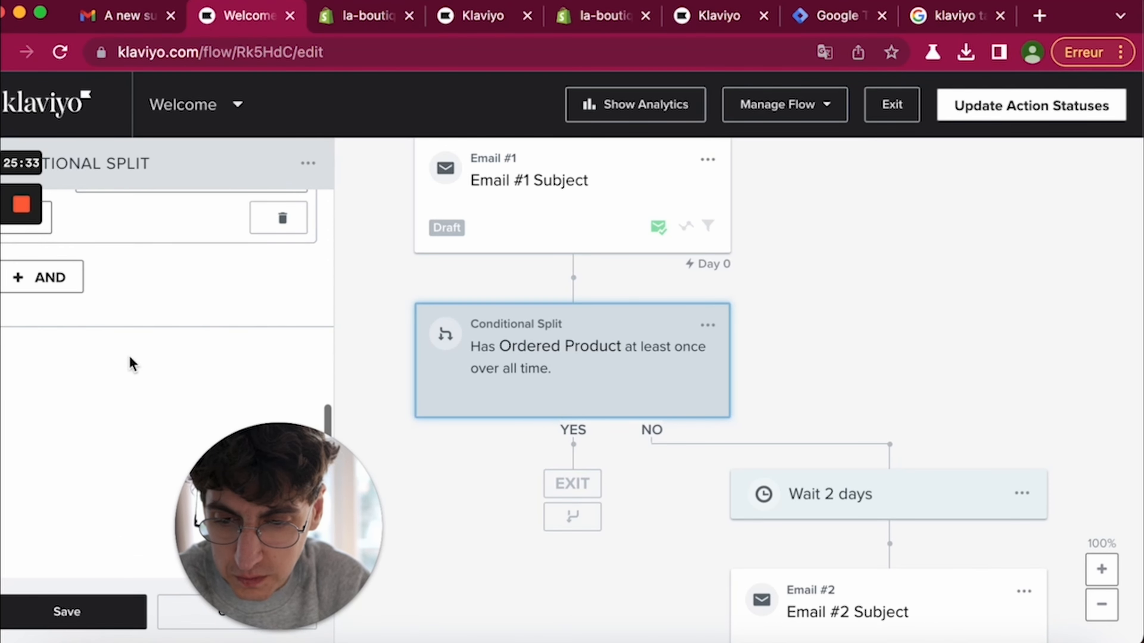
scroll(132, 332, "up", 4)
left_click(131, 332)
left_click(140, 566)
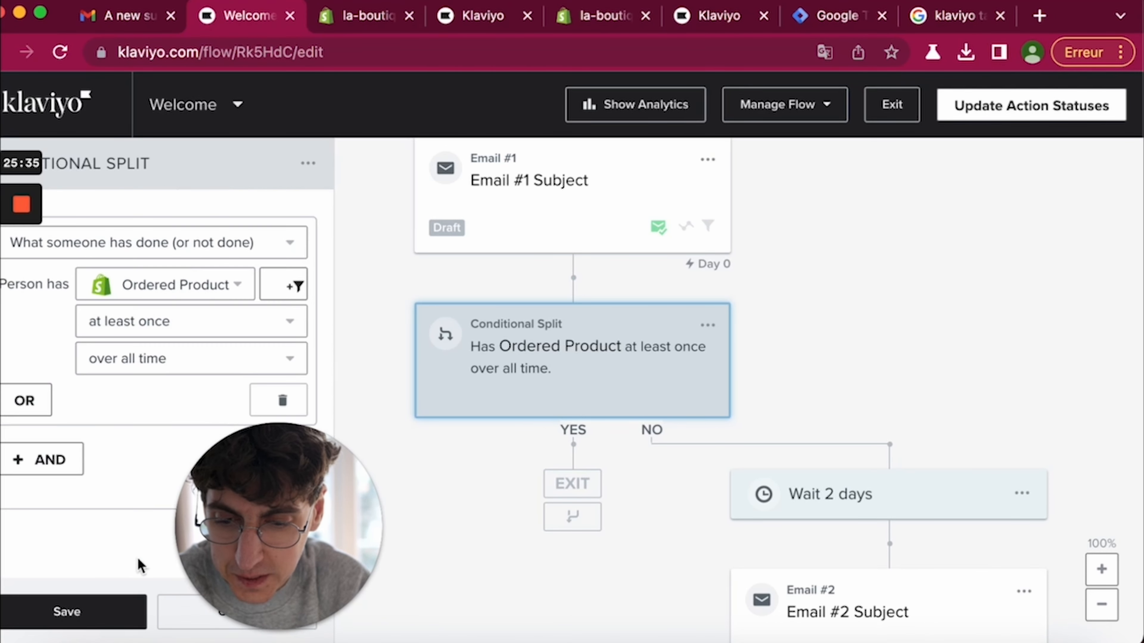
left_click(74, 613)
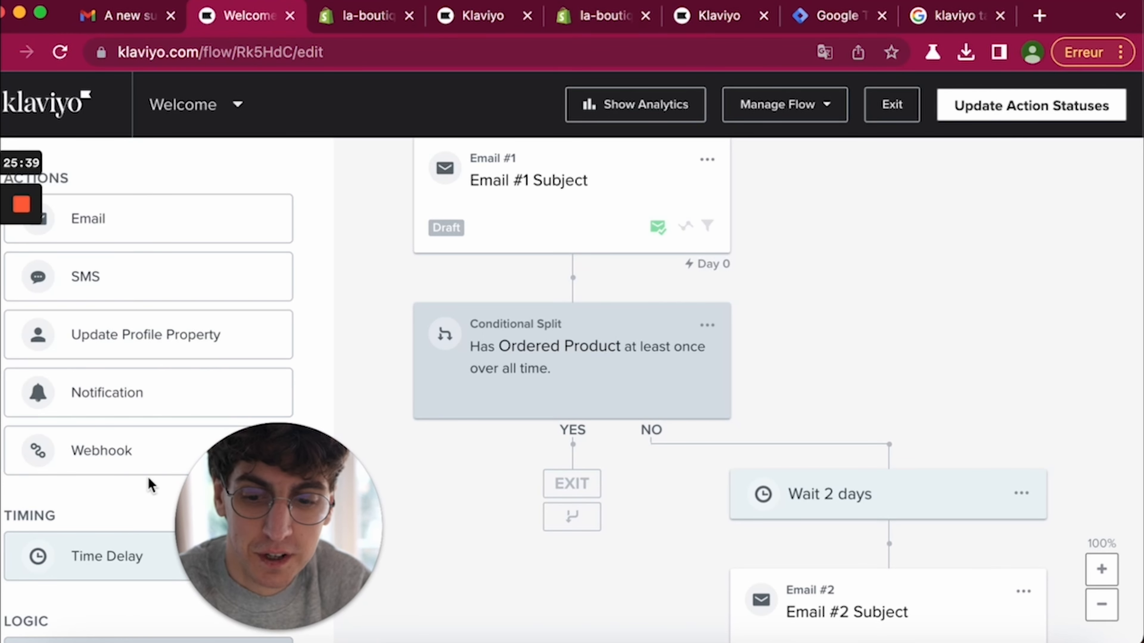
left_click_drag(227, 480, 60, 495)
- Switch Smart Sending off for Email #1
double_click(68, 494)
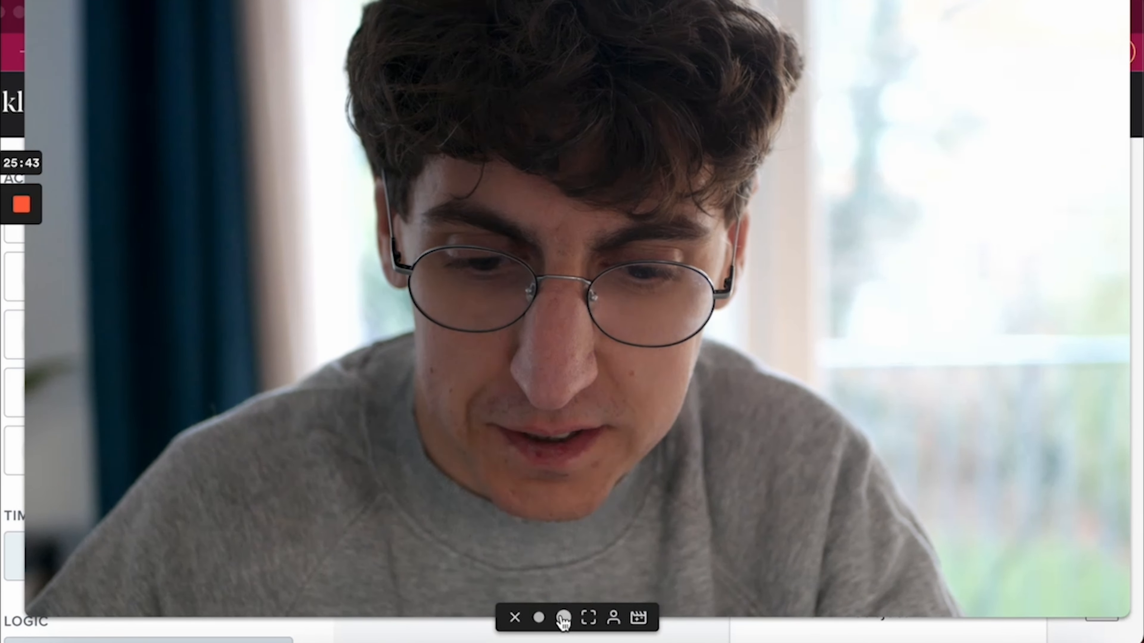
left_click(539, 620)
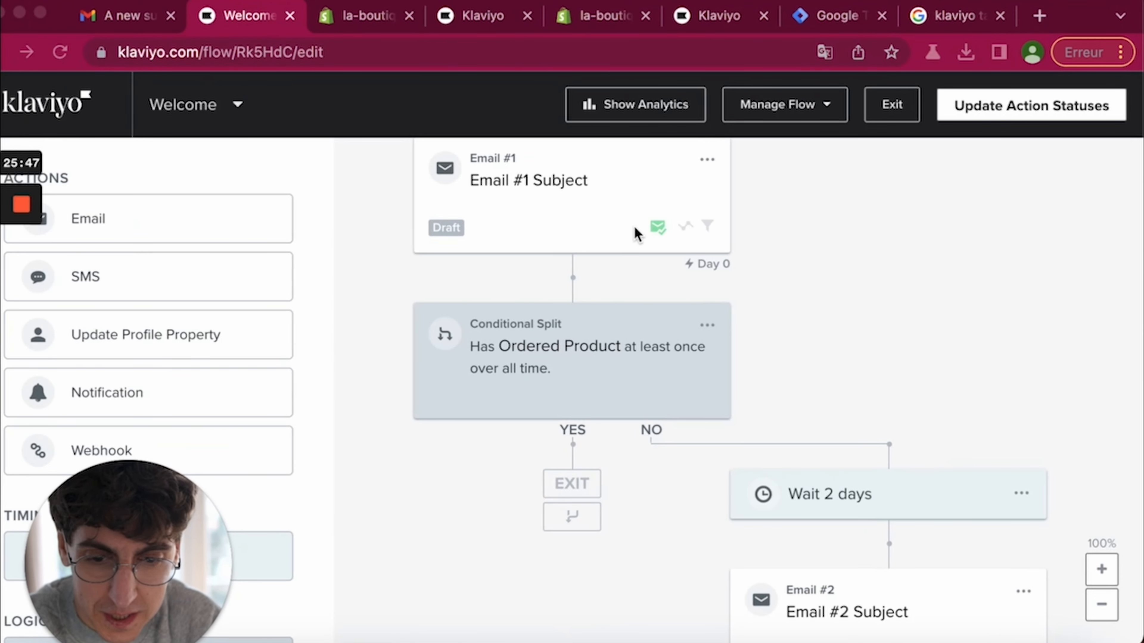
left_click(607, 238)
scroll(609, 237, "up", 2)
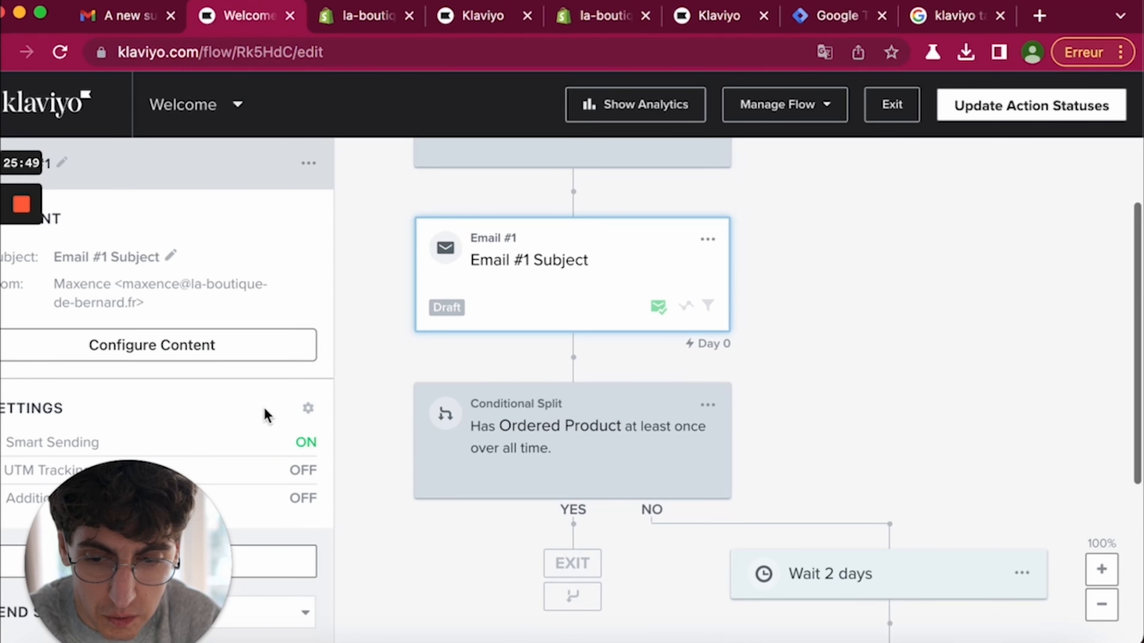
left_click_drag(155, 516, 1140, 568)
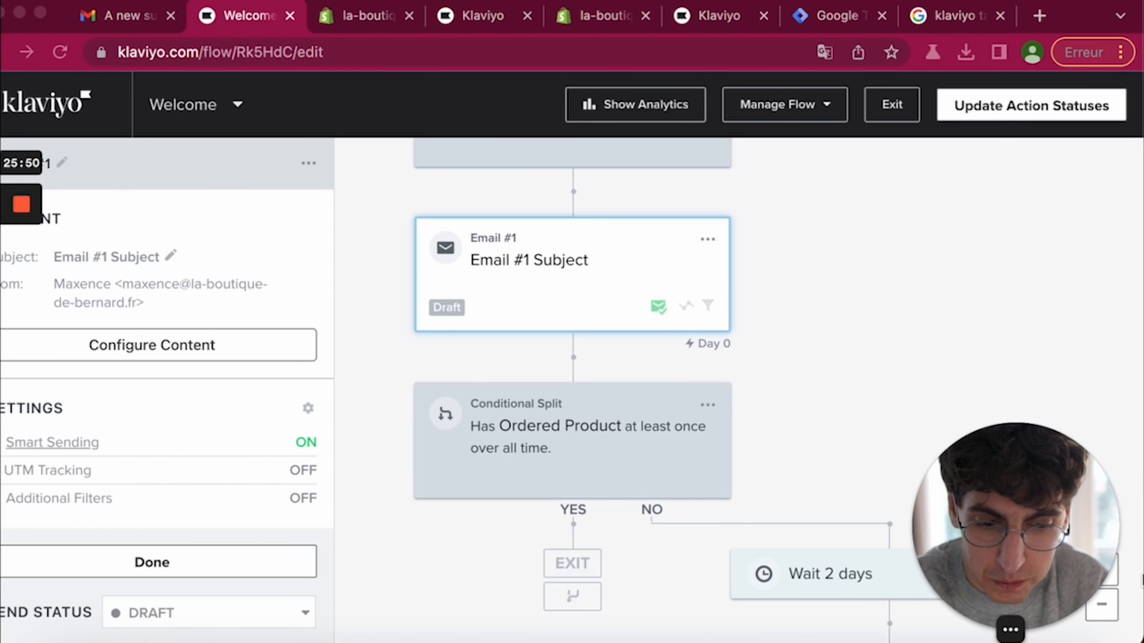
left_click(305, 443)
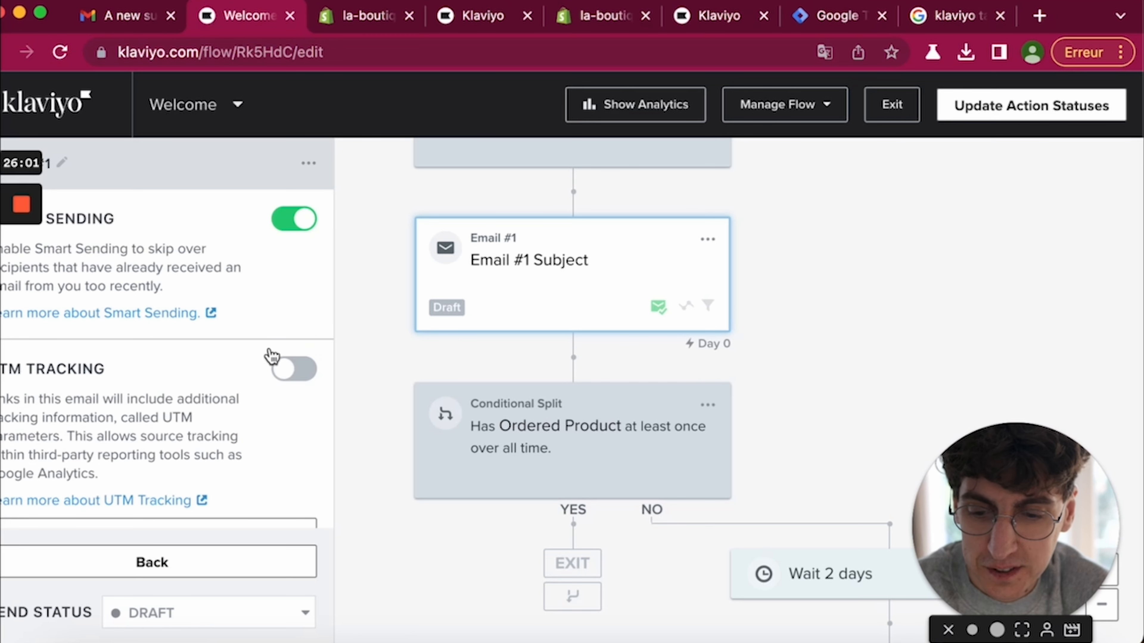
left_click(284, 232)
- Go back to Email #1's summary and open its content settings
scroll(521, 319, "up", 3)
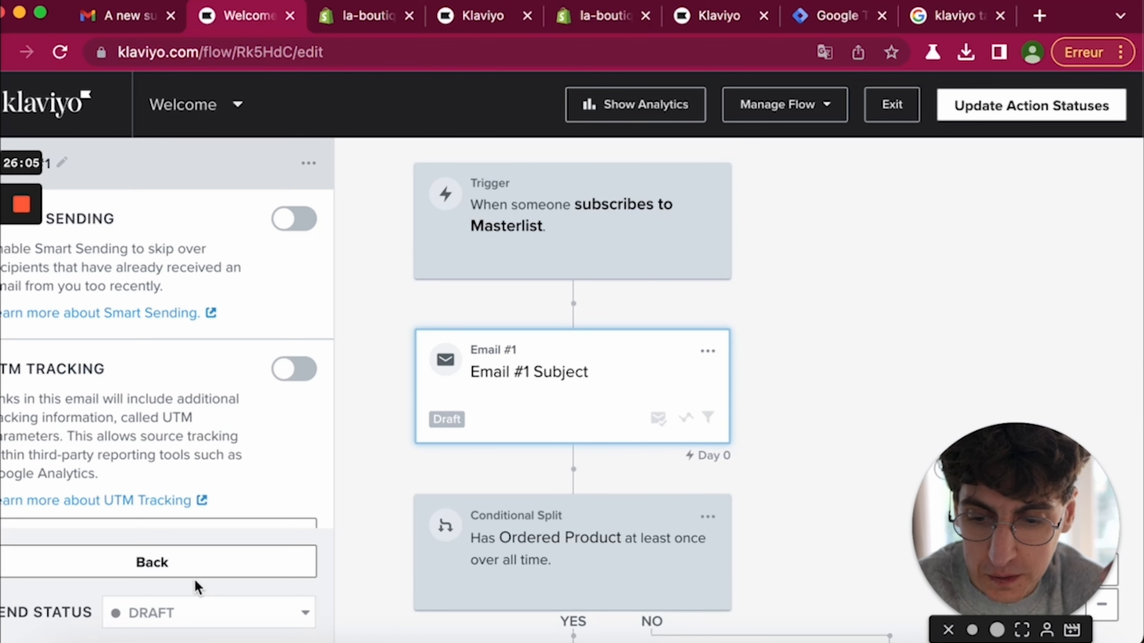
left_click(197, 568)
left_click(151, 334)
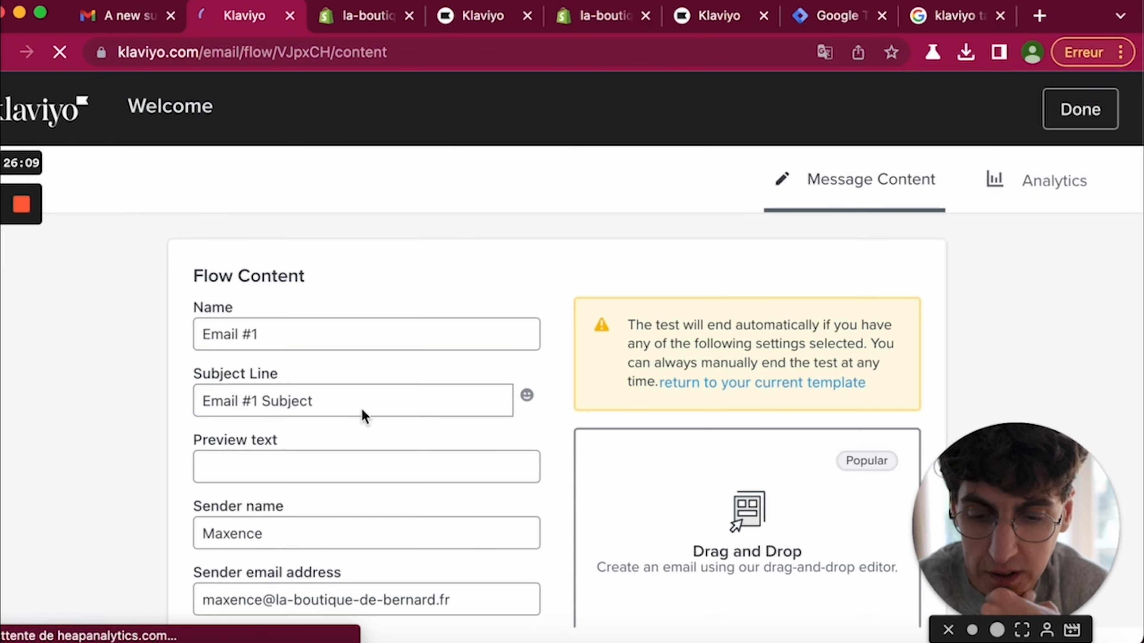
- Name the email 'Welcome 1', subject 'Bienvenue dans l'aventure', and enter a French preview text
left_click(340, 334)
key("super+a")
type("W")
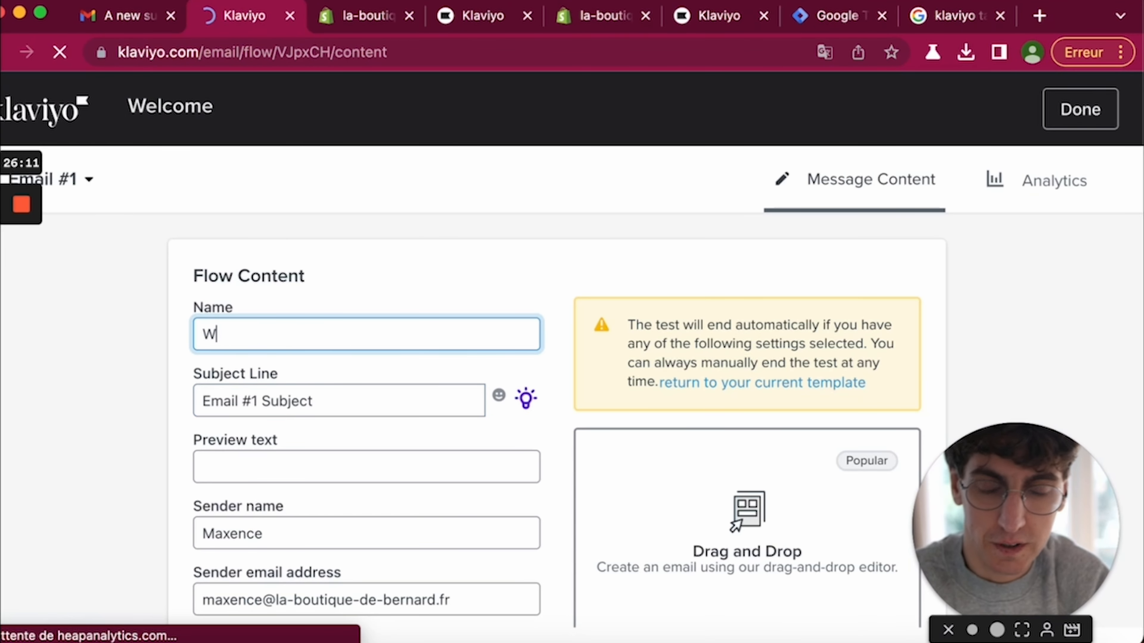
key("Tab")
type("Bi")
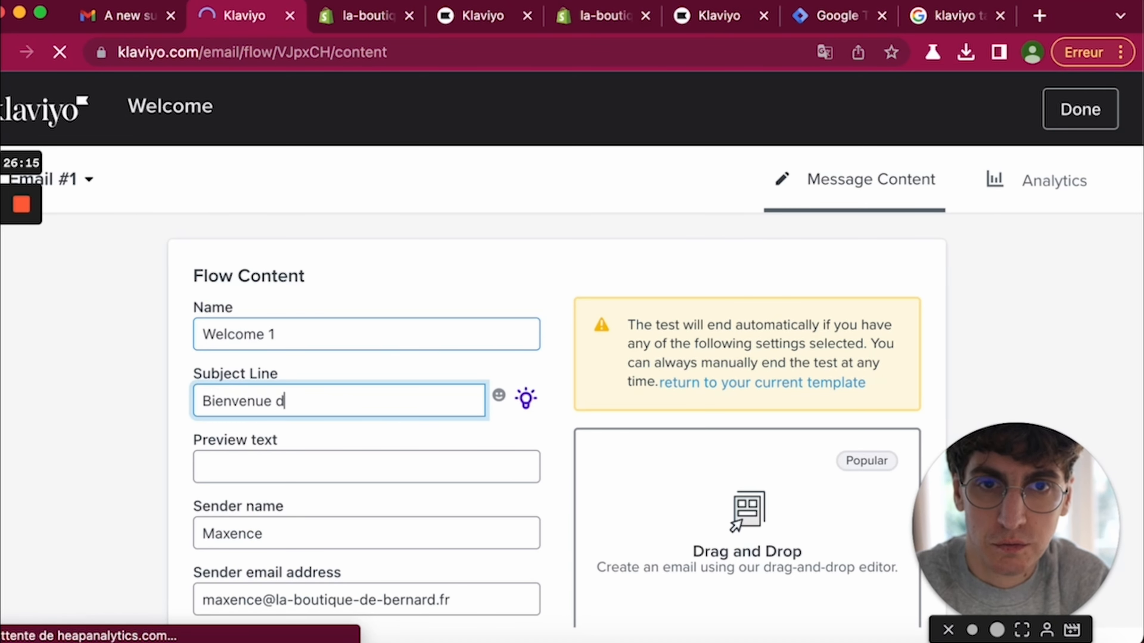
key("Tab")
key("Tab")
key("Tab")
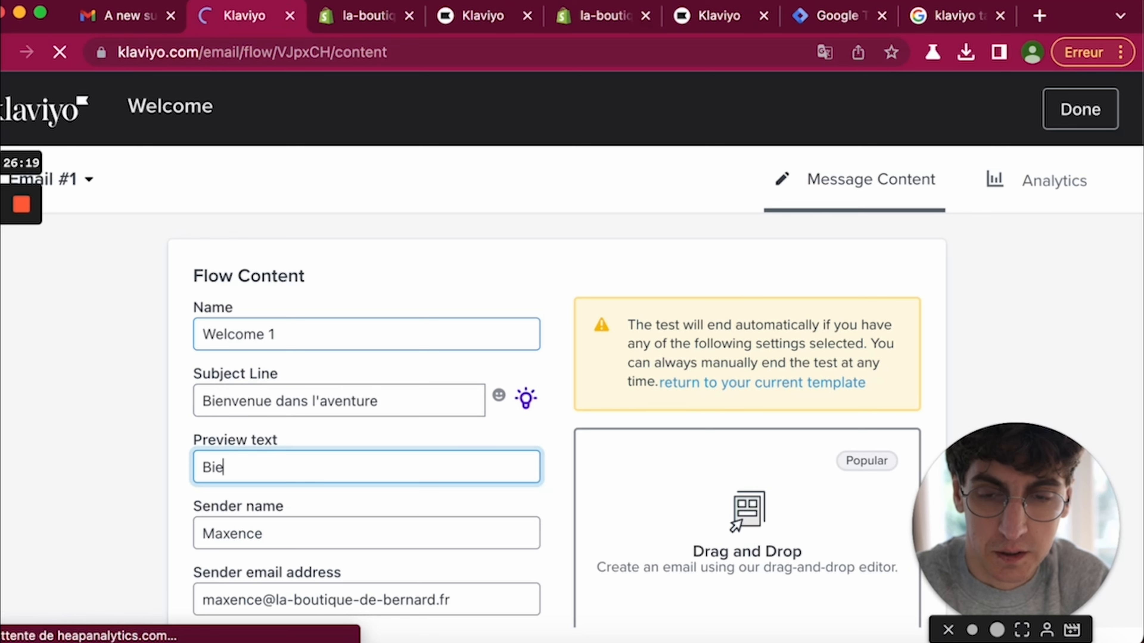
type("Bienvenue")
key("super+a")
type("Be")
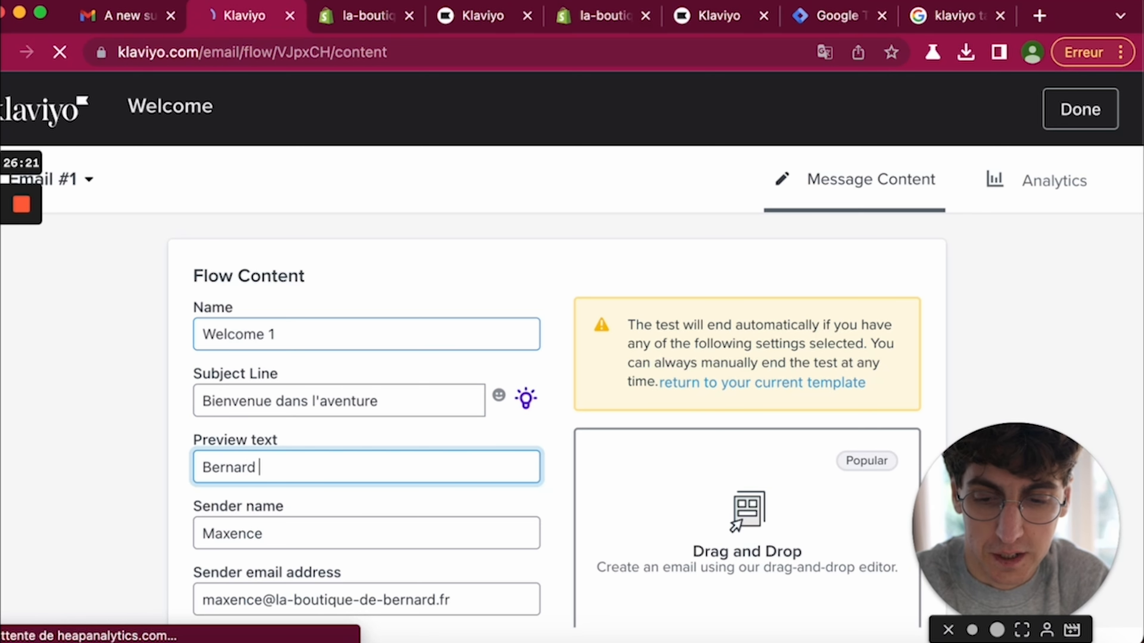
- Review the sender details and choose the Drag and Drop template library
scroll(342, 360, "down", 3)
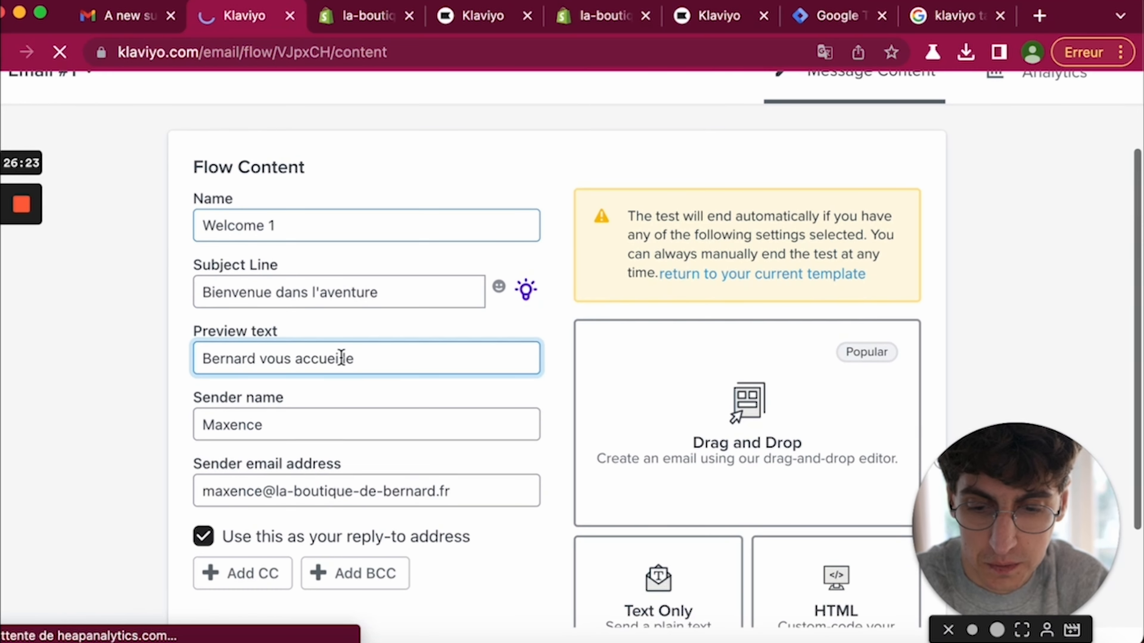
left_click(354, 399)
scroll(350, 422, "down", 1)
scroll(349, 423, "down", 1)
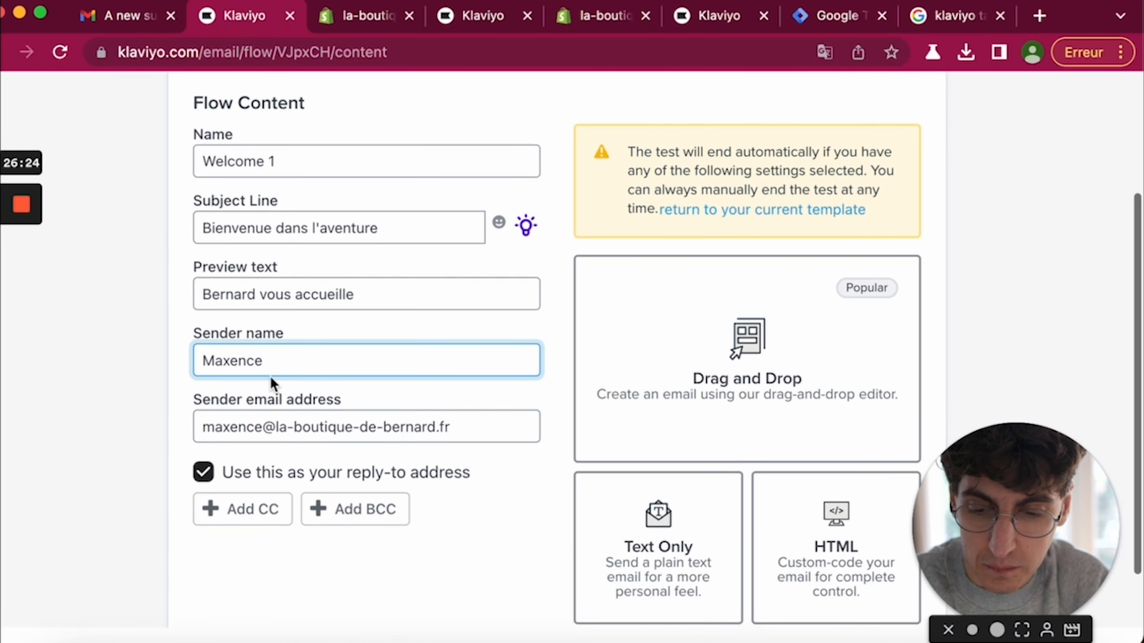
scroll(253, 482, "down", 3)
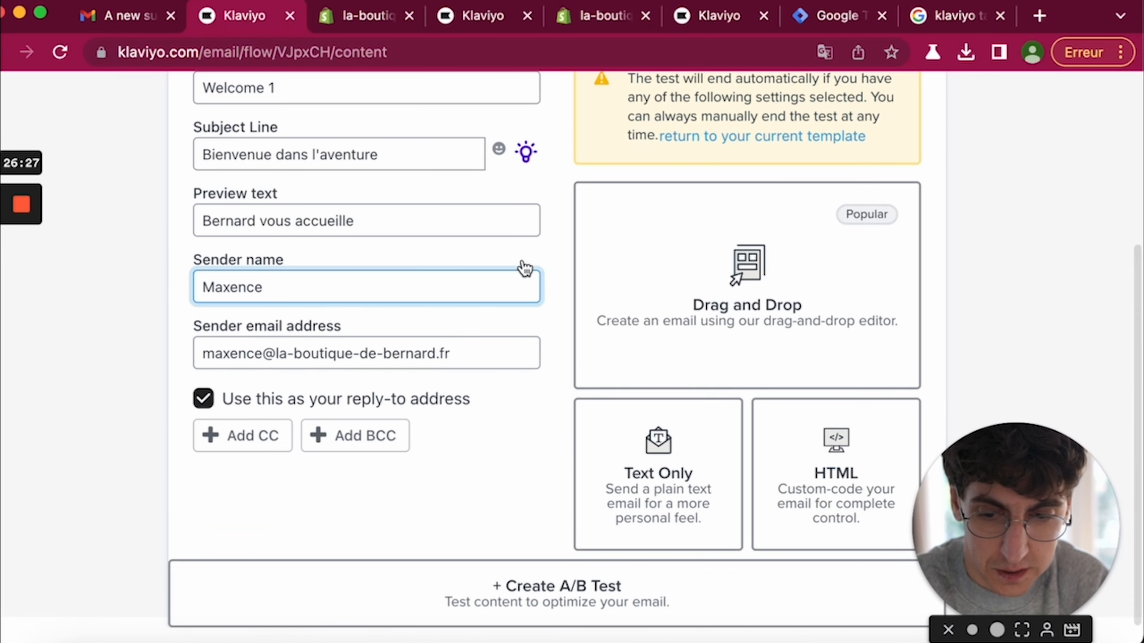
scroll(721, 263, "up", 2)
left_click(771, 353)
scroll(771, 353, "down", 2)
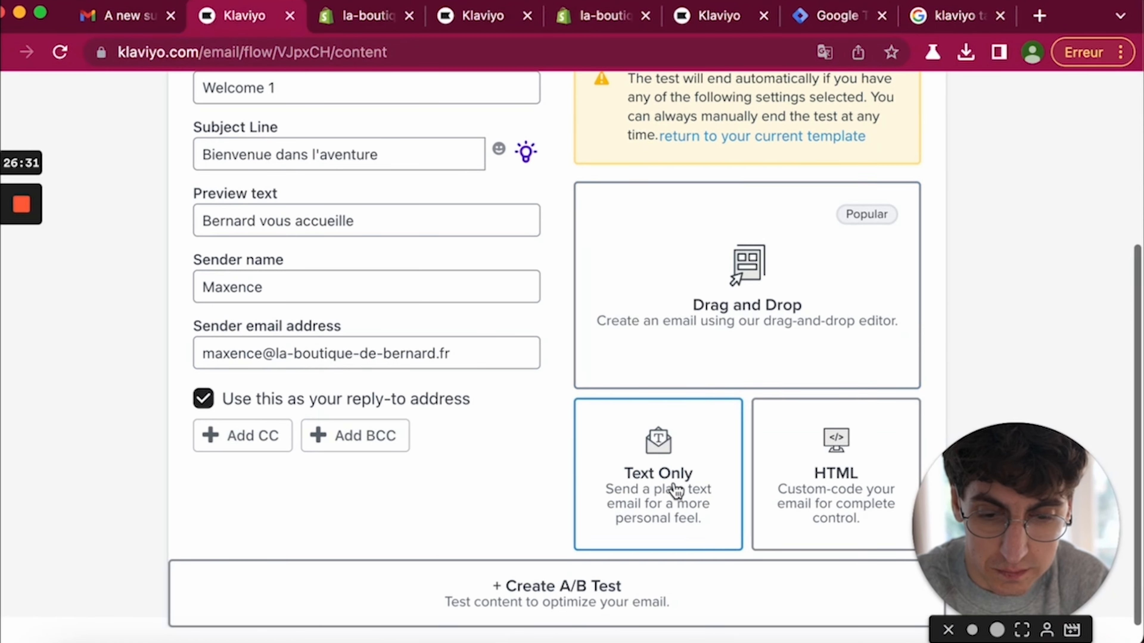
left_click(771, 276)
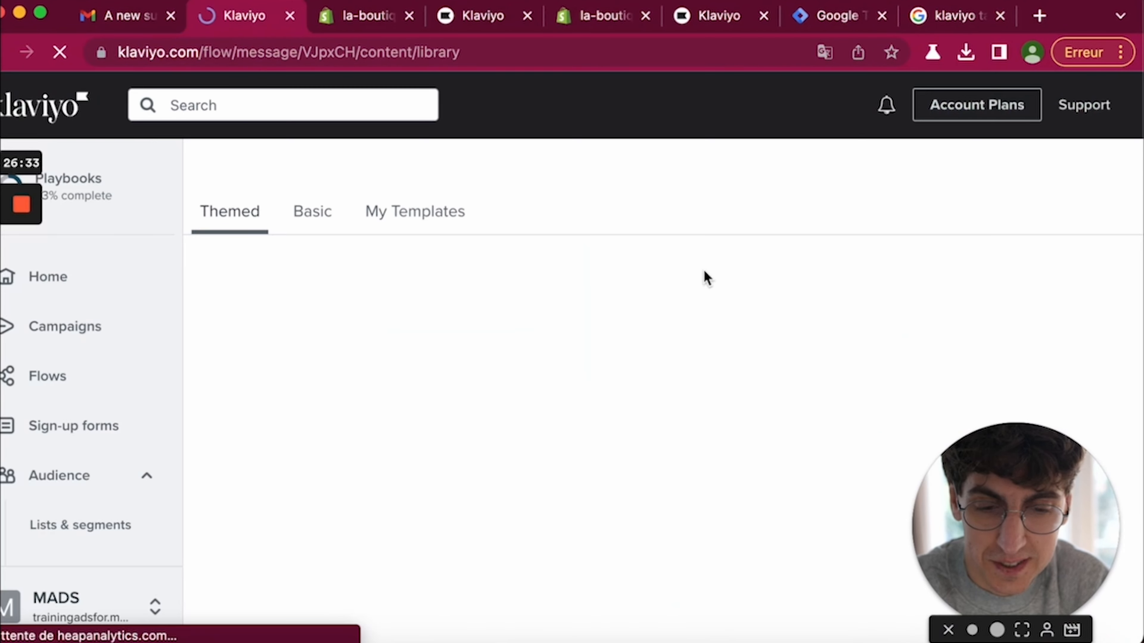
- Search templates for 'welcome', then filter the library to Newsletter templates
left_click(274, 306)
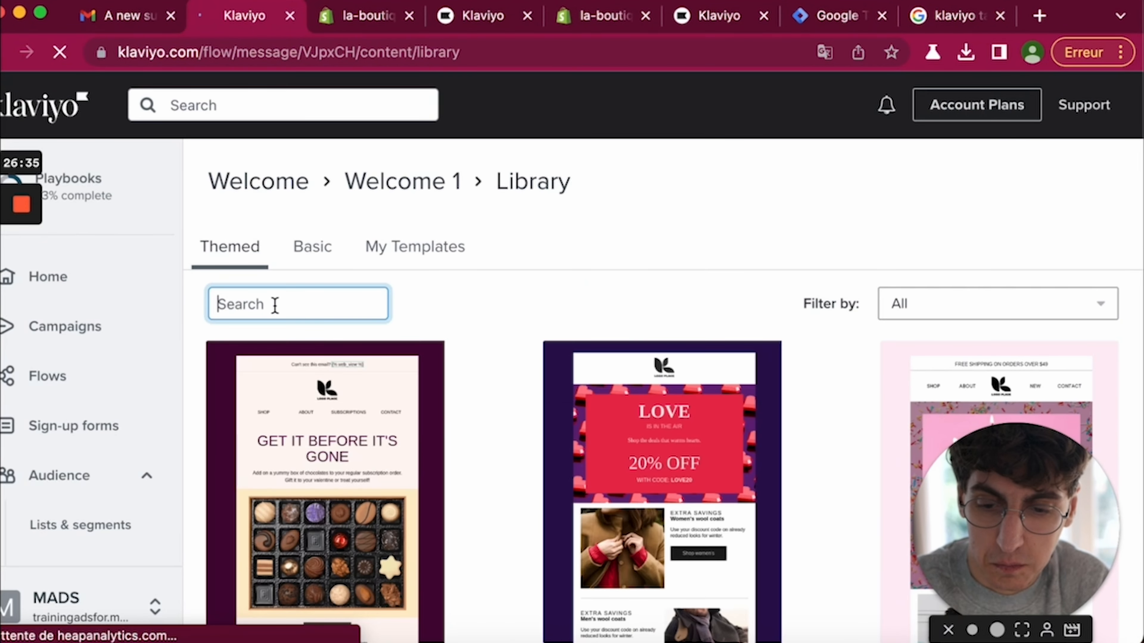
type("welcome")
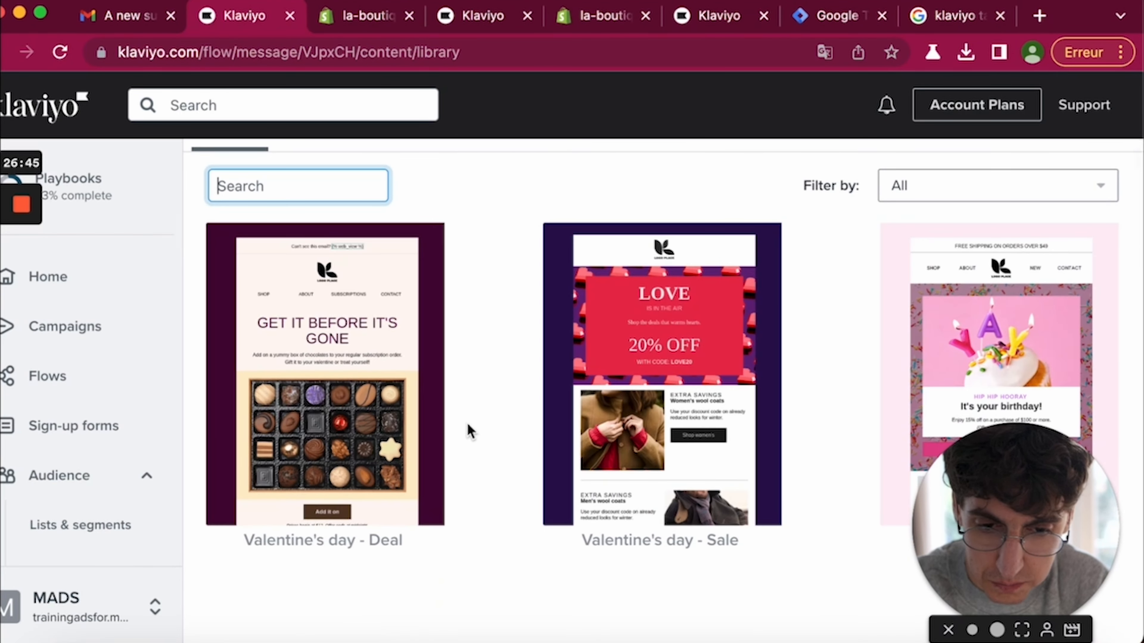
scroll(543, 429, "down", 1)
scroll(564, 419, "up", 3)
left_click(916, 286)
left_click(916, 286)
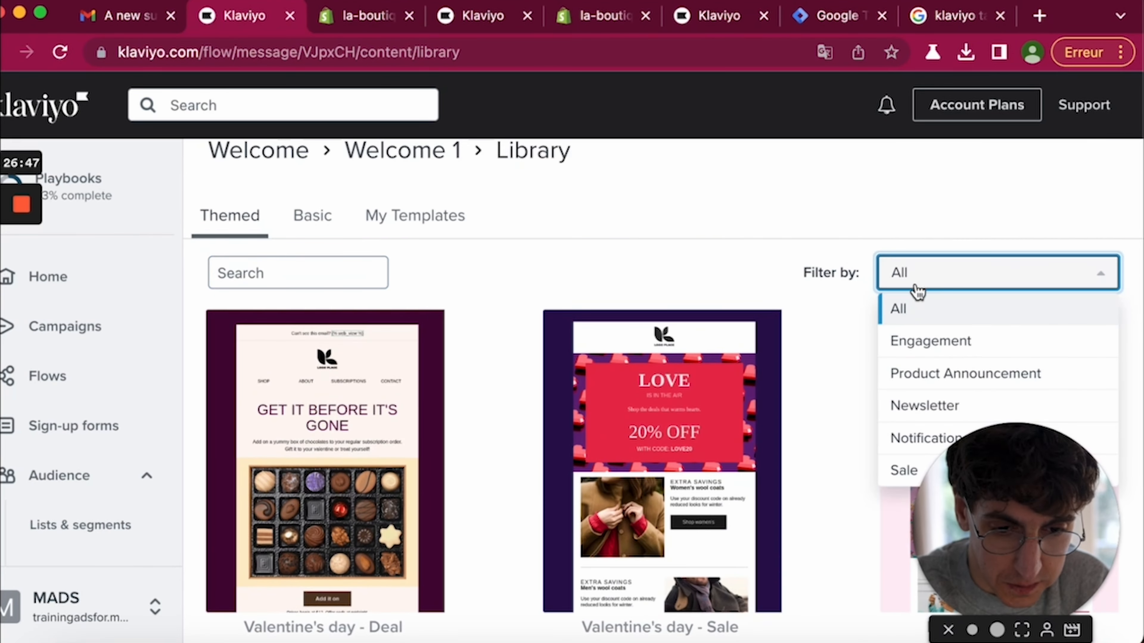
left_click(914, 398)
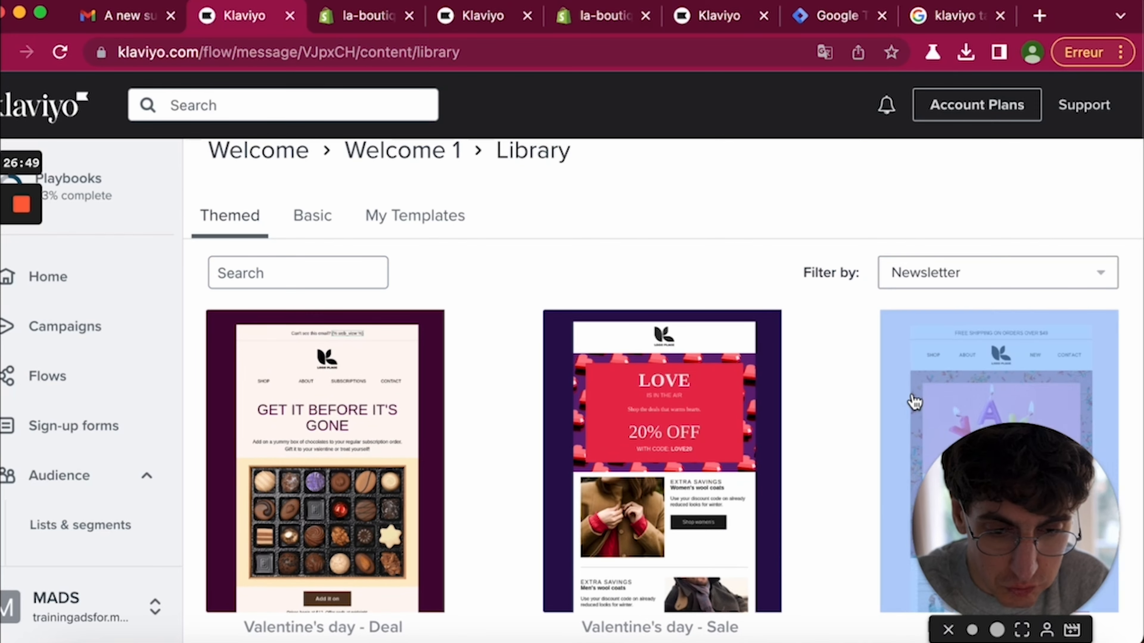
left_click_drag(914, 398, 720, 280)
left_click(721, 281)
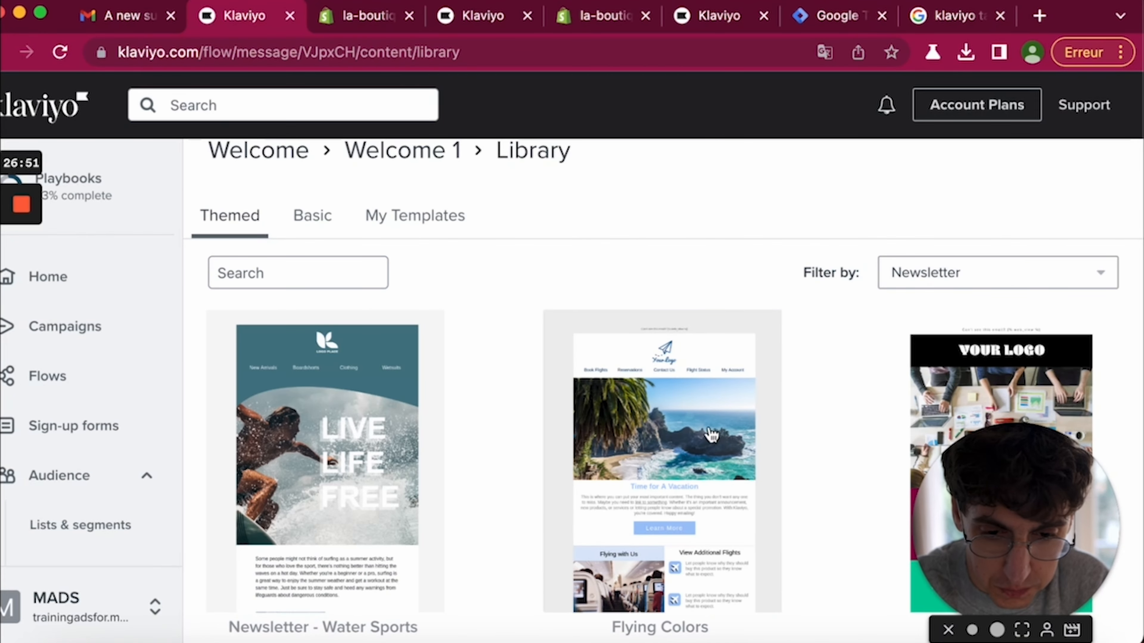
- Apply the Flying Colors template to Welcome 1 and save the design
left_click(689, 451)
scroll(682, 513, "down", 15)
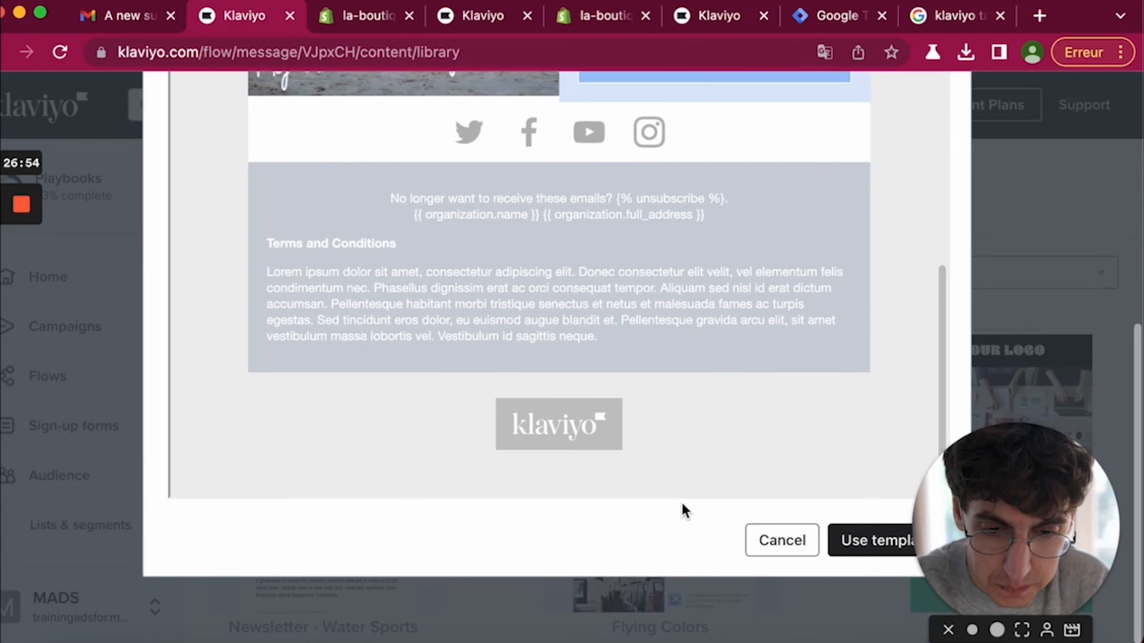
left_click(854, 553)
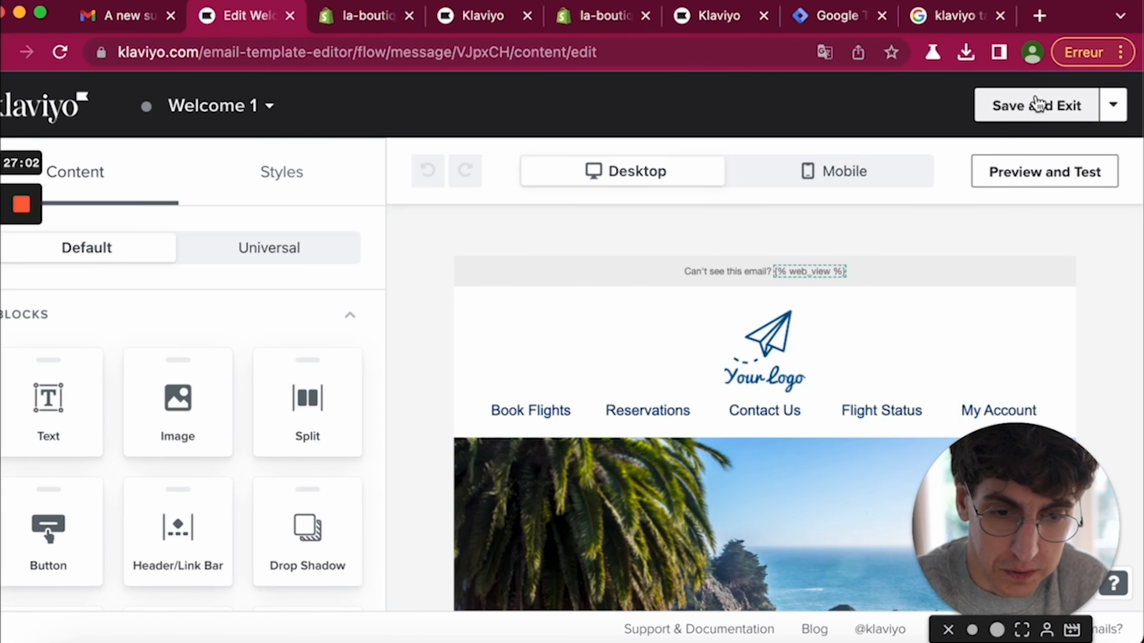
left_click(1014, 112)
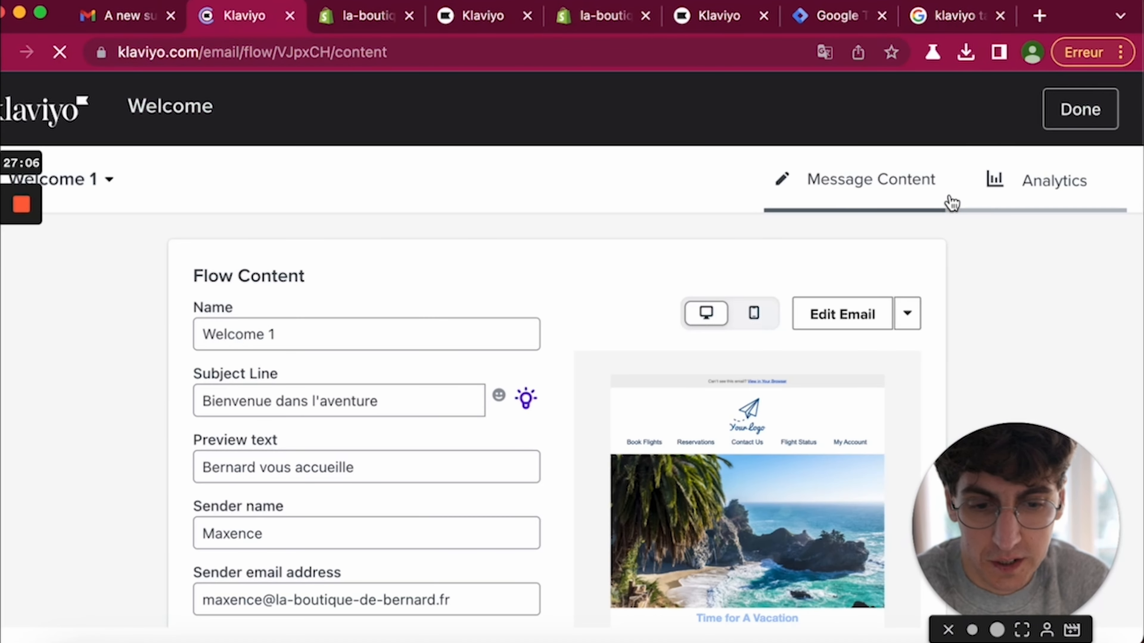
- Back in the flow, switch Welcome 1 from Draft to Live and dismiss the congrats popup
left_click(1085, 113)
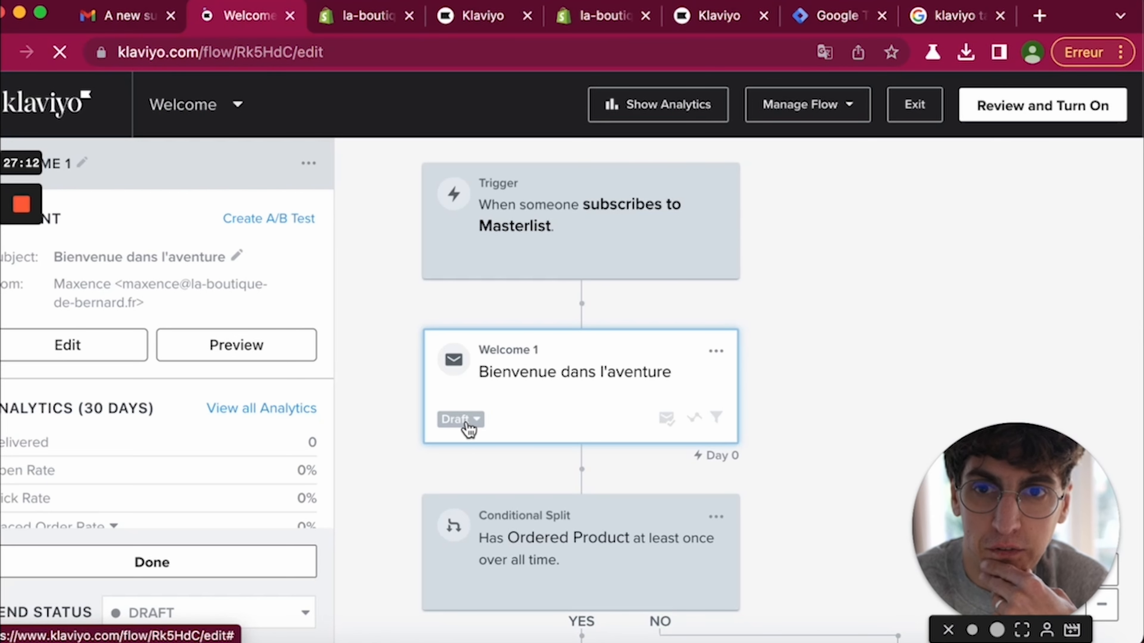
left_click(468, 428)
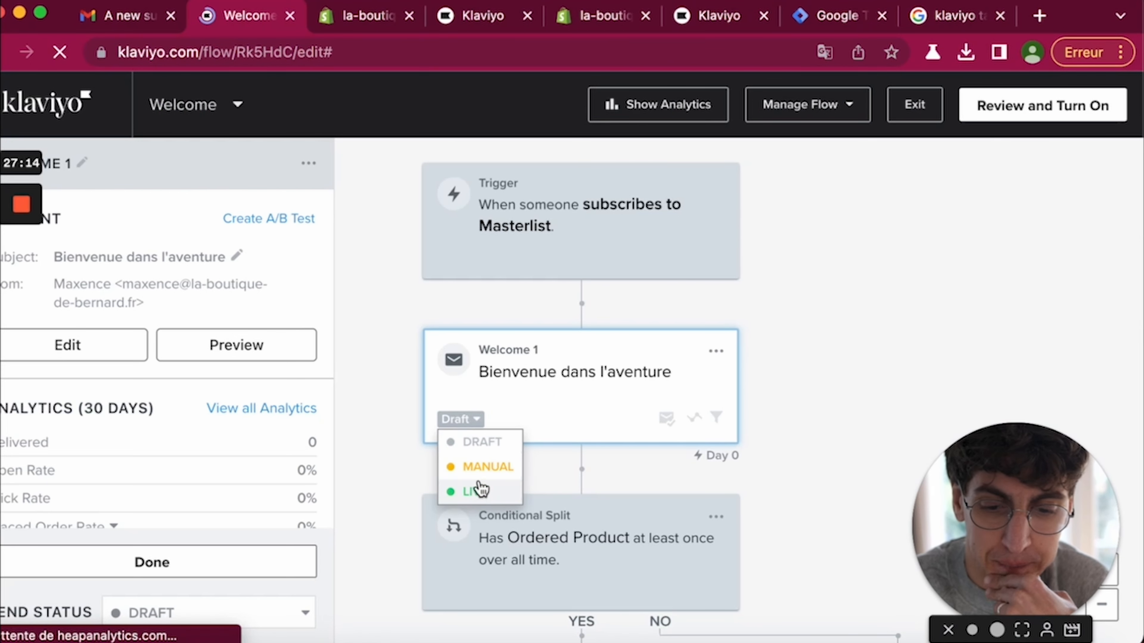
left_click(498, 493)
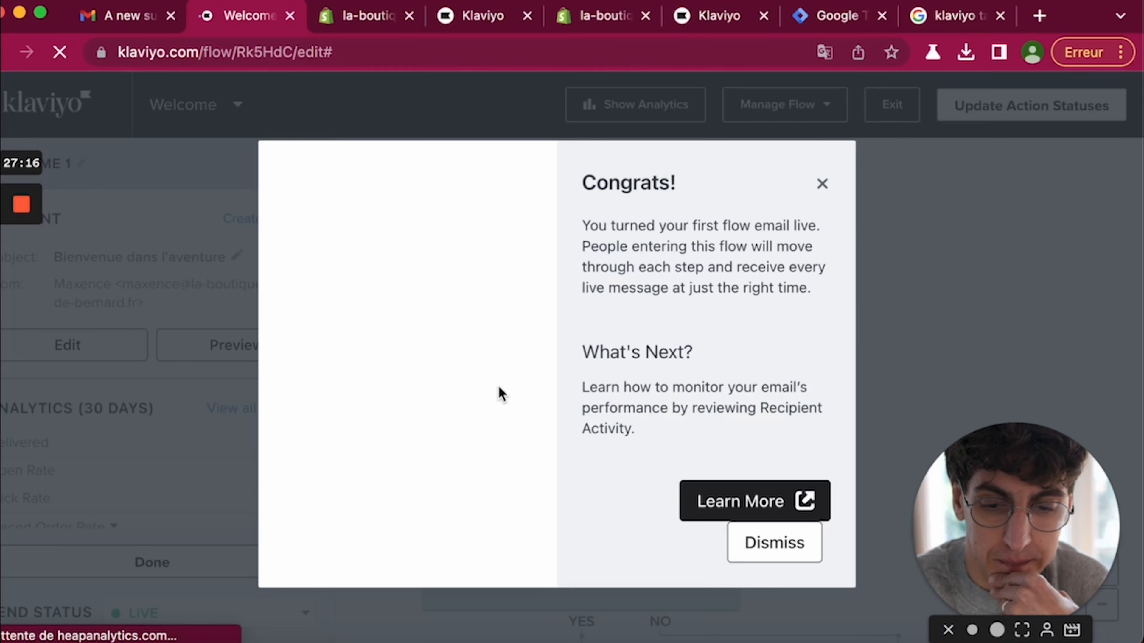
left_click(758, 550)
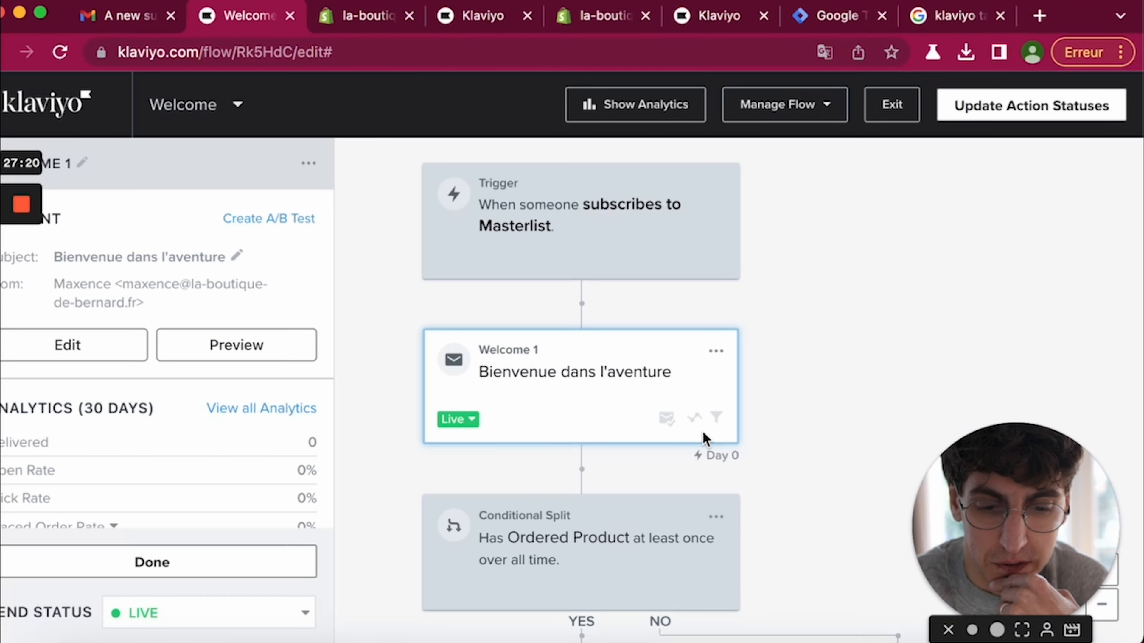
scroll(580, 353, "down", 6)
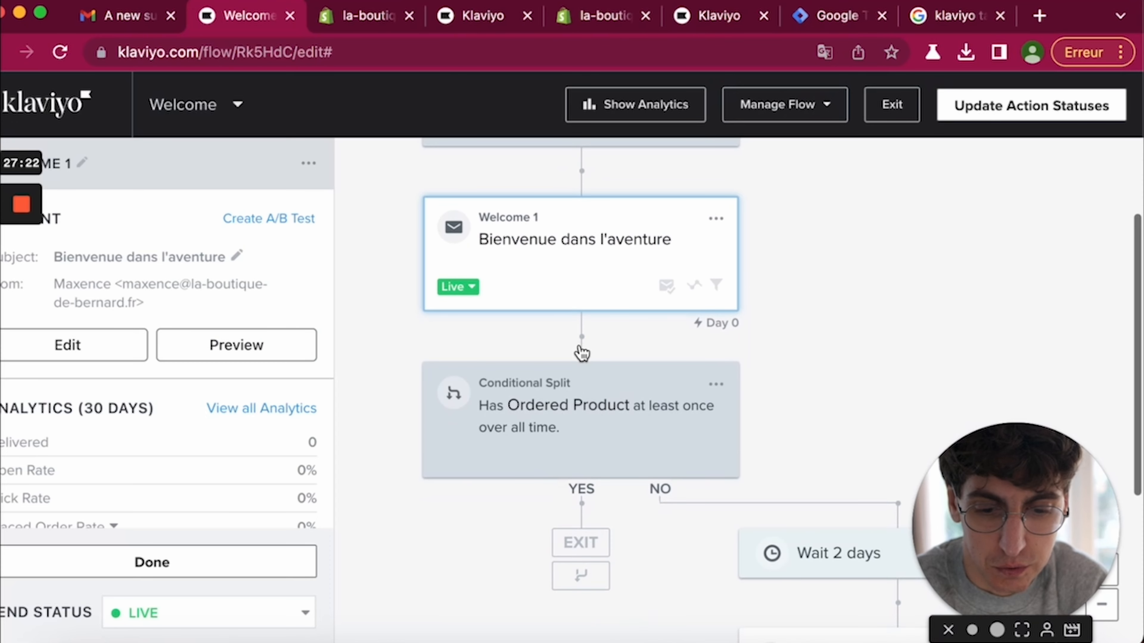
scroll(732, 503, "down", 2)
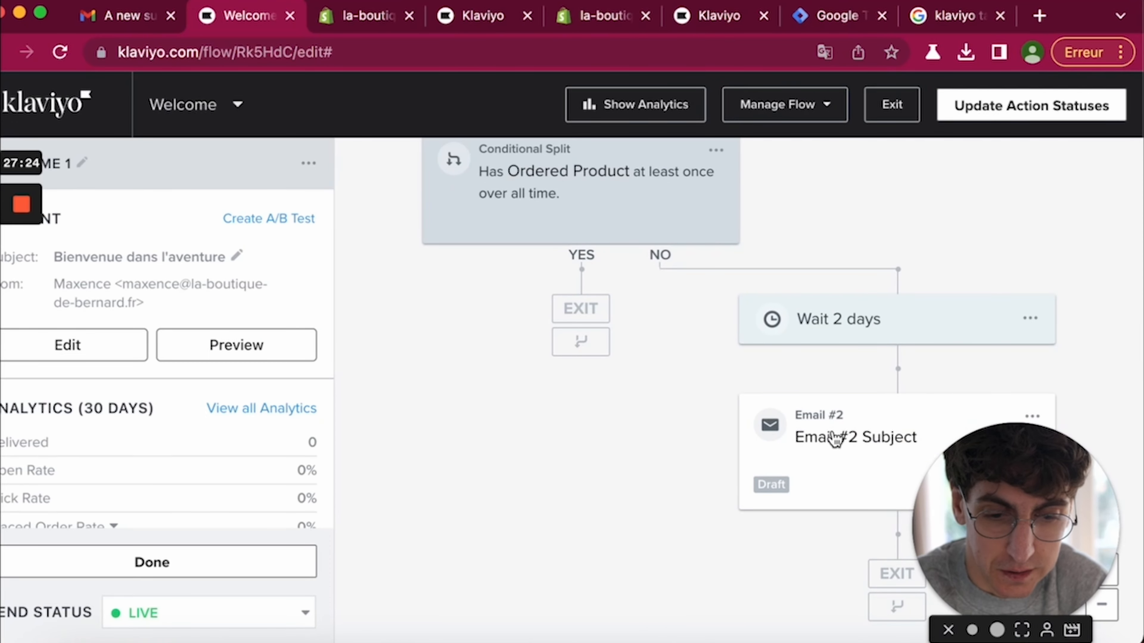
- Name Email #2 'Bienvenue 2', subject 'Qui sommes-nous', preview 'Nos valeurs, notre engagement', using drag-and-drop
left_click(823, 460)
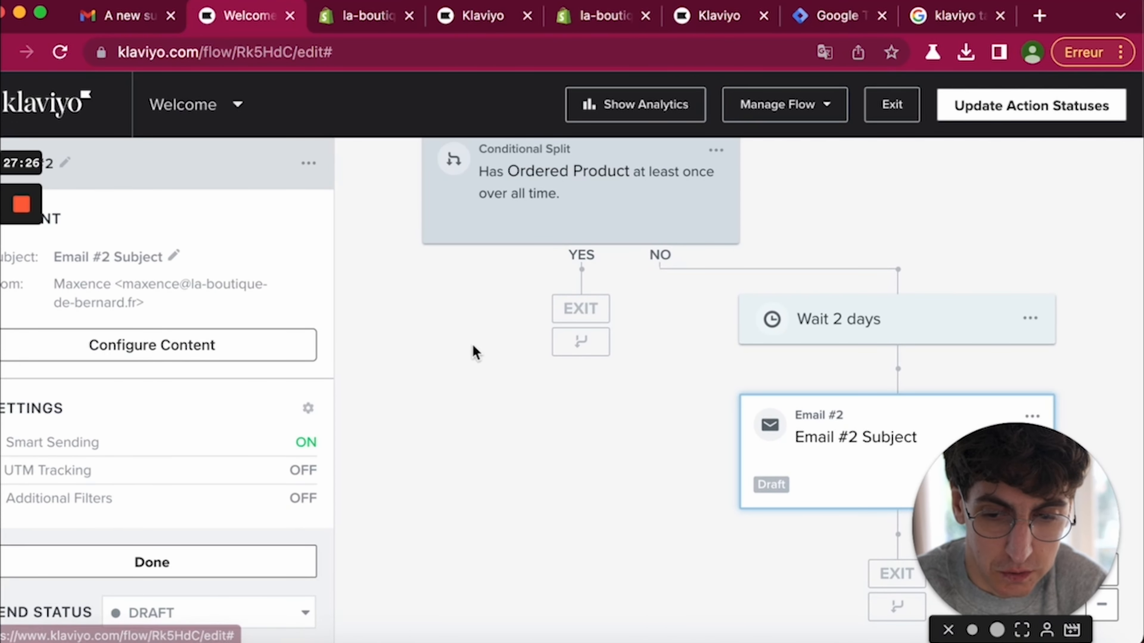
left_click(245, 343)
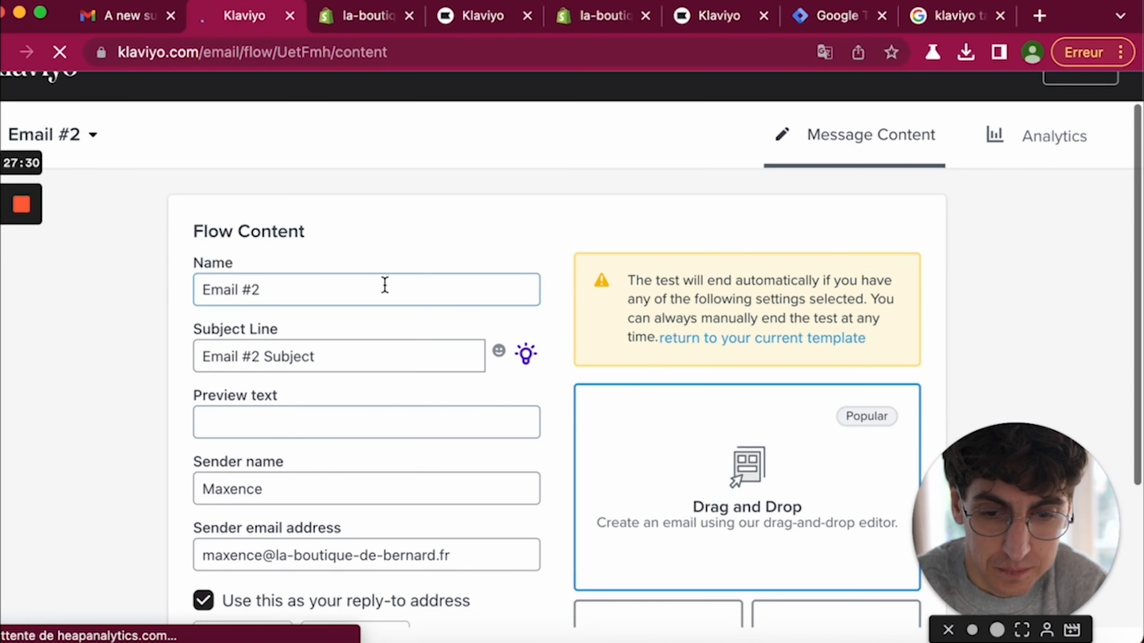
triple_click(385, 284)
type("Bienvenue 2")
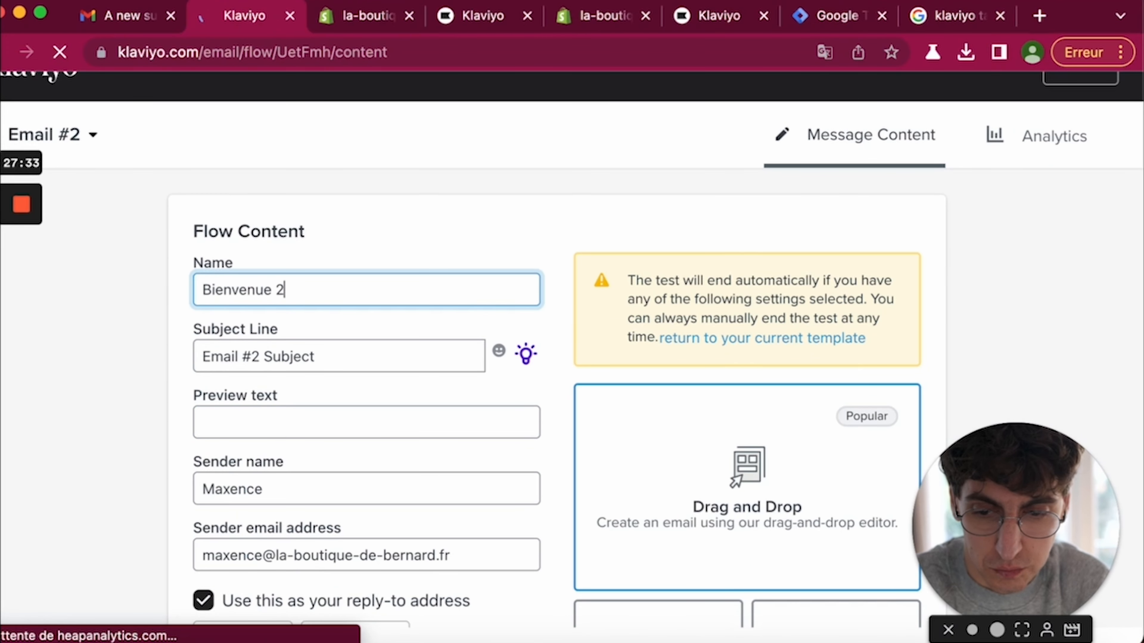
key("Tab")
type("B")
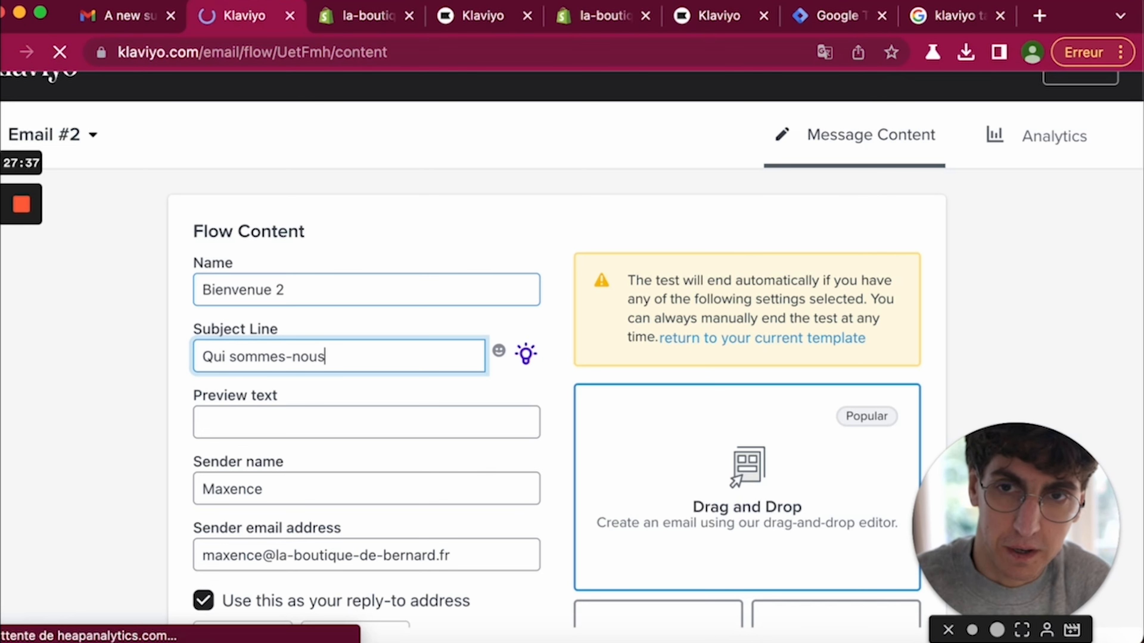
left_click(310, 407)
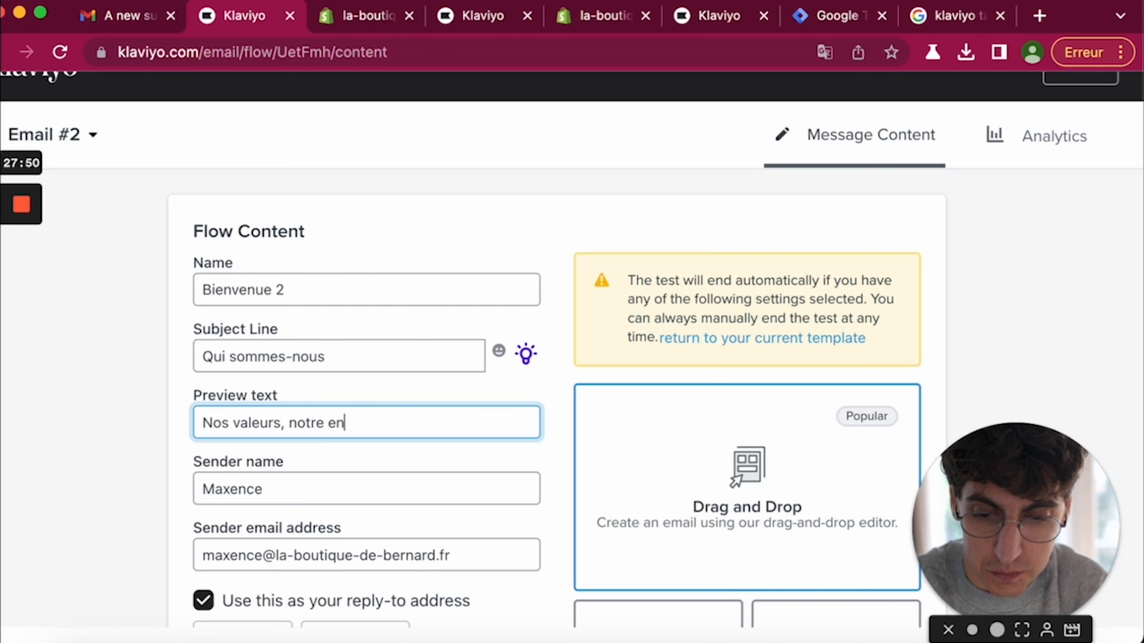
type("Nos valeurs, notre engagement")
scroll(518, 212, "down", 5)
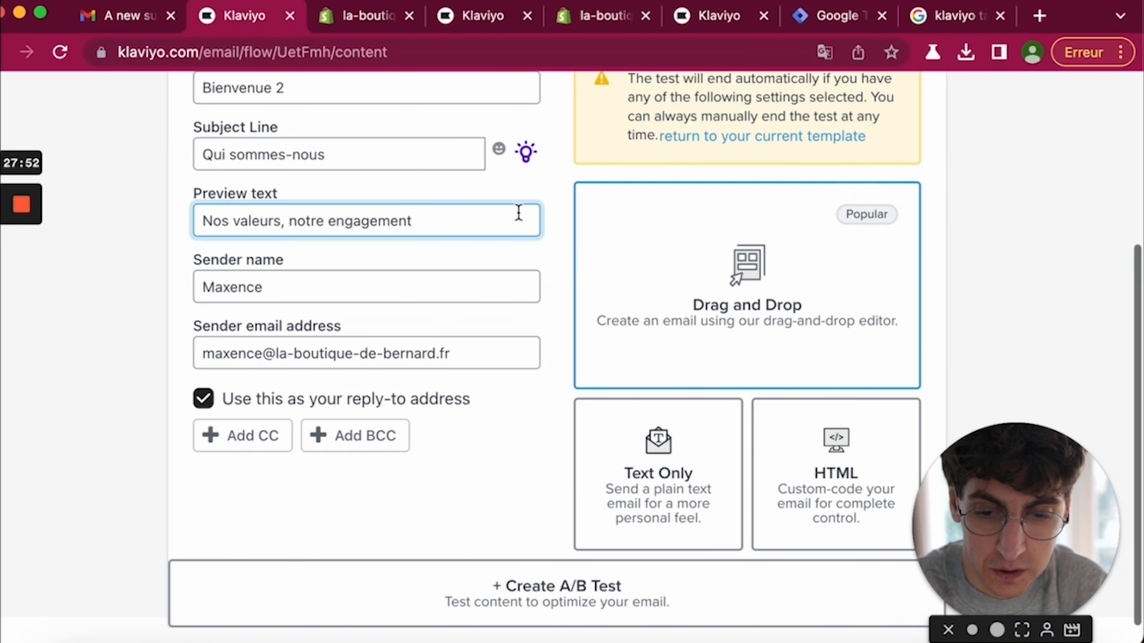
left_click(649, 332)
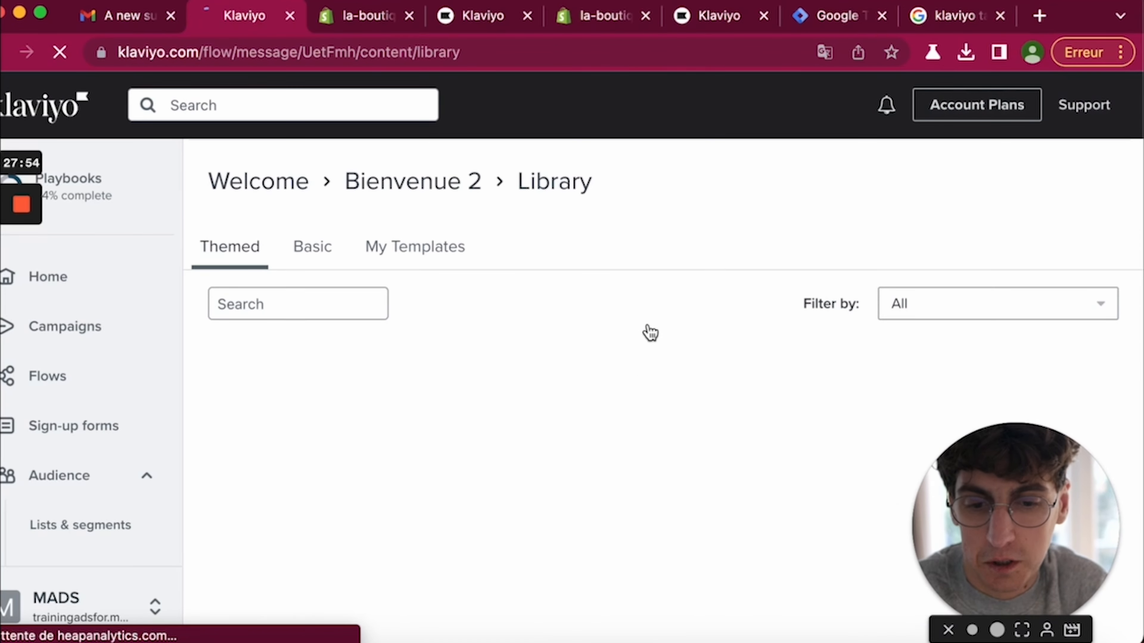
- Apply the Holiday Sale - Bundles template to Bienvenue 2, save it, and return to the flow
scroll(536, 344, "down", 3)
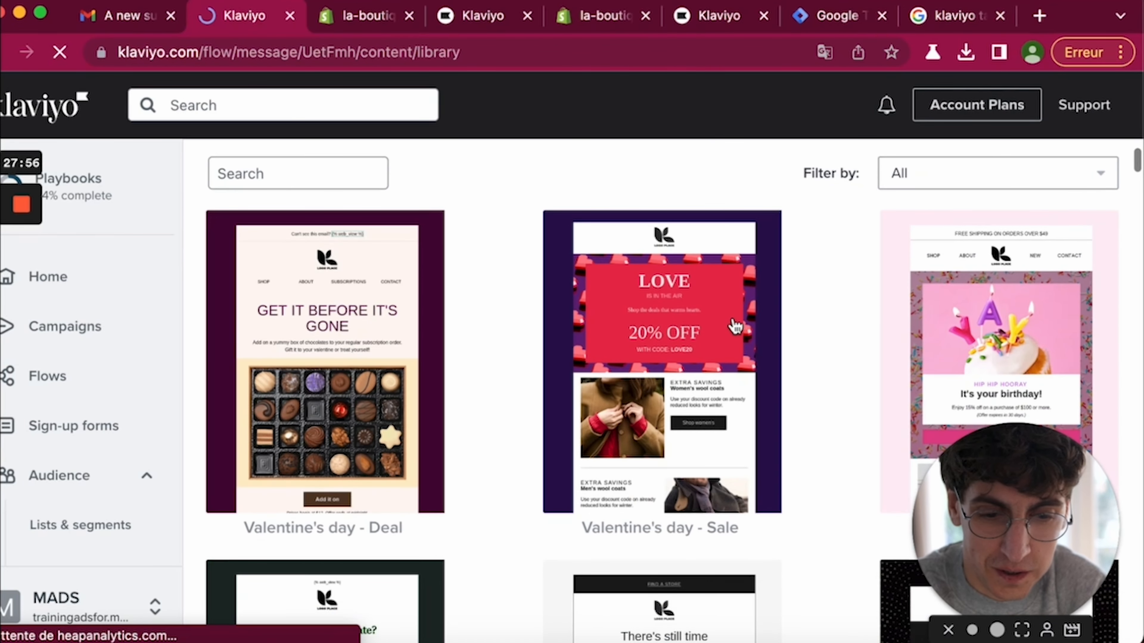
scroll(735, 326, "down", 6)
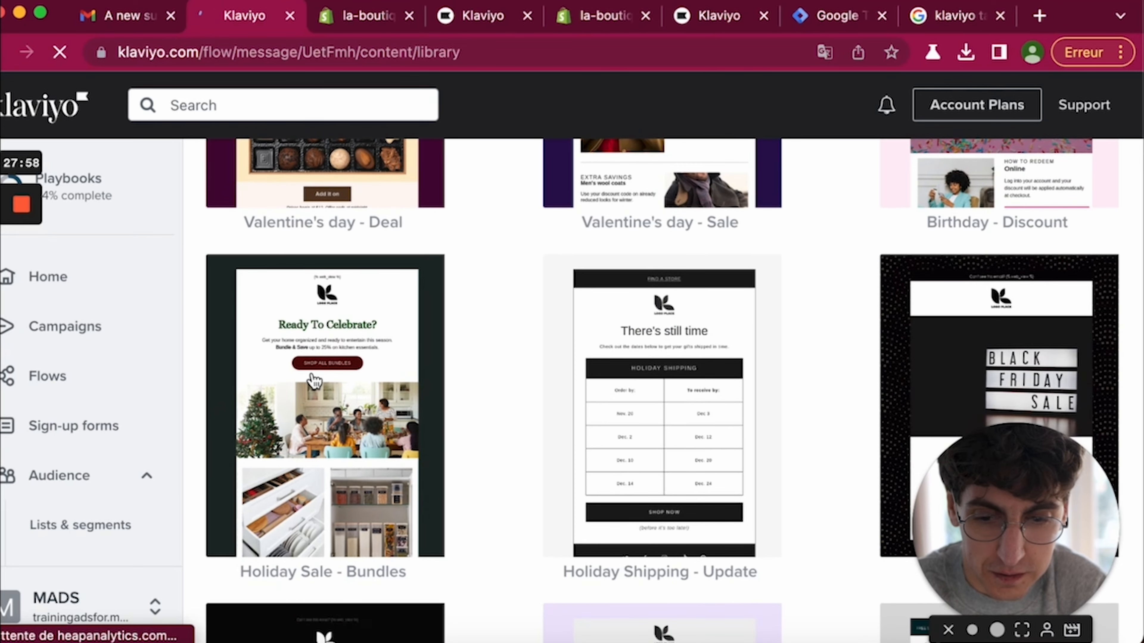
left_click(314, 380)
scroll(472, 440, "down", 10)
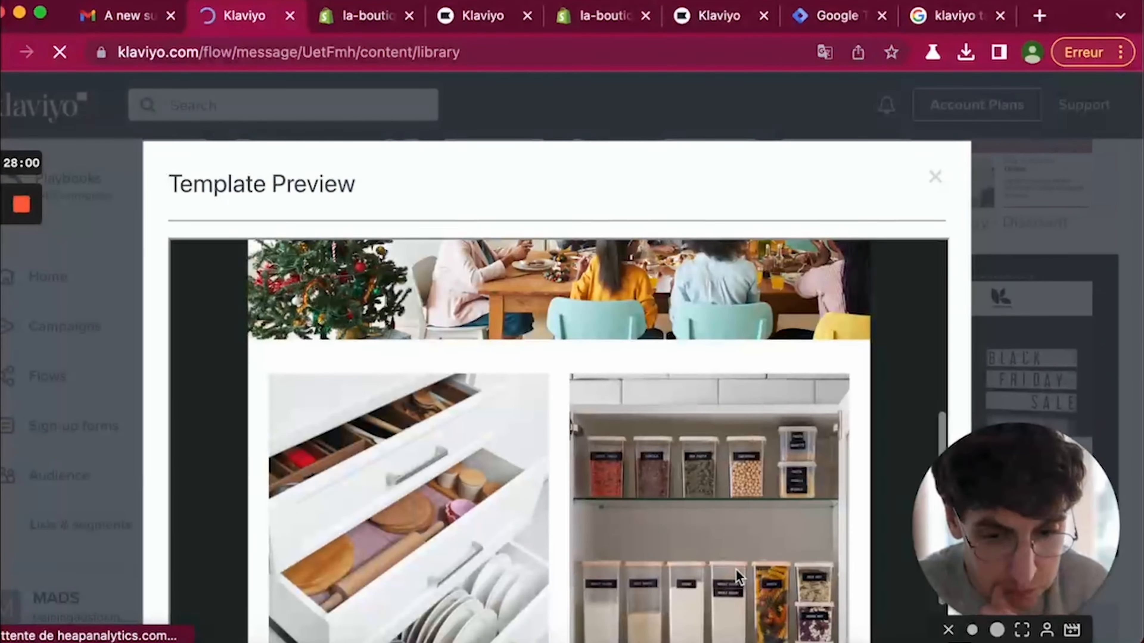
scroll(737, 575, "down", 10)
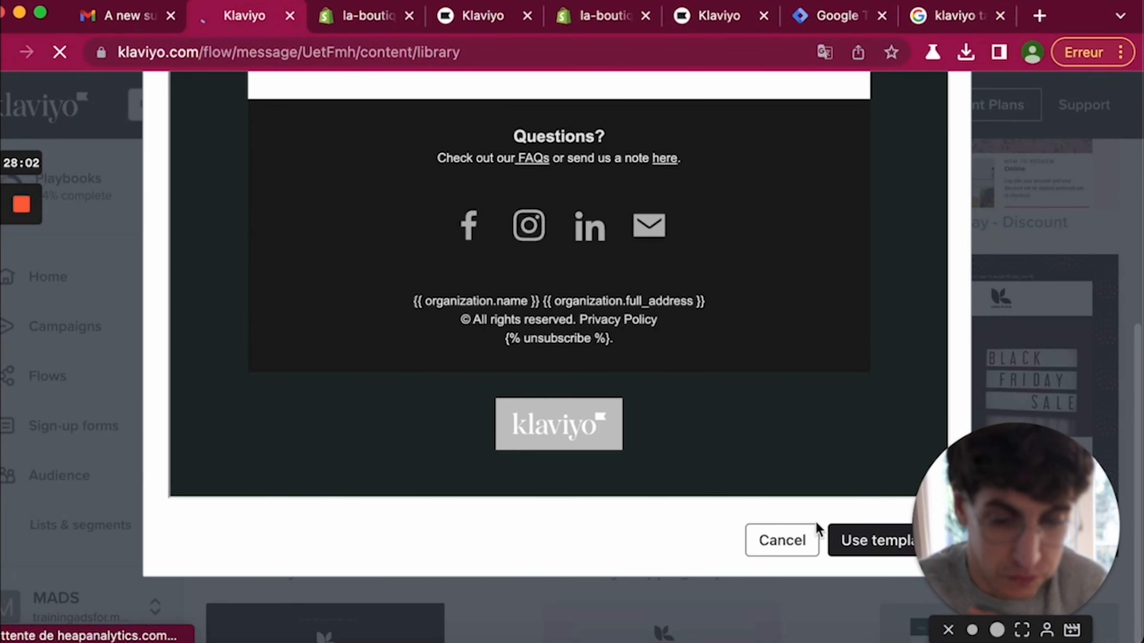
left_click(857, 553)
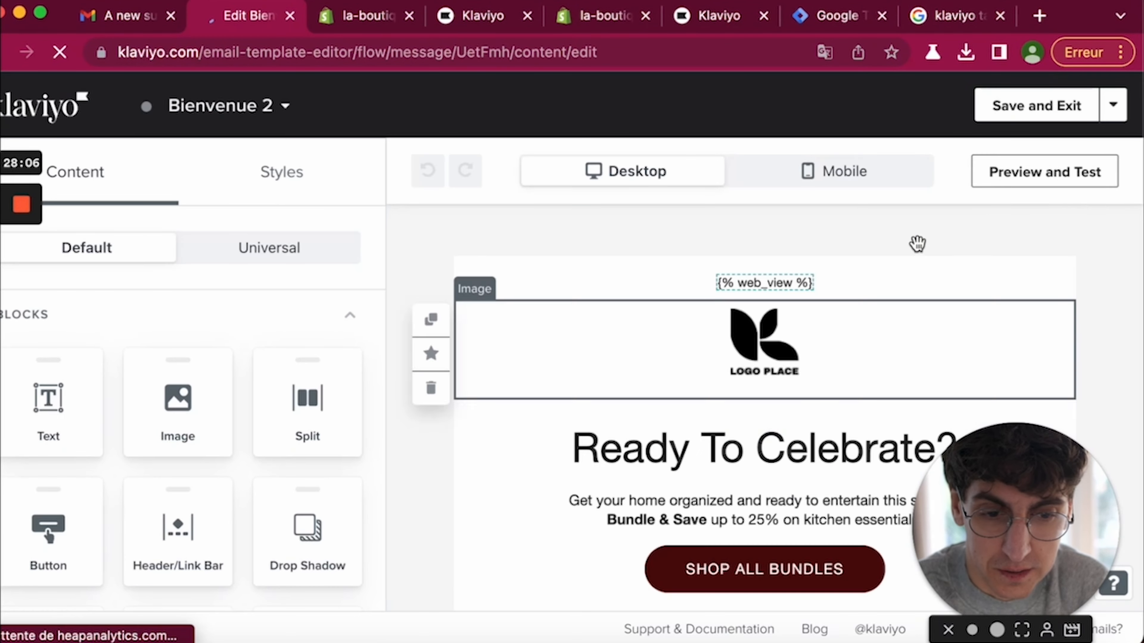
left_click(1016, 109)
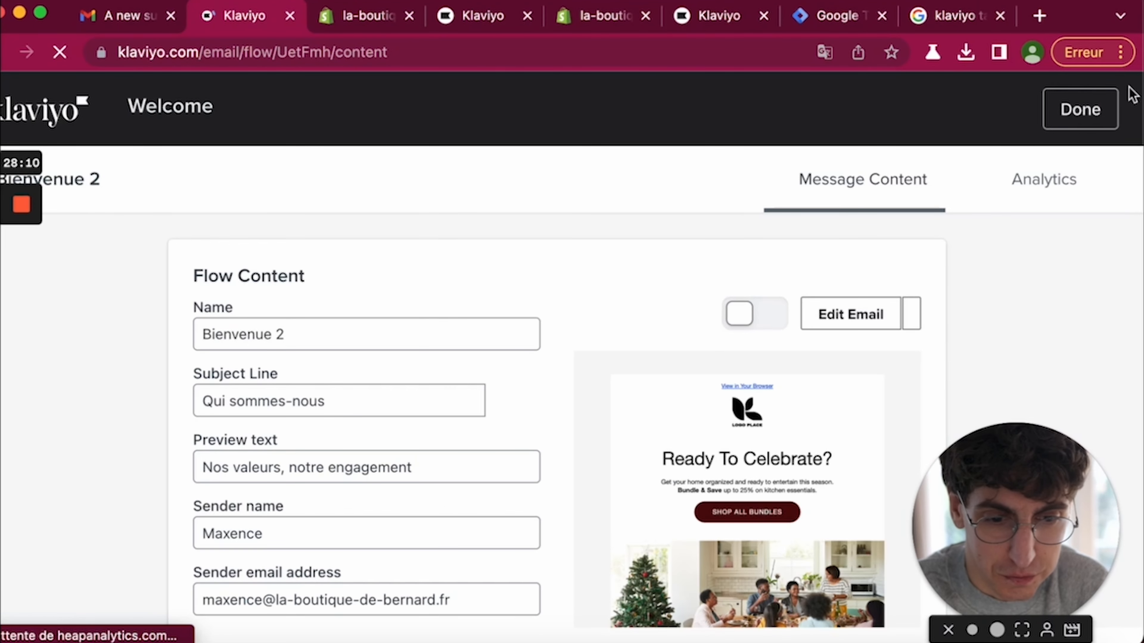
left_click(1088, 121)
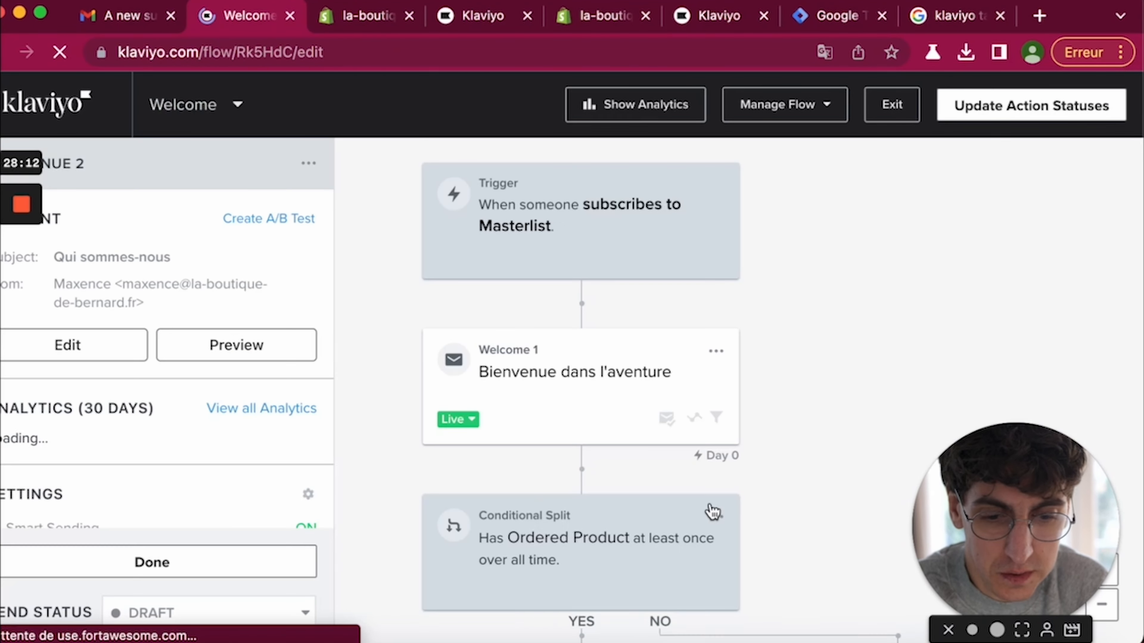
- Set Bienvenue 2 from Draft to Live and exit to the flows list
scroll(702, 531, "down", 5)
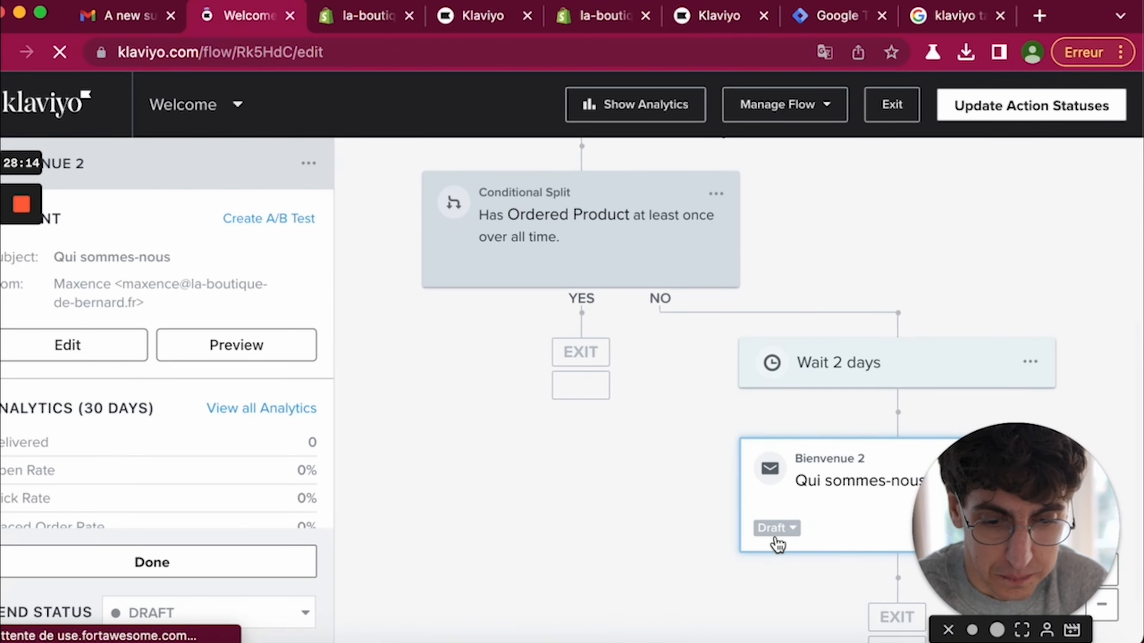
left_click(776, 528)
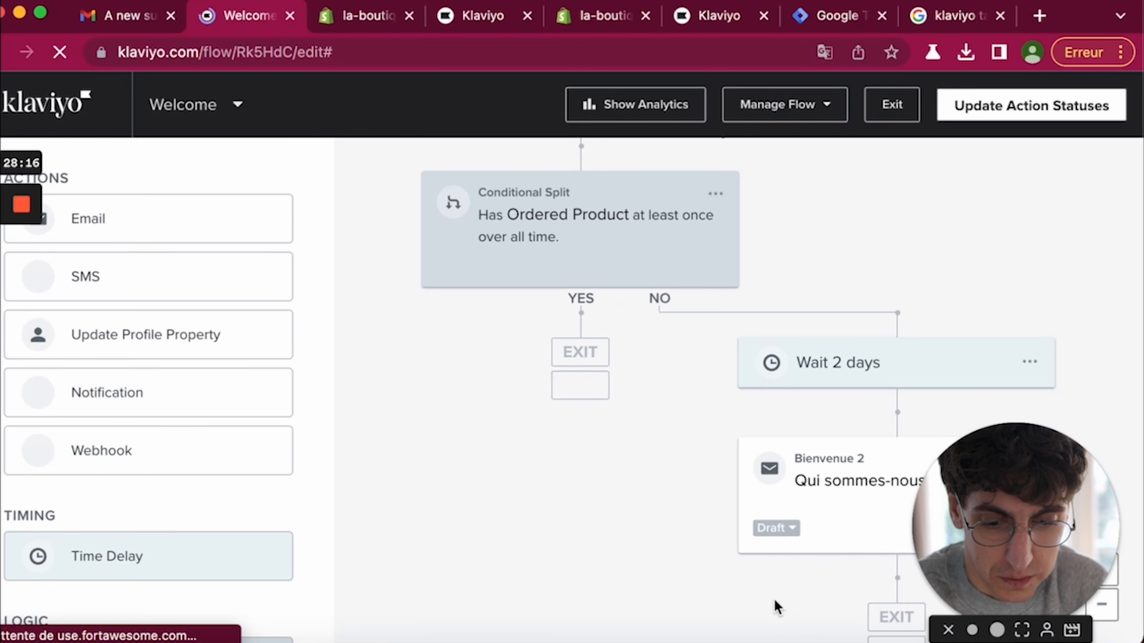
scroll(678, 511, "down", 8)
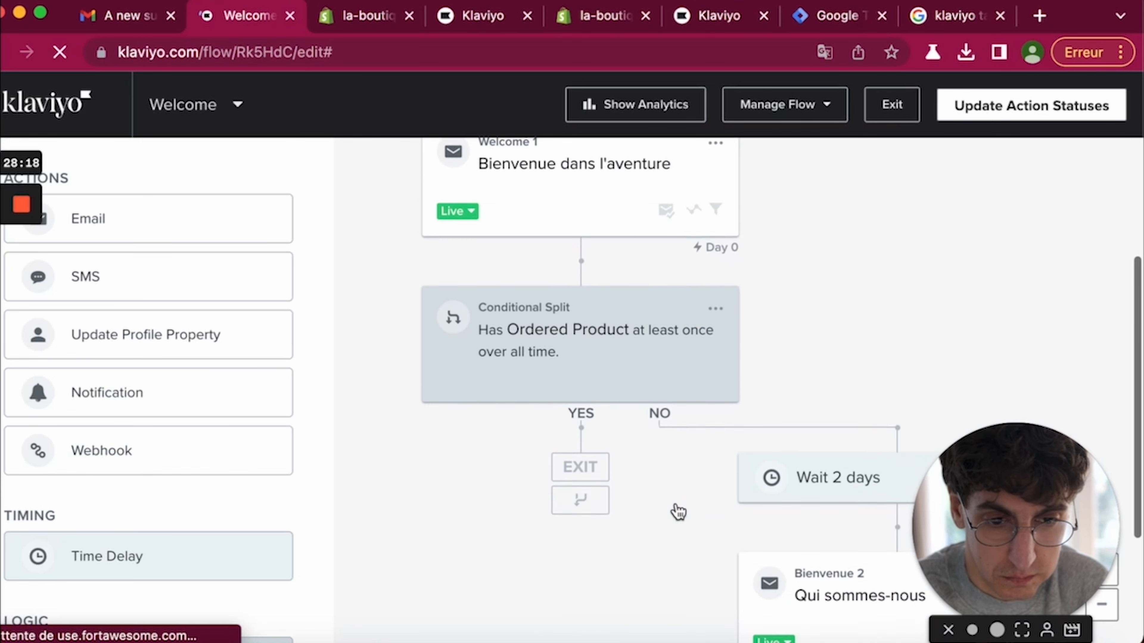
scroll(707, 372, "up", 8)
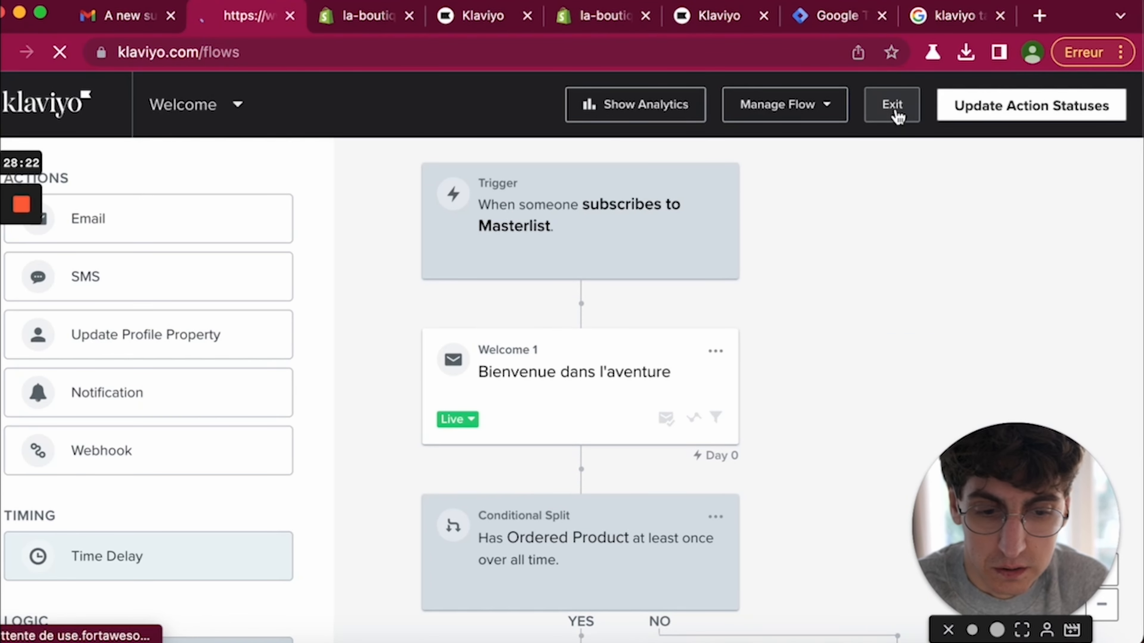
left_click(892, 105)
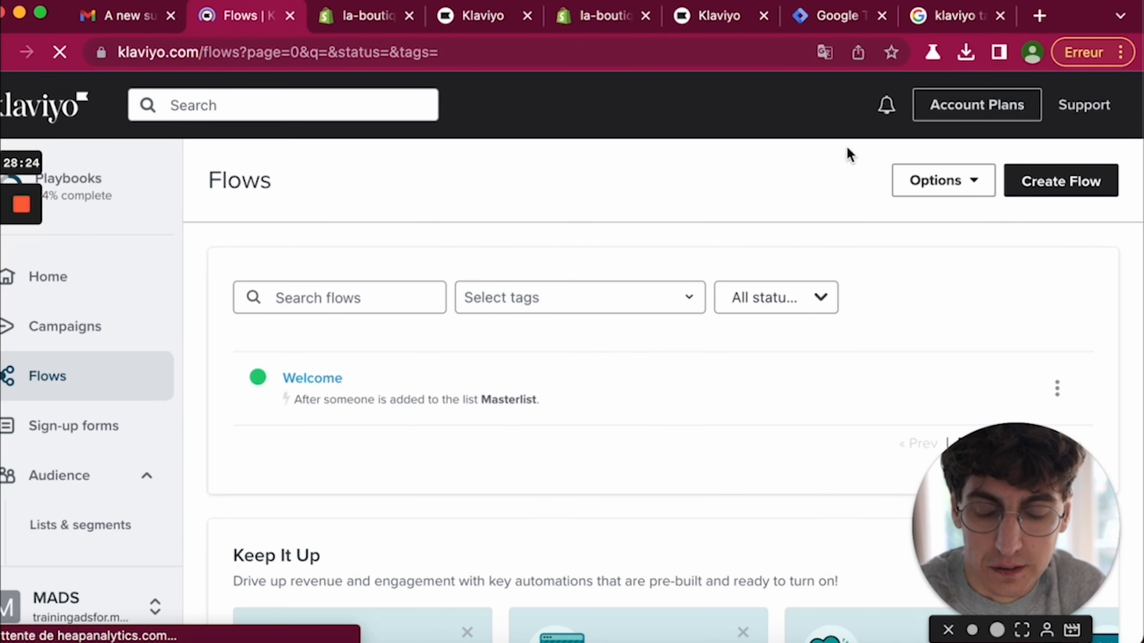
- Look over the Flows list, then go to the Sign-up forms page
scroll(675, 216, "down", 1)
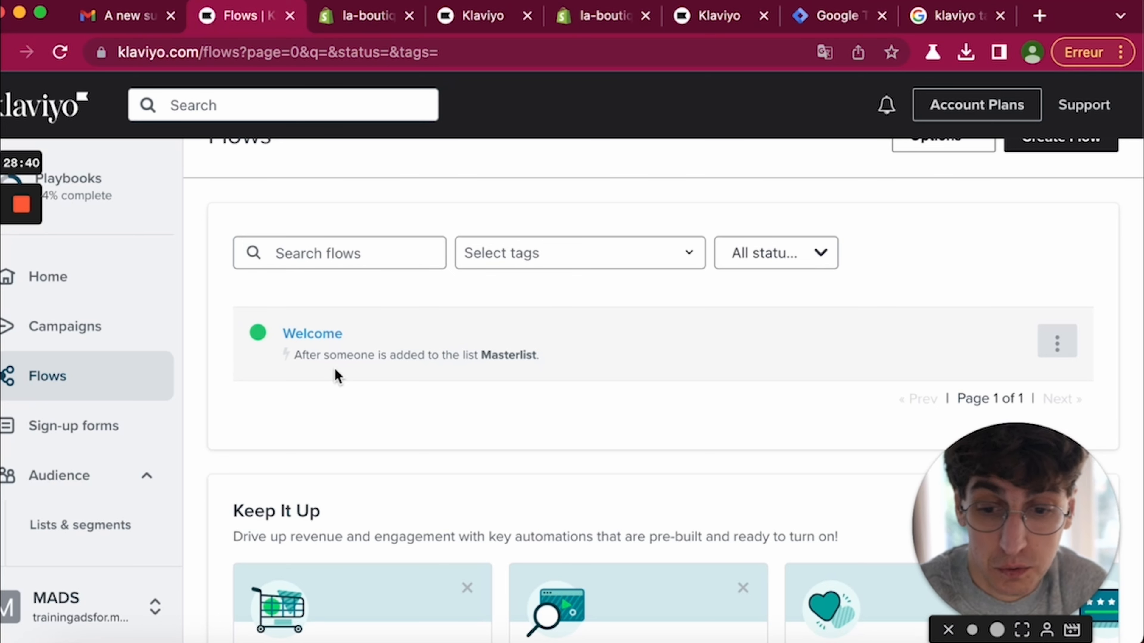
scroll(378, 403, "down", 7)
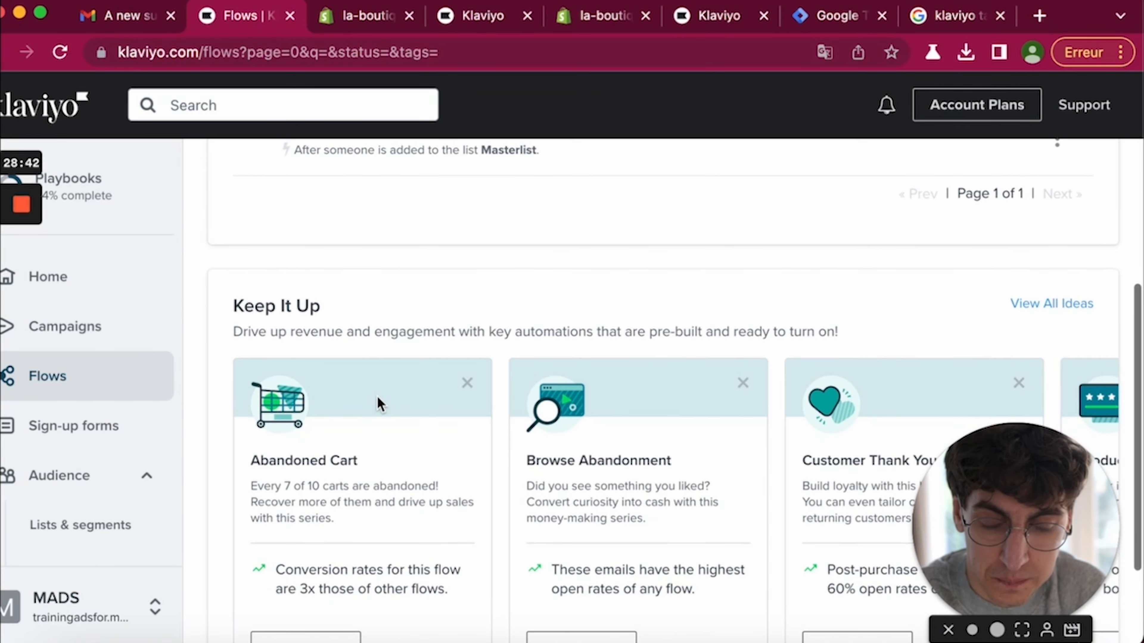
scroll(702, 353, "right", 10)
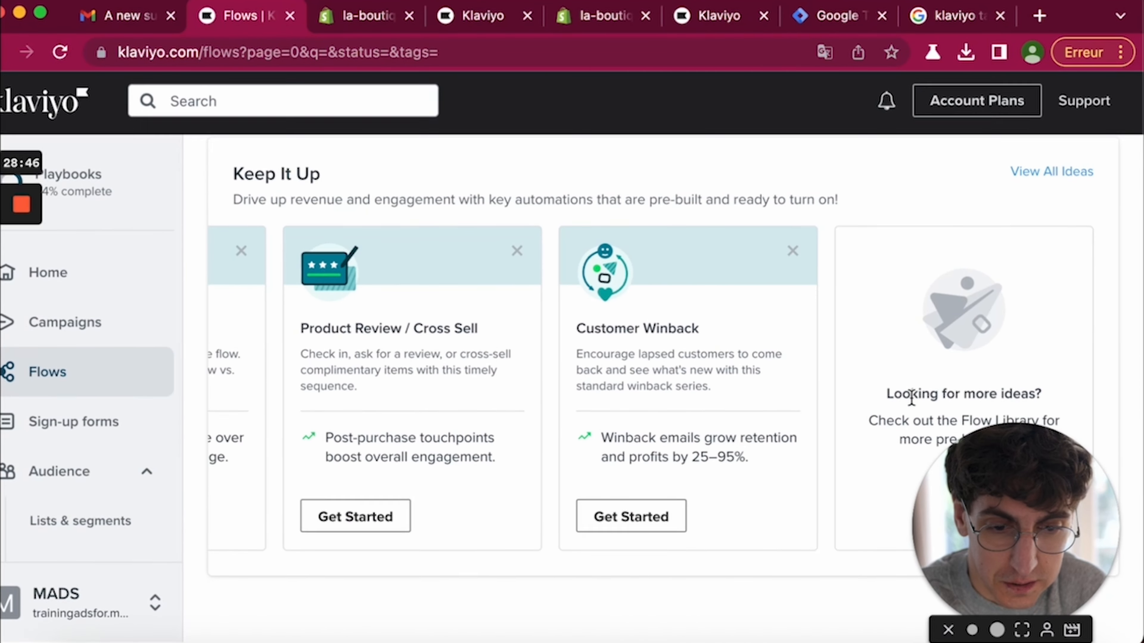
scroll(903, 378, "left", 10)
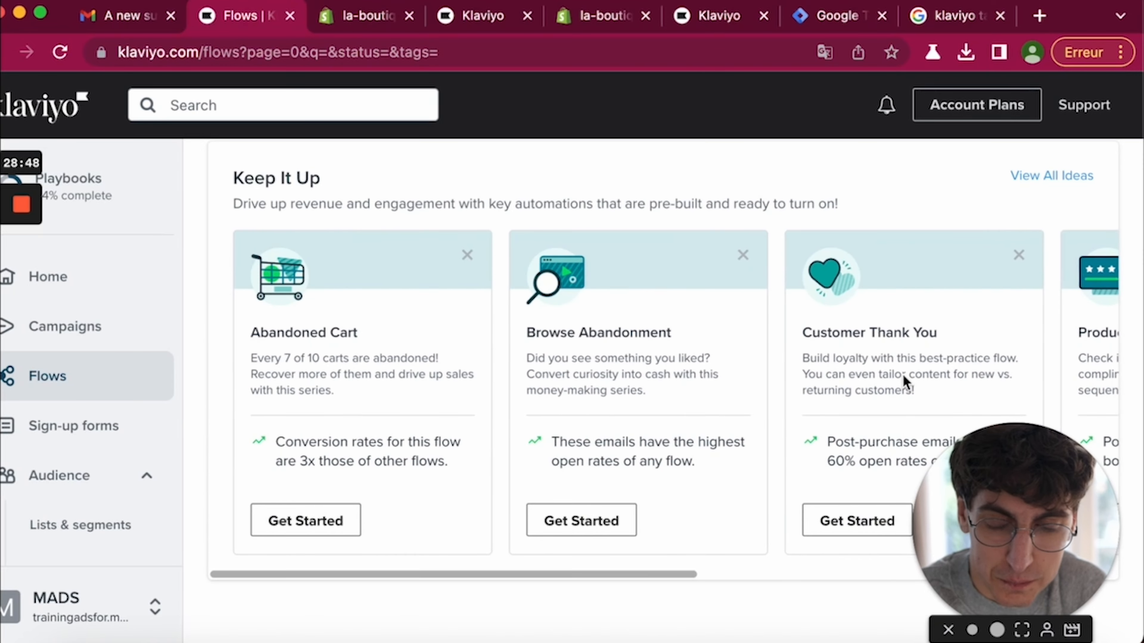
scroll(545, 331, "up", 2)
scroll(544, 331, "up", 3)
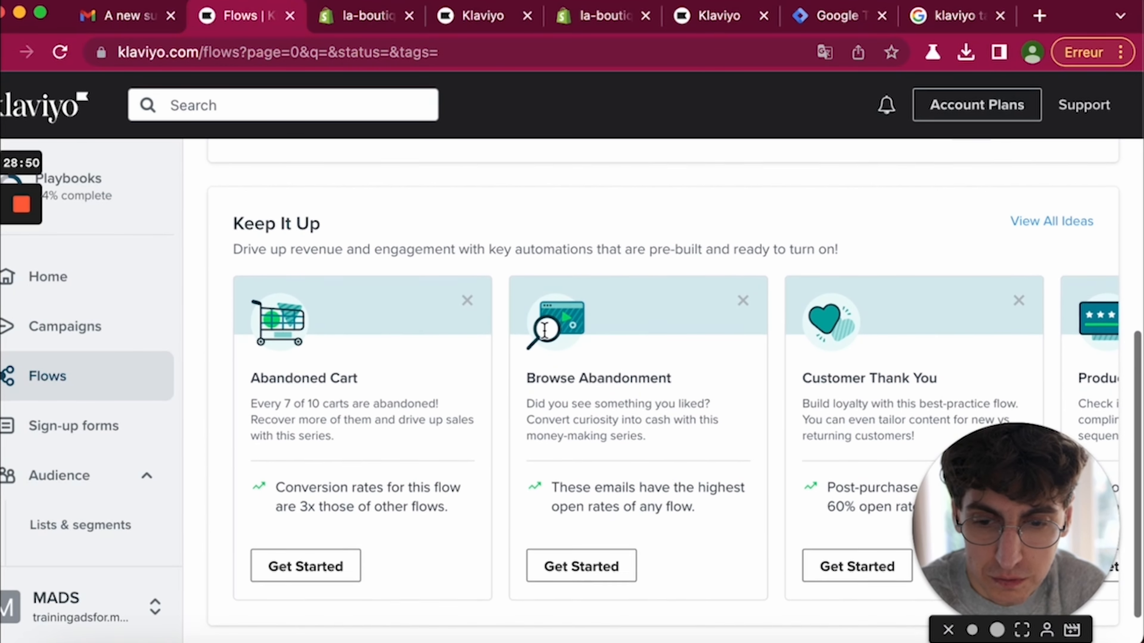
scroll(544, 331, "up", 2)
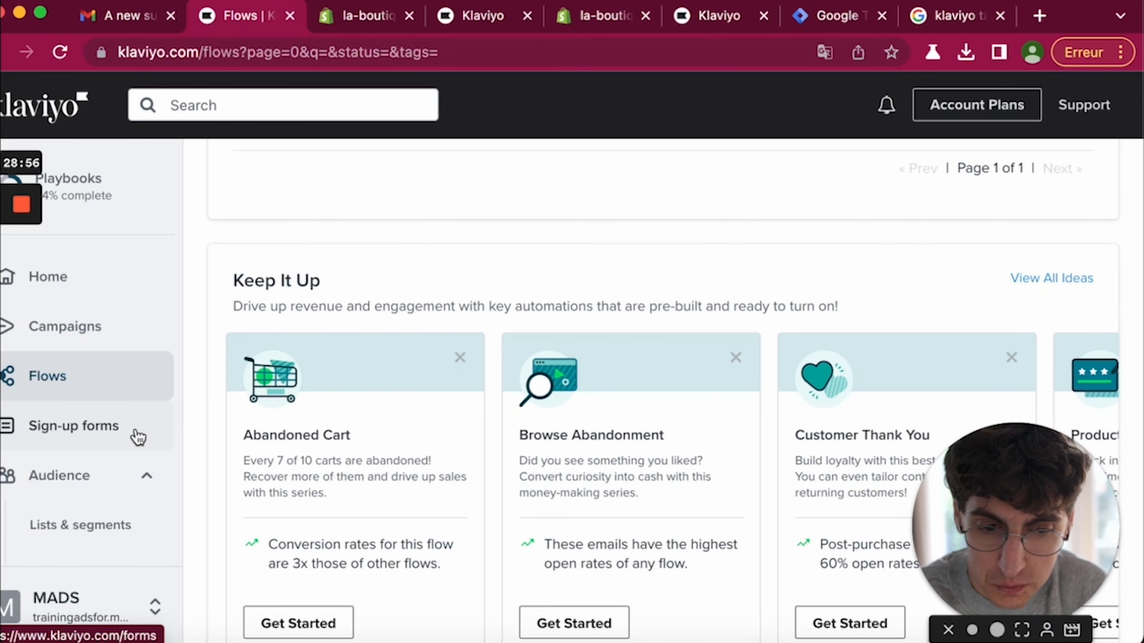
scroll(286, 448, "up", 4)
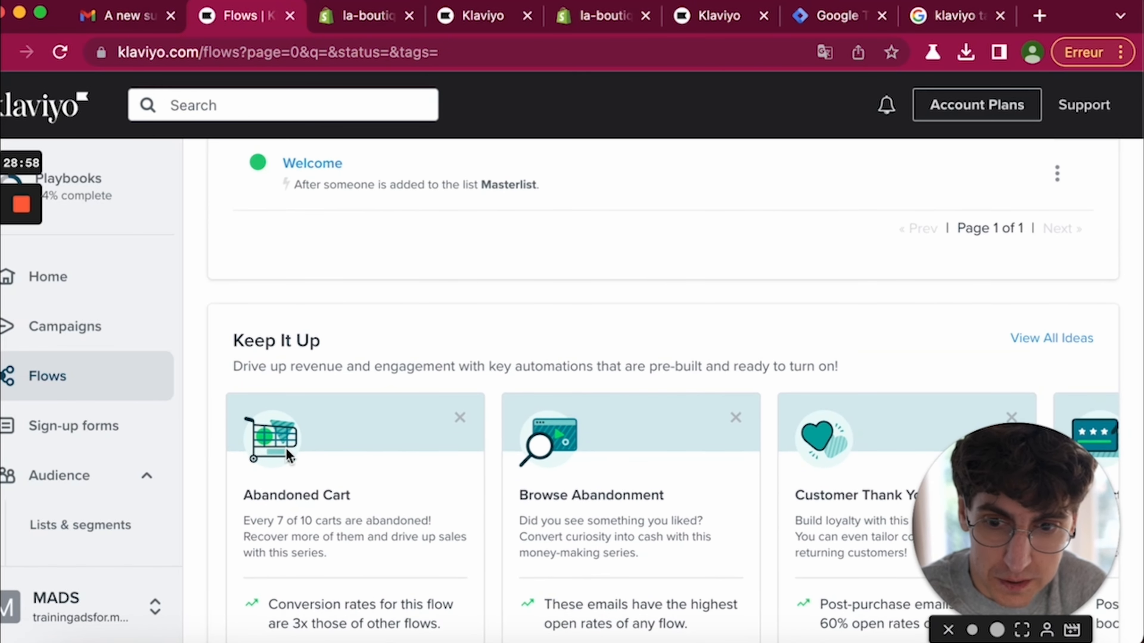
left_click(100, 430)
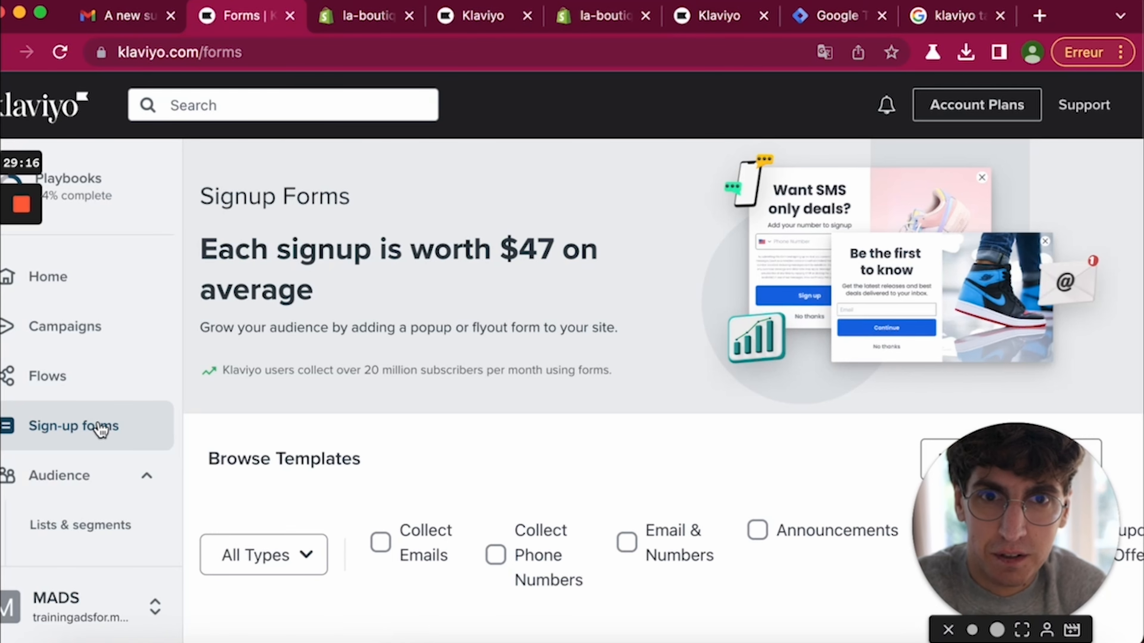
- Filter templates to Collect Emails instead of Announcements and choose the Multi-step email & SMS template
scroll(299, 508, "down", 8)
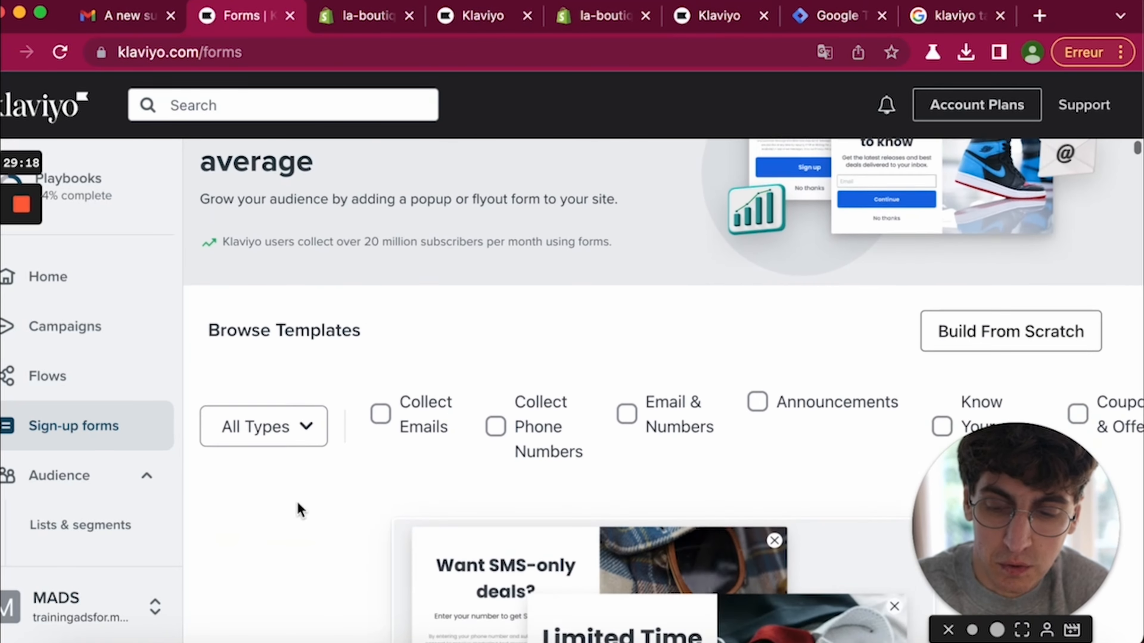
scroll(298, 503, "down", 1)
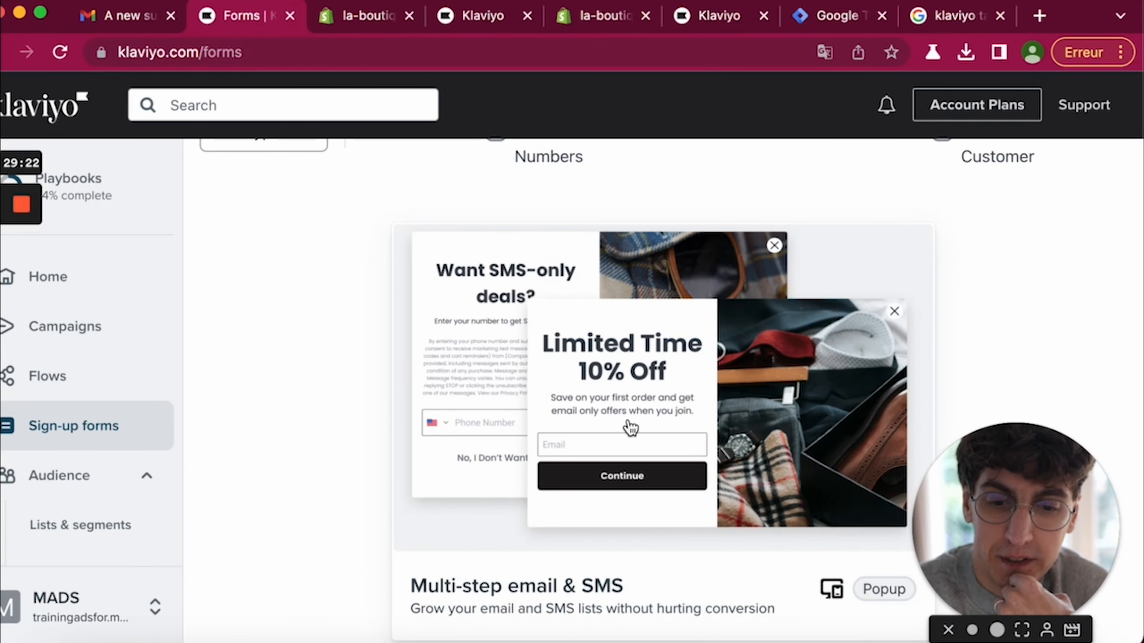
scroll(631, 428, "down", 5)
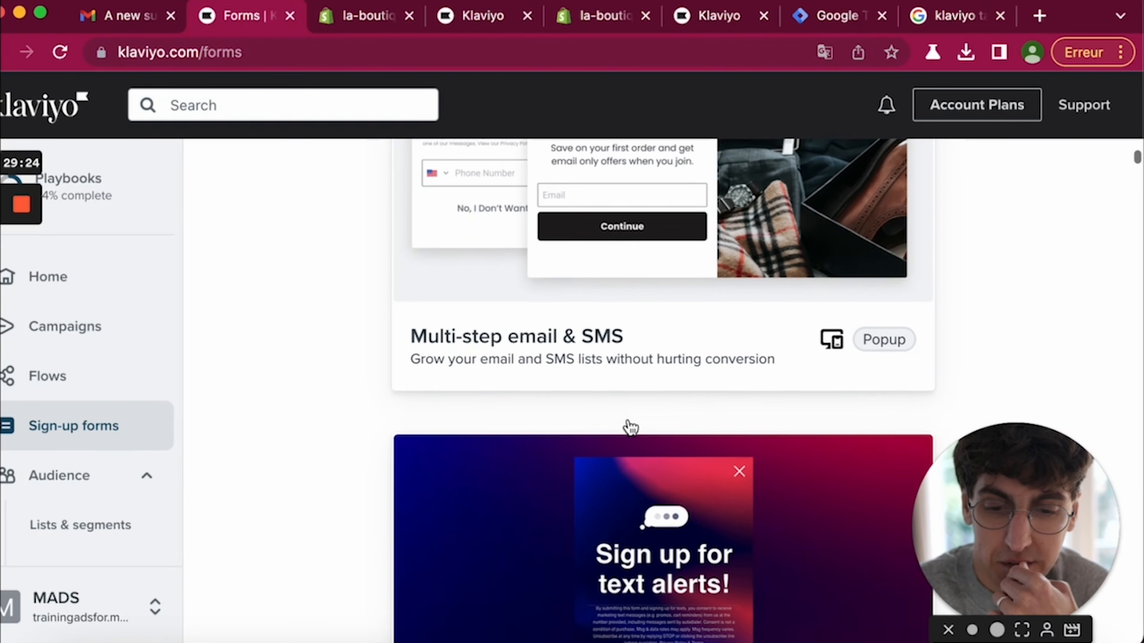
scroll(630, 428, "up", 7)
scroll(630, 428, "up", 2)
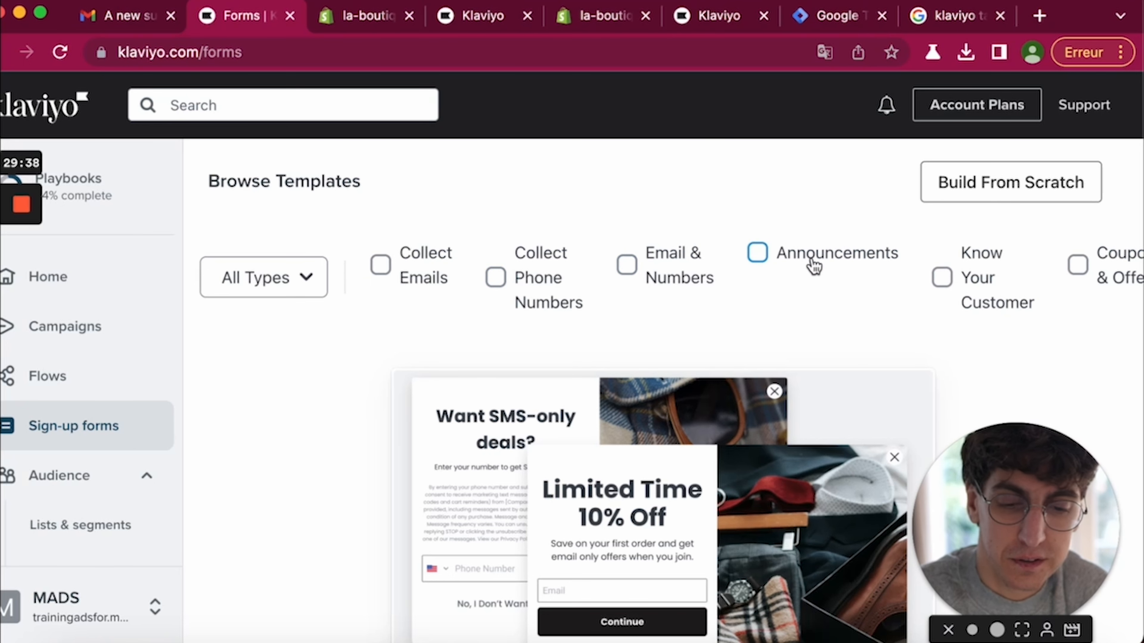
left_click(800, 265)
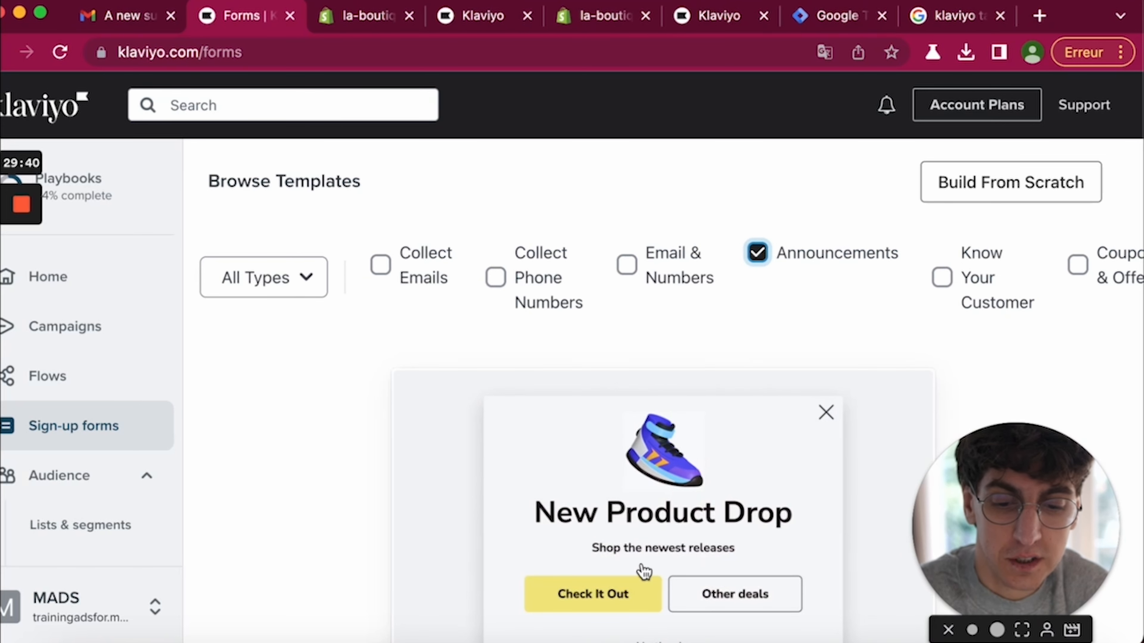
scroll(677, 543, "down", 2)
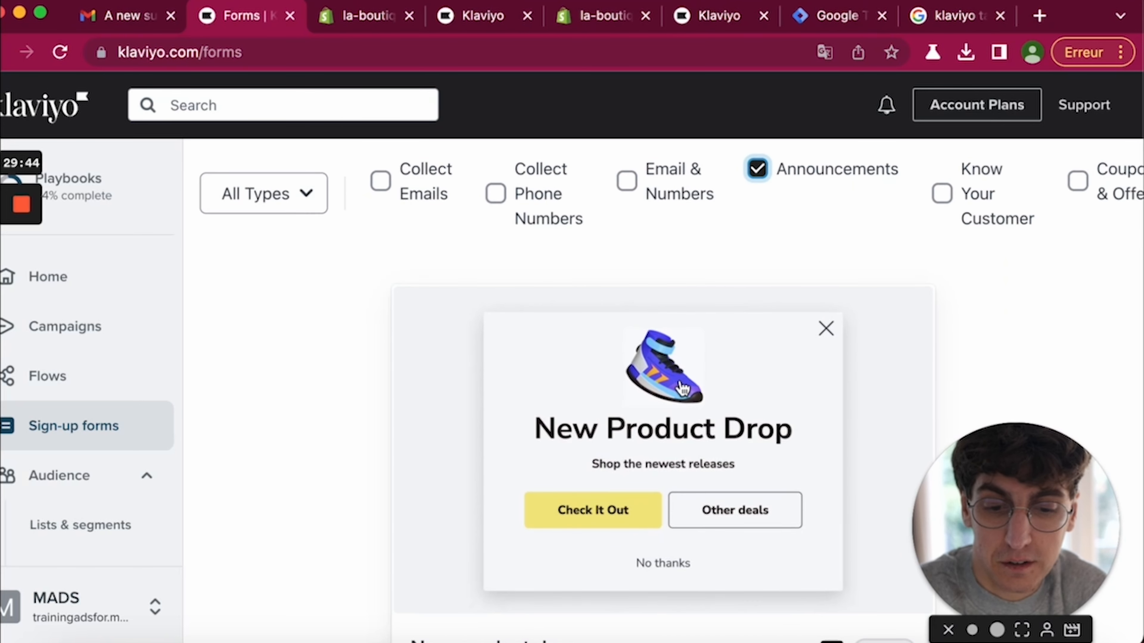
left_click(757, 171)
left_click(381, 184)
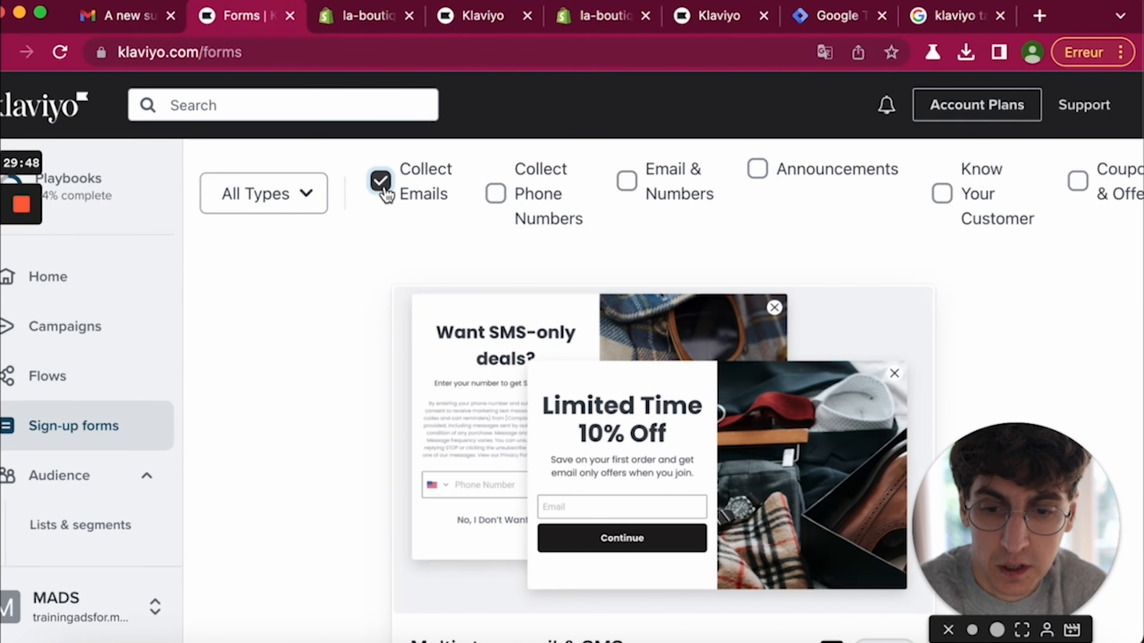
scroll(506, 327, "down", 5)
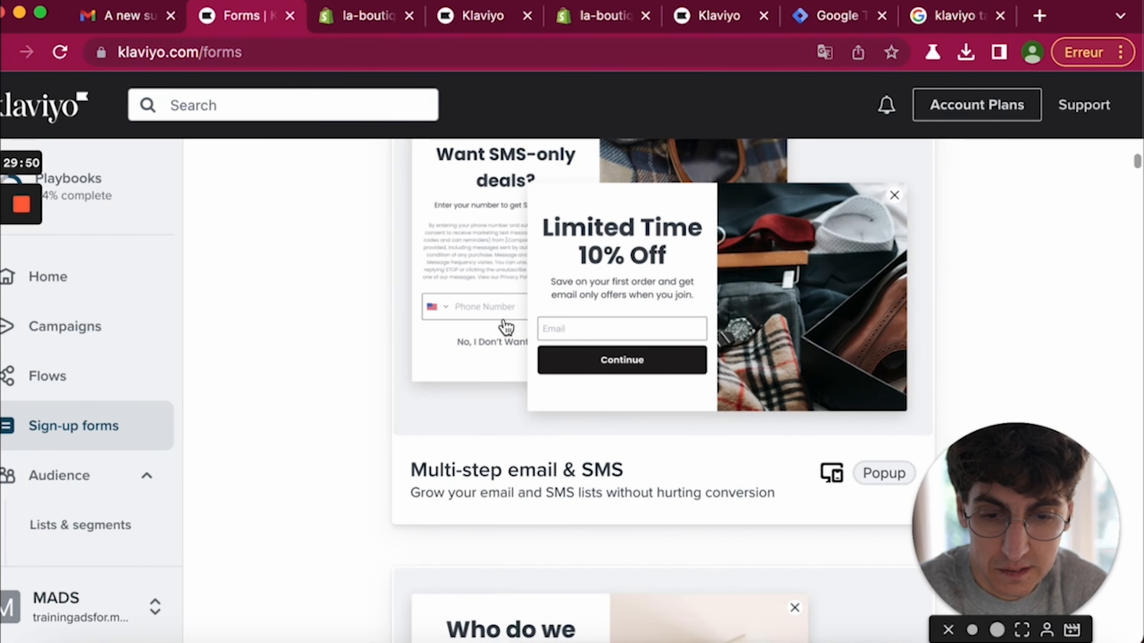
left_click(506, 327)
- Name the form 'Popup Email 1', send email sign-ups to Masterlist, and create it
triple_click(228, 296)
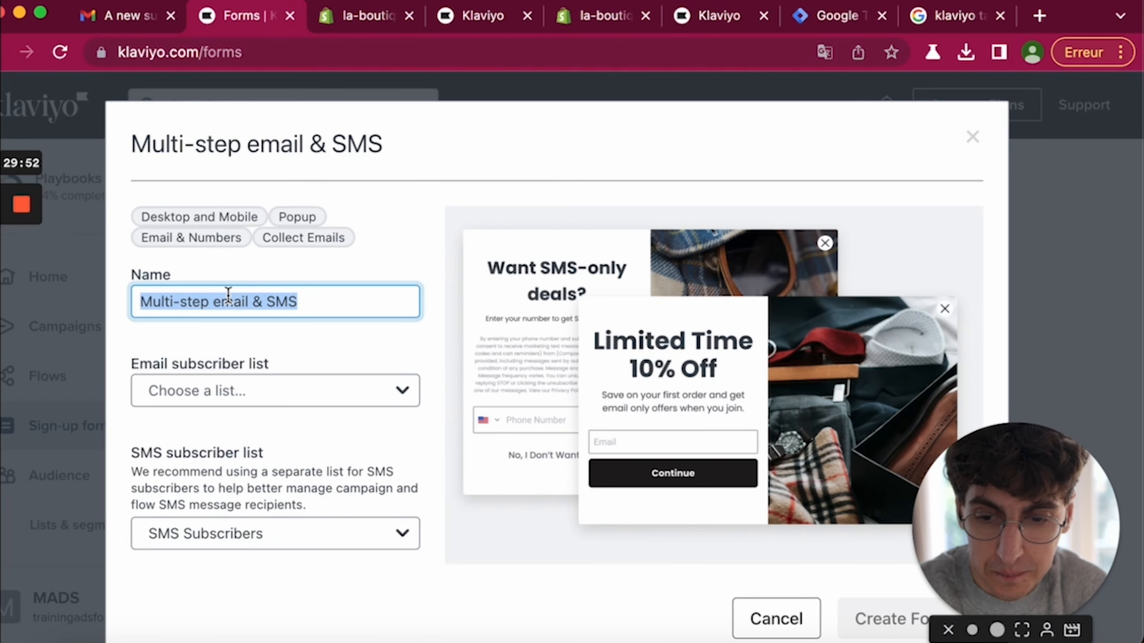
type("Popup Email 1")
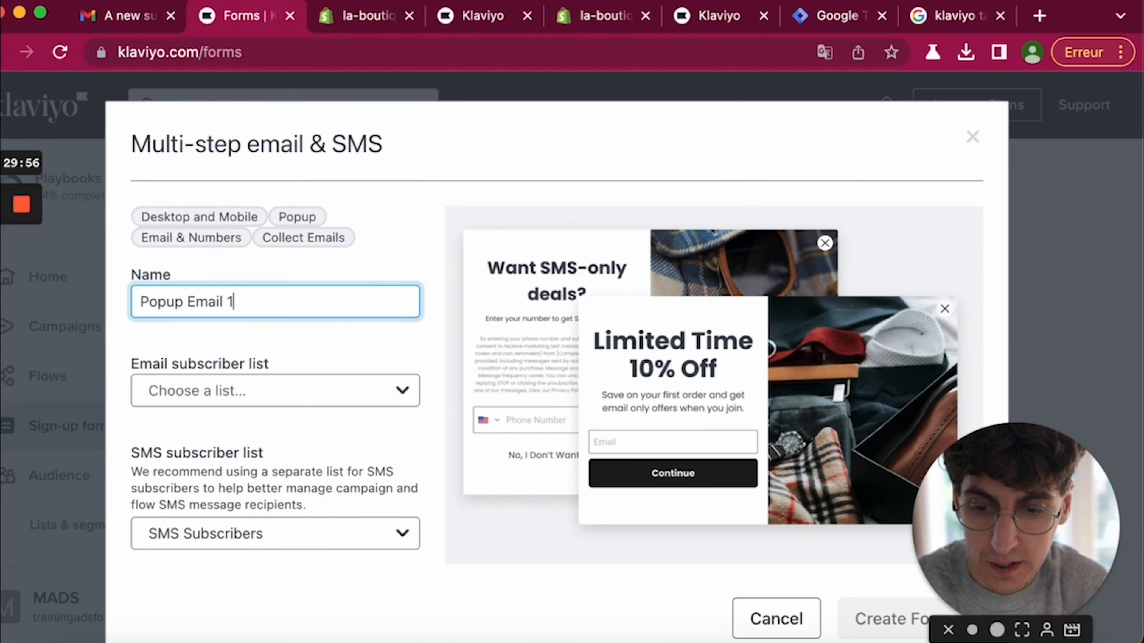
left_click(210, 381)
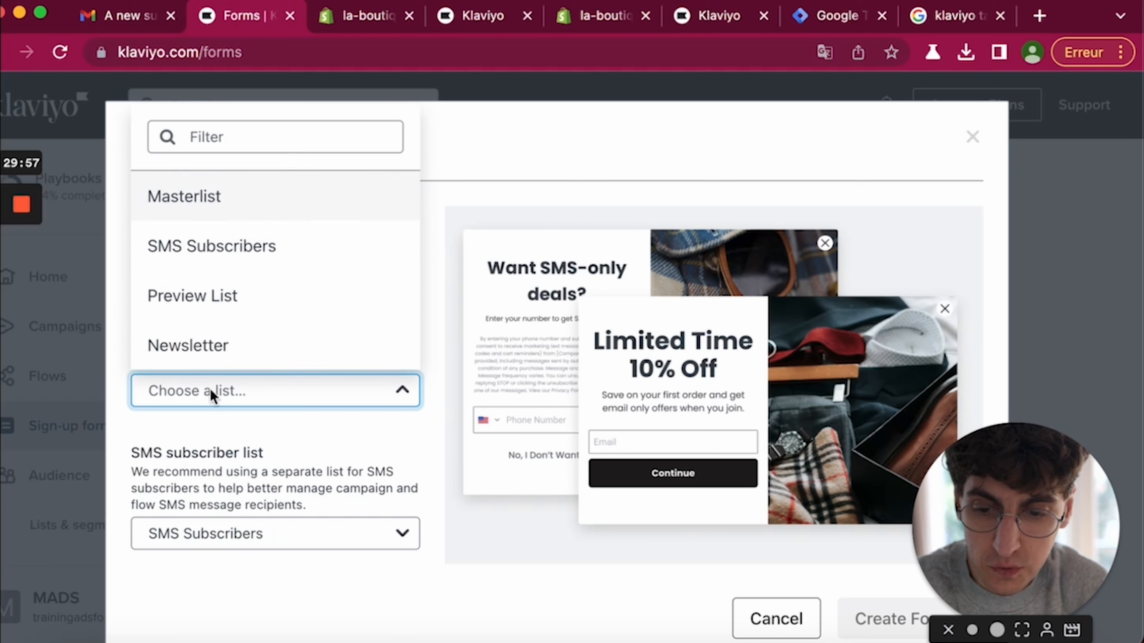
left_click(208, 211)
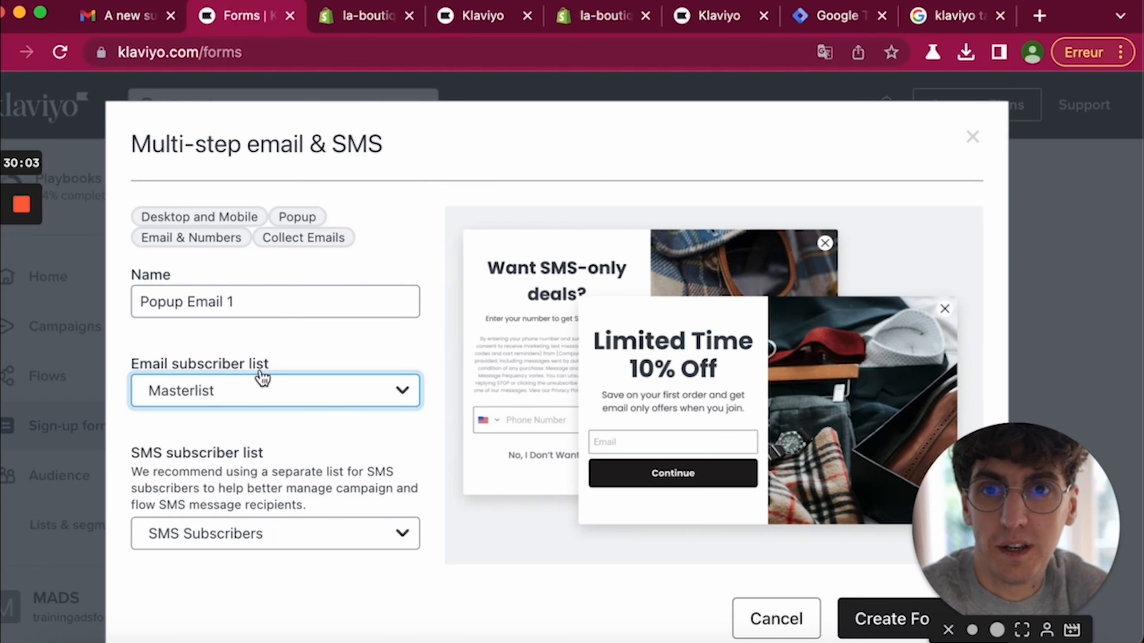
scroll(289, 434, "down", 2)
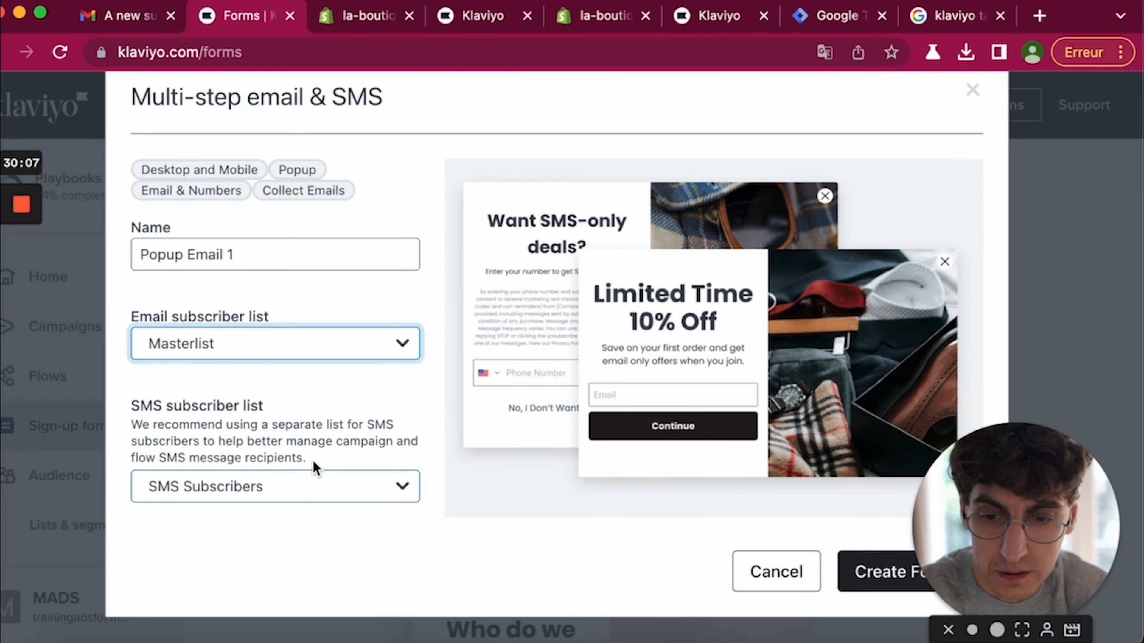
left_click(861, 571)
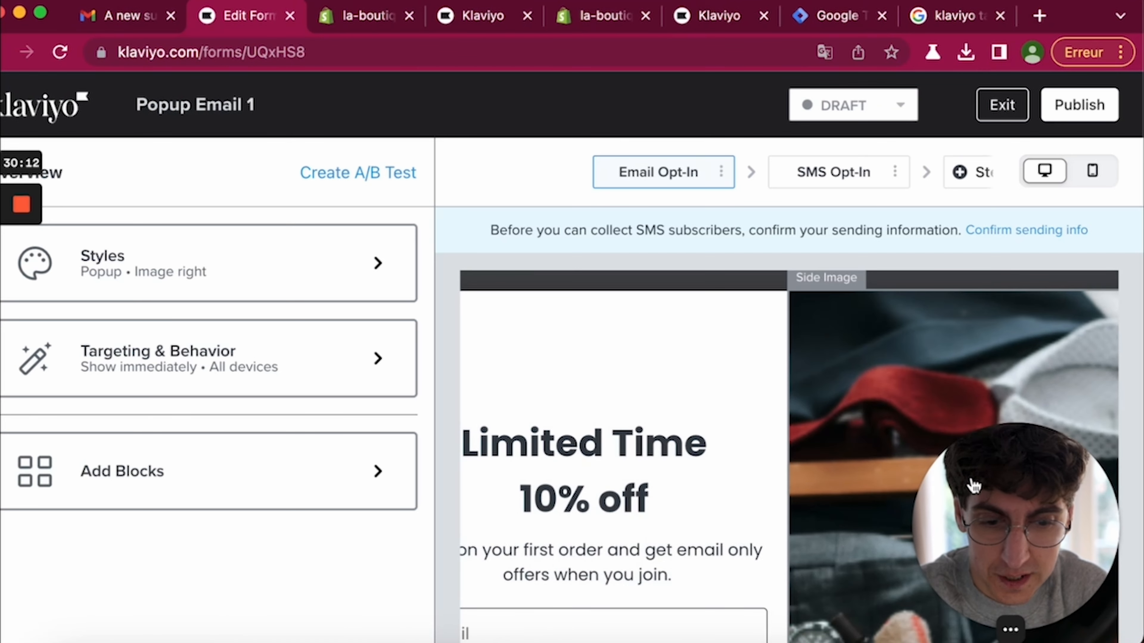
- Change the popup headline to 'Inscrivez-vous dès maintenant'
scroll(642, 486, "down", 4)
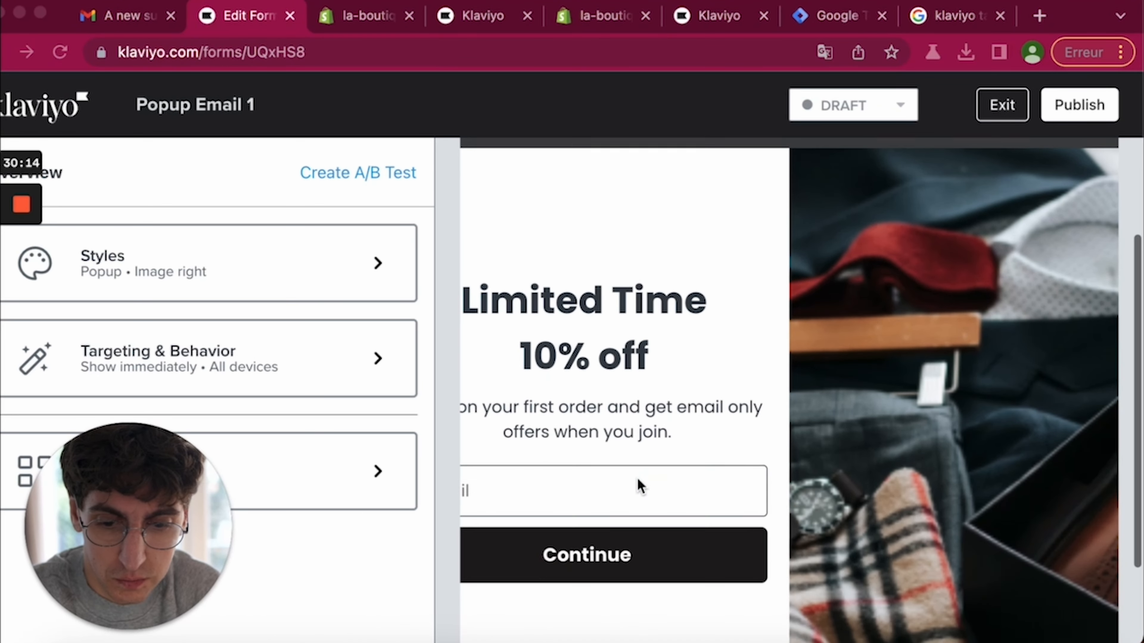
scroll(829, 353, "down", 2)
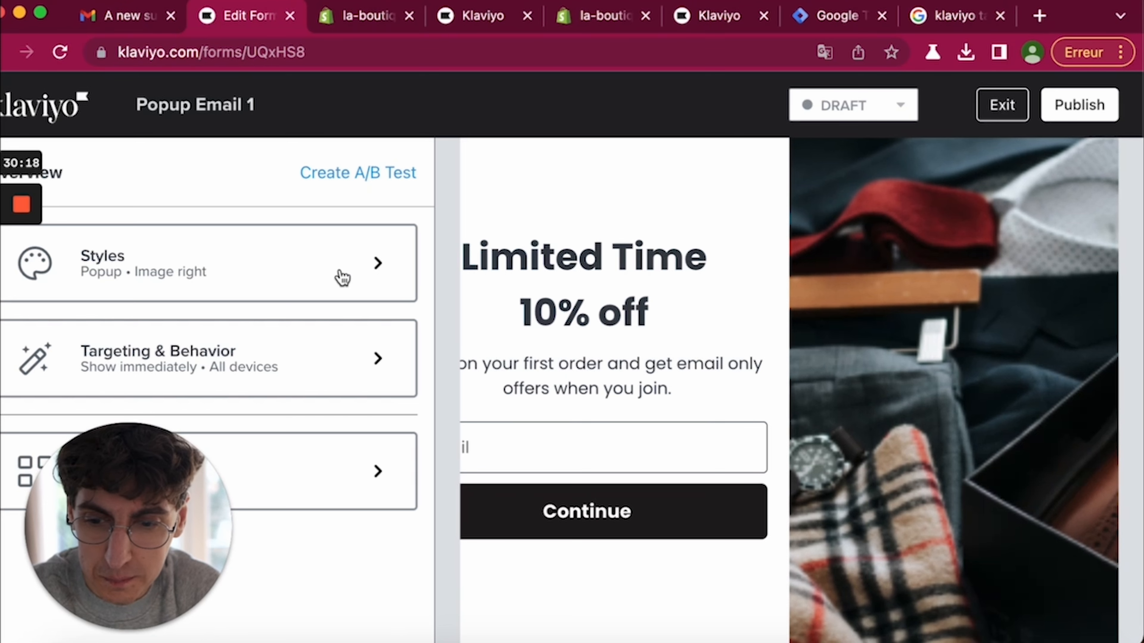
left_click(299, 267)
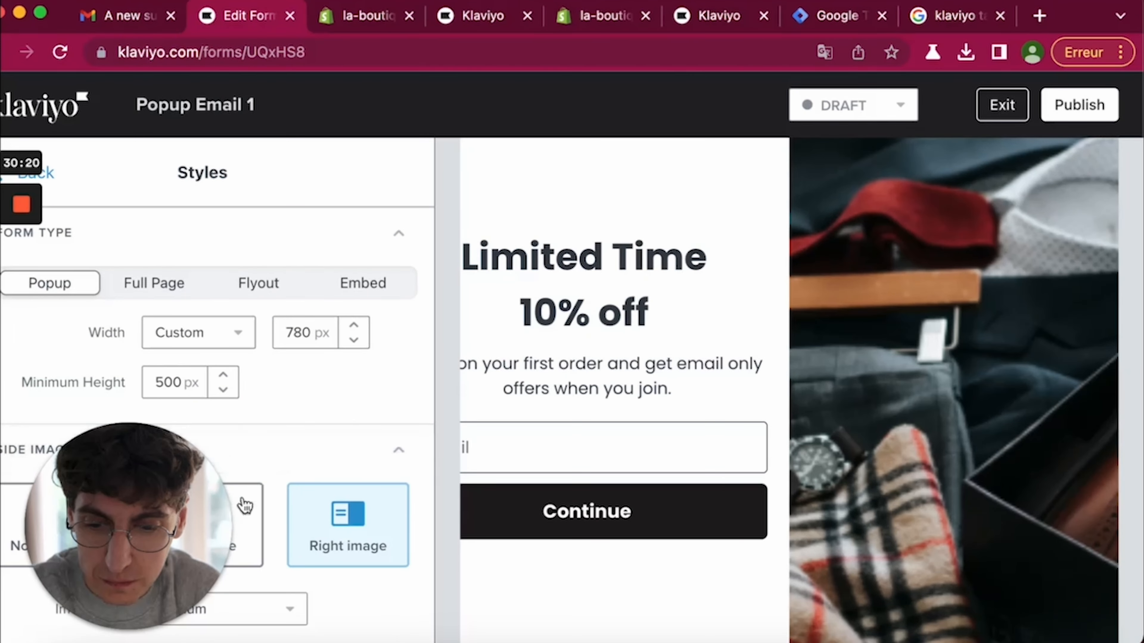
left_click(603, 284)
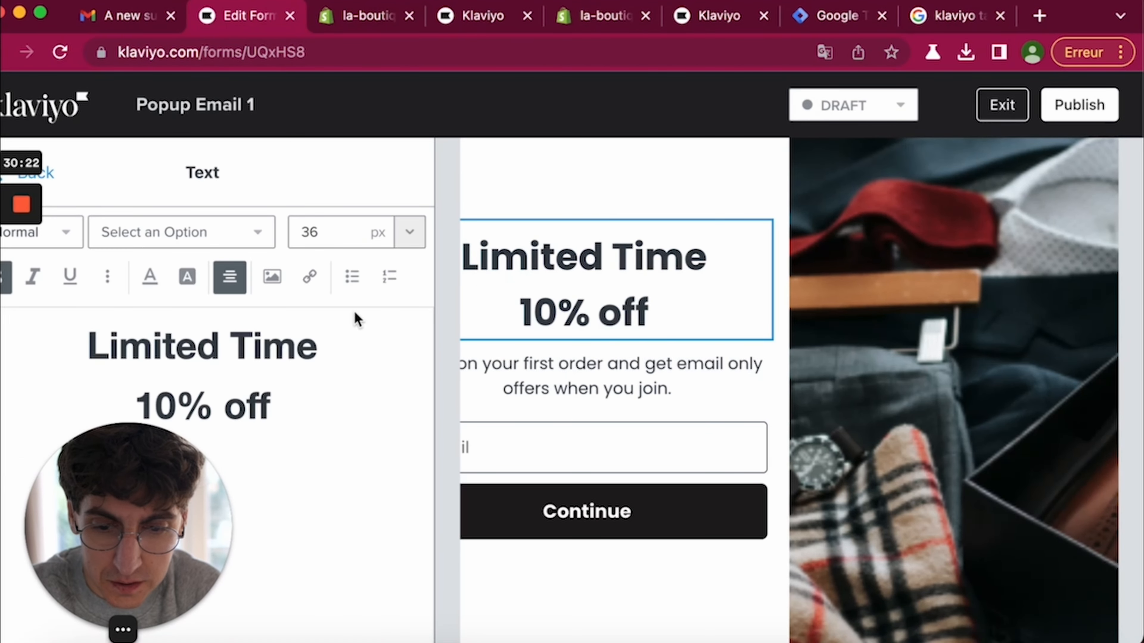
triple_click(263, 361)
key("super+a")
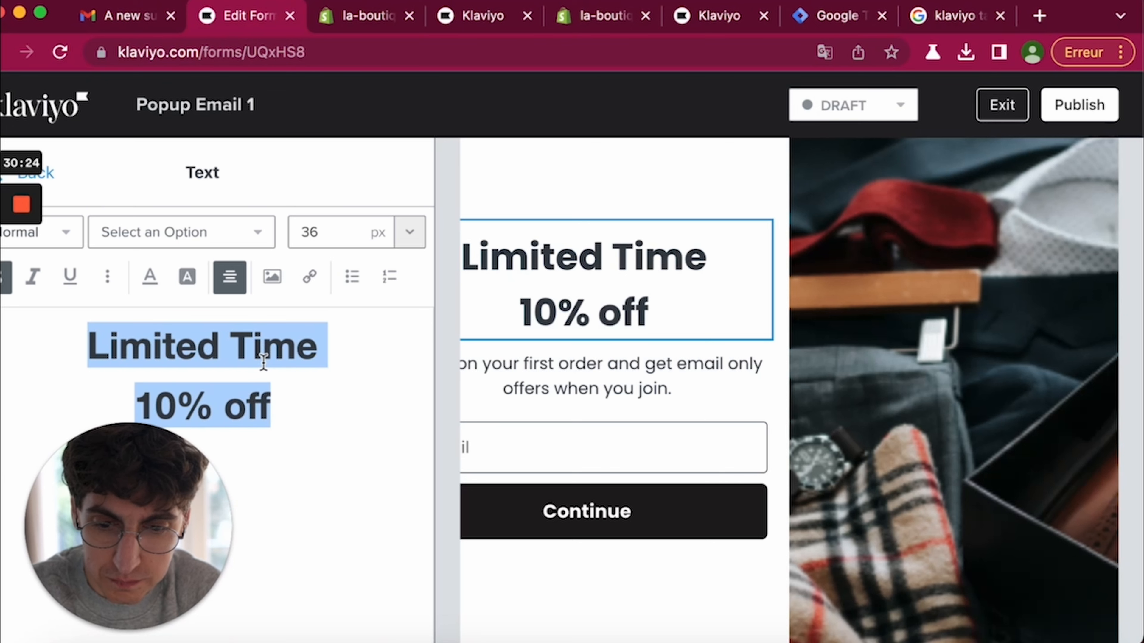
type("Inscrivez-vous et")
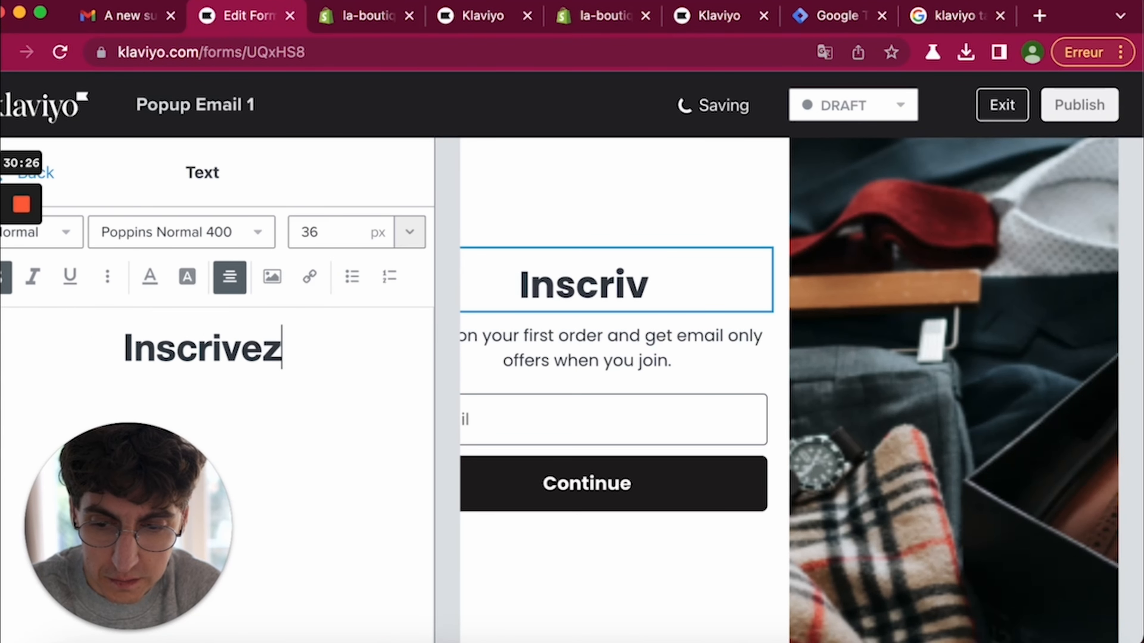
key("BackSpace")
key("BackSpace")
key("BackSpace")
key("BackSpace")
type("dès")
key("BackSpace")
key("BackSpace")
key("BackSpace")
key("BackSpace")
type("dès maintenant")
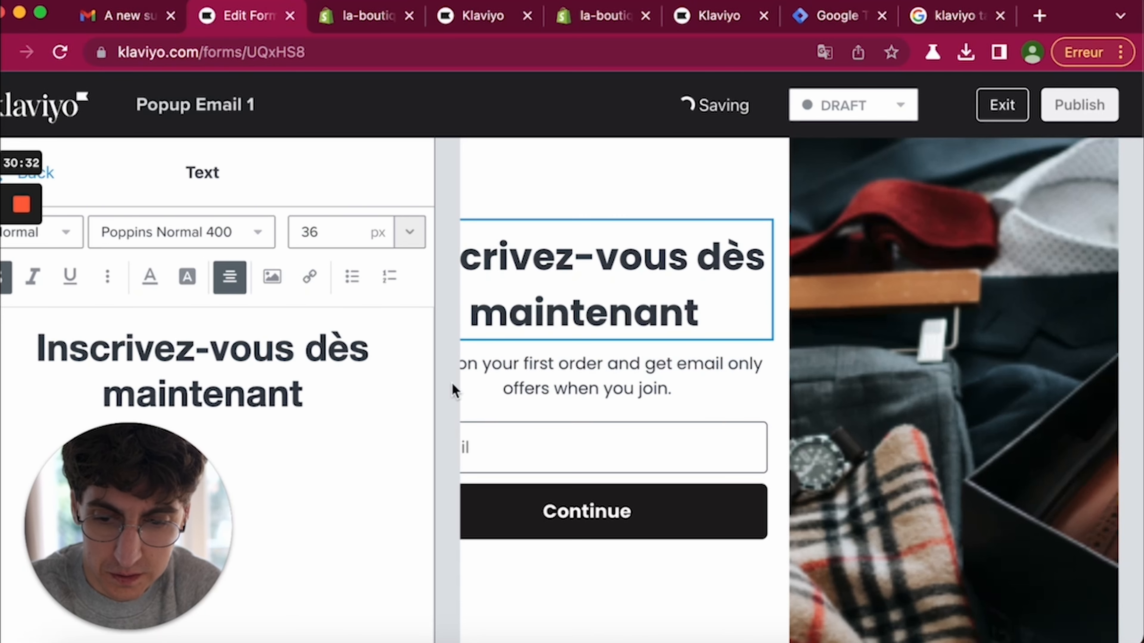
- Replace the subtext with 'et bénéficiez de 20€ de remise sur votre prochaine commande'
left_click(602, 389)
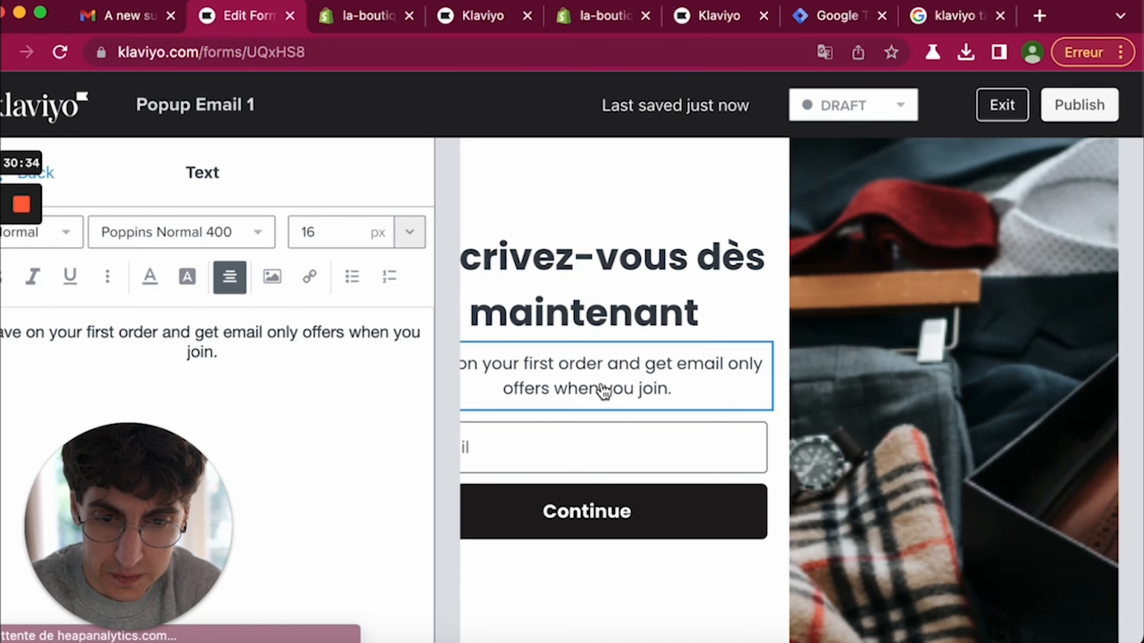
triple_click(312, 336)
key("BackSpace")
type("et béné")
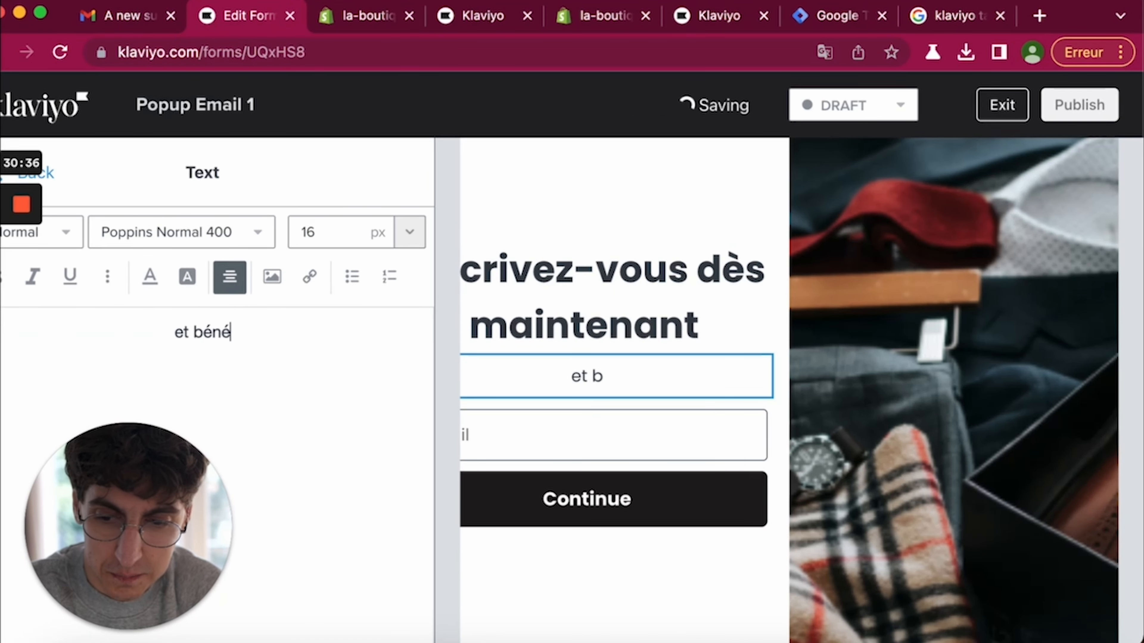
type("ficiez de 20€ ")
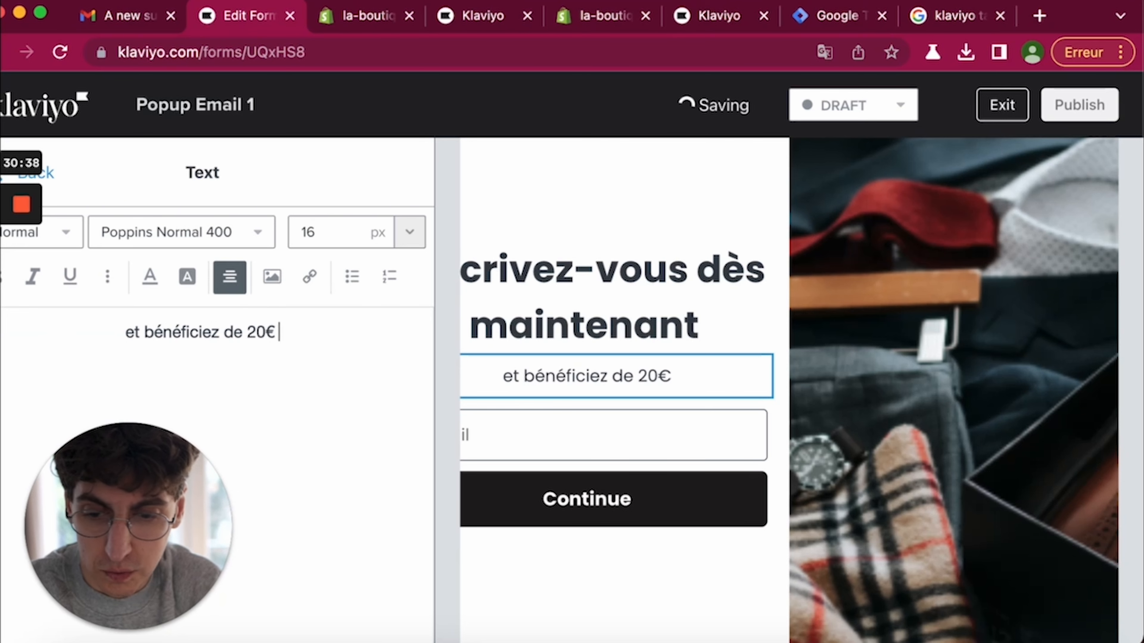
type("de remise sur votre proc")
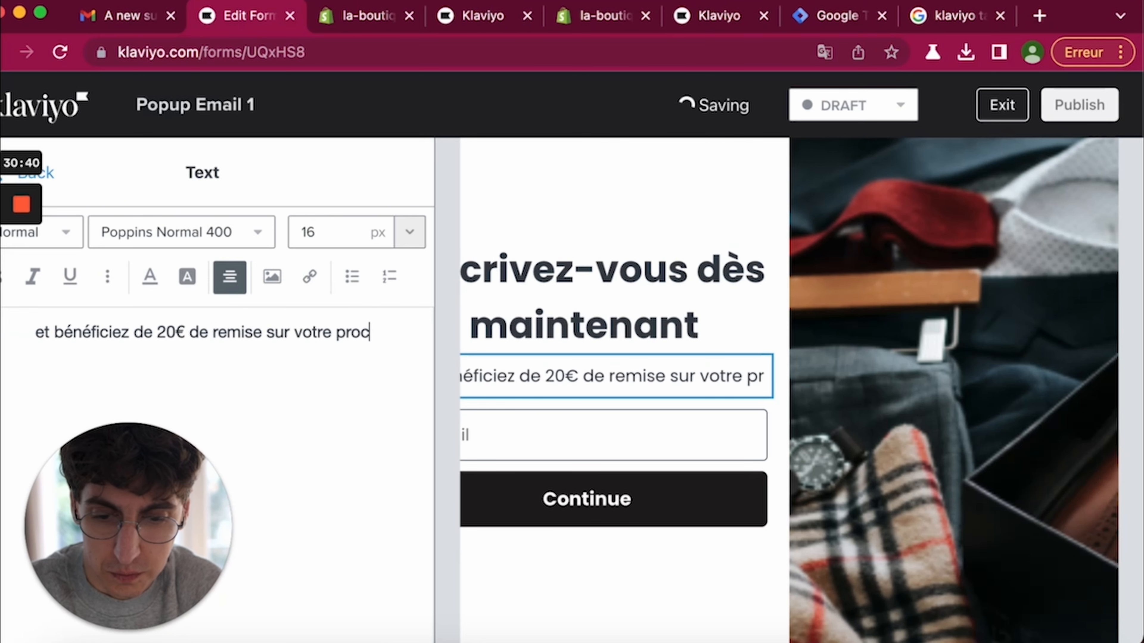
type("haine commande")
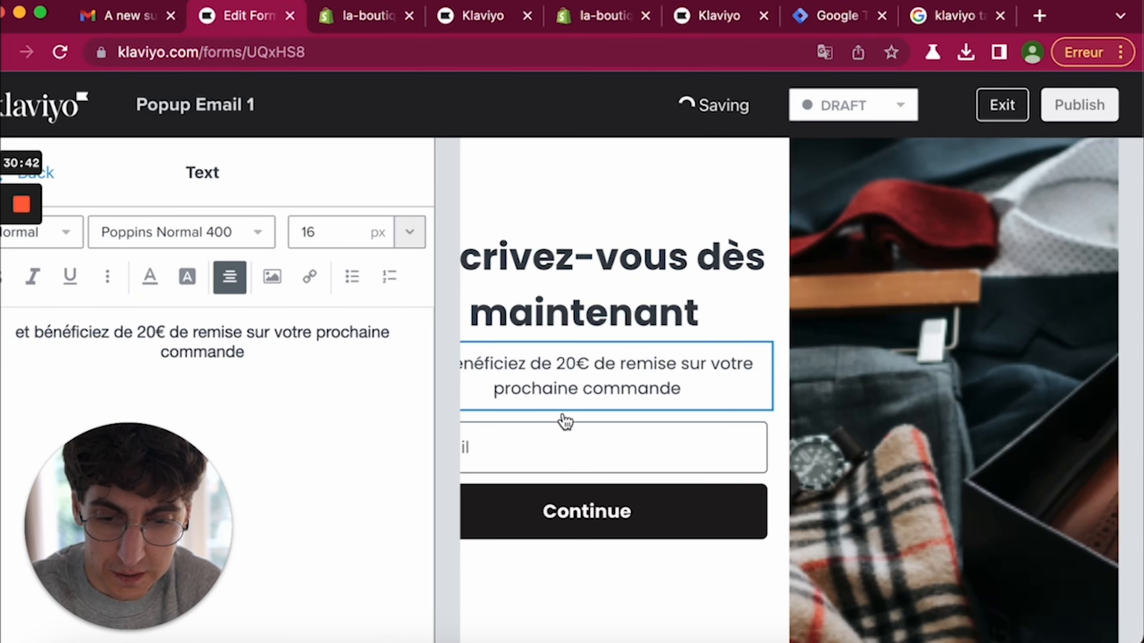
left_click(594, 518)
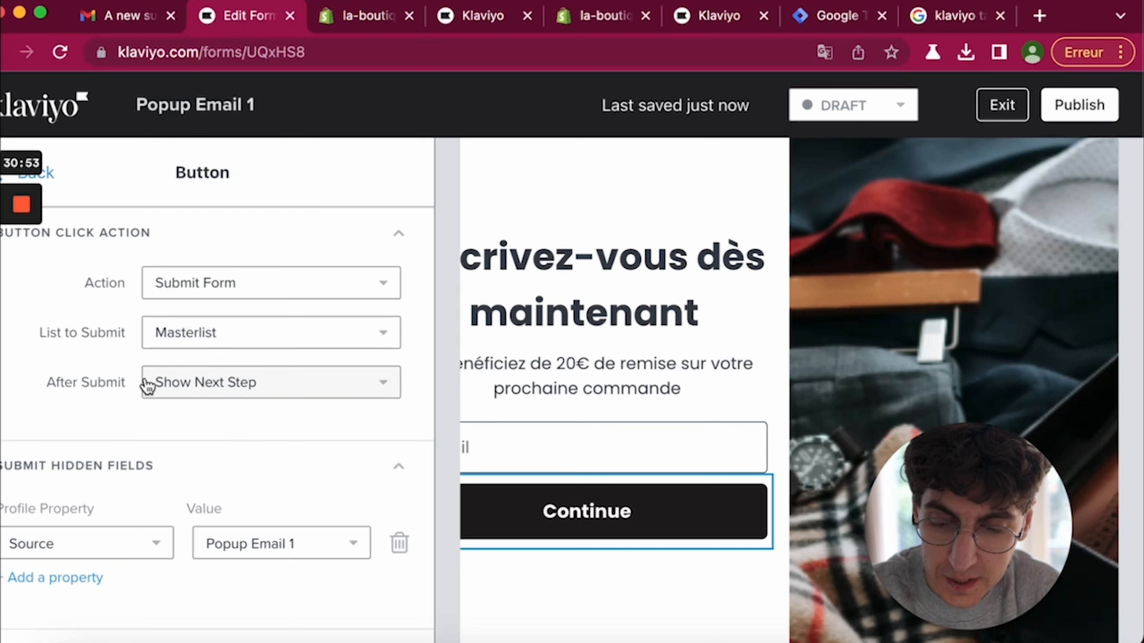
- Keep Show Next Step after submit and 'Popup Email 1' as the hidden Source value
left_click(201, 388)
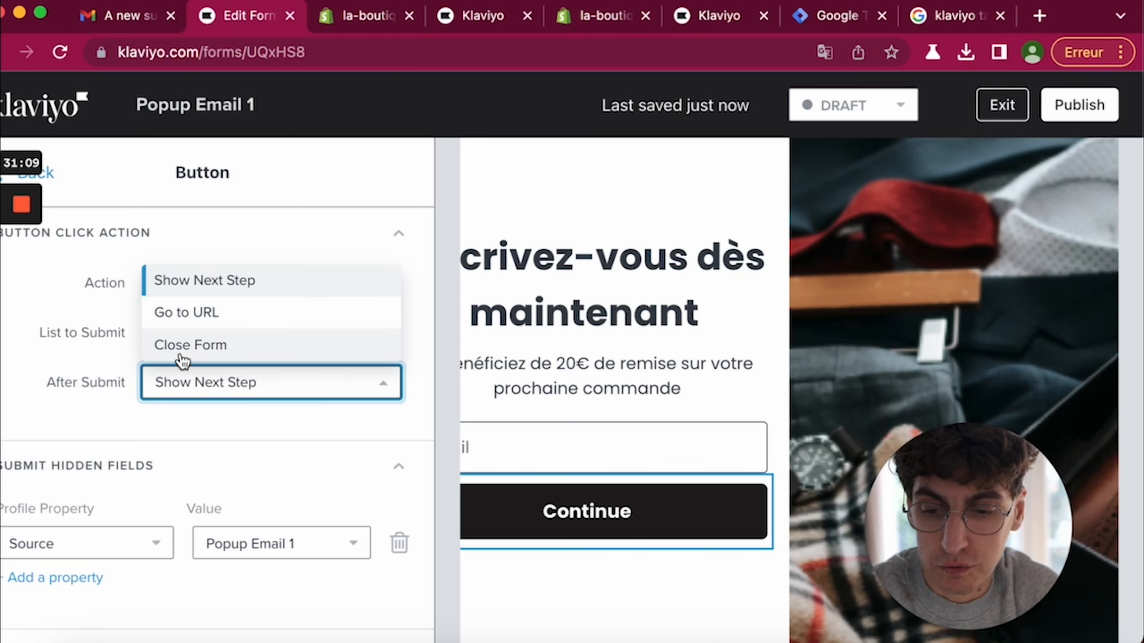
left_click(116, 378)
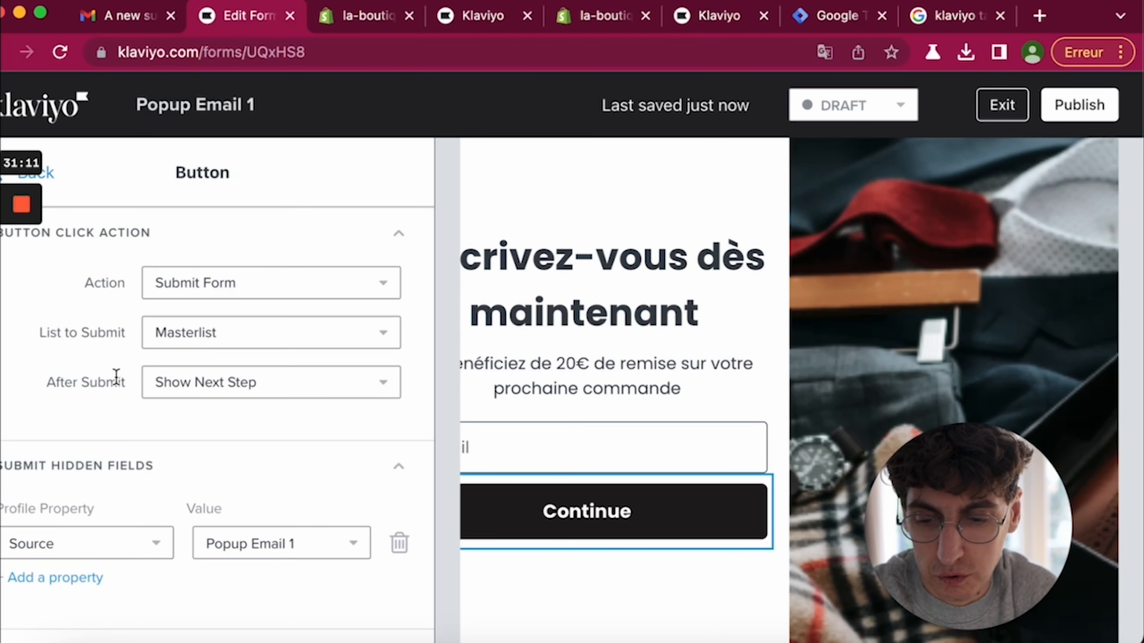
scroll(145, 491, "down", 3)
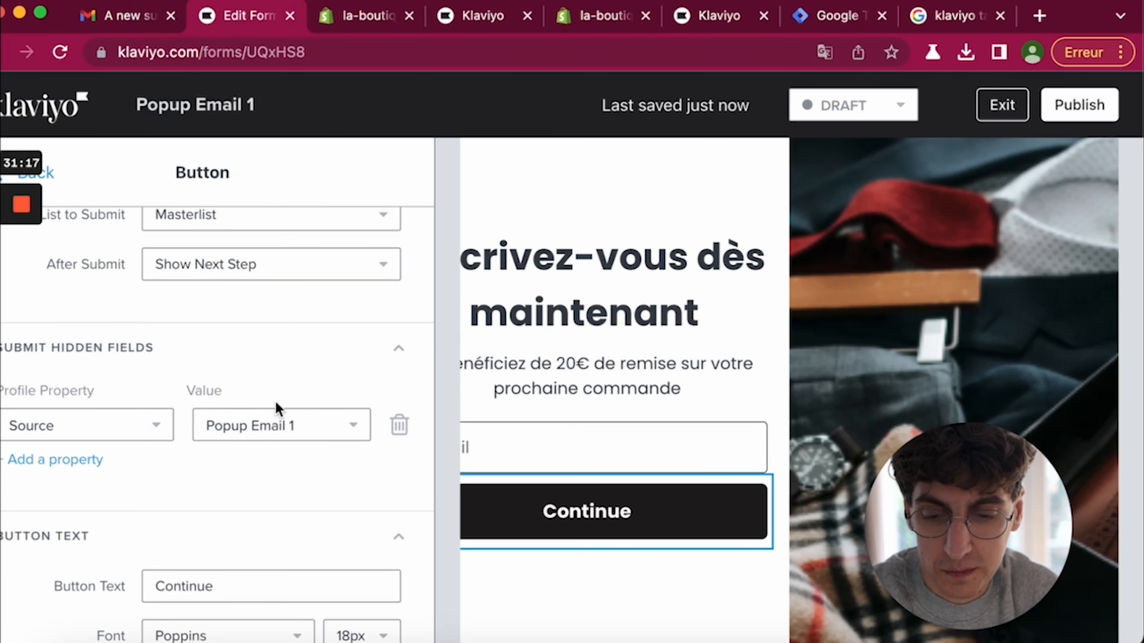
left_click(242, 420)
left_click(258, 356)
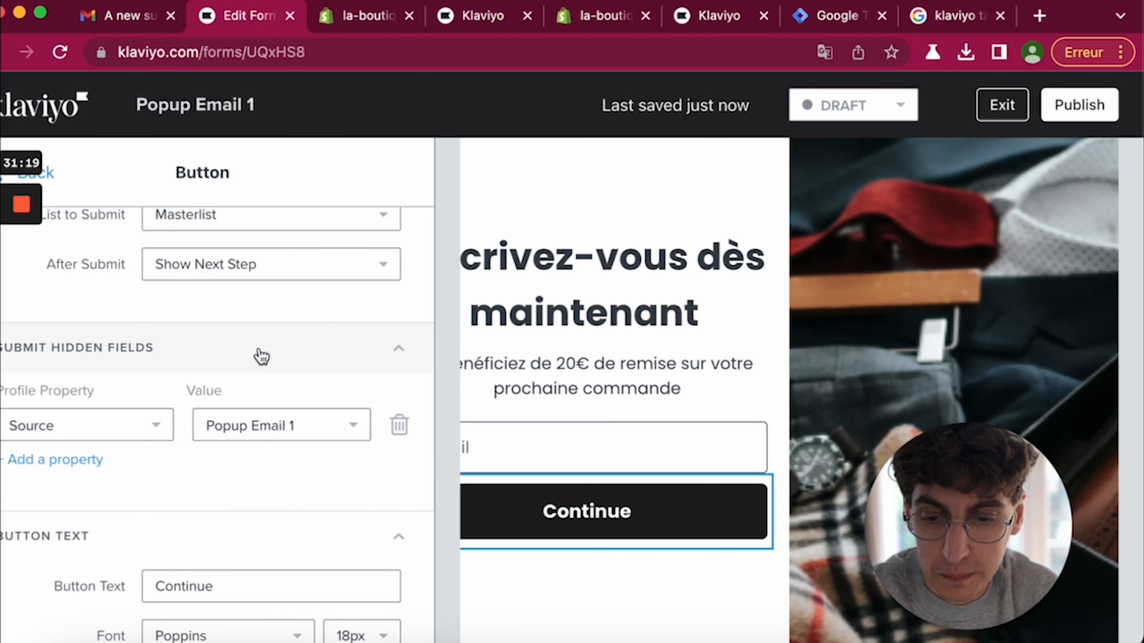
scroll(262, 356, "down", 2)
scroll(261, 356, "down", 2)
- Change the submit button label from Continue to S'inscrire
left_click(244, 462)
double_click(234, 466)
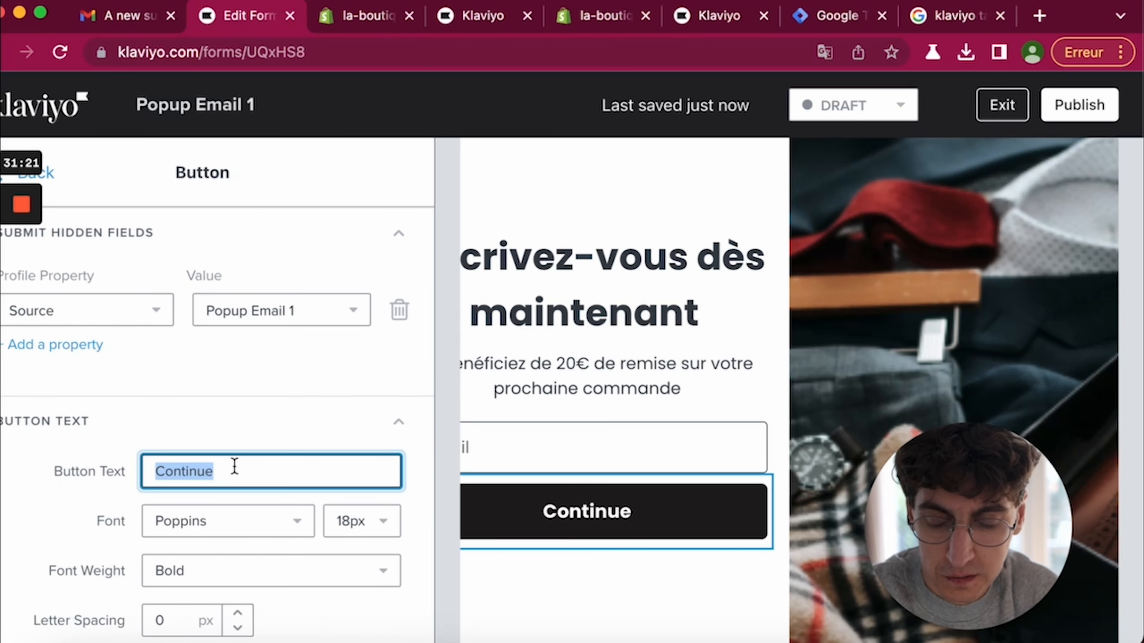
scroll(234, 467, "down", 3)
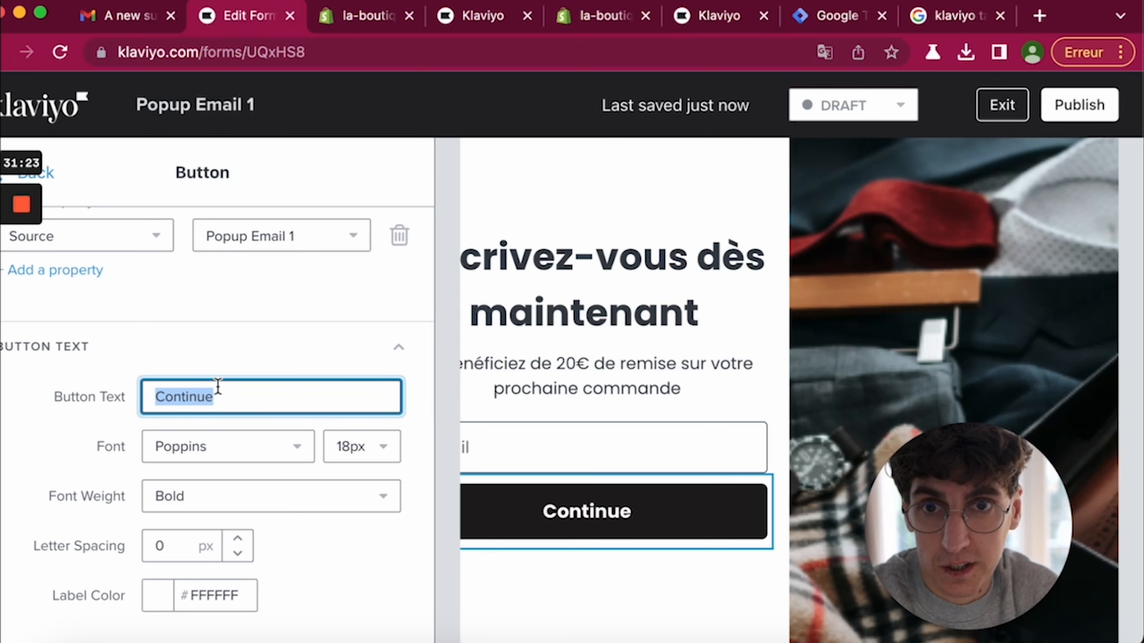
type("S'inscrire")
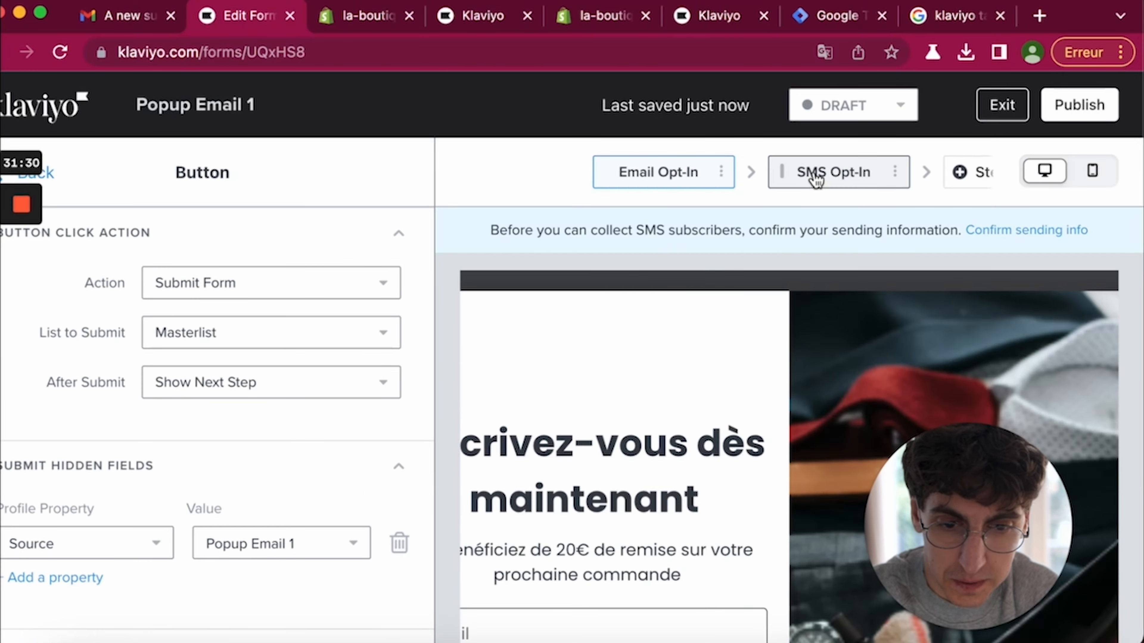
- Preview the popup in mobile and desktop layouts
left_click(1093, 173)
scroll(676, 375, "down", 5)
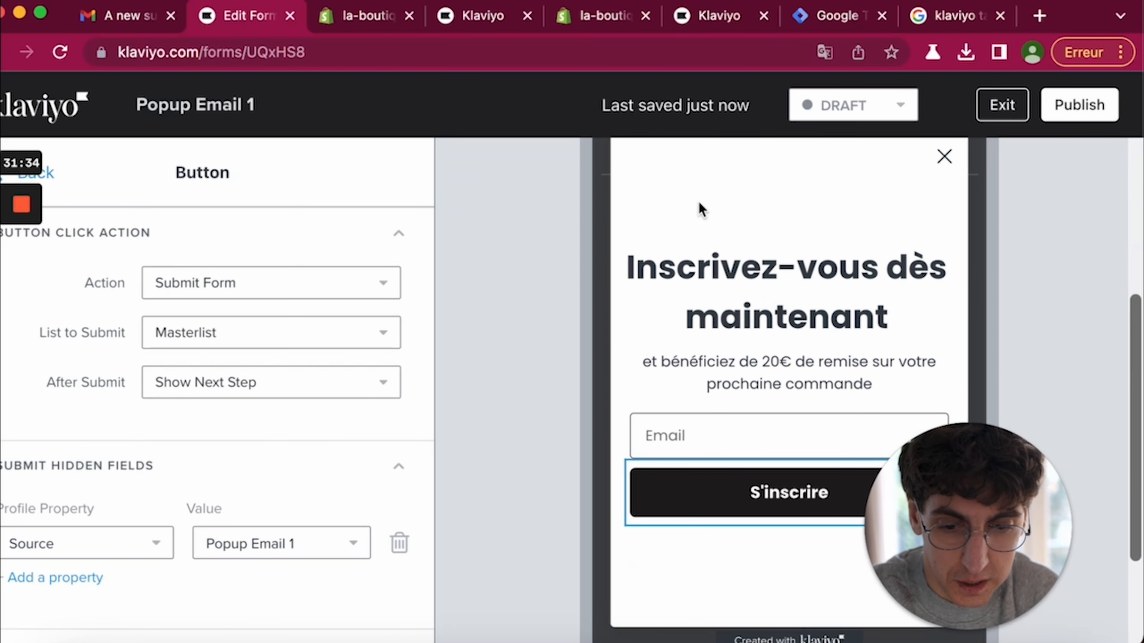
scroll(891, 192, "up", 5)
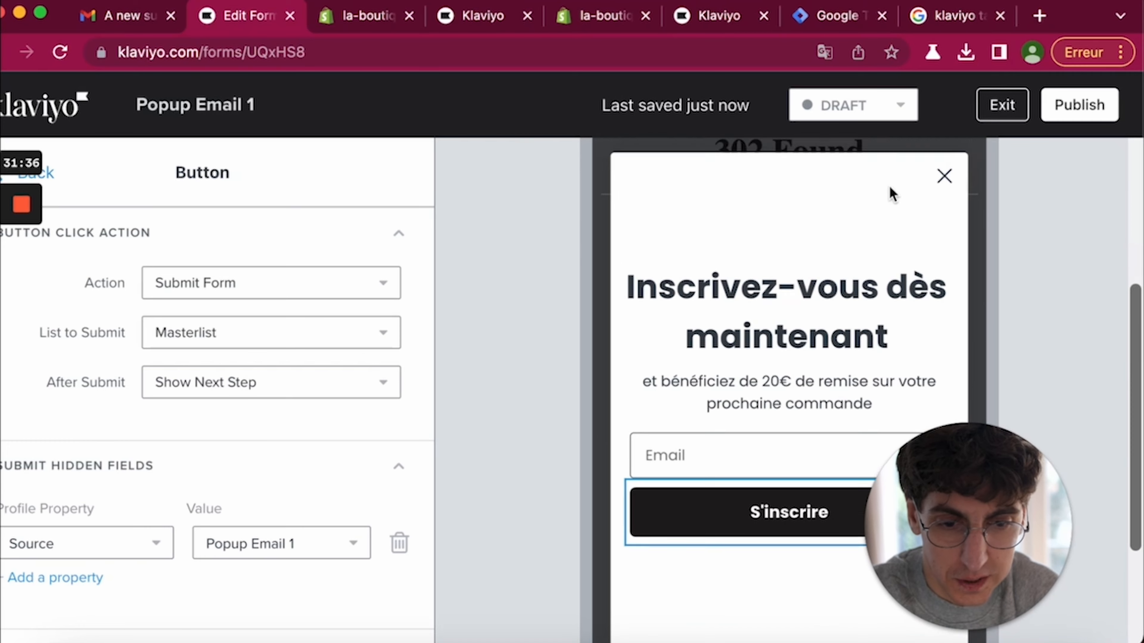
left_click(1043, 140)
scroll(761, 383, "down", 5)
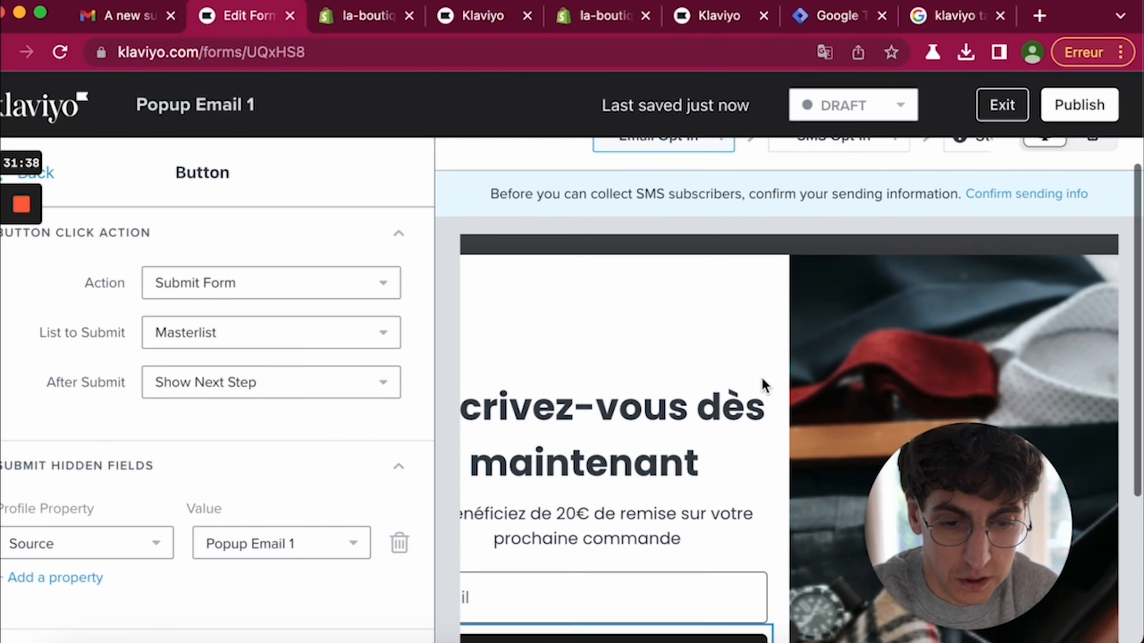
scroll(1061, 220, "up", 5)
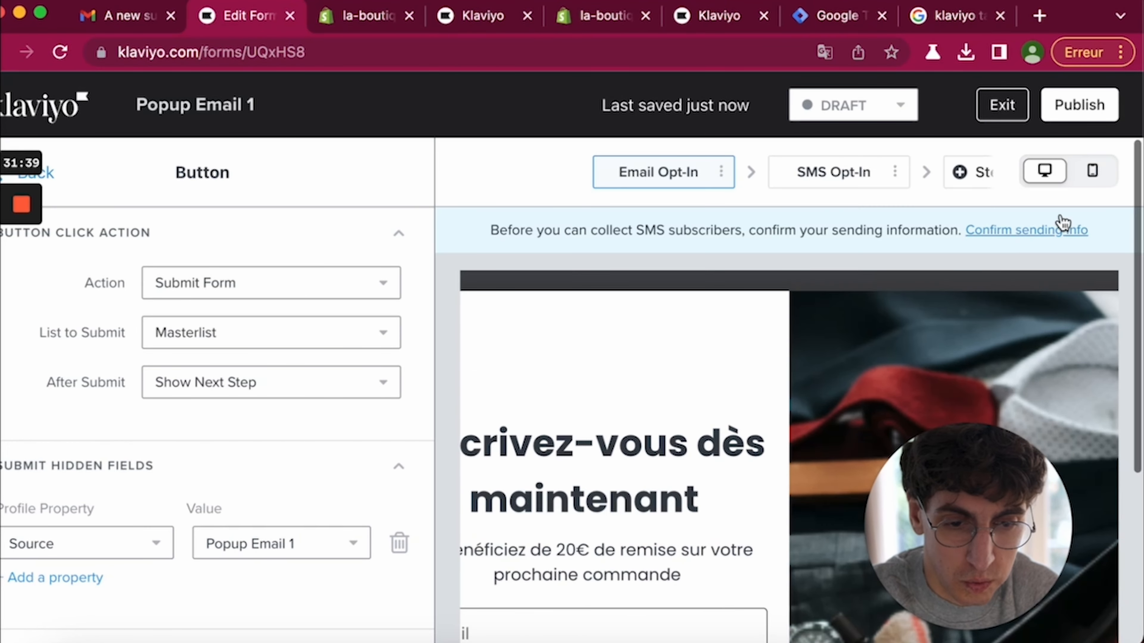
left_click(1091, 170)
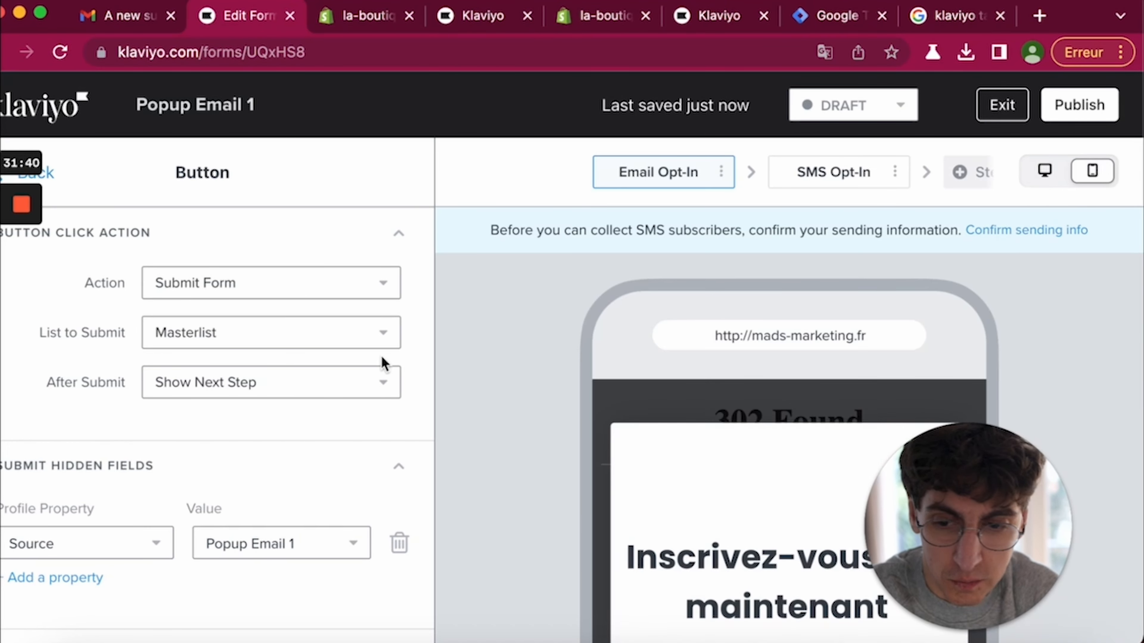
- Add an image block to the top of the popup, then delete it again
left_click(52, 179)
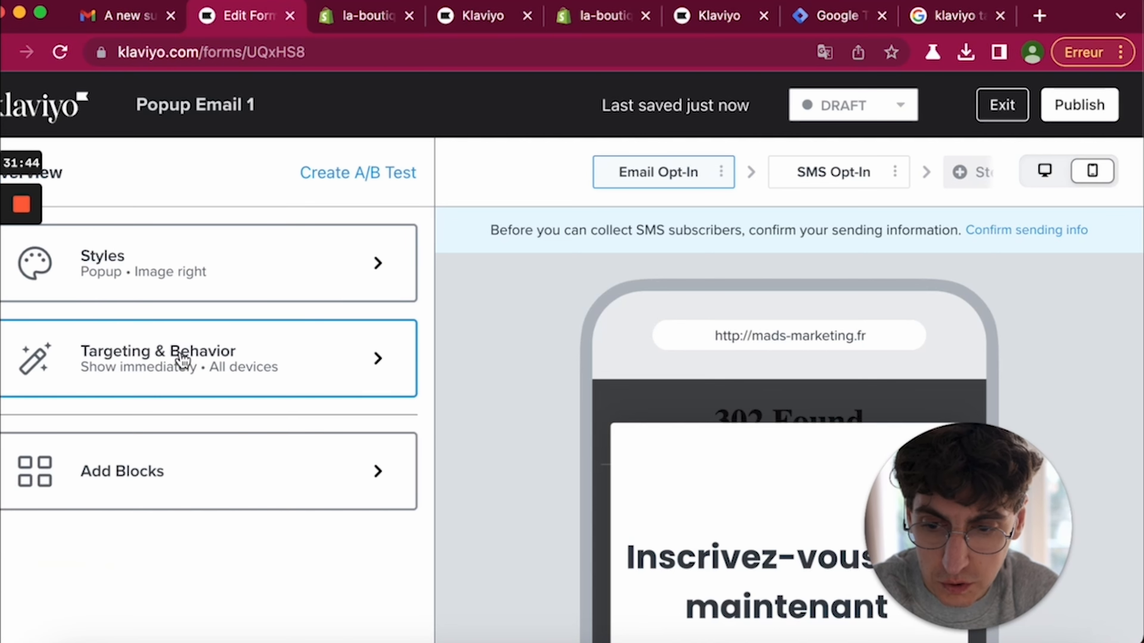
scroll(546, 444, "down", 2)
left_click(275, 472)
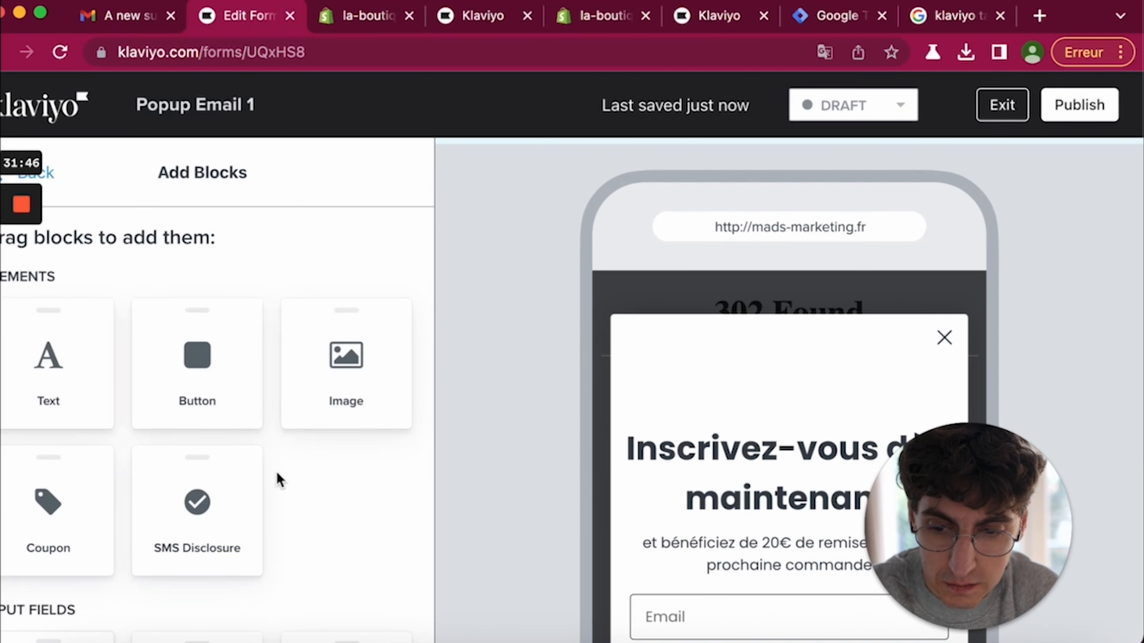
left_click_drag(365, 373, 746, 426)
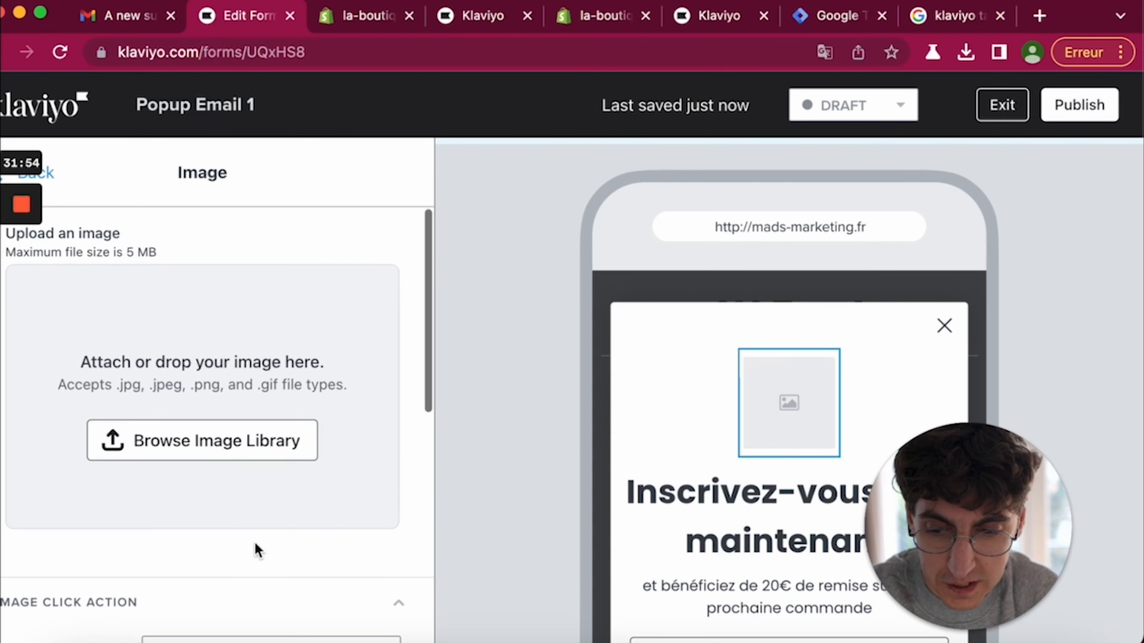
scroll(225, 496, "down", 3)
left_click(36, 174)
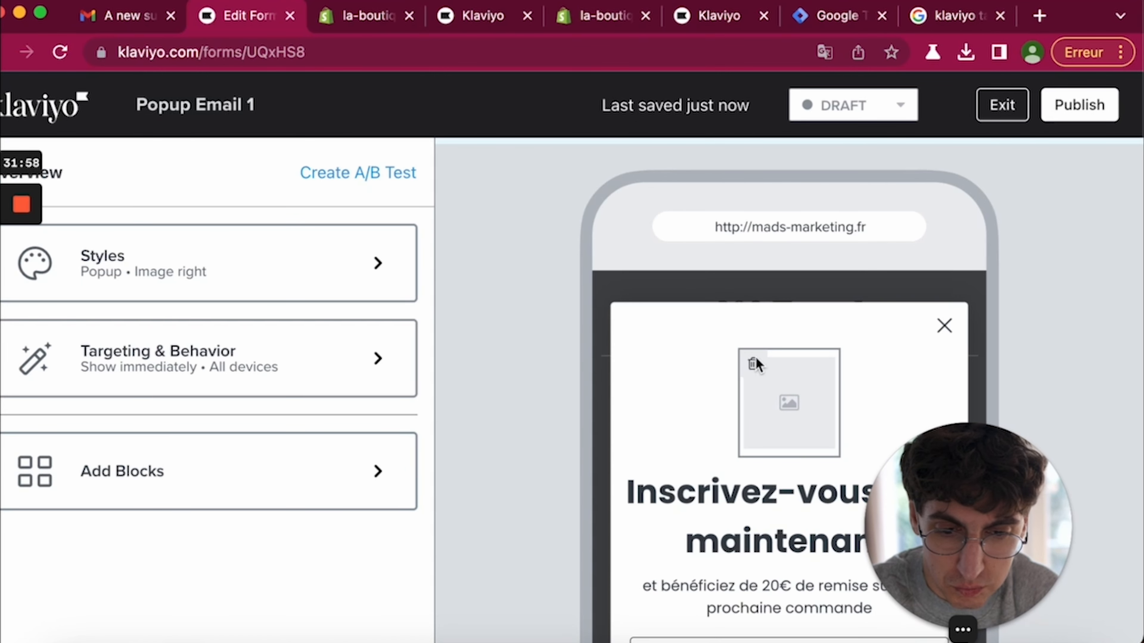
left_click(750, 366)
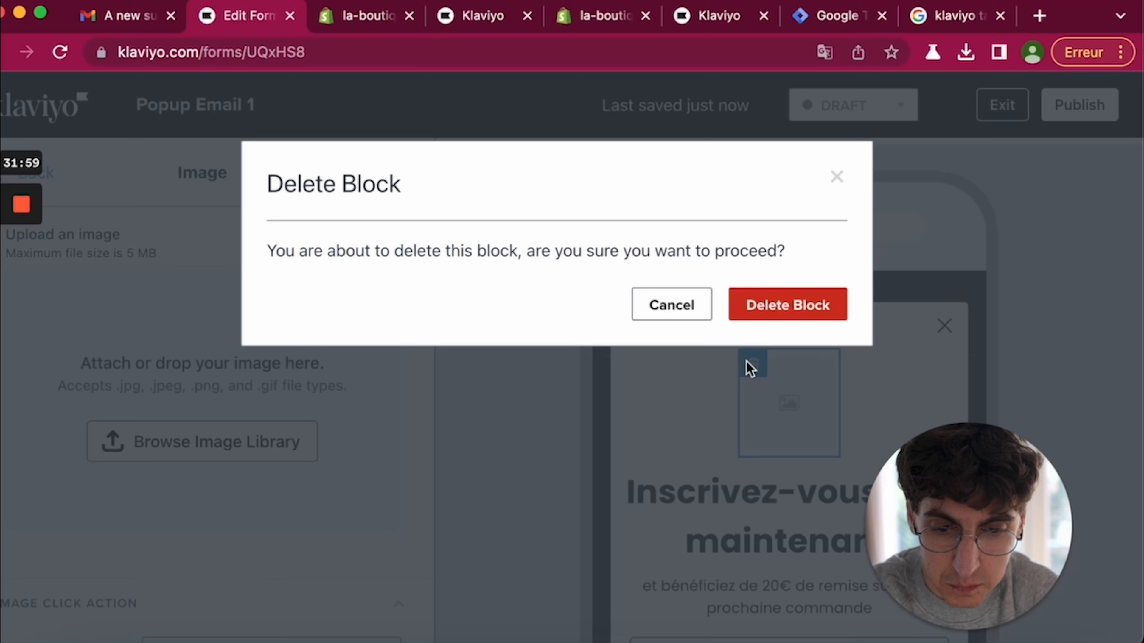
left_click(753, 305)
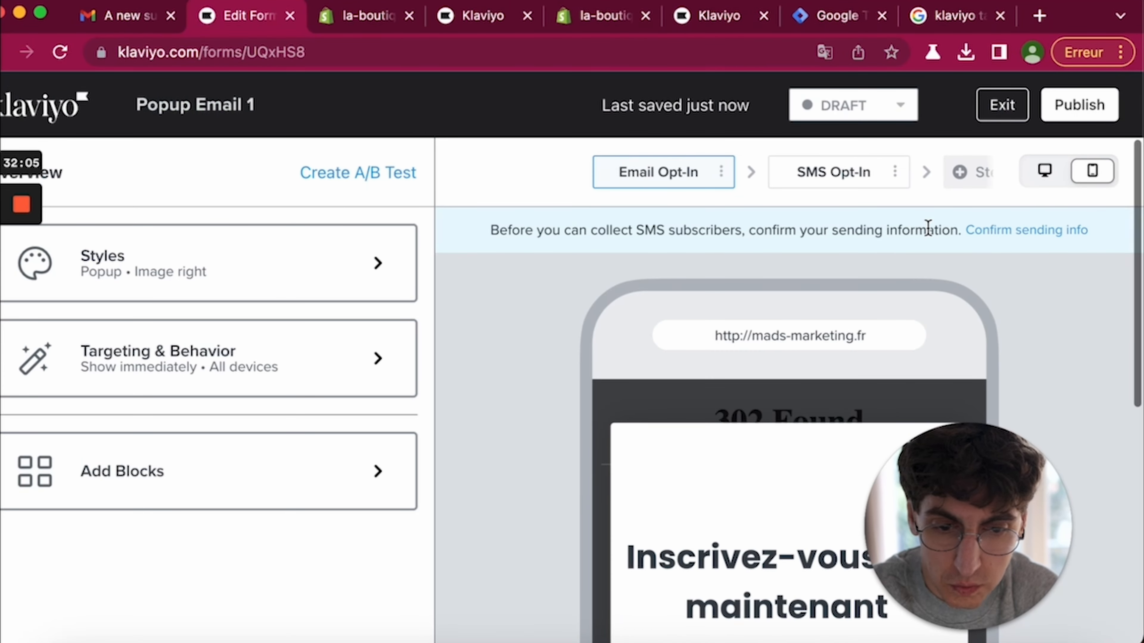
- Delete the SMS Opt-In step from the popup
left_click(1045, 171)
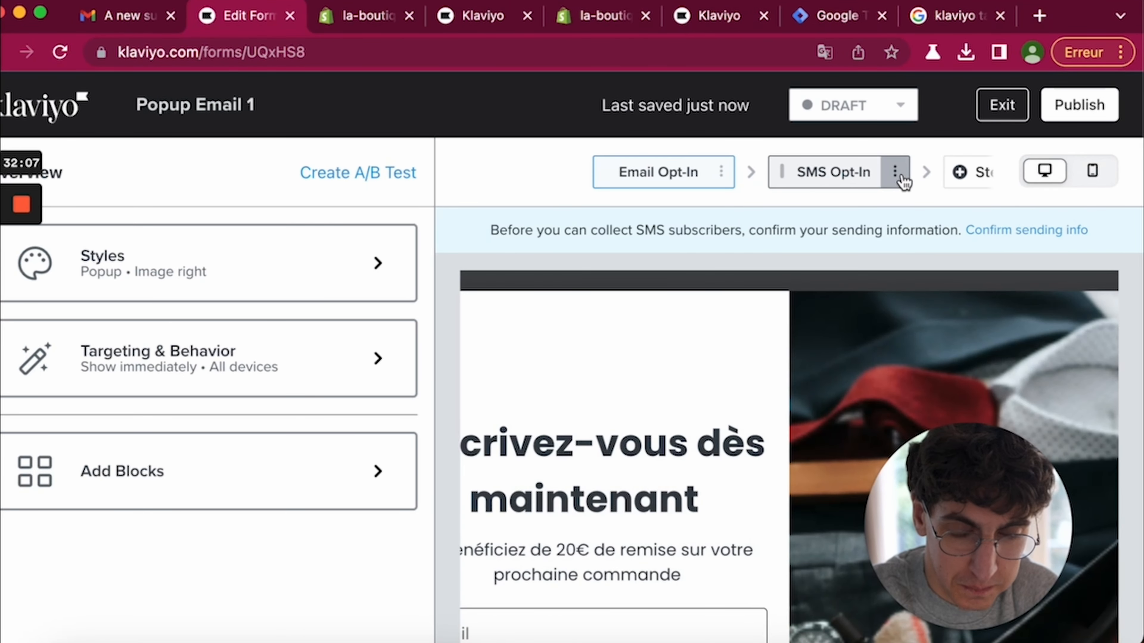
left_click(901, 179)
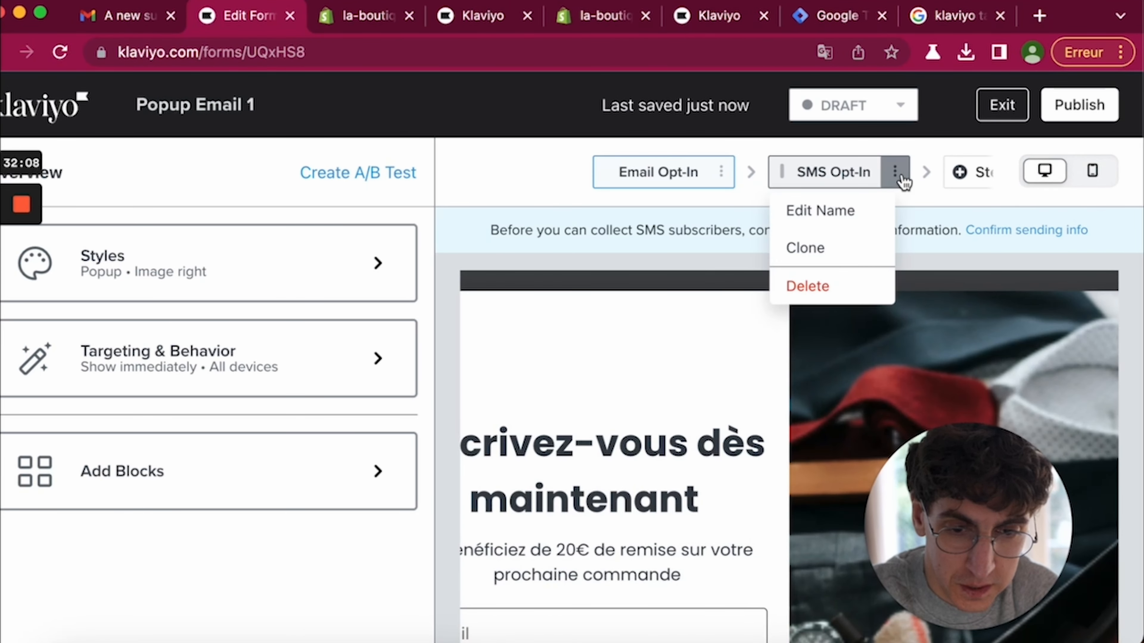
left_click(858, 176)
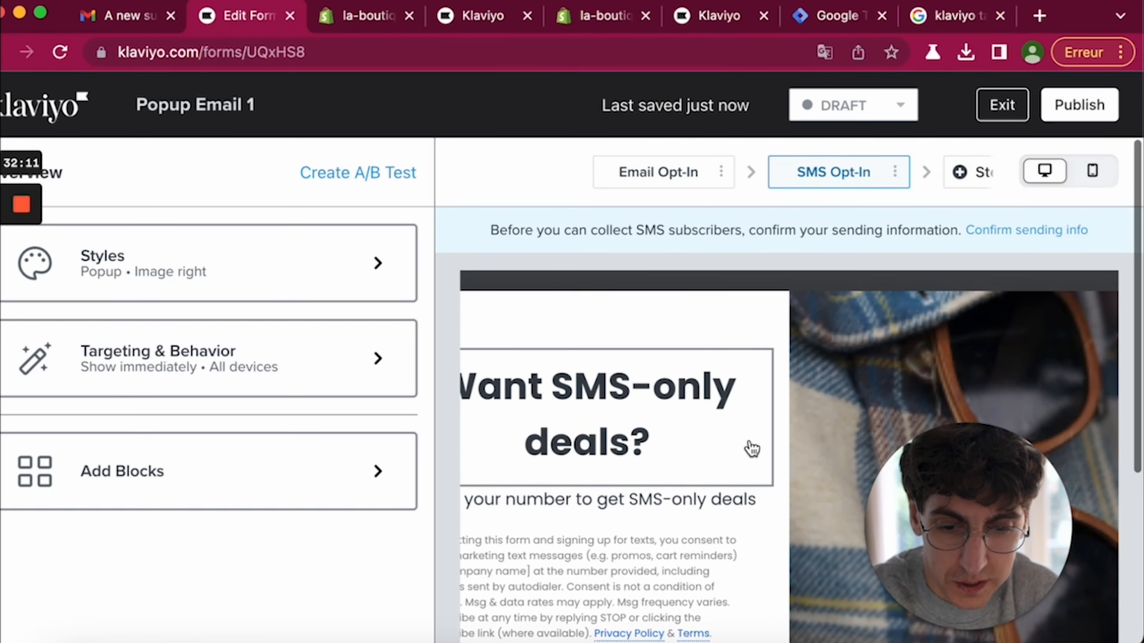
left_click(896, 181)
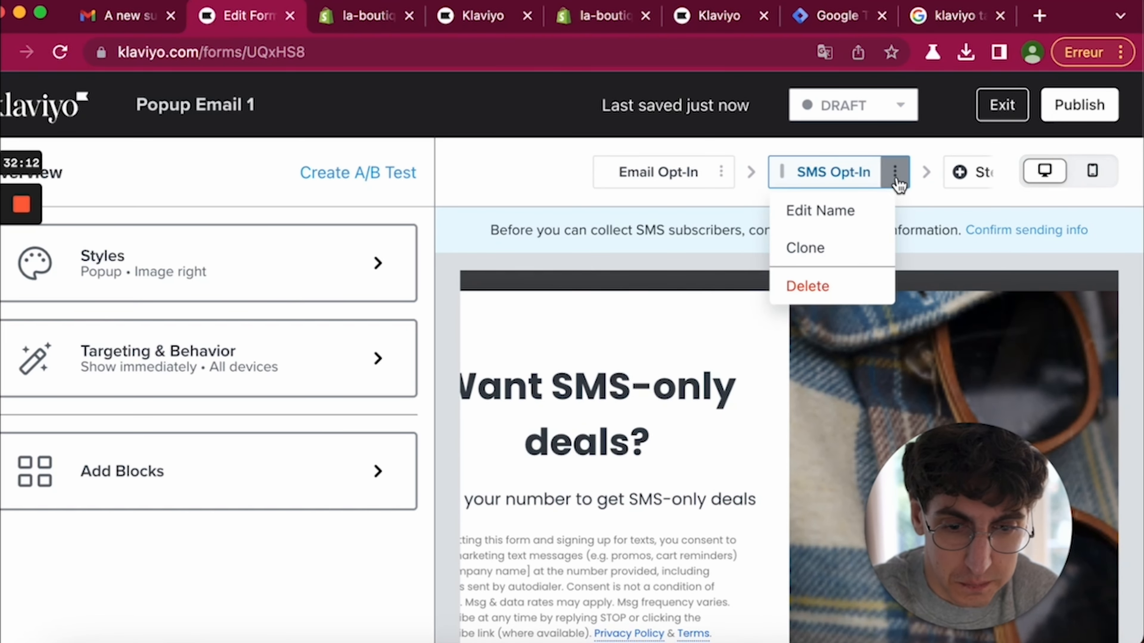
left_click(808, 284)
left_click(760, 306)
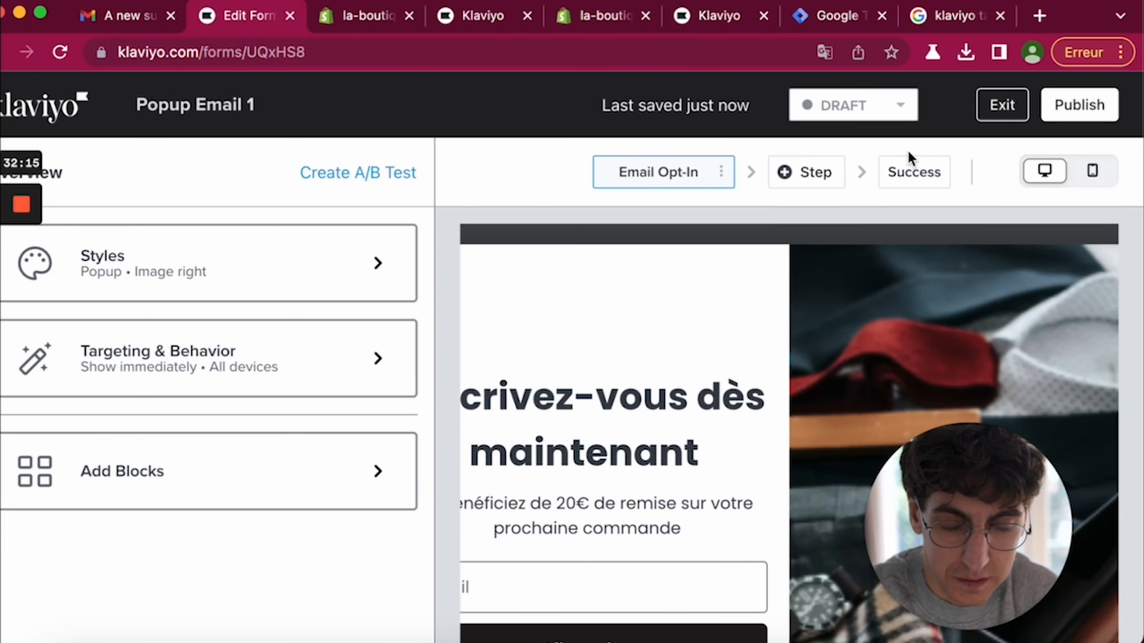
- Change the Success step heading to 'Merci pour votre inscription'
scroll(656, 585, "down", 3)
left_click(620, 554)
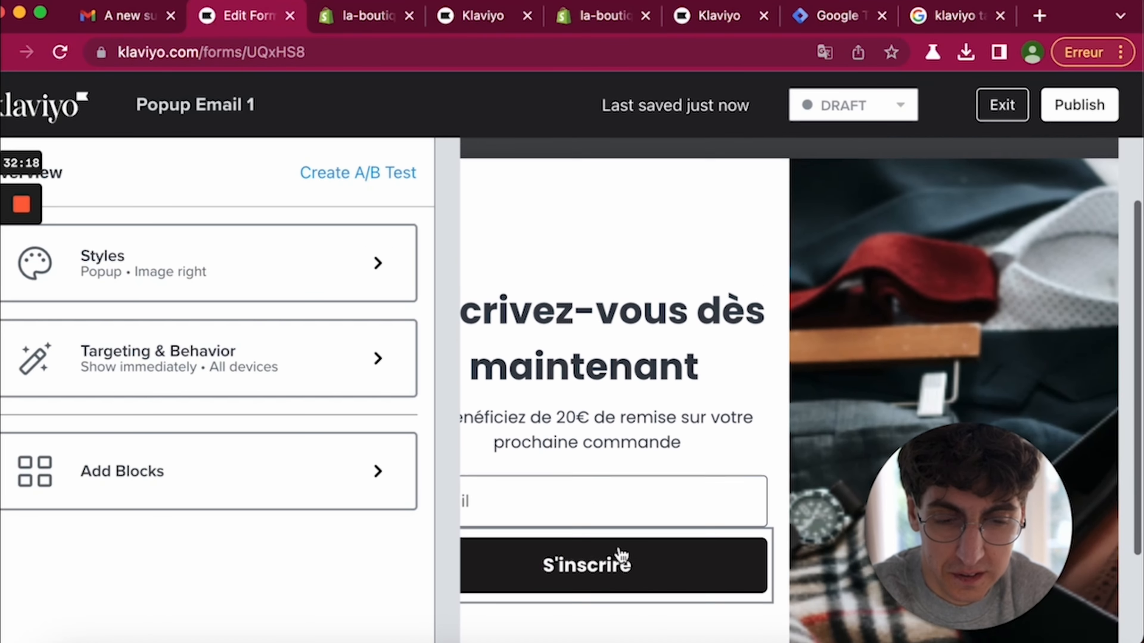
scroll(721, 405, "up", 3)
left_click(903, 173)
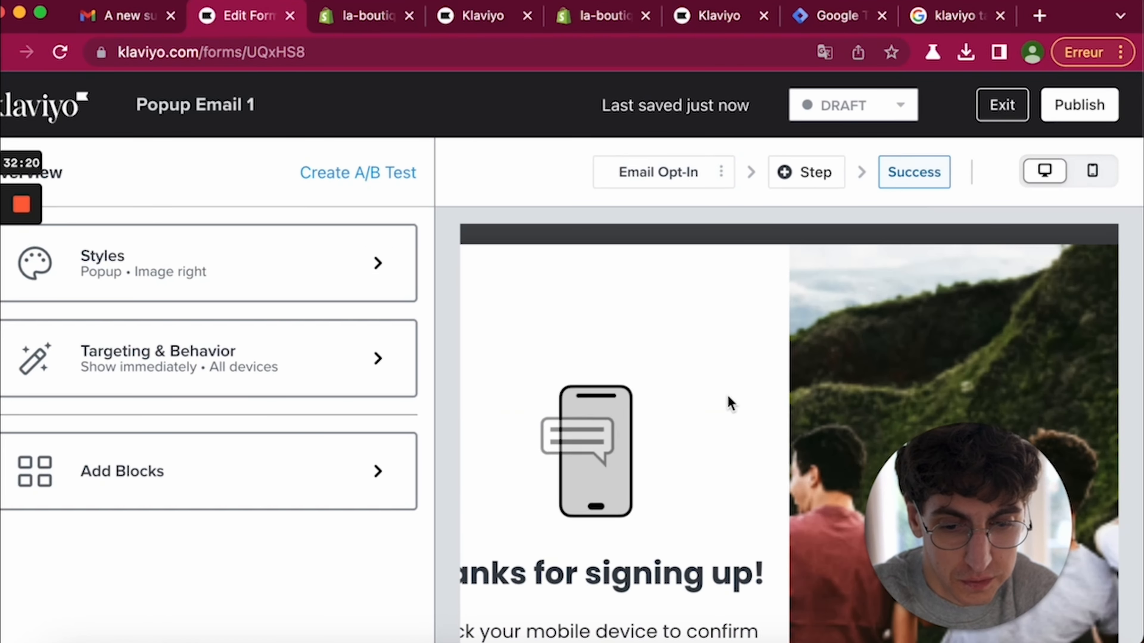
scroll(729, 401, "down", 5)
left_click(573, 360)
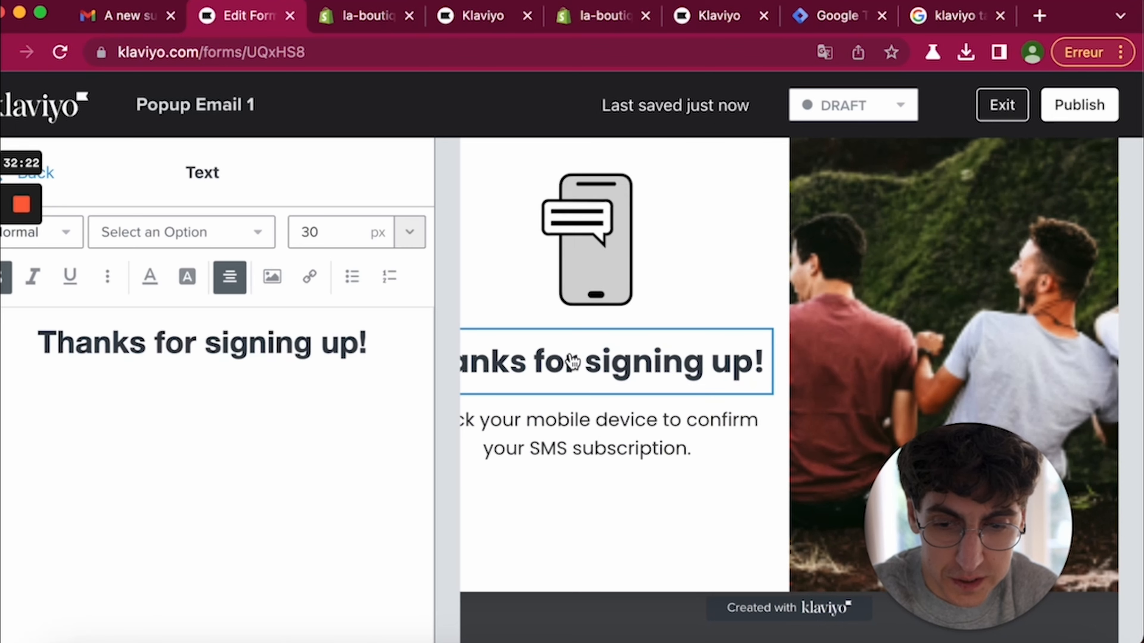
triple_click(240, 342)
type("Merci pour votre inscription")
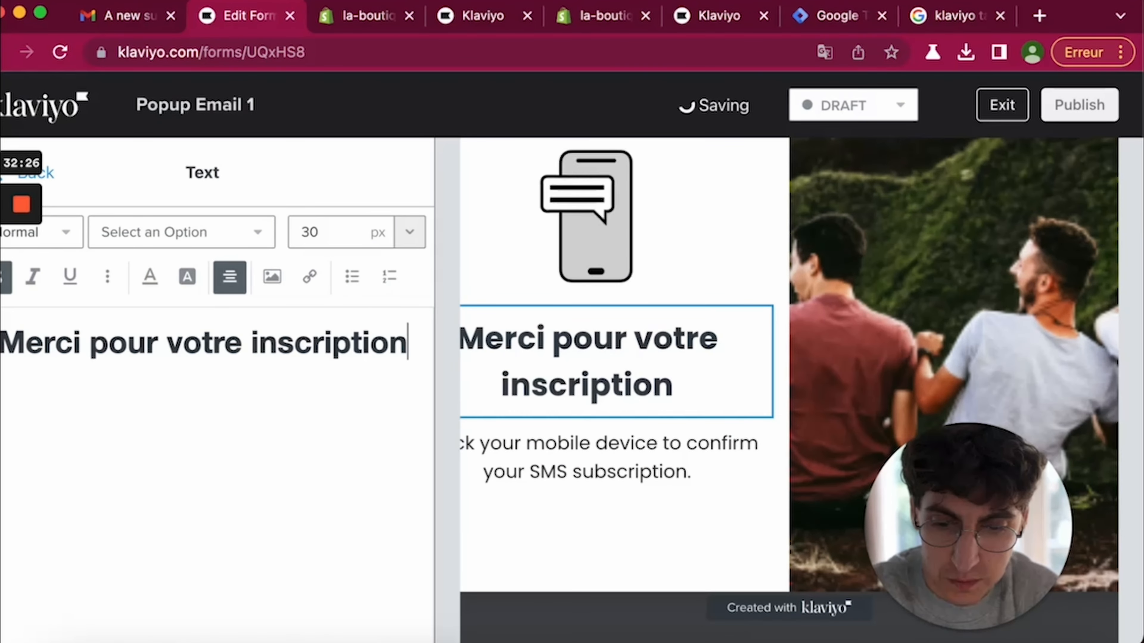
- Replace the success body with the French inbox discount-code line and 'Pensez à vérifier vos spams.'
left_click(587, 468)
triple_click(274, 324)
type("V")
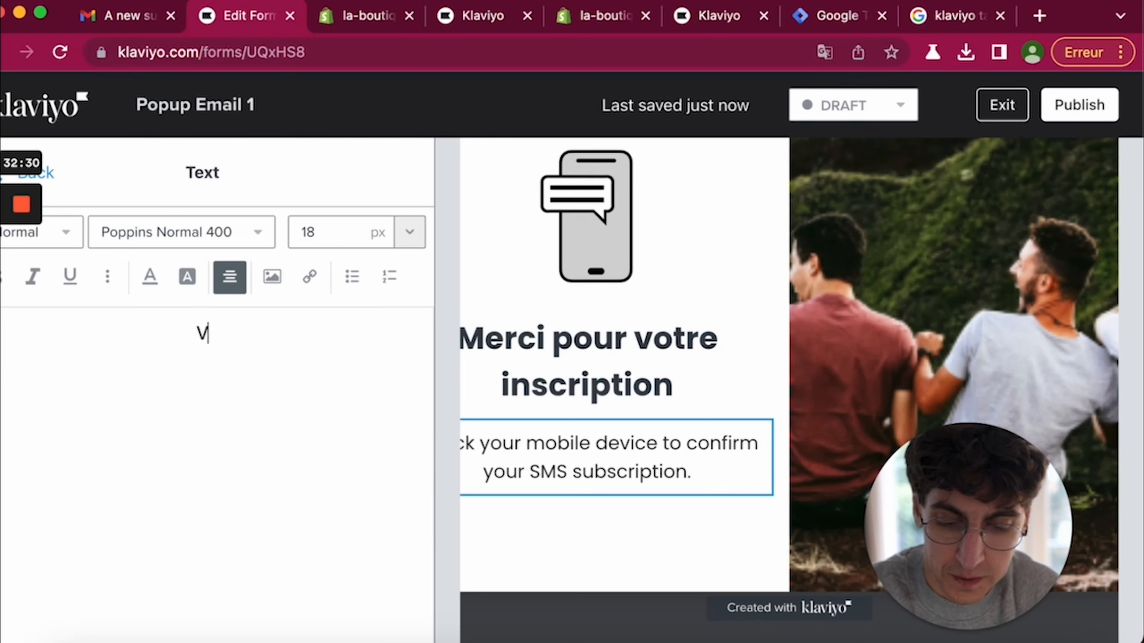
type("érifiez votre ")
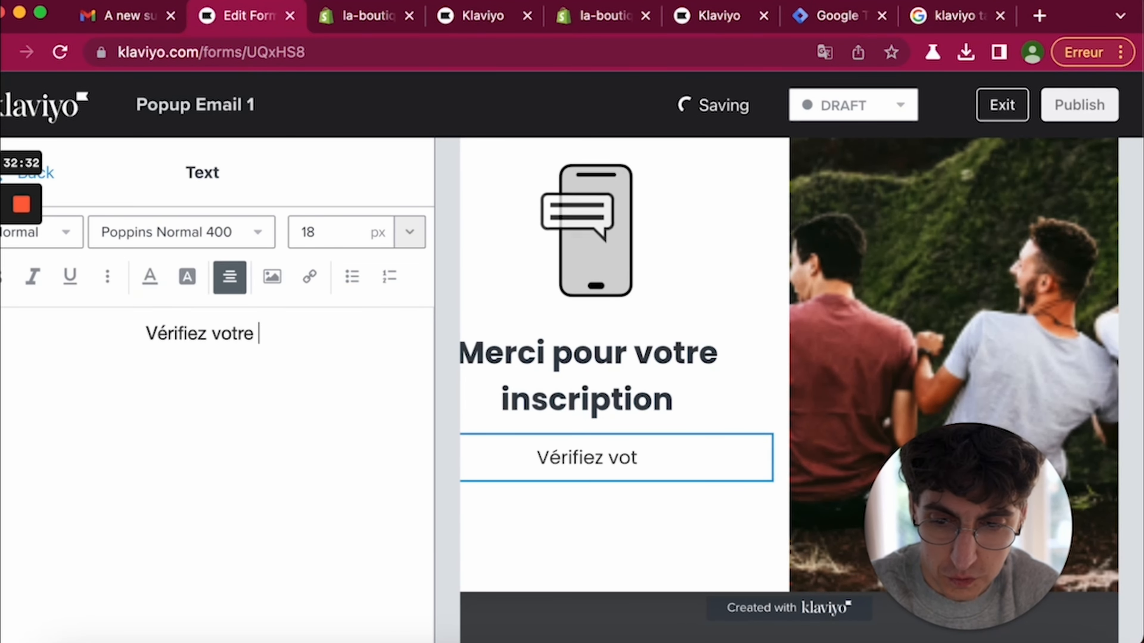
type("boîte mail pour récupérer votre code de reéd")
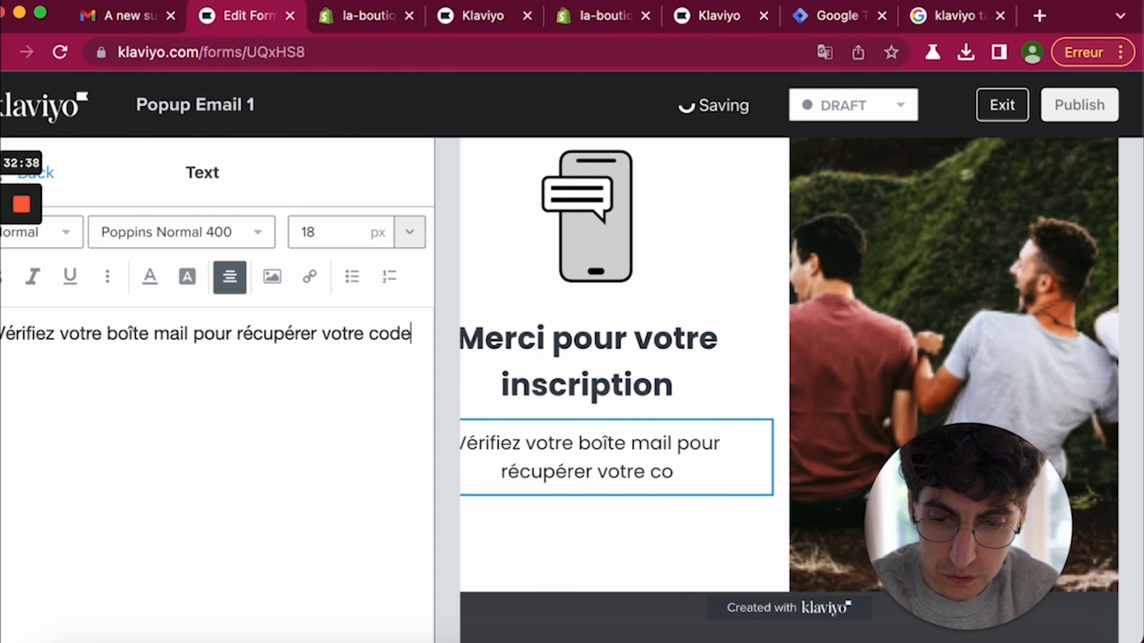
key("BackSpace")
key("BackSpace")
key("BackSpace")
type("éduction.")
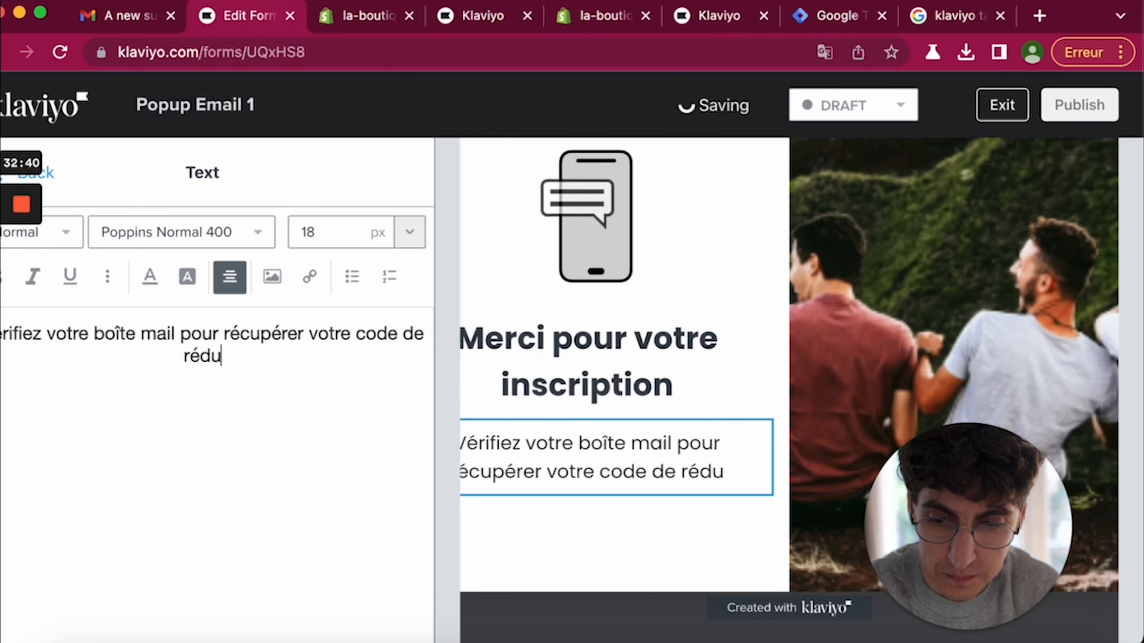
key("Return")
type("Pensez")
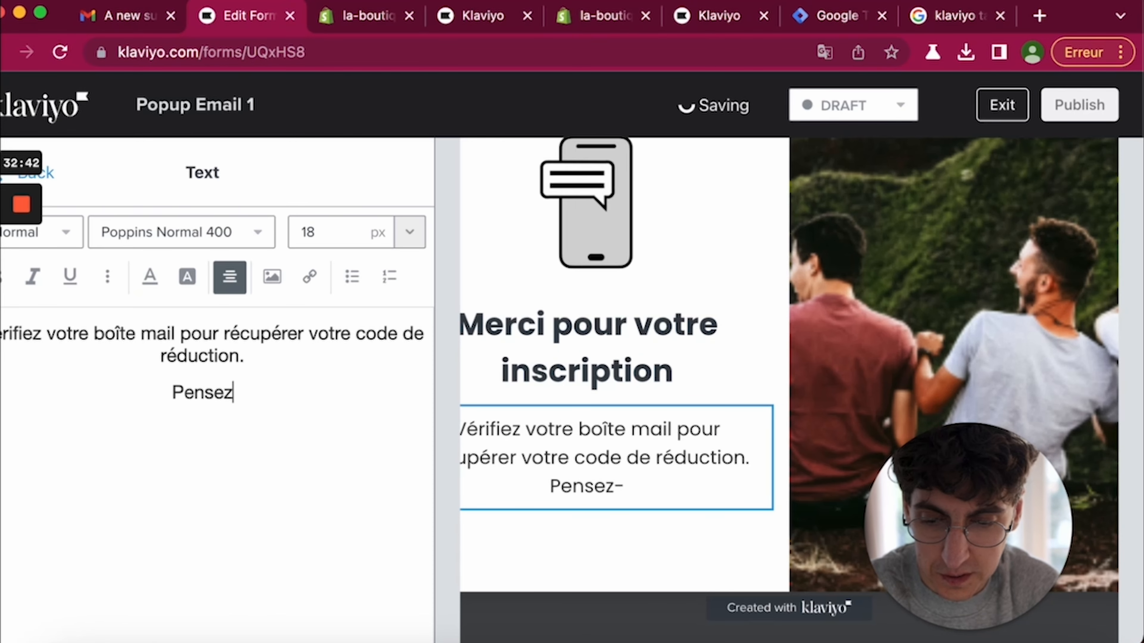
type(" à vérifier vos spams.")
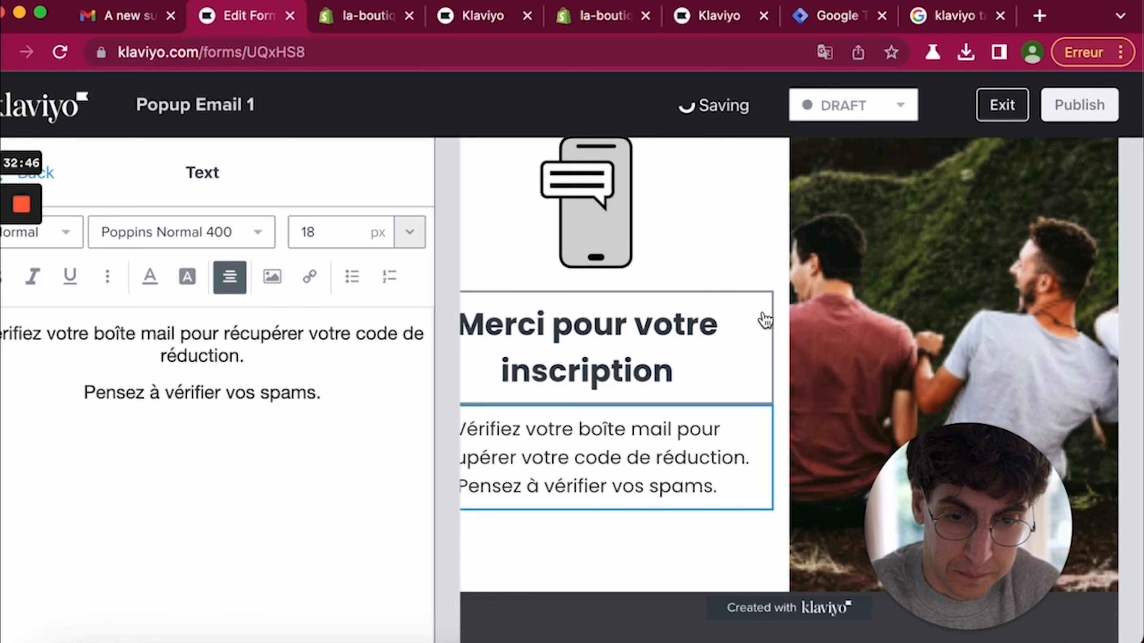
scroll(761, 316, "up", 5)
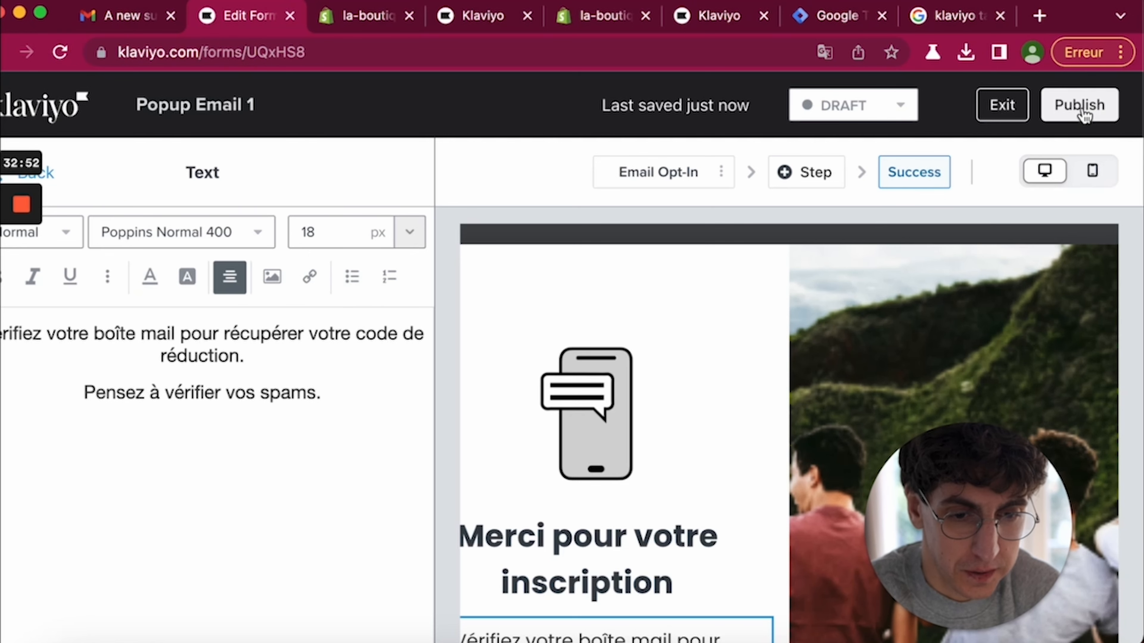
- Switch the form status from Draft to Live and publish it
left_click(908, 100)
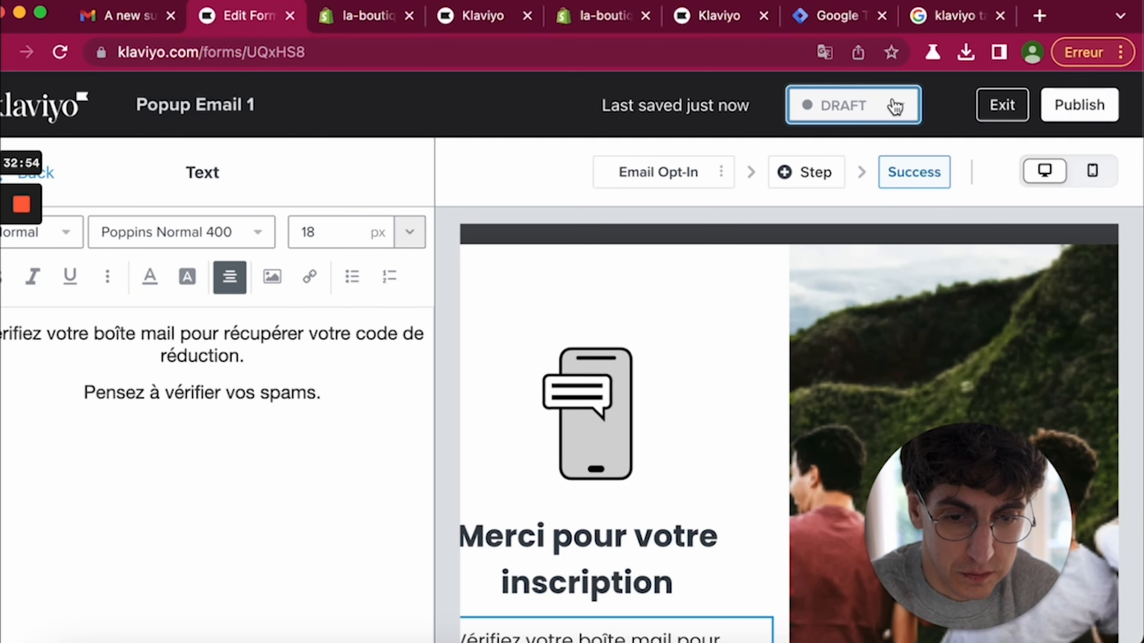
left_click(853, 178)
left_click(781, 293)
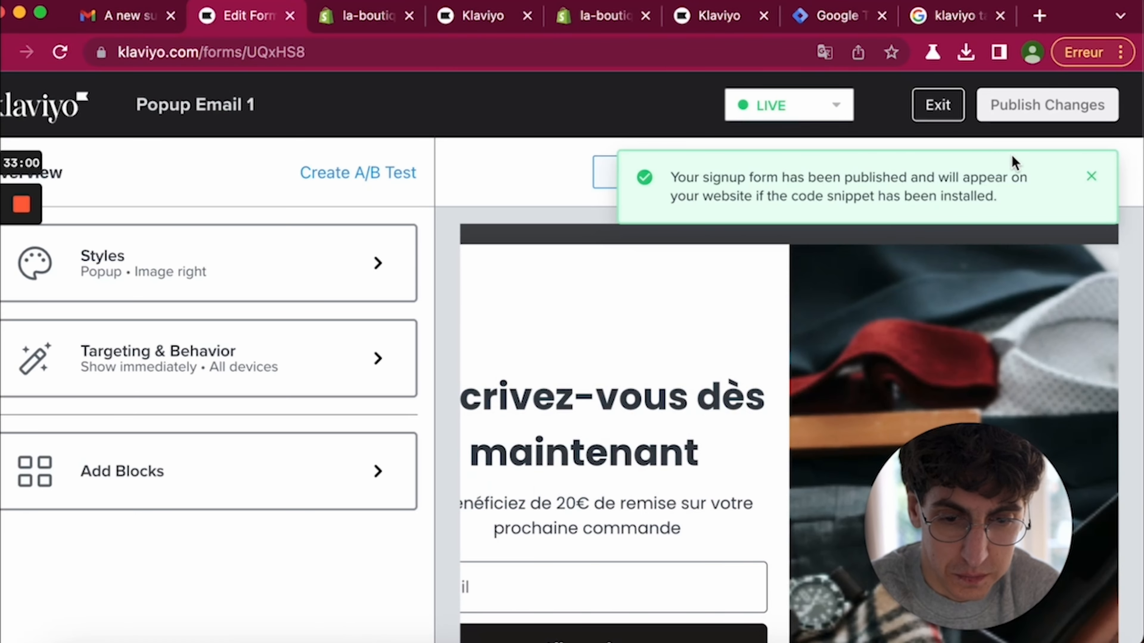
left_click(1092, 179)
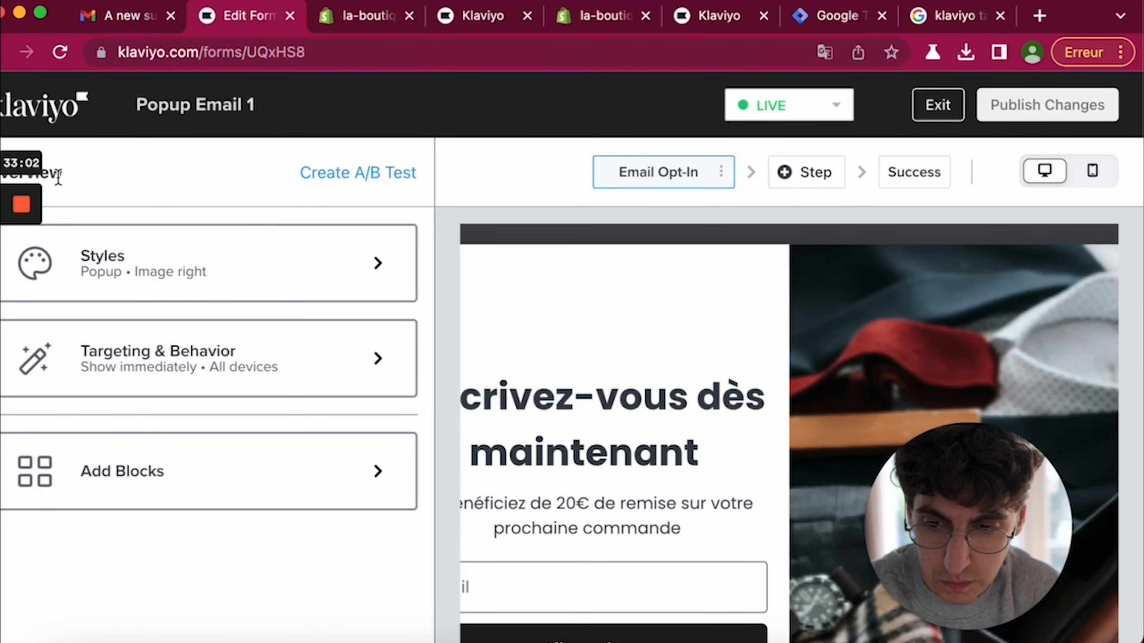
- Uncheck 'Don't show again after submit form or go to URL action' under Display Frequency
left_click(225, 374)
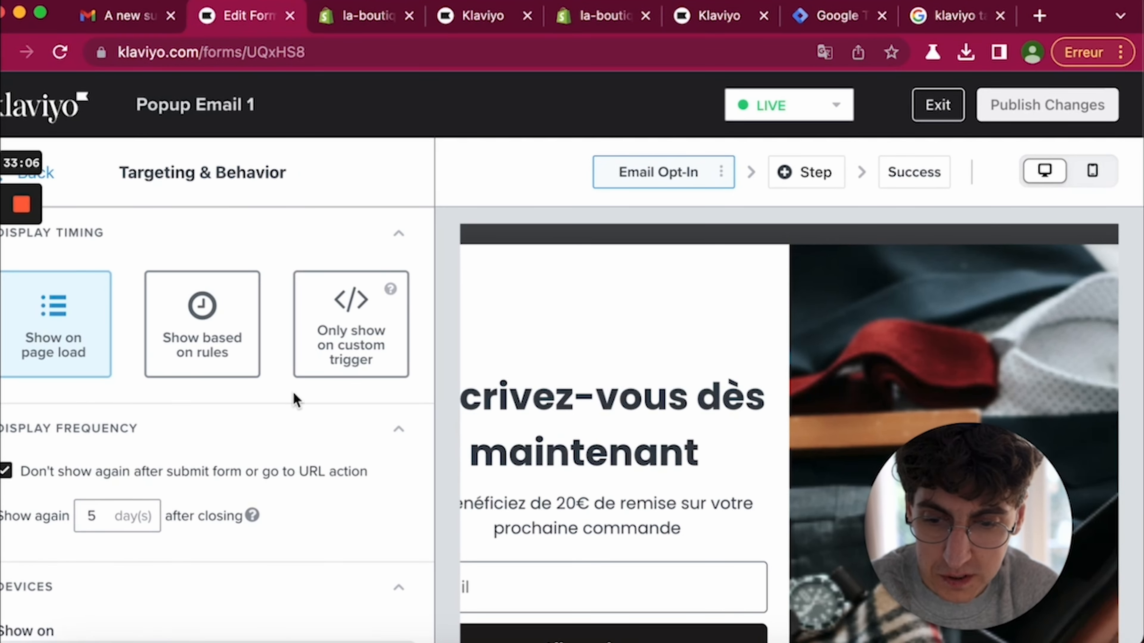
scroll(277, 397, "down", 1)
mouse_move(13, 261)
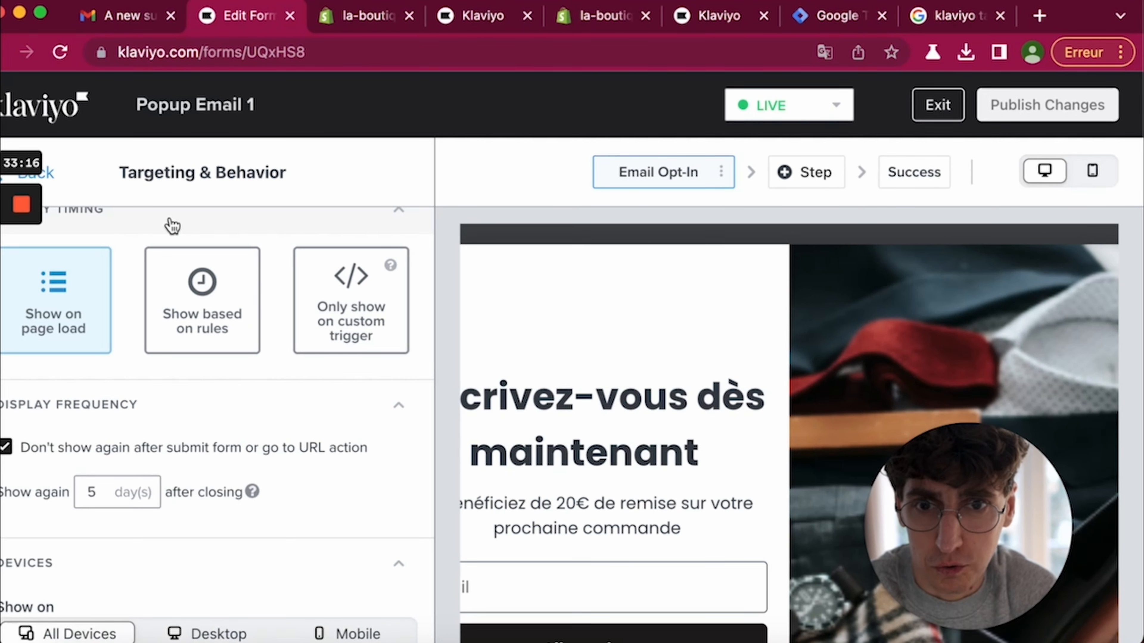
scroll(147, 329, "down", 3)
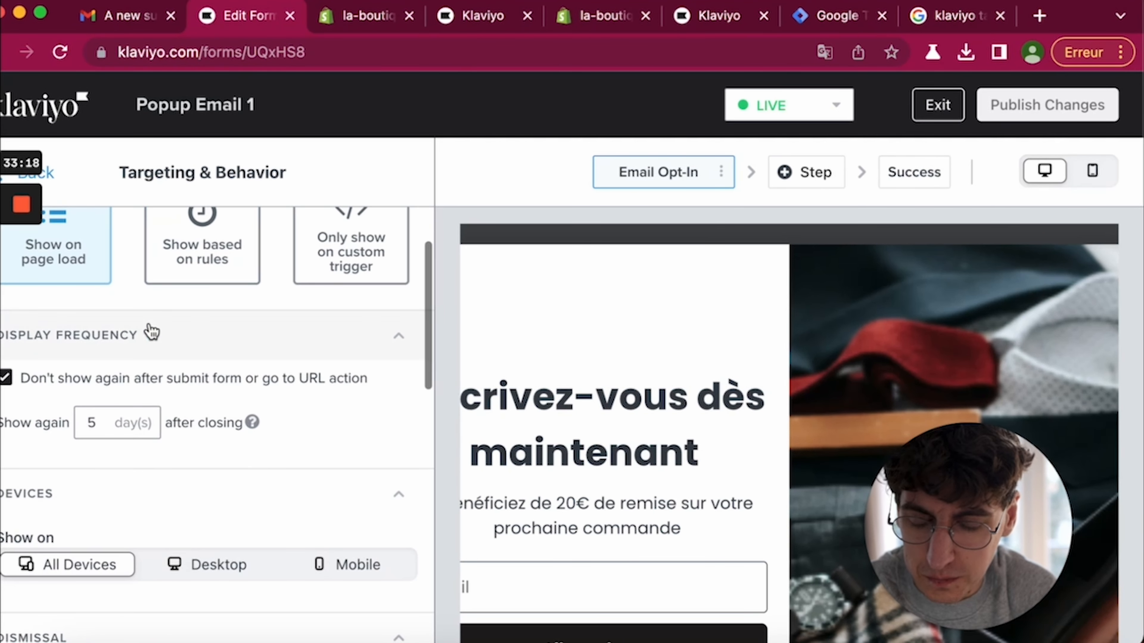
scroll(89, 396, "down", 2)
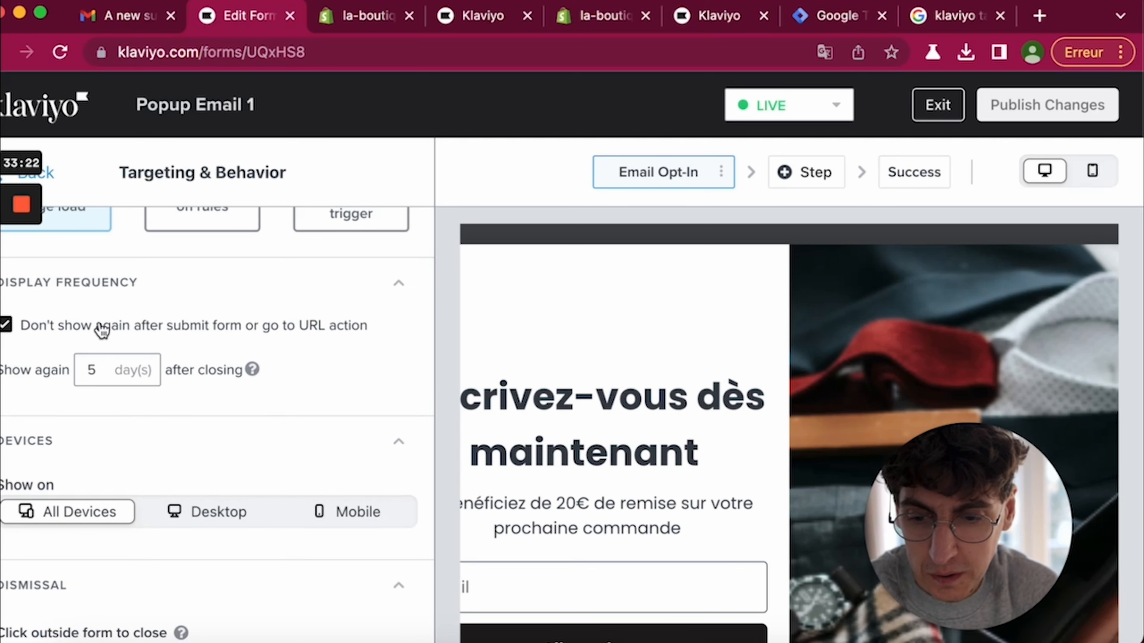
left_click(72, 333)
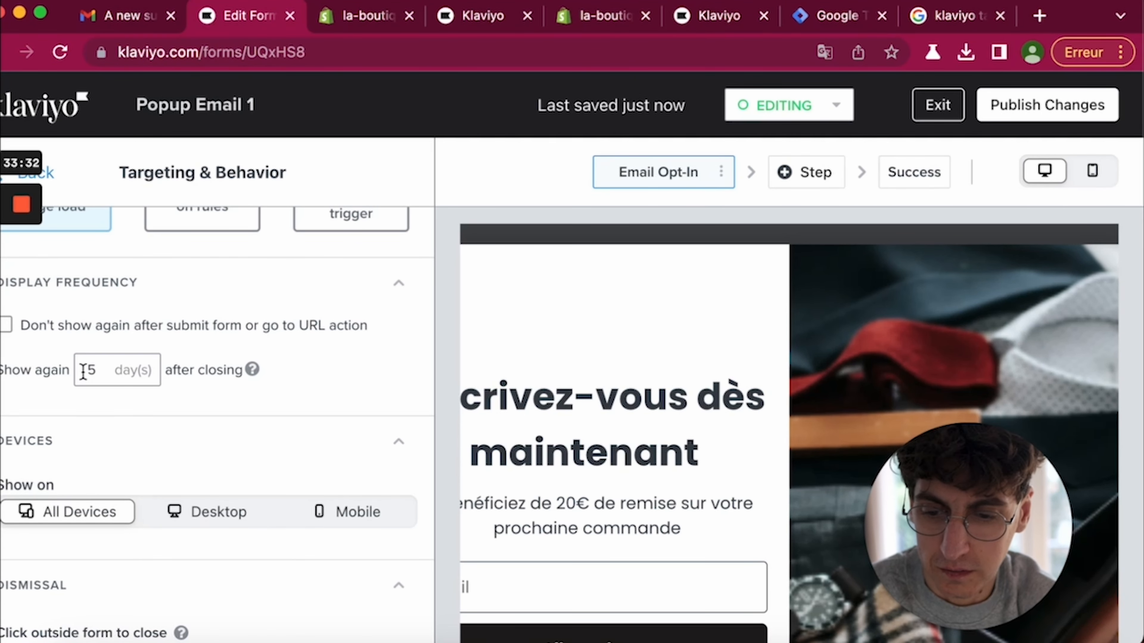
scroll(81, 373, "down", 3)
scroll(84, 378, "down", 3)
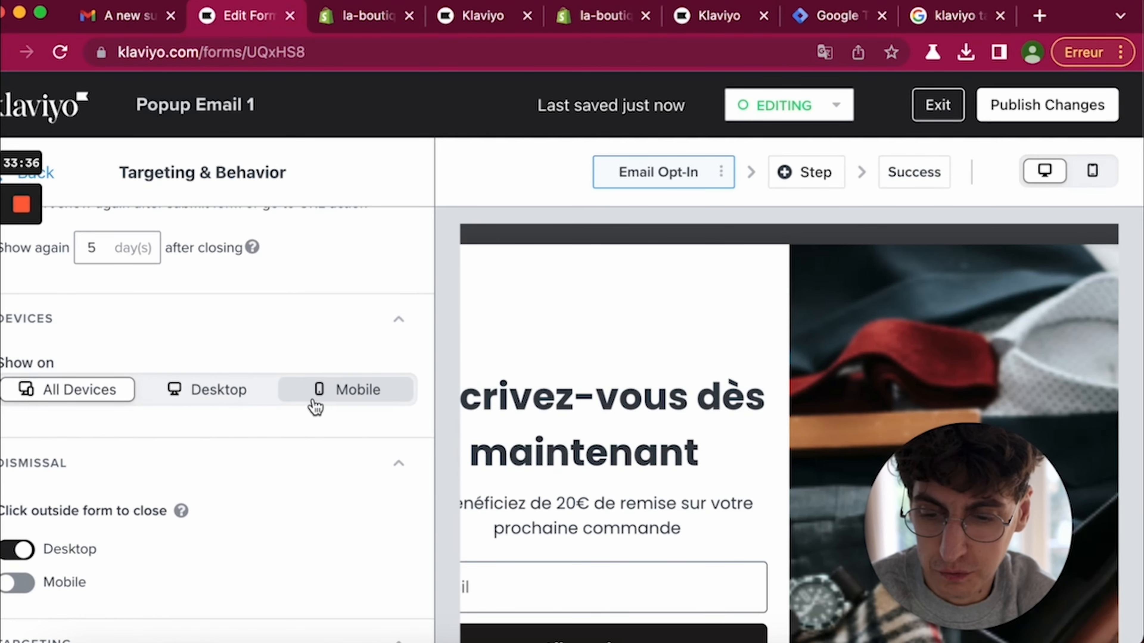
scroll(315, 405, "down", 5)
scroll(97, 412, "down", 3)
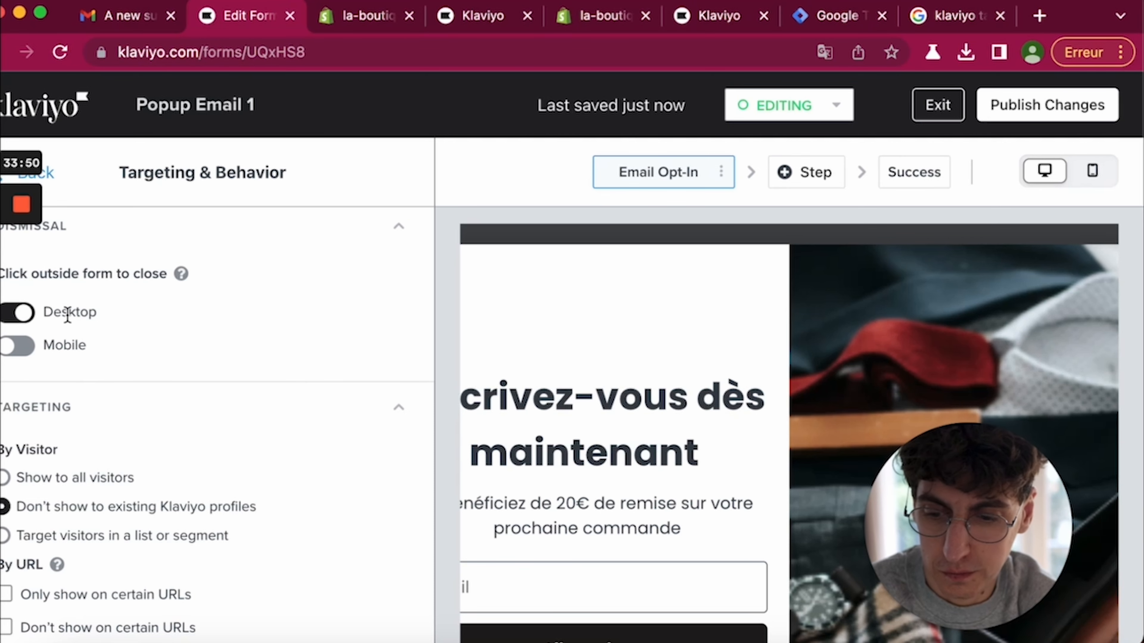
scroll(68, 315, "down", 2)
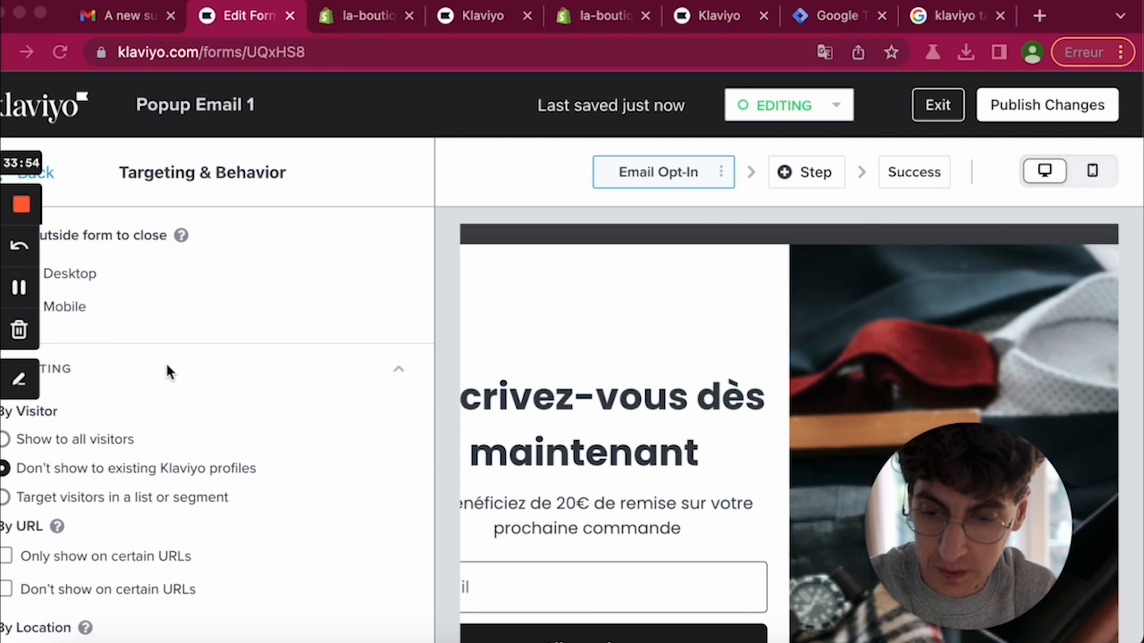
scroll(153, 453, "down", 3)
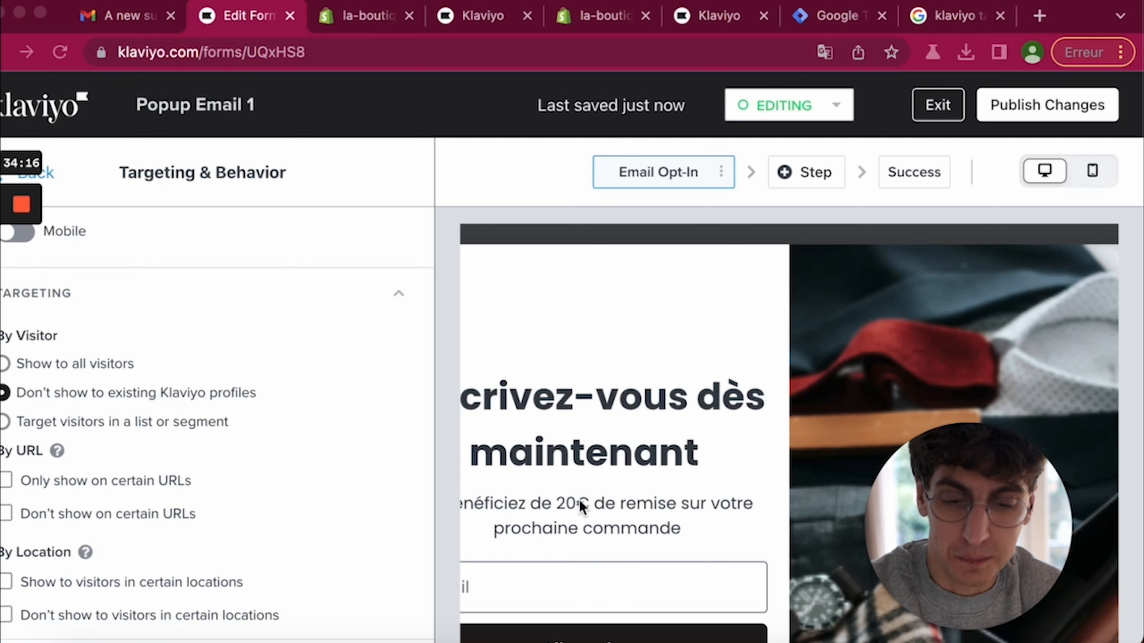
scroll(243, 467, "down", 3)
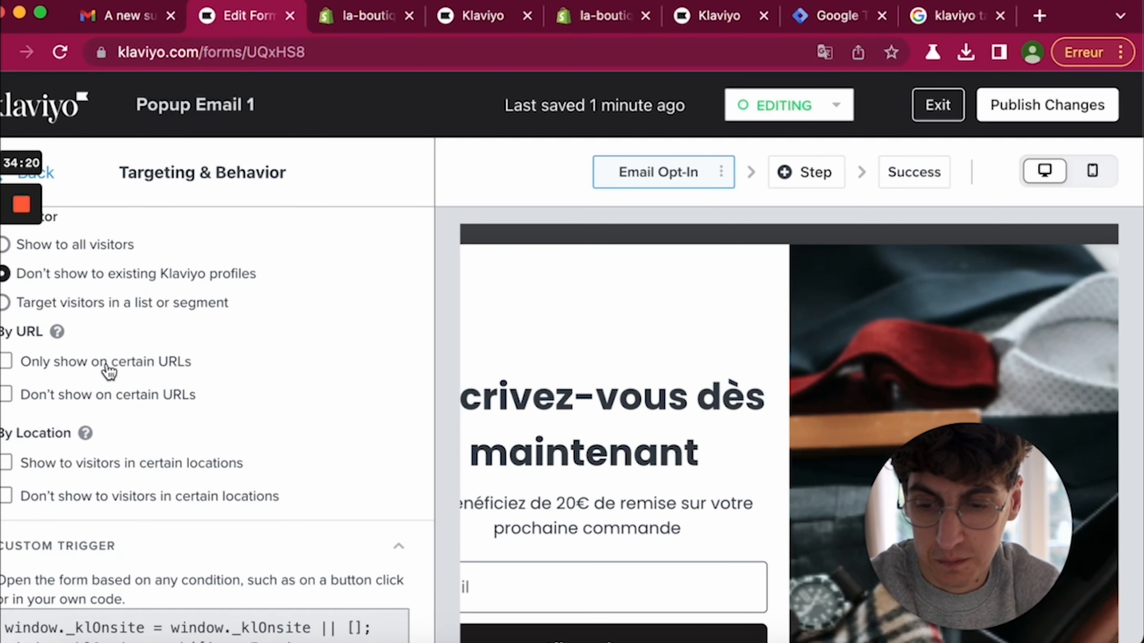
- Try show-only and exclude URL rules with /blog, then remove URL targeting
left_click(109, 372)
left_click(219, 404)
type("/blog")
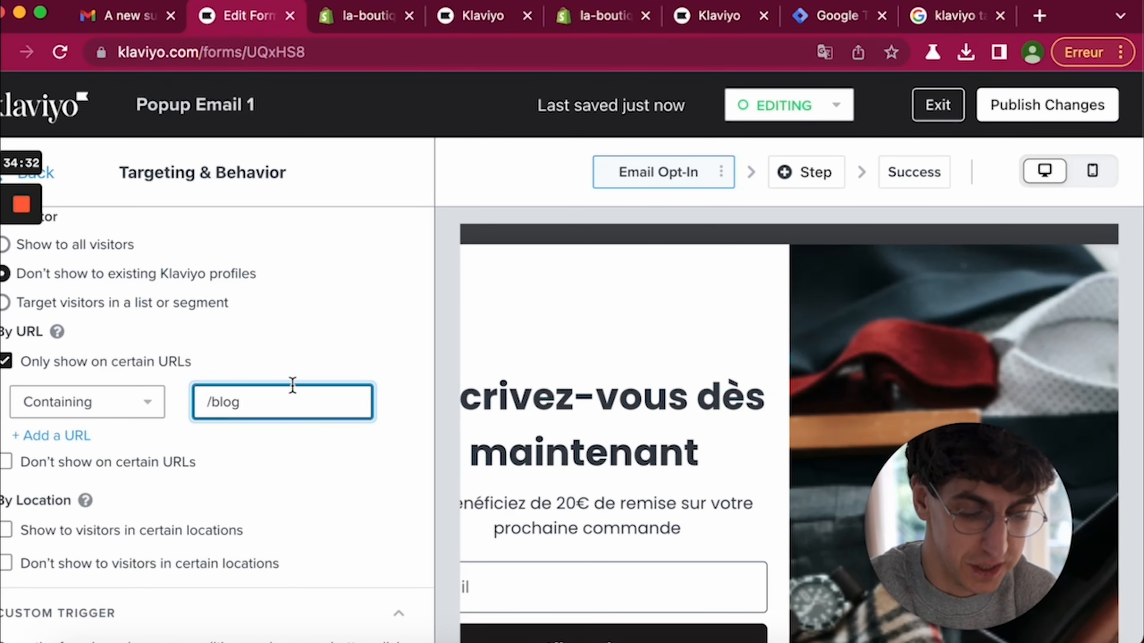
scroll(289, 464, "down", 3)
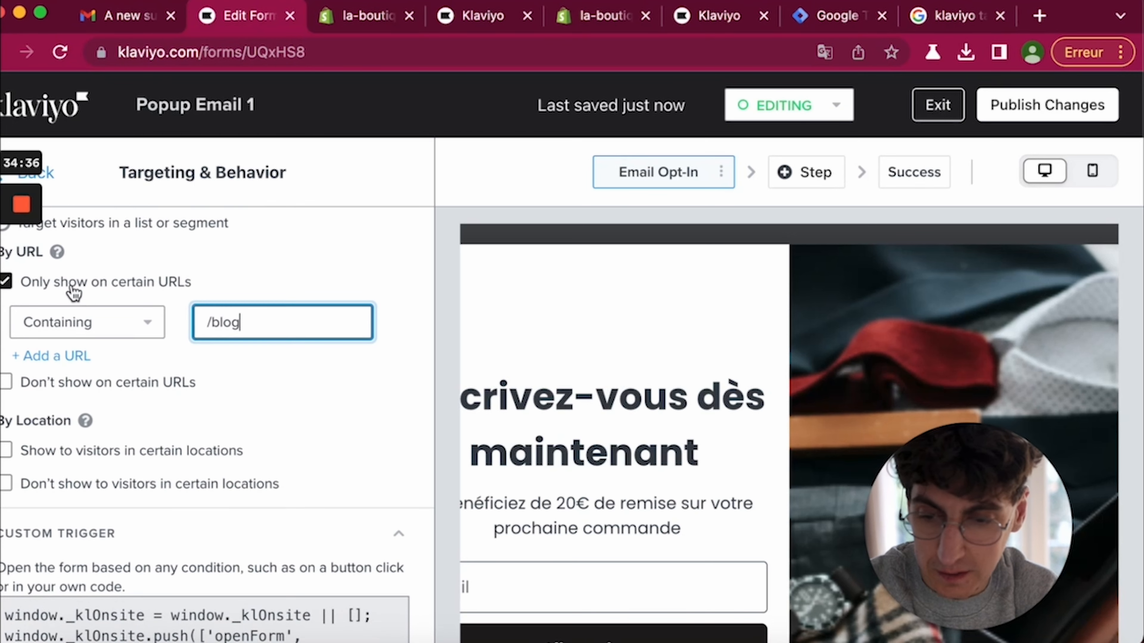
left_click(75, 290)
left_click(115, 318)
left_click(236, 365)
type("/blog")
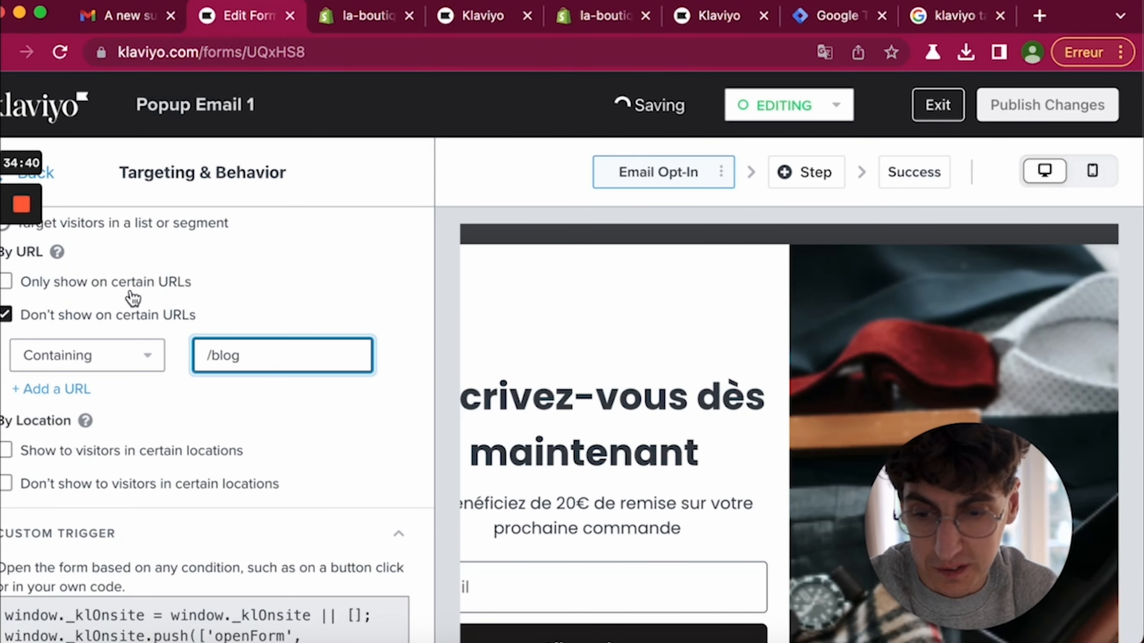
left_click(135, 315)
- Turn on 'Show to visitors in certain locations' and add Belgium
left_click(183, 386)
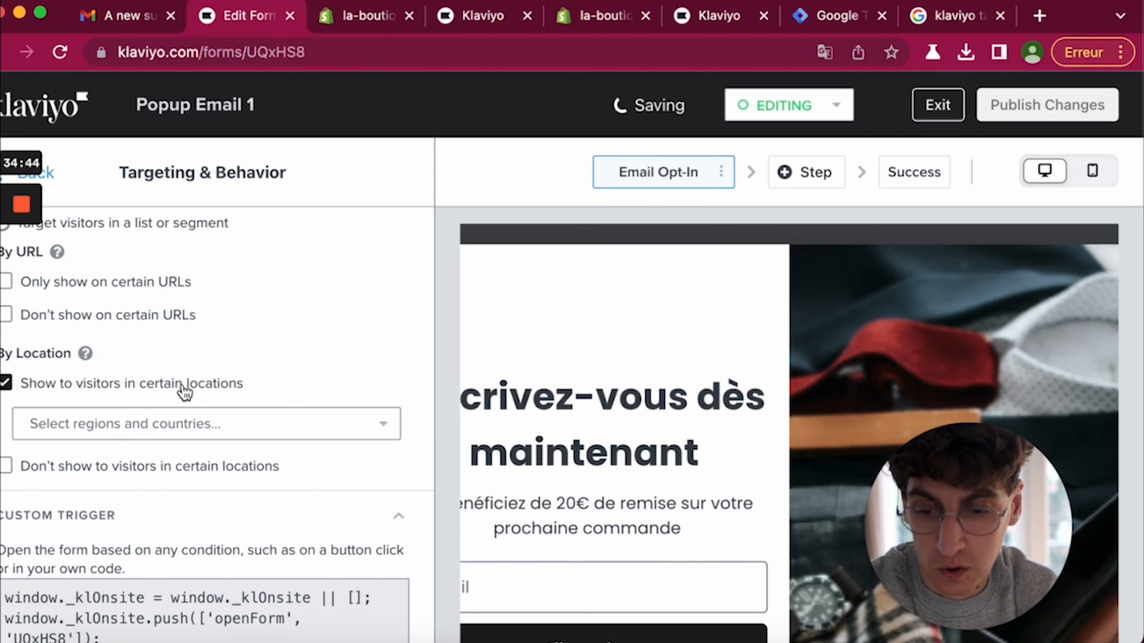
left_click(232, 433)
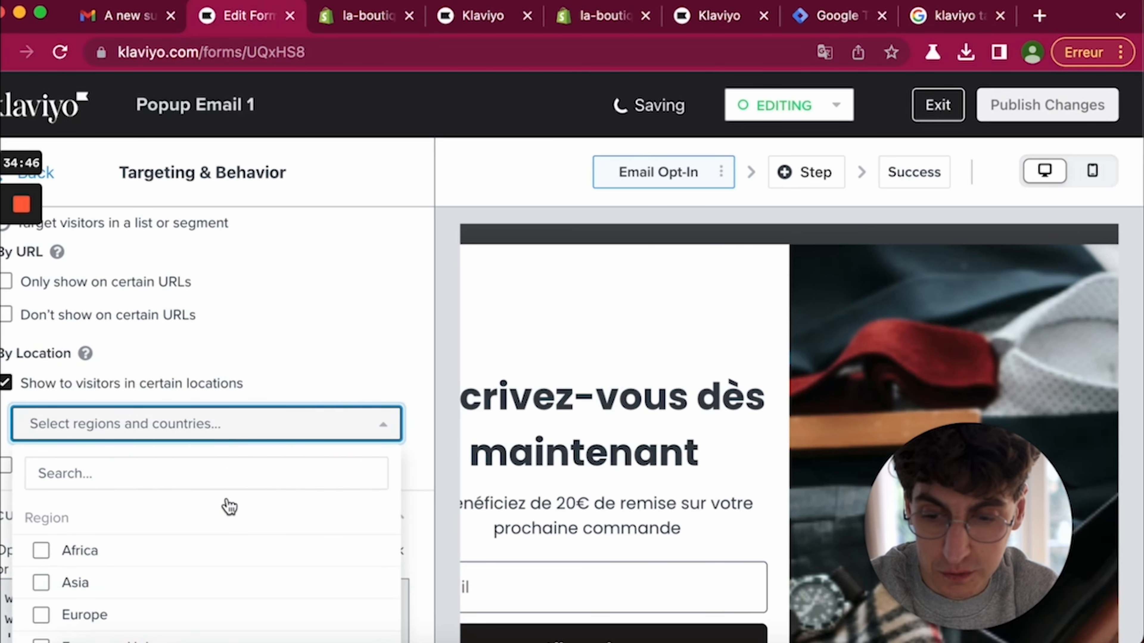
left_click(149, 428)
left_click(148, 425)
left_click(150, 477)
type("belgique")
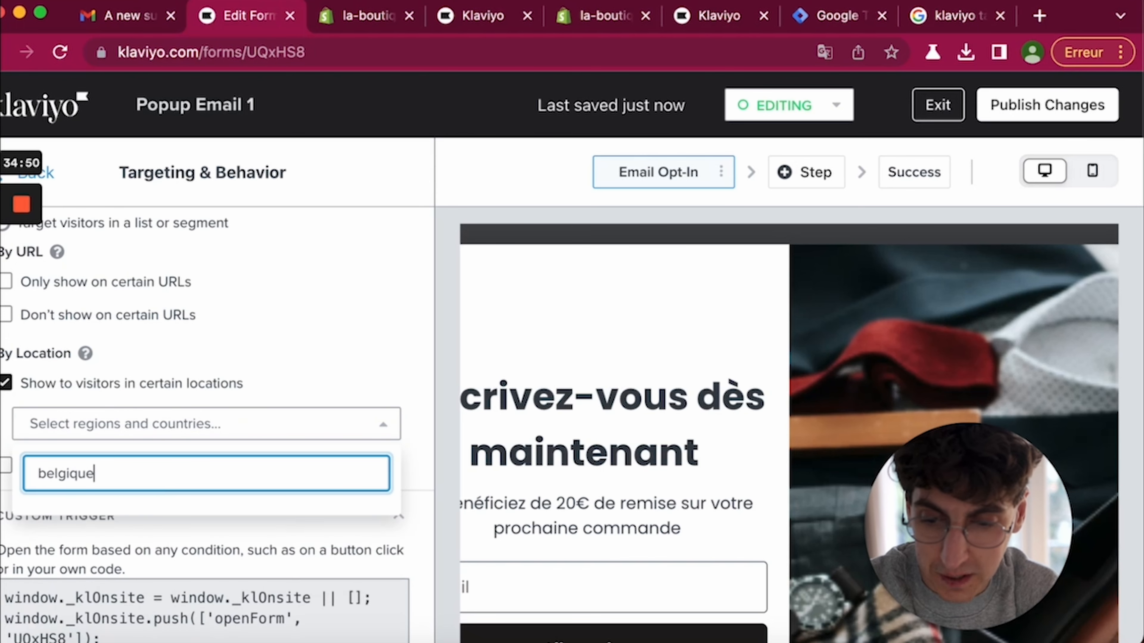
key("BackSpace")
key("BackSpace")
key("BackSpace")
type("um")
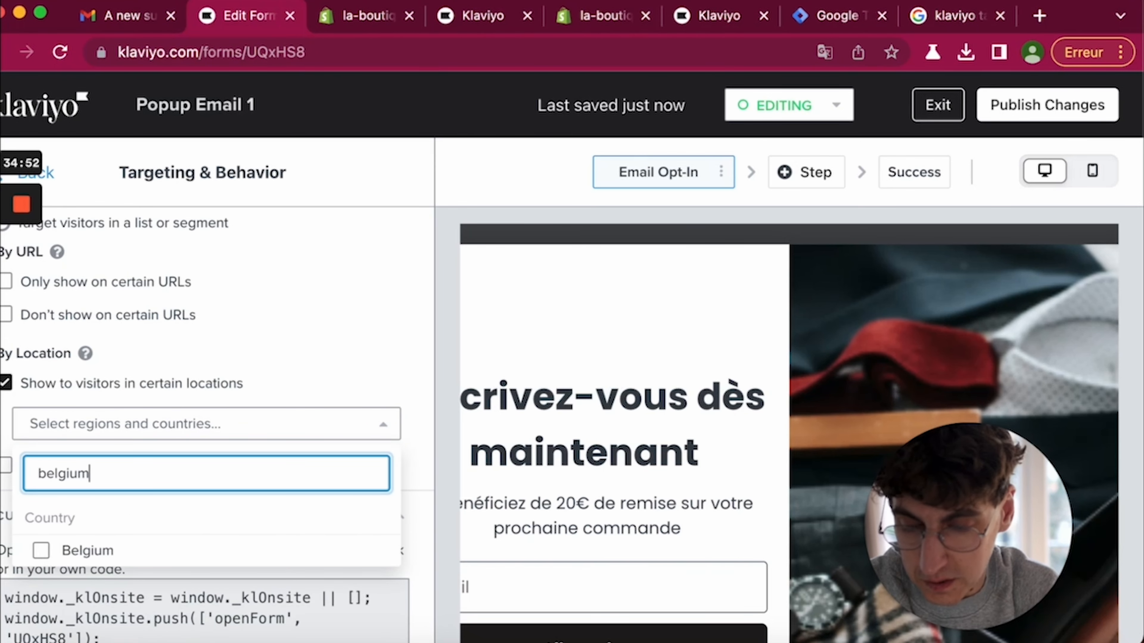
left_click(107, 554)
left_click(217, 367)
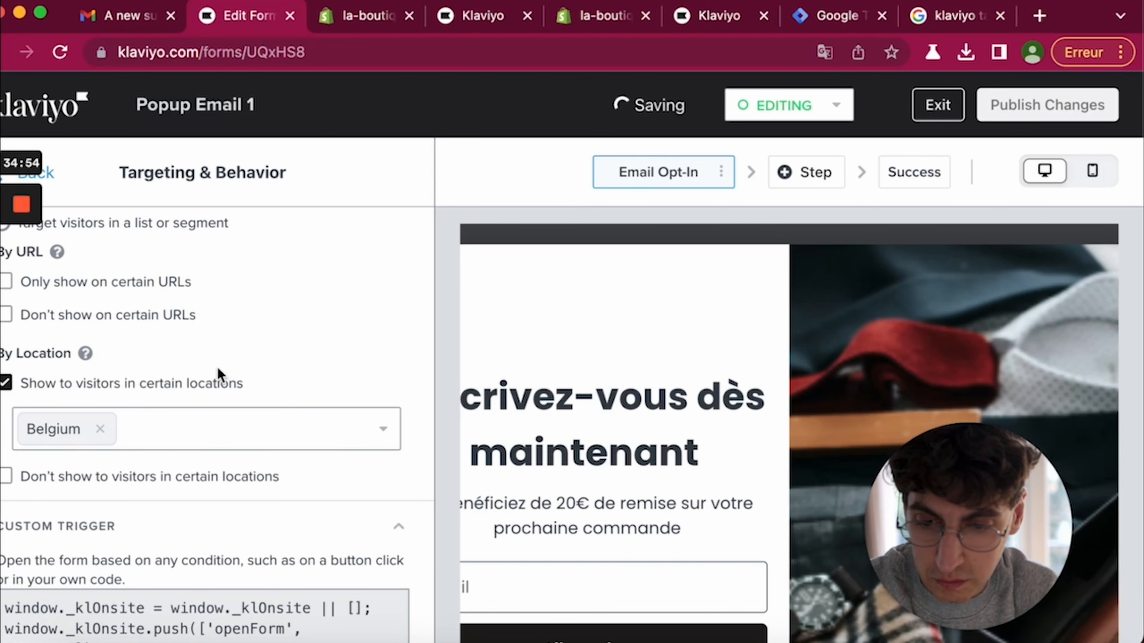
- Remove Belgium so no locations remain selected
scroll(219, 374, "down", 3)
scroll(135, 327, "up", 2)
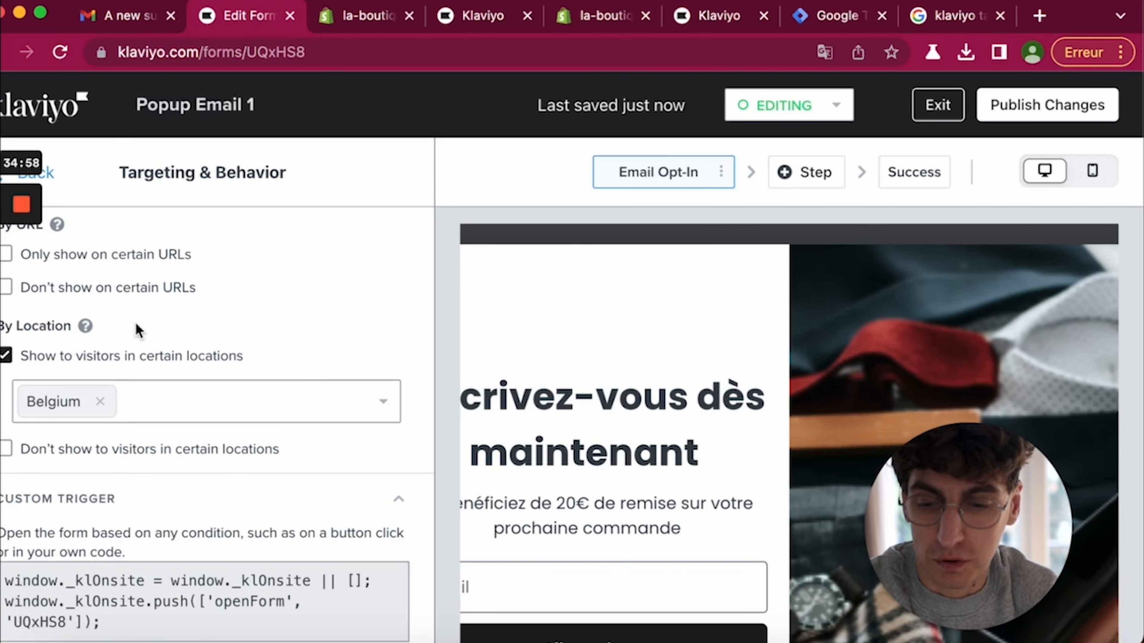
left_click(101, 402)
scroll(102, 404, "down", 4)
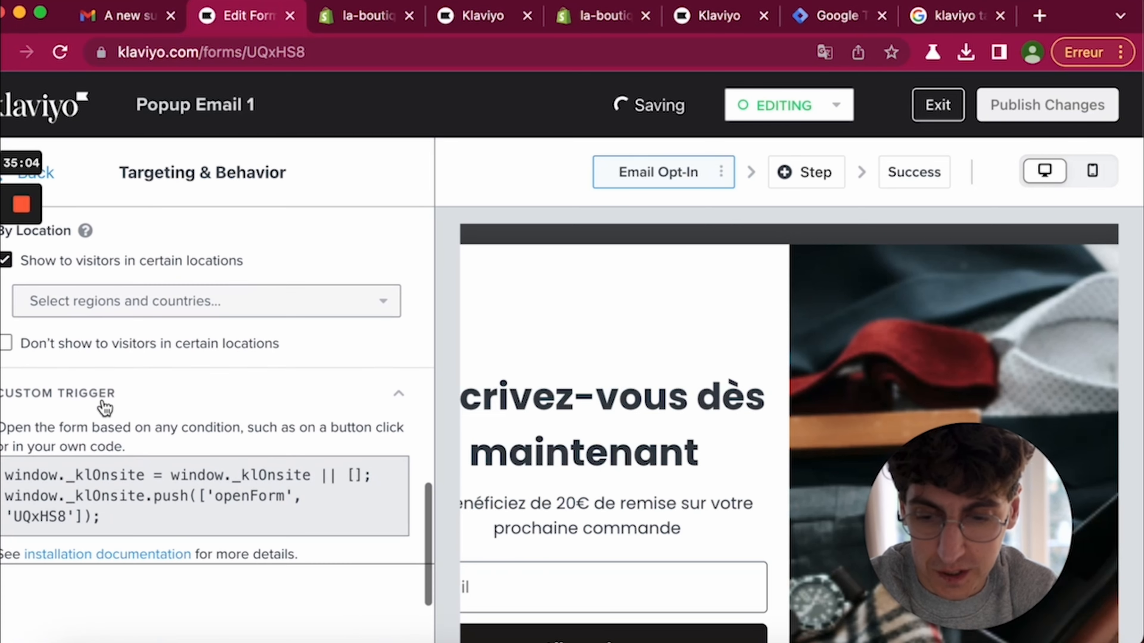
scroll(306, 436, "up", 4)
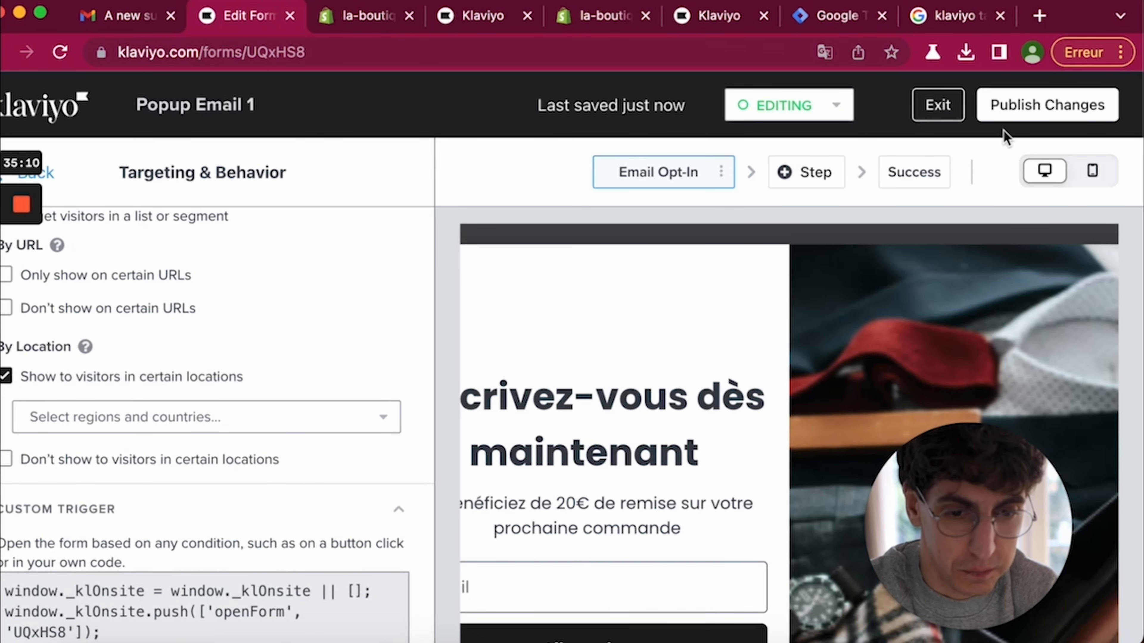
- Publish the popup's changes and exit to the Signup Forms list
left_click(1028, 119)
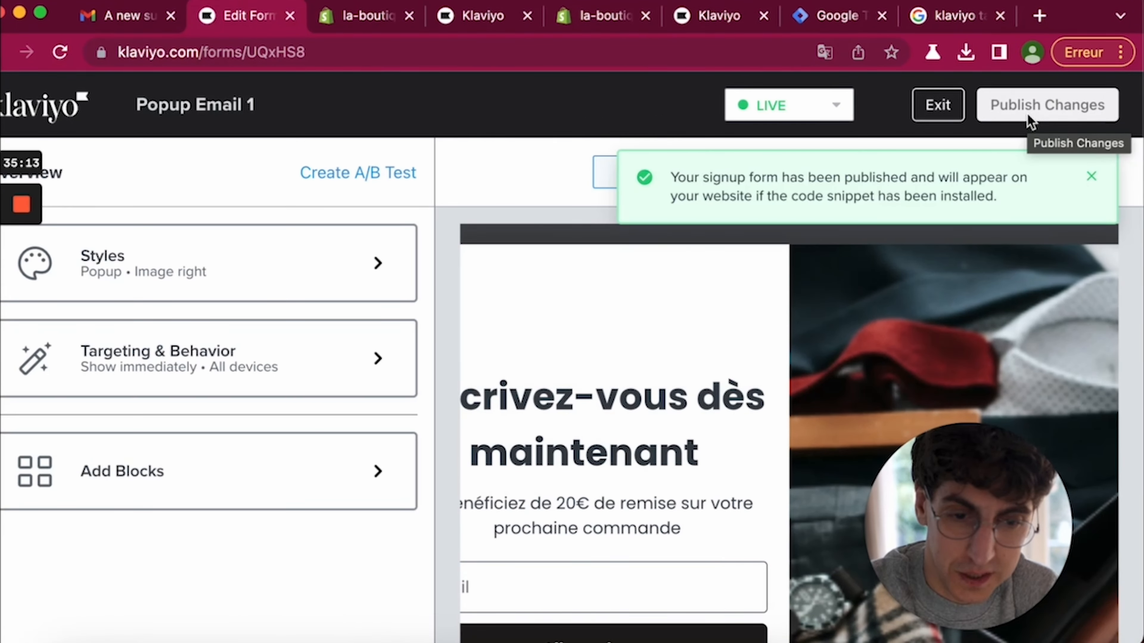
left_click(938, 104)
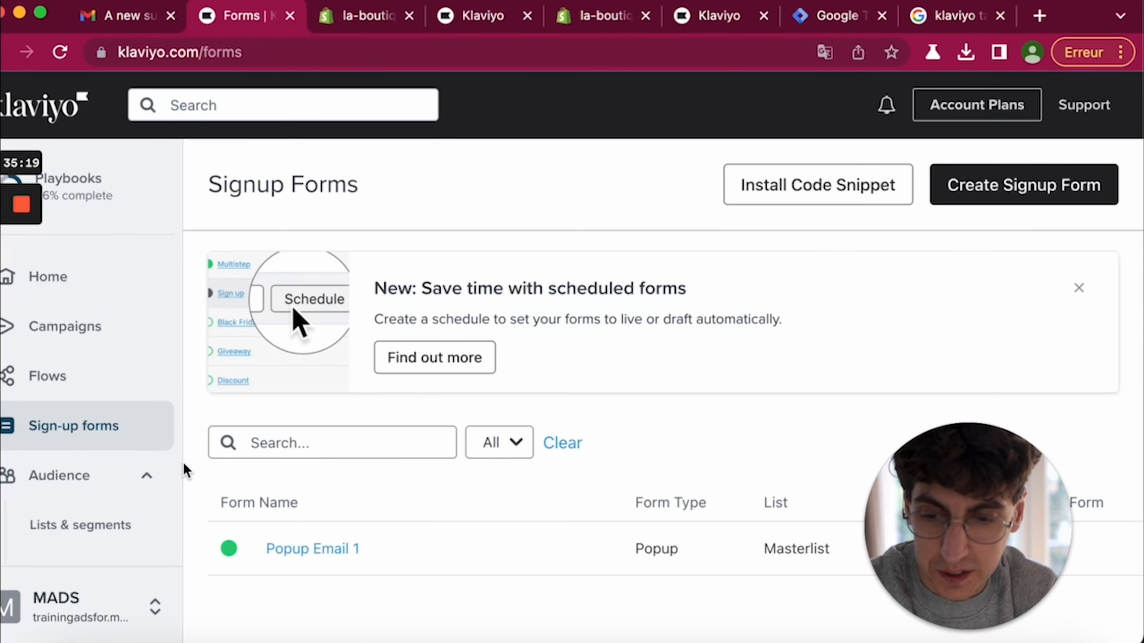
scroll(642, 475, "down", 2)
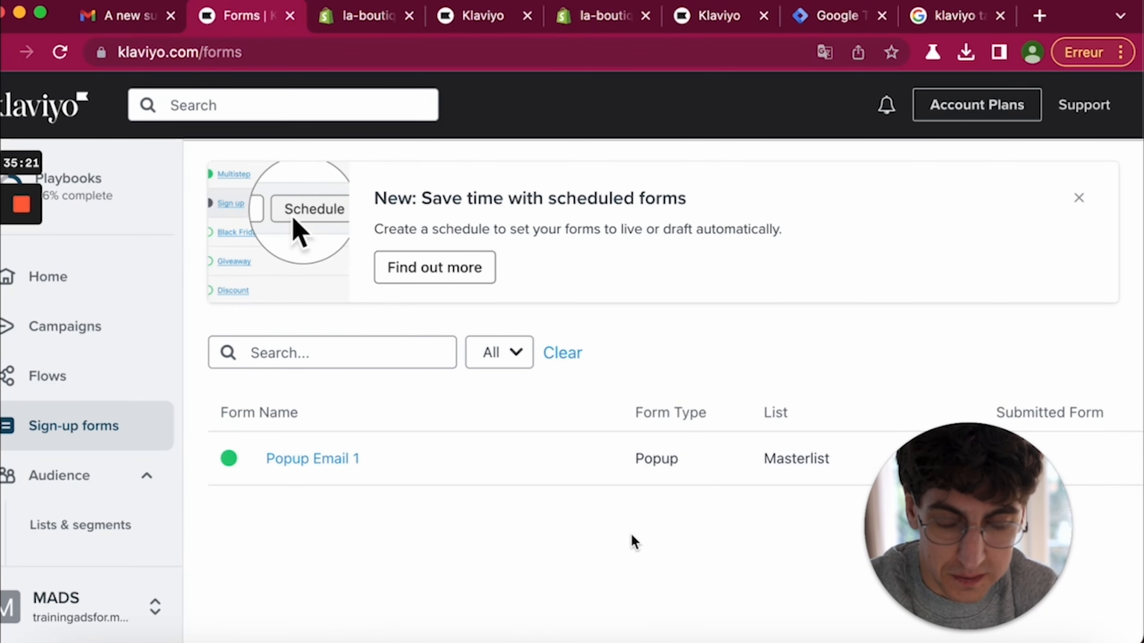
mouse_move(544, 455)
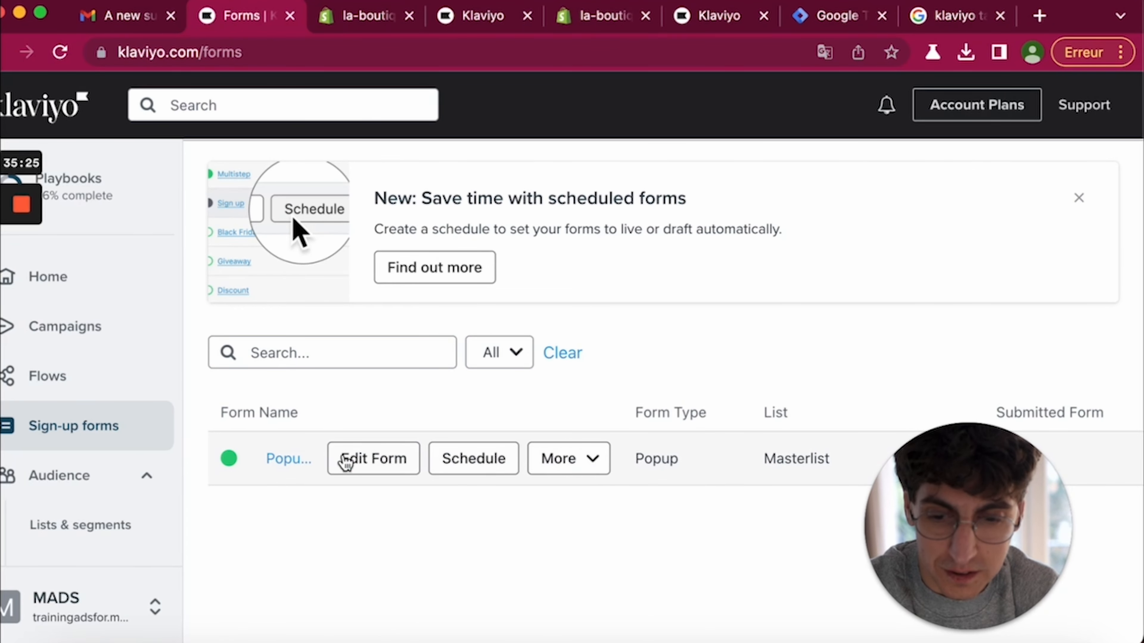
left_click(288, 460)
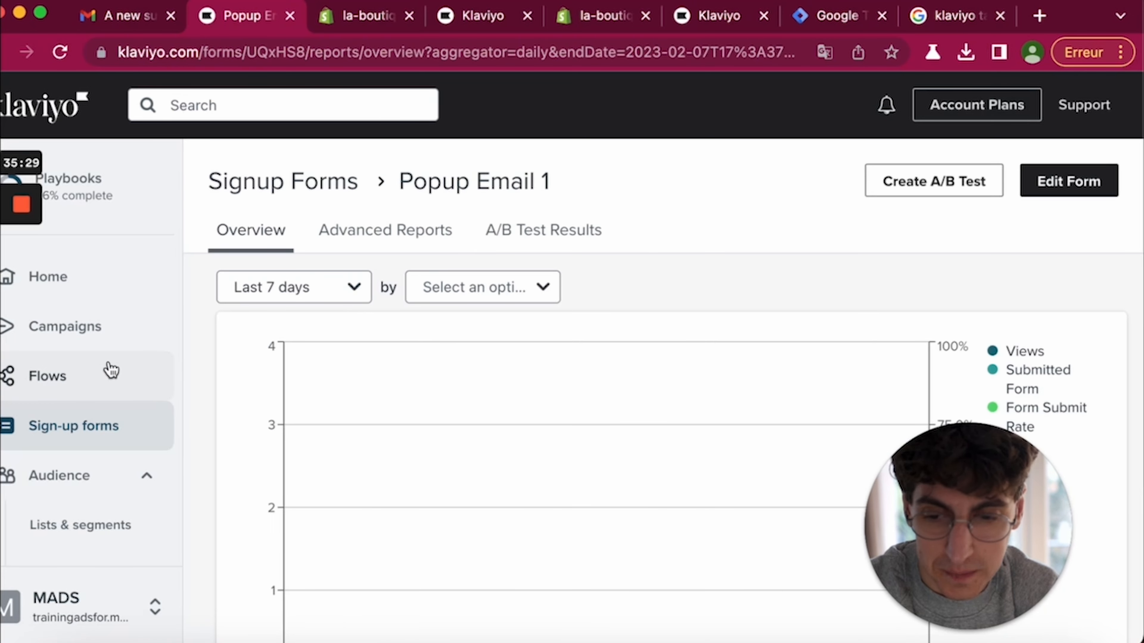
left_click(118, 381)
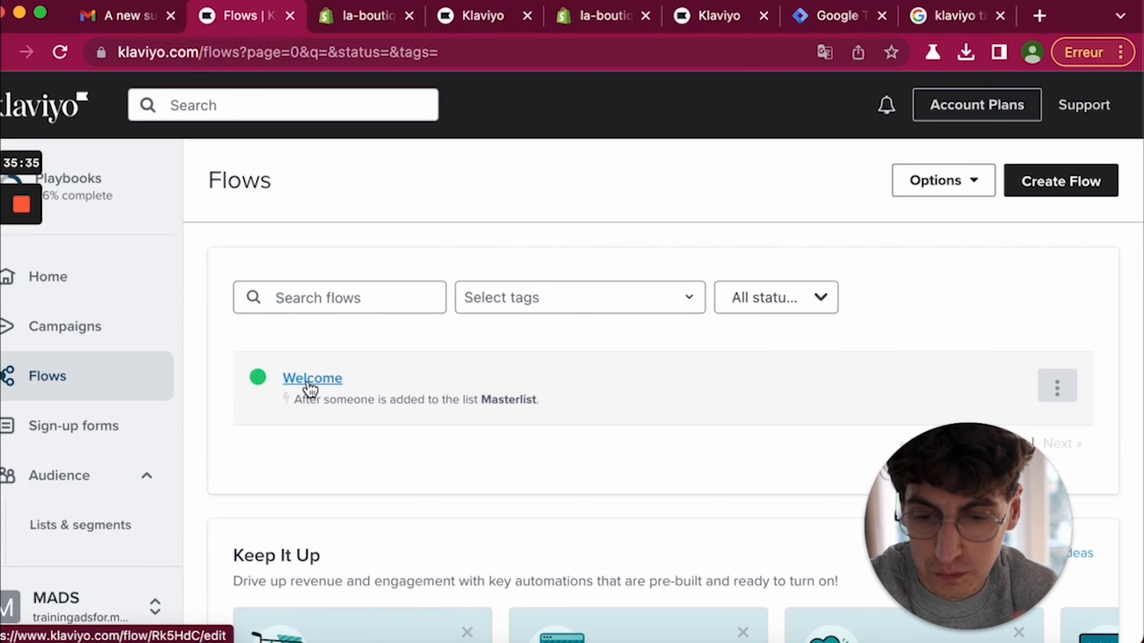
left_click(311, 382)
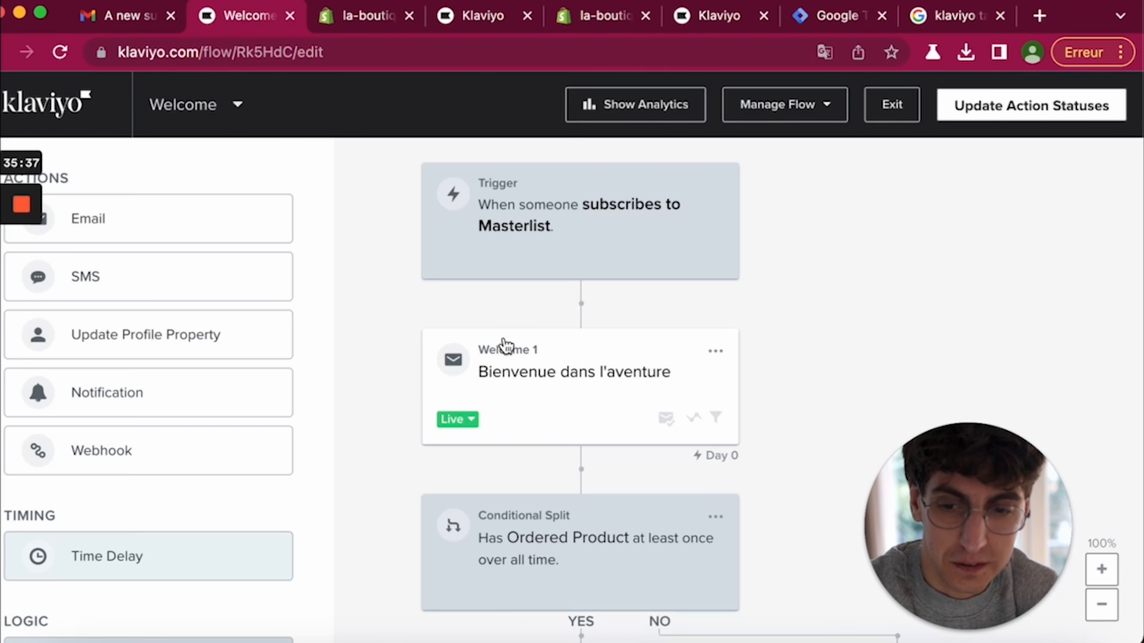
left_click(869, 112)
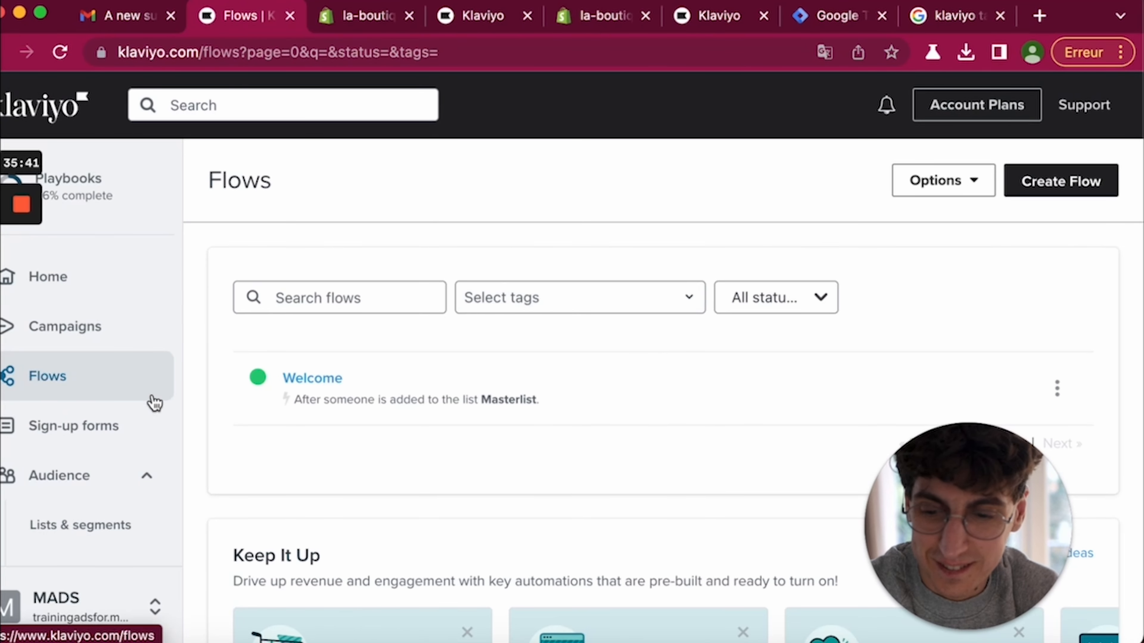
left_click(133, 426)
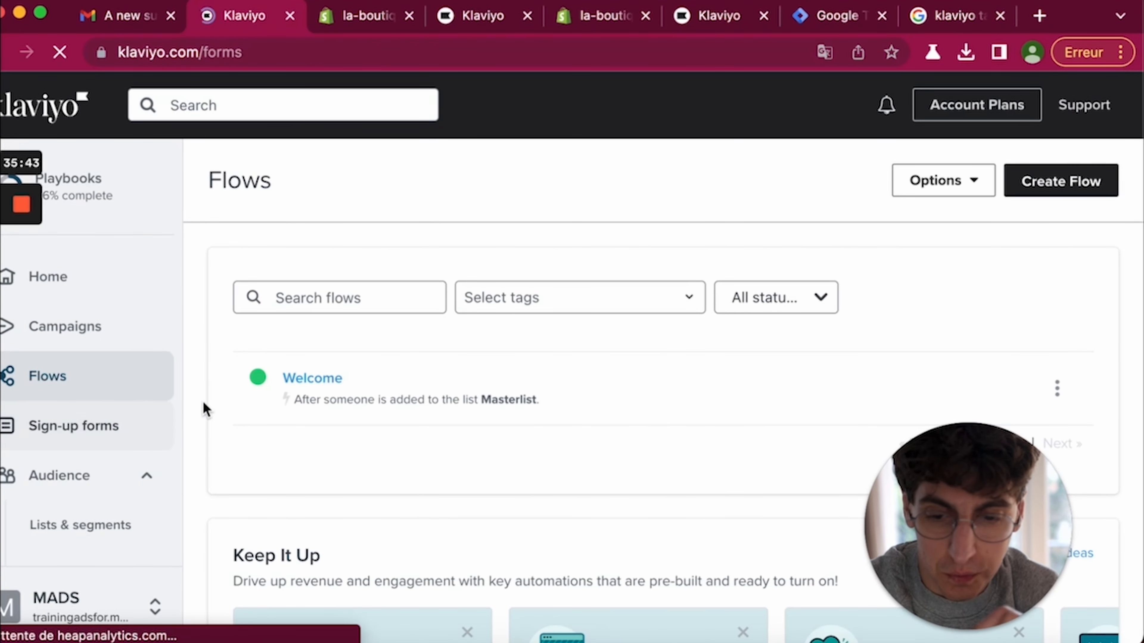
mouse_move(434, 550)
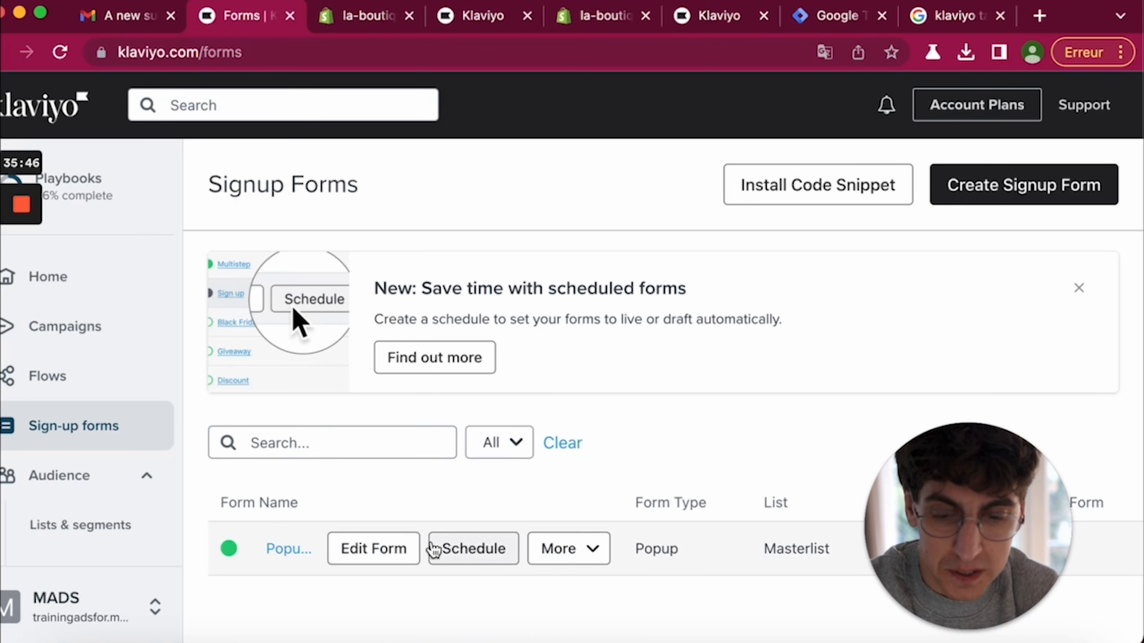
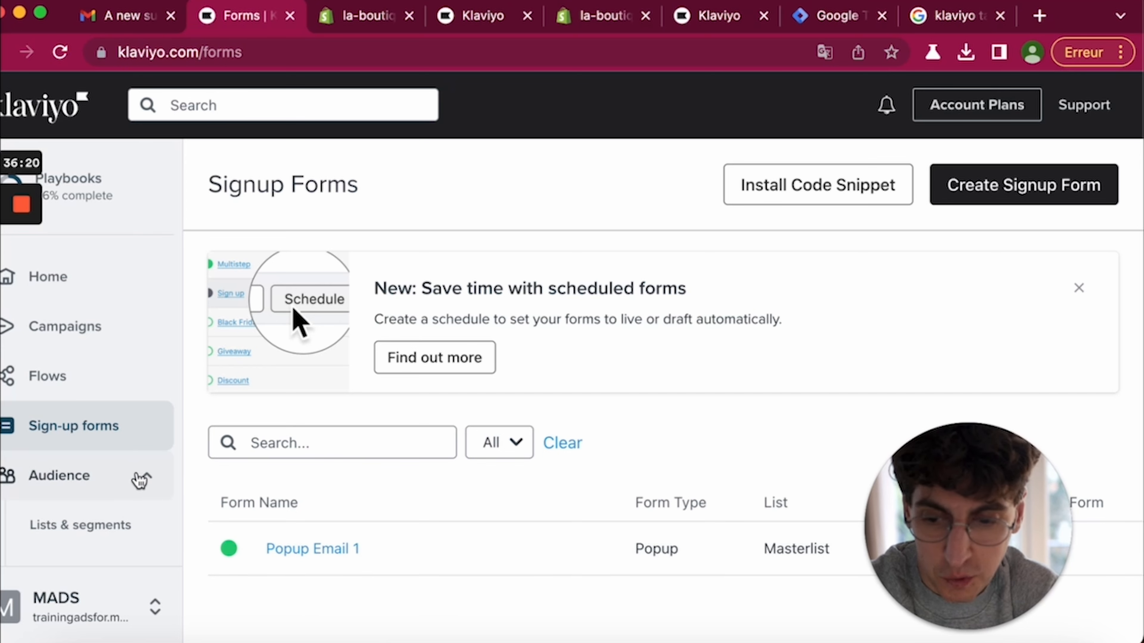
- Open the Overview dashboard from Analytics > Dashboards
scroll(161, 450, "down", 7)
scroll(279, 467, "down", 2)
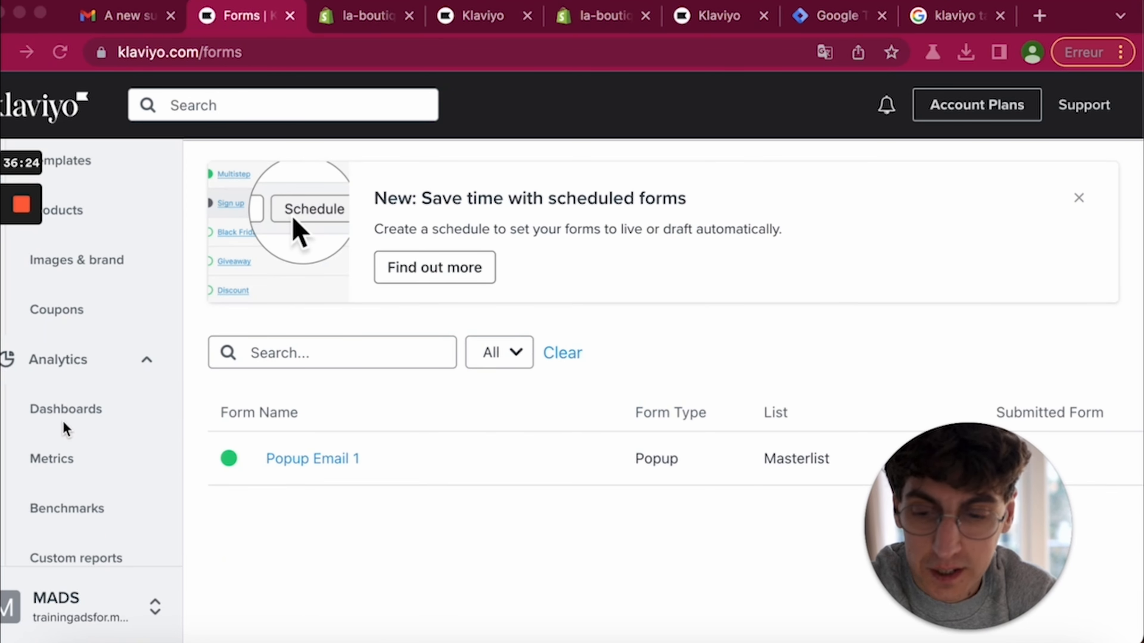
left_click(72, 414)
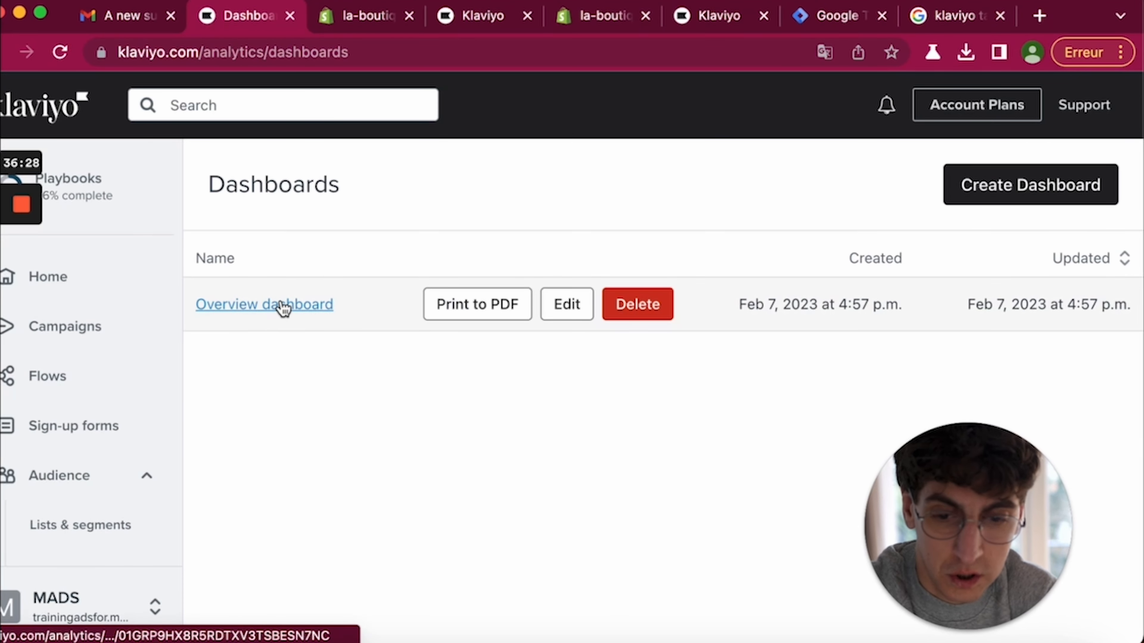
left_click(284, 305)
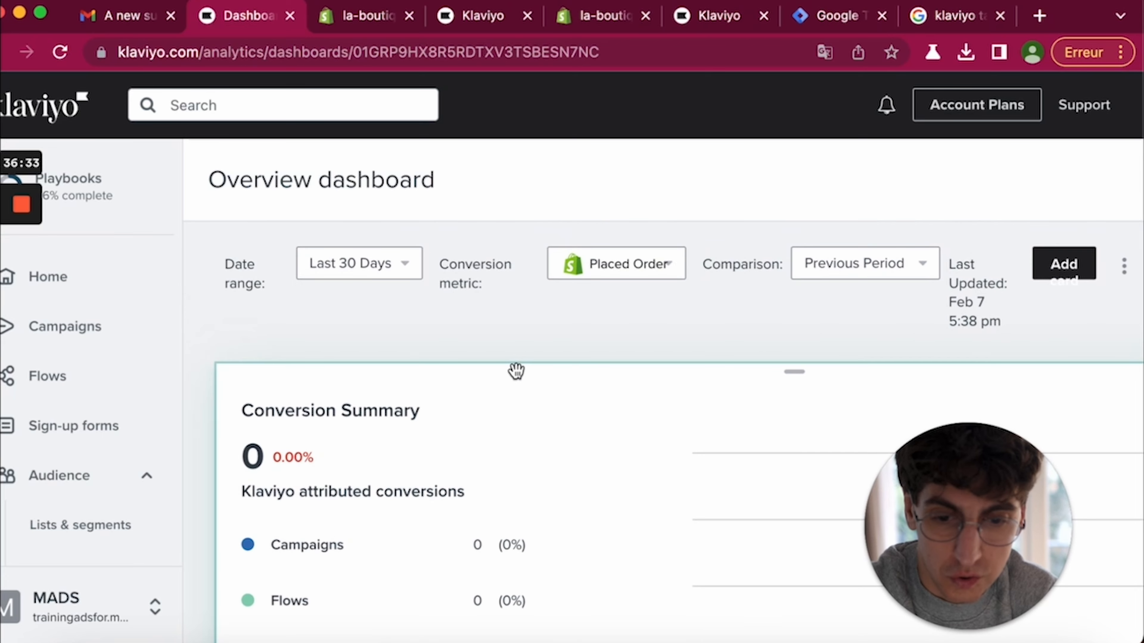
- Review the Conversion Summary and Campaign Performance figures (64 delivered, 9 unique opens at 14.06%)
scroll(515, 370, "down", 2)
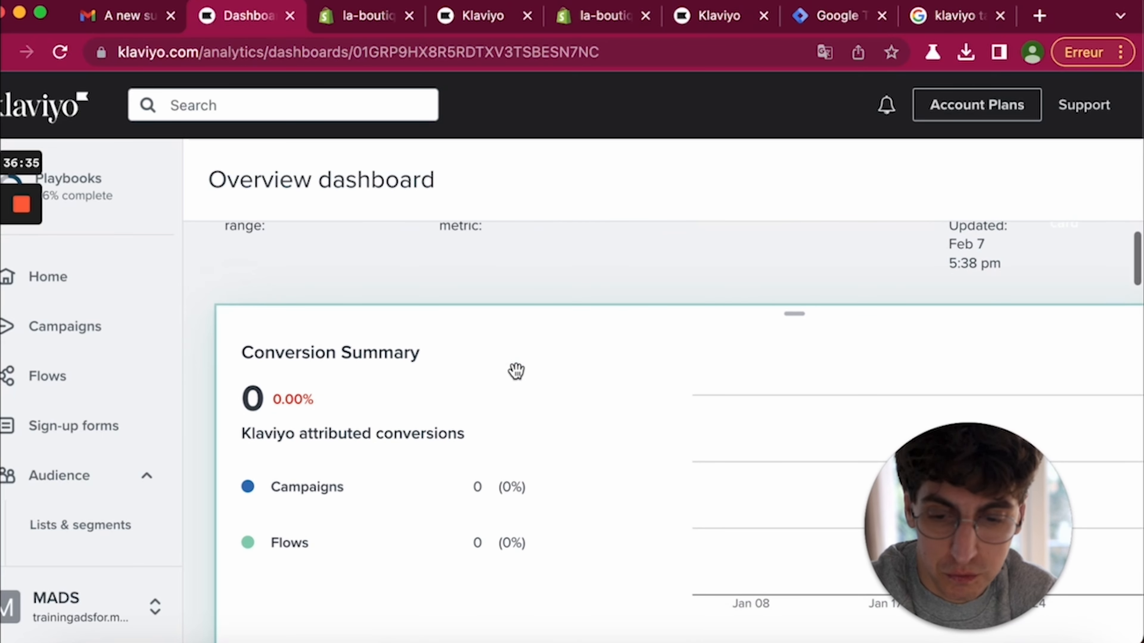
scroll(352, 468, "down", 2)
mouse_move(700, 389)
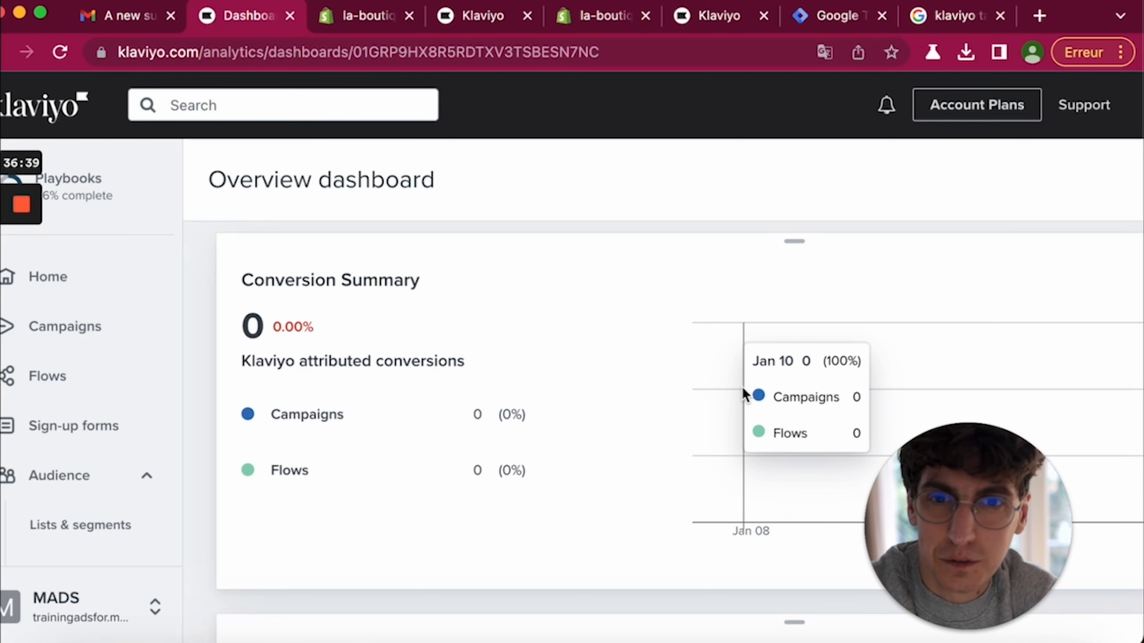
scroll(741, 386, "down", 1)
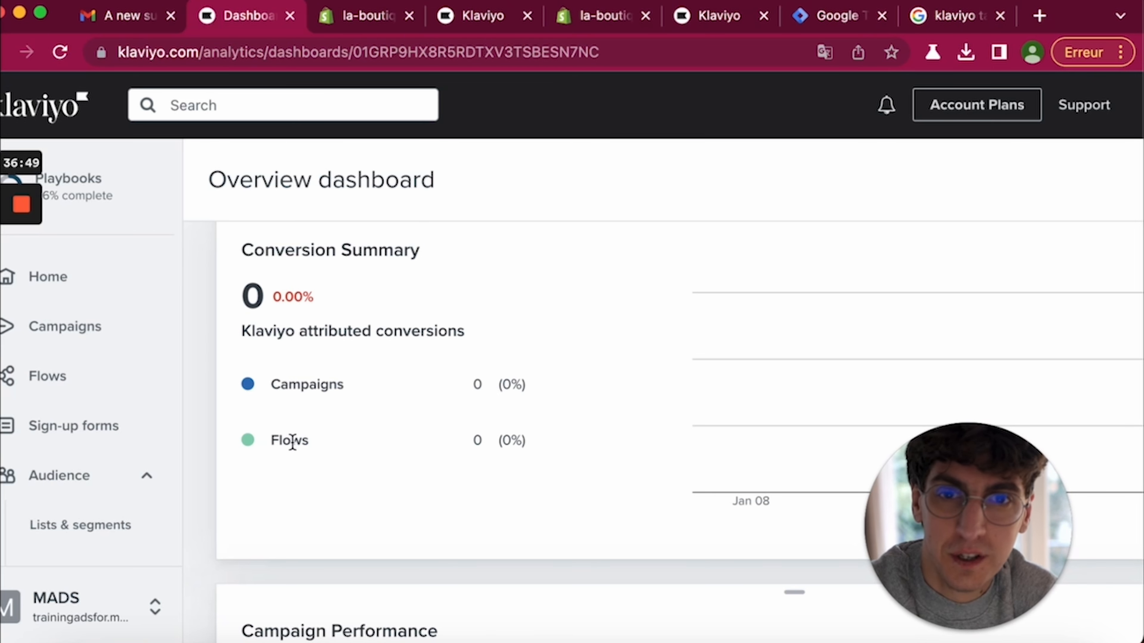
scroll(292, 441, "down", 2)
scroll(292, 441, "up", 3)
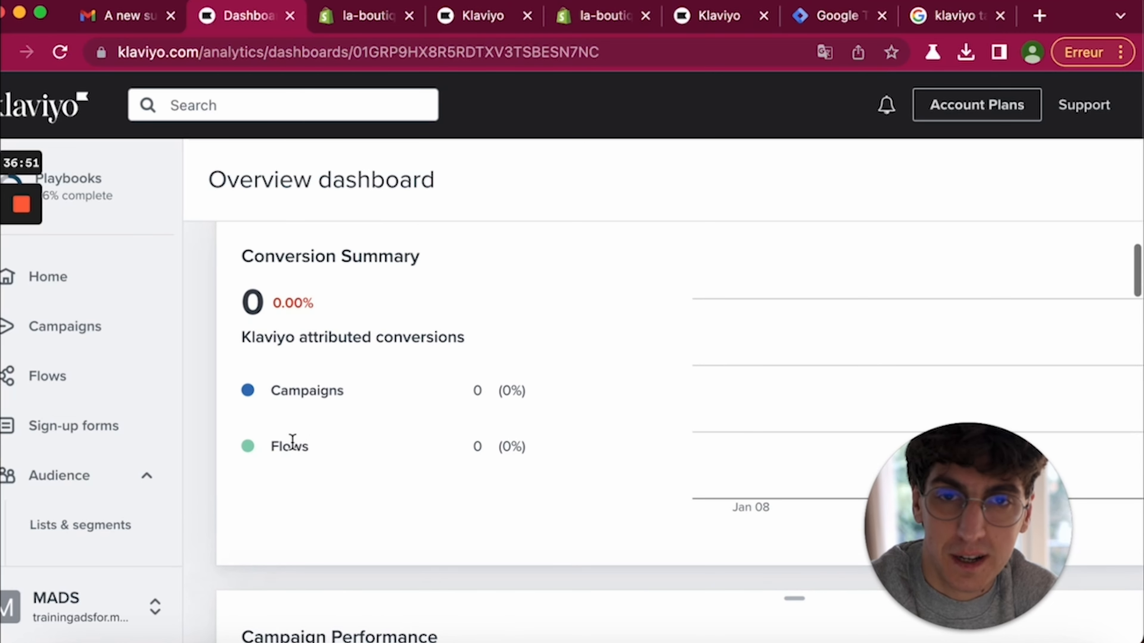
scroll(293, 442, "up", 2)
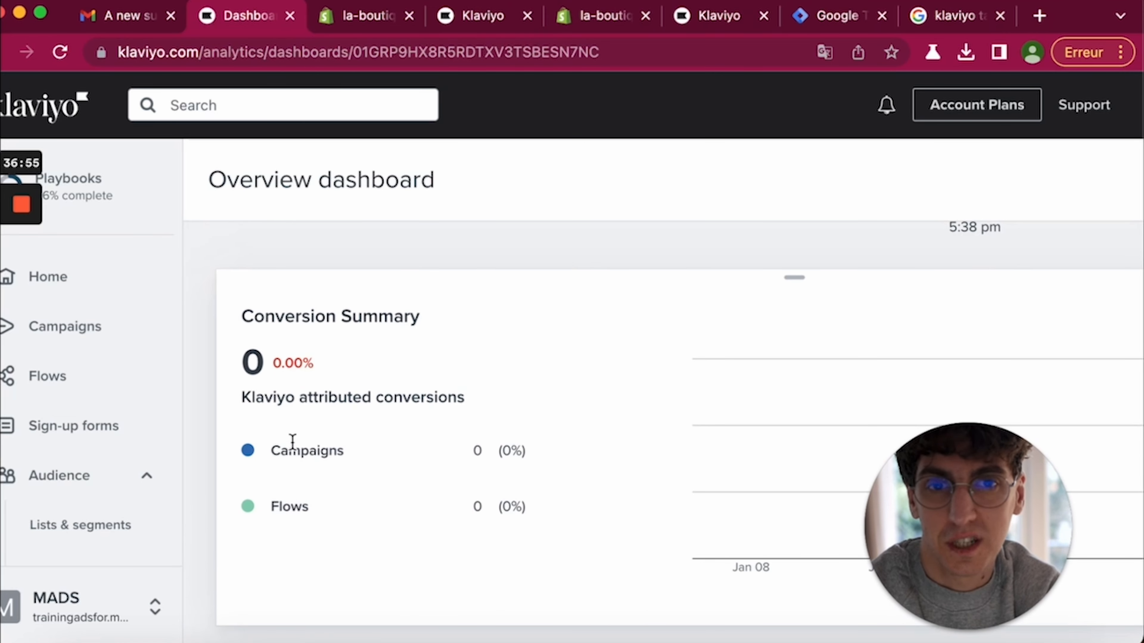
scroll(292, 441, "down", 1)
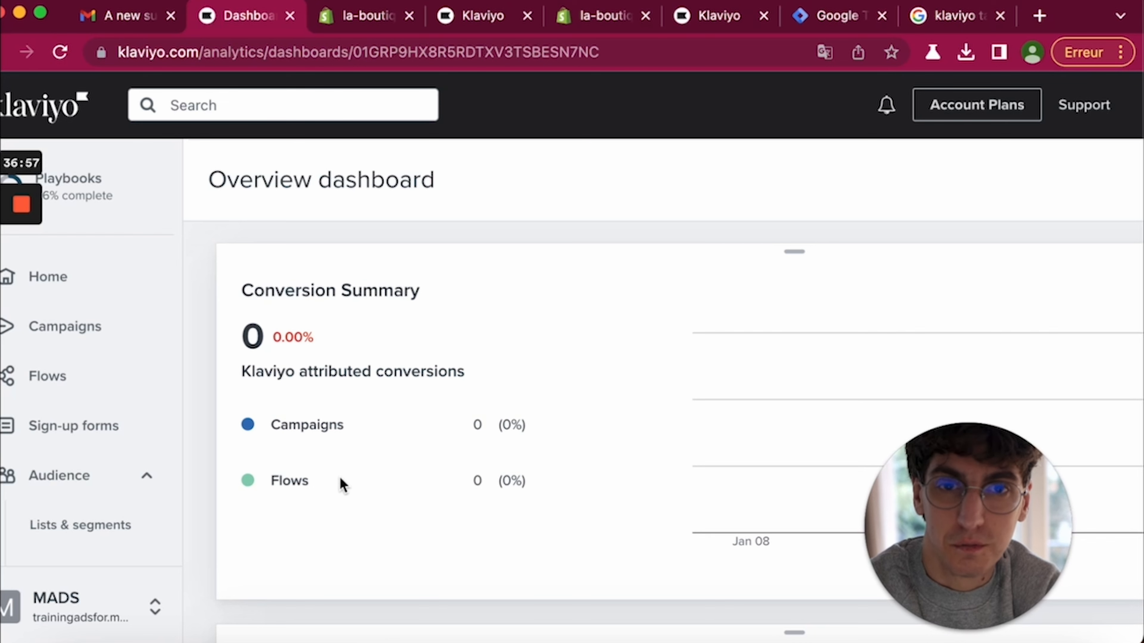
scroll(317, 507, "down", 1)
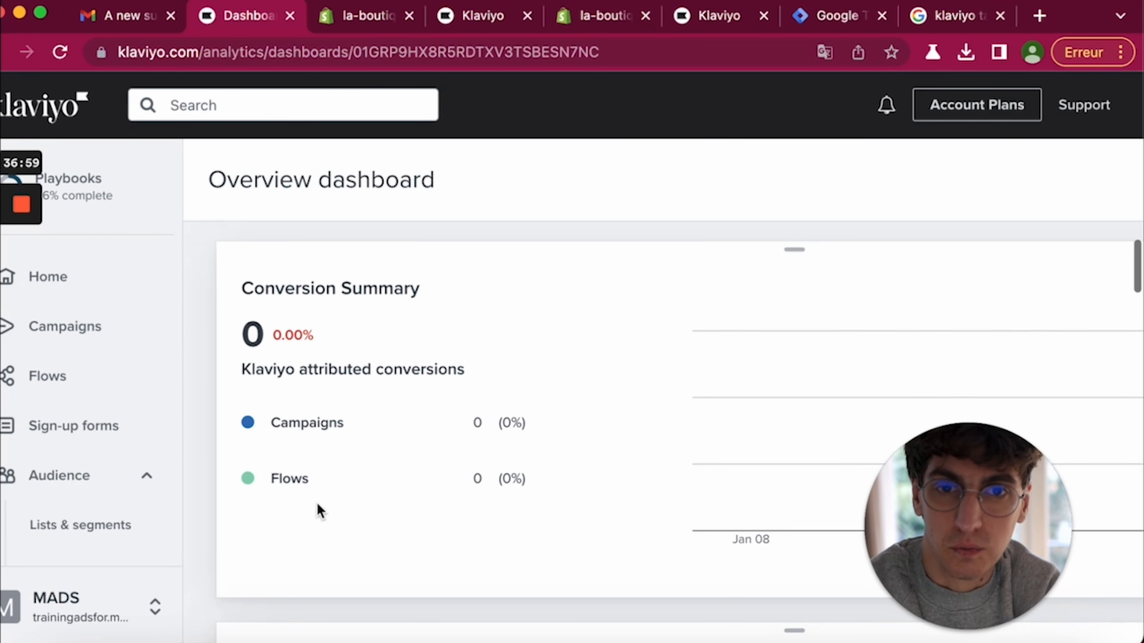
scroll(317, 504, "down", 10)
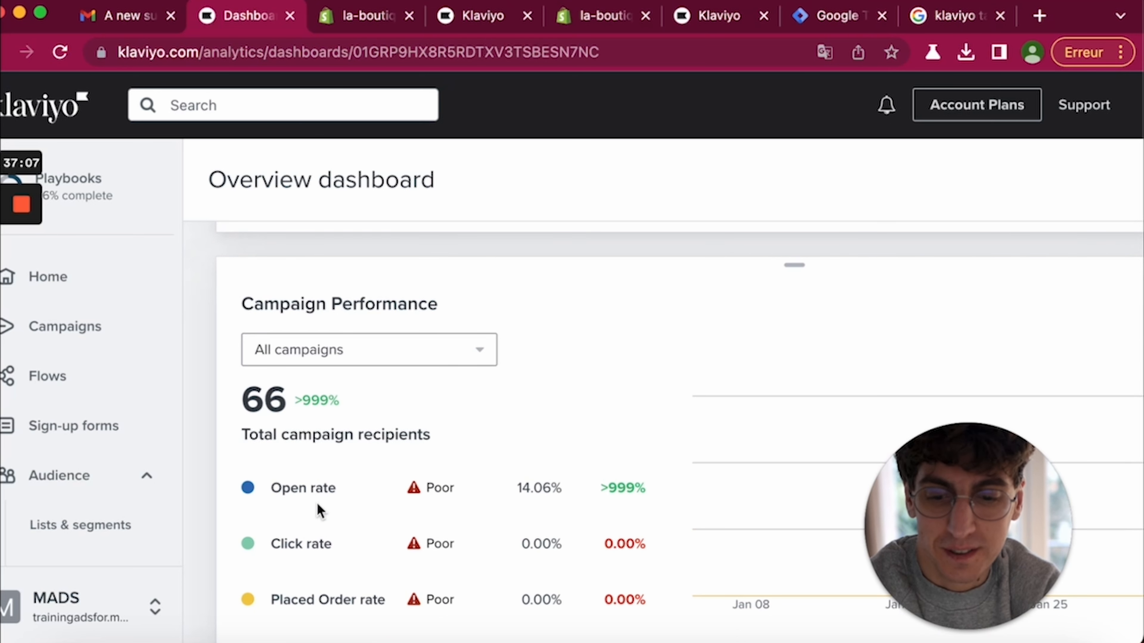
- Scroll down to the Flows Performance card, showing 0 recipients
scroll(318, 505, "down", 2)
scroll(343, 462, "down", 2)
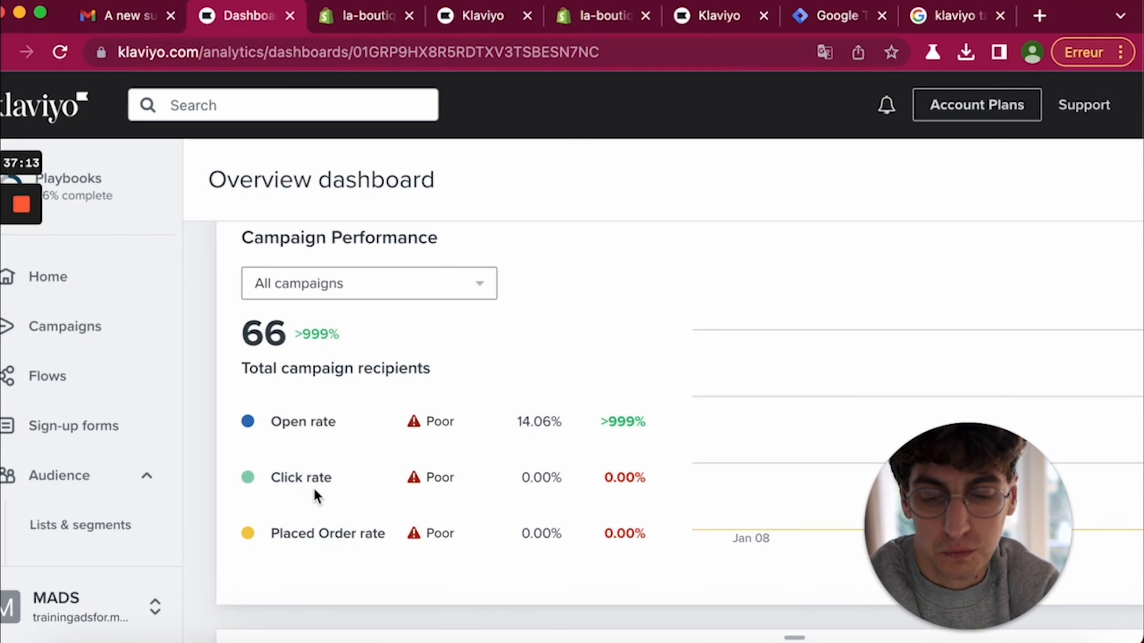
scroll(351, 533, "down", 2)
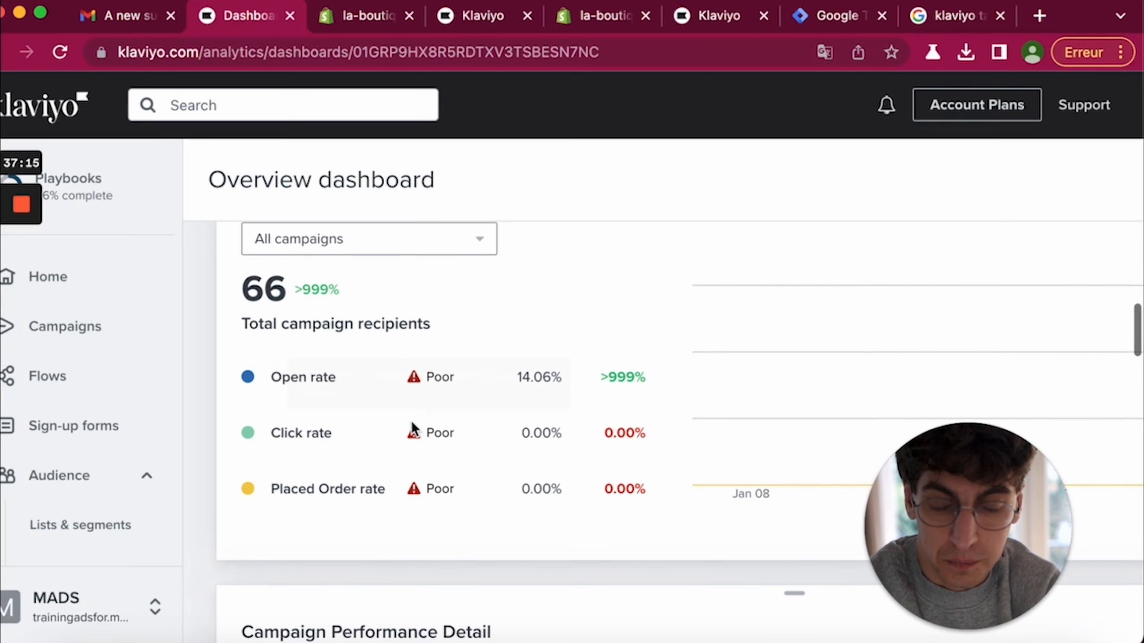
mouse_move(437, 378)
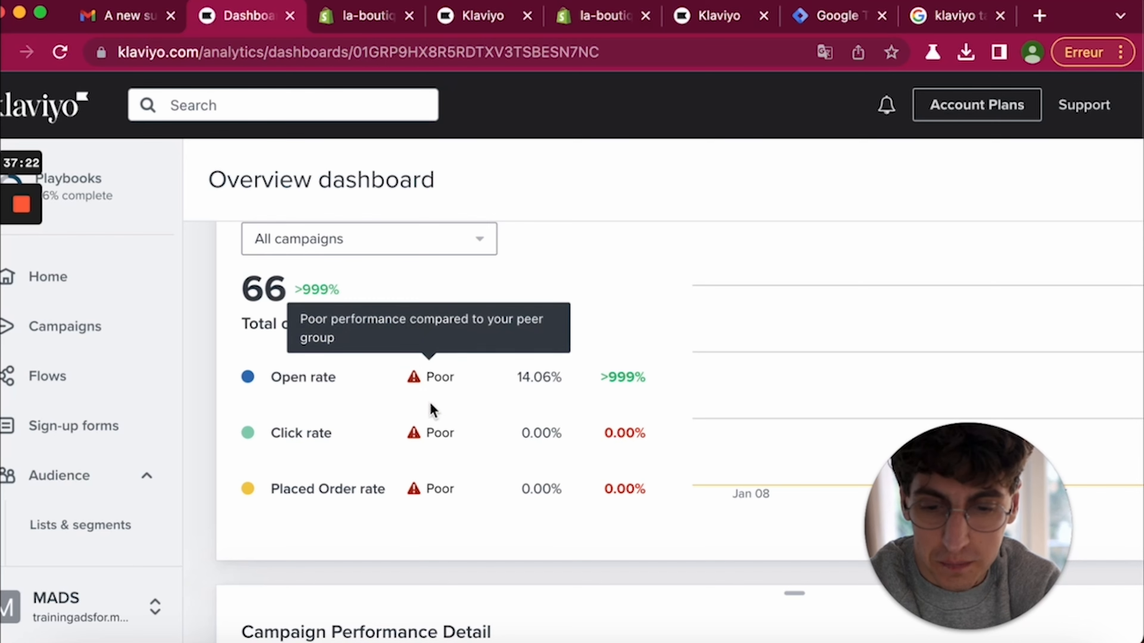
scroll(455, 541, "down", 8)
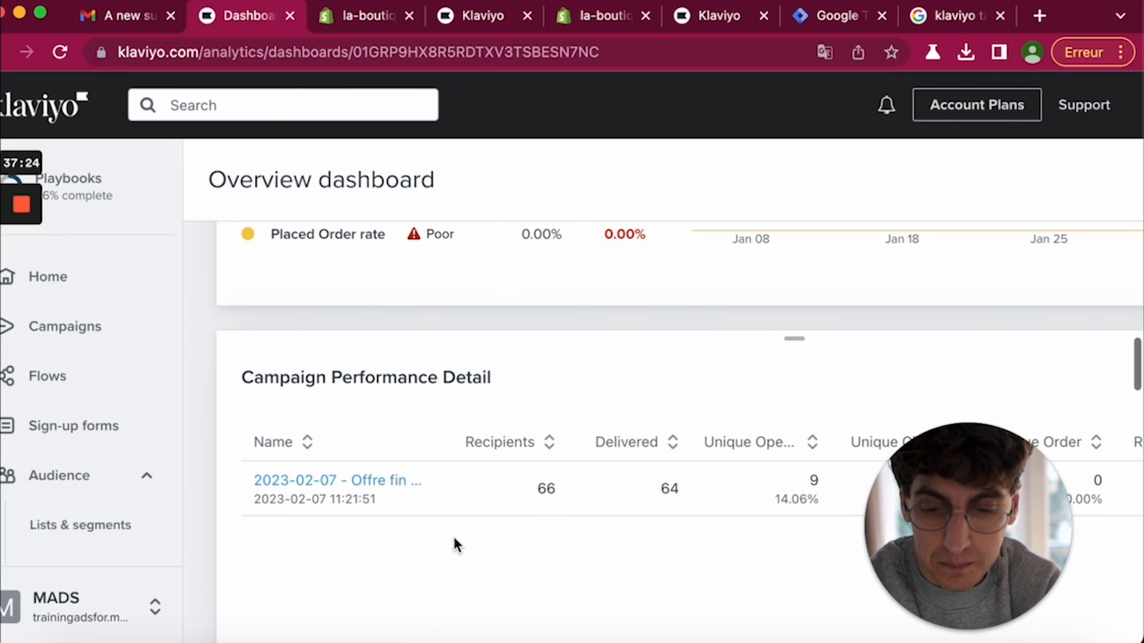
scroll(489, 446, "down", 2)
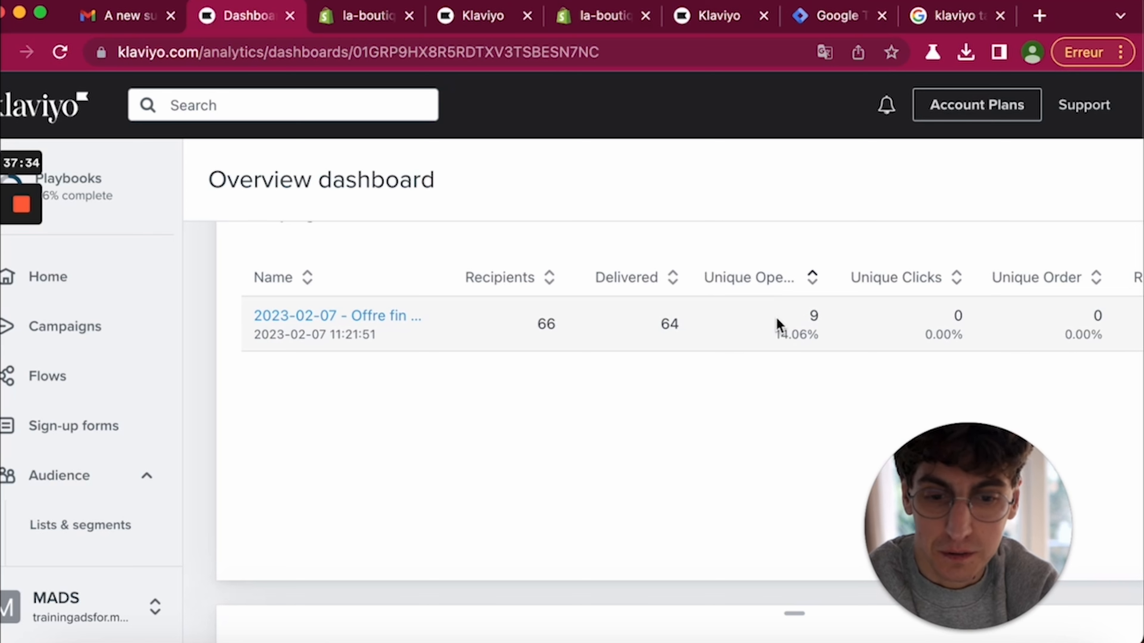
scroll(672, 414, "down", 10)
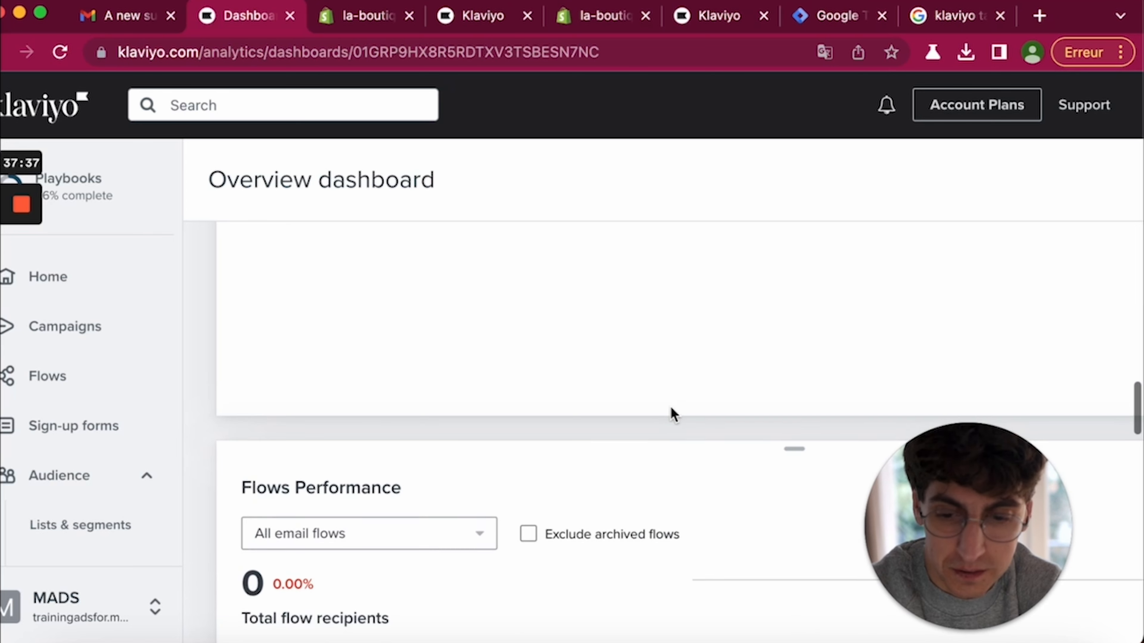
scroll(671, 414, "down", 1)
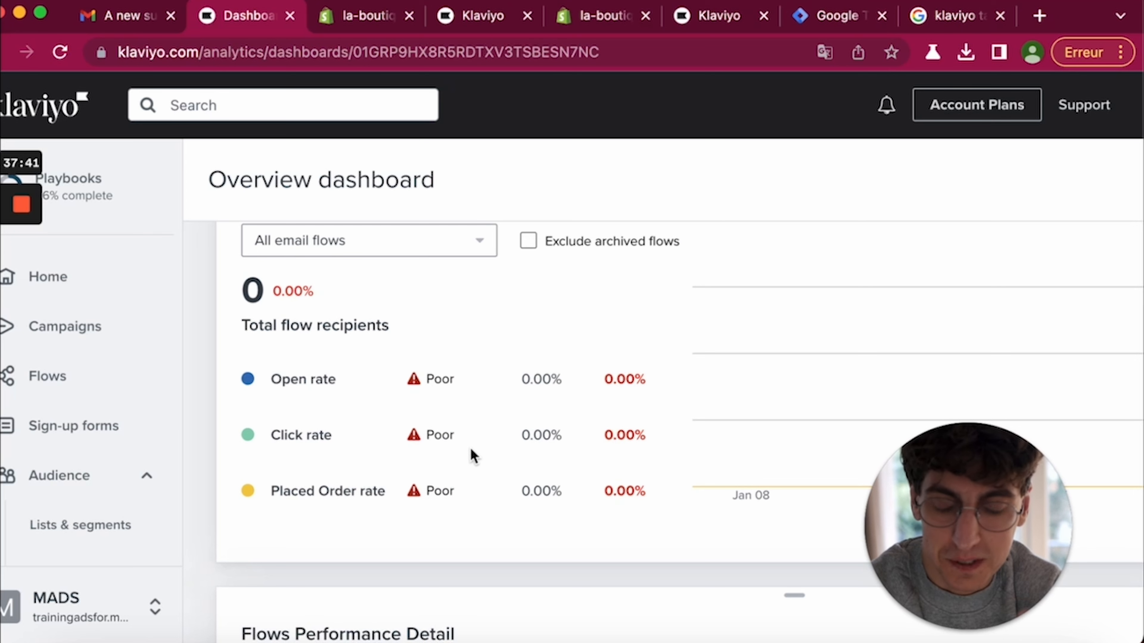
scroll(179, 497, "down", 2)
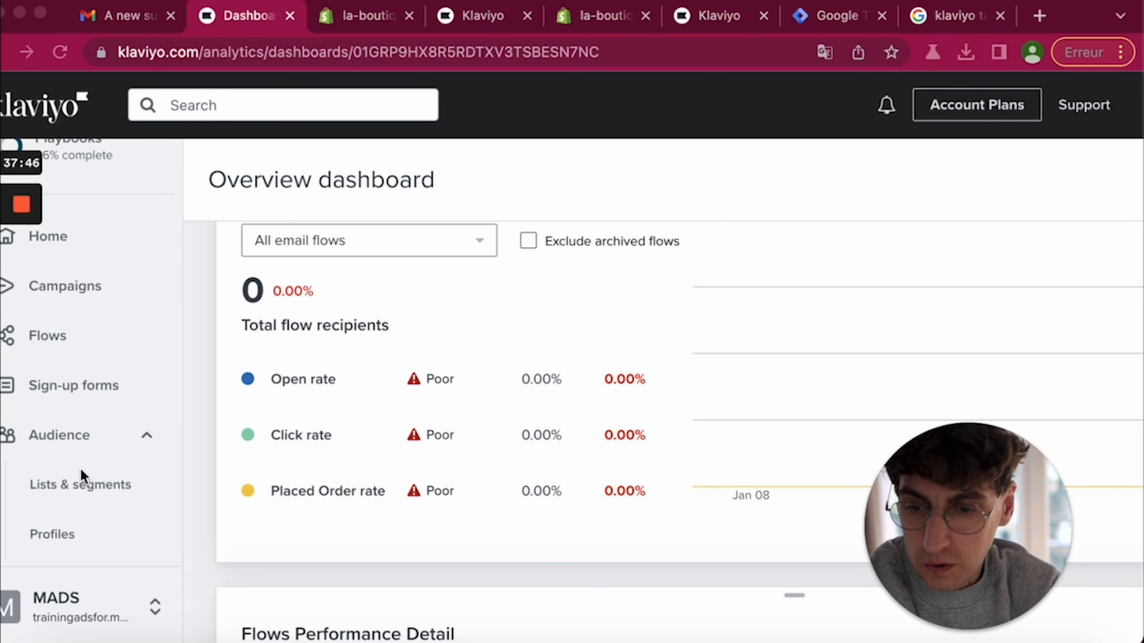
scroll(82, 473, "down", 6)
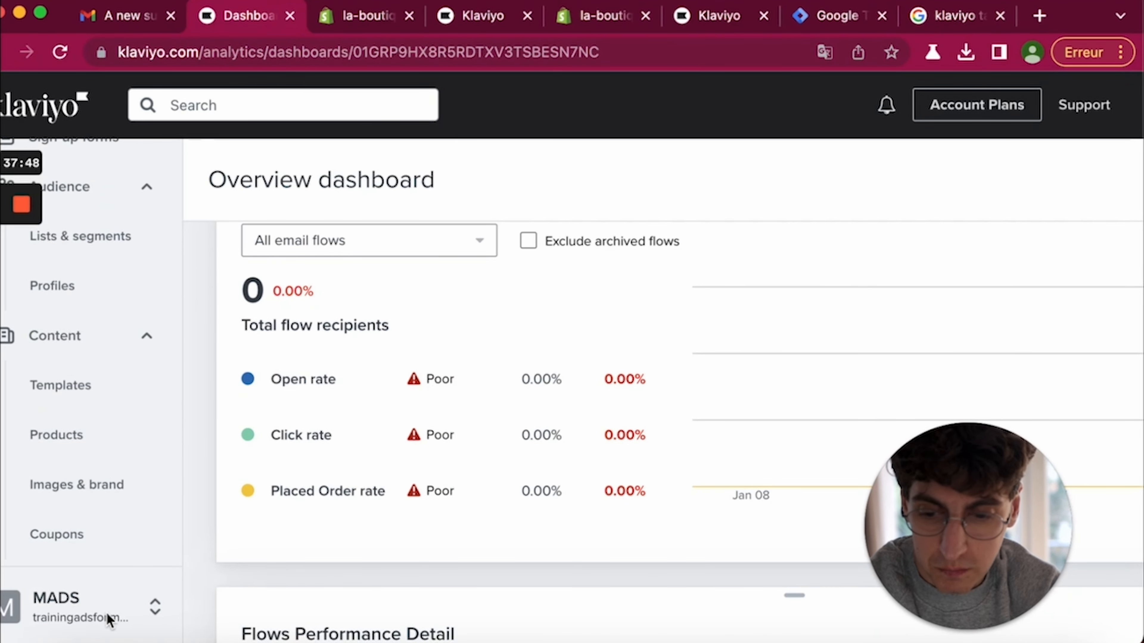
- Go to the Integrations catalog and show All Integrations
left_click(120, 605)
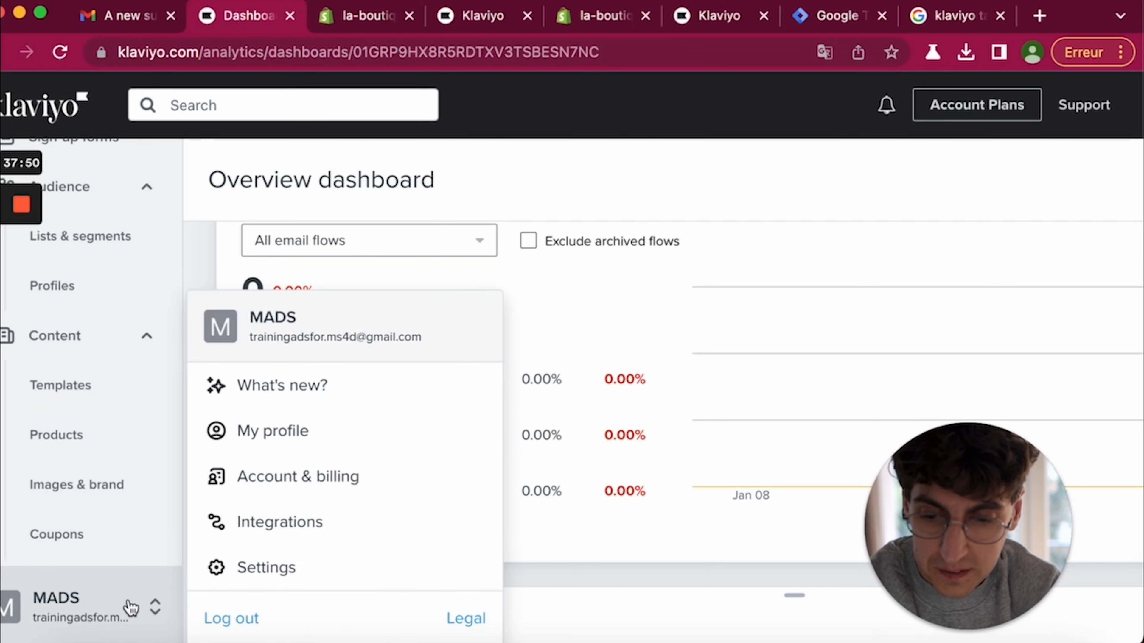
left_click(270, 525)
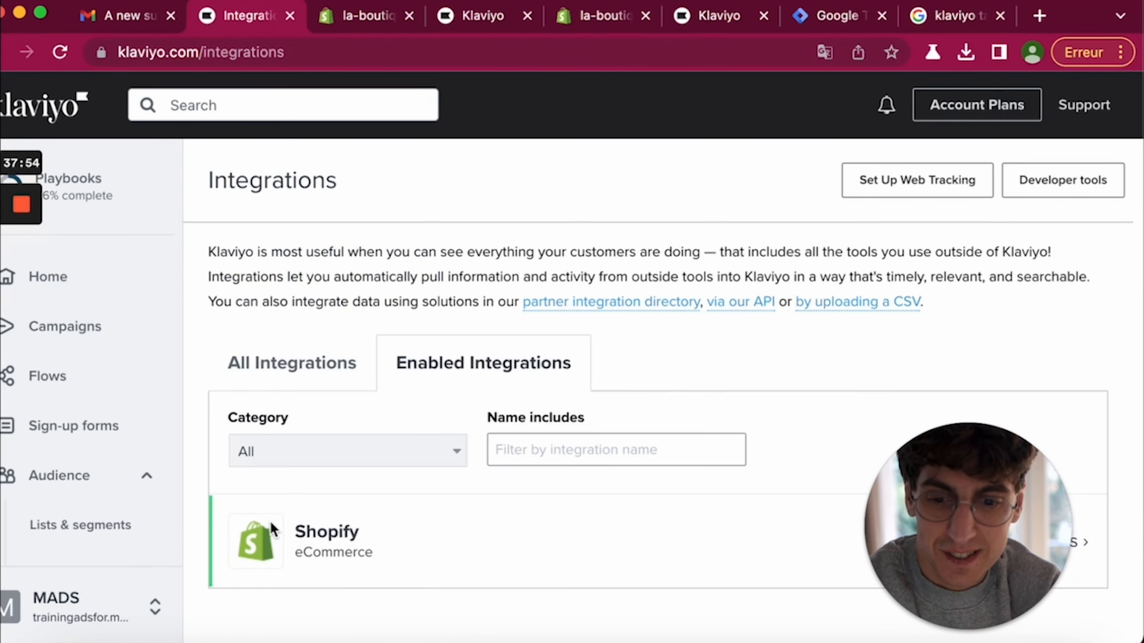
scroll(743, 331, "down", 3)
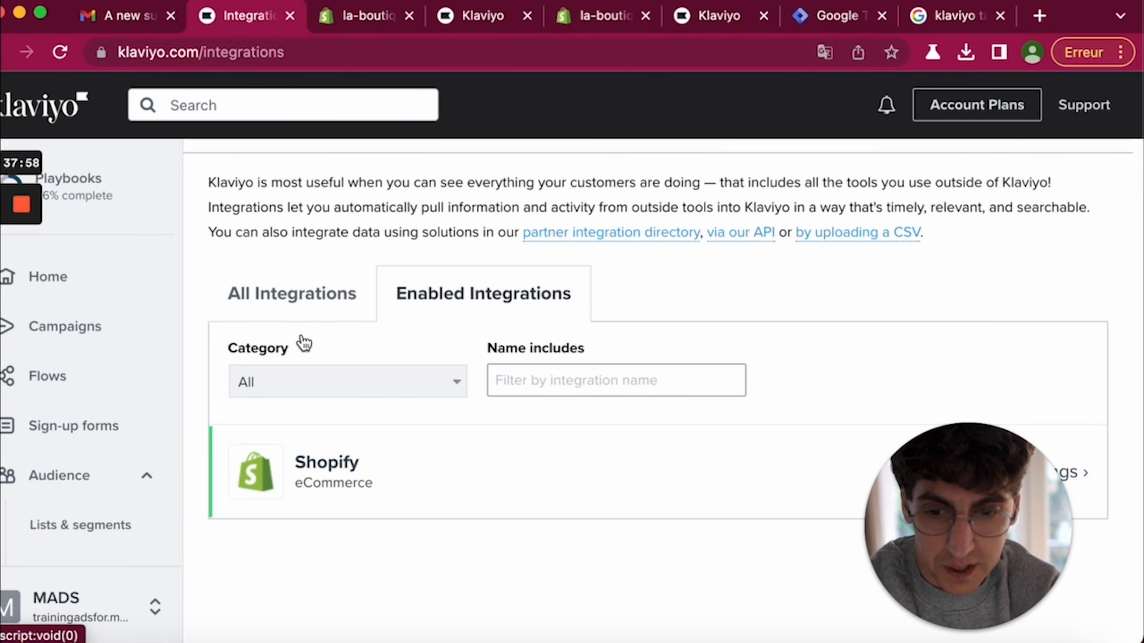
left_click(276, 297)
- Filter integrations by name for 'zapier', then for 'face'
left_click(531, 382)
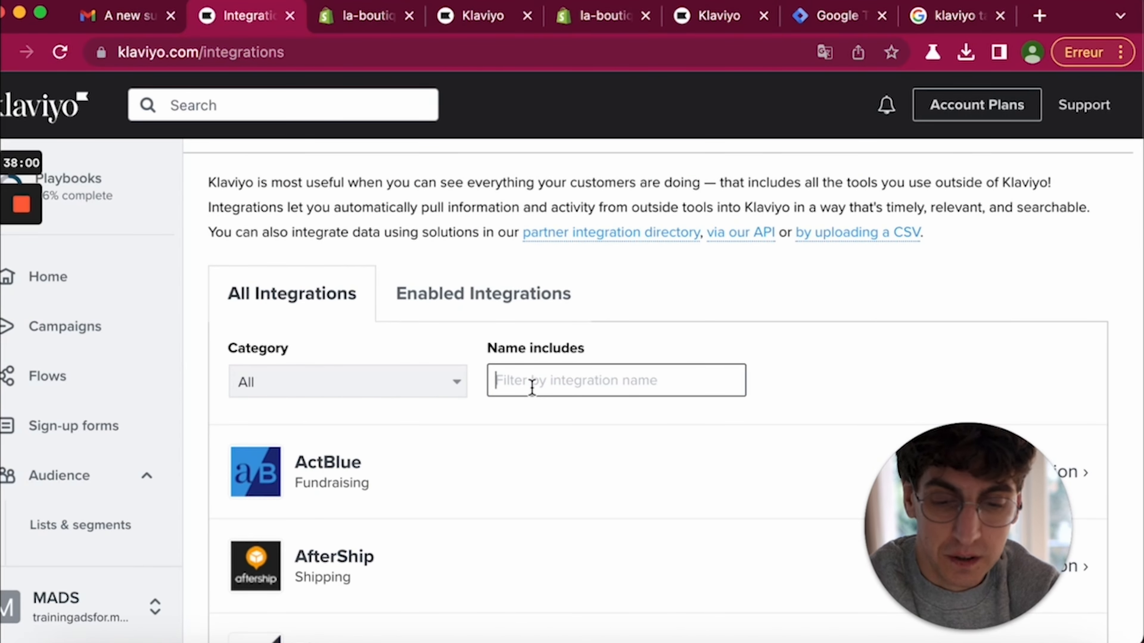
scroll(533, 390, "down", 3)
type("zapier")
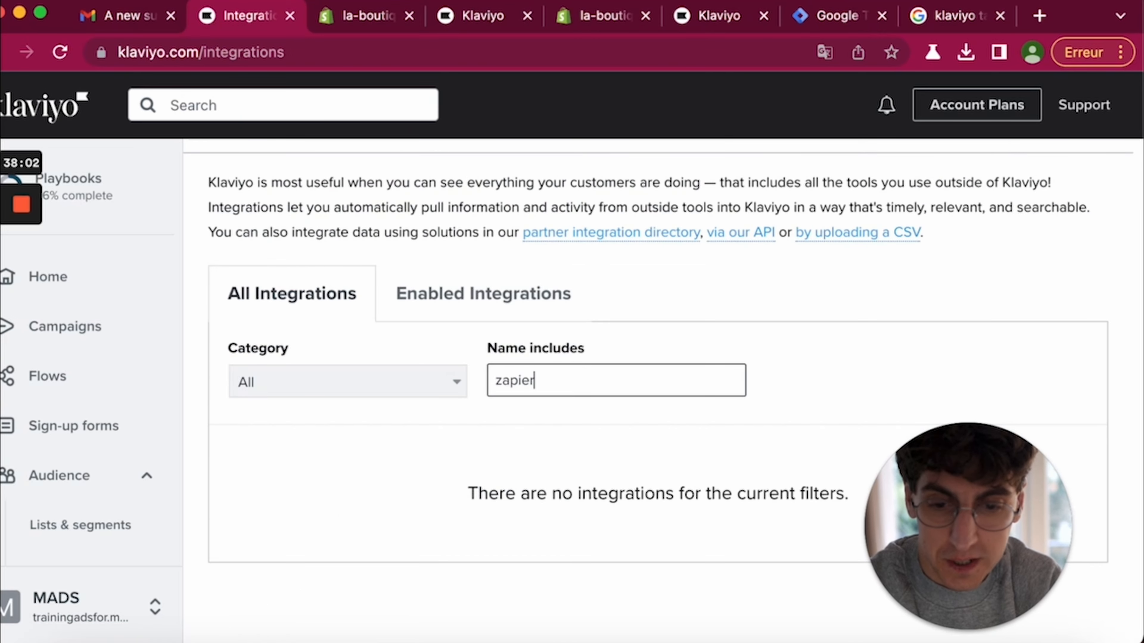
key("BackSpace")
key("BackSpace")
key("BackSpace")
key("BackSpace")
key("BackSpace")
key("BackSpace")
type("face")
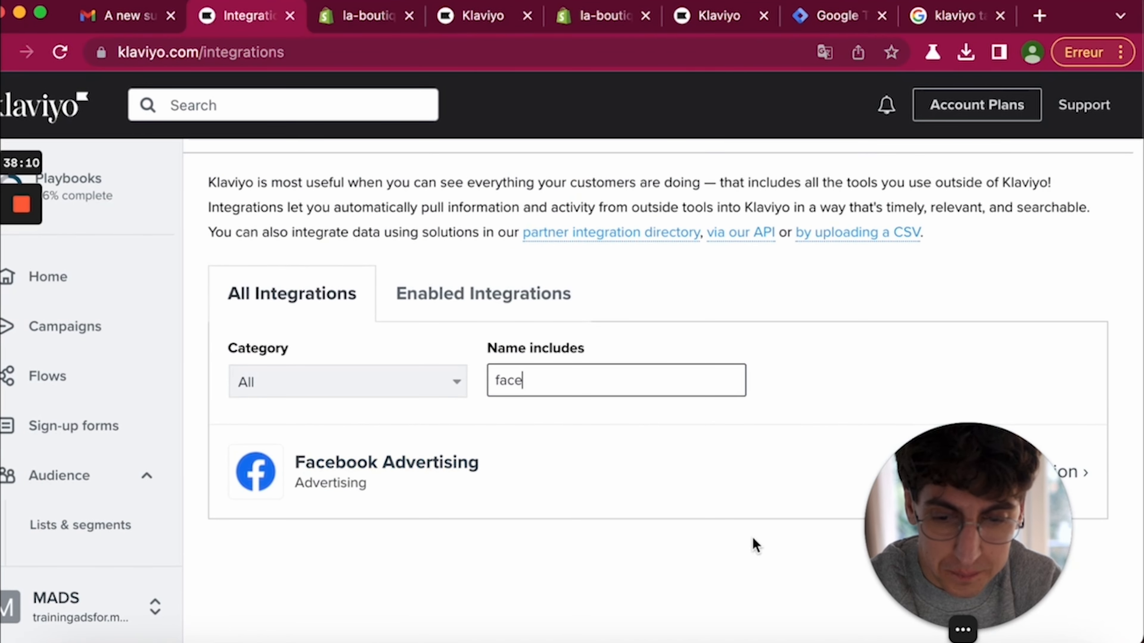
left_click_drag(970, 536, 804, 552)
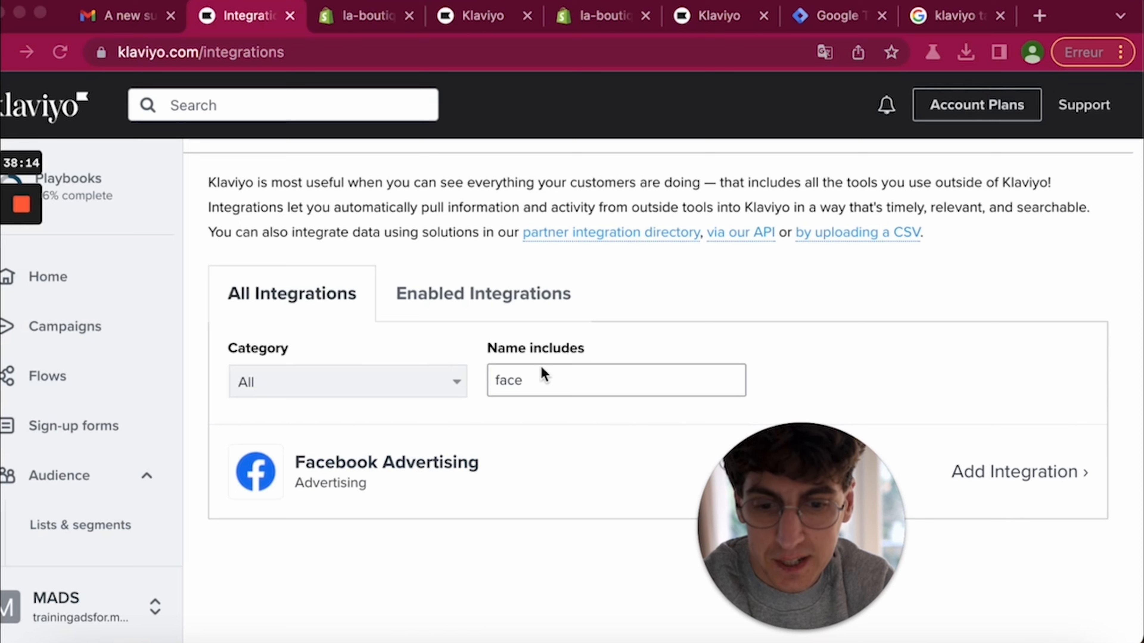
- Search integrations for 'goog', then clear the name filter to restore the full list
double_click(541, 376)
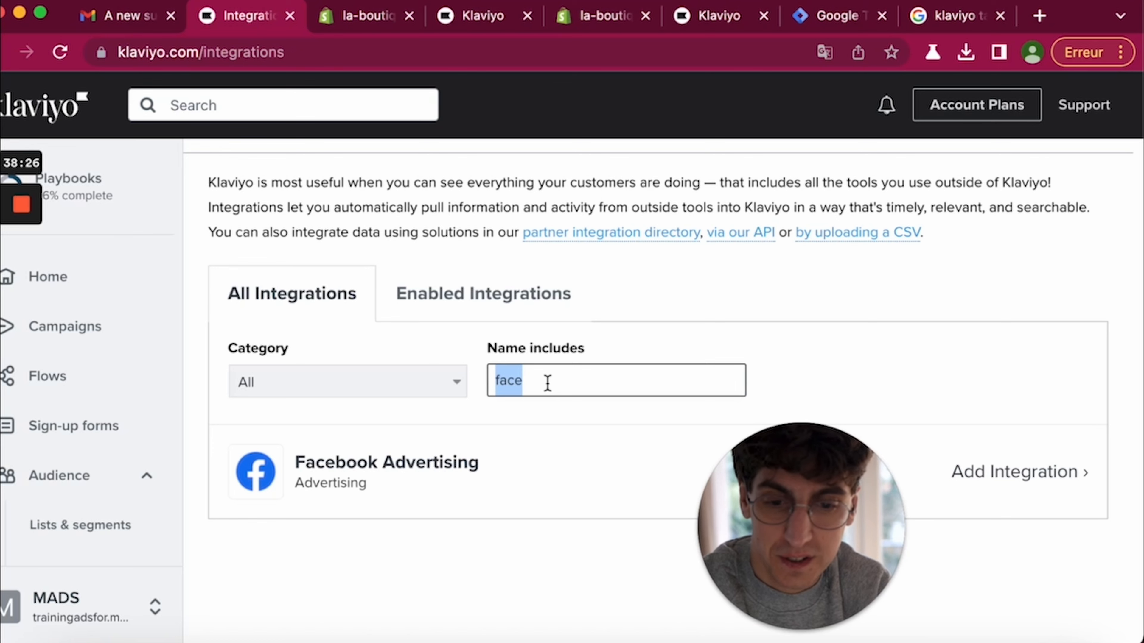
type("goog")
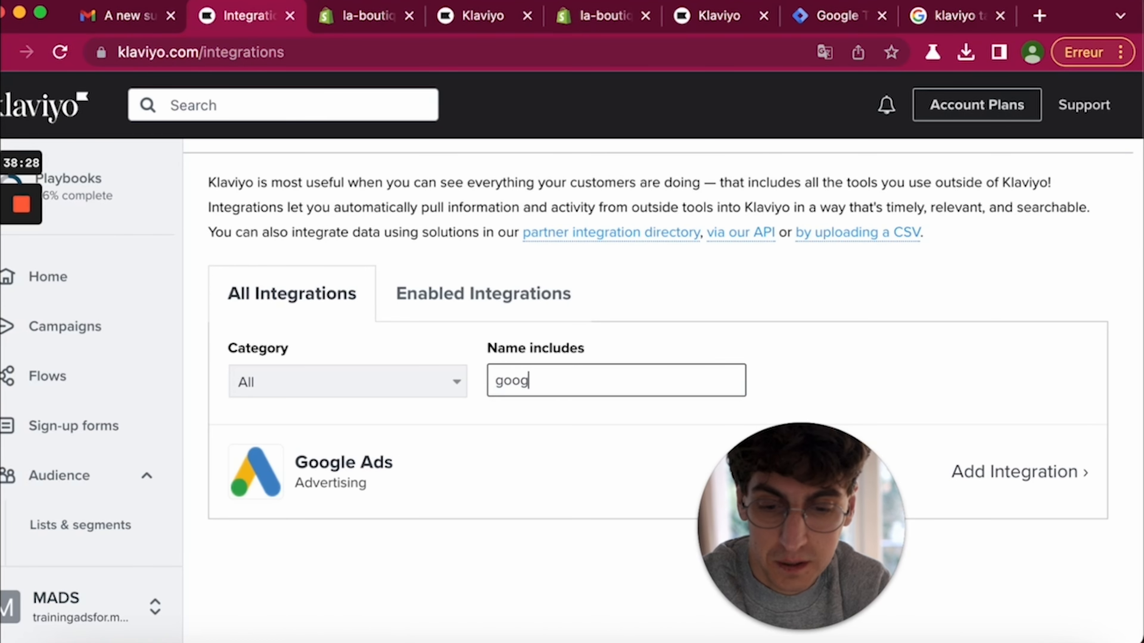
double_click(512, 379)
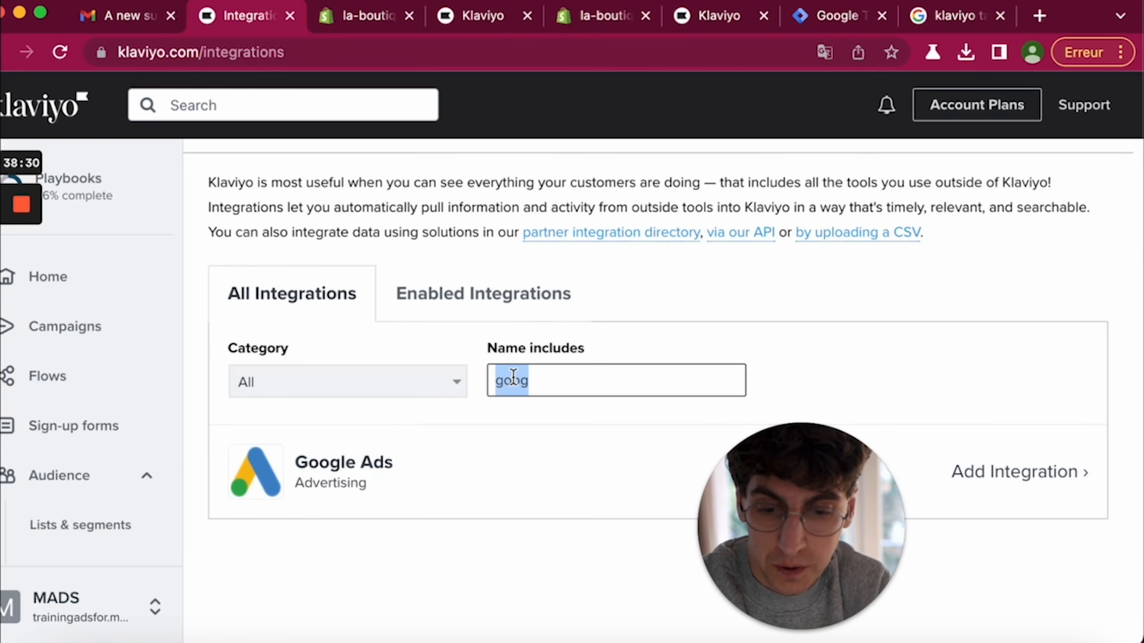
key("BackSpace")
scroll(471, 502, "down", 5)
scroll(472, 501, "down", 10)
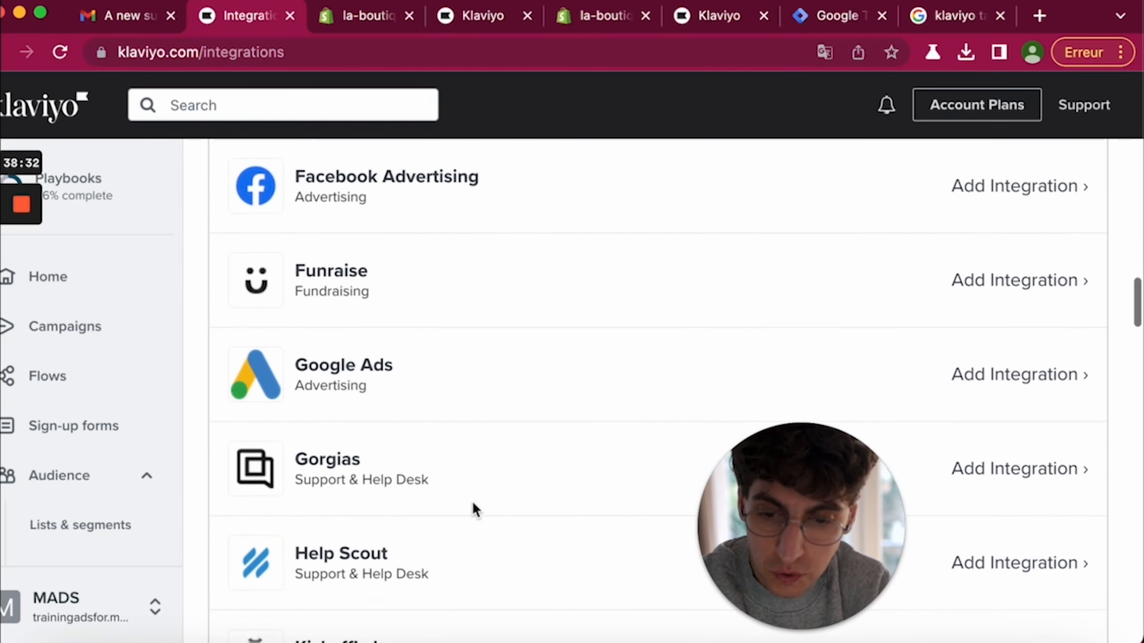
scroll(472, 502, "up", 3)
scroll(424, 398, "up", 2)
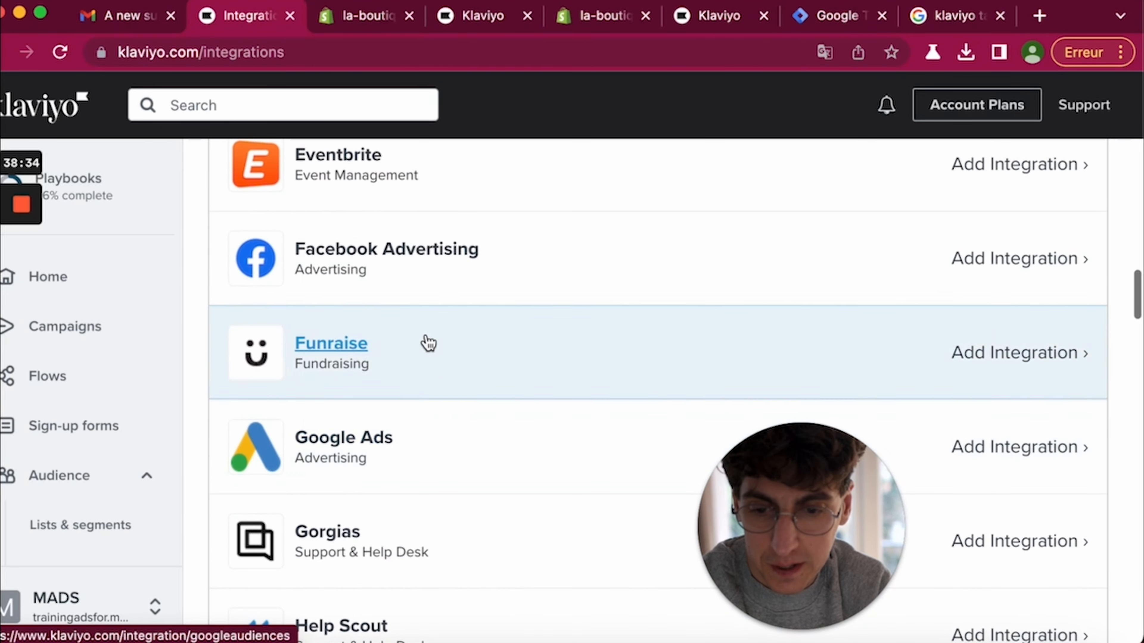
scroll(423, 474, "down", 4)
scroll(424, 475, "down", 10)
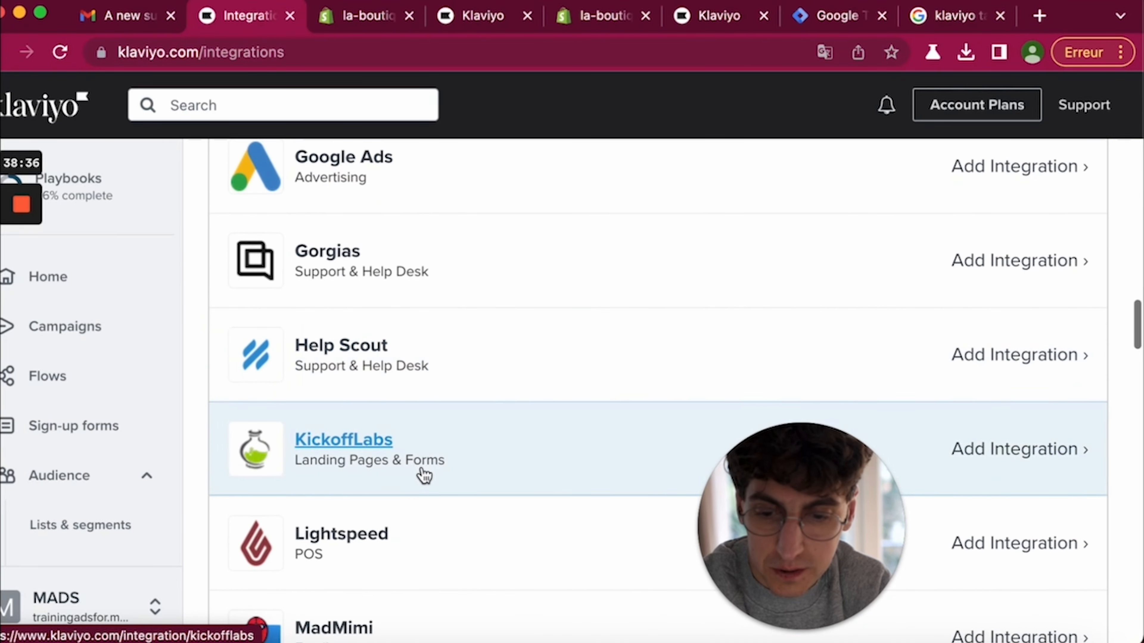
scroll(424, 474, "down", 15)
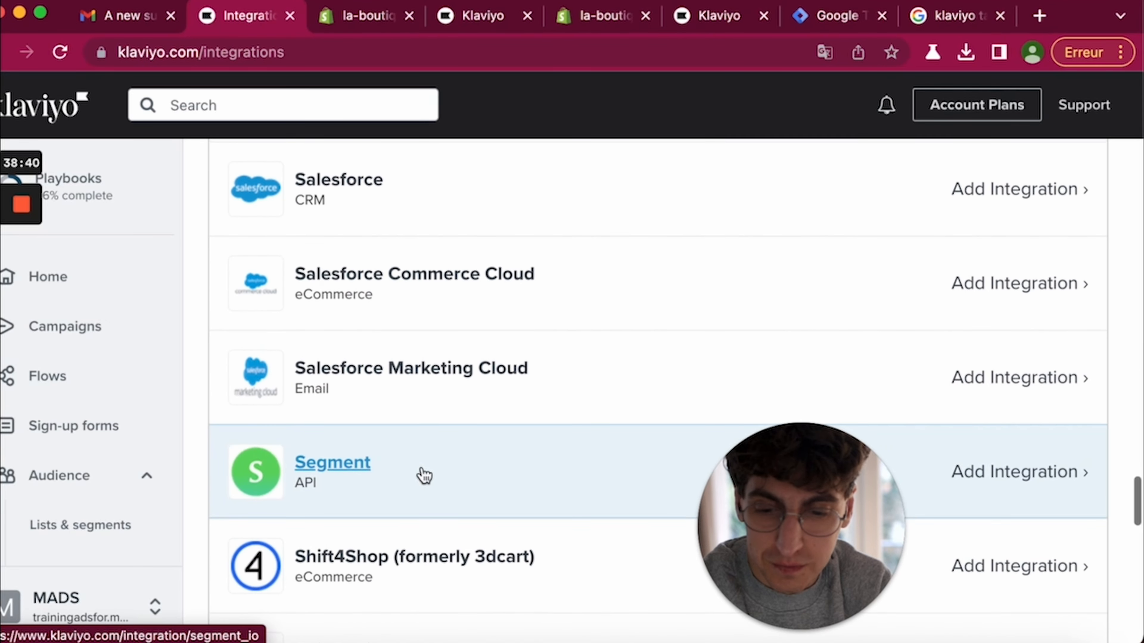
scroll(424, 475, "up", 12)
scroll(375, 301, "up", 3)
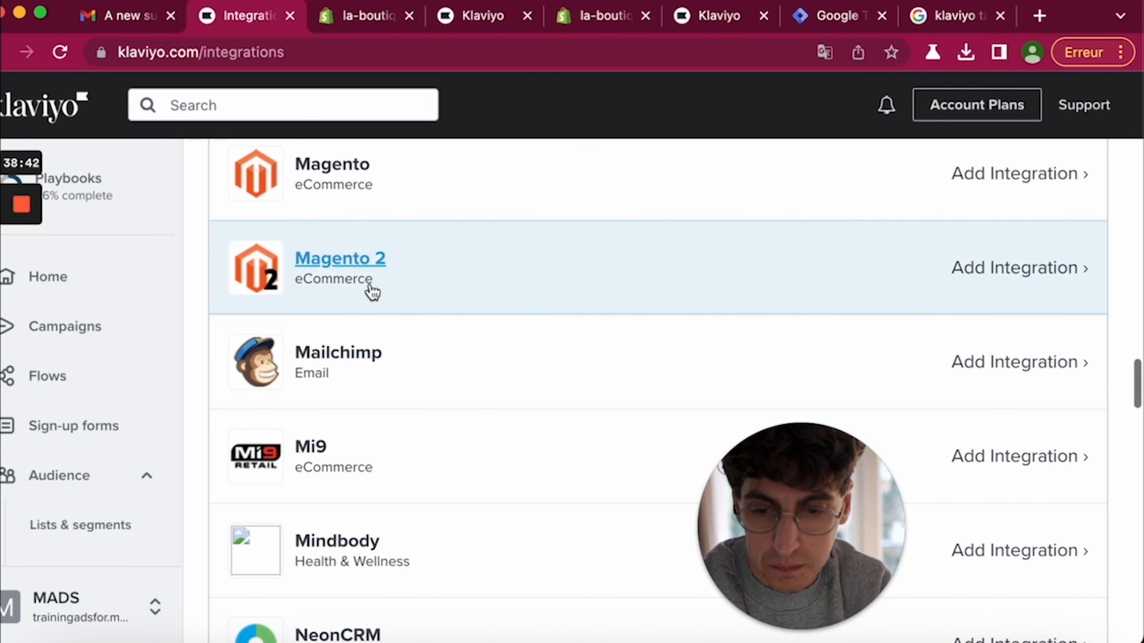
scroll(441, 310, "up", 6)
scroll(410, 313, "up", 2)
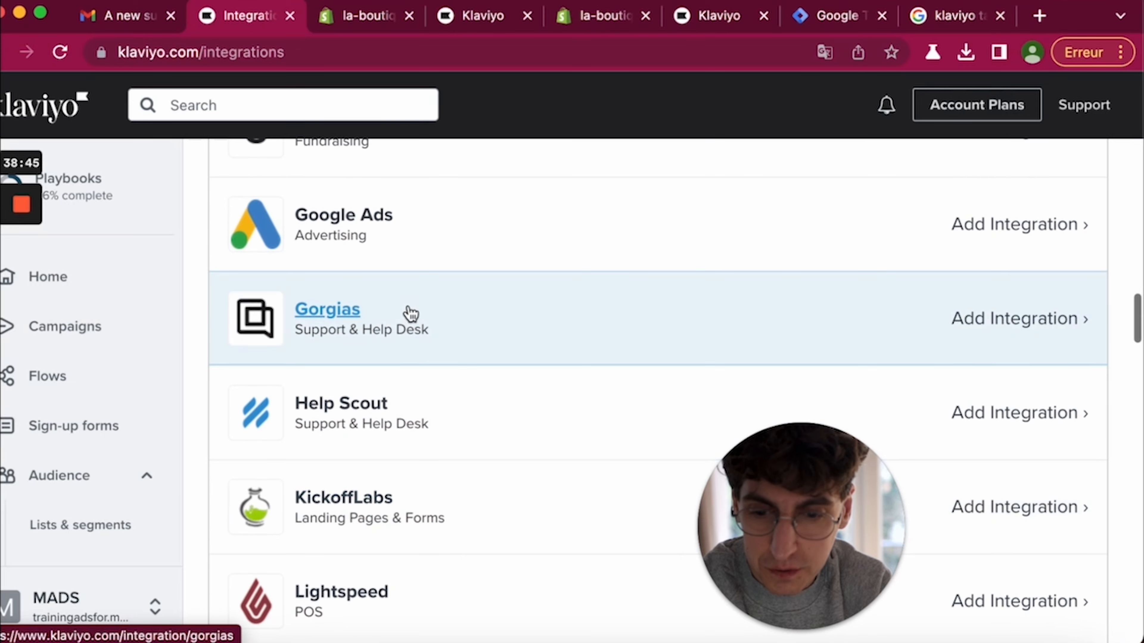
scroll(421, 336, "down", 20)
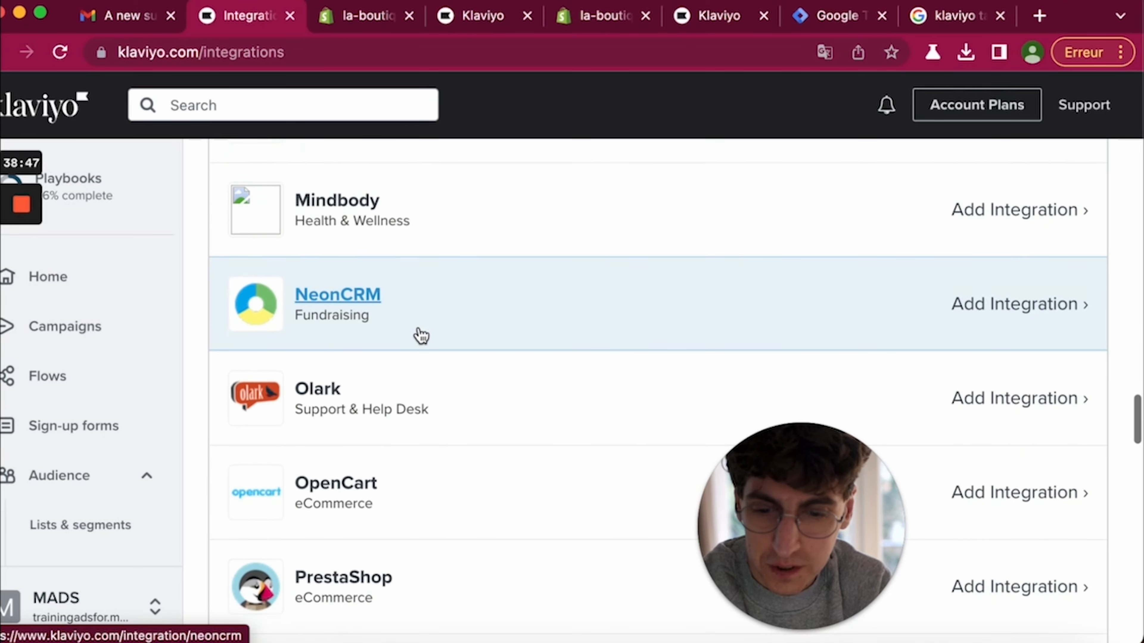
scroll(420, 334, "down", 7)
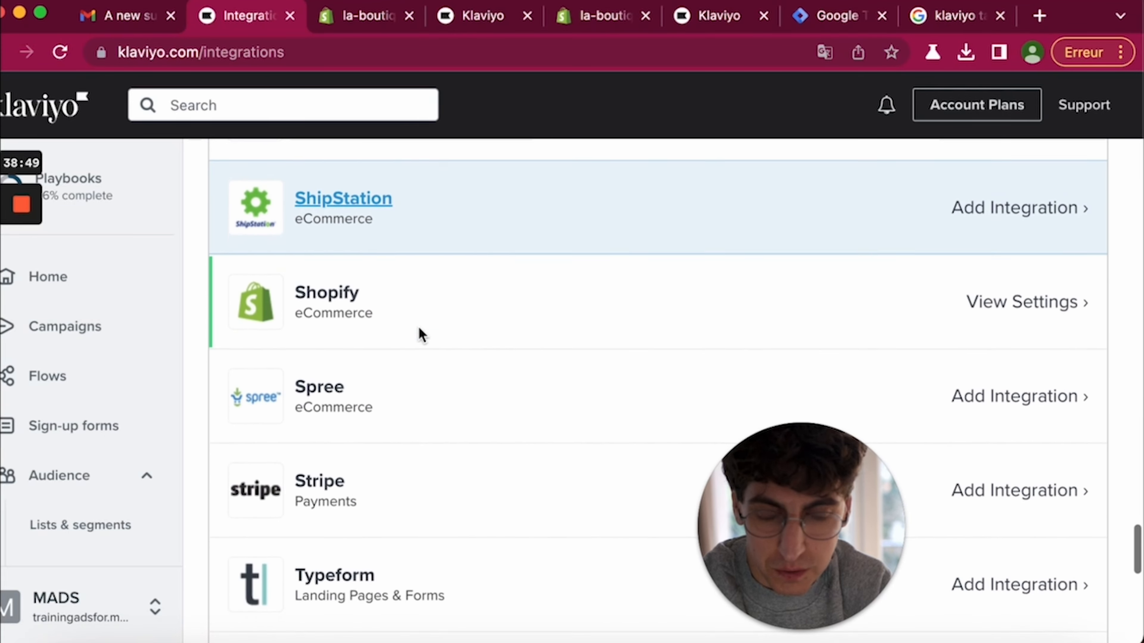
scroll(418, 335, "up", 1)
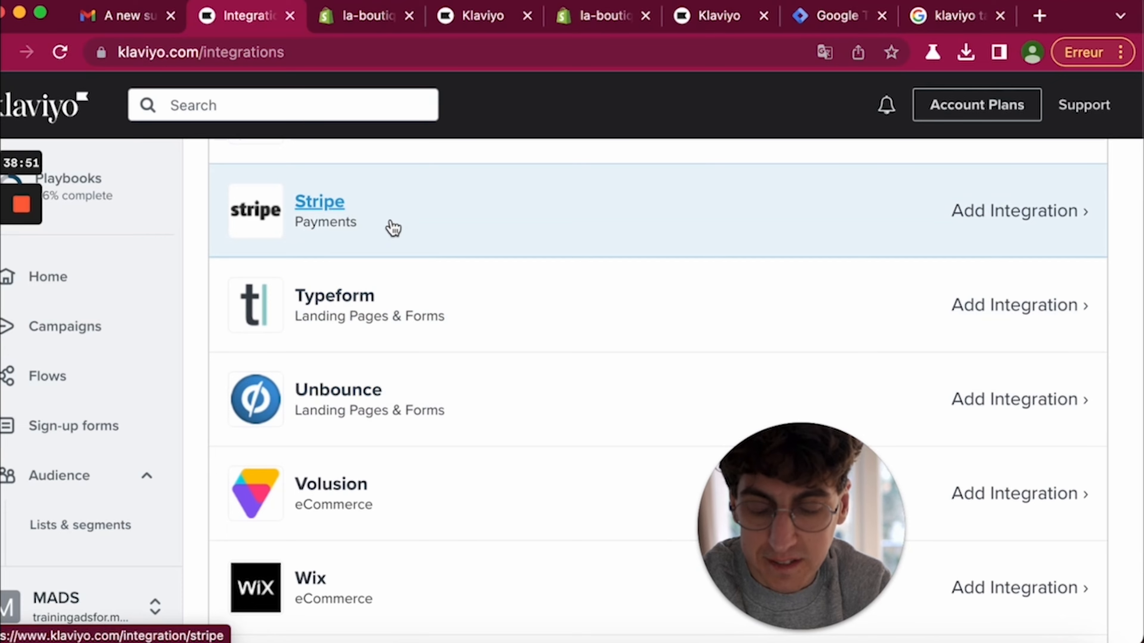
scroll(396, 230, "down", 8)
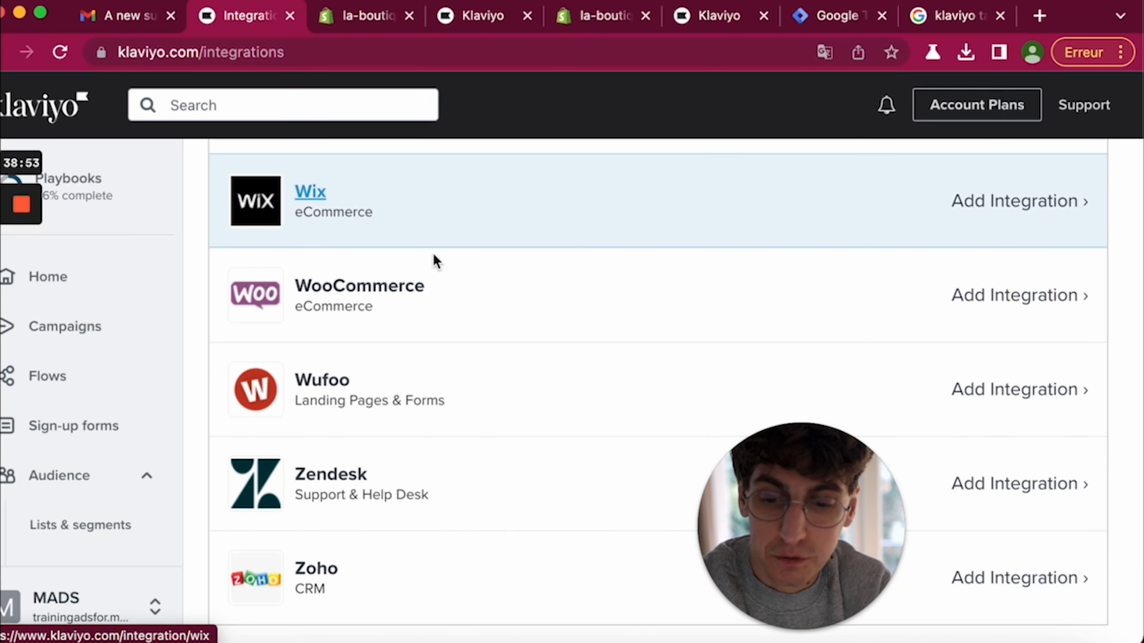
mouse_move(805, 625)
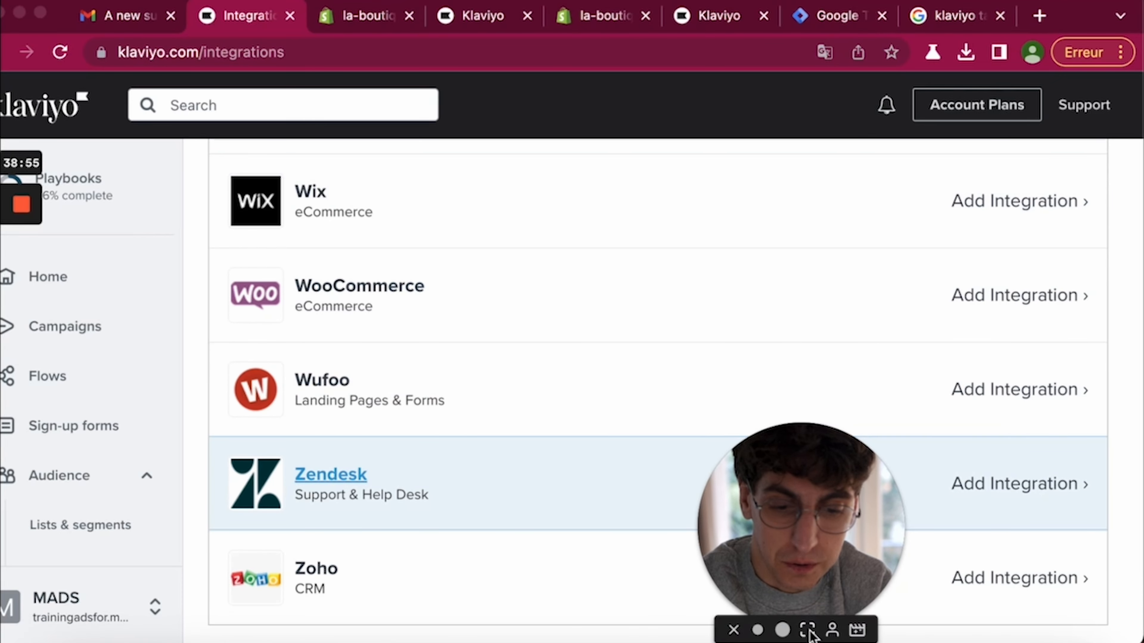